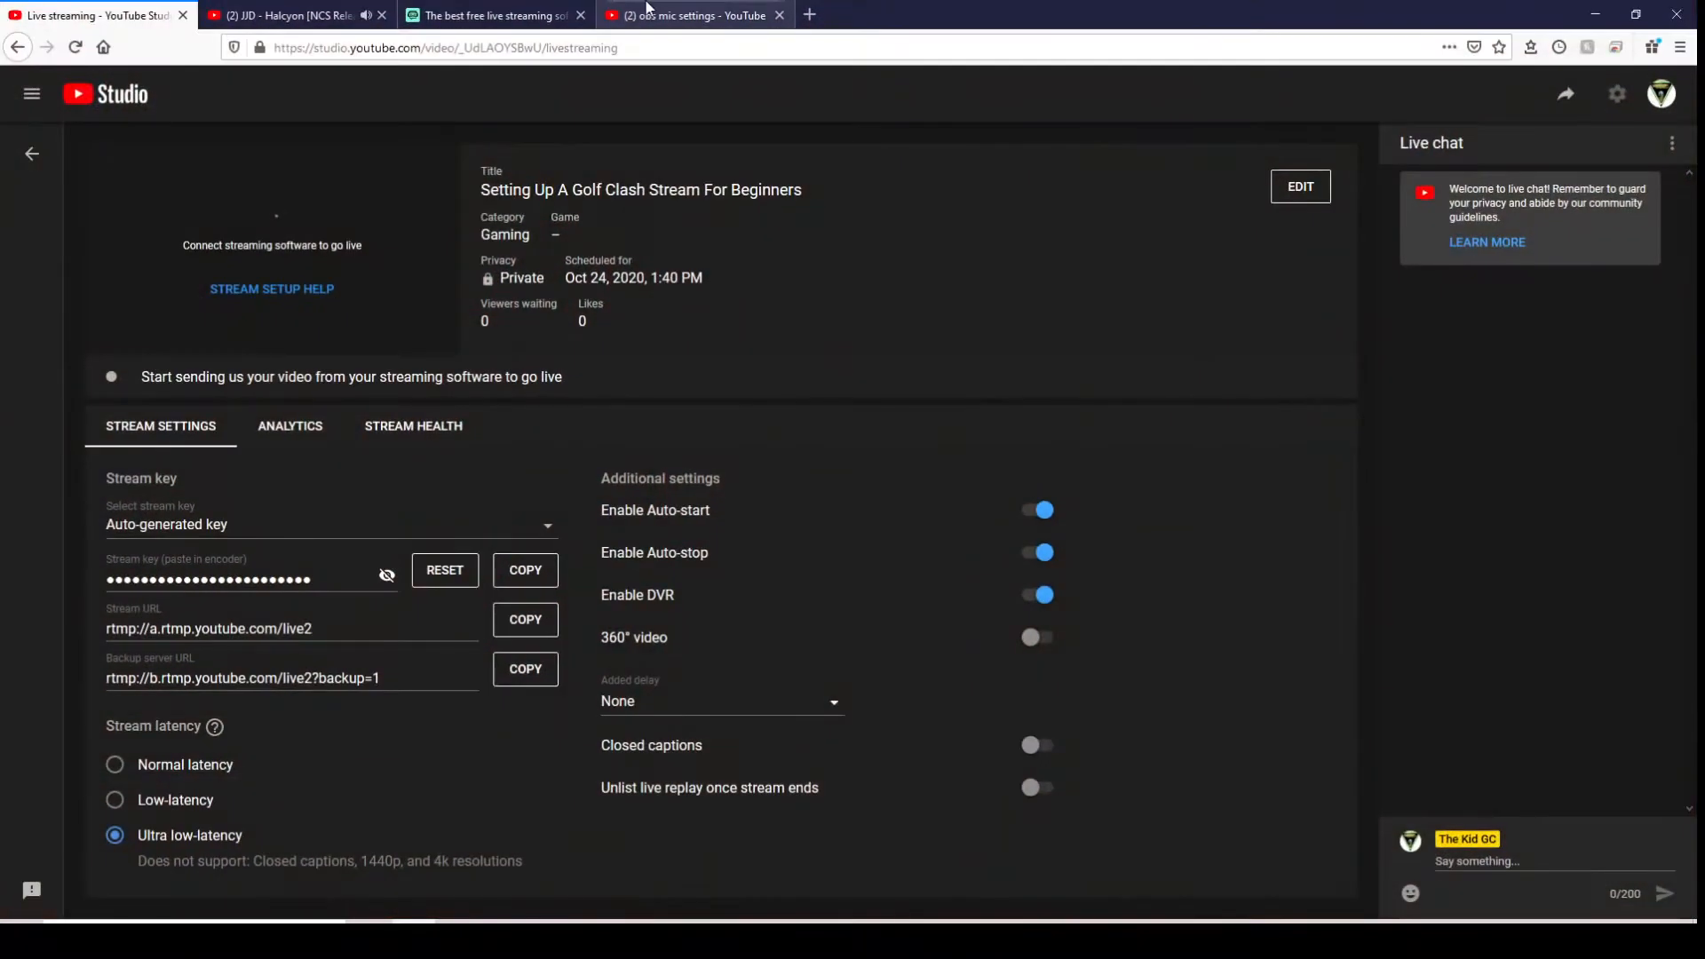
- View the Streamlabs website, and check the Streamlabs OBS desktop shortcut's compatibility settings for running as administrator
left_click(522, 22)
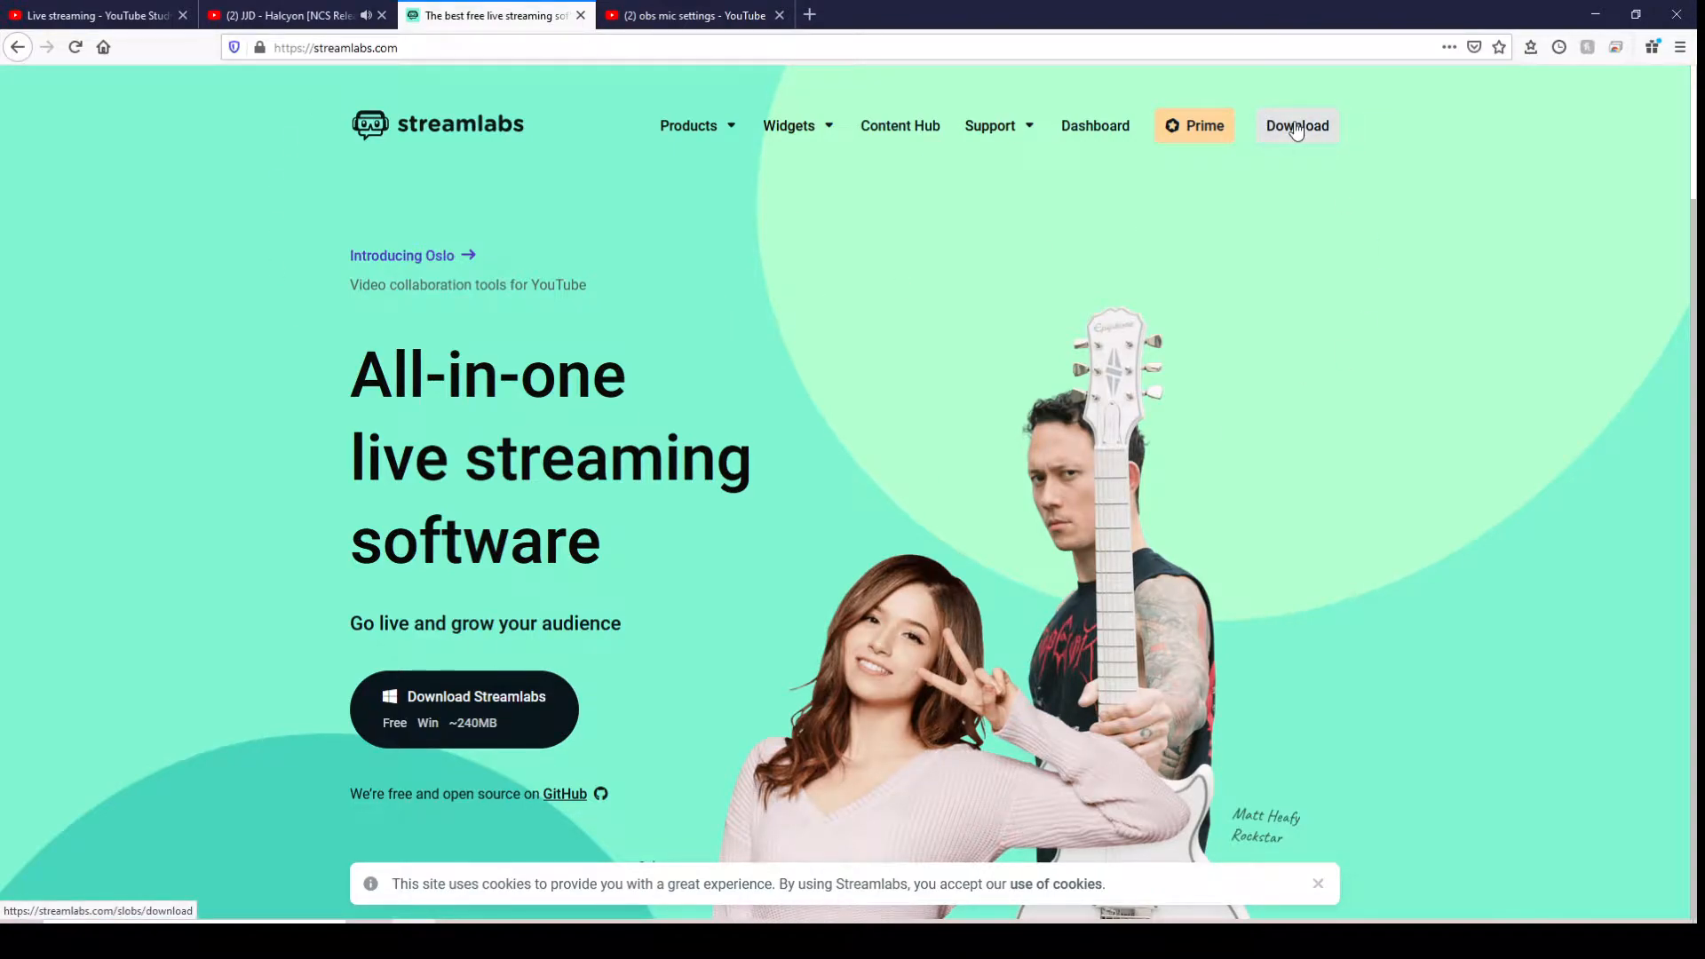
left_click(1595, 14)
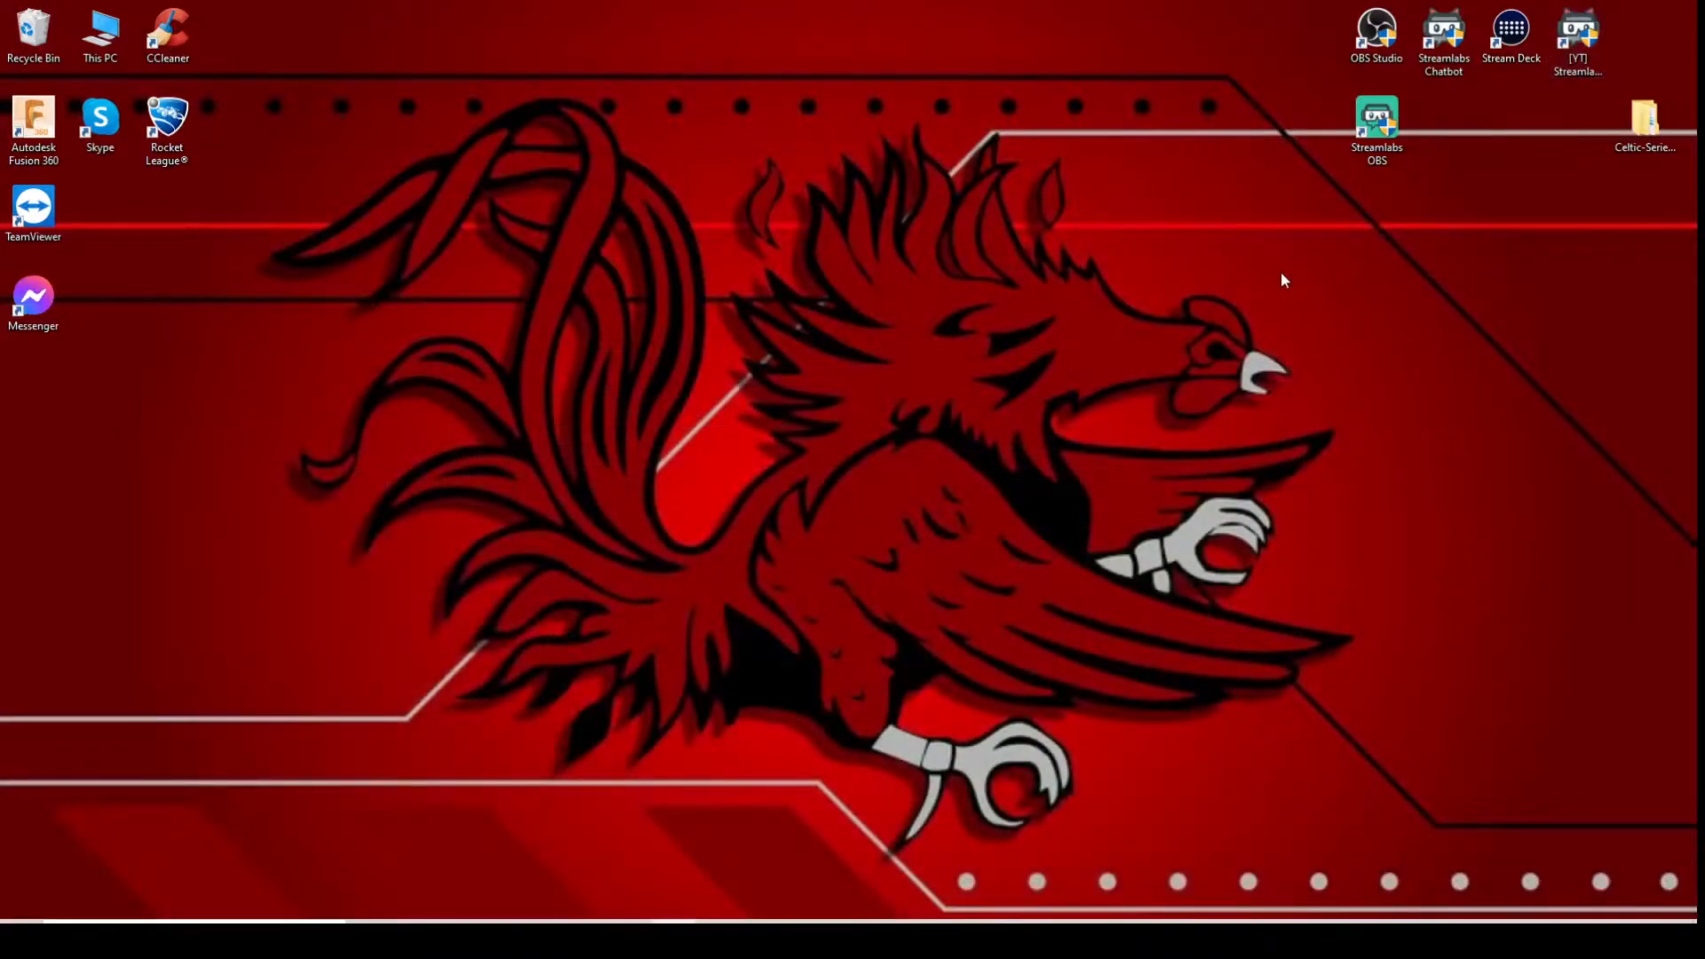
right_click(1380, 123)
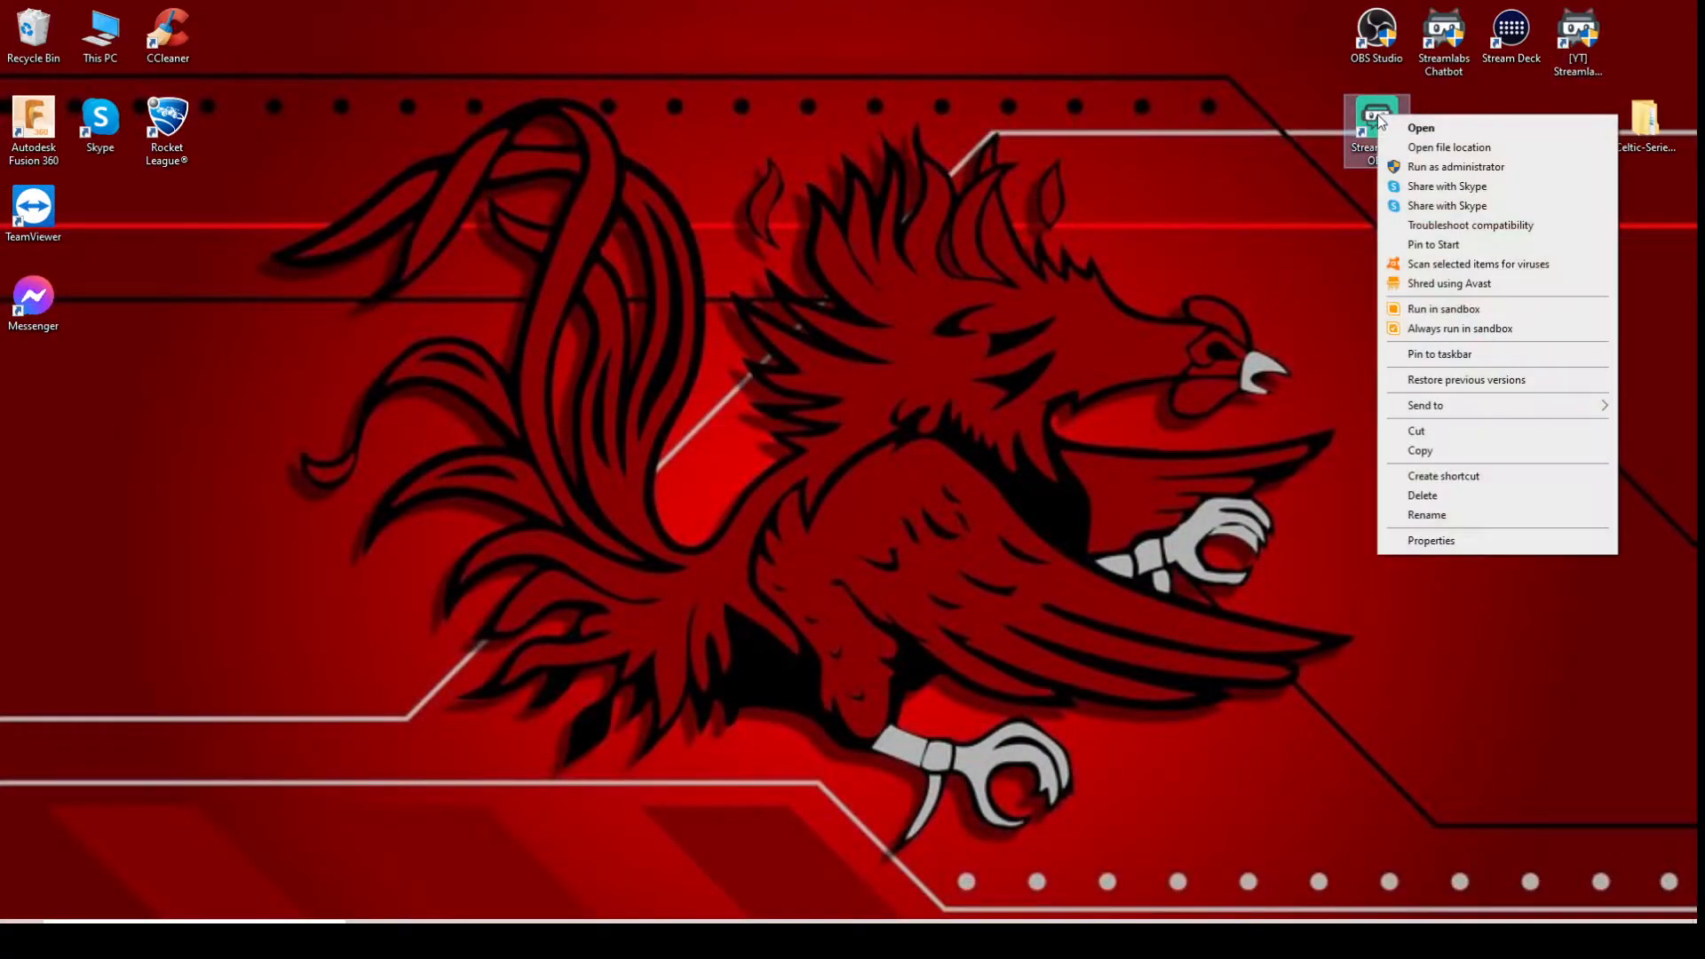
left_click(1430, 544)
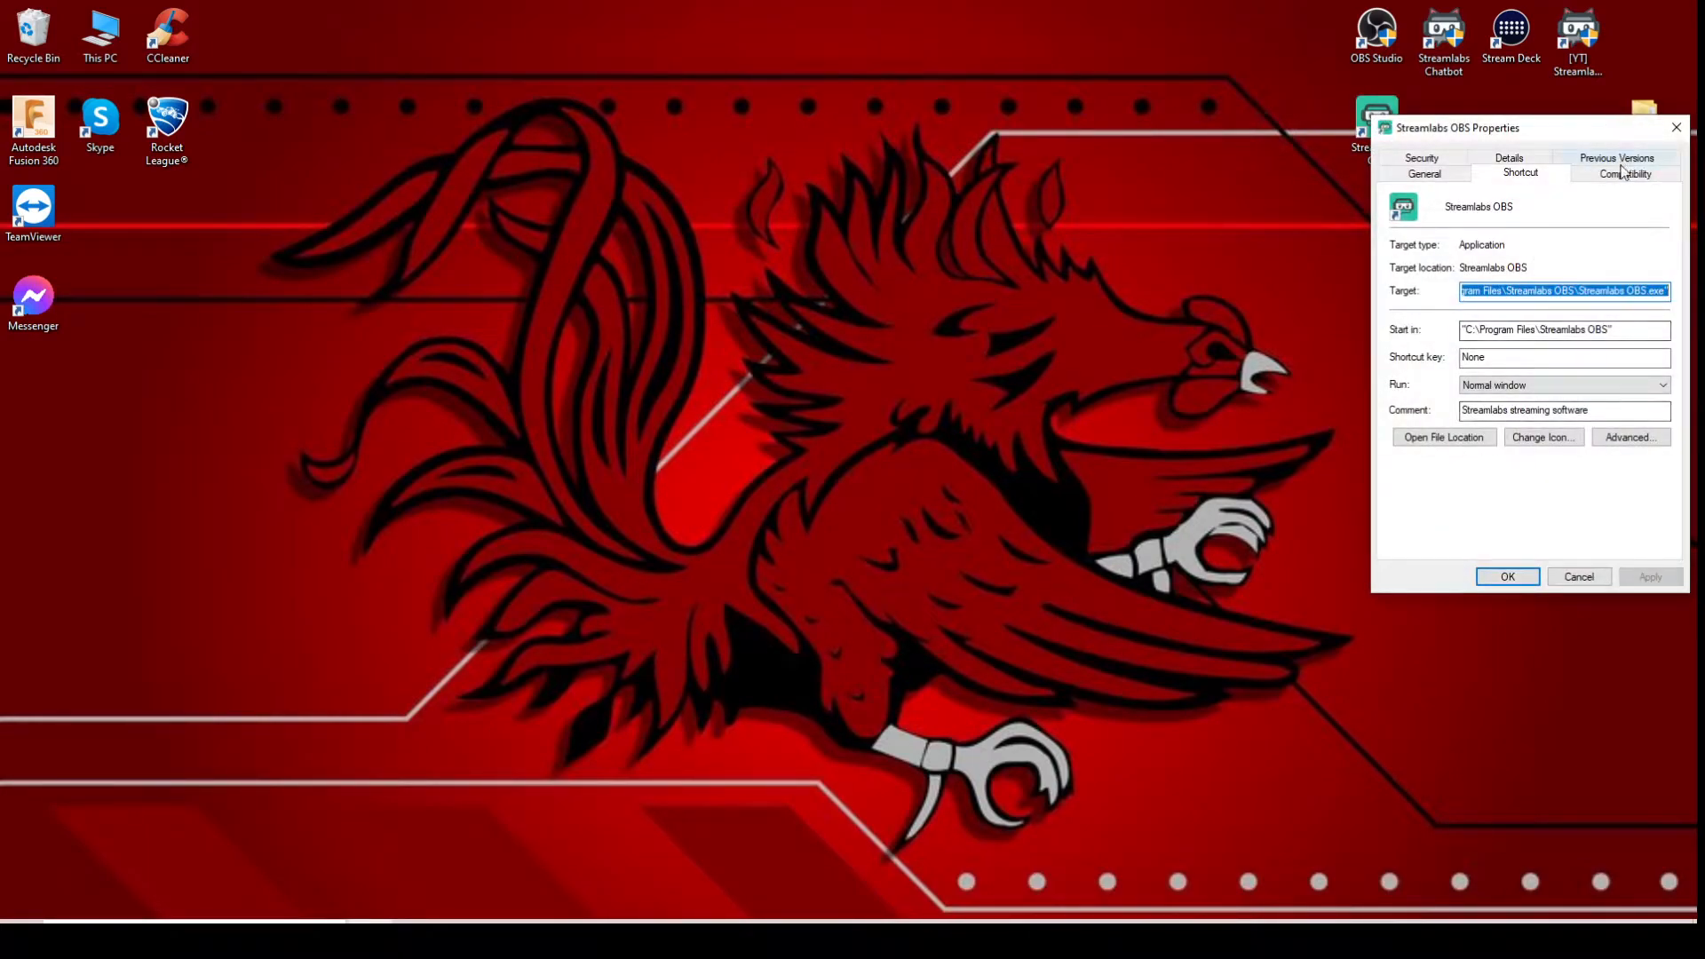
left_click(1622, 178)
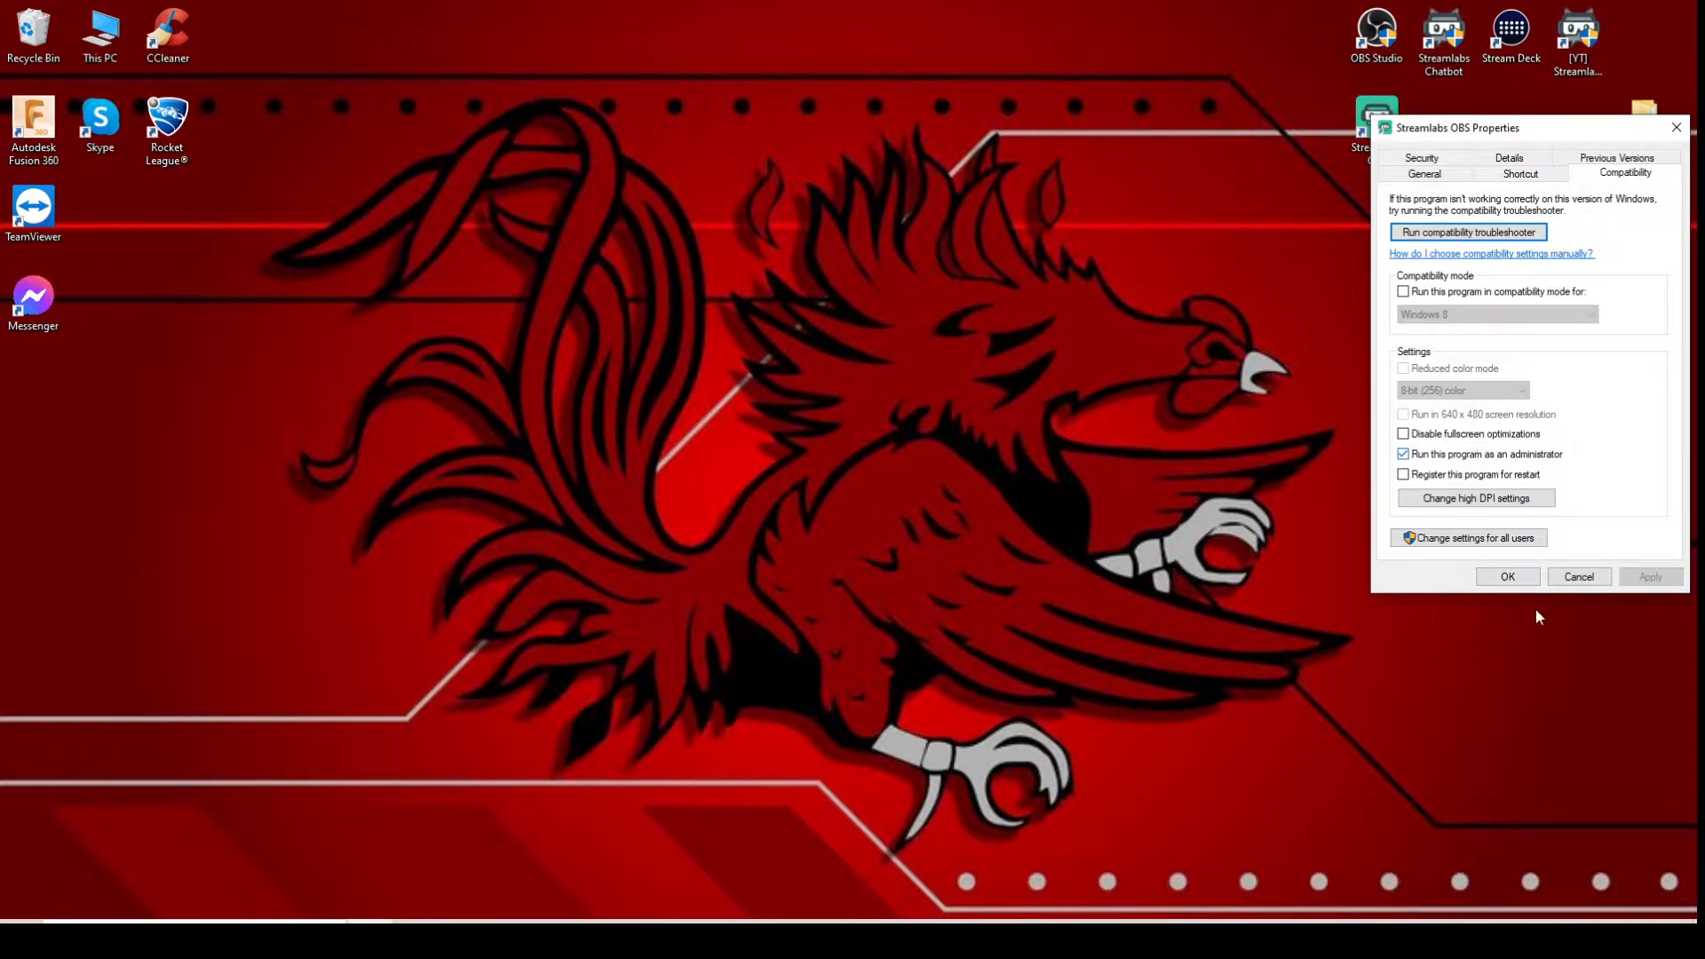
left_click(1507, 577)
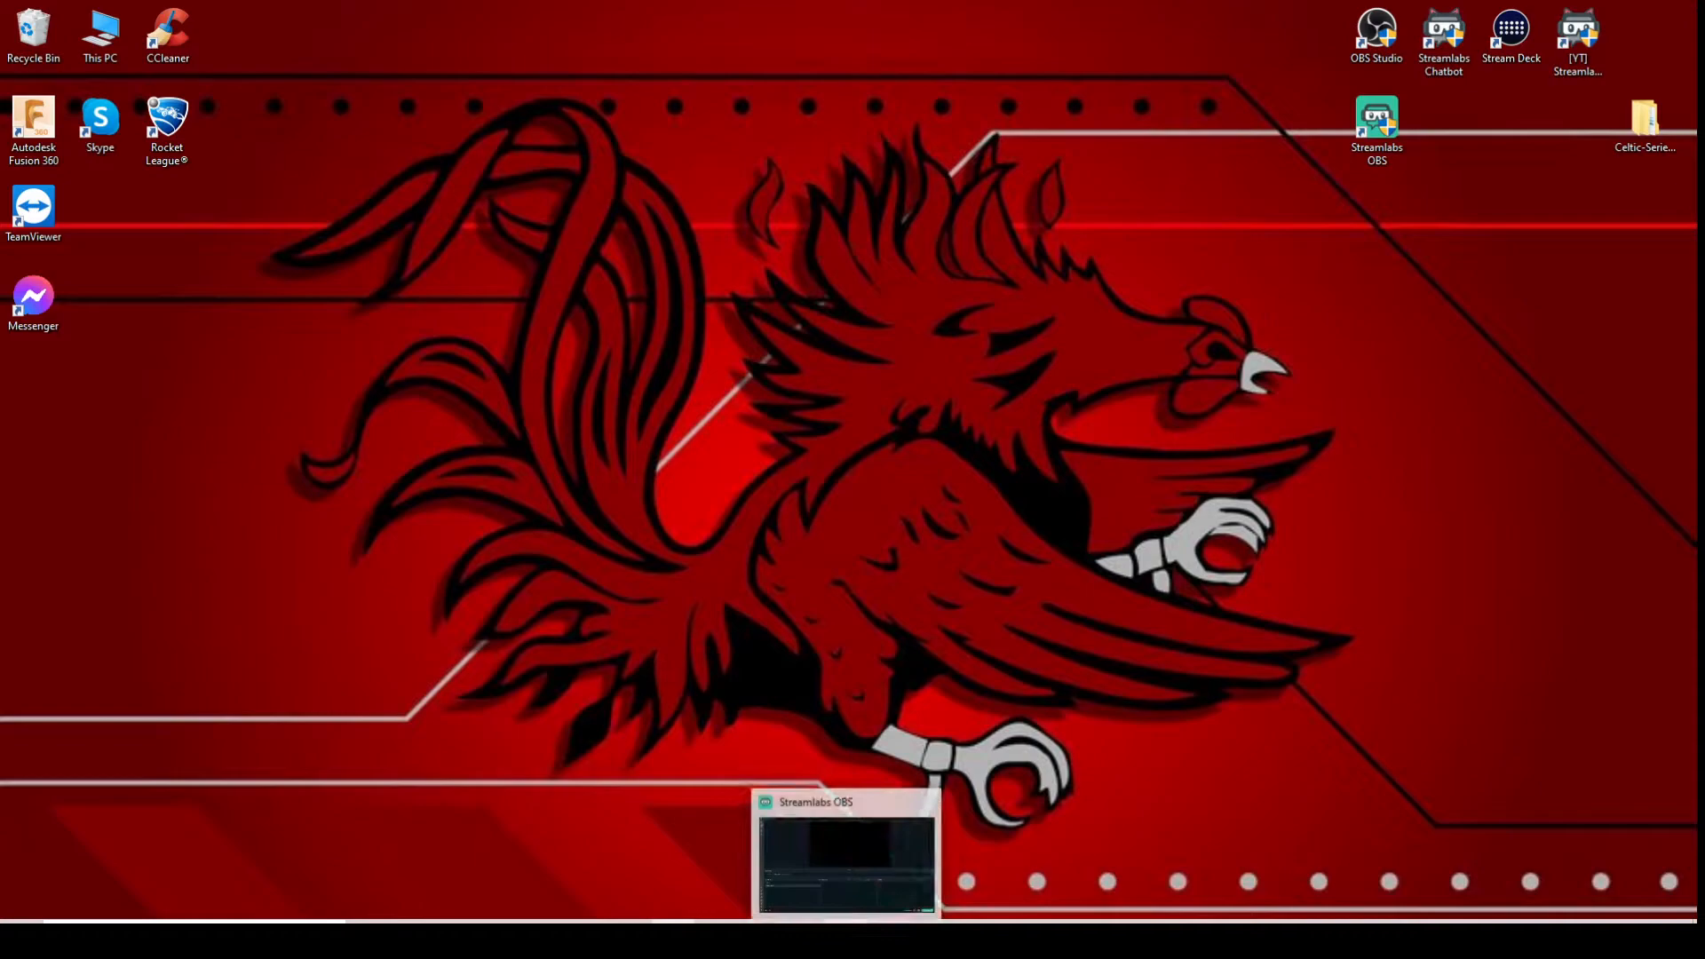
- Switch to Streamlabs OBS, review the general settings, and open the stream settings
left_click(846, 939)
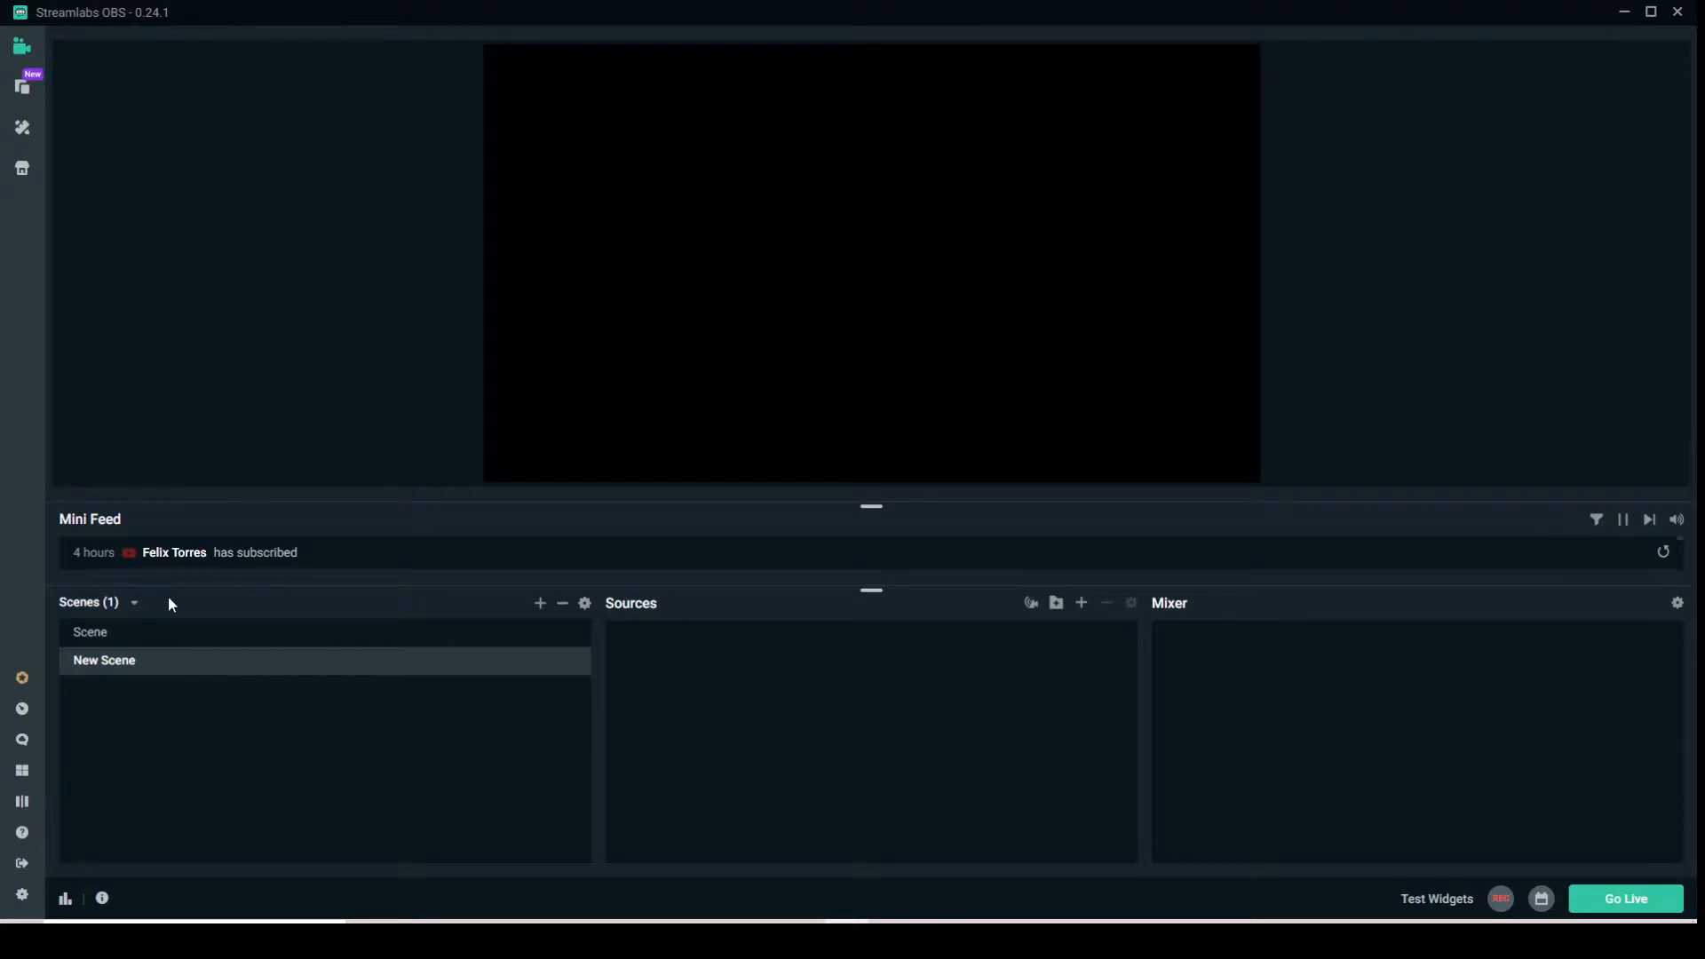
left_click(29, 901)
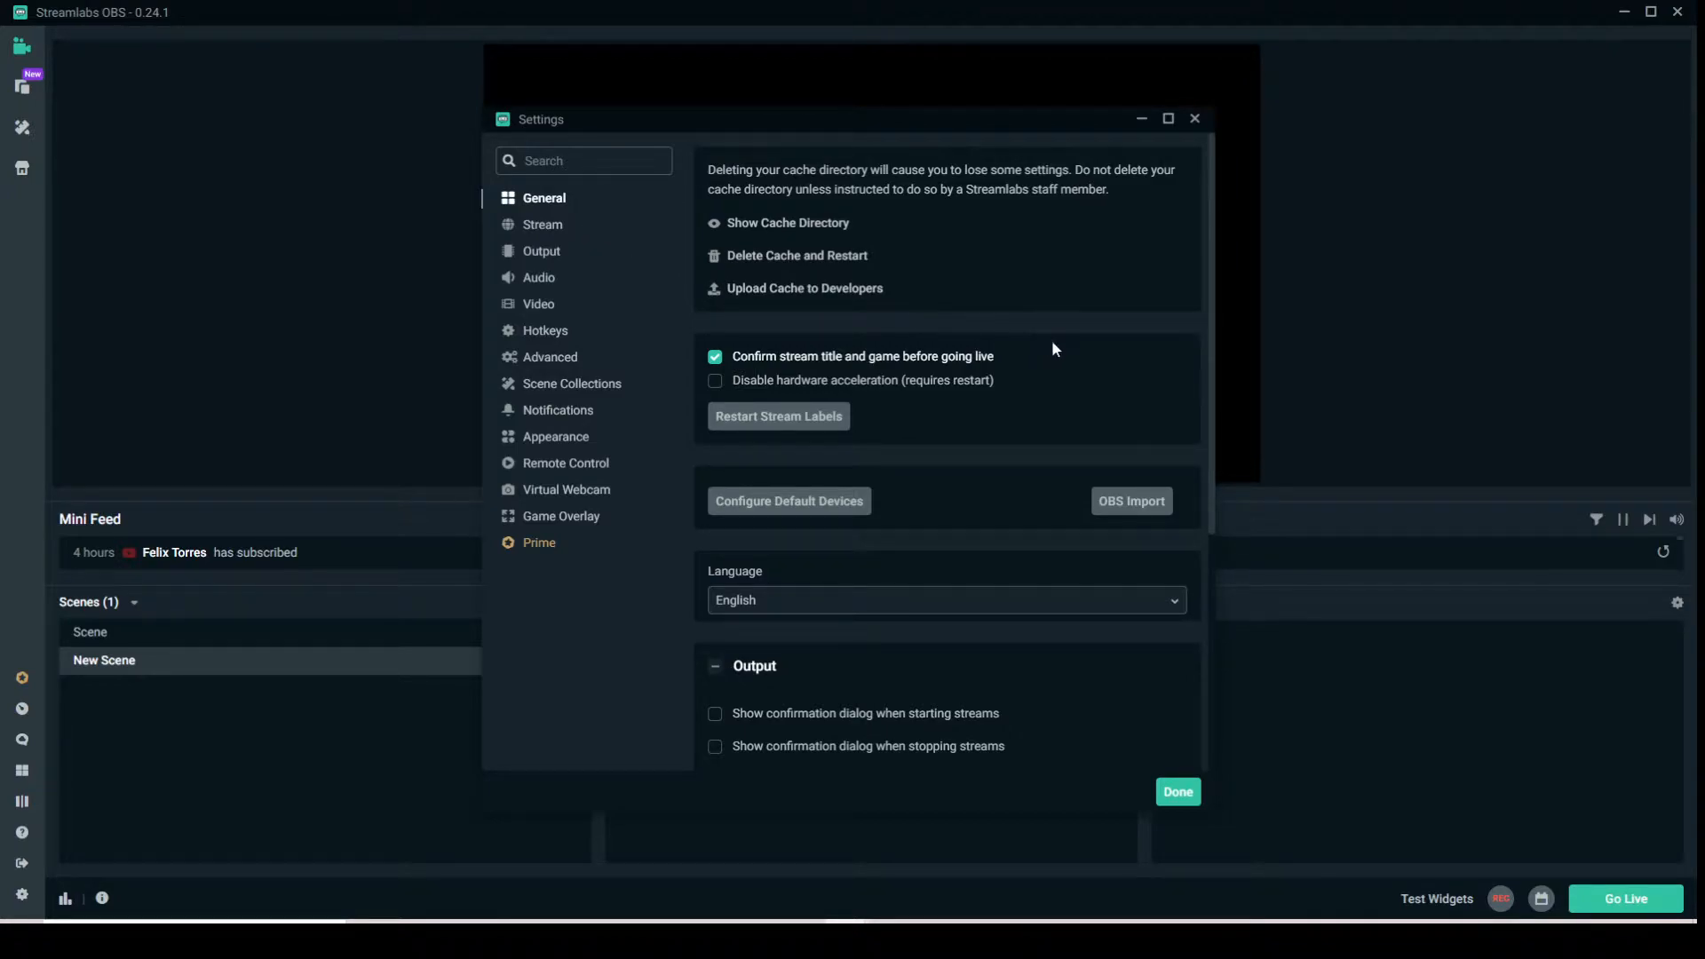
scroll(1054, 349, "down", 1)
scroll(1057, 350, "down", 2)
scroll(1054, 343, "down", 1)
scroll(1063, 361, "up", 4)
left_click(556, 227)
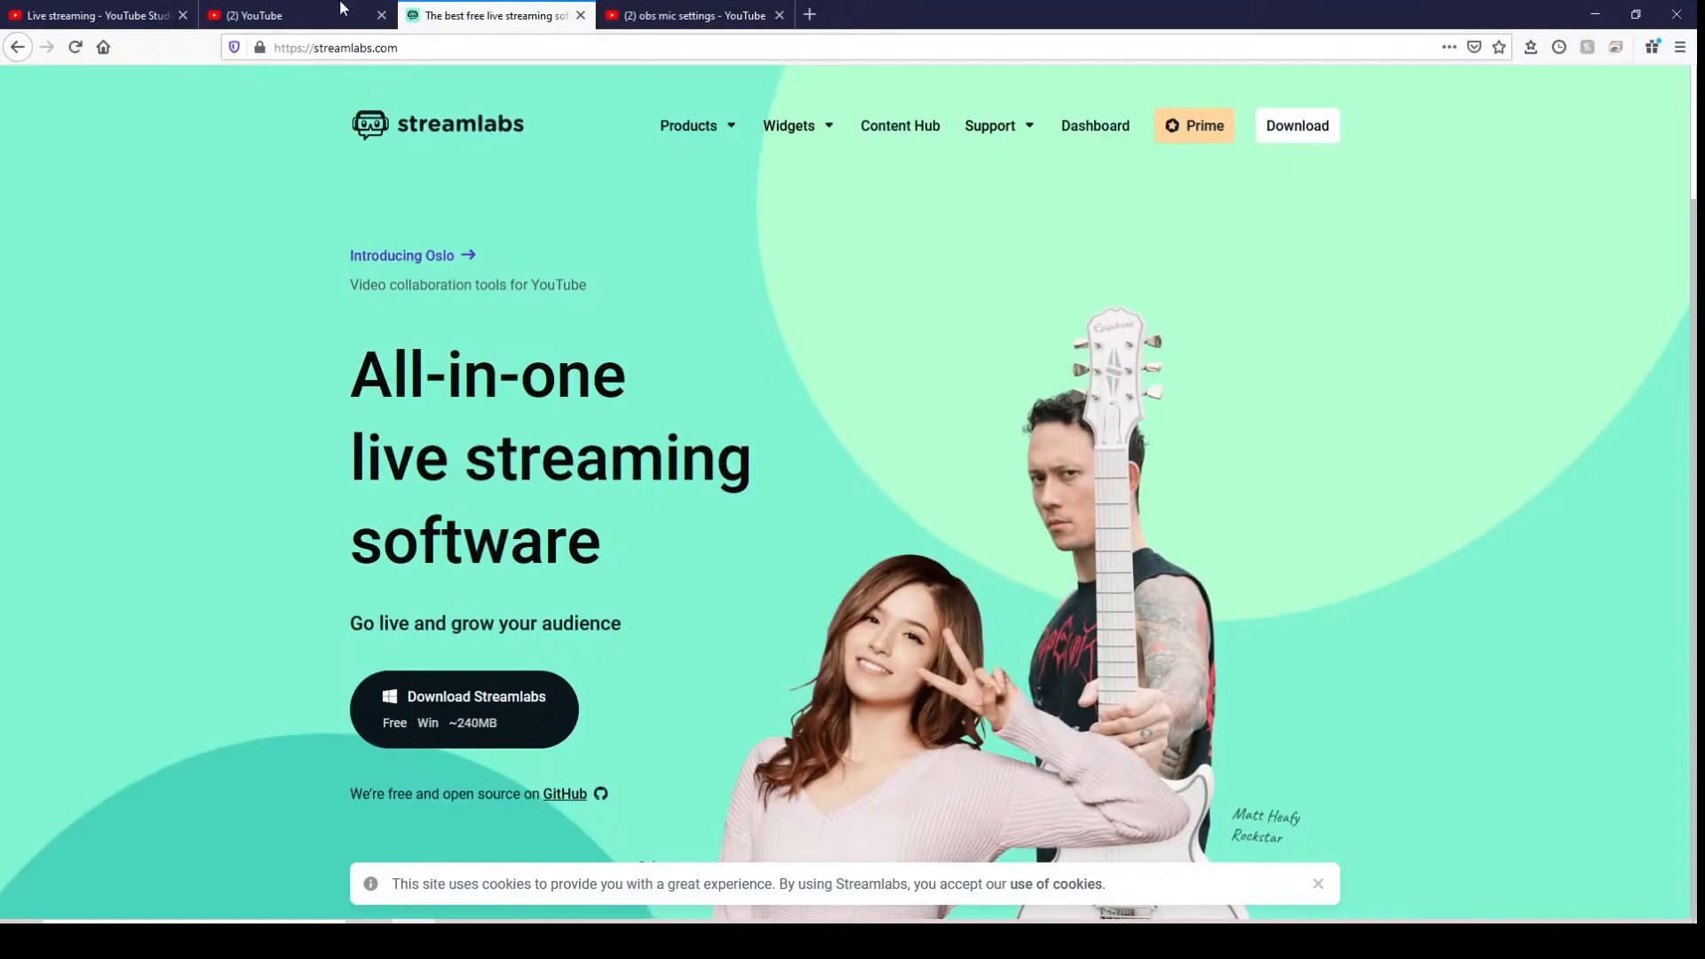
- Switch to YouTube Studio and open the scheduled stream "Setting Up A Golf Clash Stream For Beginners" from the live stream list
left_click(89, 15)
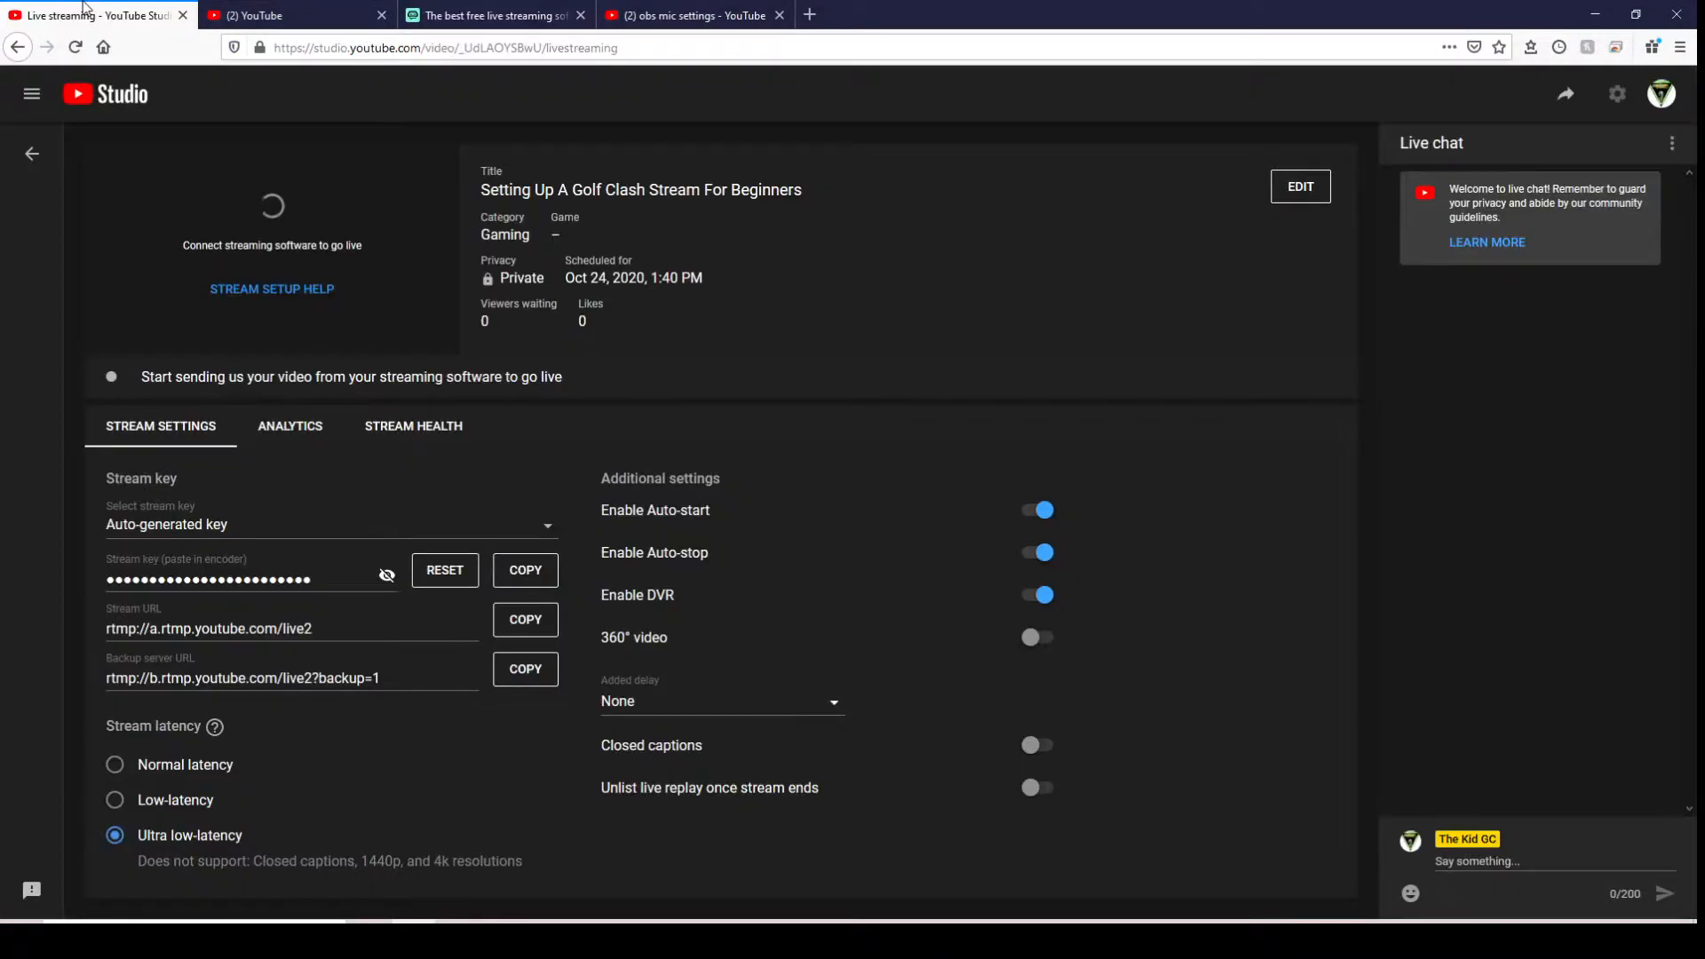
left_click(35, 169)
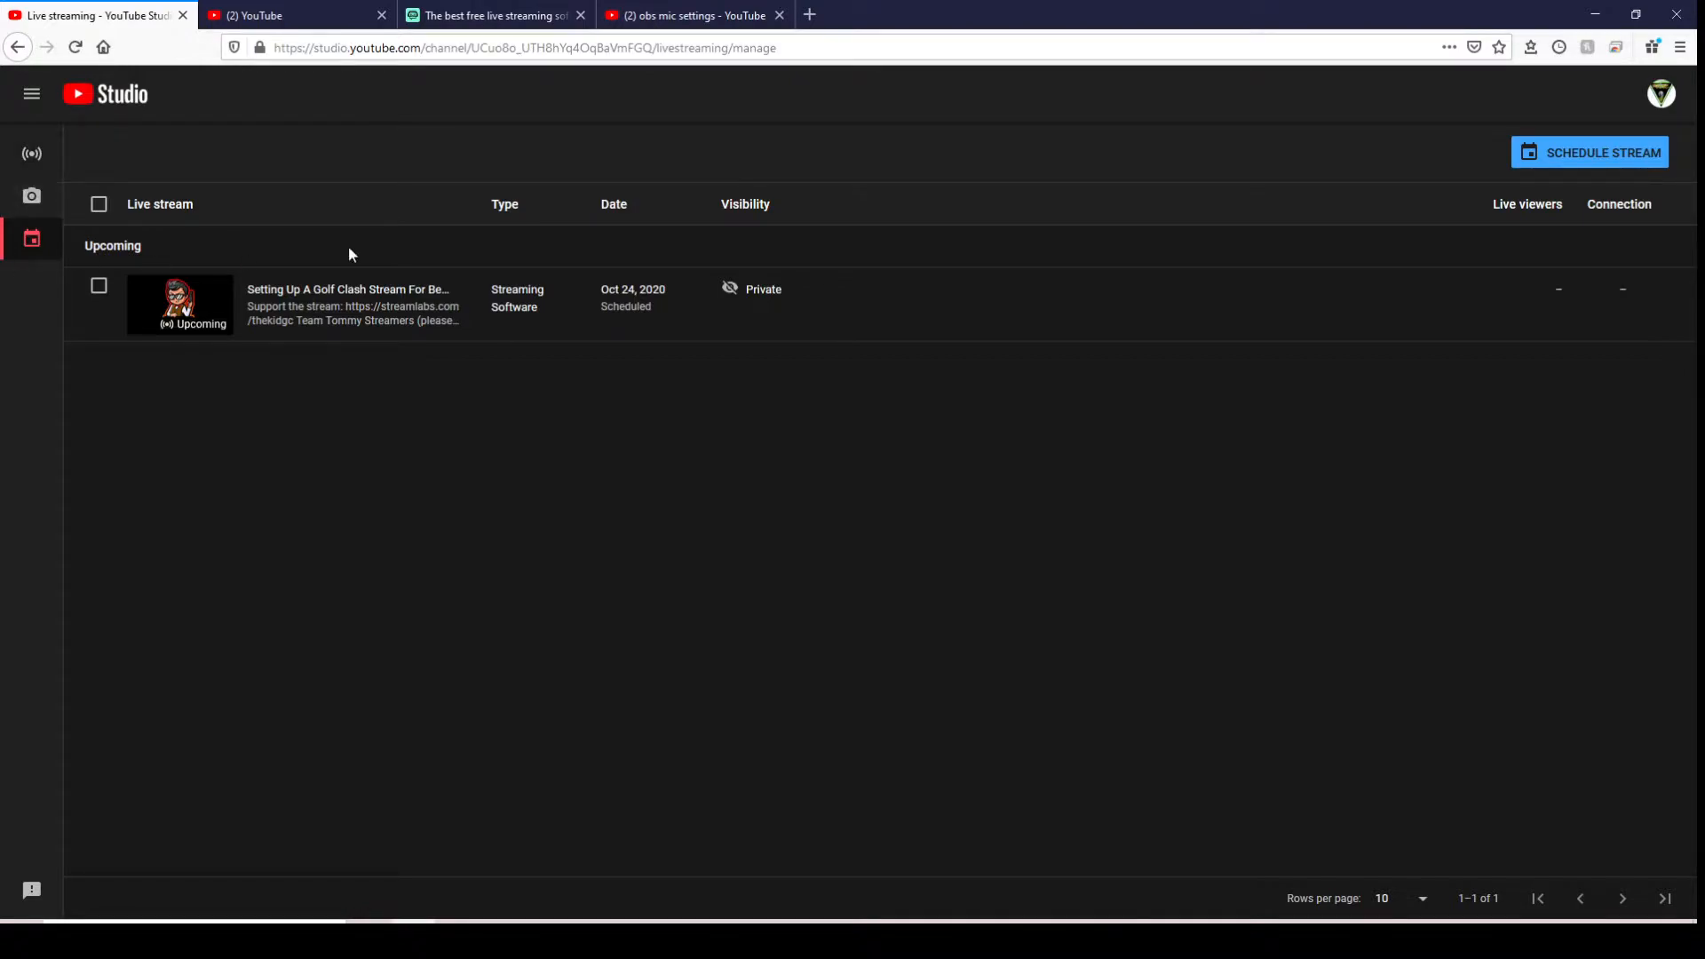
left_click(684, 15)
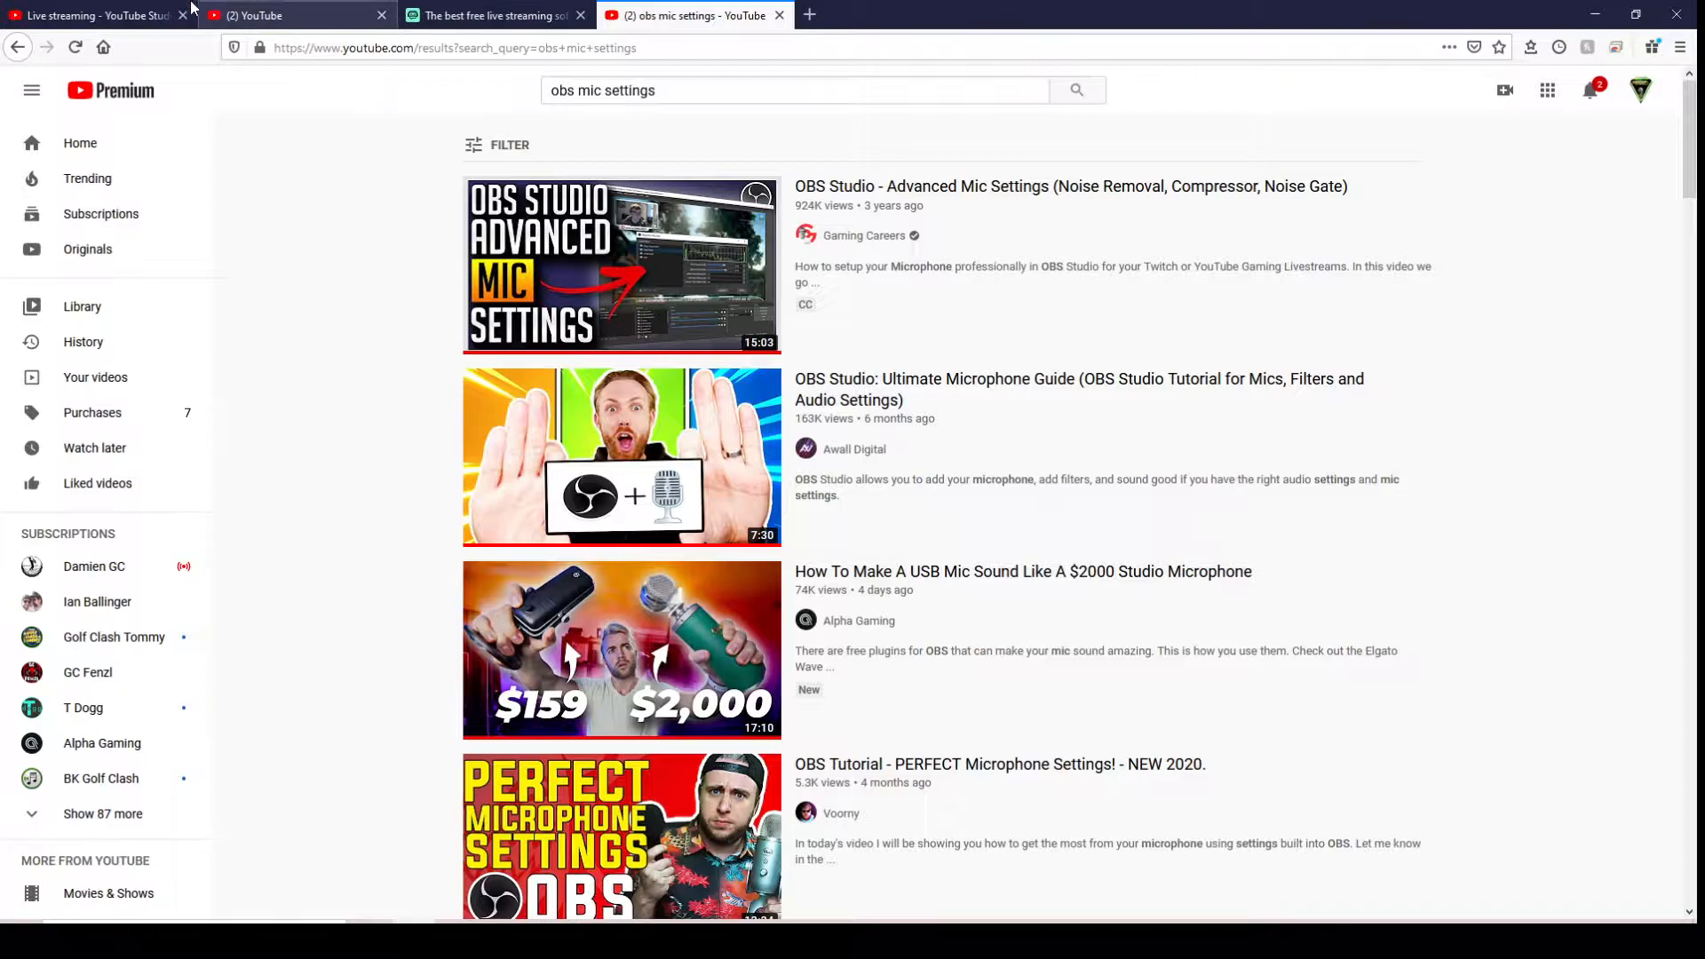
left_click(133, 15)
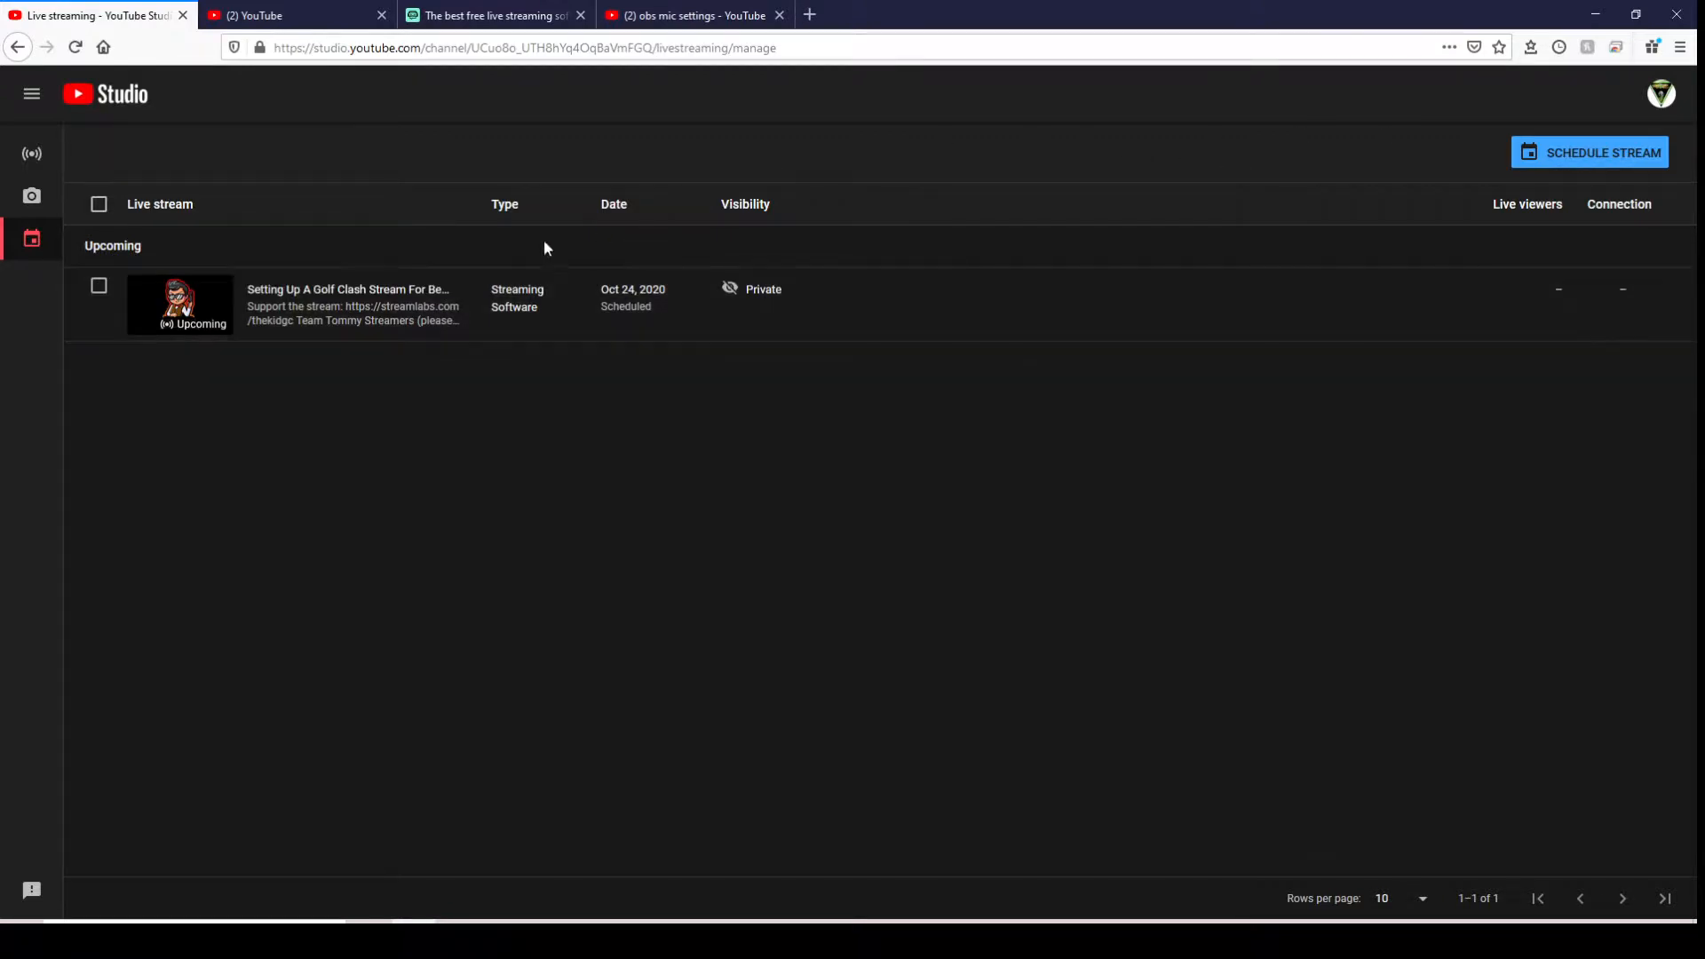
left_click(291, 291)
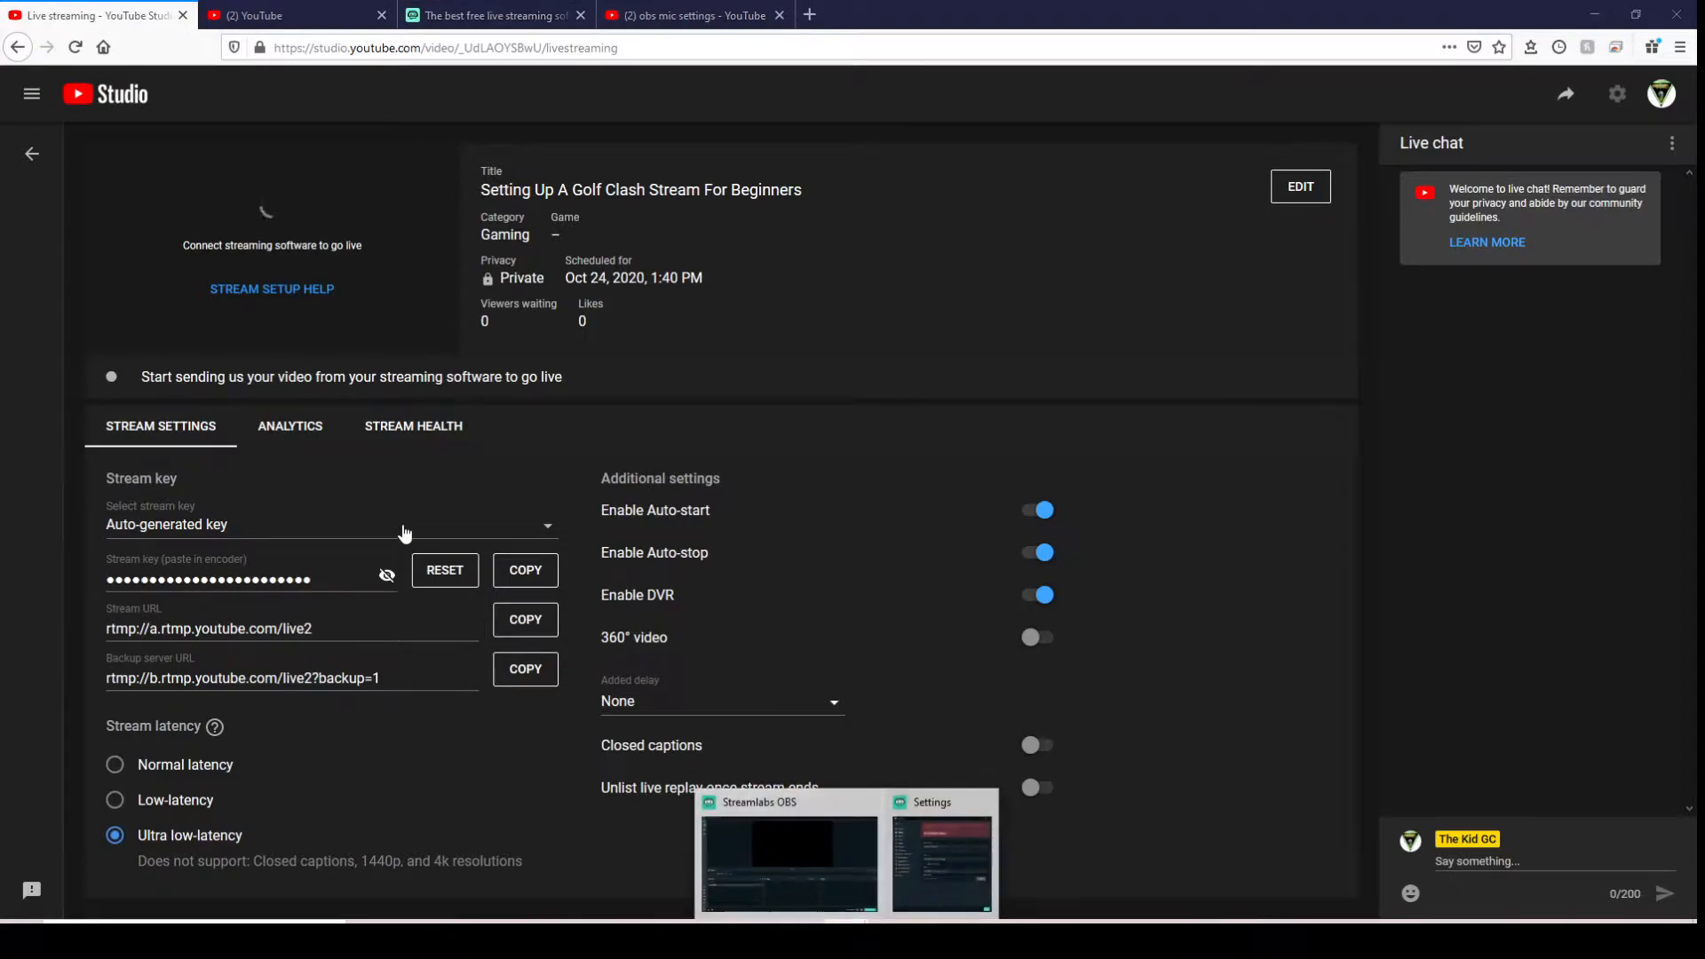
- Compare the service, server and stream key settings in Streamlabs OBS with YouTube Studio's stream settings
left_click(947, 848)
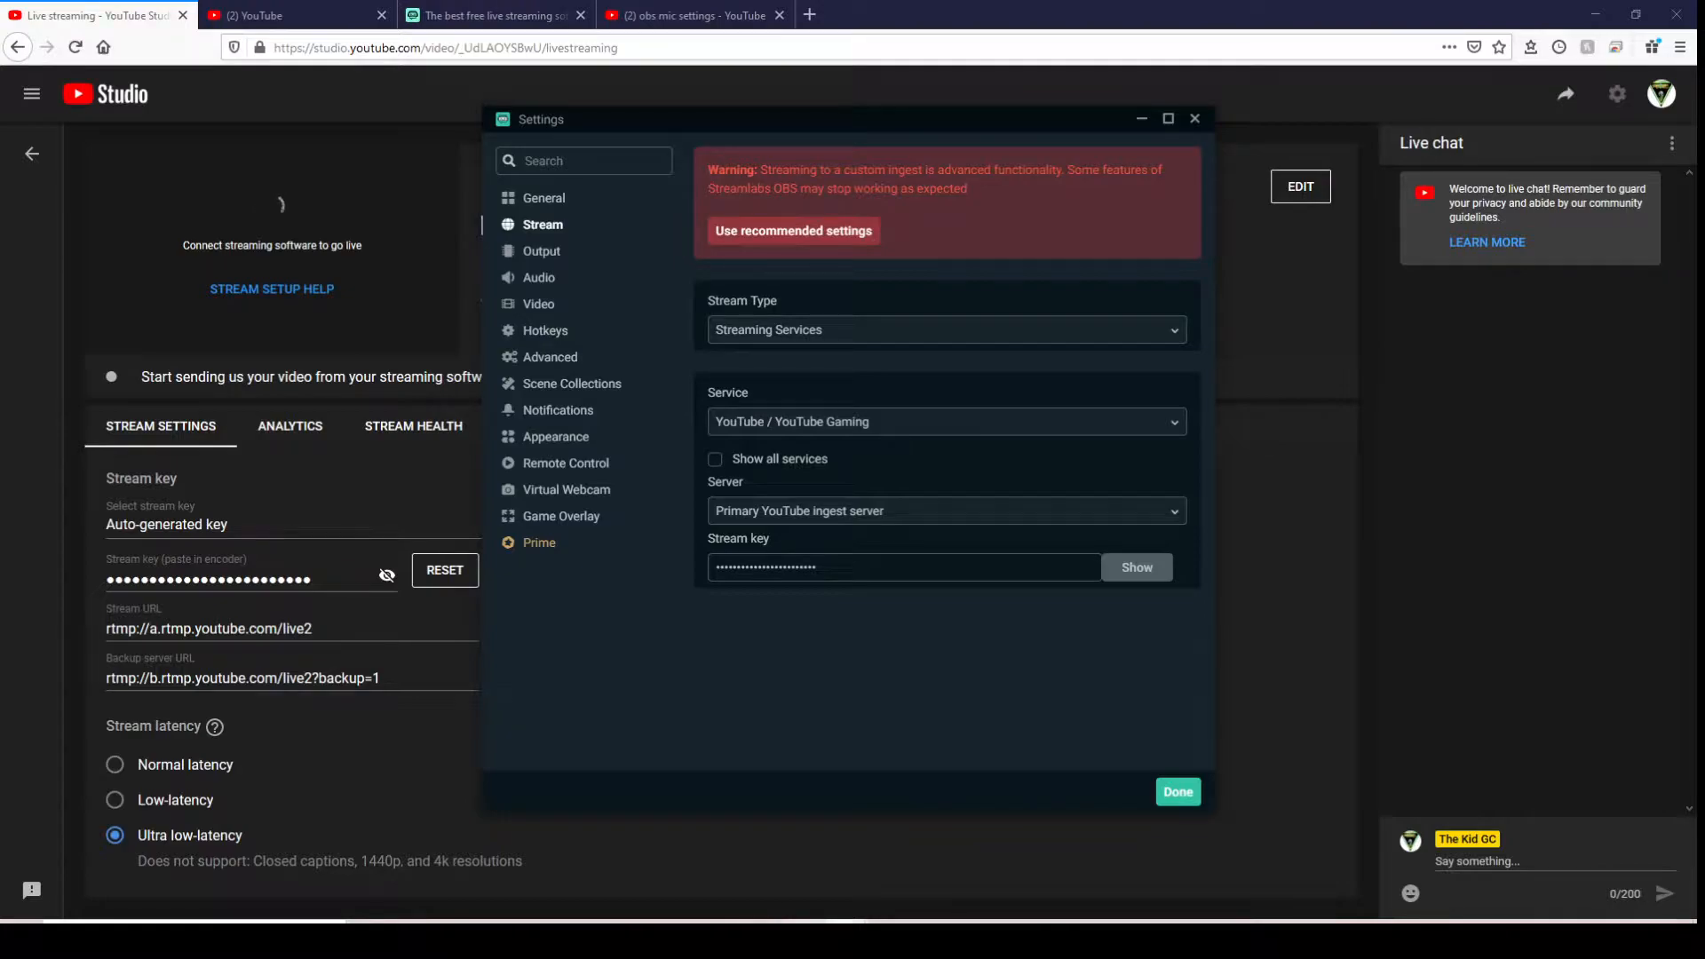
left_click(415, 939)
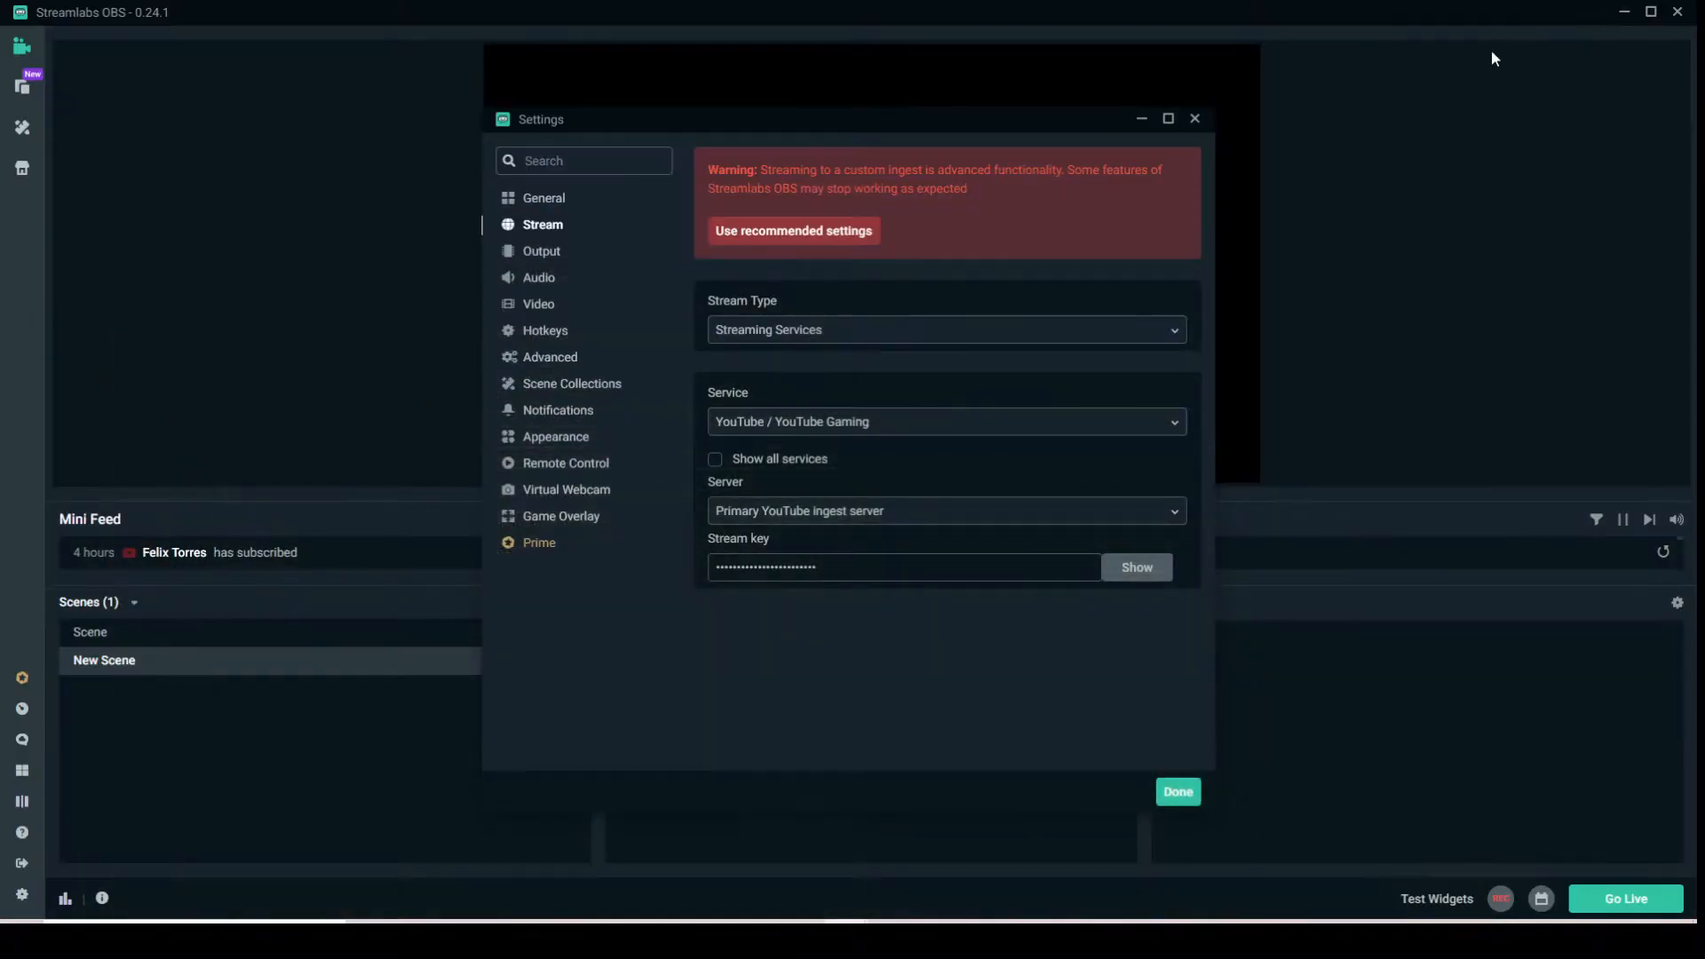
left_click(1595, 14)
- Select Hardware (NVENC) (new) as the streaming encoder in the output settings
left_click(550, 258)
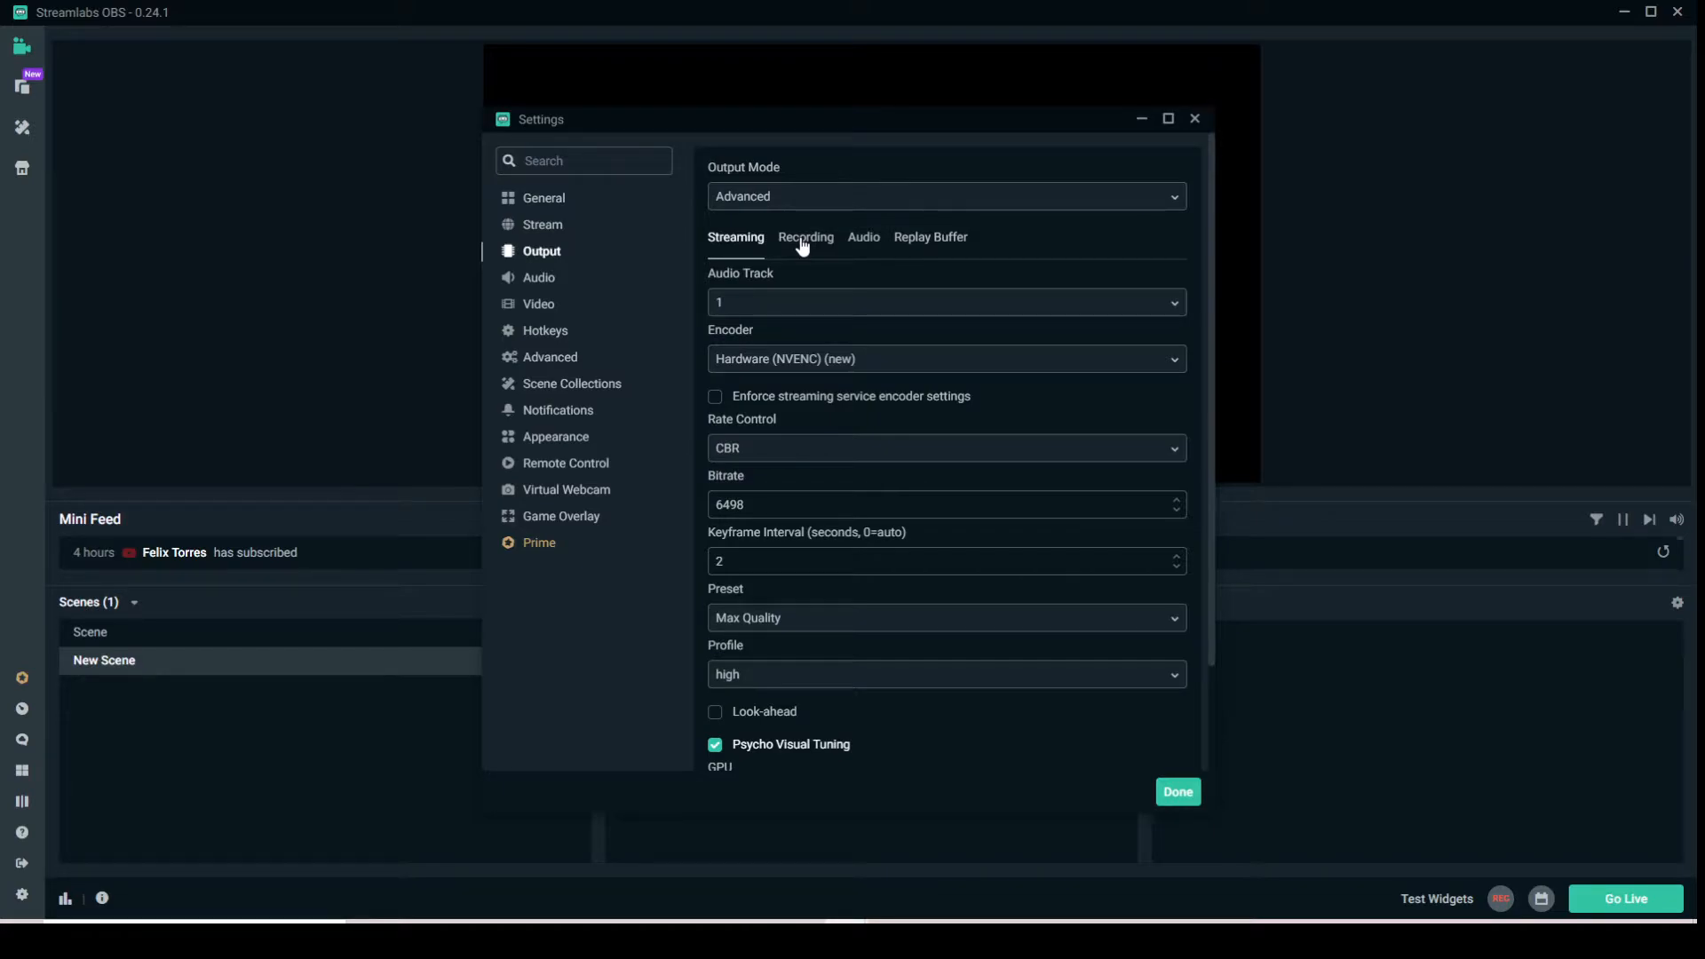
left_click(893, 360)
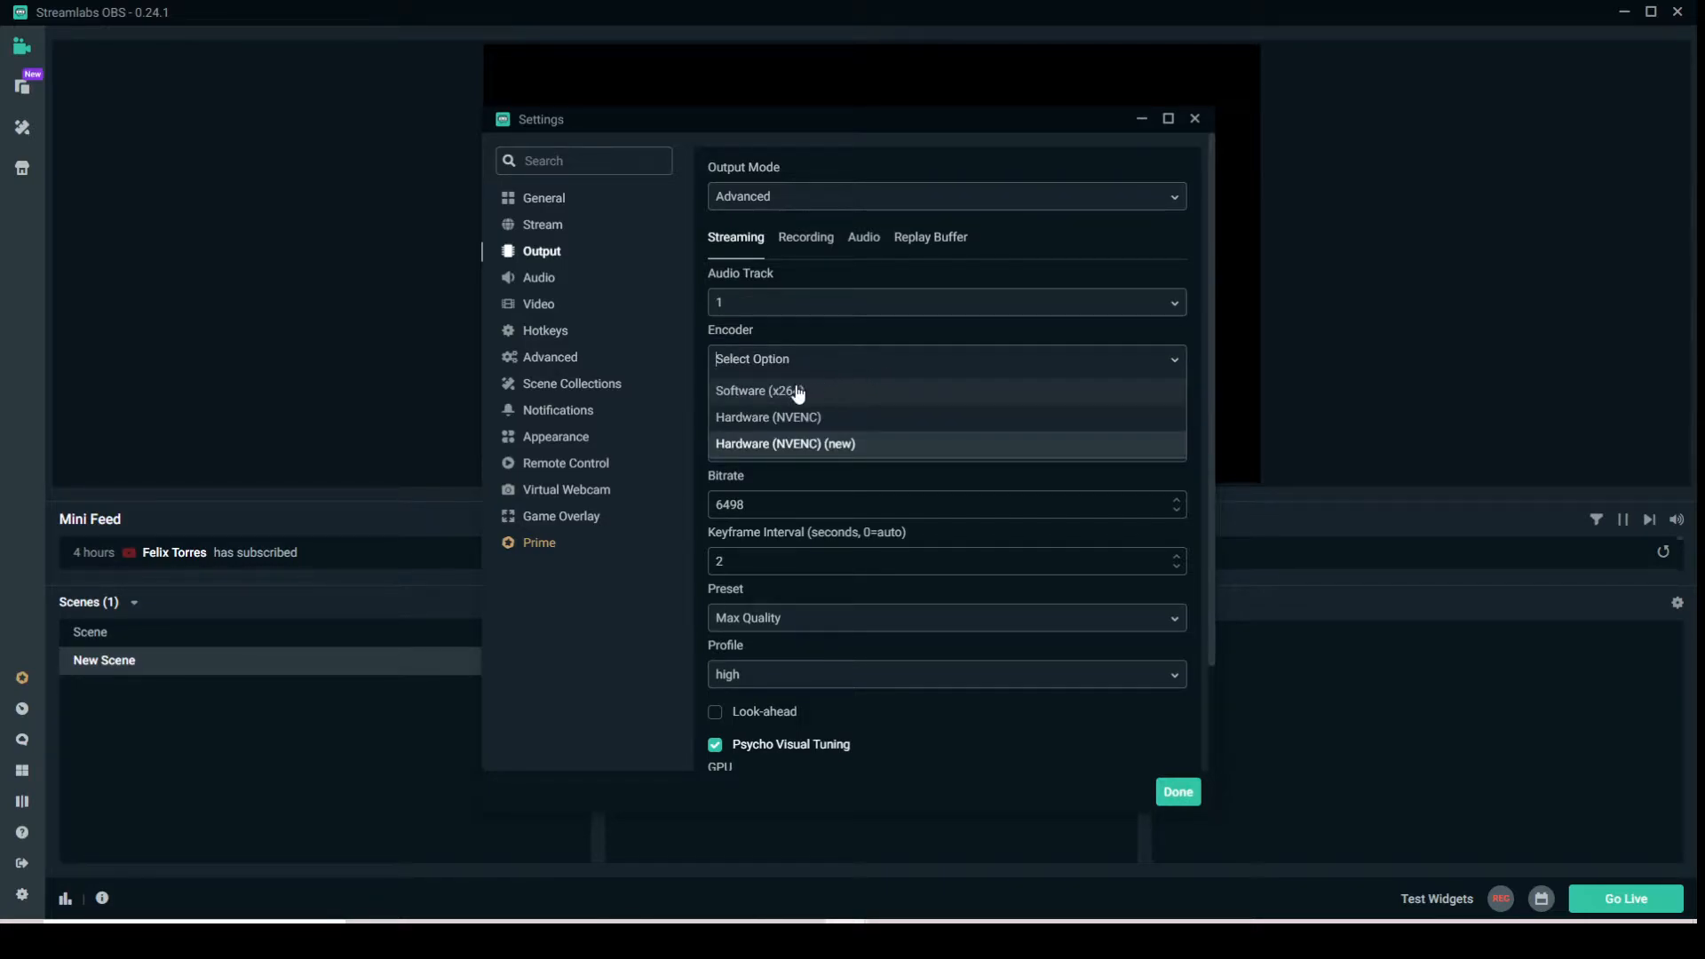
left_click(787, 455)
left_click(898, 377)
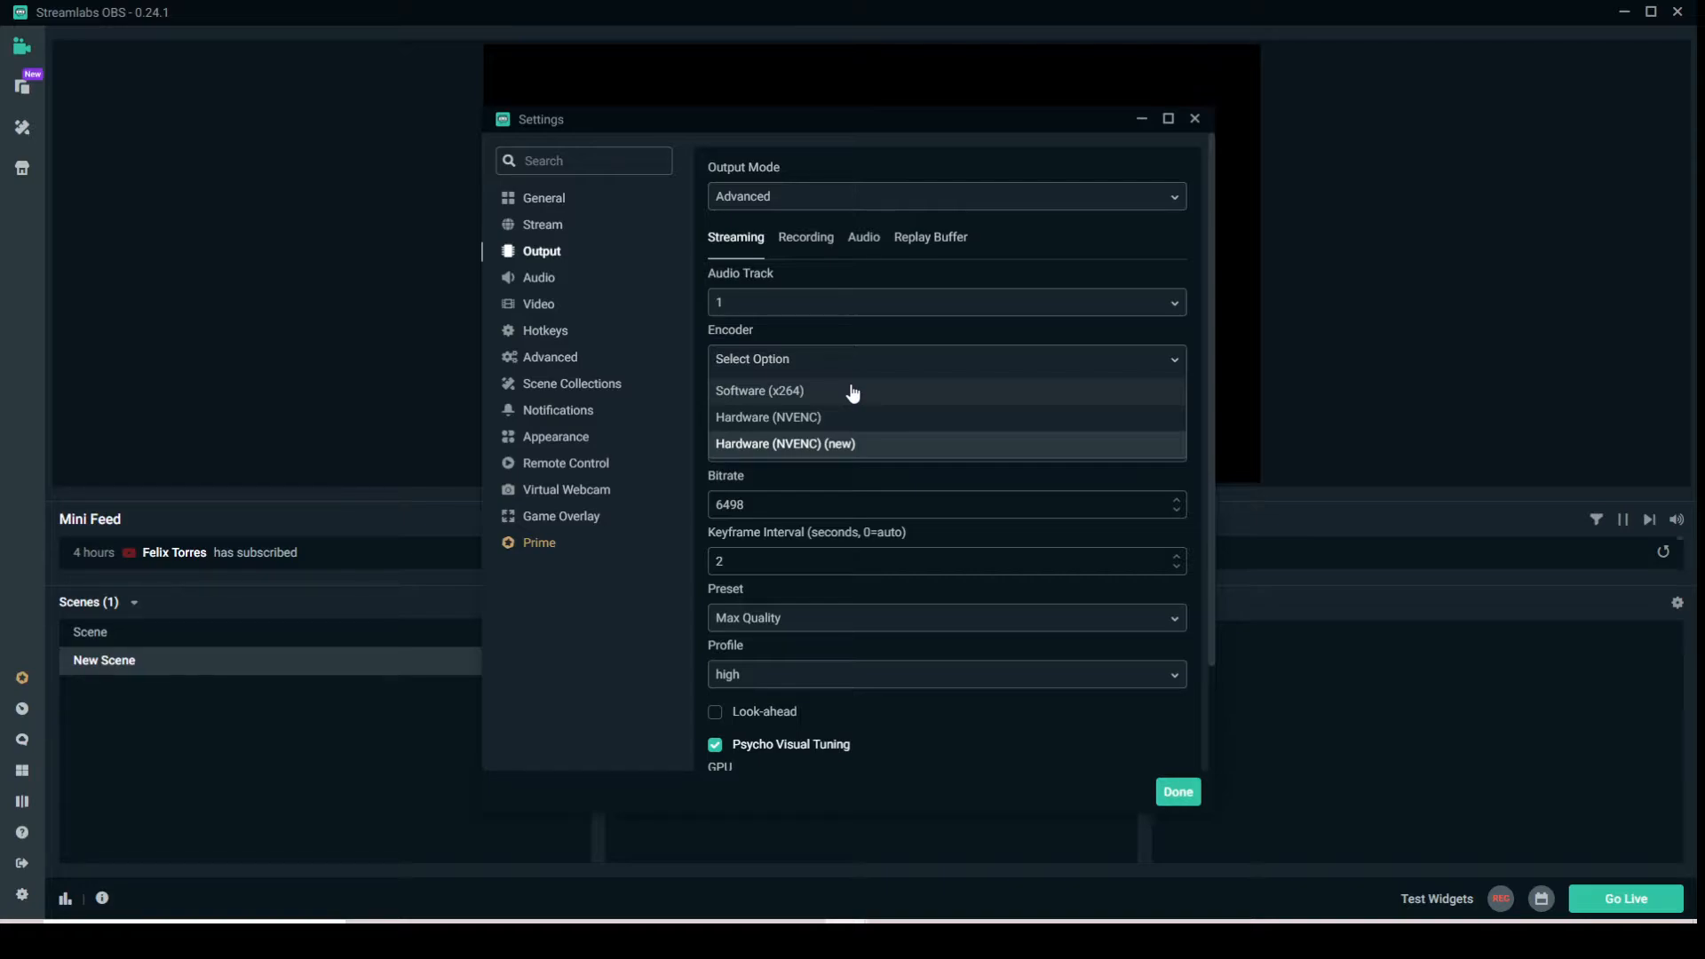
left_click(839, 444)
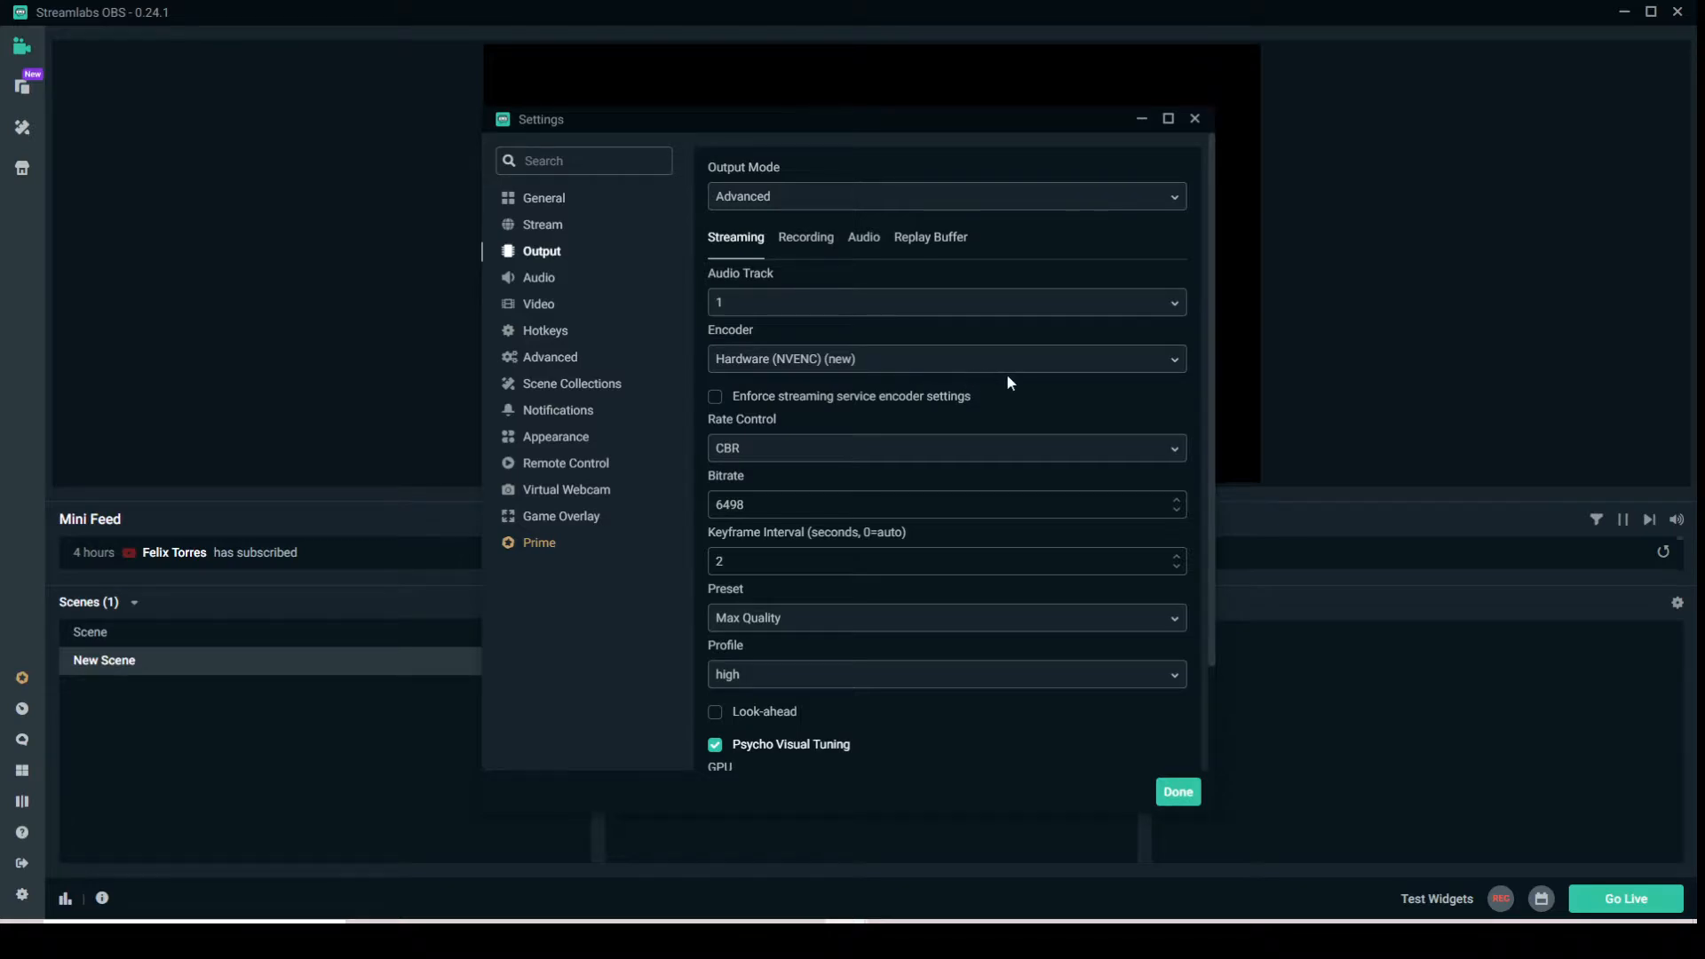
- Select CBR as the streaming rate control and set the bitrate to 6200
scroll(1008, 378, "down", 1)
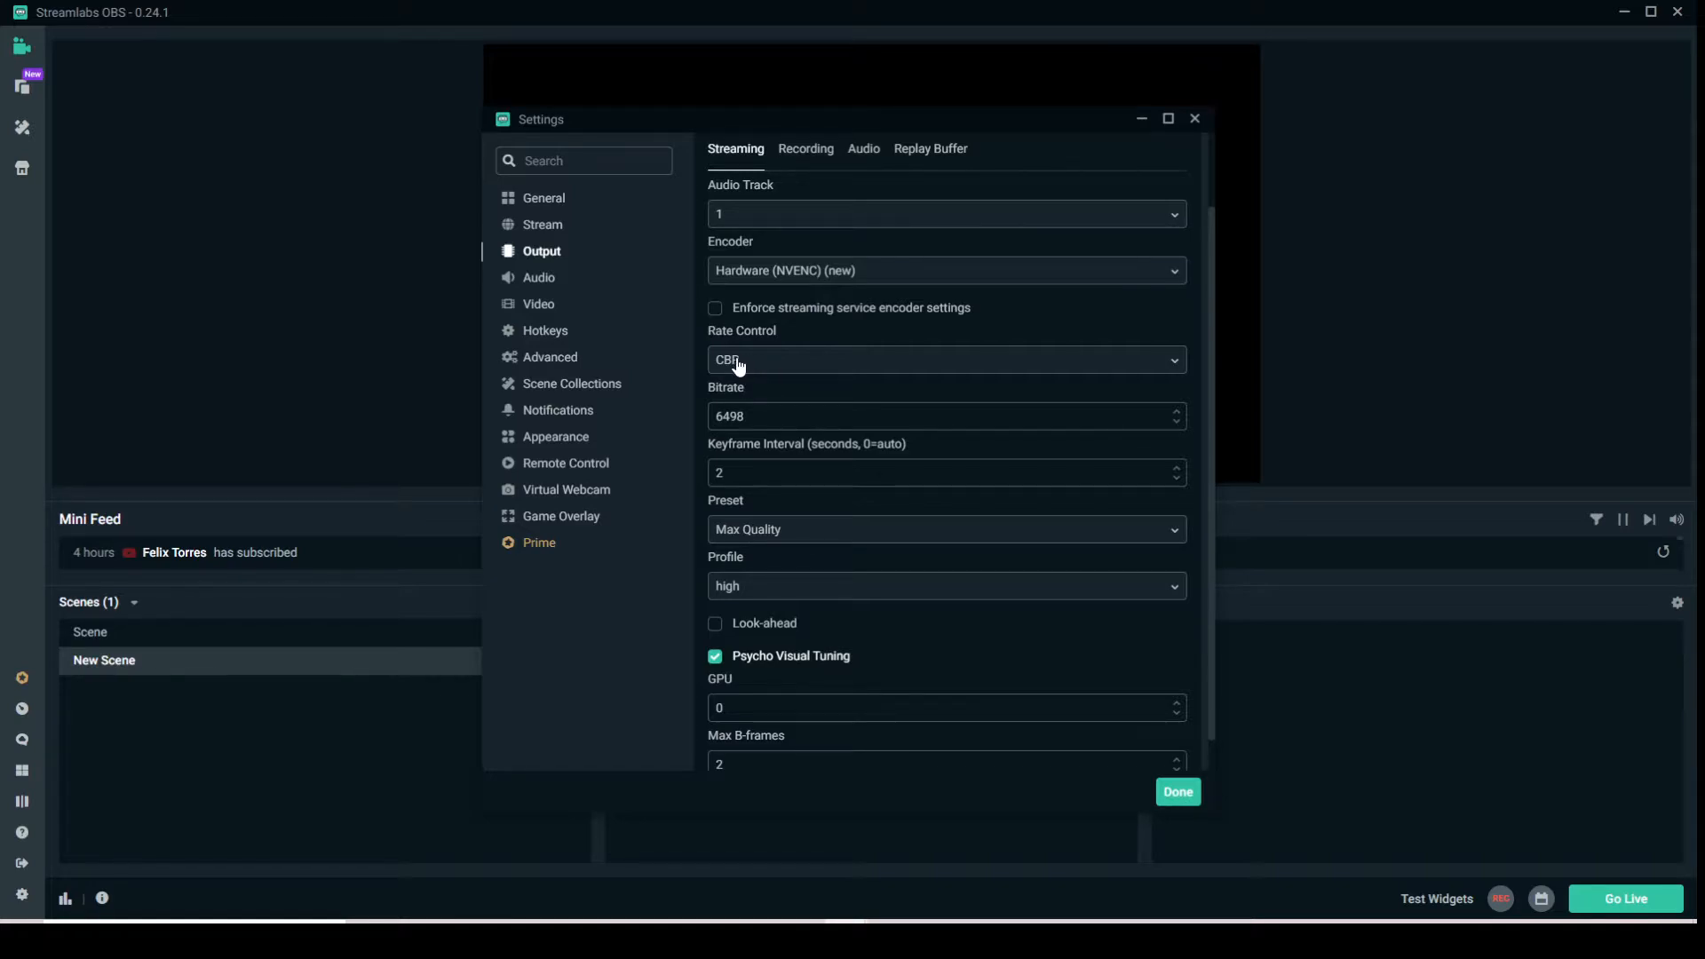
left_click(805, 371)
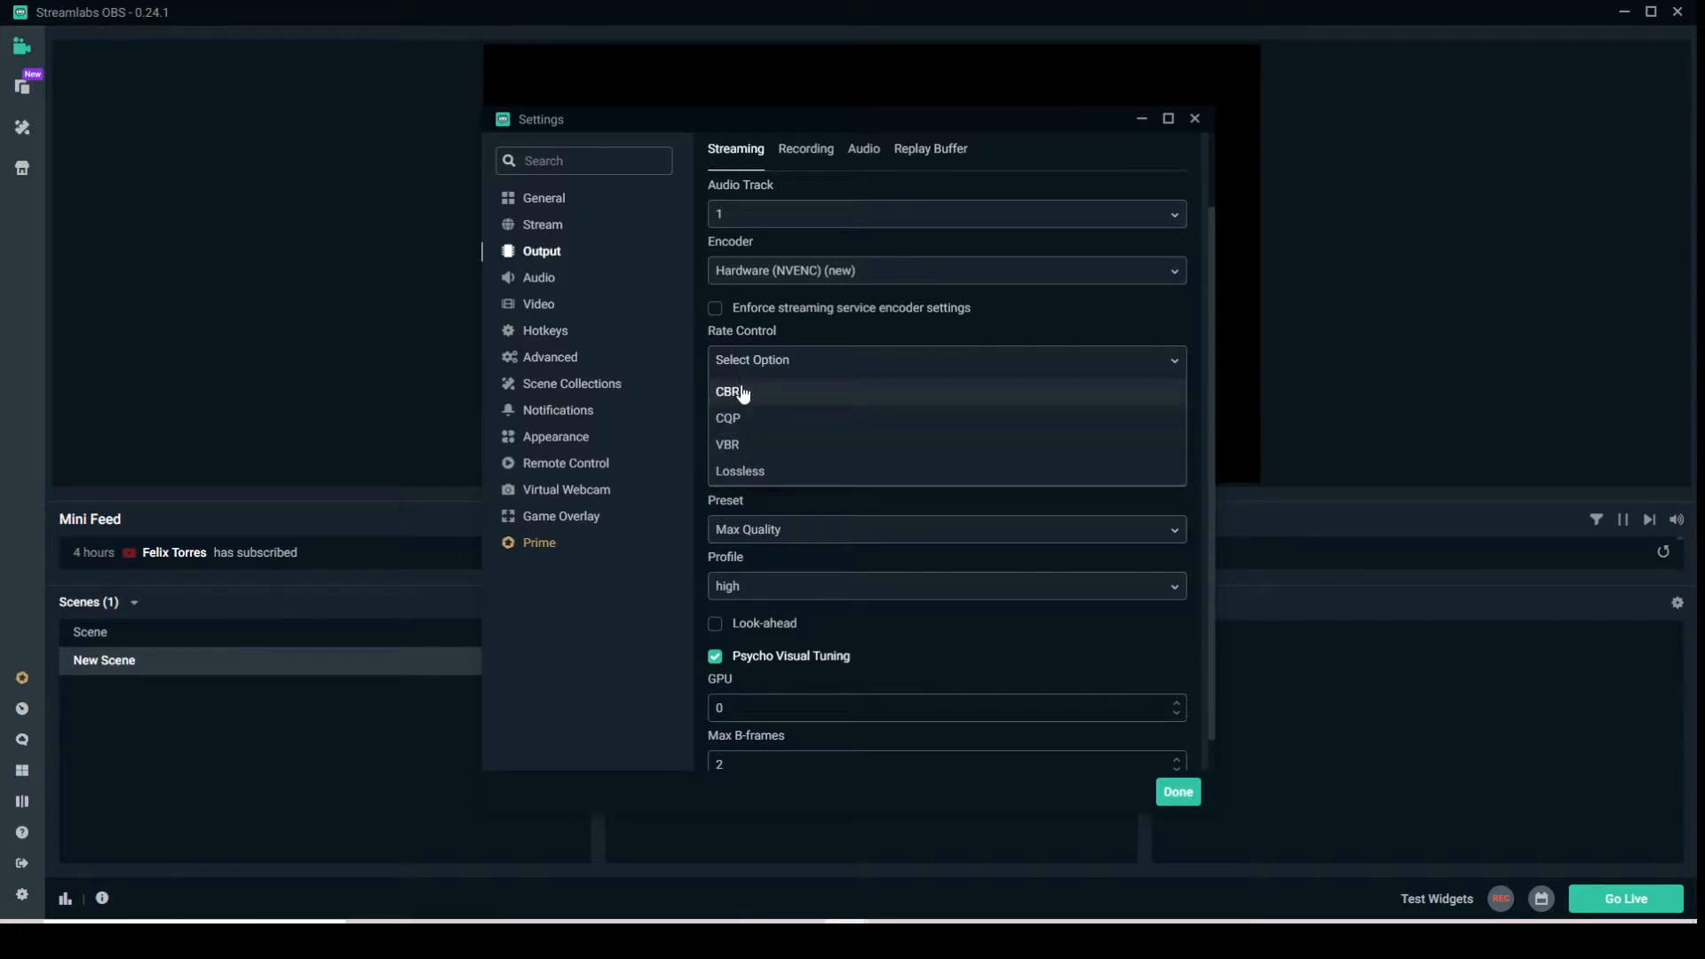
left_click(790, 391)
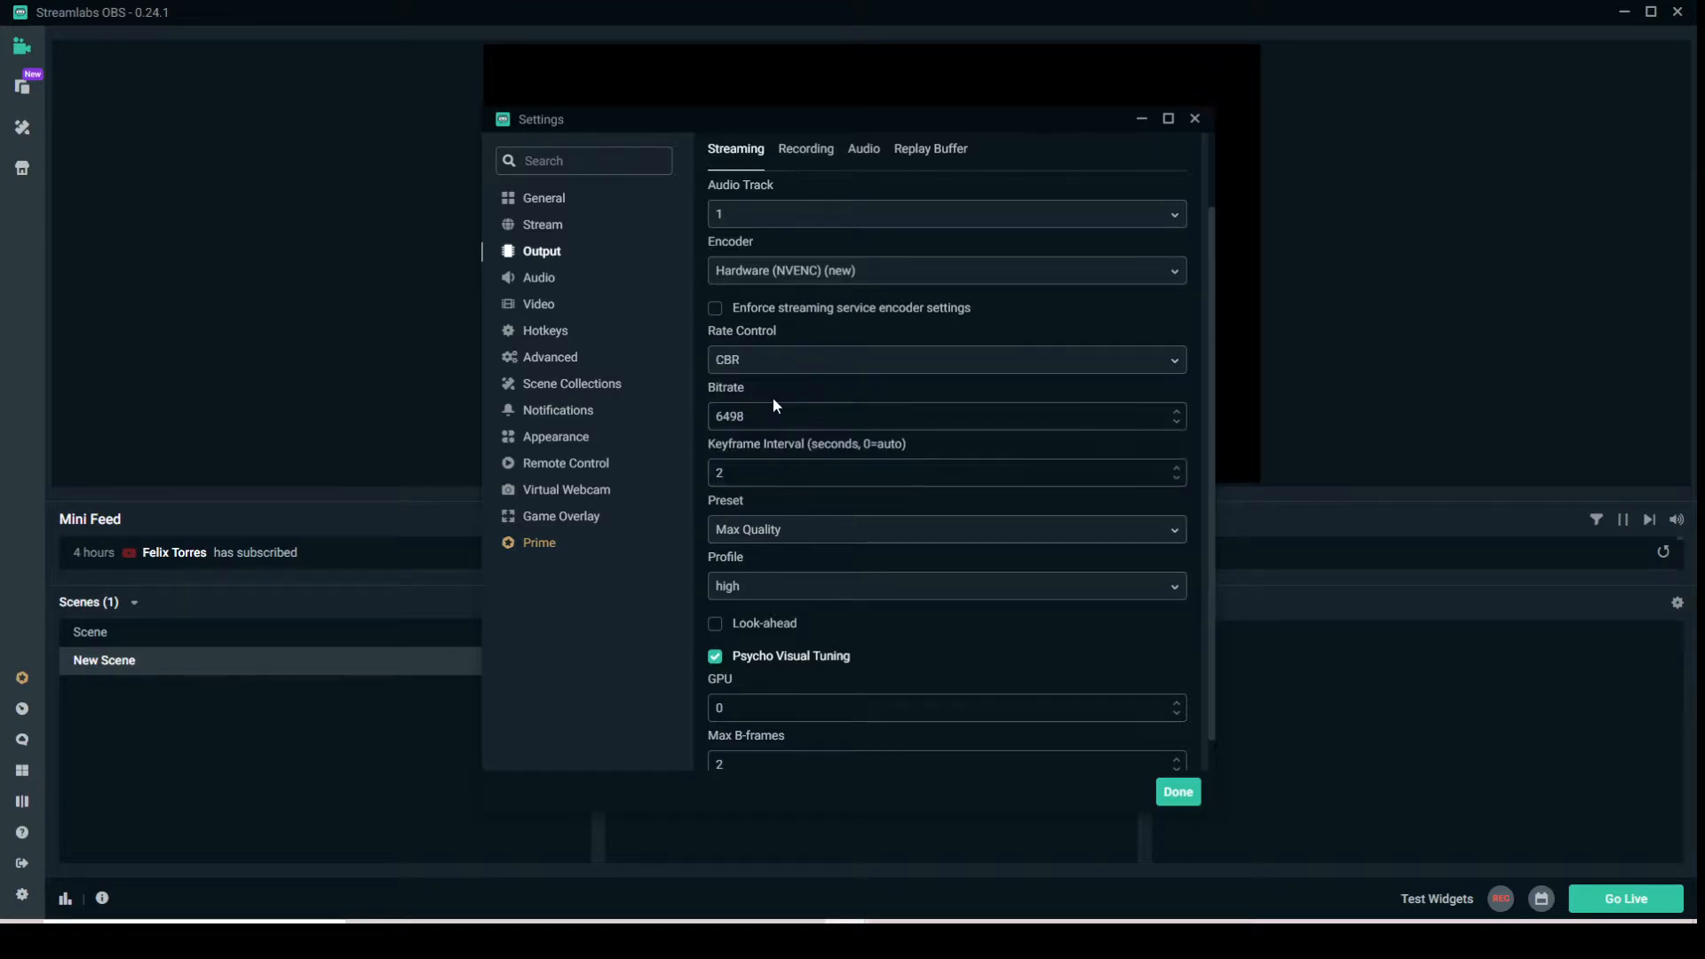
double_click(744, 415)
type("6200")
left_click(1295, 407)
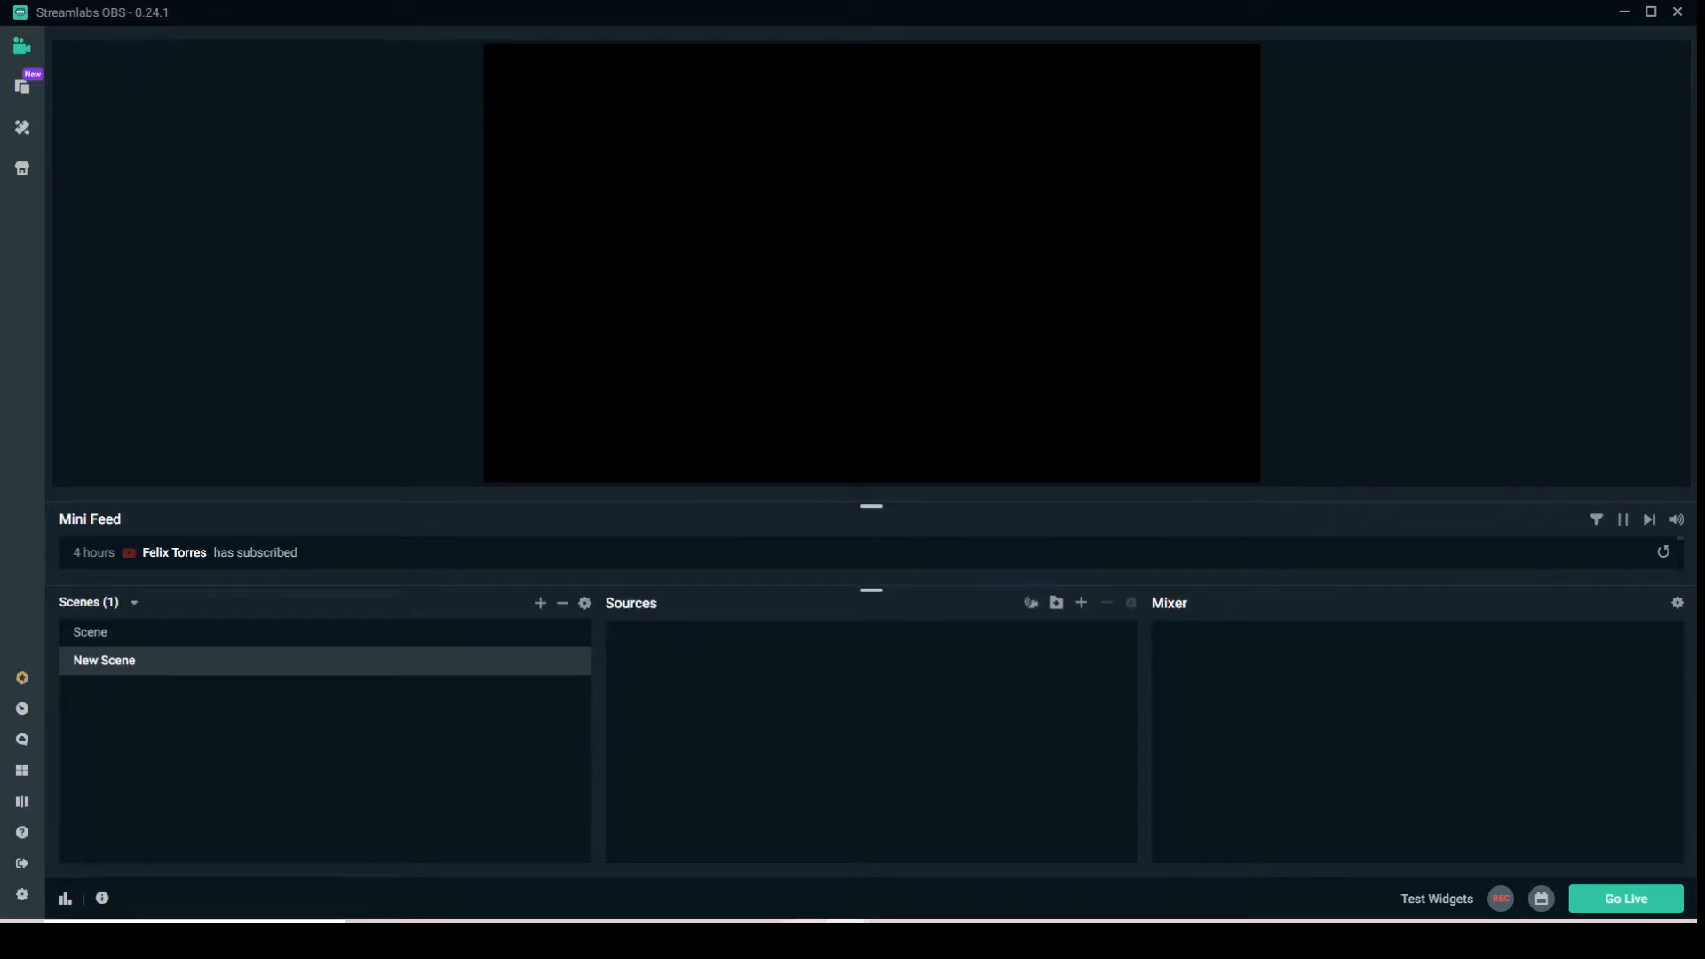
mouse_move(897, 895)
left_click(950, 865)
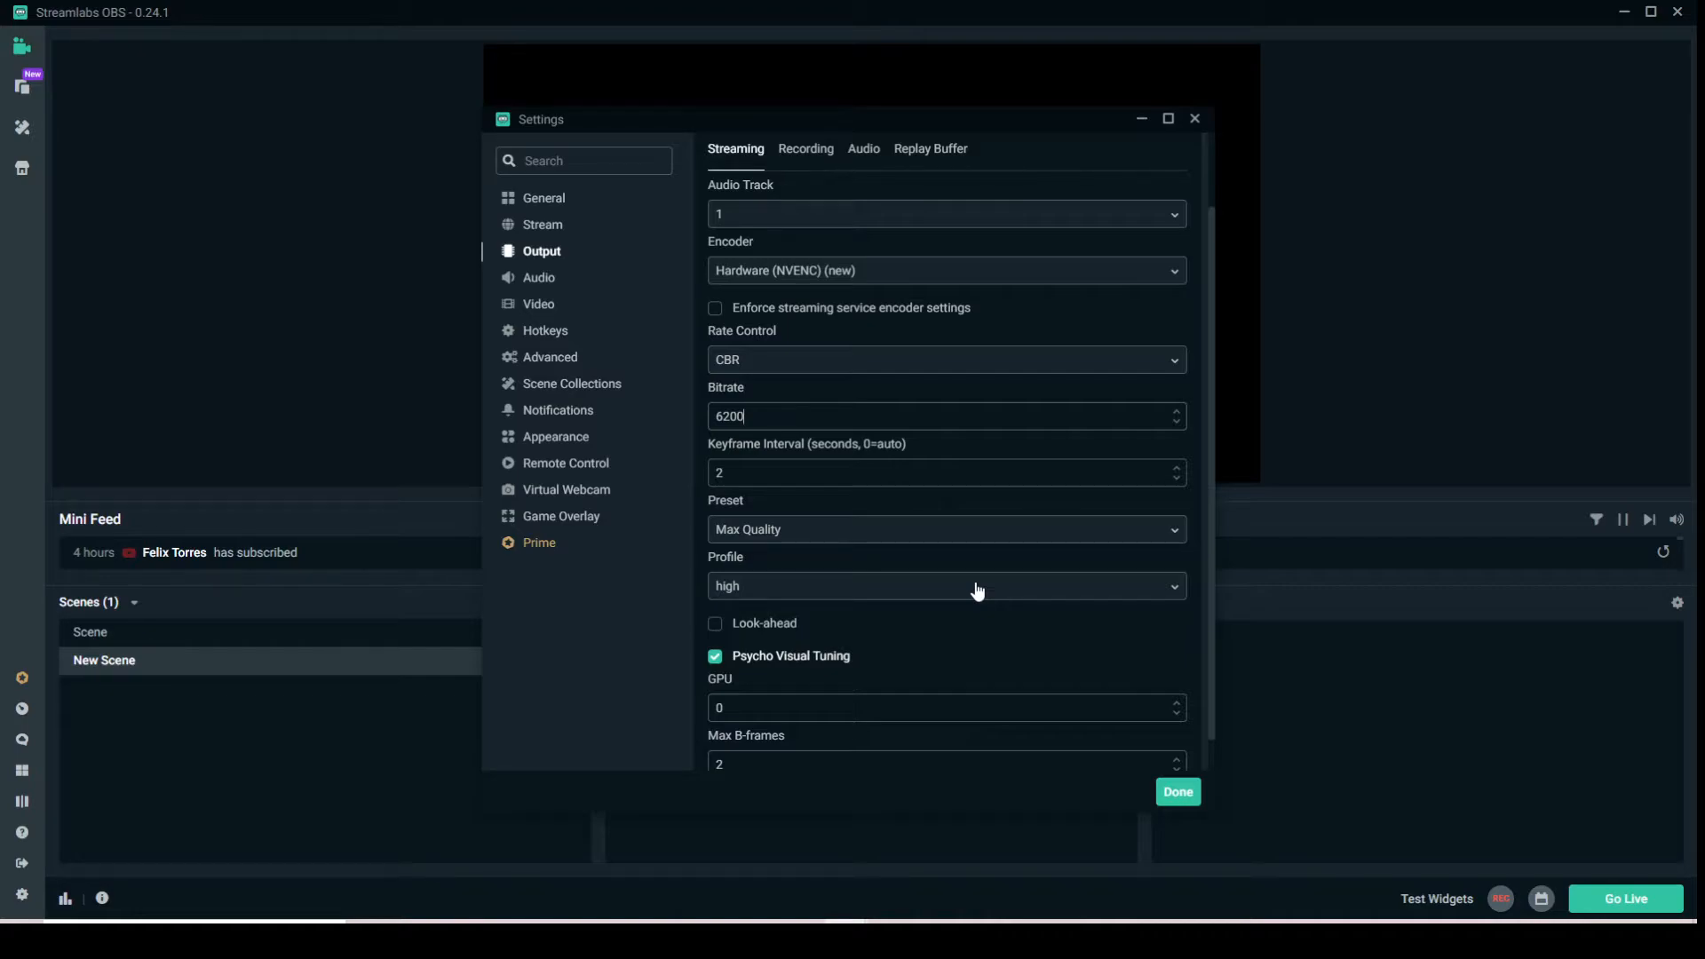
- Select the Max Quality preset and the high profile for the streaming encoder
scroll(872, 436, "down", 1)
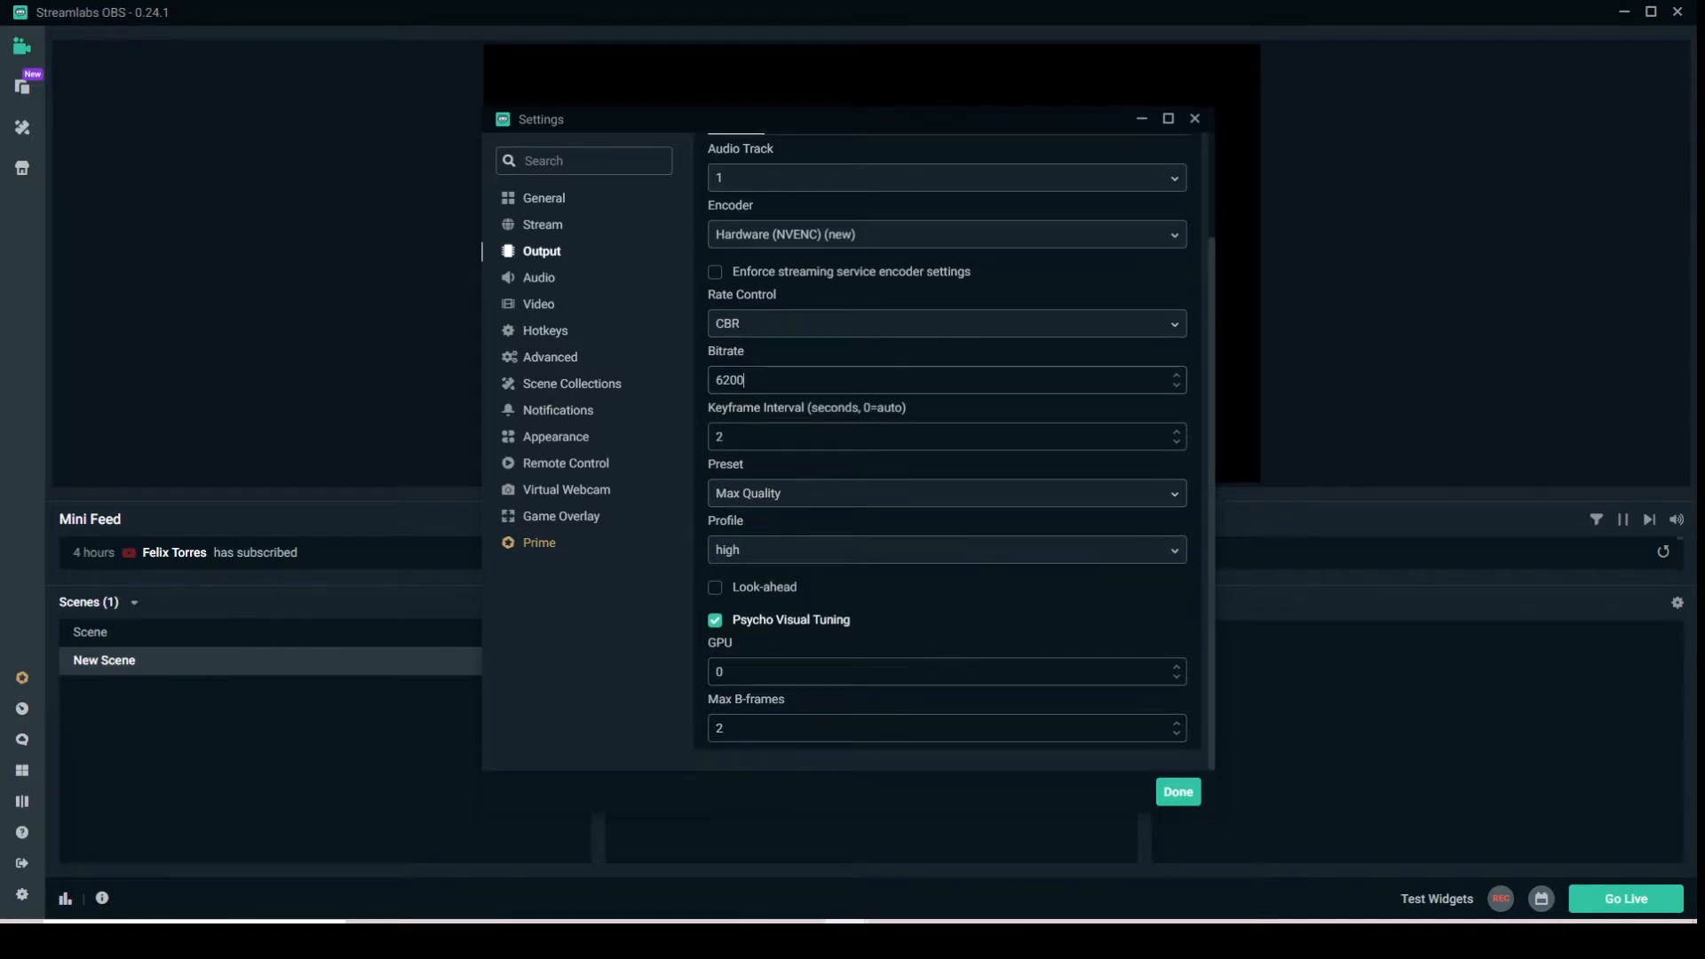
left_click(803, 500)
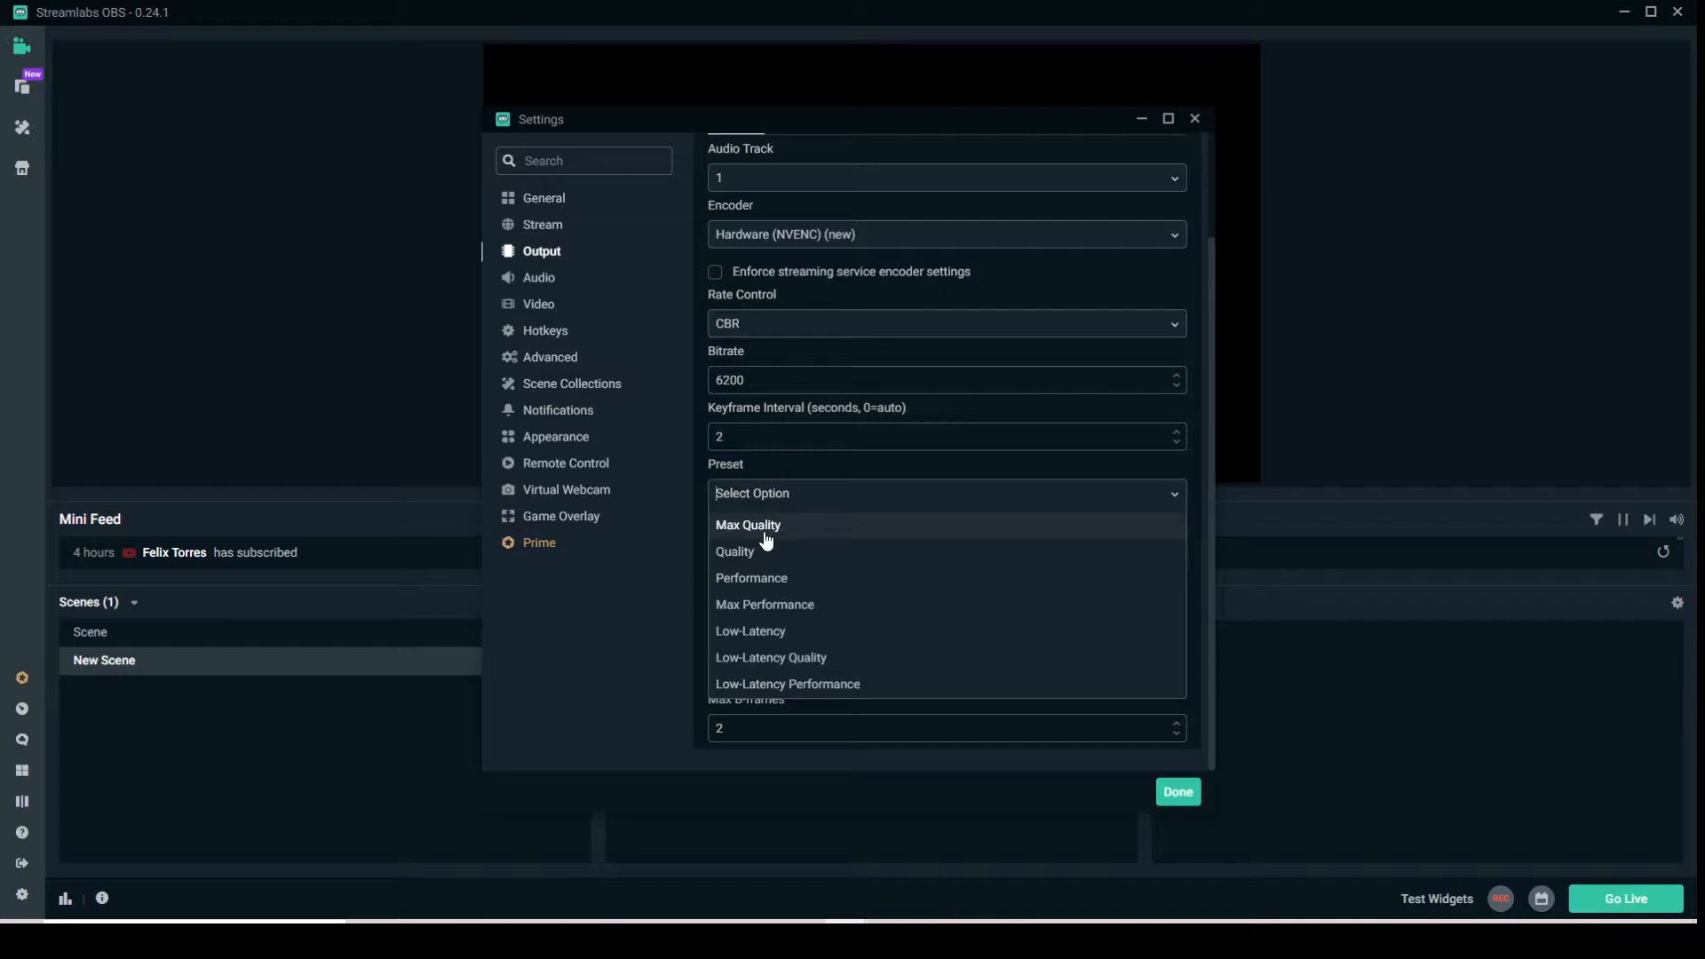
left_click(769, 528)
left_click(795, 502)
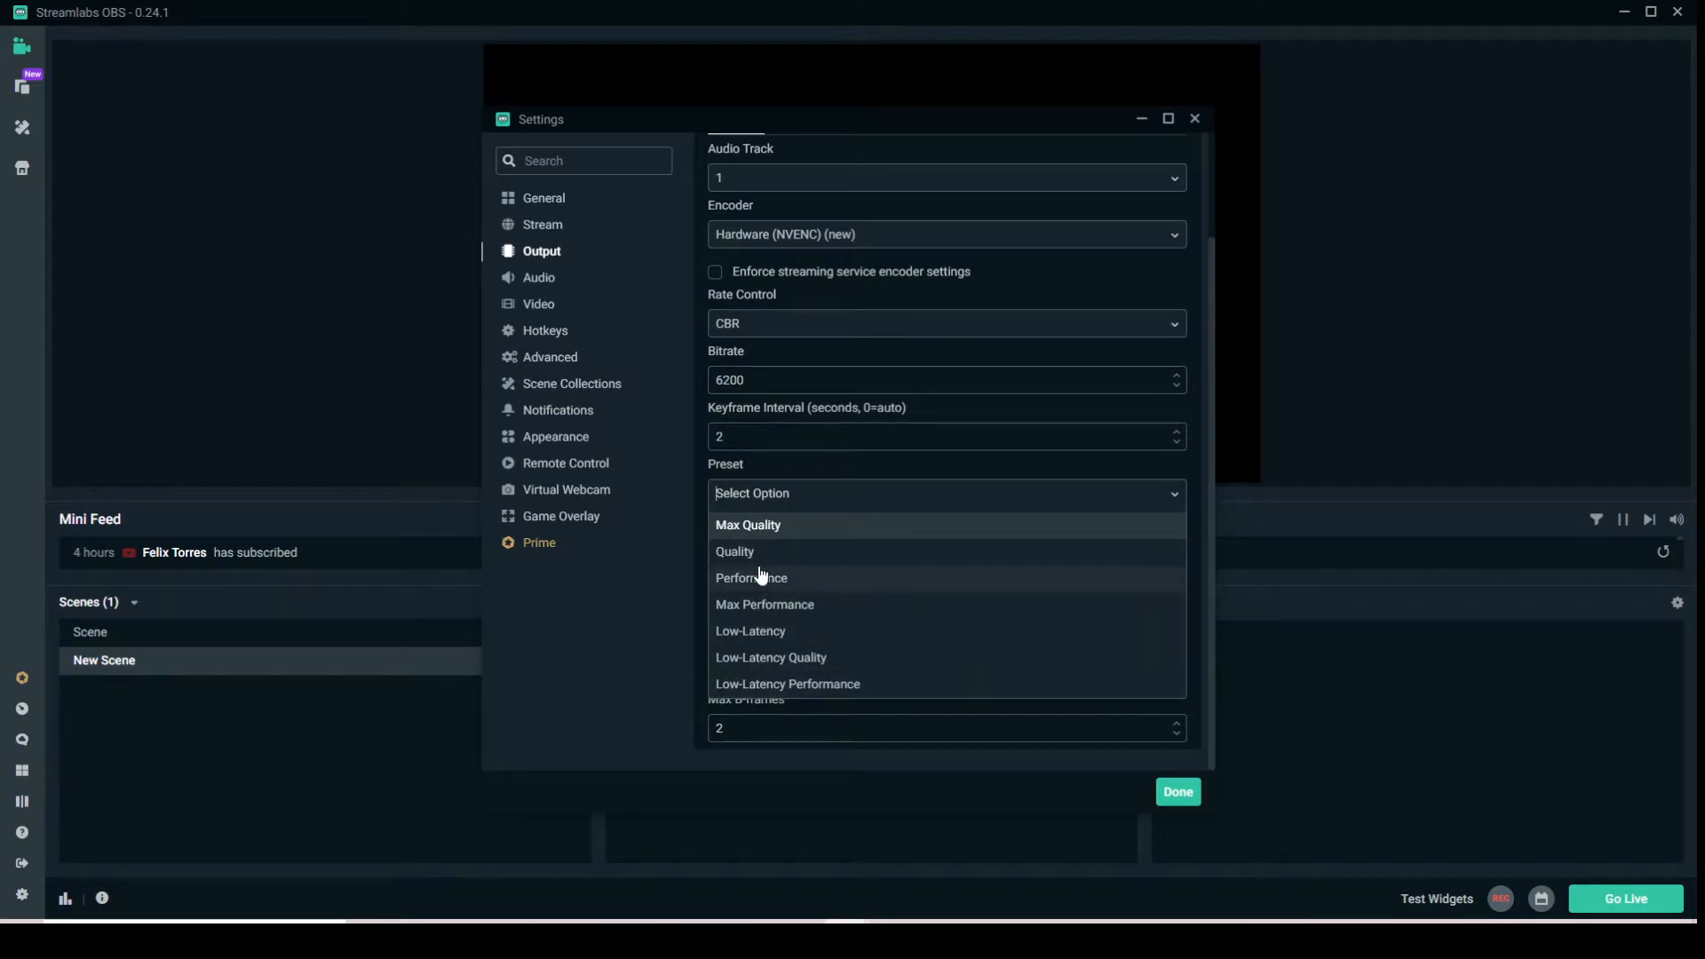
left_click(763, 524)
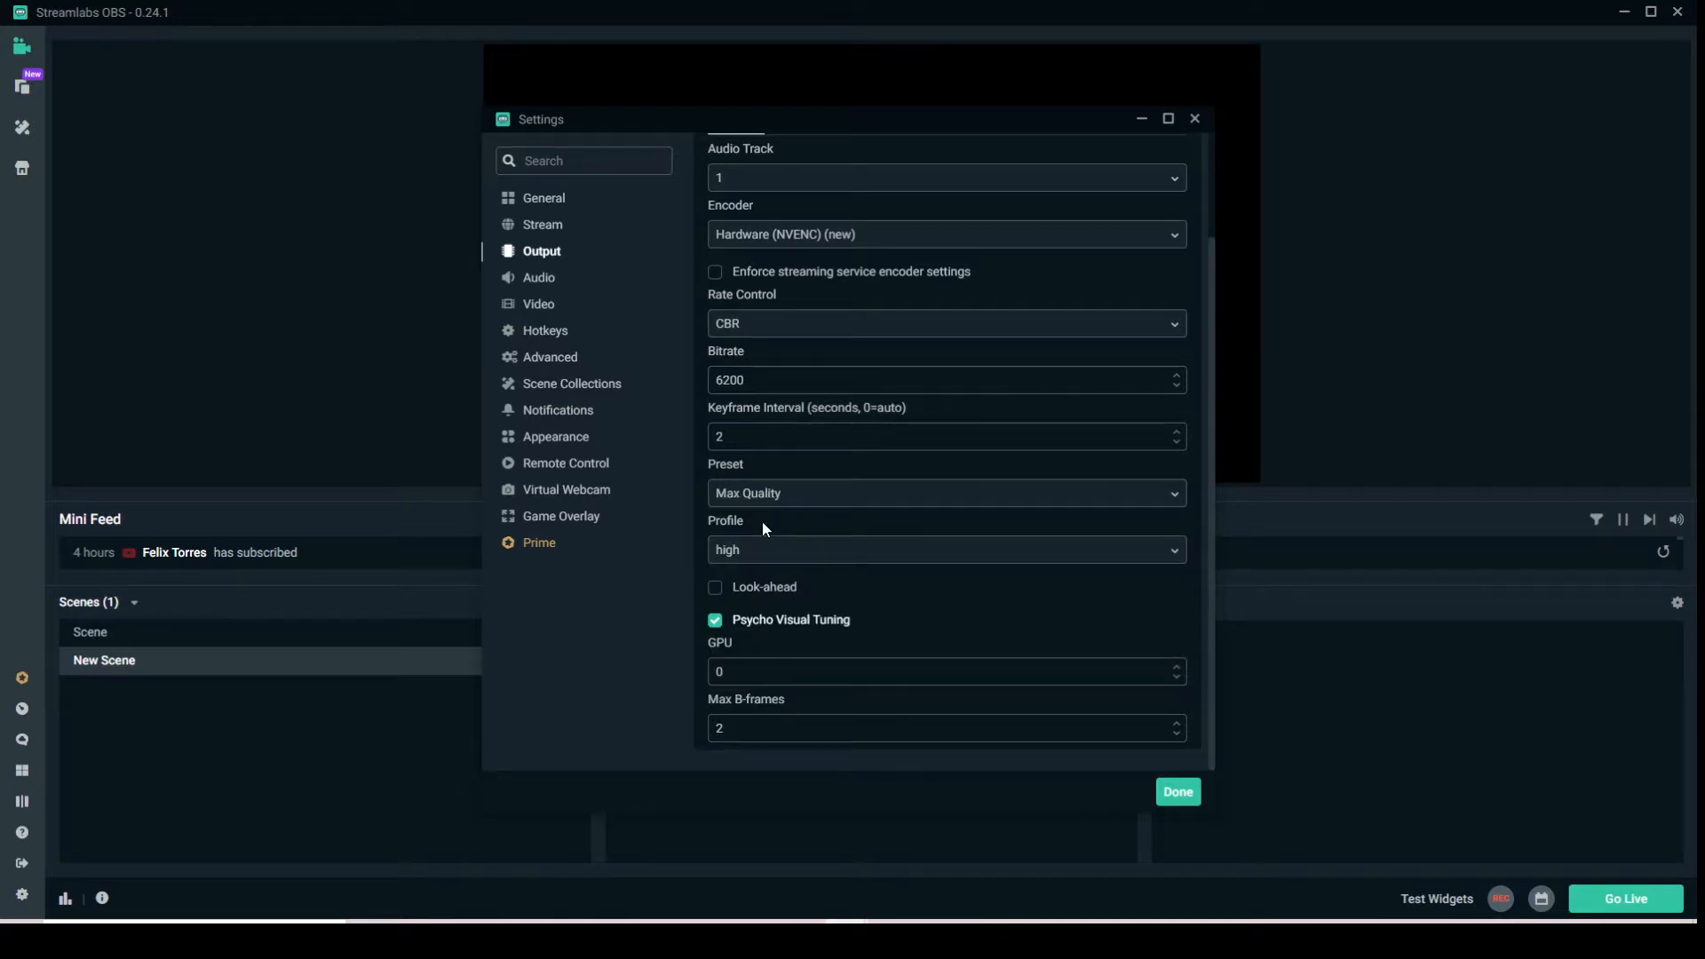
left_click(756, 555)
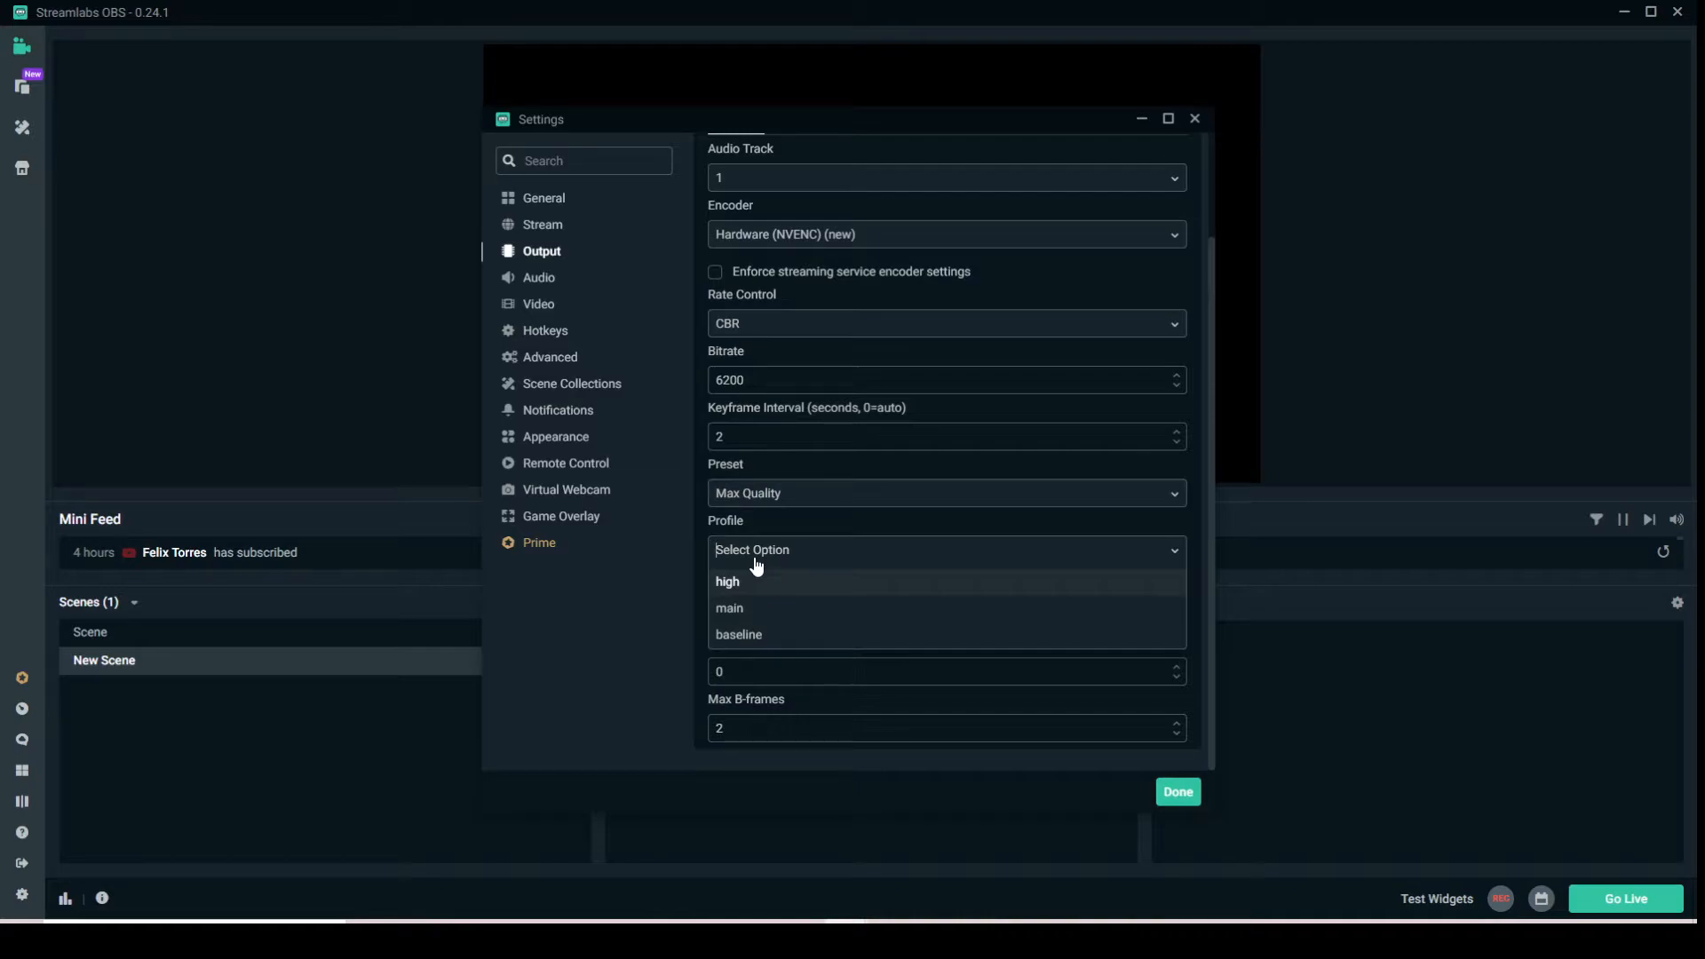
left_click(735, 581)
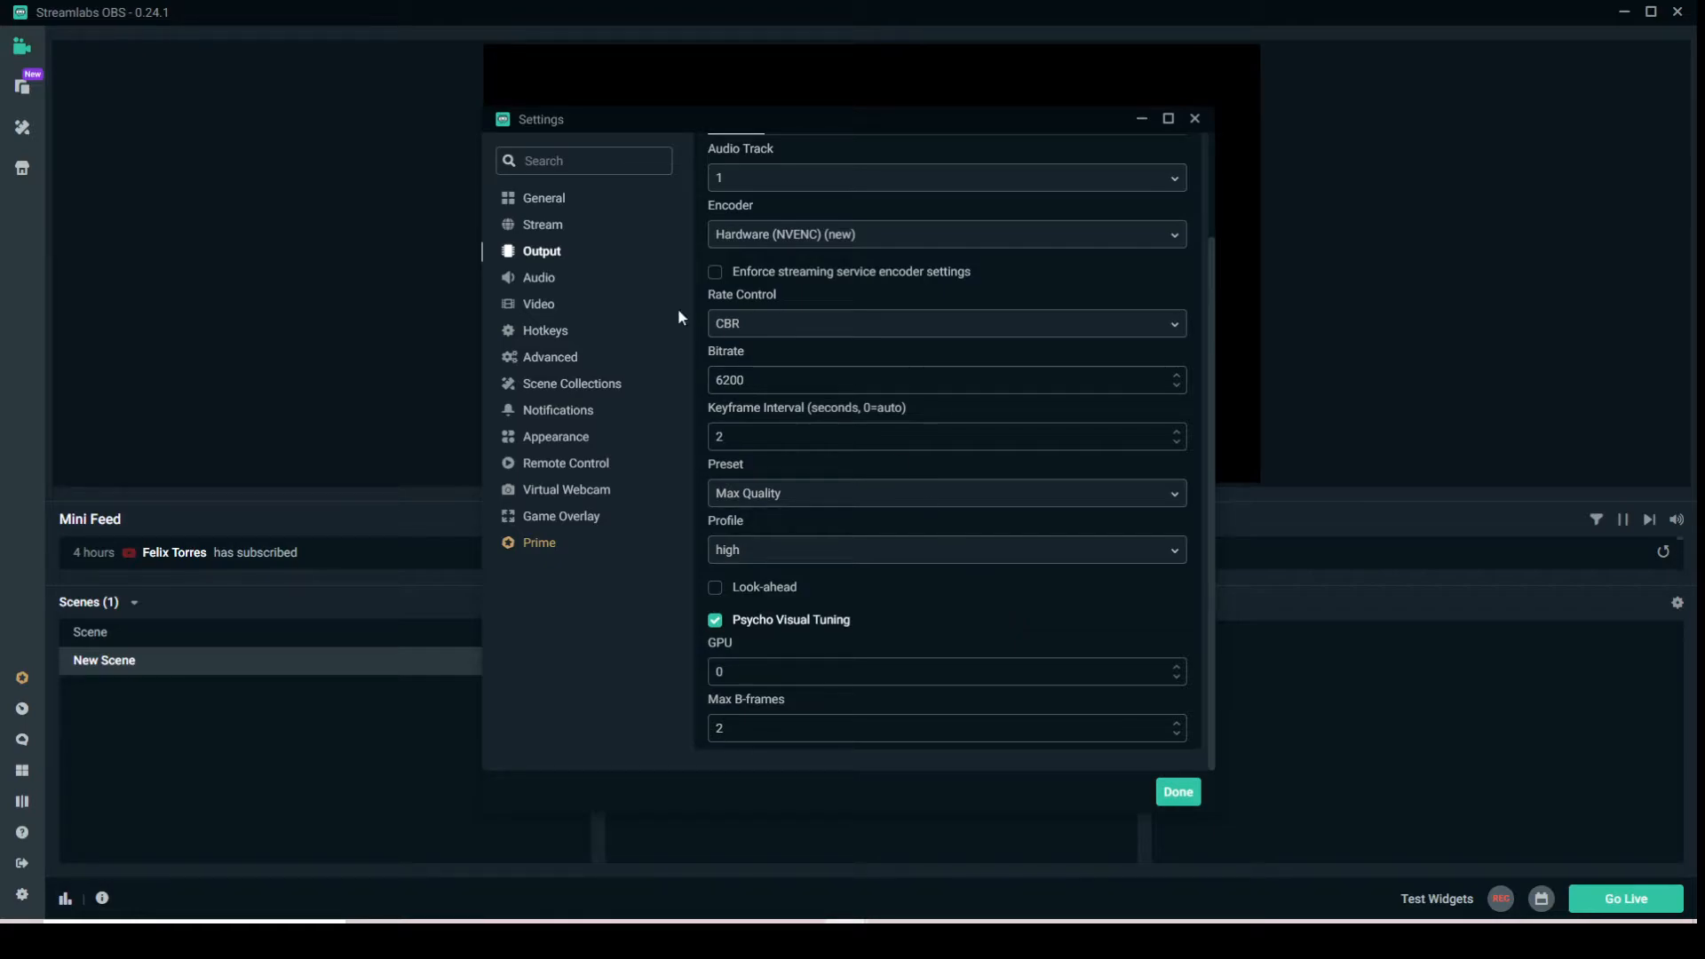
- In the audio settings, try C27F390 (NVIDIA High Definition Audio) as Desktop Audio Device 1, and set it back to Disabled
left_click(563, 282)
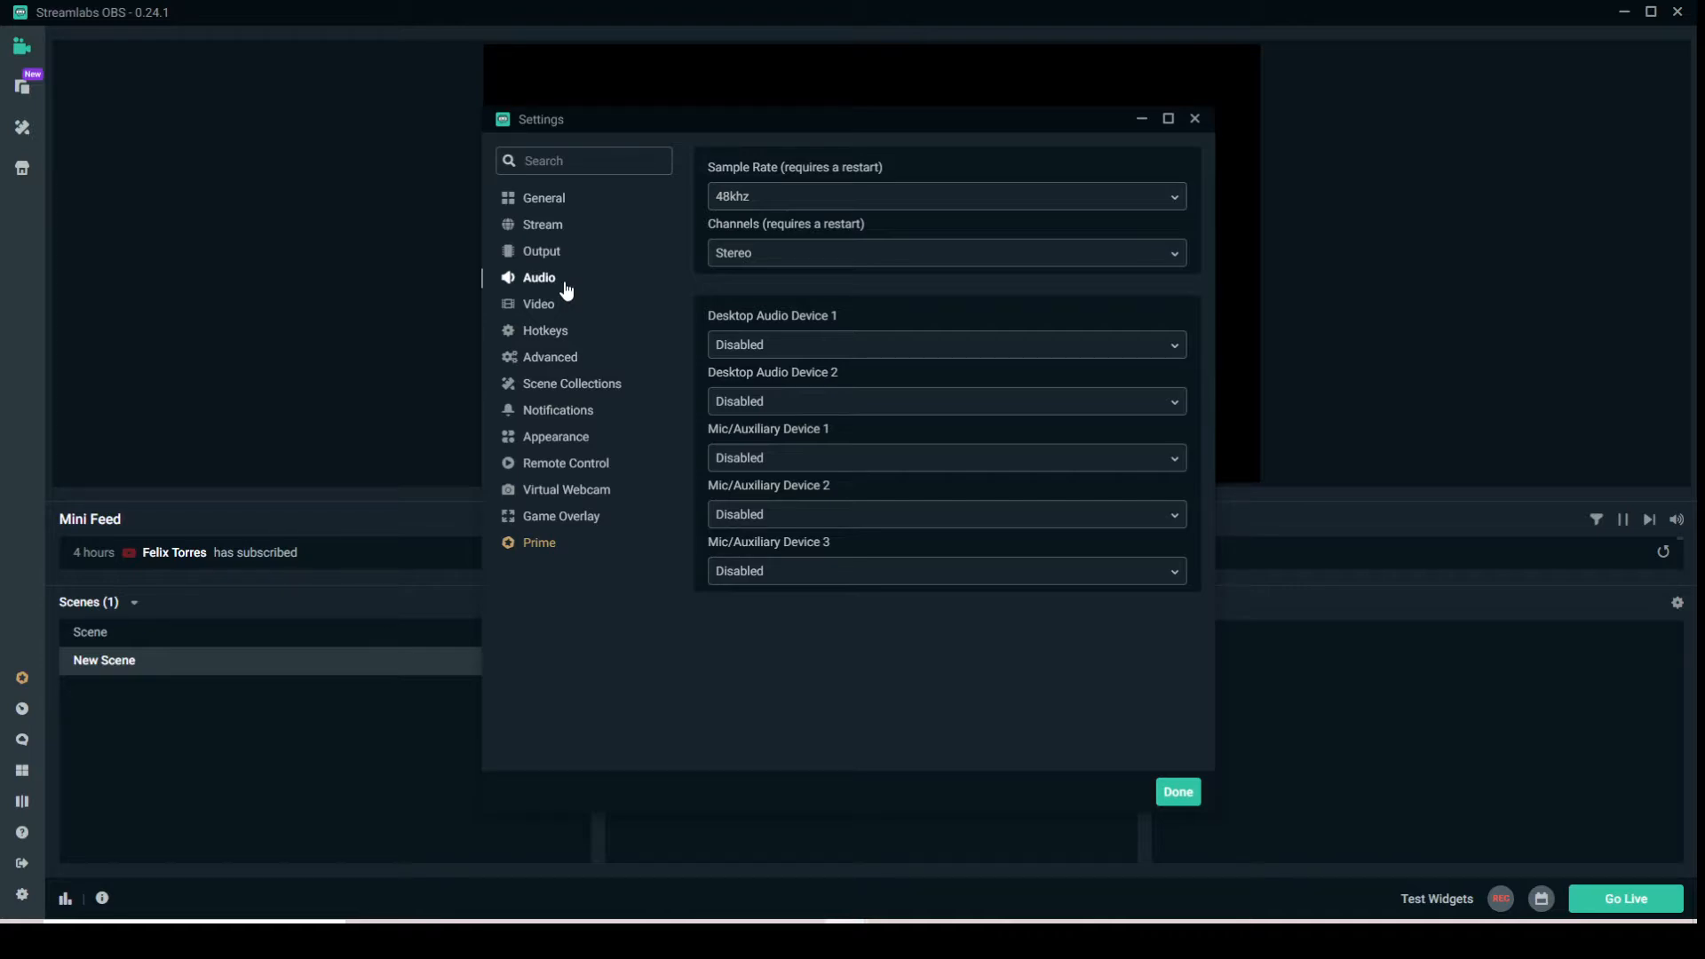
left_click(813, 356)
left_click(790, 436)
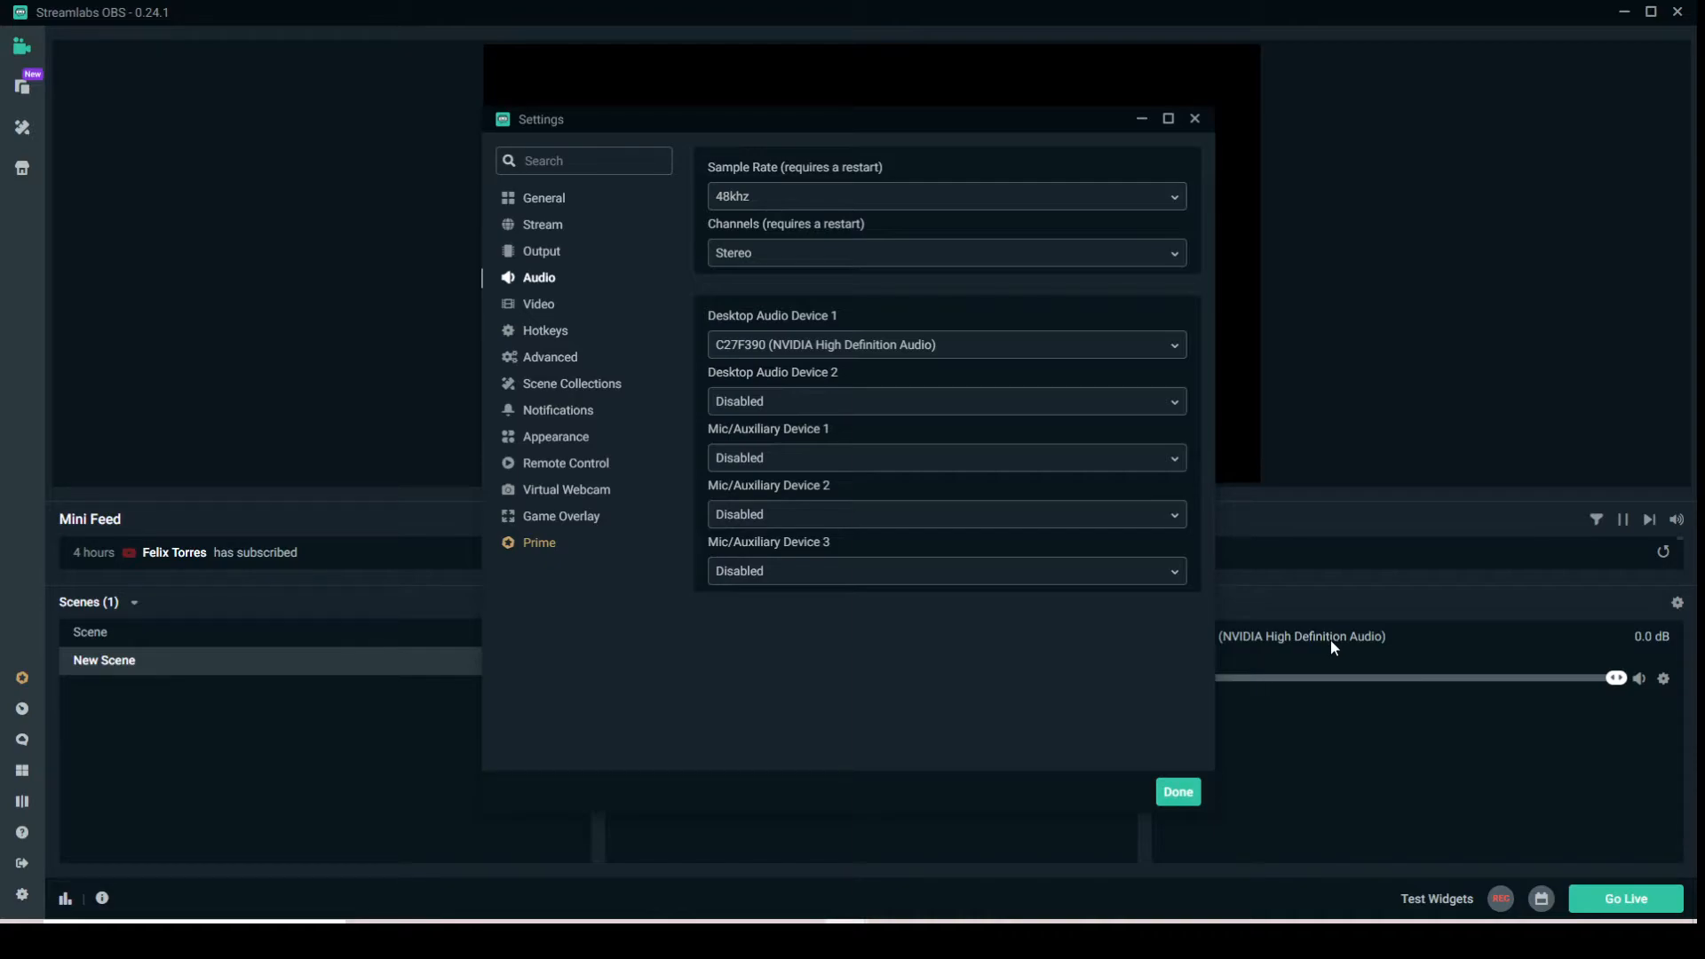
left_click(1105, 352)
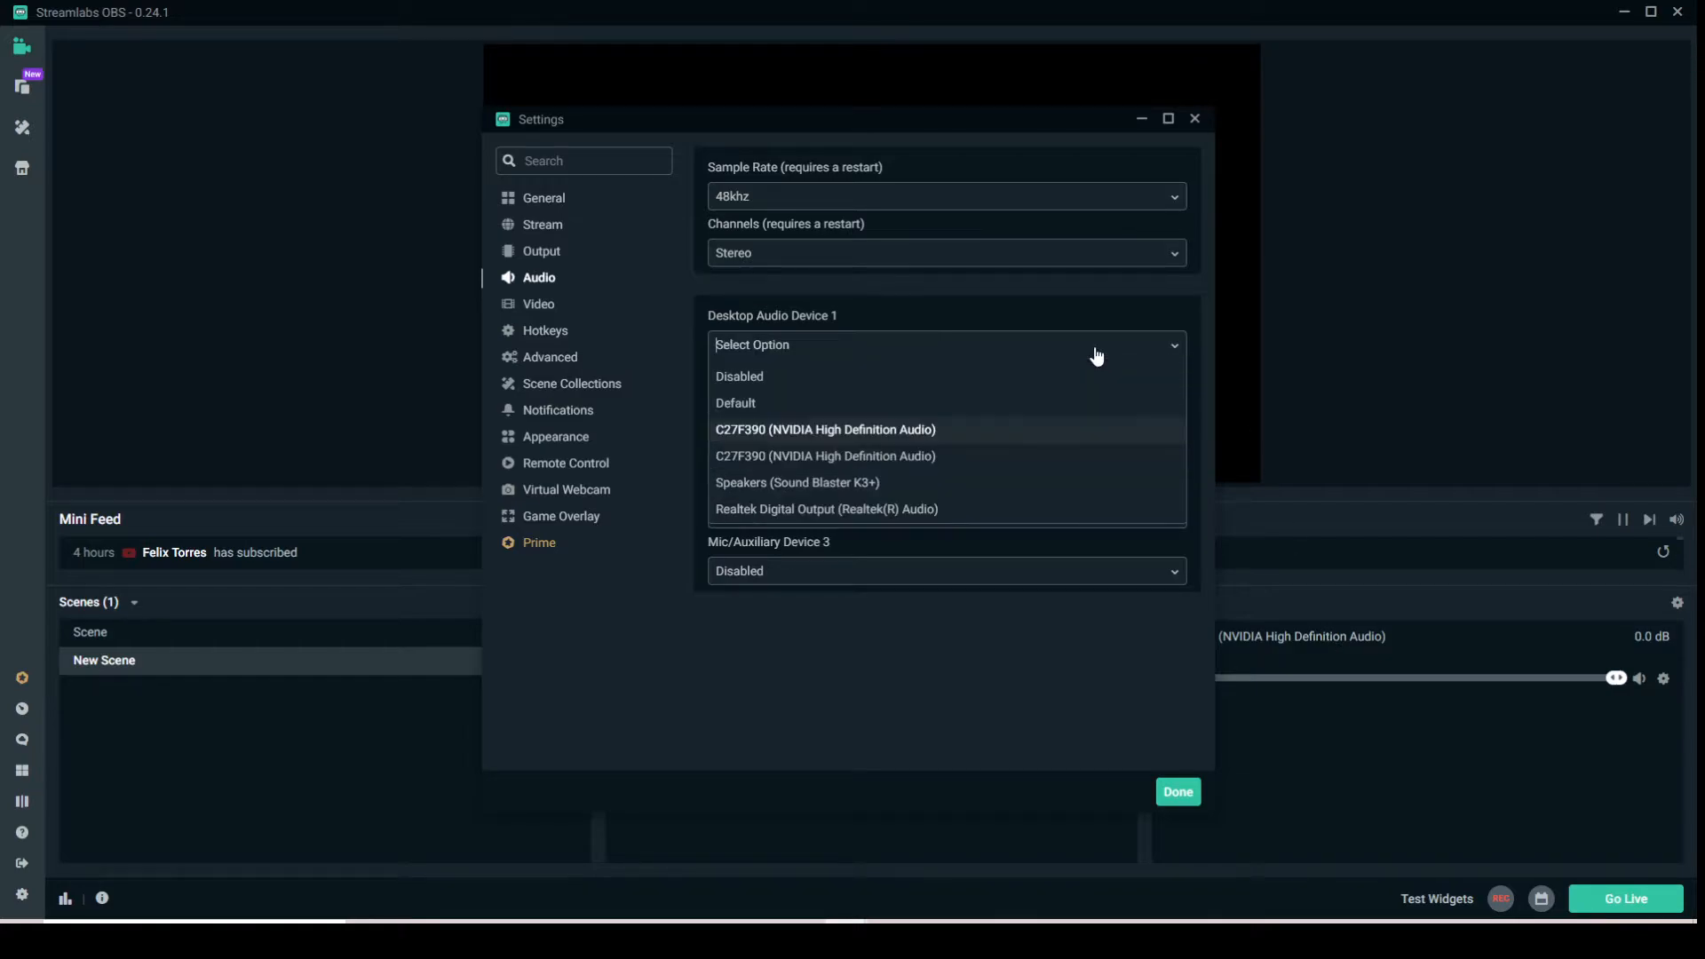
left_click(779, 374)
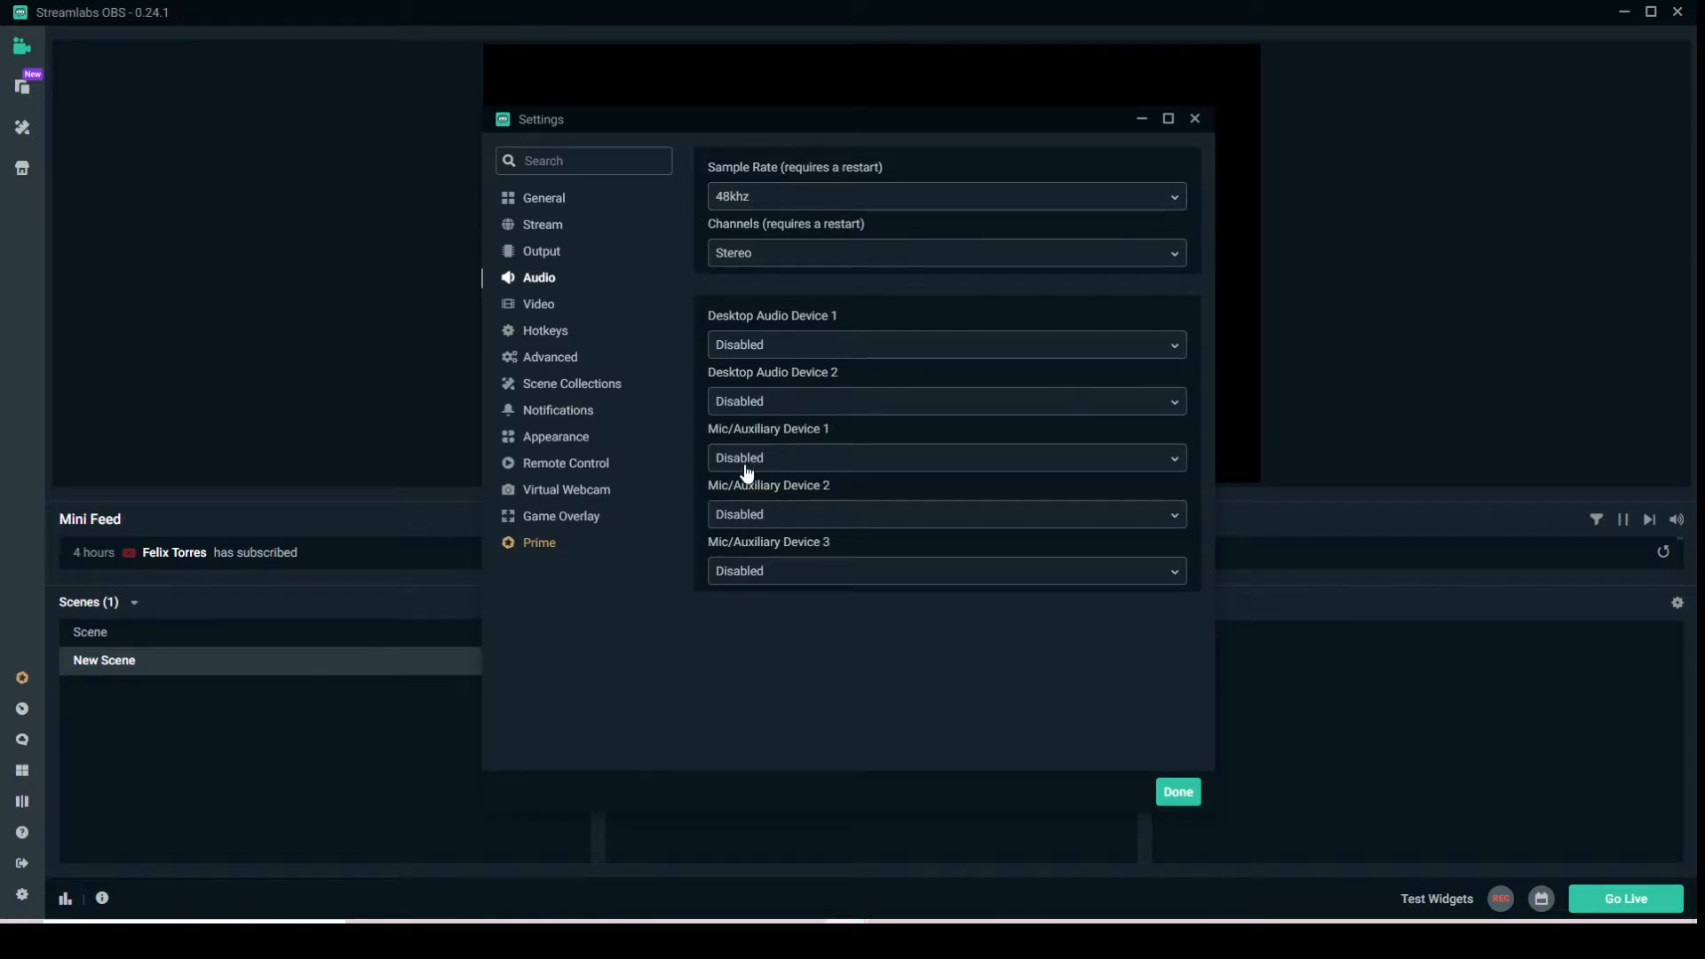
- Review the video resolution and FPS settings and the available hotkeys for streaming, scenes and sources
left_click(550, 308)
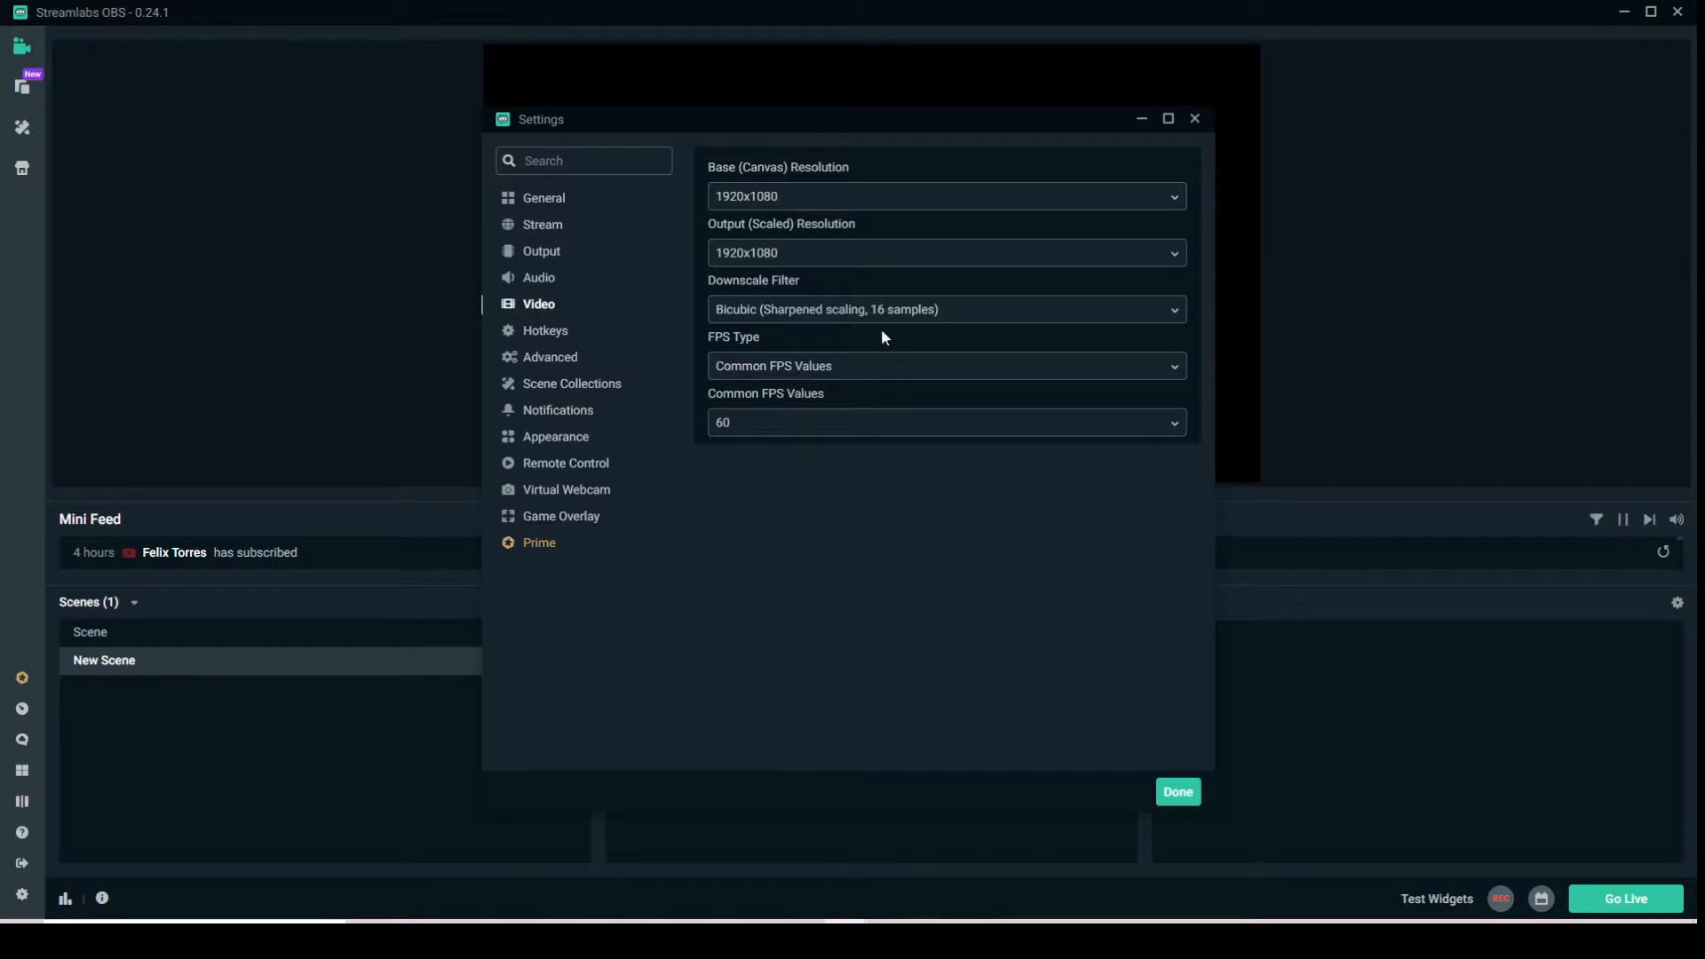
left_click(557, 337)
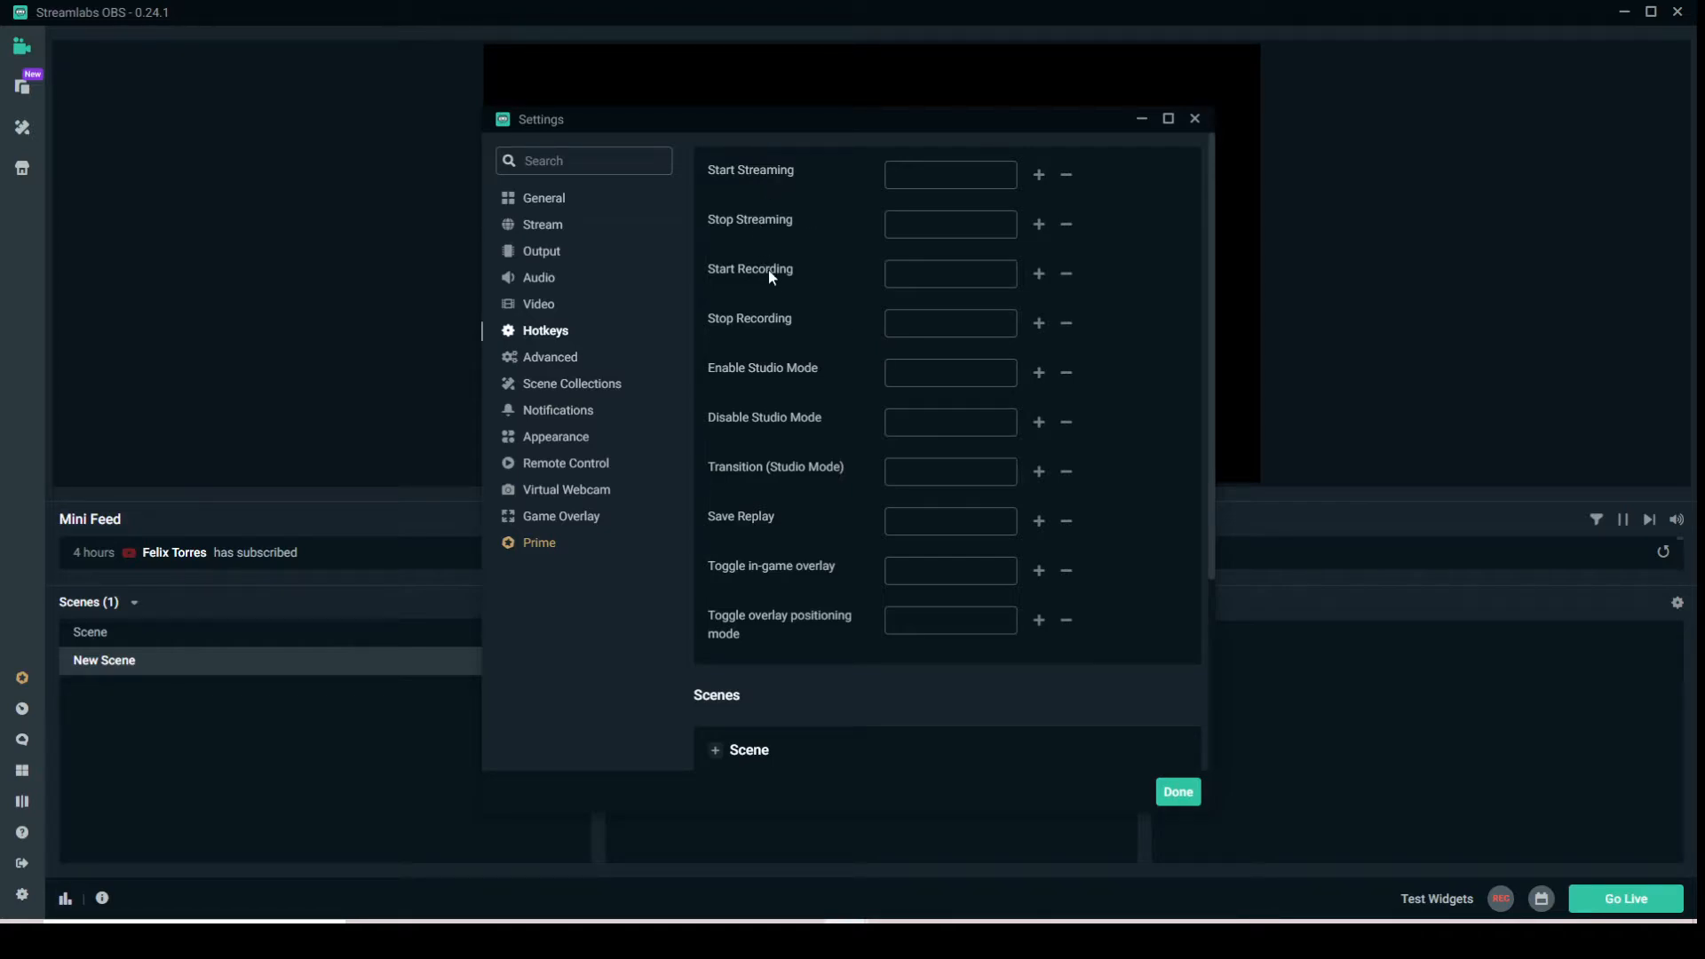
scroll(826, 346, "down", 5)
scroll(826, 348, "up", 5)
scroll(827, 270, "down", 3)
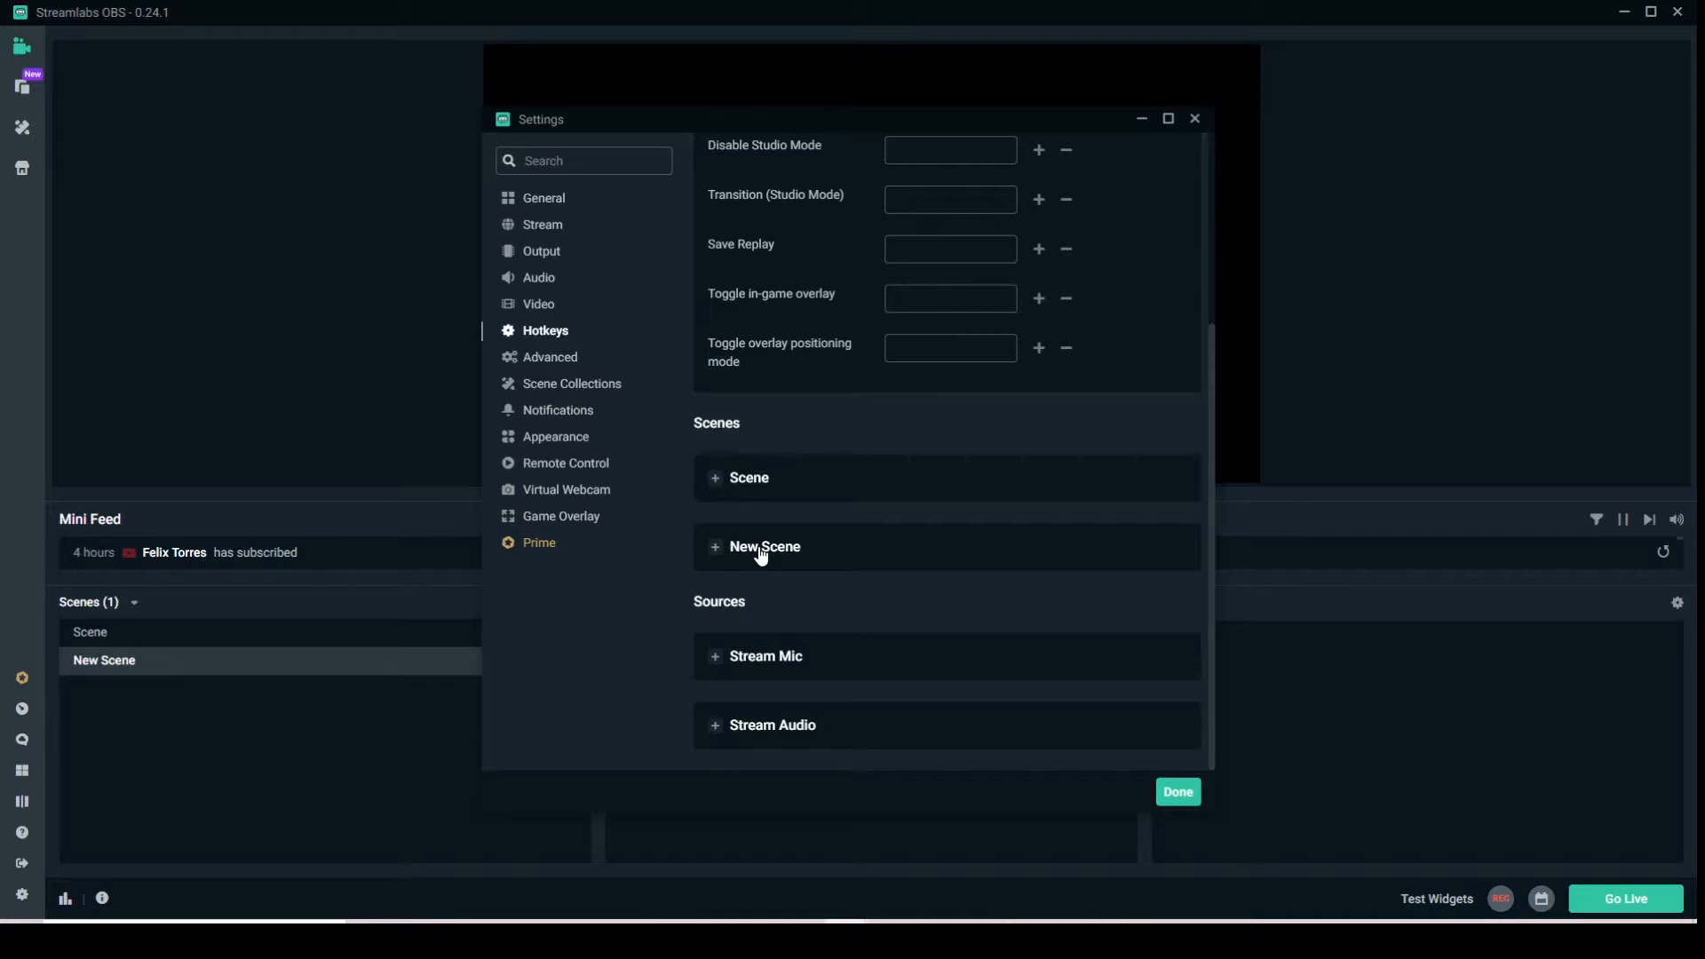
- Review the advanced settings, from process priority, video and audio monitoring through stream delay, automatic reconnect and network options
left_click(537, 368)
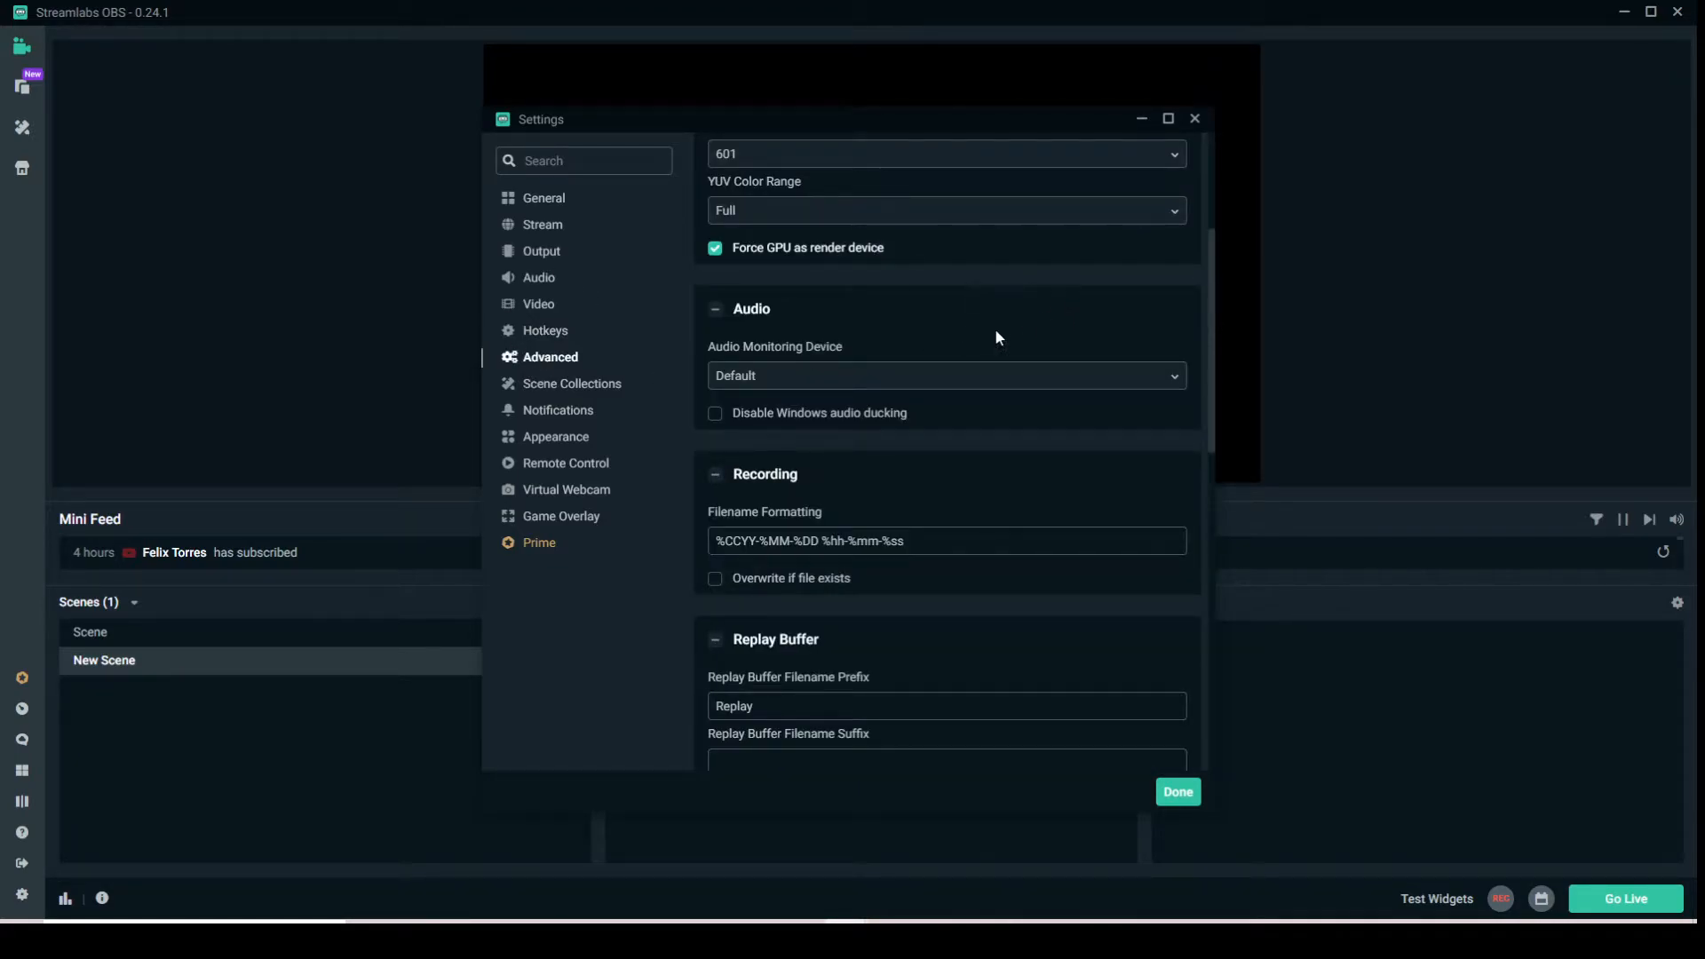
scroll(995, 331, "up", 3)
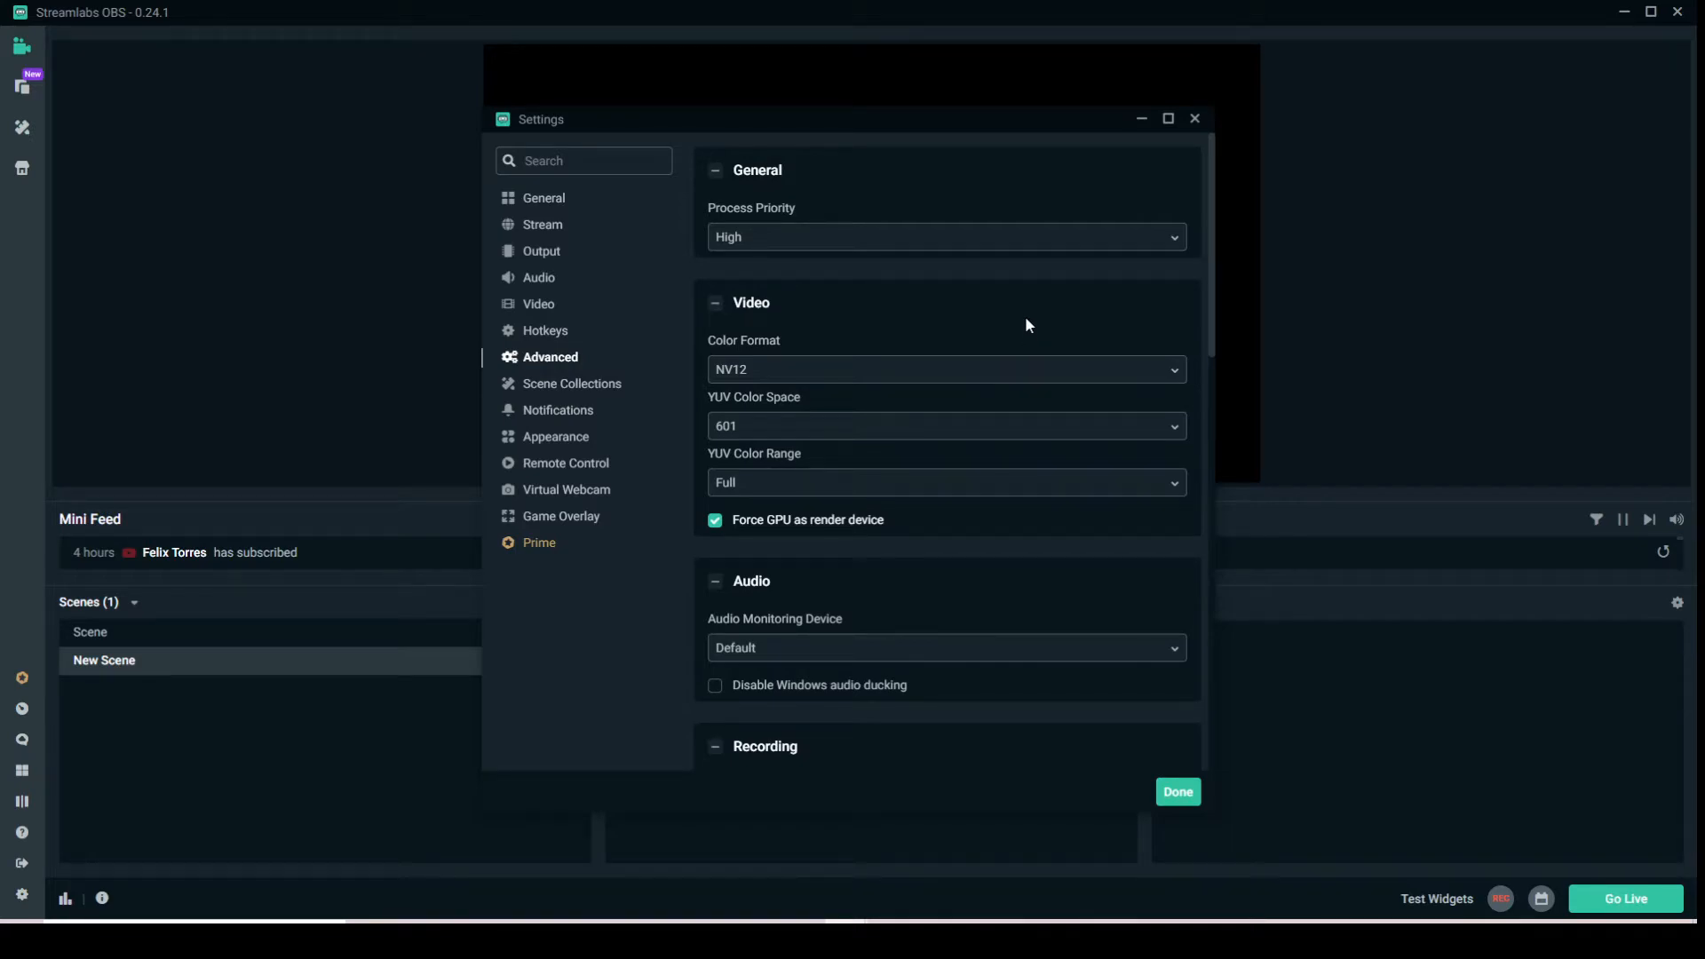
left_click(911, 249)
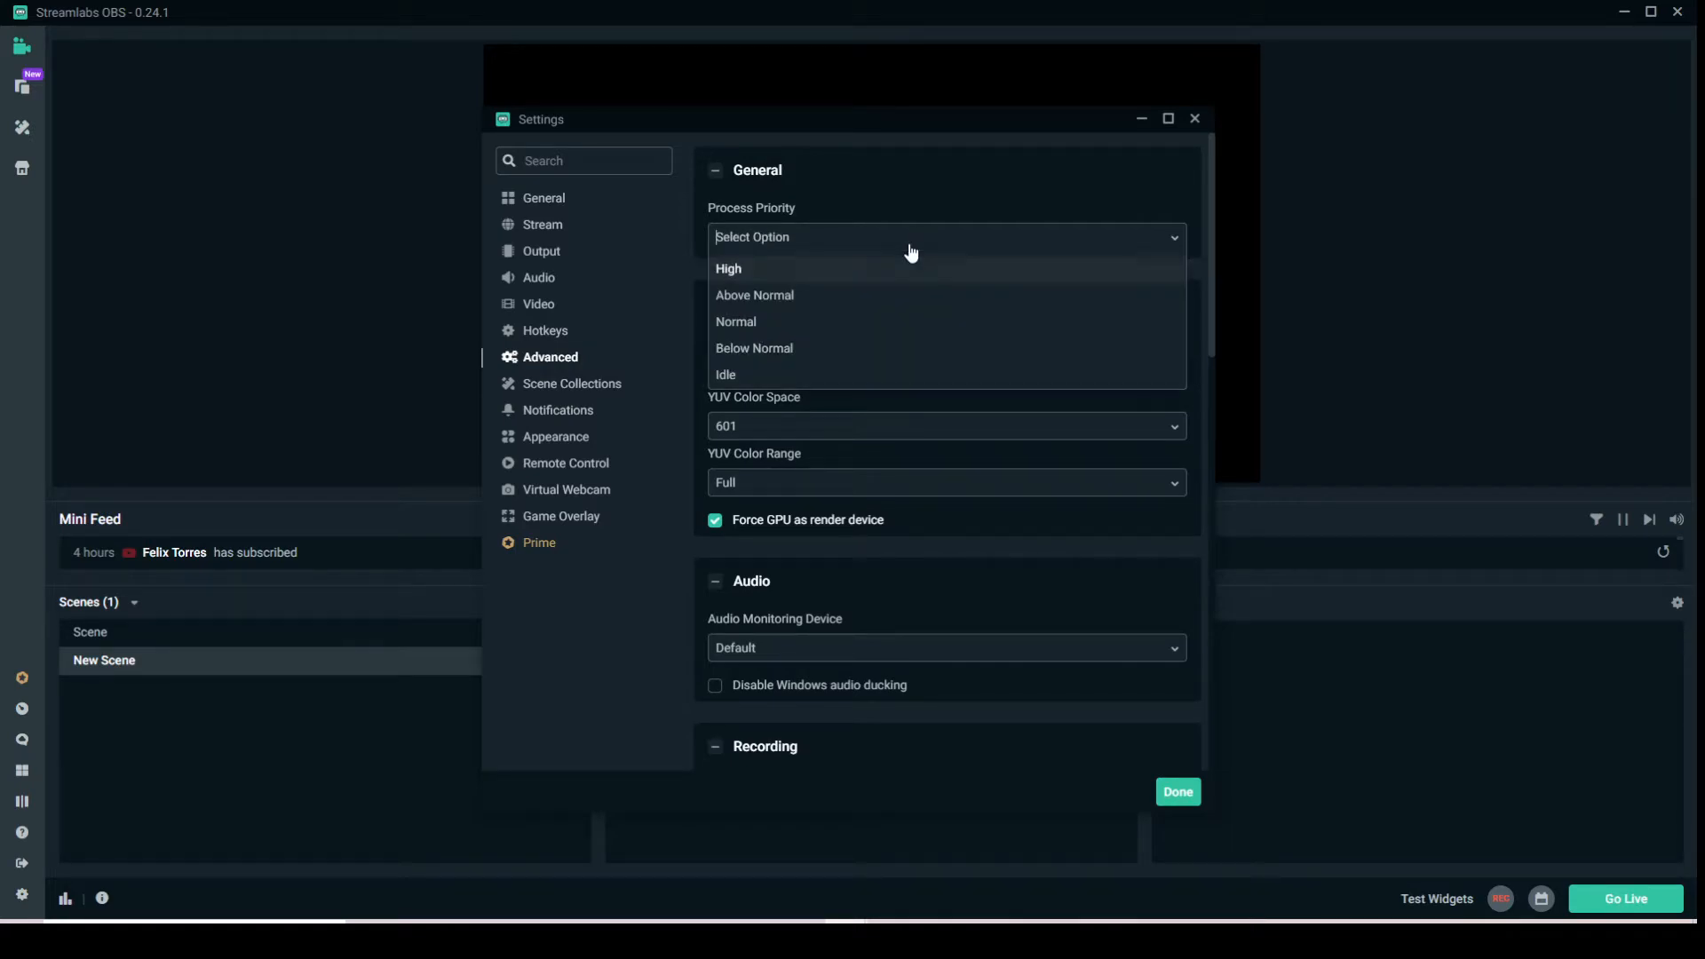
left_click(1146, 263)
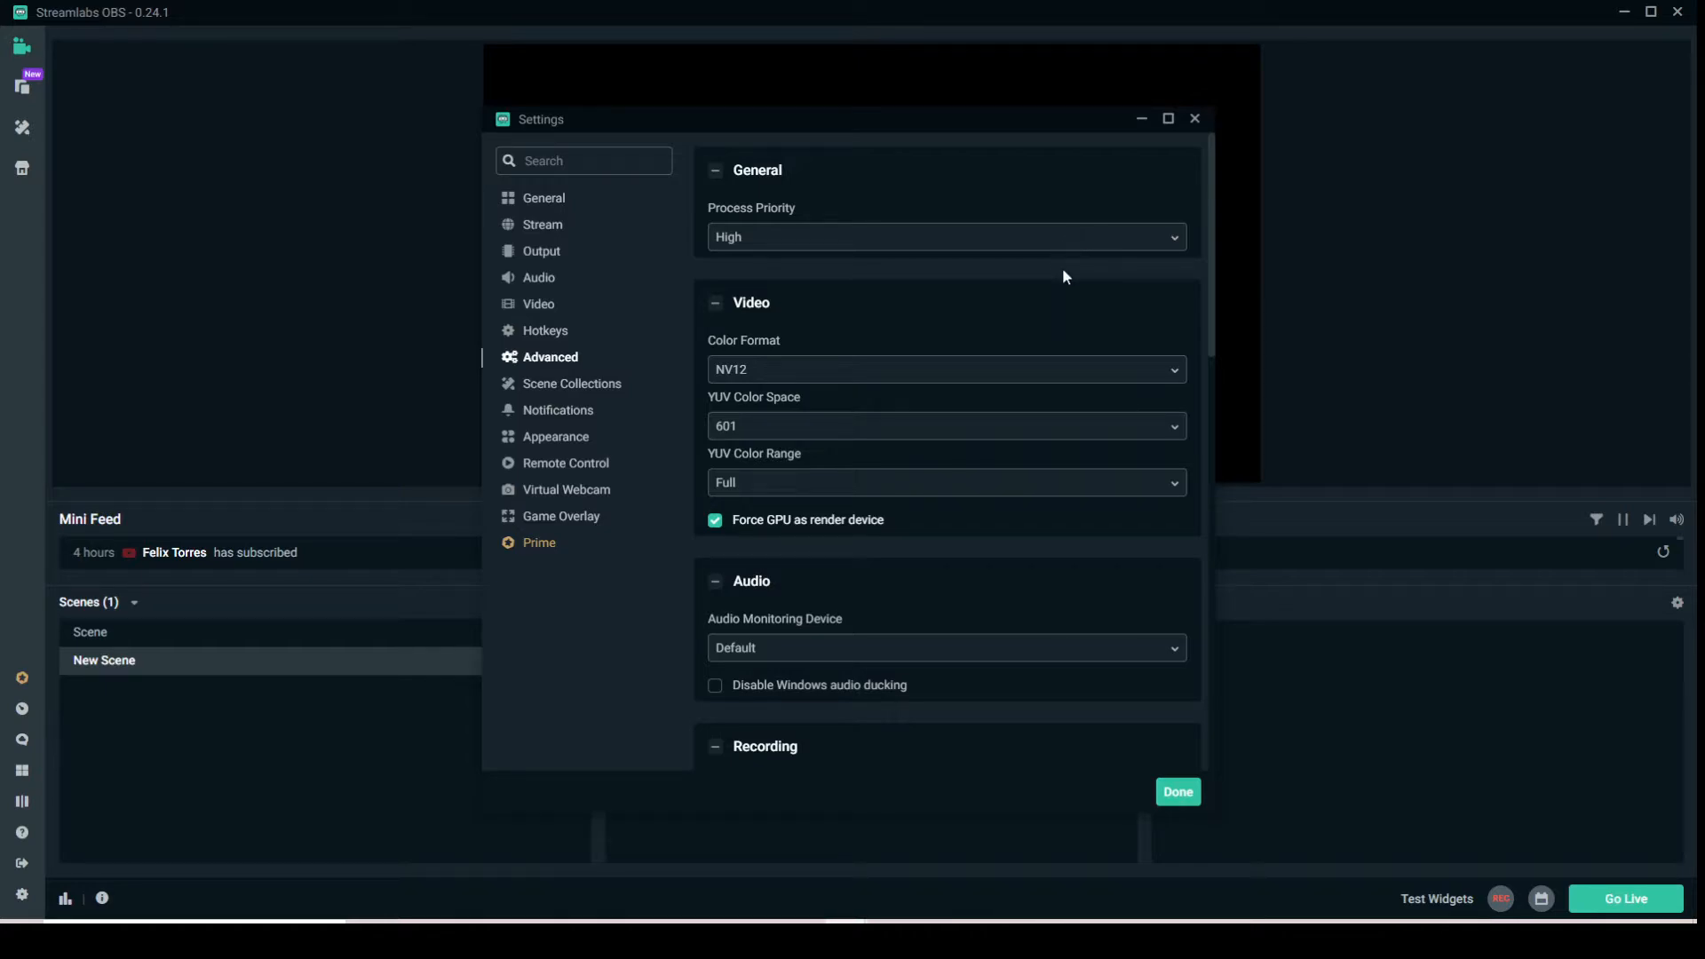
scroll(1062, 268, "down", 1)
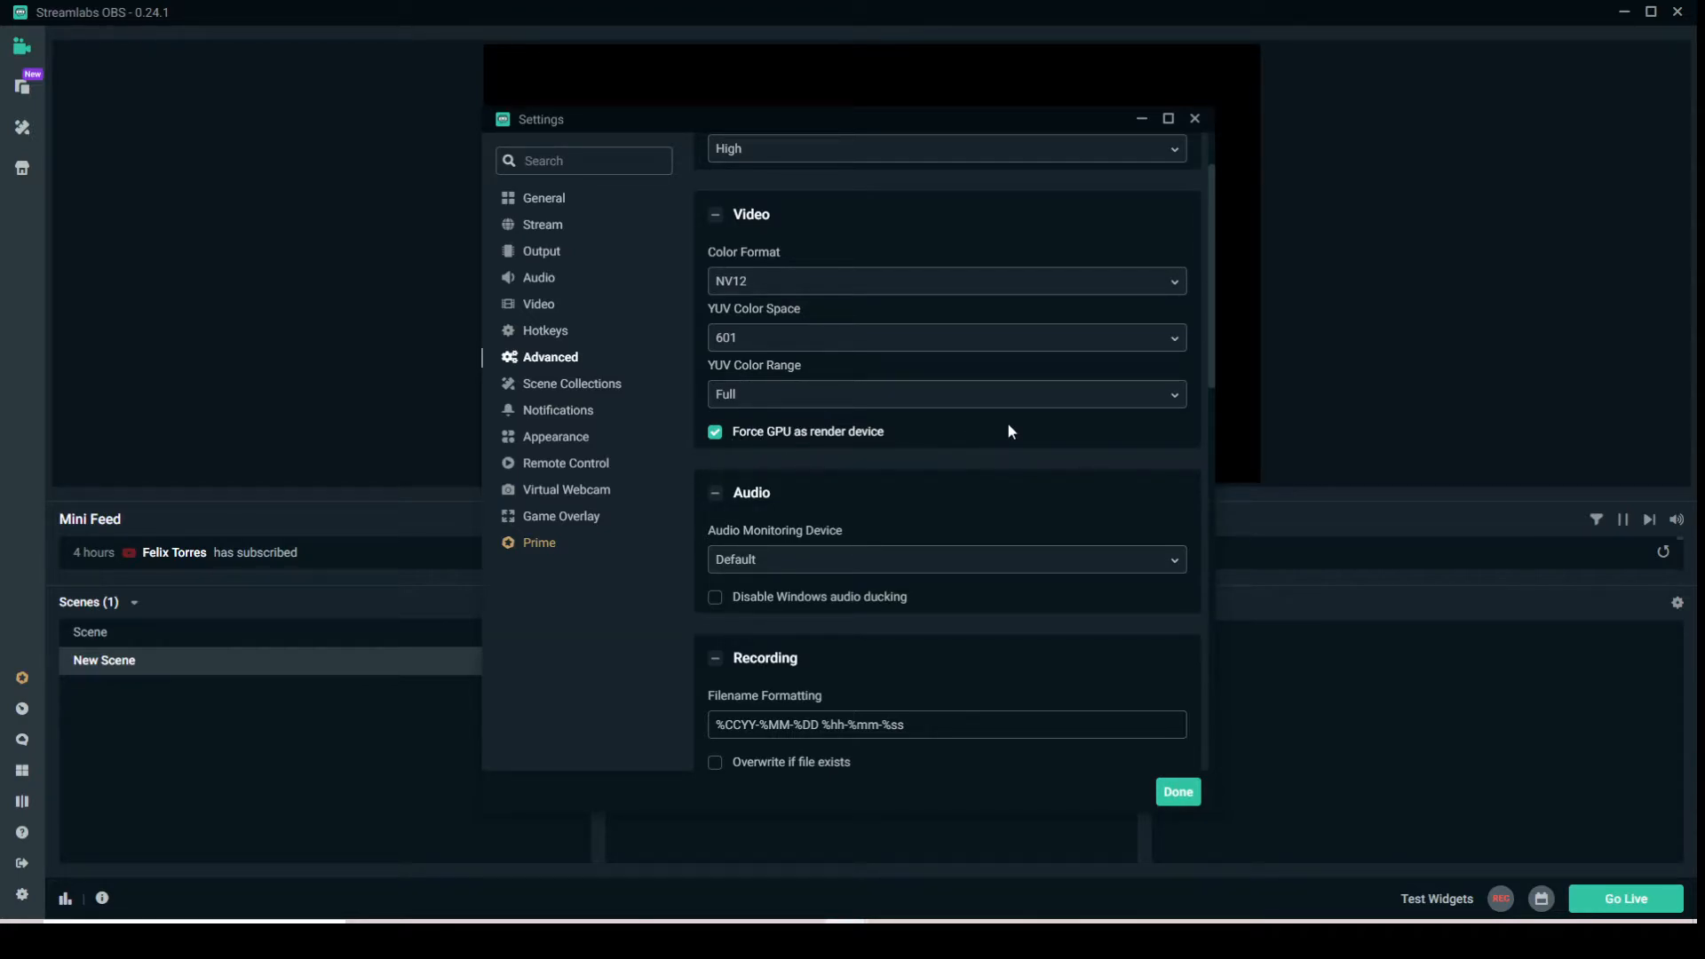
scroll(1010, 432, "down", 1)
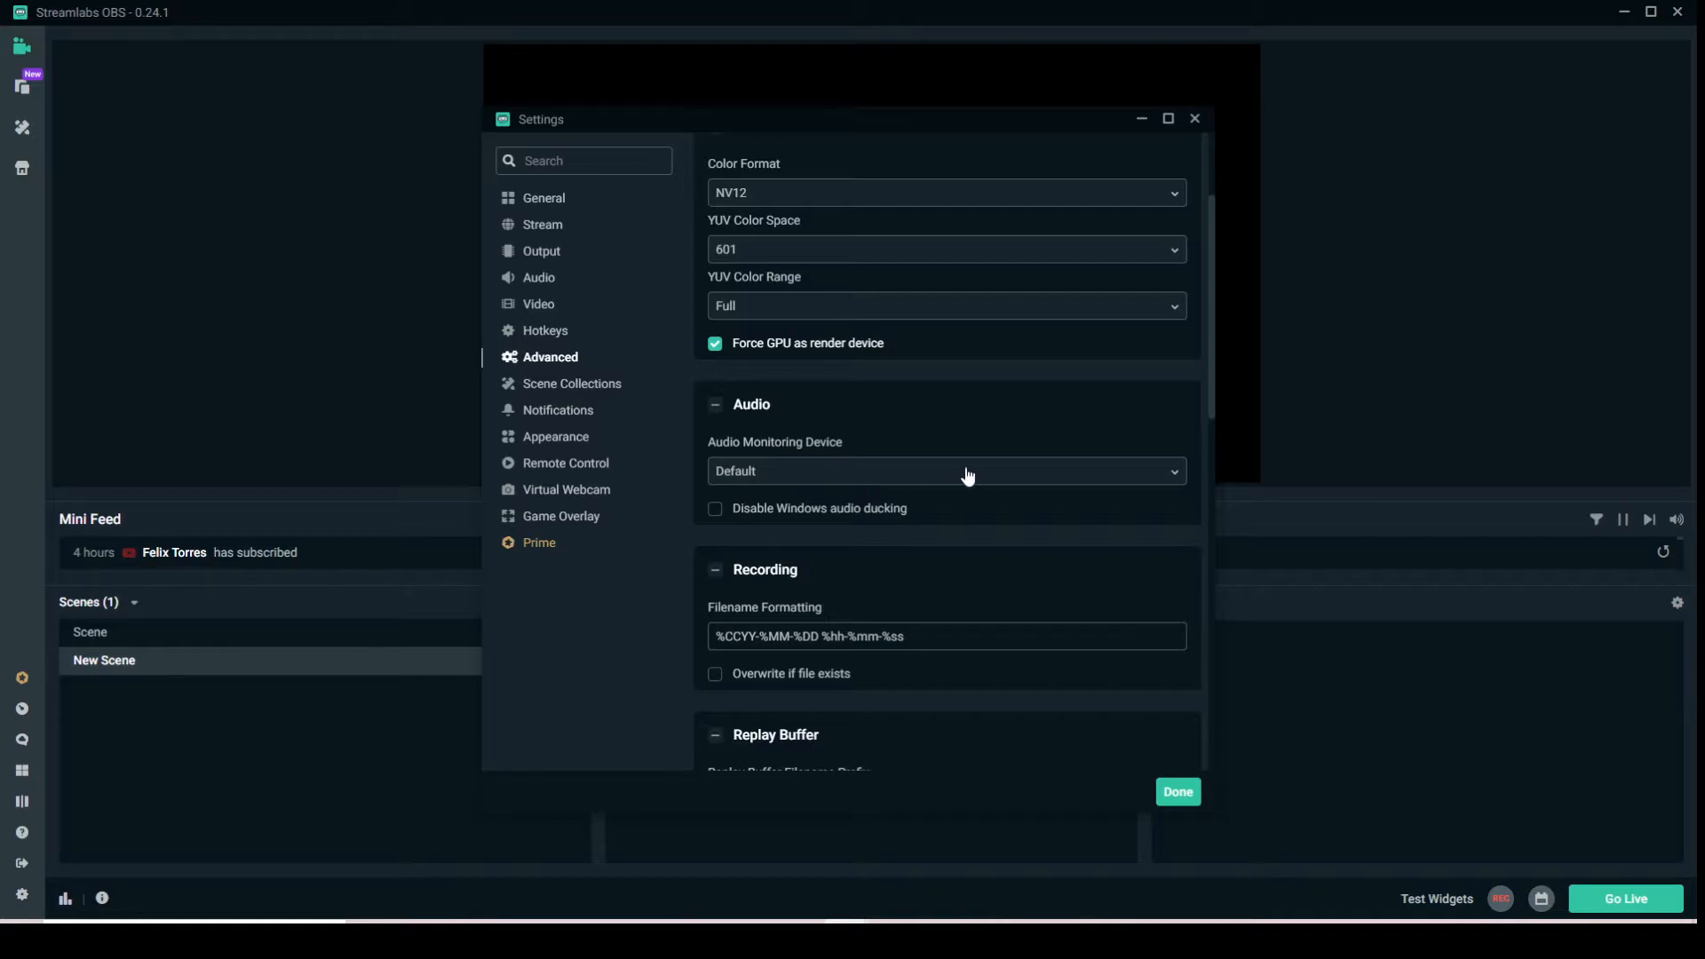
scroll(1031, 498, "down", 2)
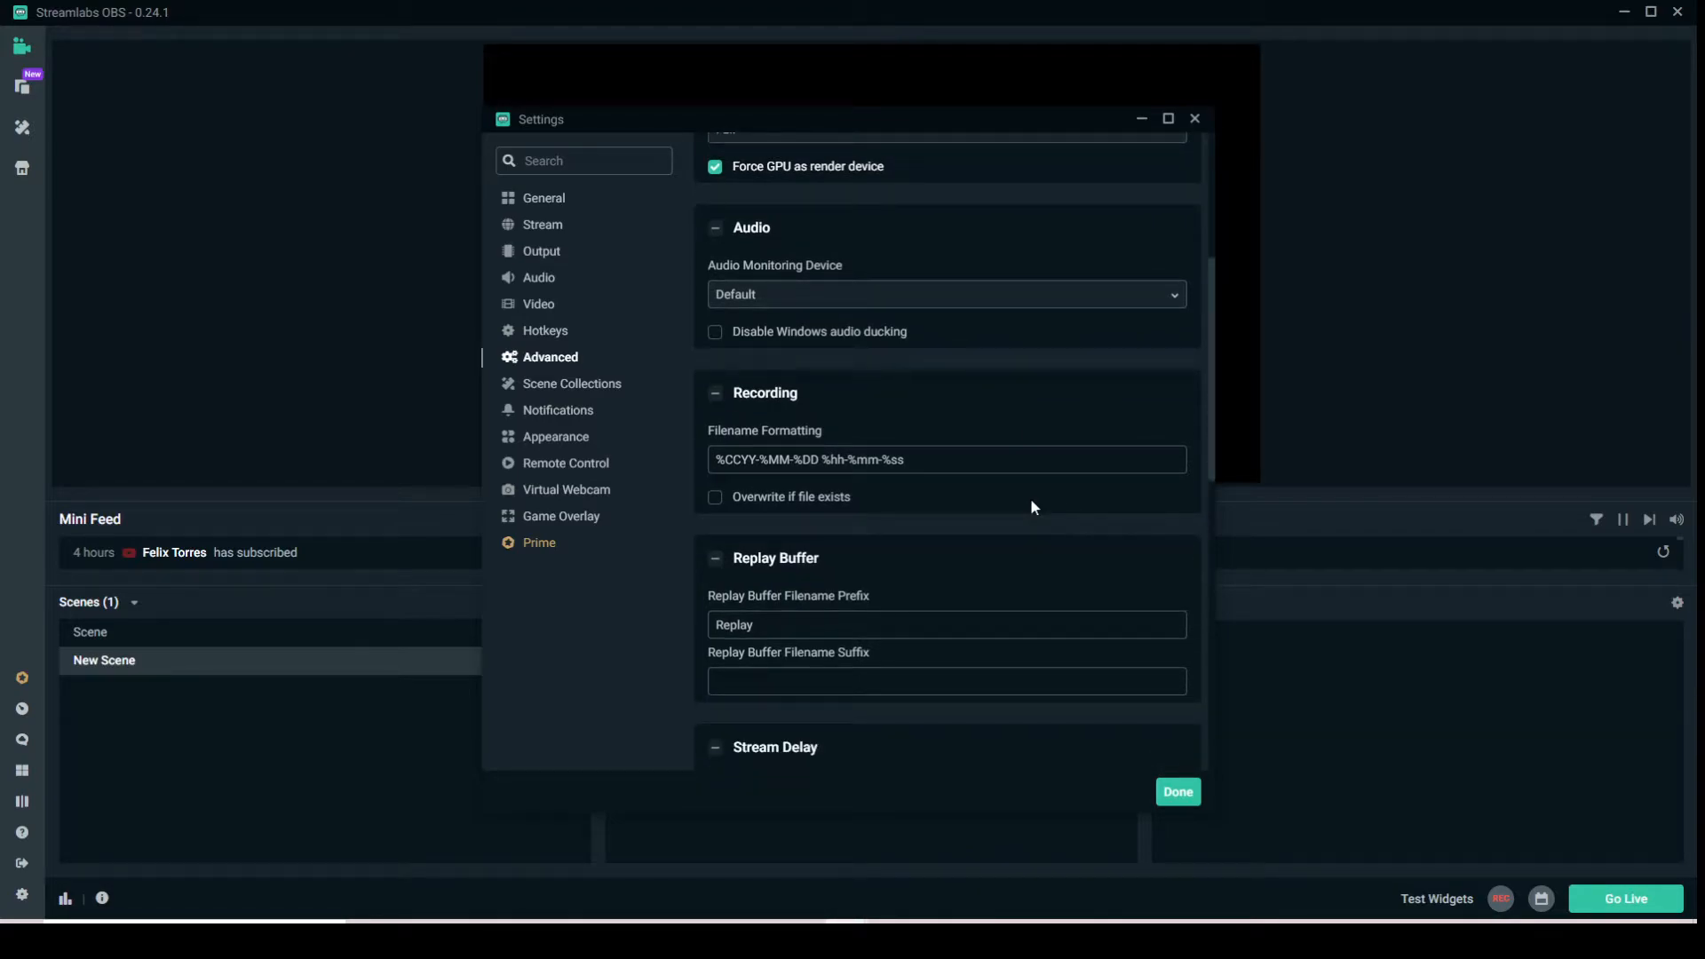
scroll(1024, 498, "down", 6)
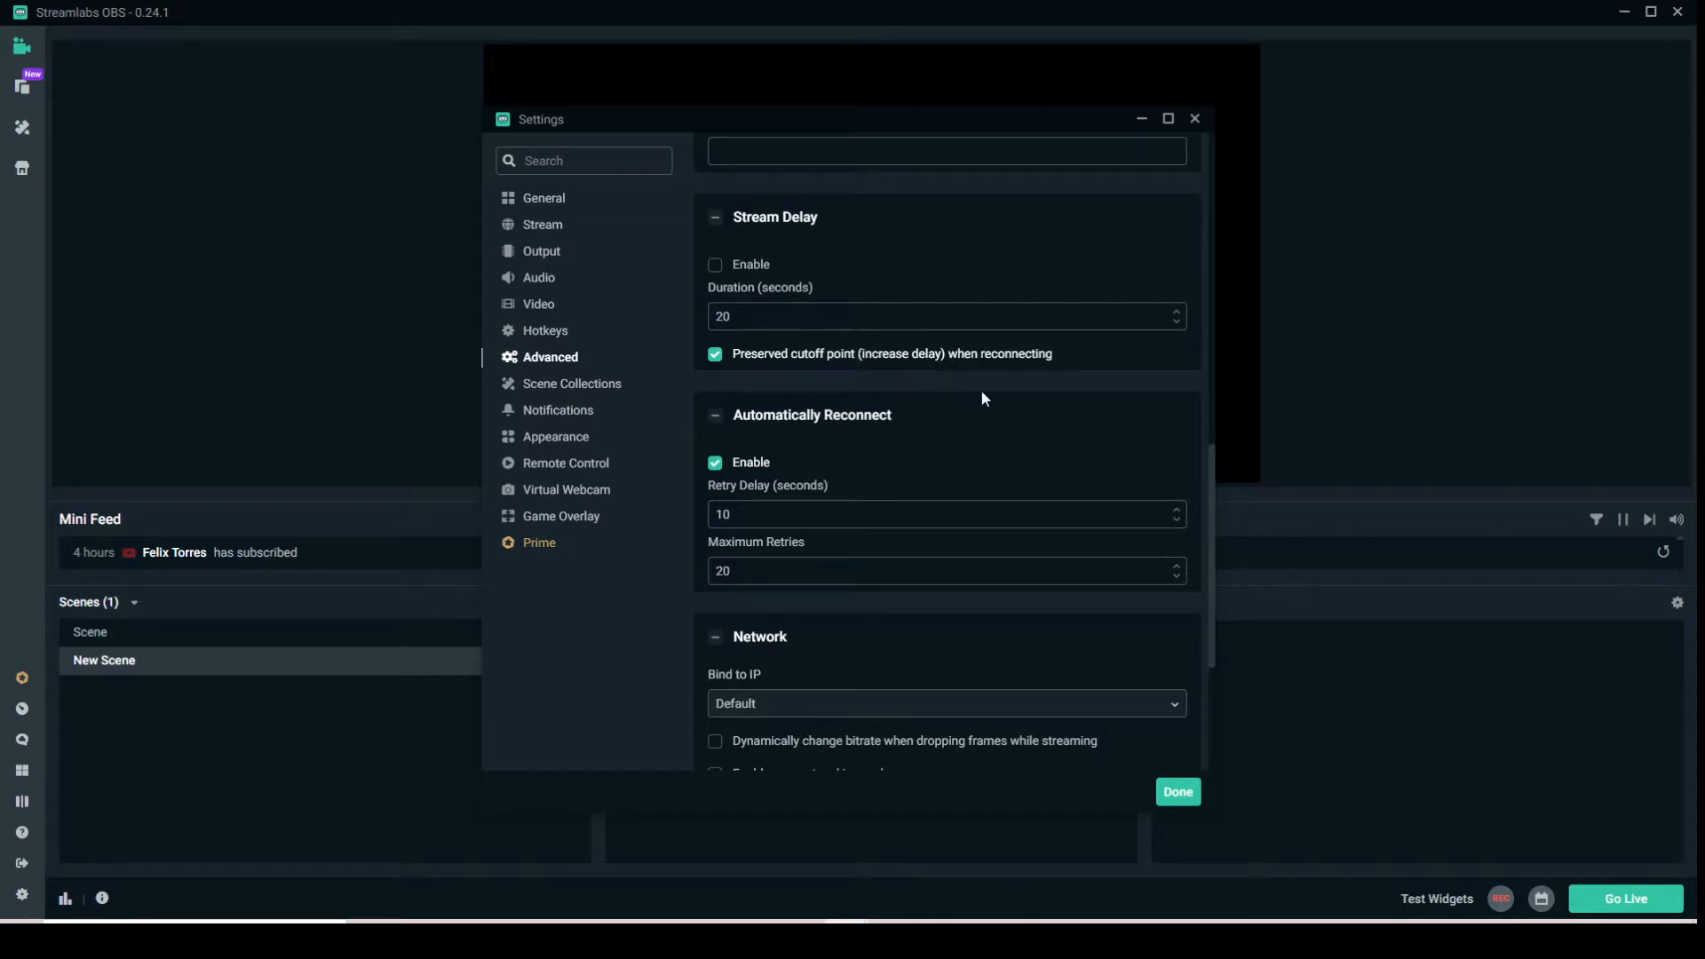
scroll(1058, 448, "down", 3)
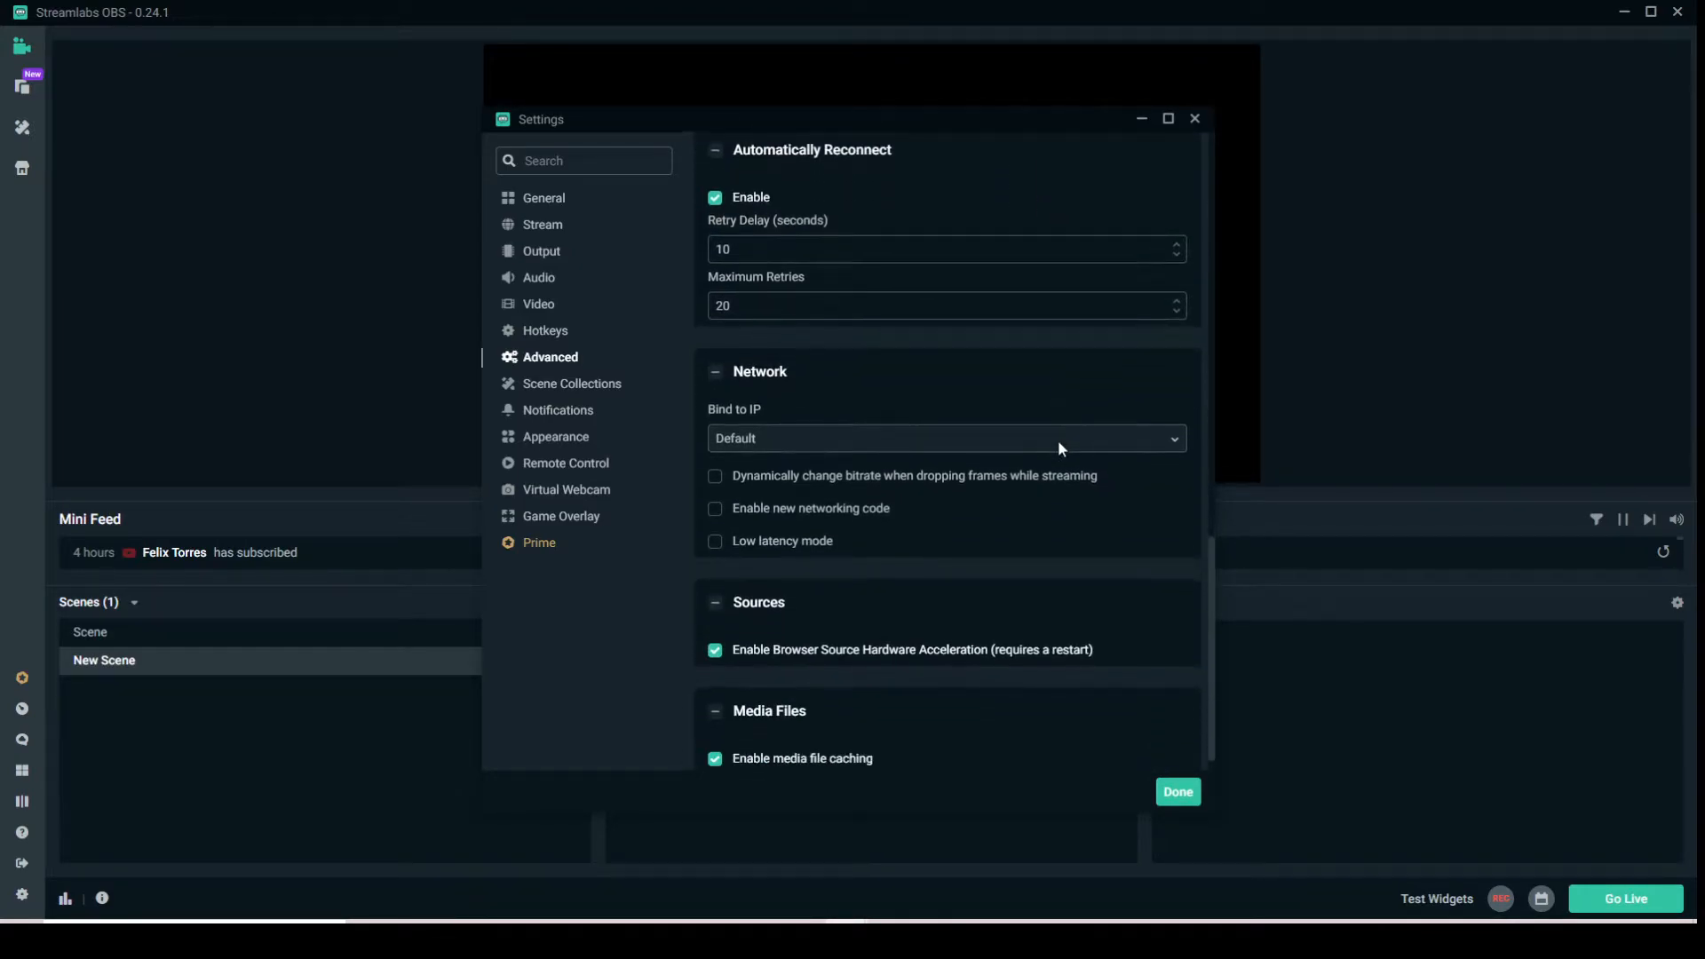
scroll(1057, 435, "up", 4)
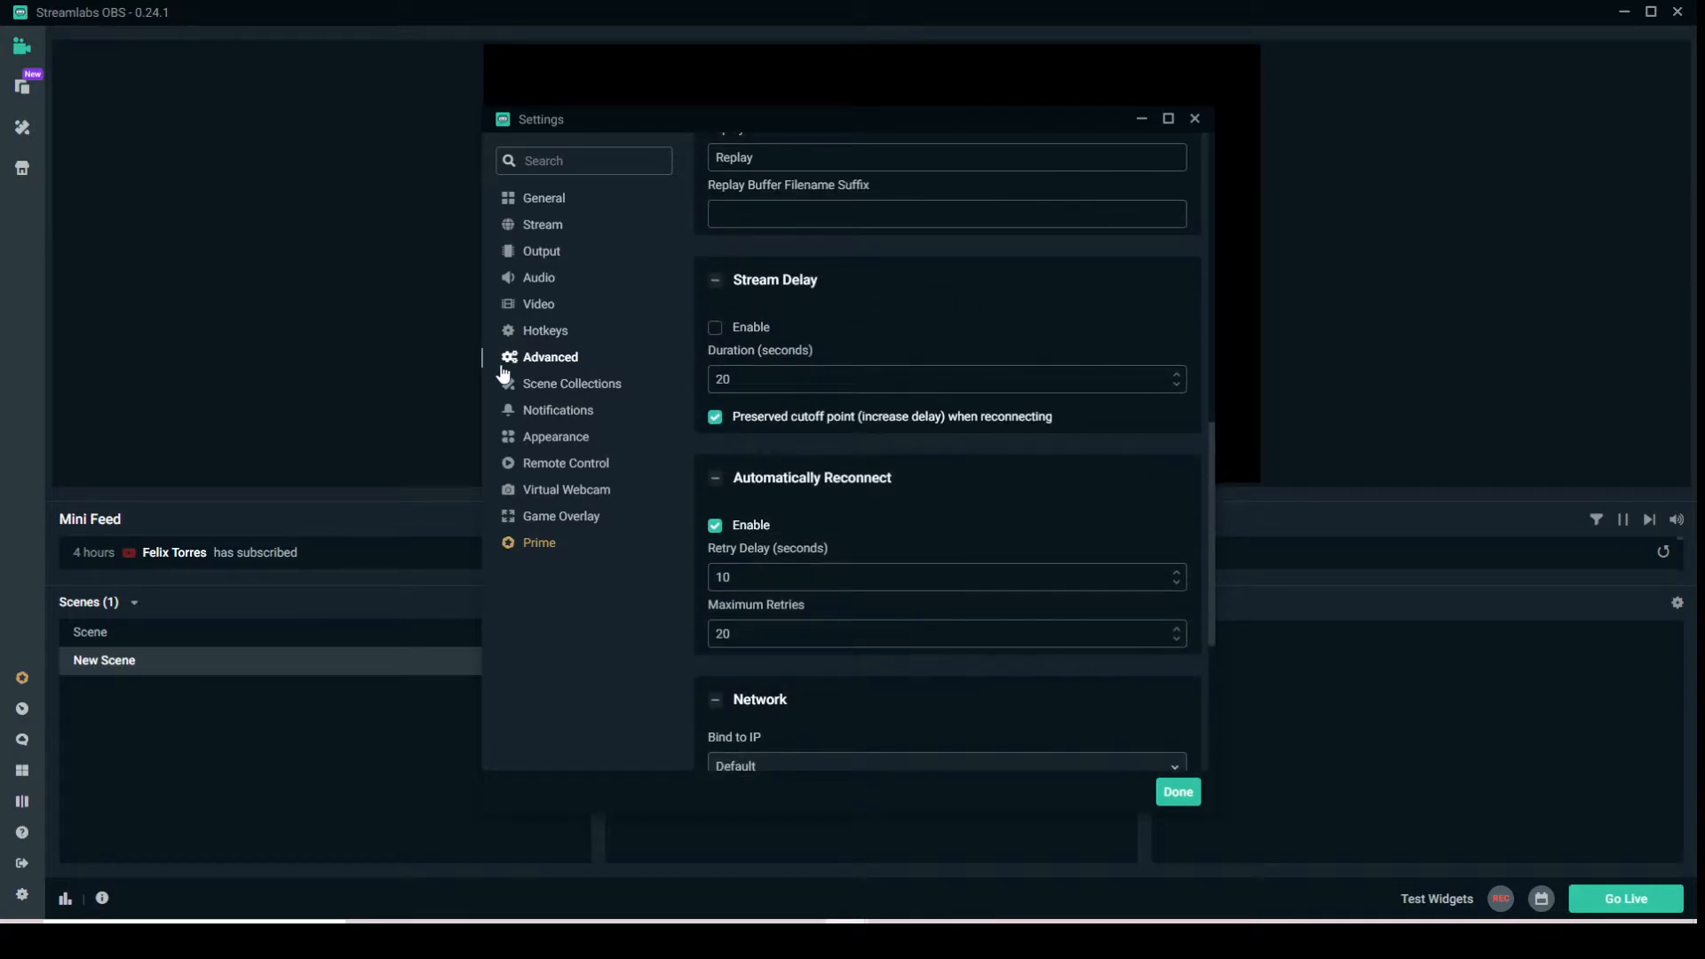
- Look through the notification, appearance, remote control and virtual webcam settings
left_click(559, 411)
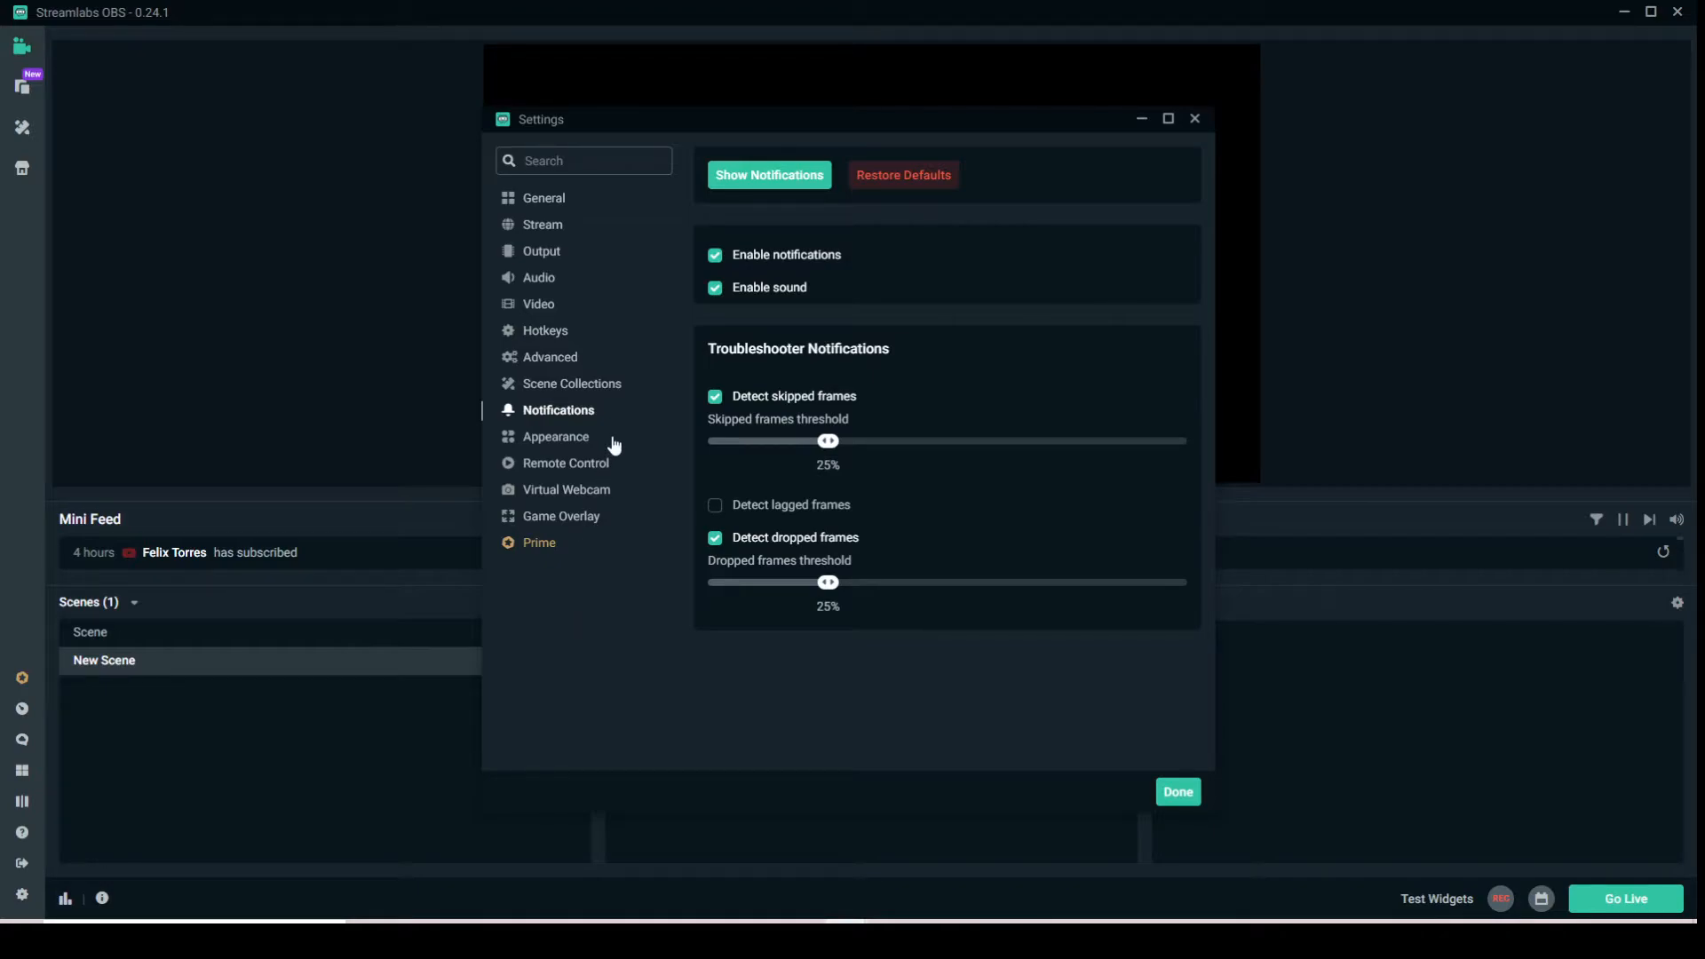
left_click(549, 440)
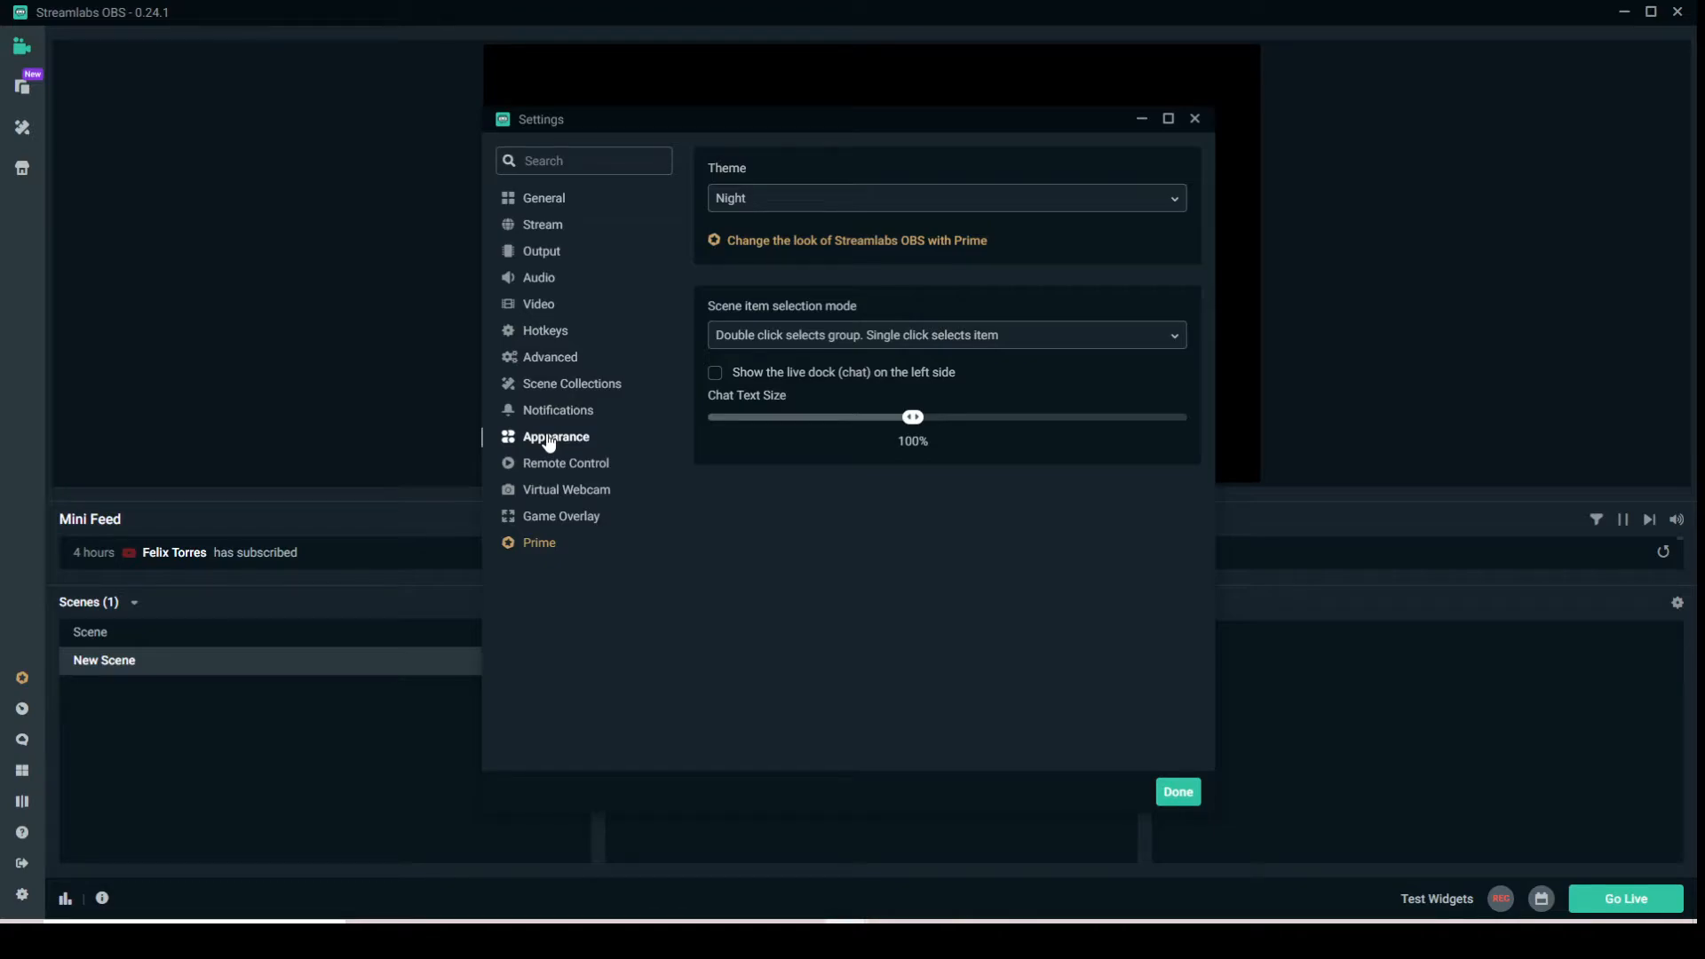
left_click(560, 464)
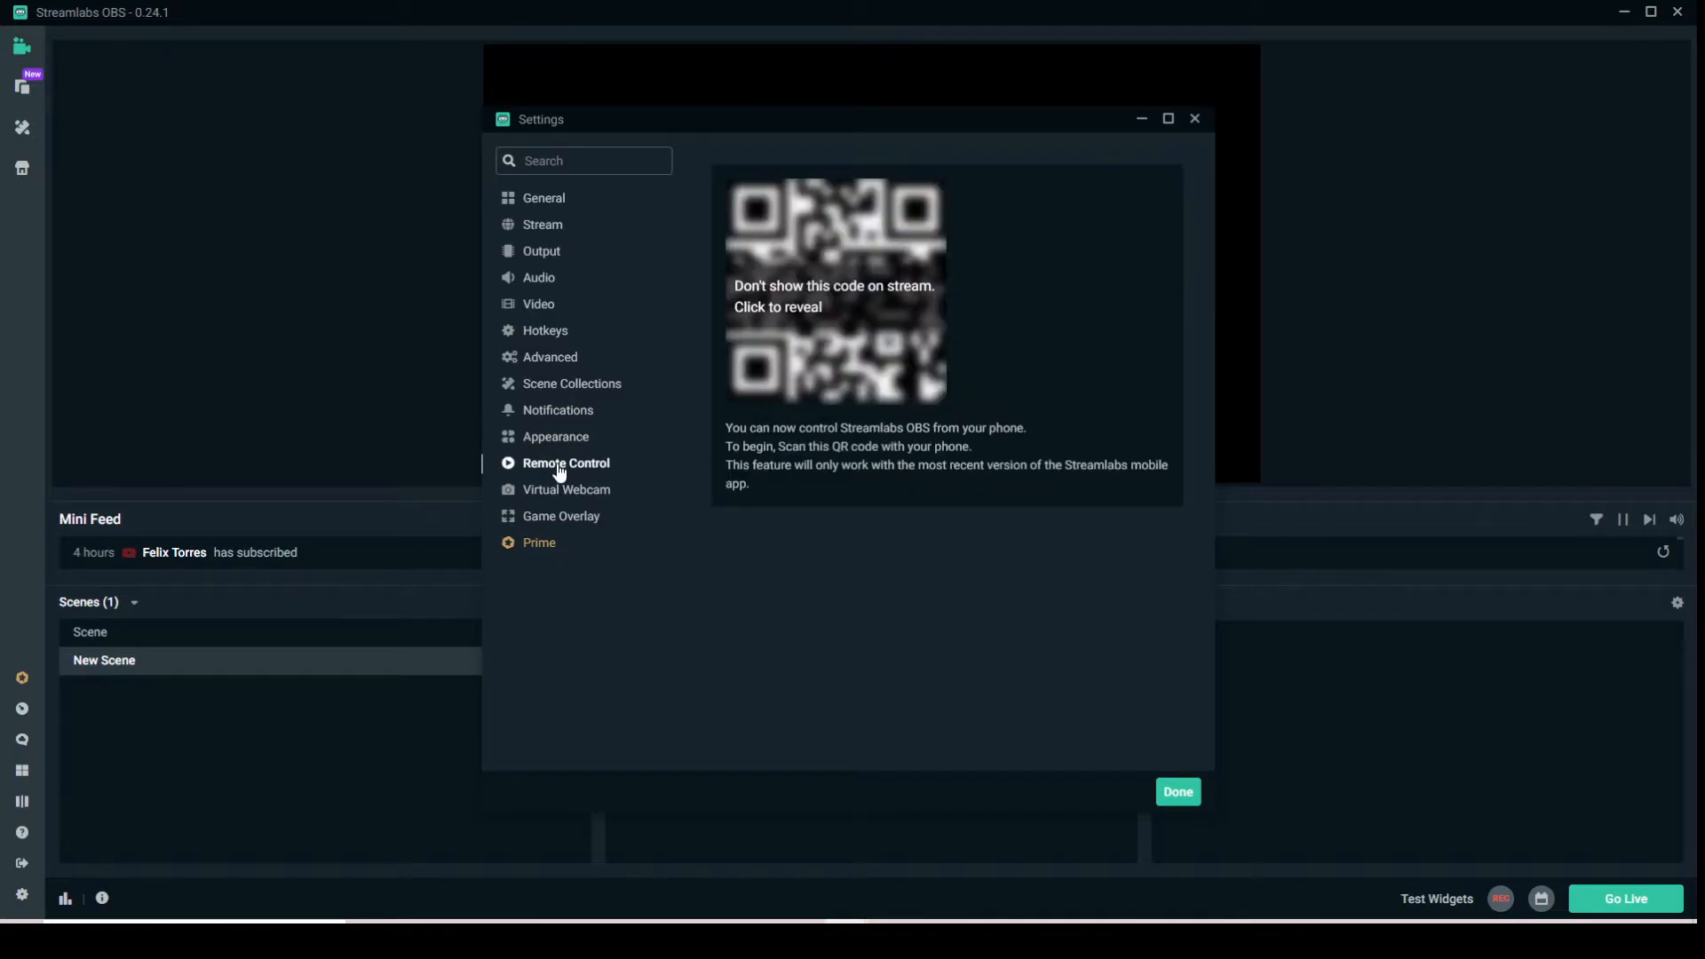
left_click(546, 495)
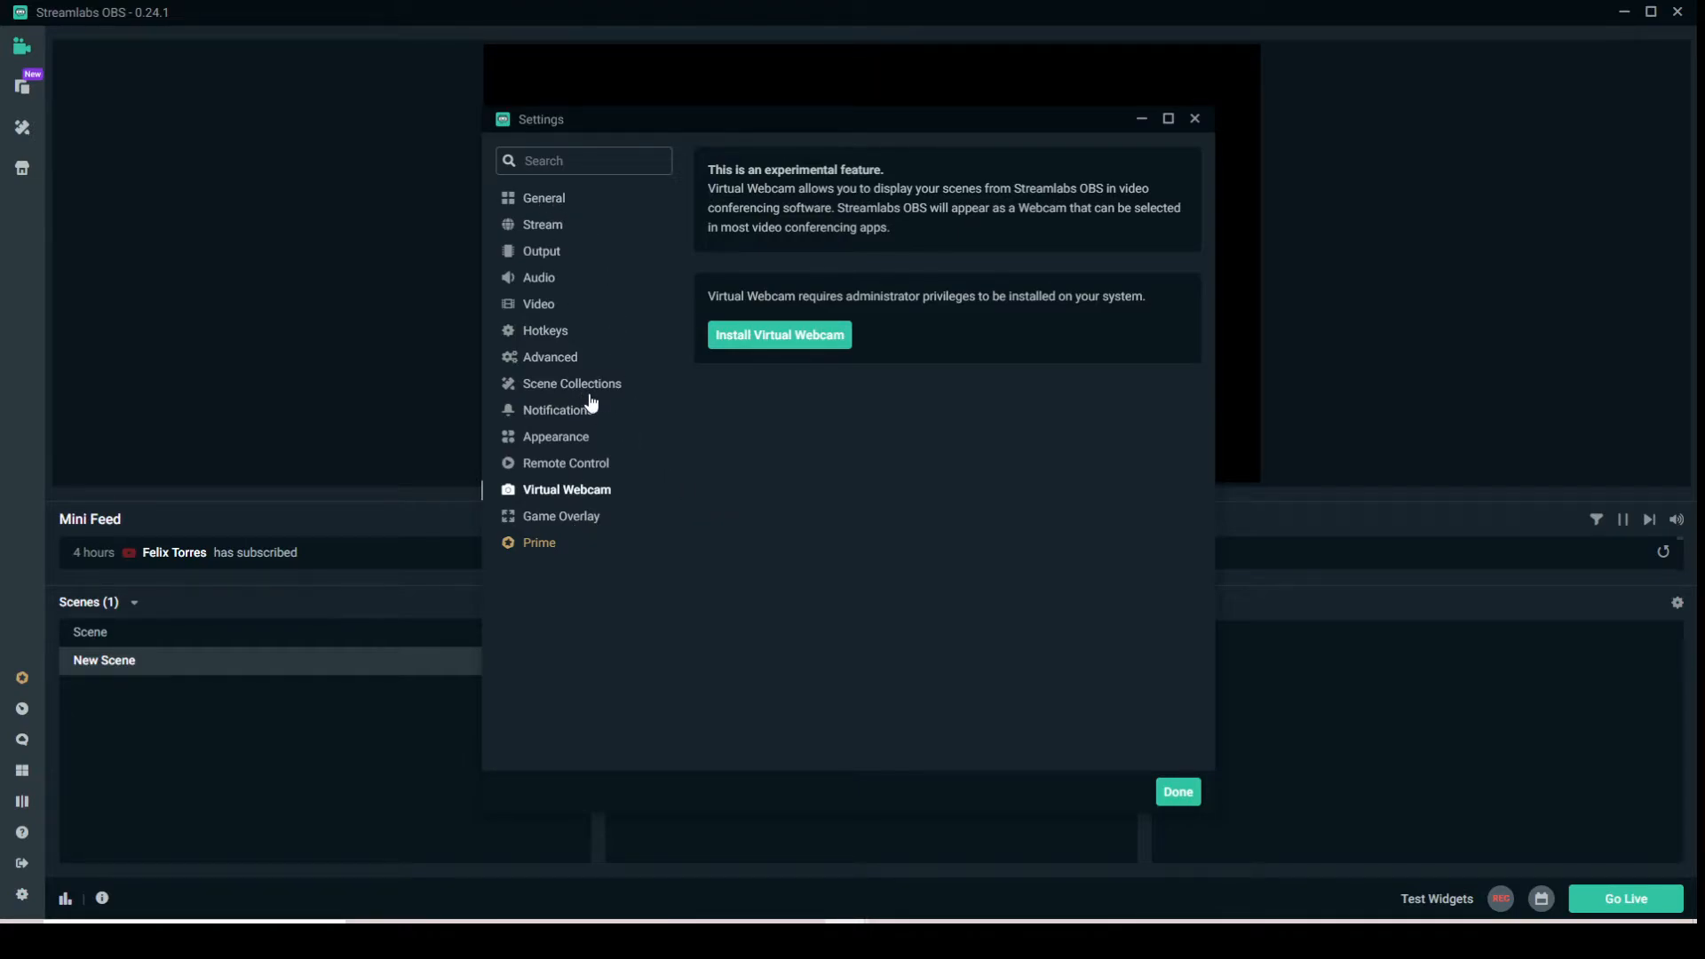
left_click(557, 204)
- Set the recording path in the output settings to D:\Stream Recordings and finish the settings
left_click(543, 254)
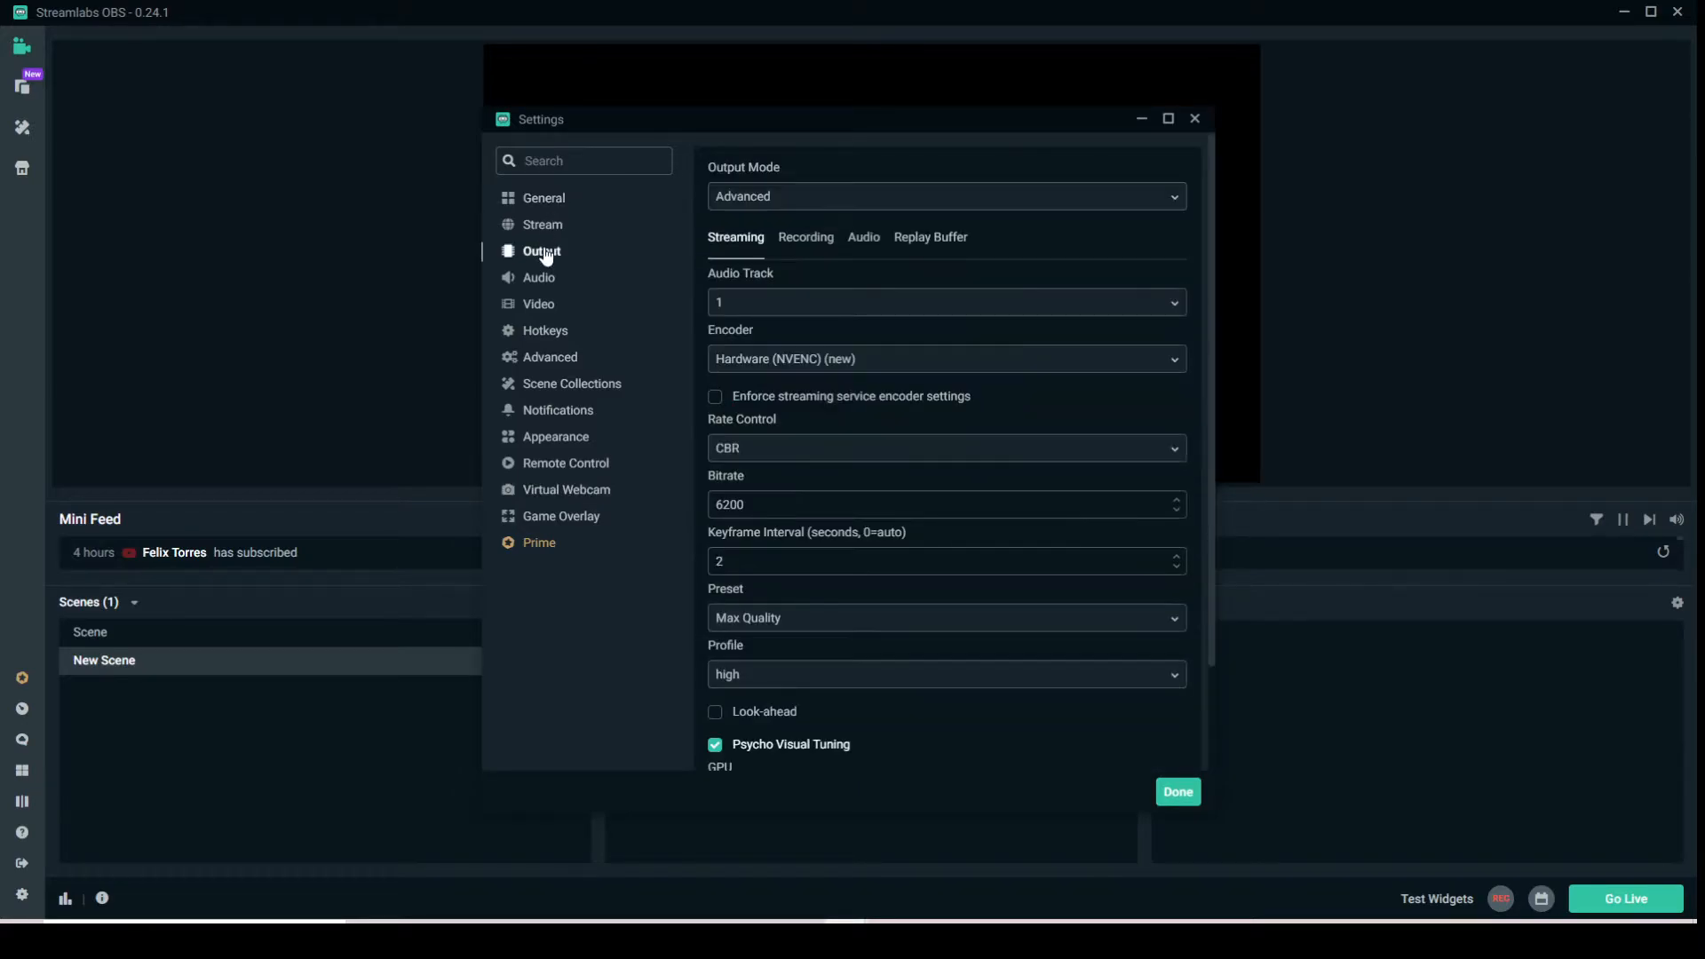
left_click(812, 241)
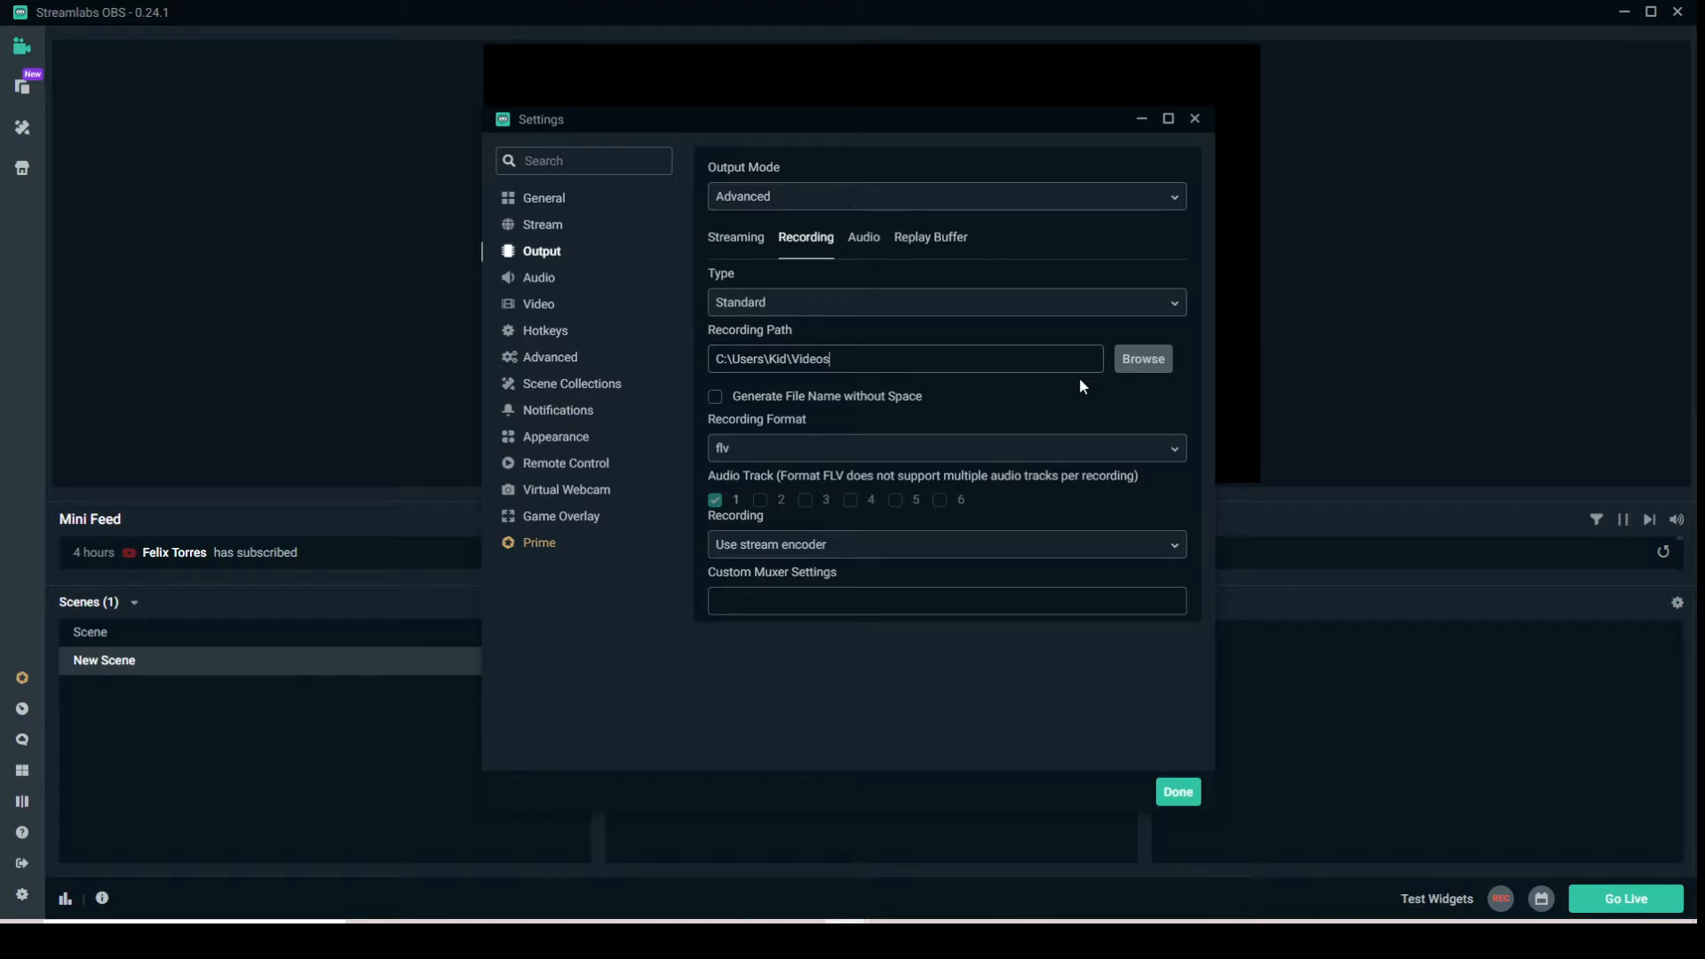
left_click(1143, 359)
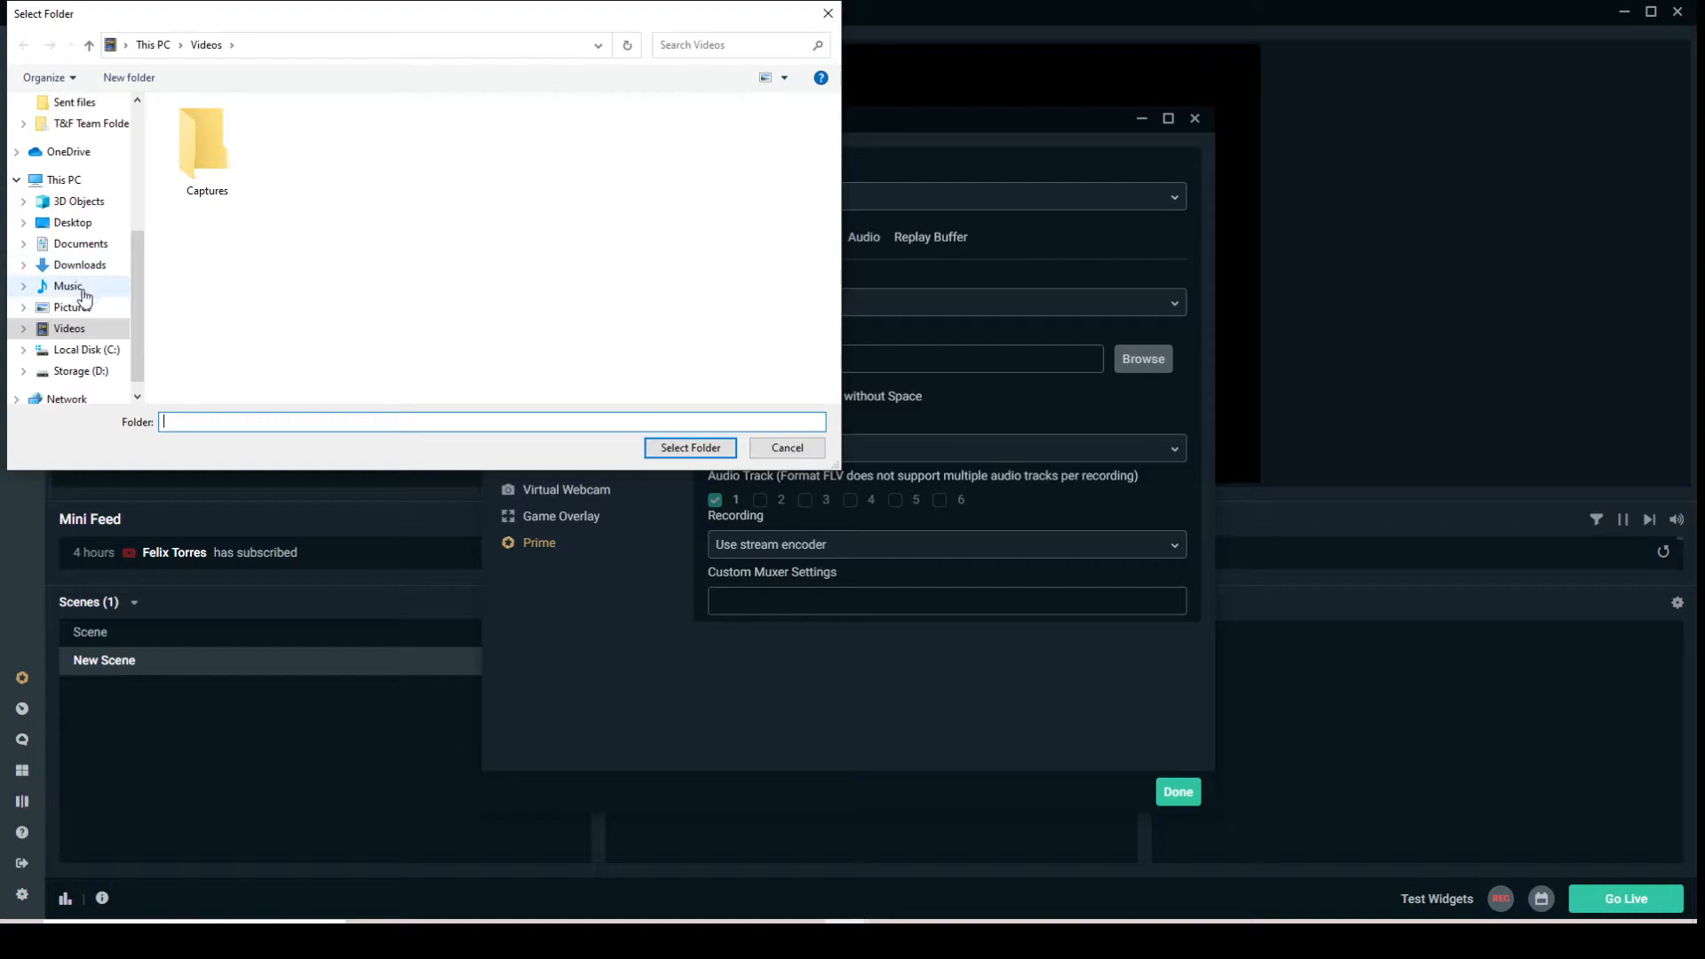
left_click(80, 371)
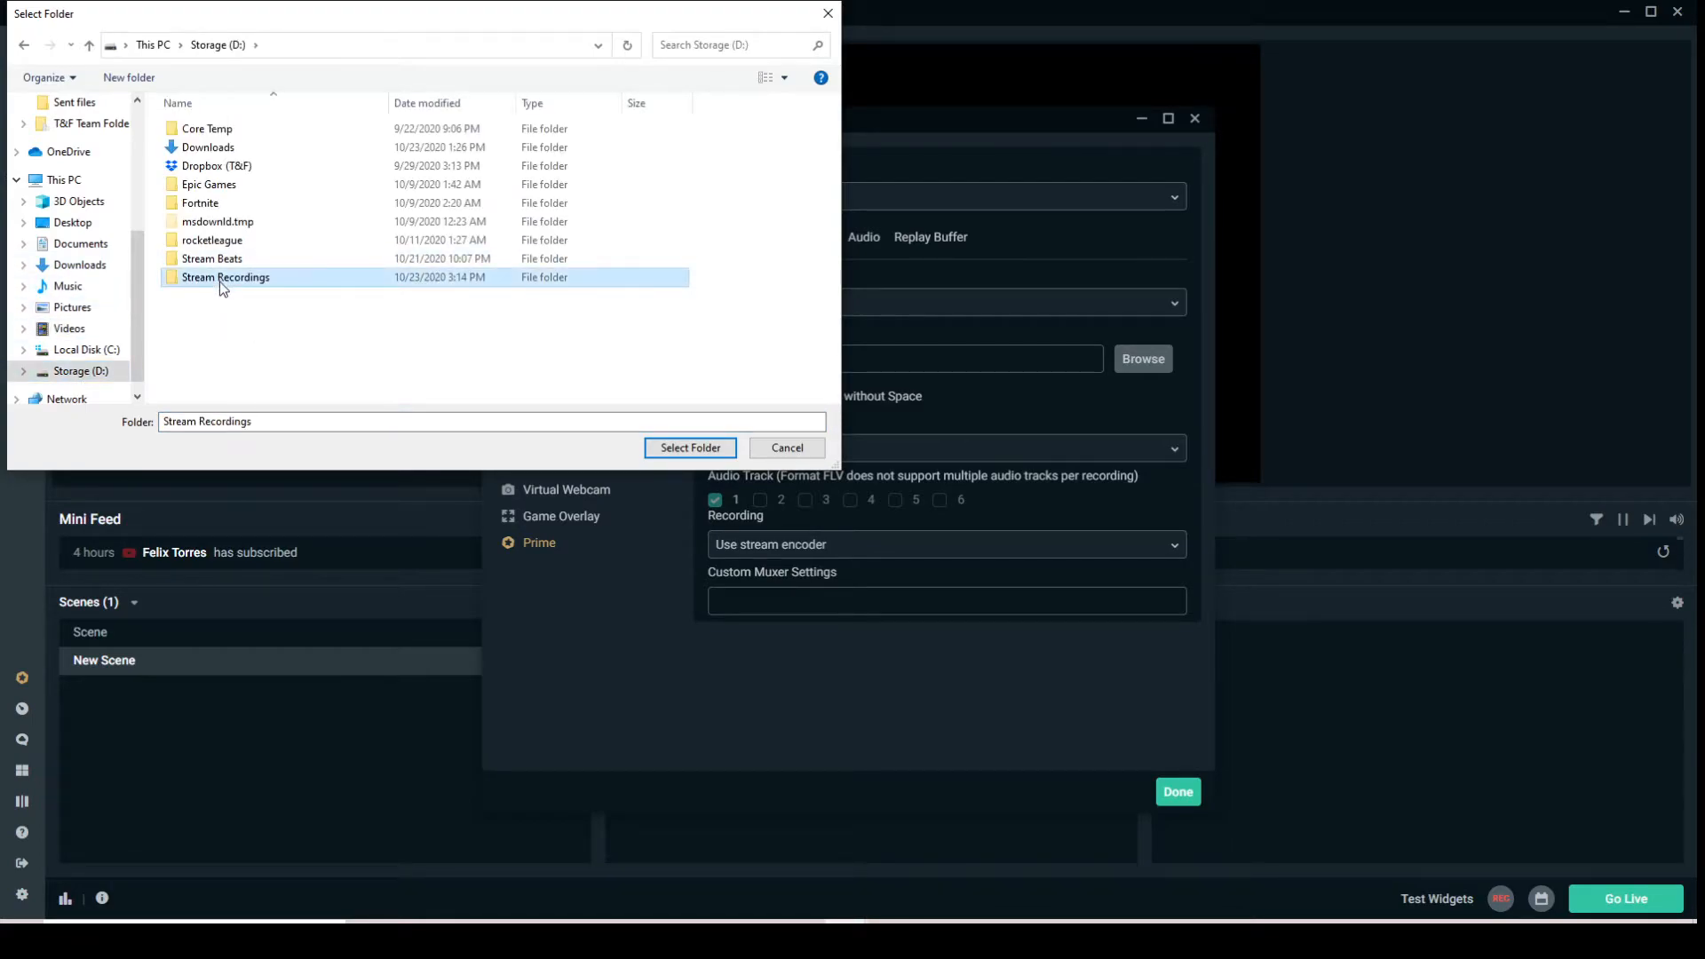
double_click(221, 279)
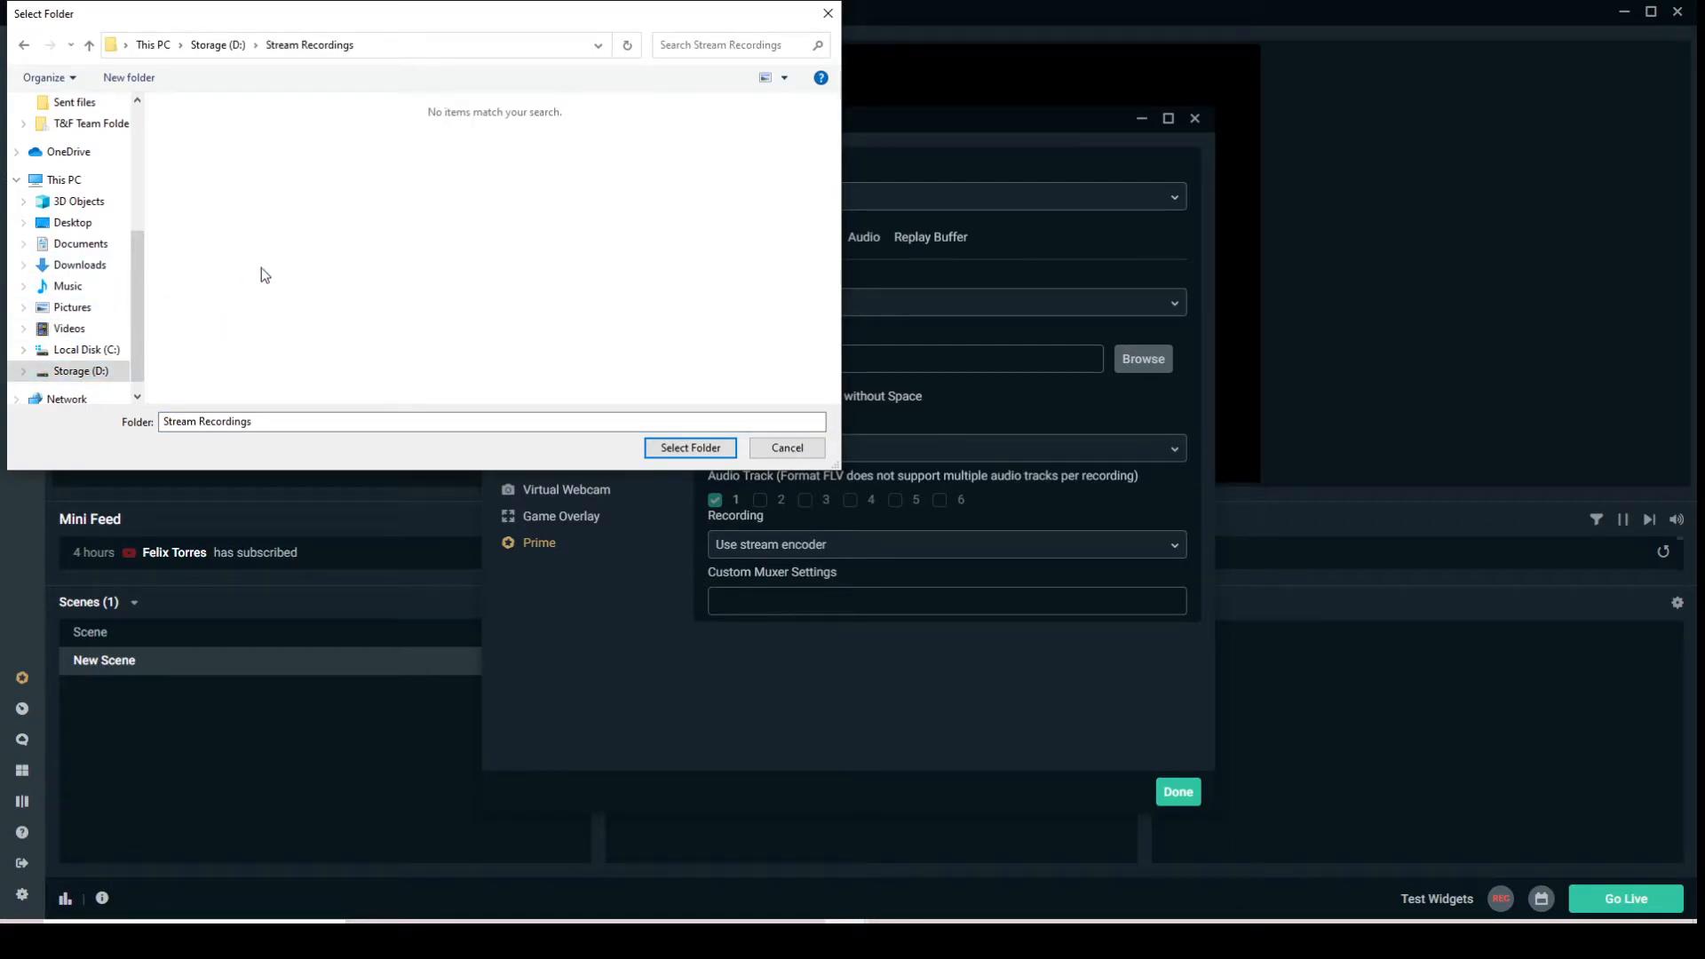
left_click(691, 448)
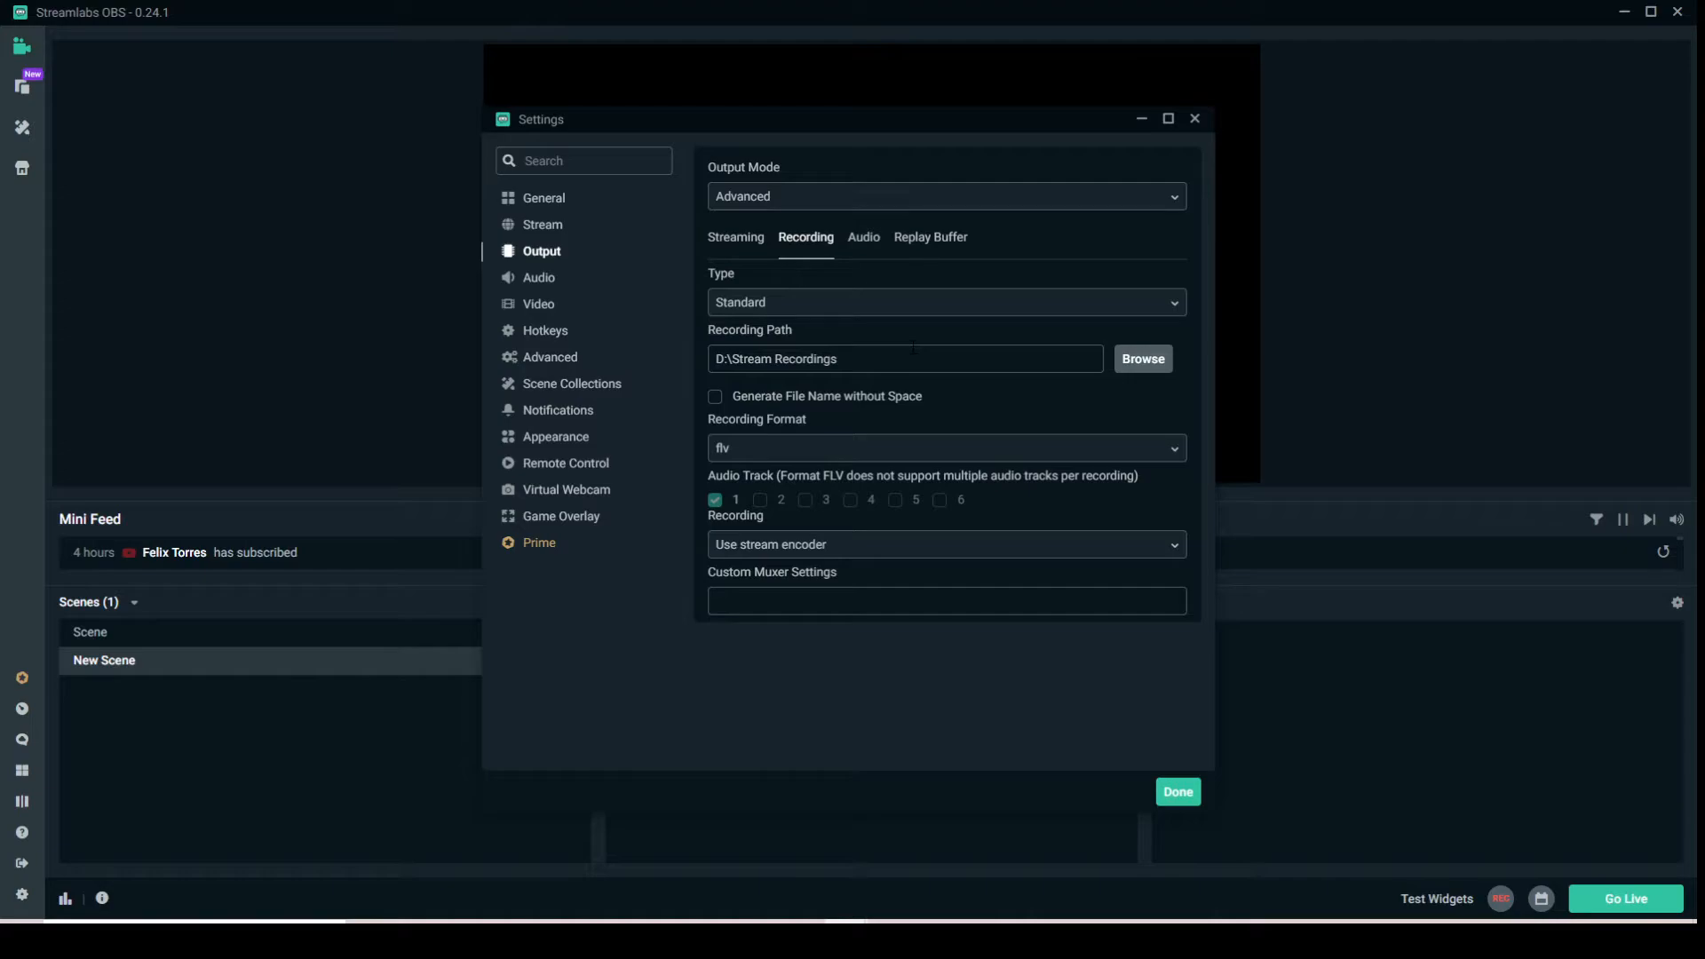
left_click(802, 193)
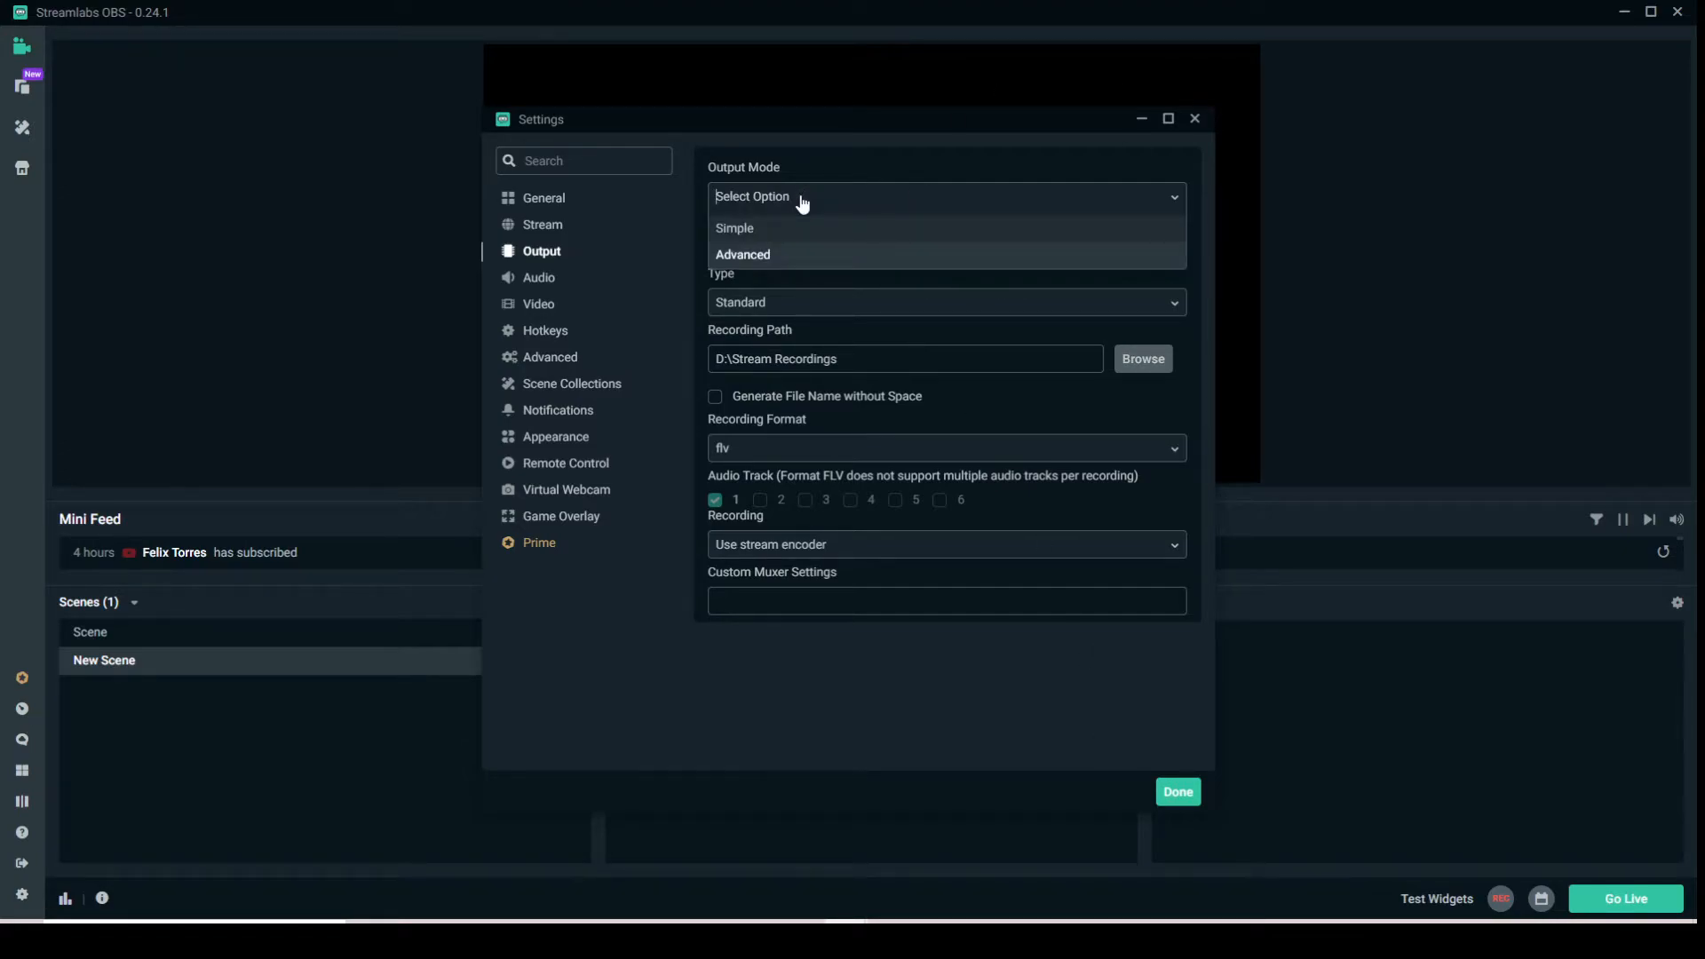
left_click(1175, 198)
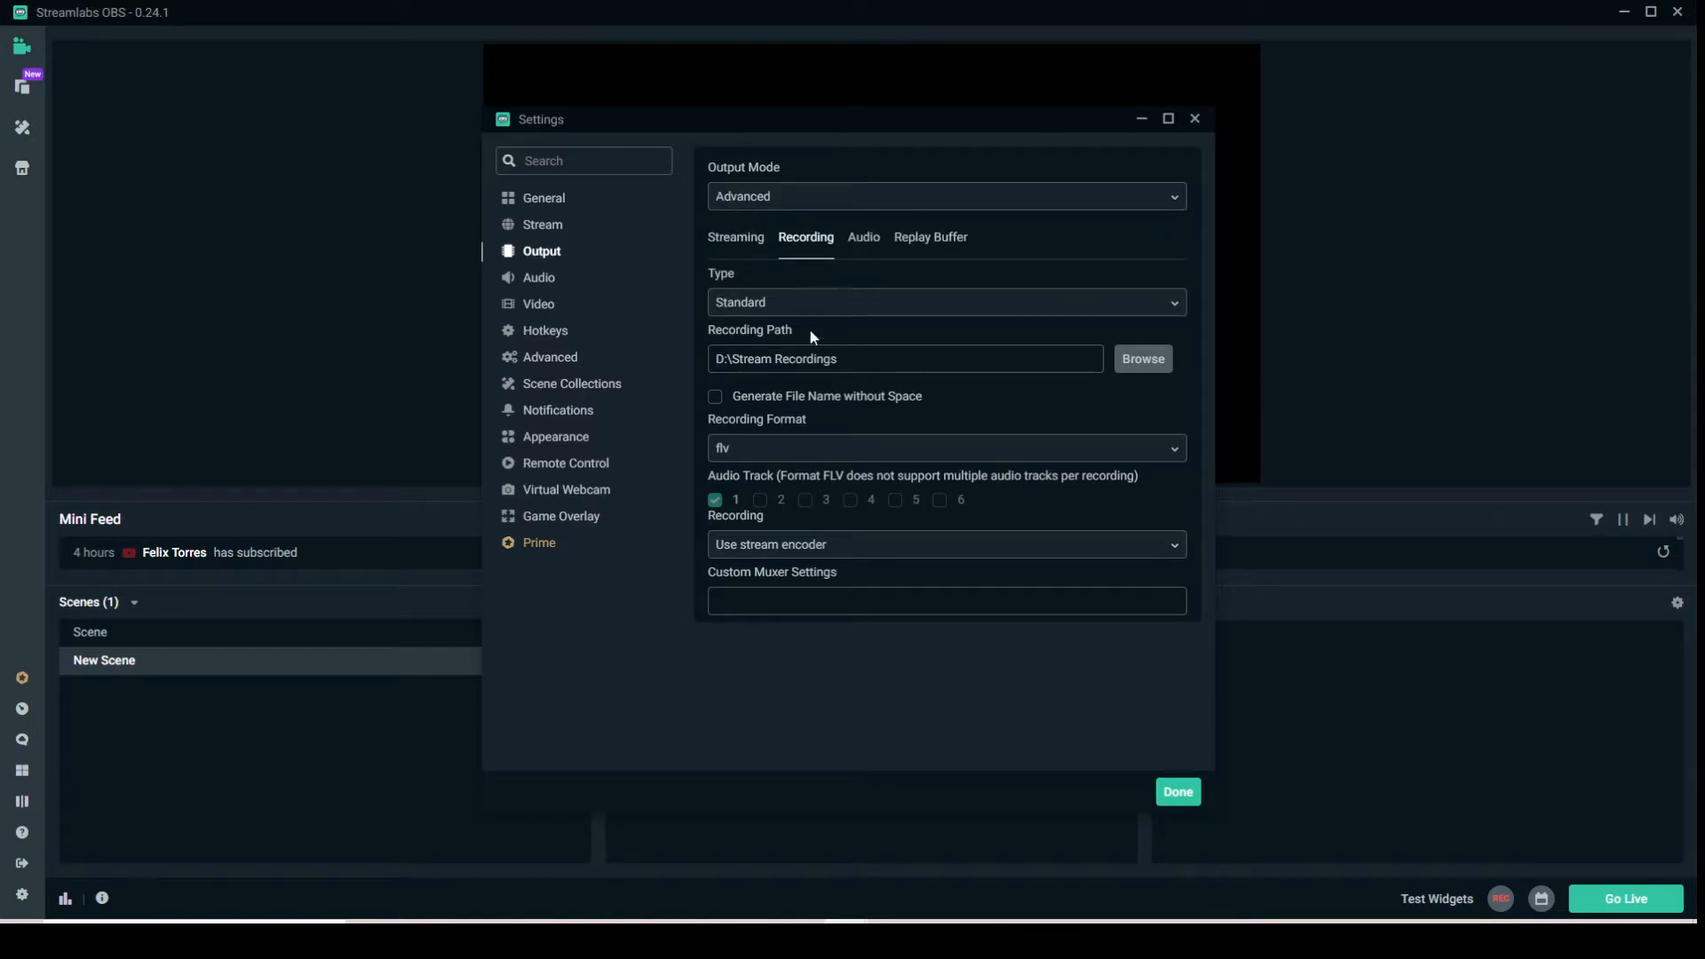
left_click(1185, 794)
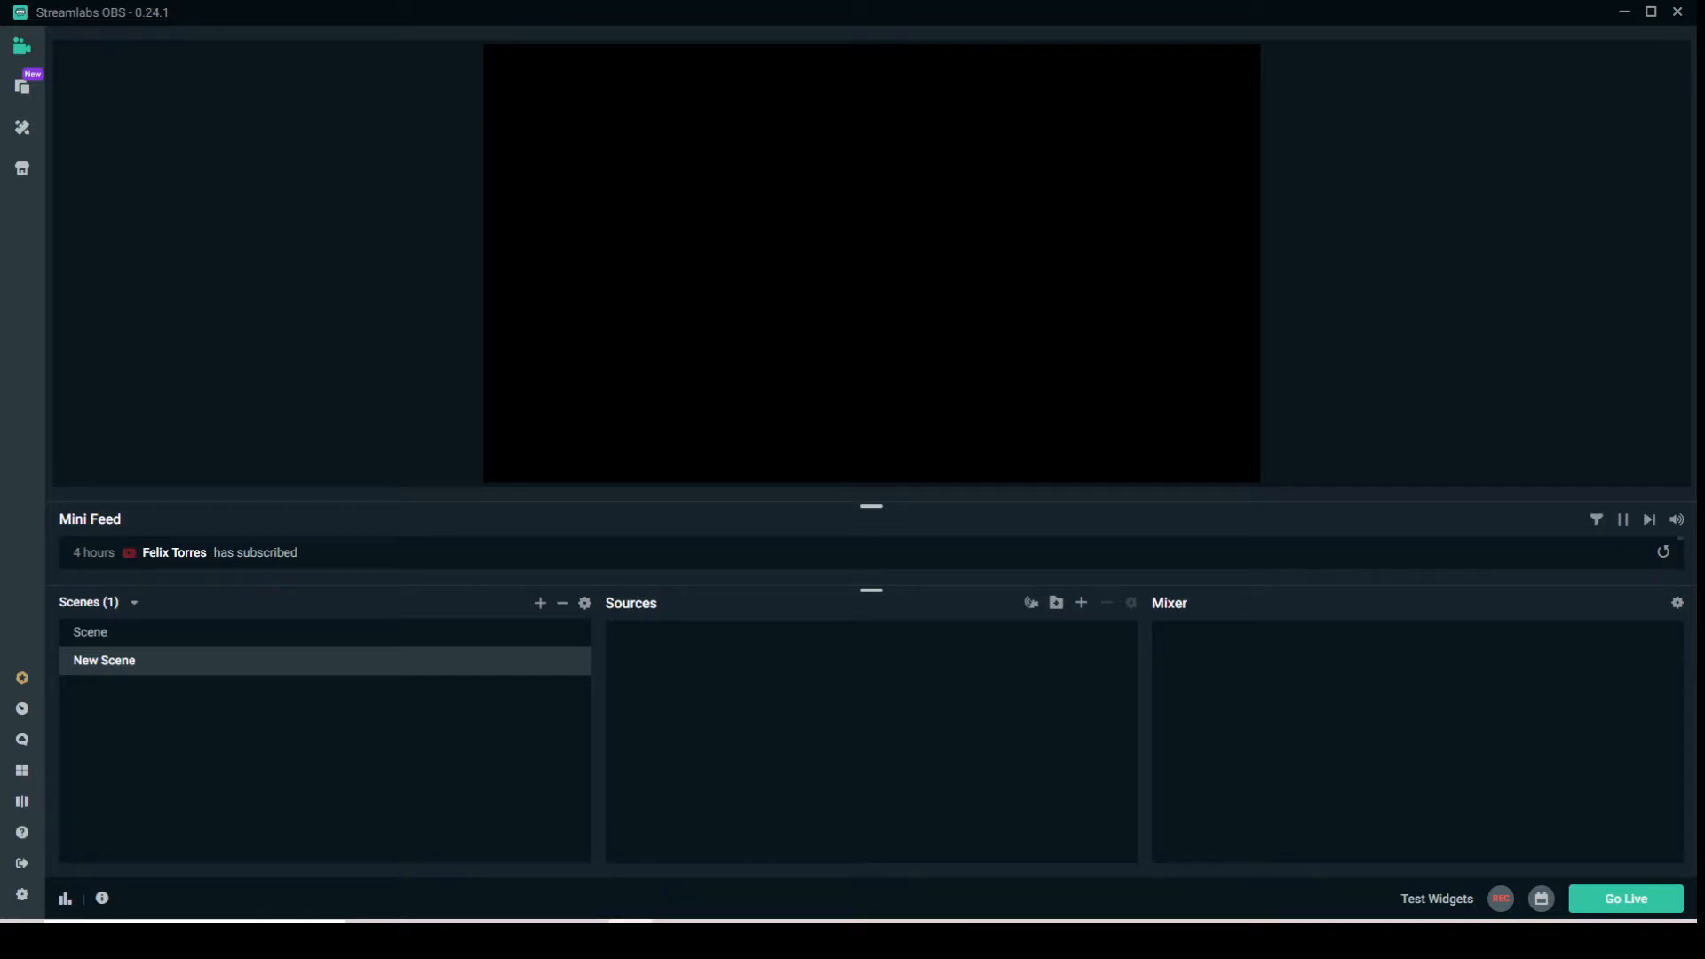
- Bring the AirServer window mirroring Golf Clash into view to inspect it, and move it back off this screen
left_click_drag(1703, 13, 1221, 44)
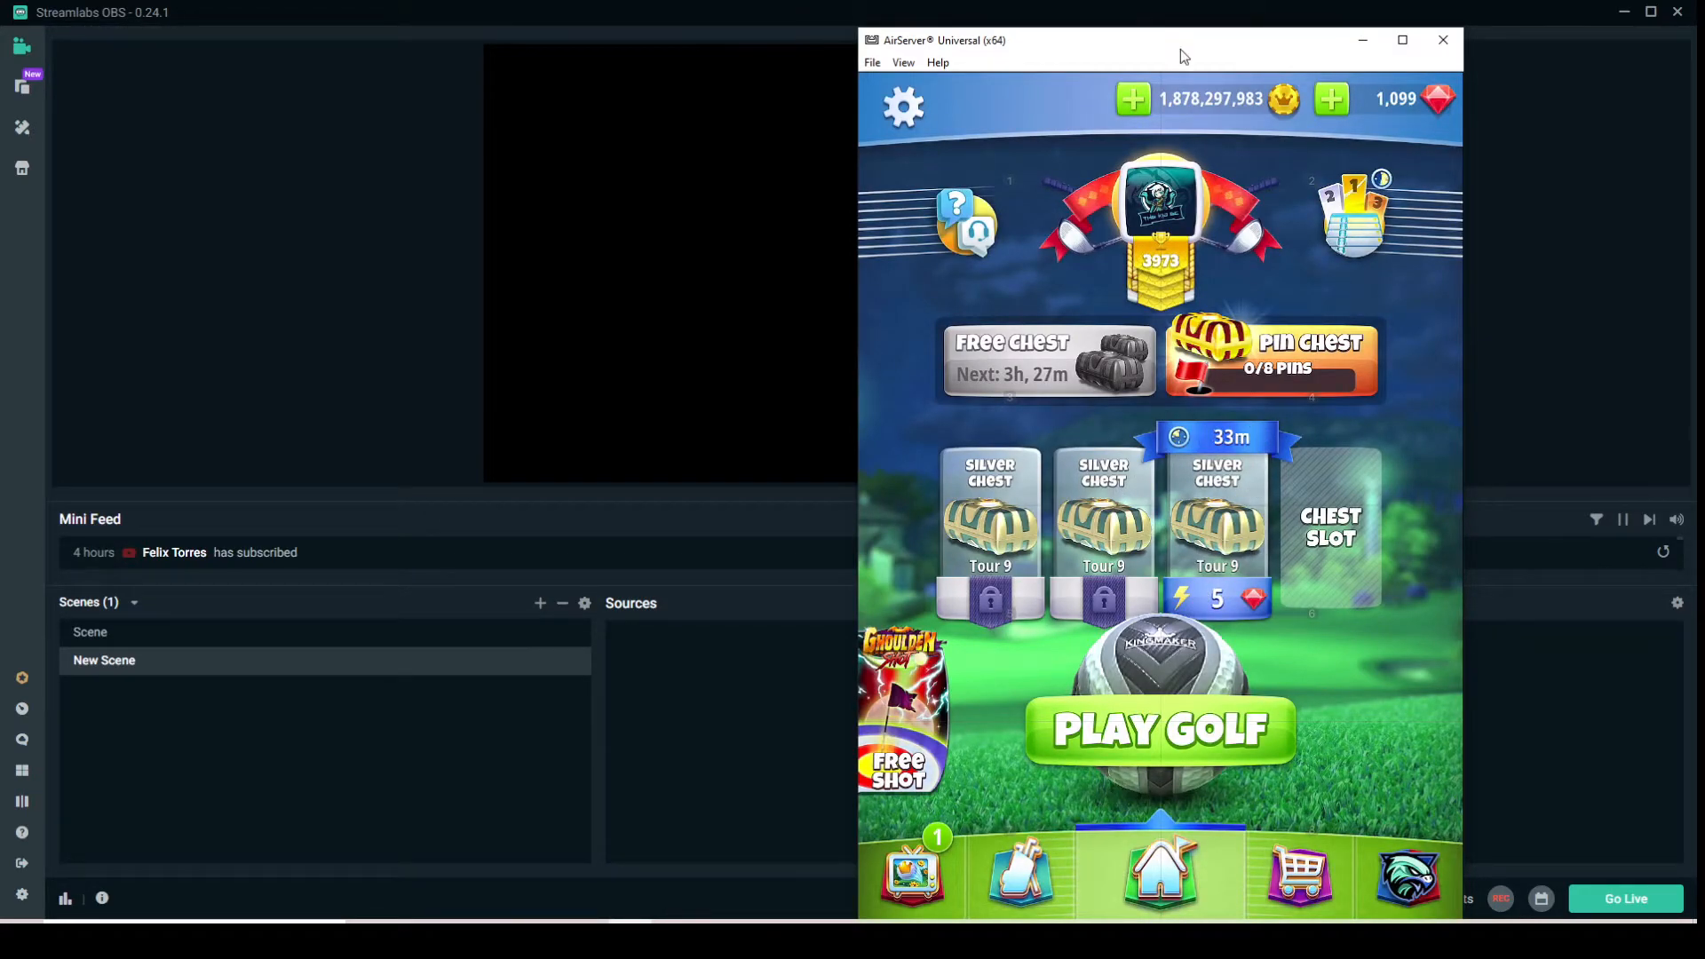
left_click_drag(1181, 45, 1171, 31)
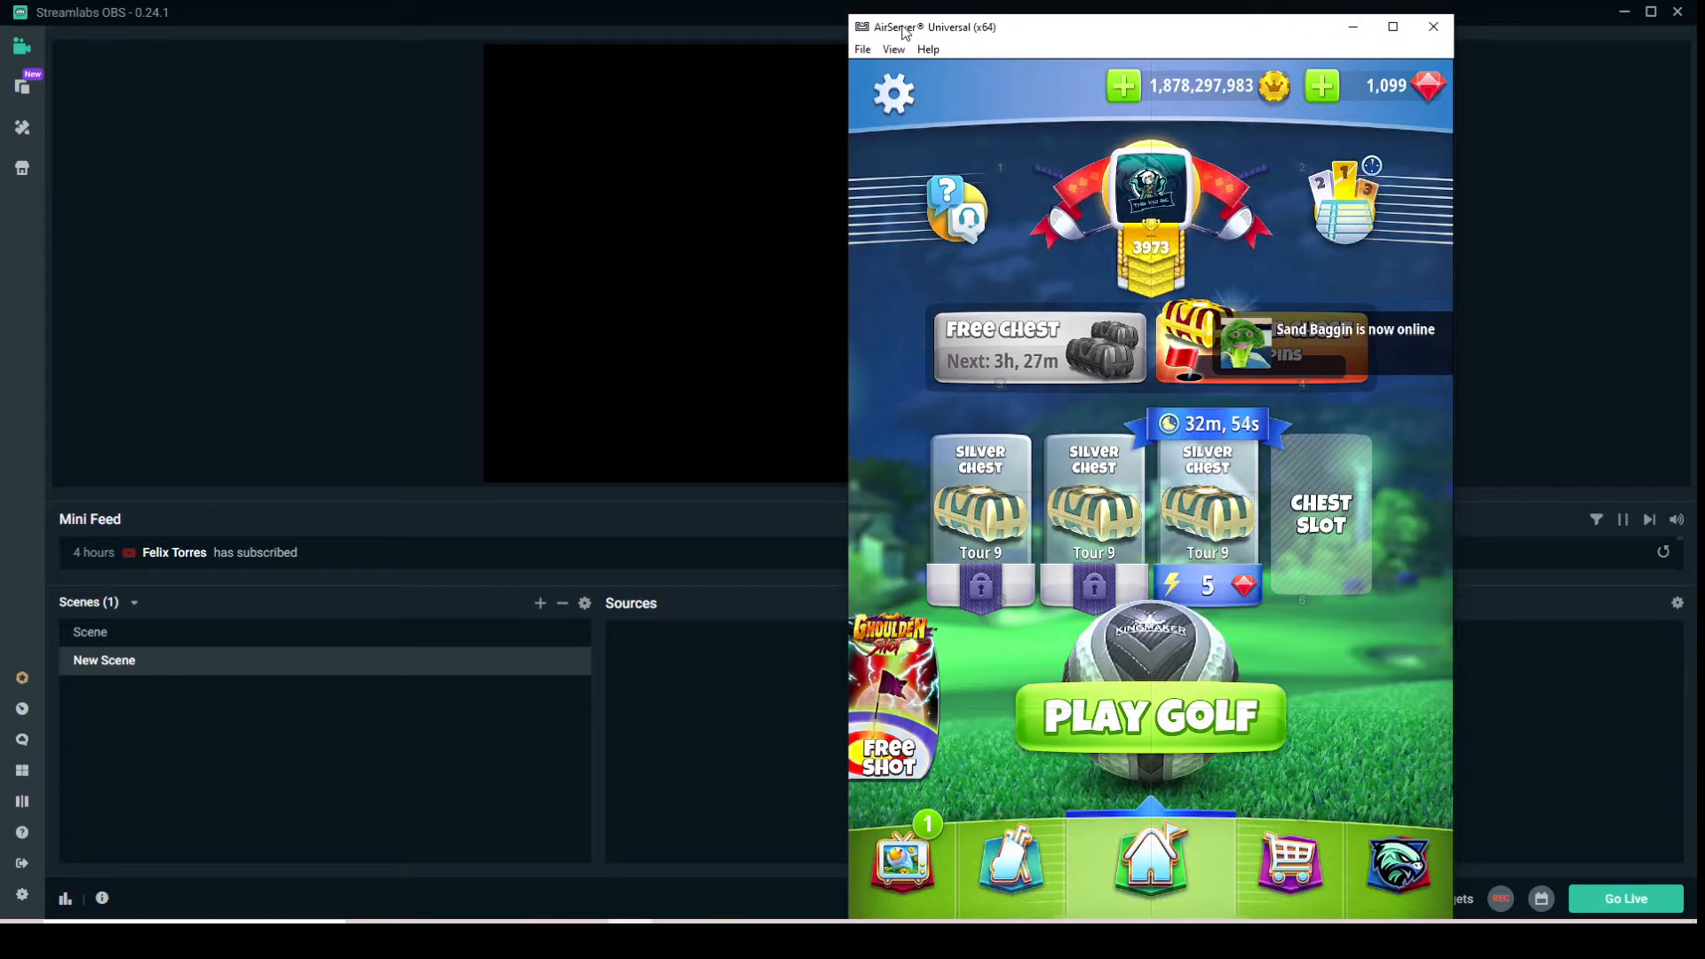
left_click_drag(1107, 28, 1697, 68)
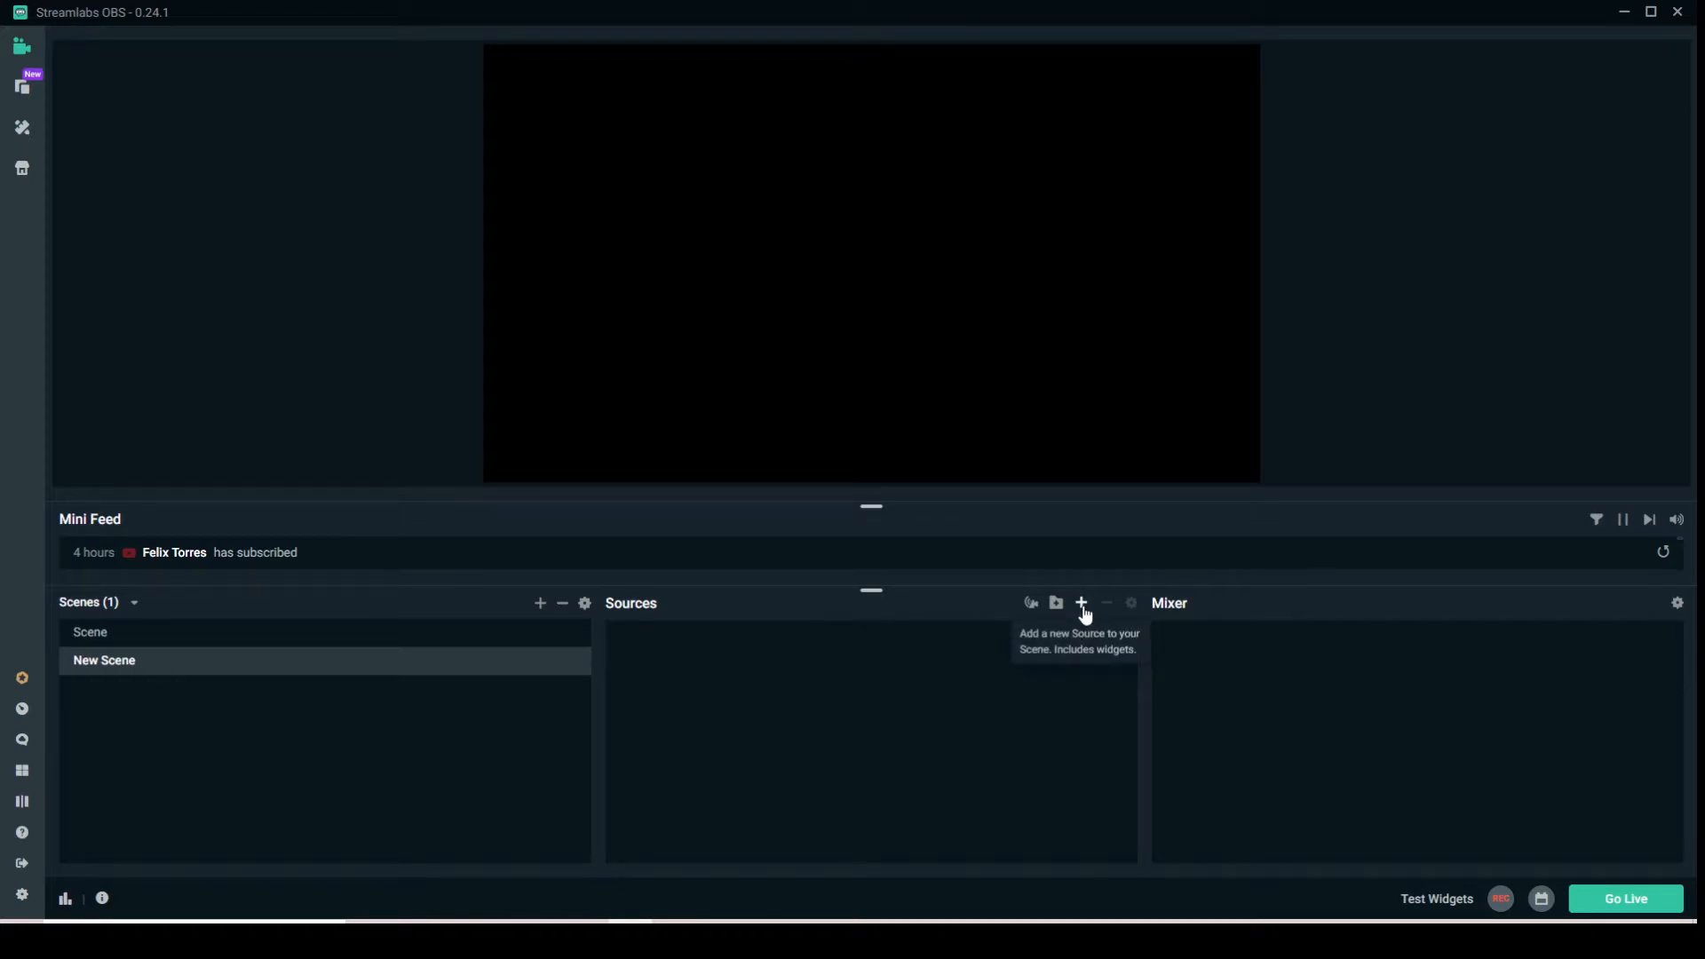
- Rename the scene New Scene as Golf Clash
right_click(111, 668)
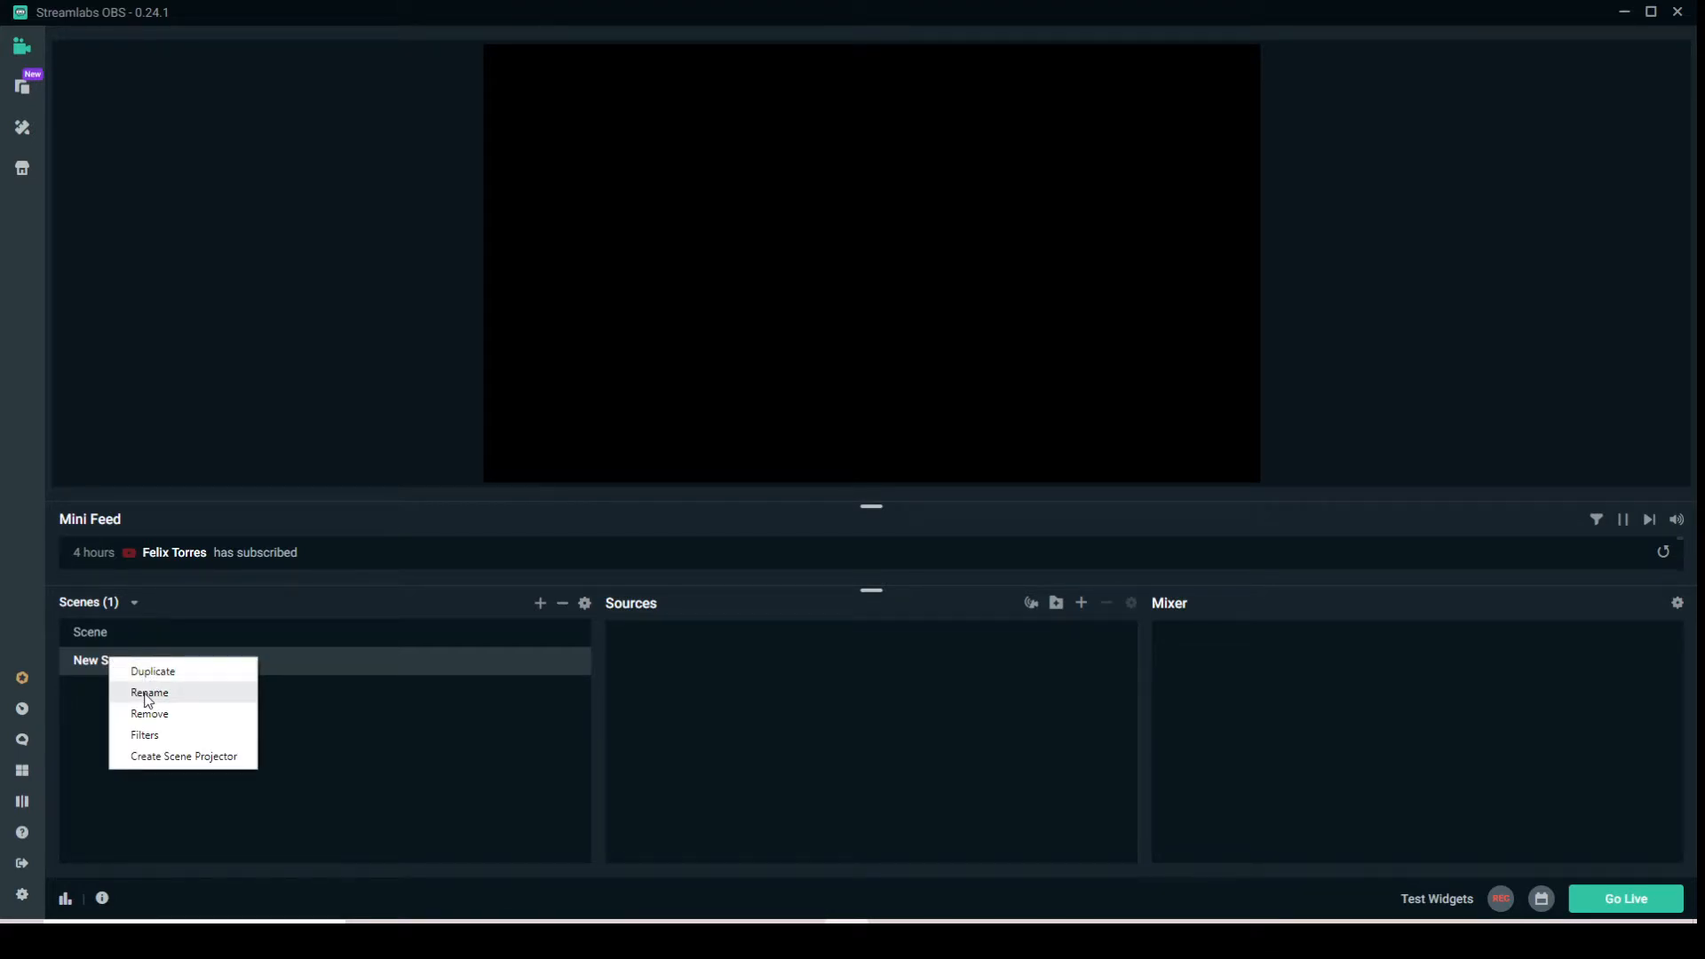
left_click(148, 695)
left_click_drag(779, 441, 655, 435)
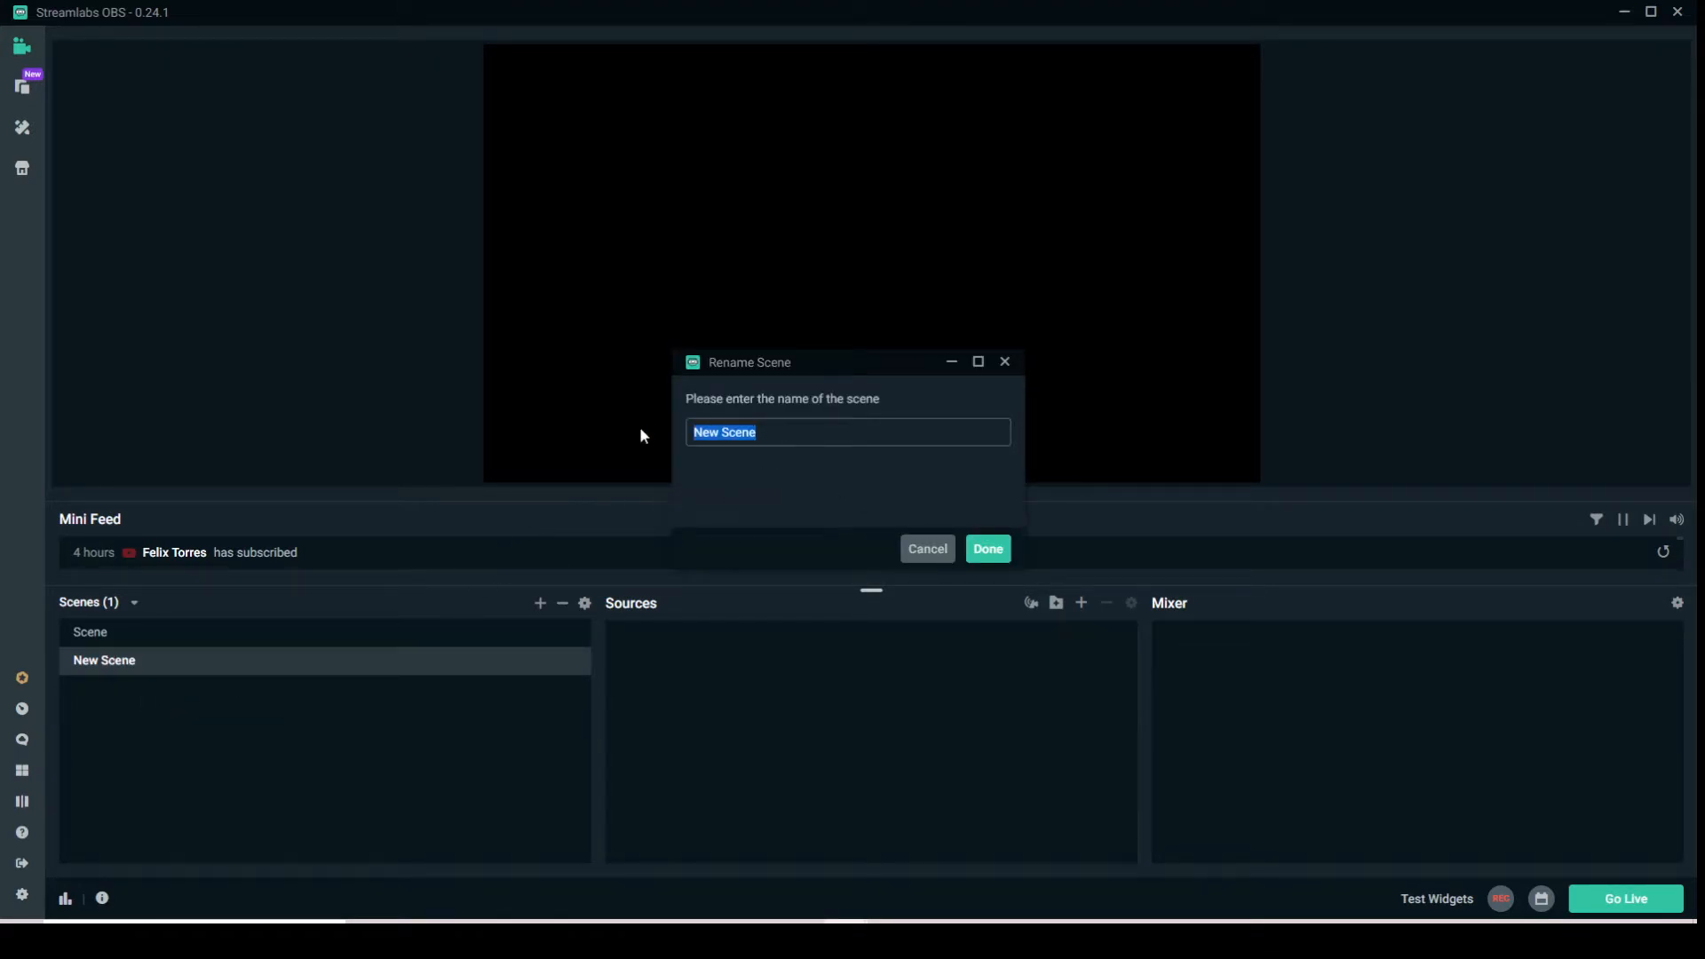
type("Golf Clash")
left_click(984, 556)
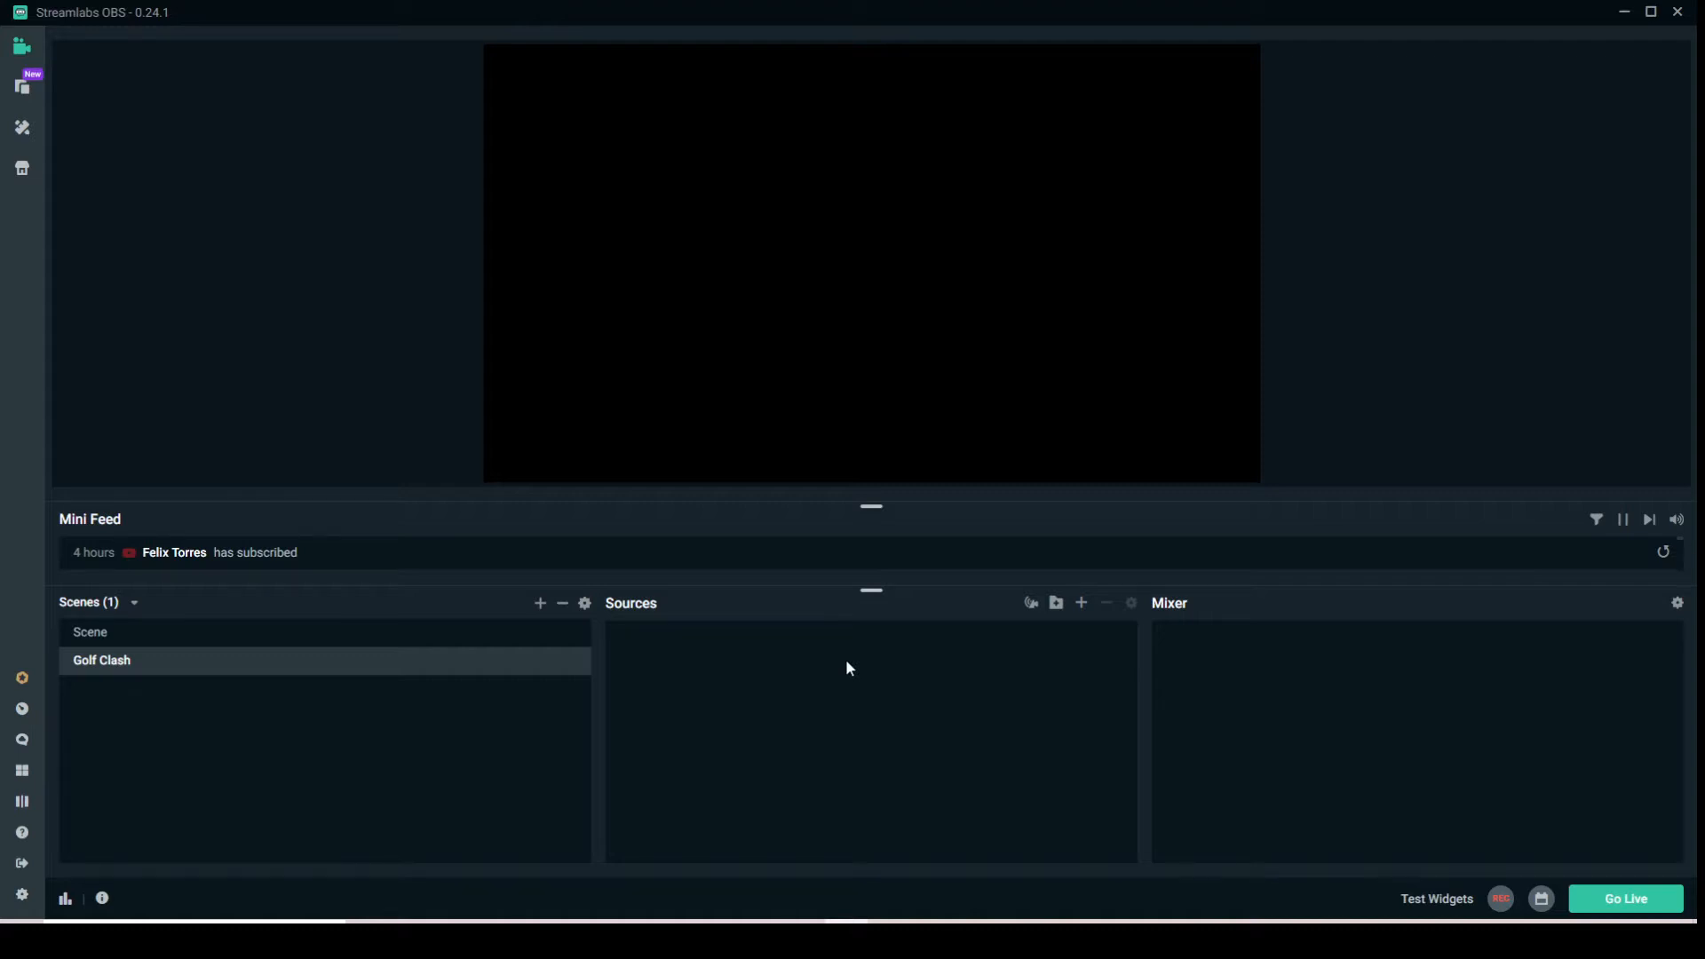
- Add a Game Capture source named Air Server to the Golf Clash scene
left_click(1084, 604)
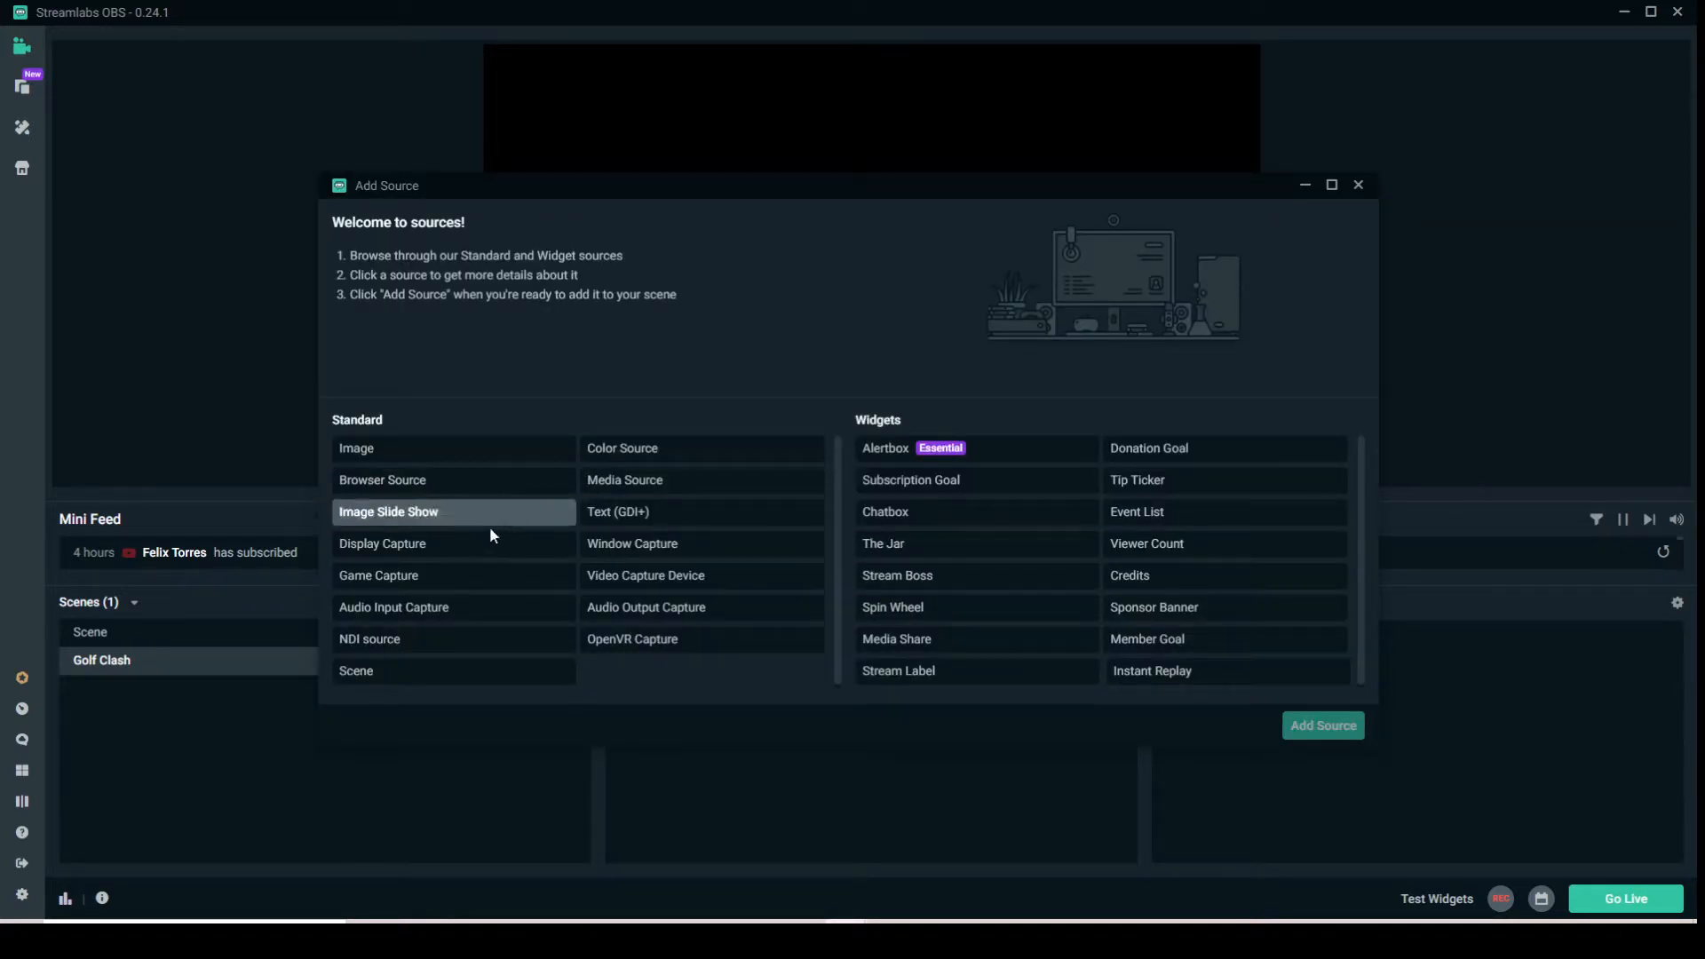
left_click(457, 579)
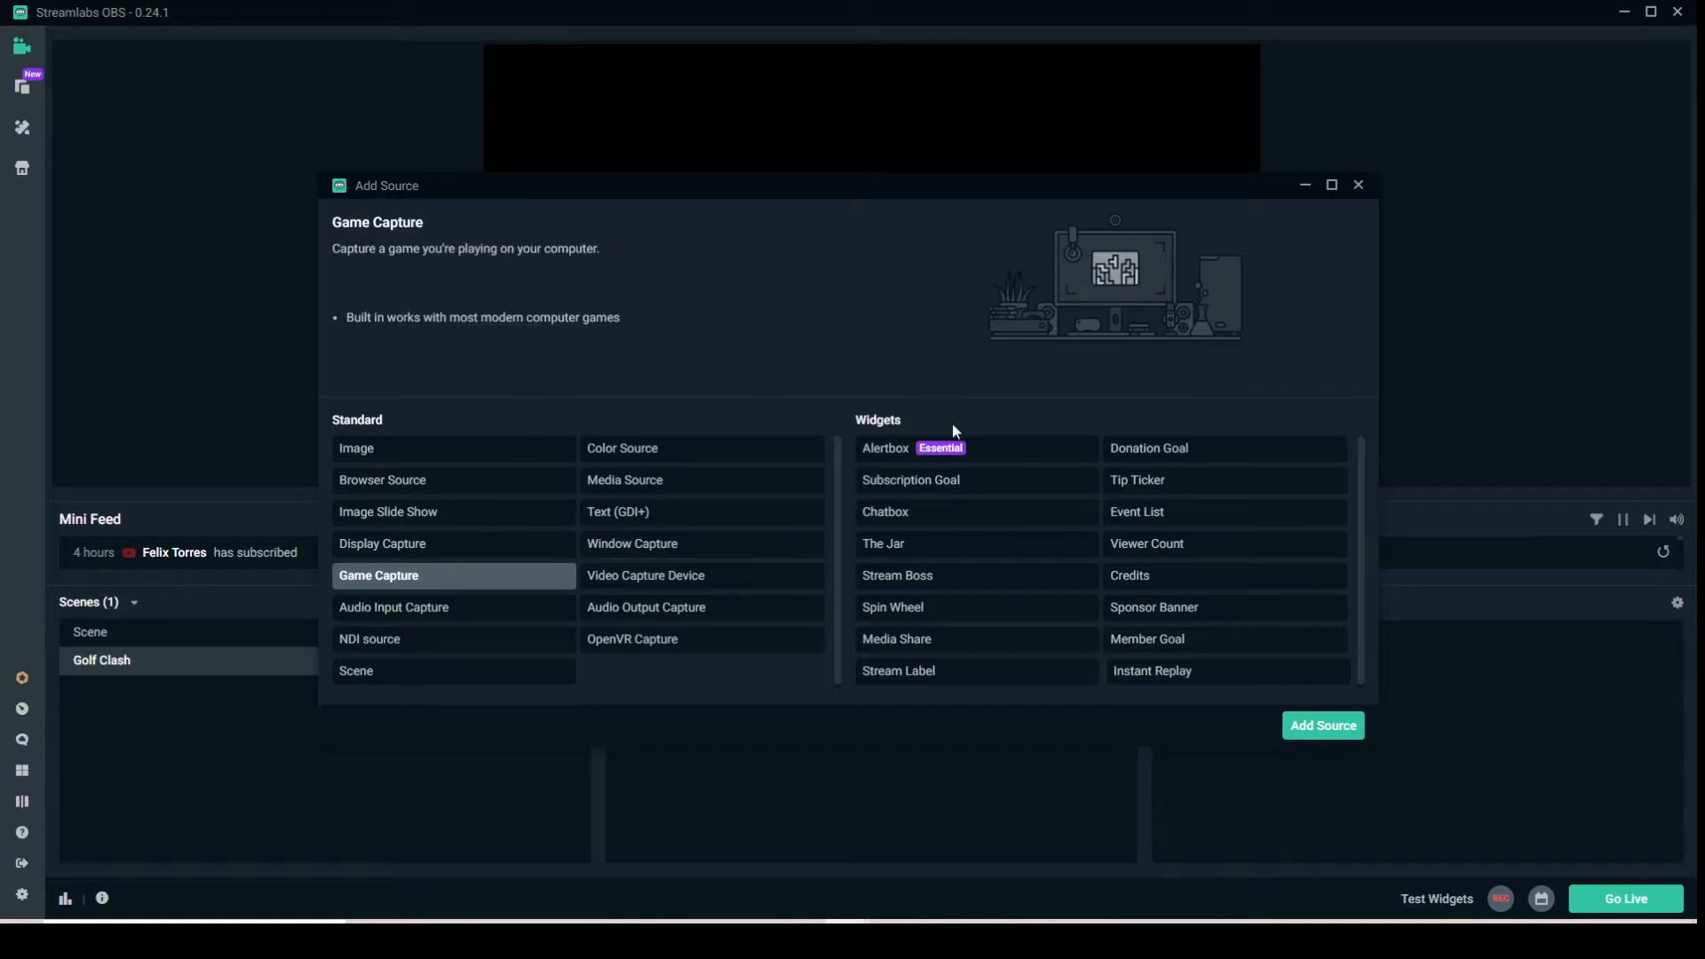
left_click(1337, 724)
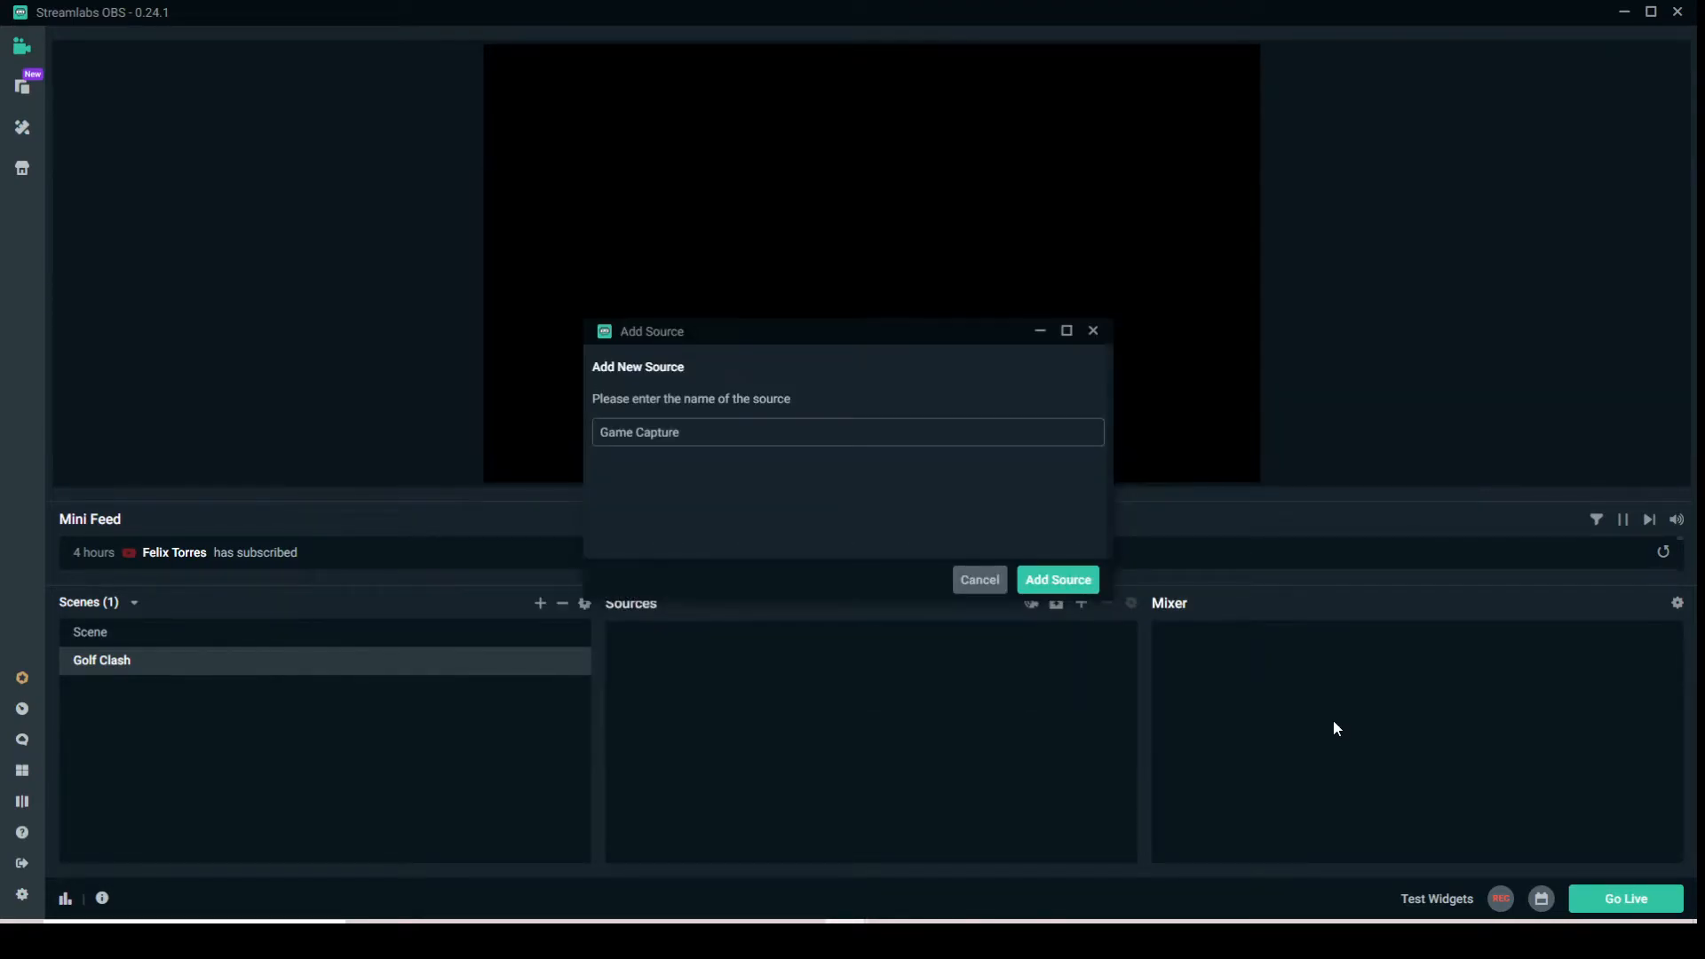
left_click_drag(756, 438, 441, 385)
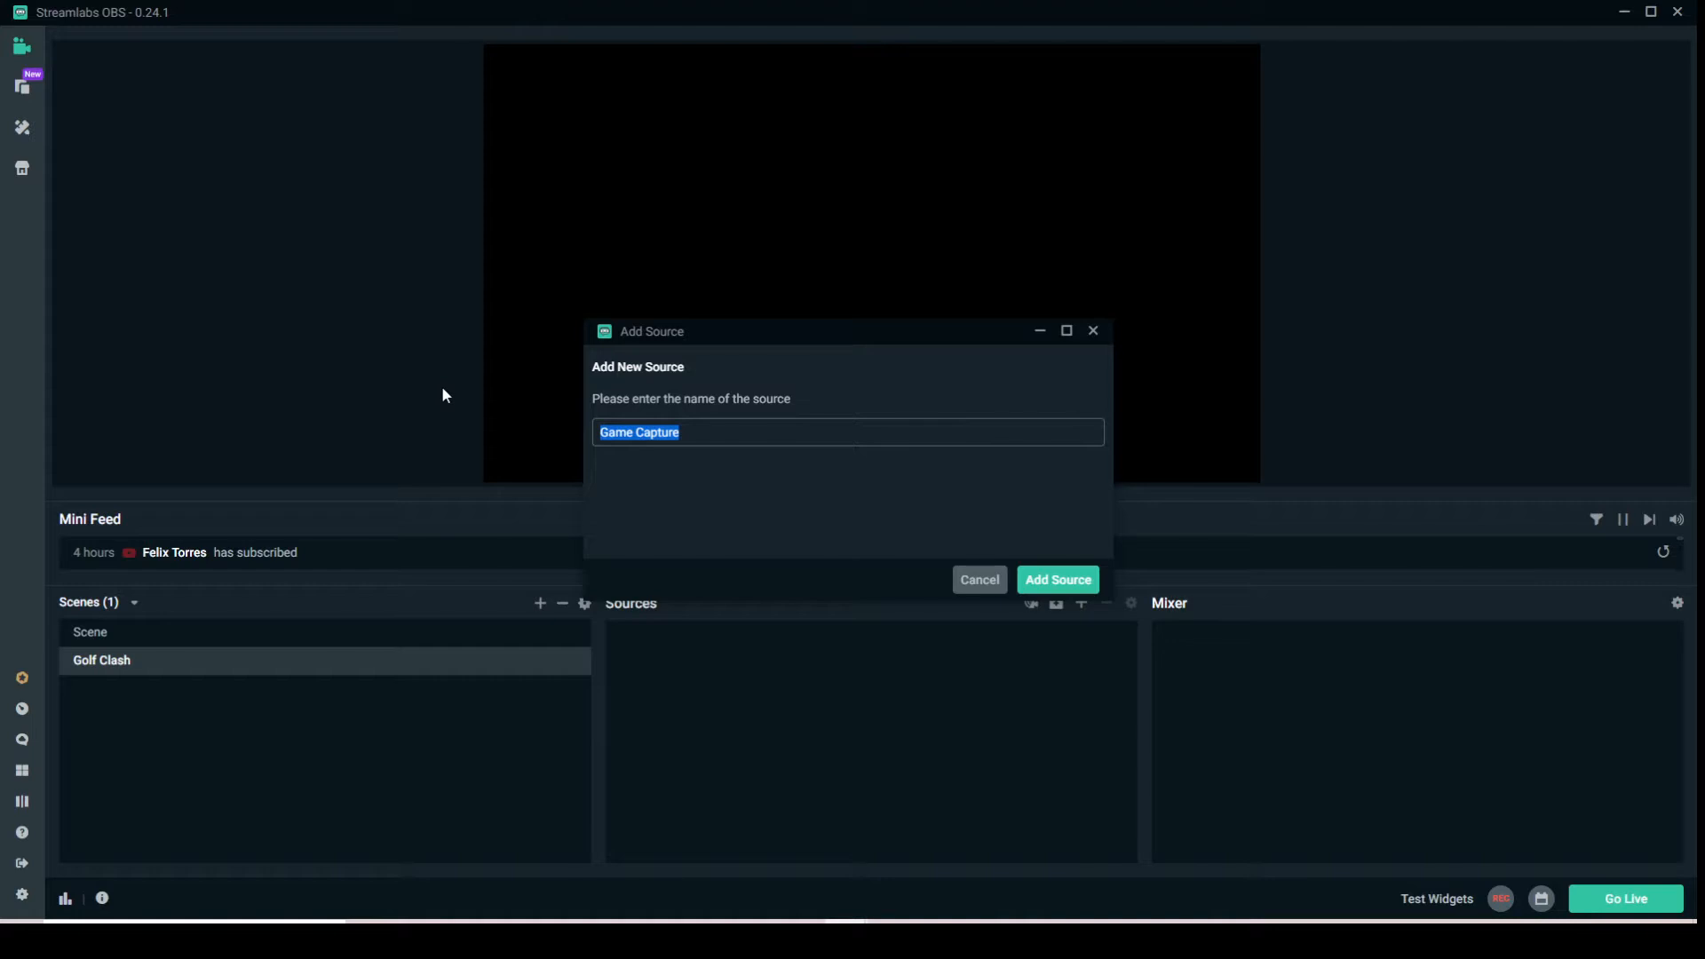
type("Air Server")
left_click(1056, 579)
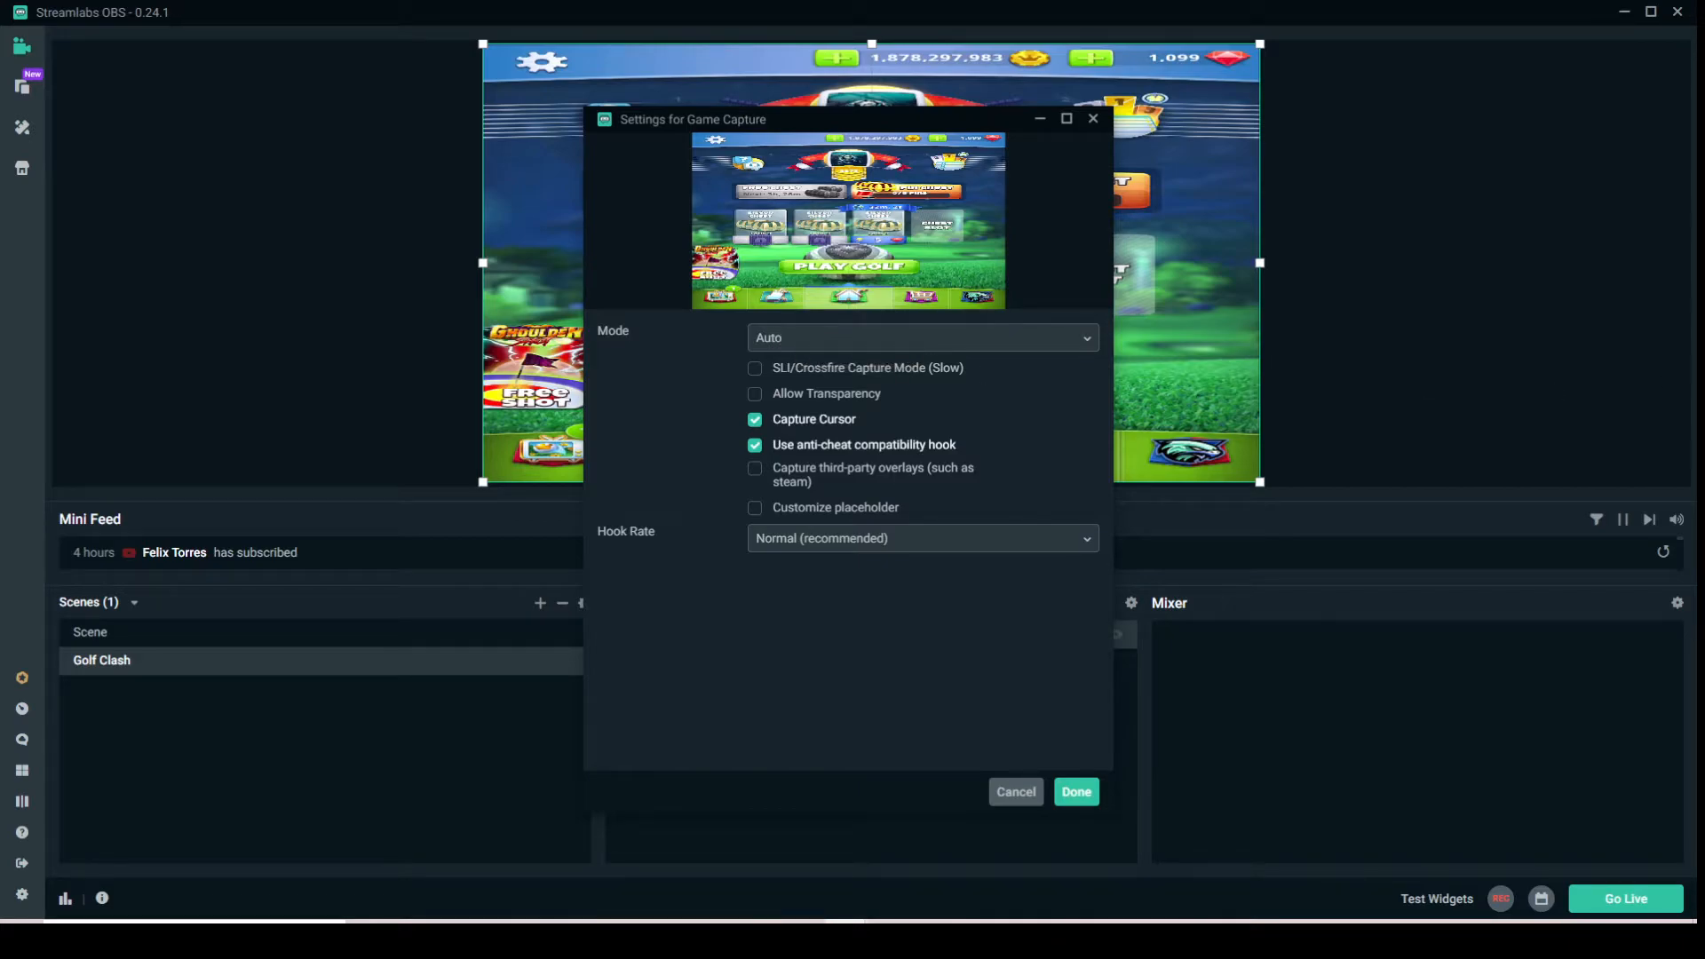
- Set the game capture to capture the specific window [AirServer.exe]: AirServer® Universal (x64) and finish its settings
left_click(841, 346)
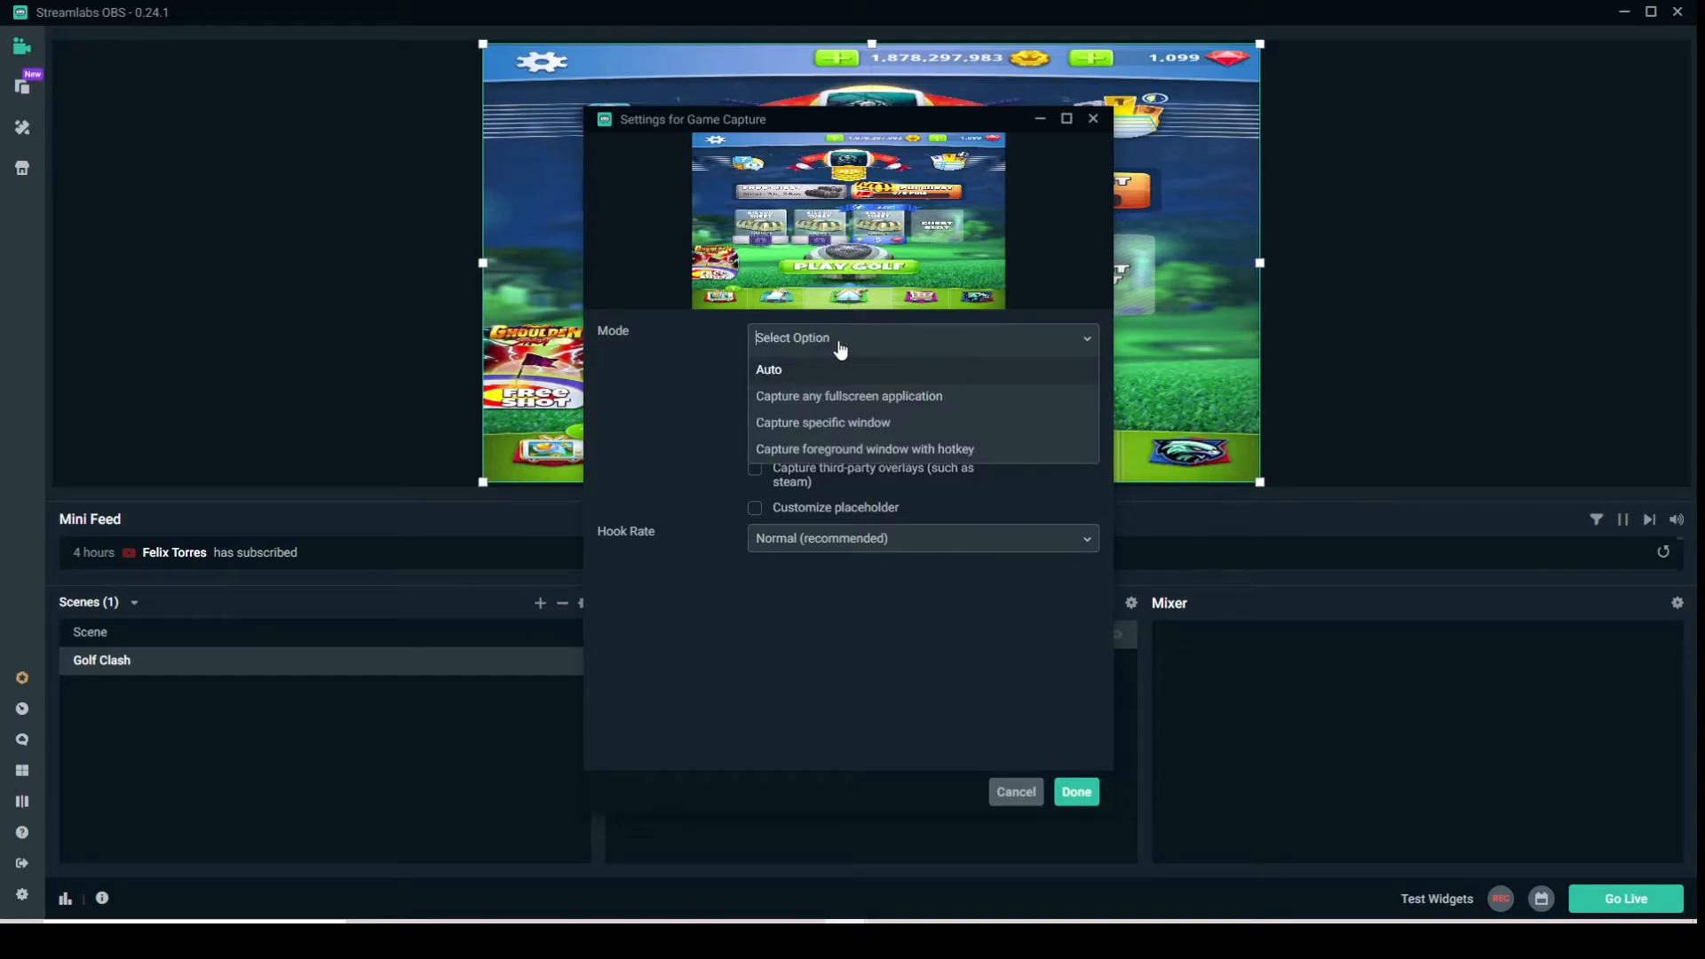
left_click(844, 426)
left_click(997, 382)
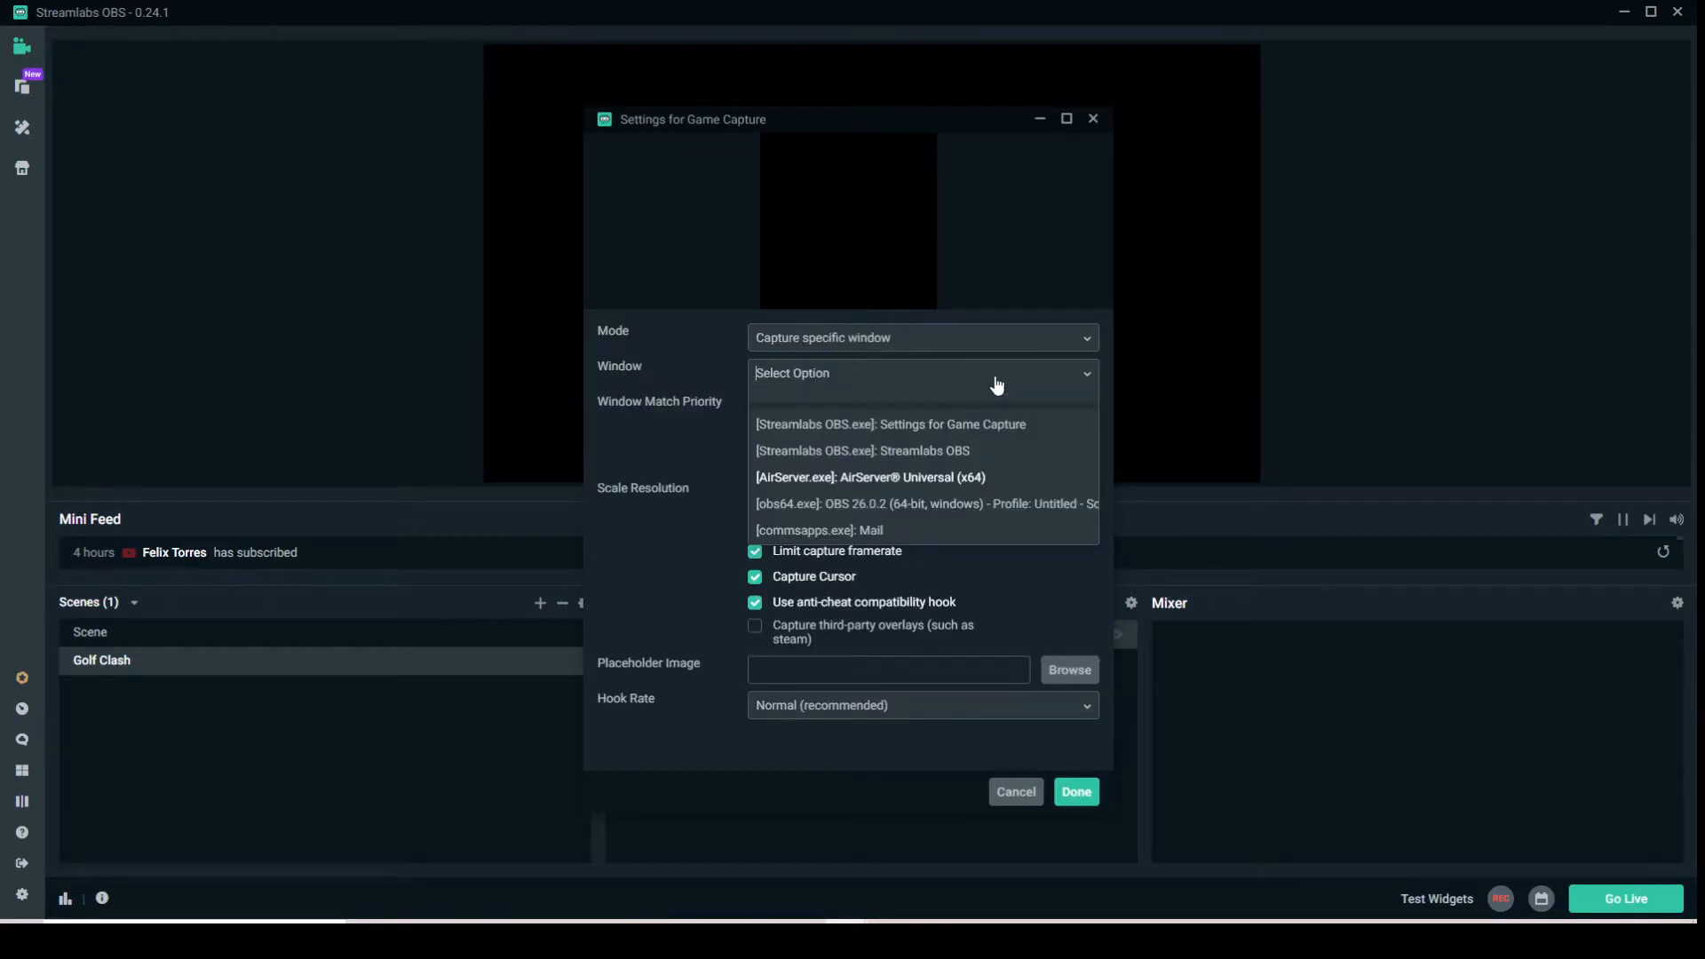
left_click(888, 477)
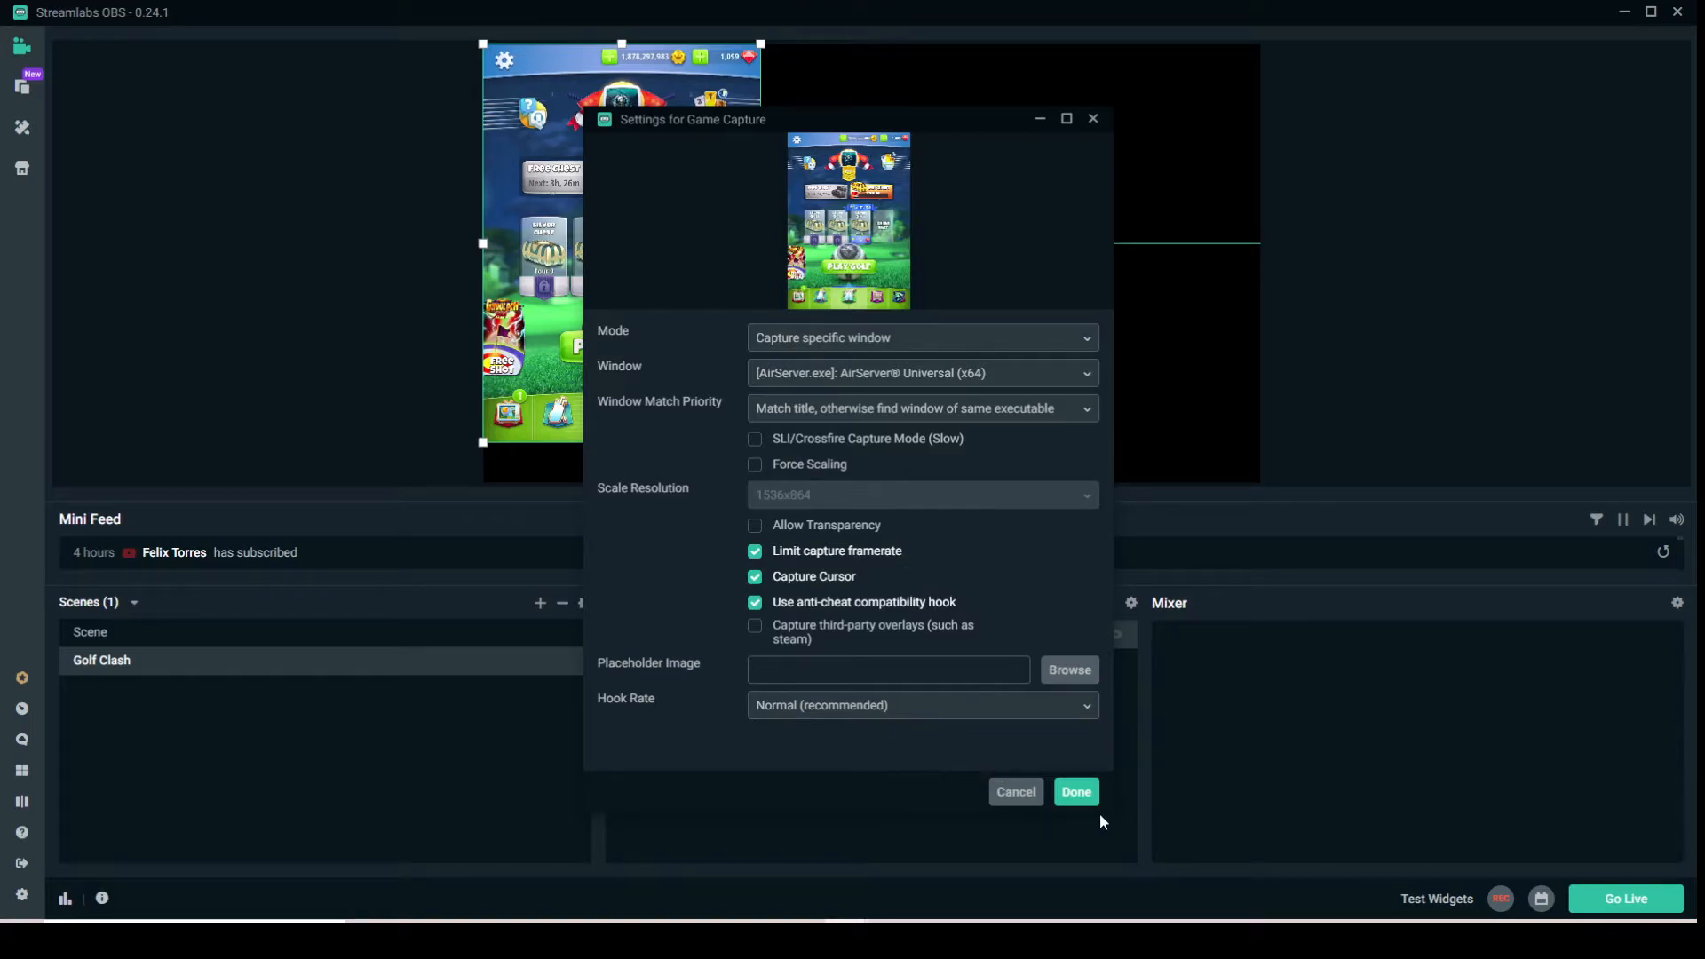
left_click(1077, 792)
- Enlarge the Air Server capture to fill the canvas height and place it near the centre with side margins of about 585 and 561 px
left_click_drag(670, 248, 763, 248)
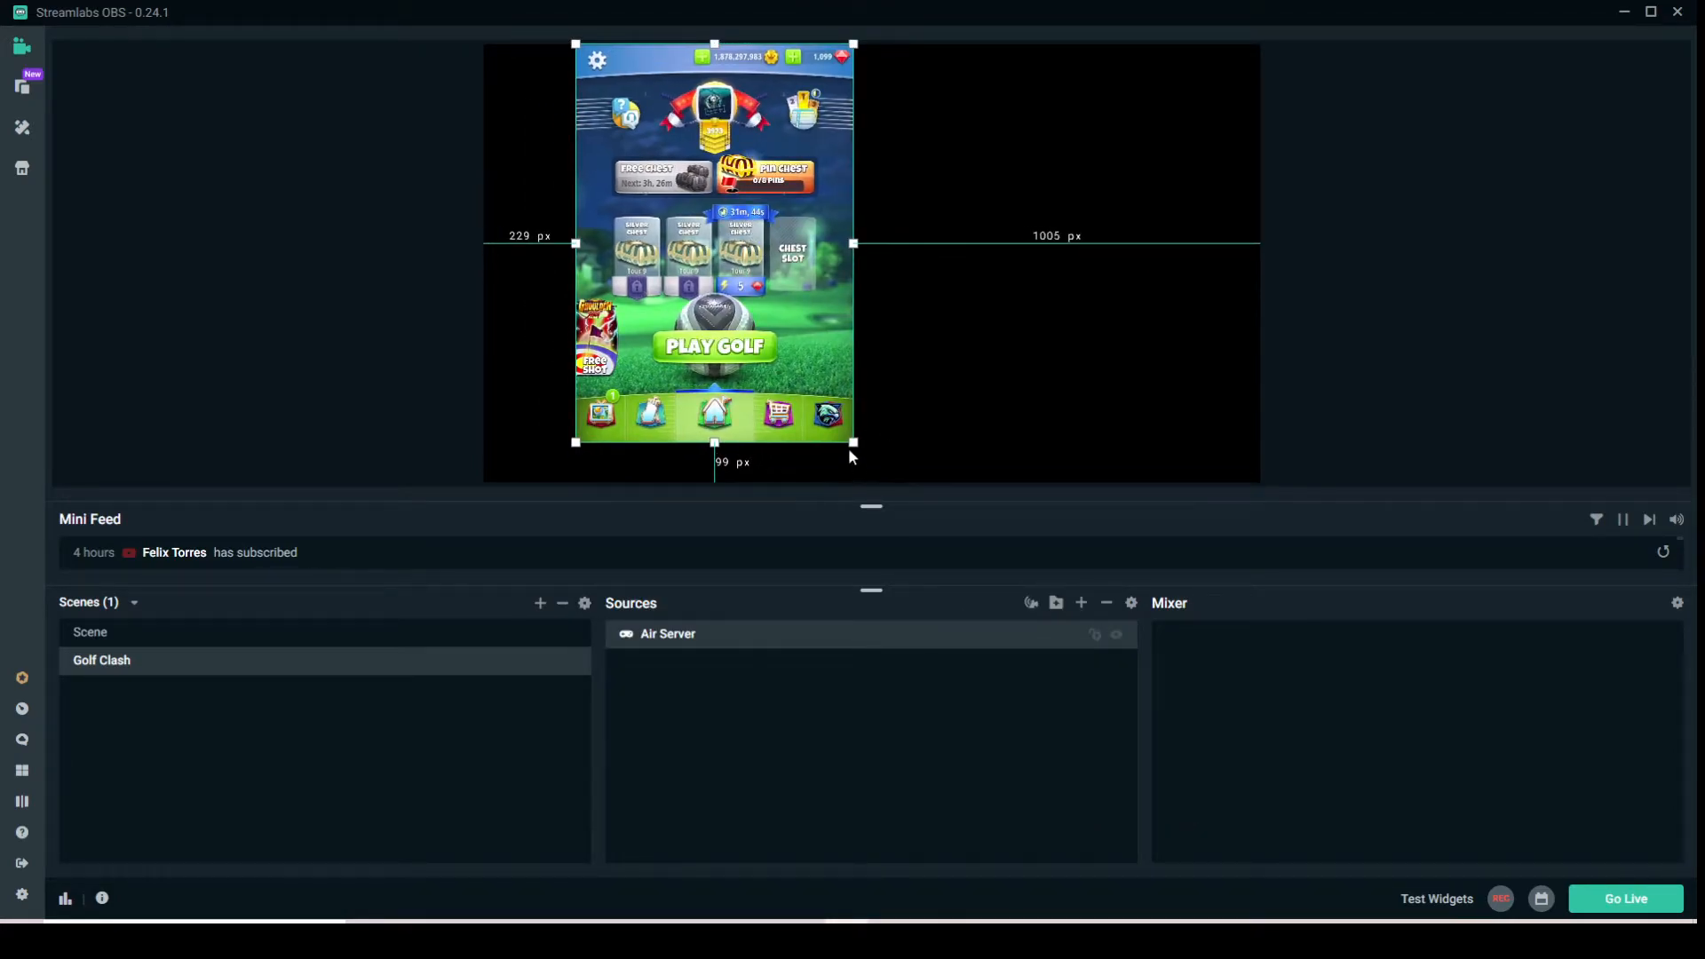
left_click_drag(854, 442, 890, 452)
left_click_drag(710, 294, 857, 300)
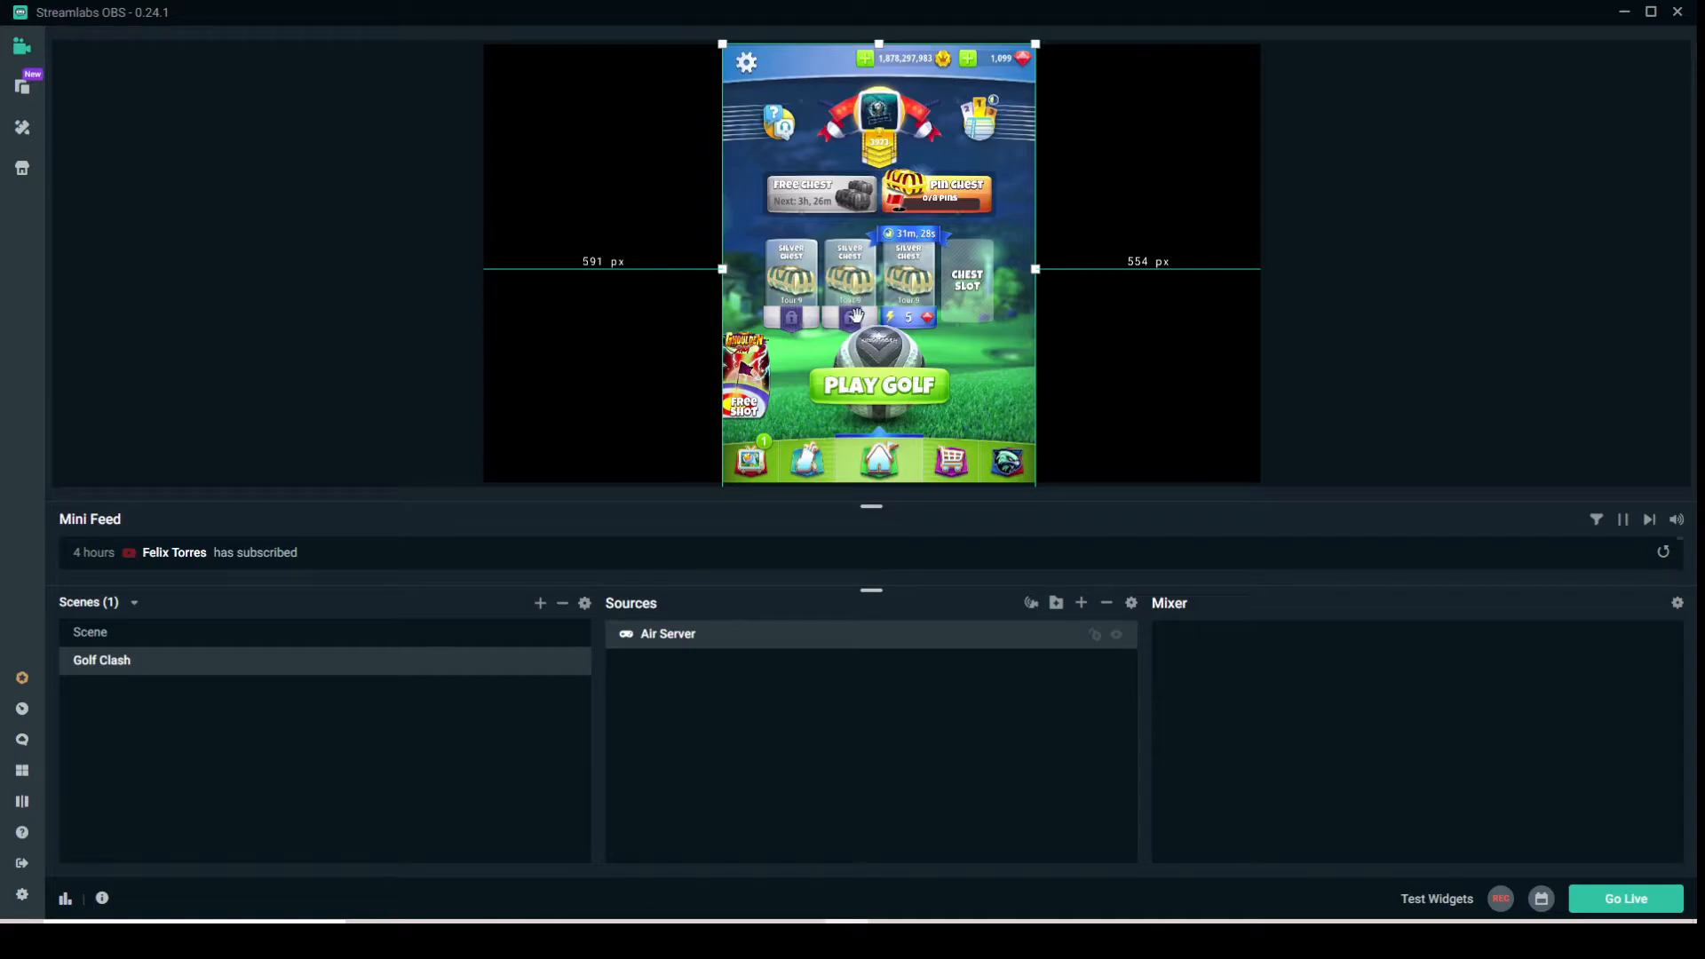
left_click_drag(929, 329, 926, 328)
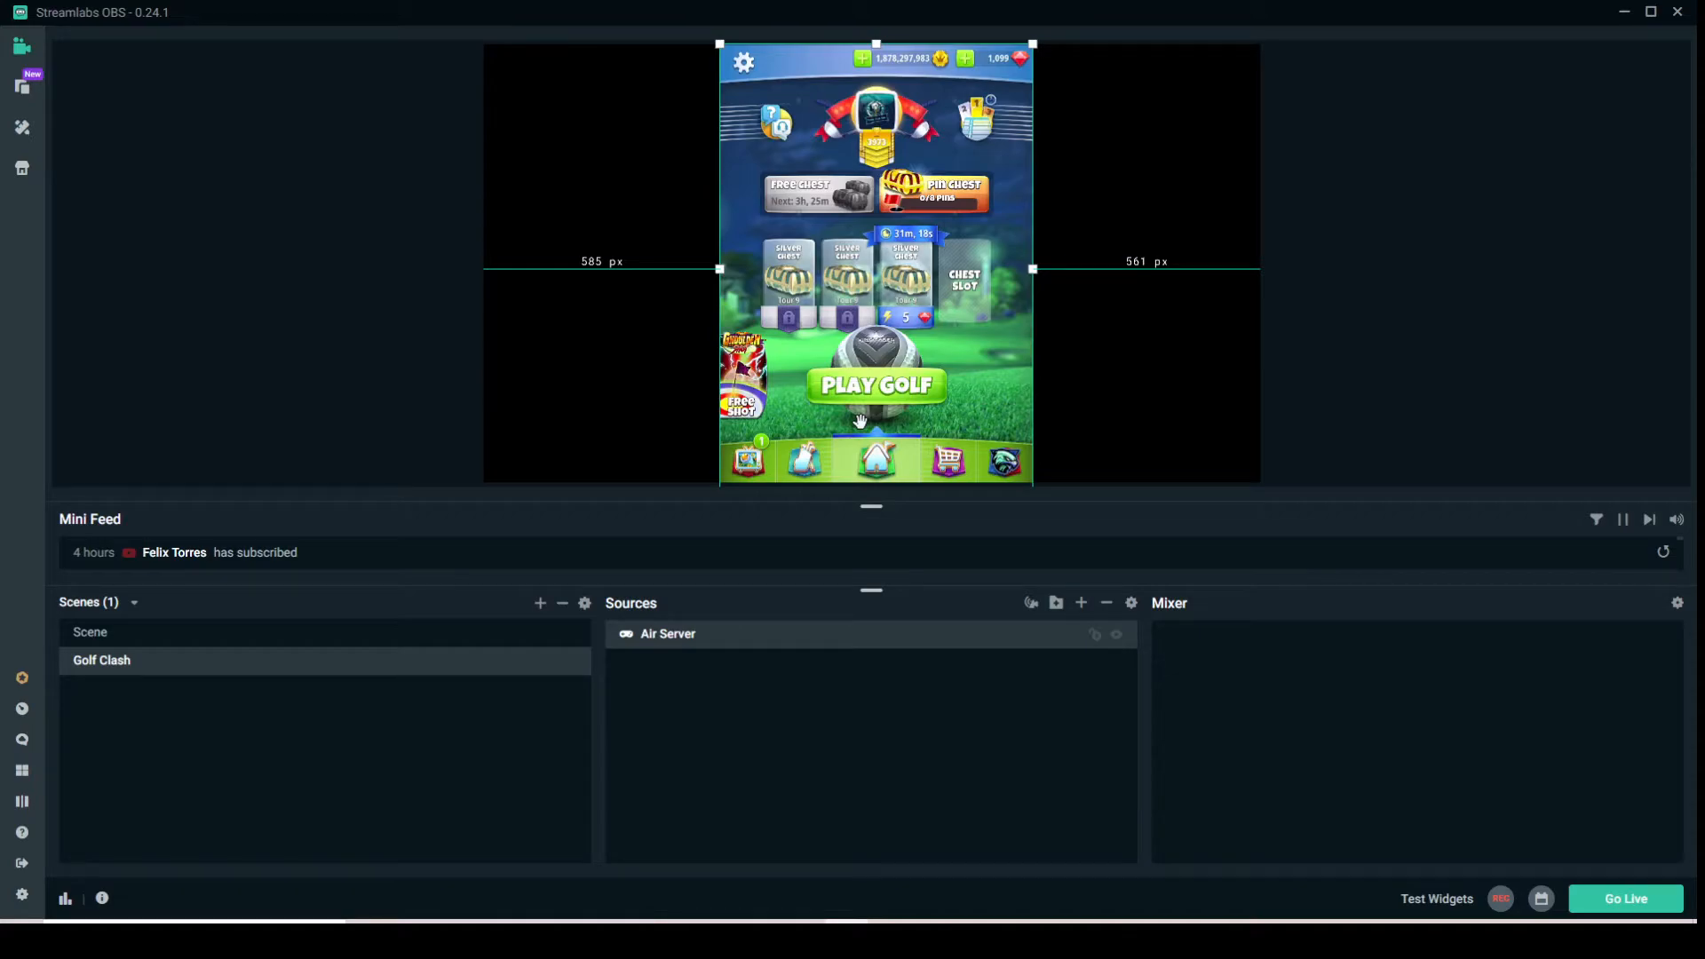
- Nudge the Air Server capture until it is horizontally centred with margins of about 574 and 572 px, and deselect it
key("Right")
key("Right")
key("Right")
key("Right")
key("Right")
key("Right")
key("Right")
key("Right")
key("Right")
key("Right")
key("Right")
key("Right")
key("Right")
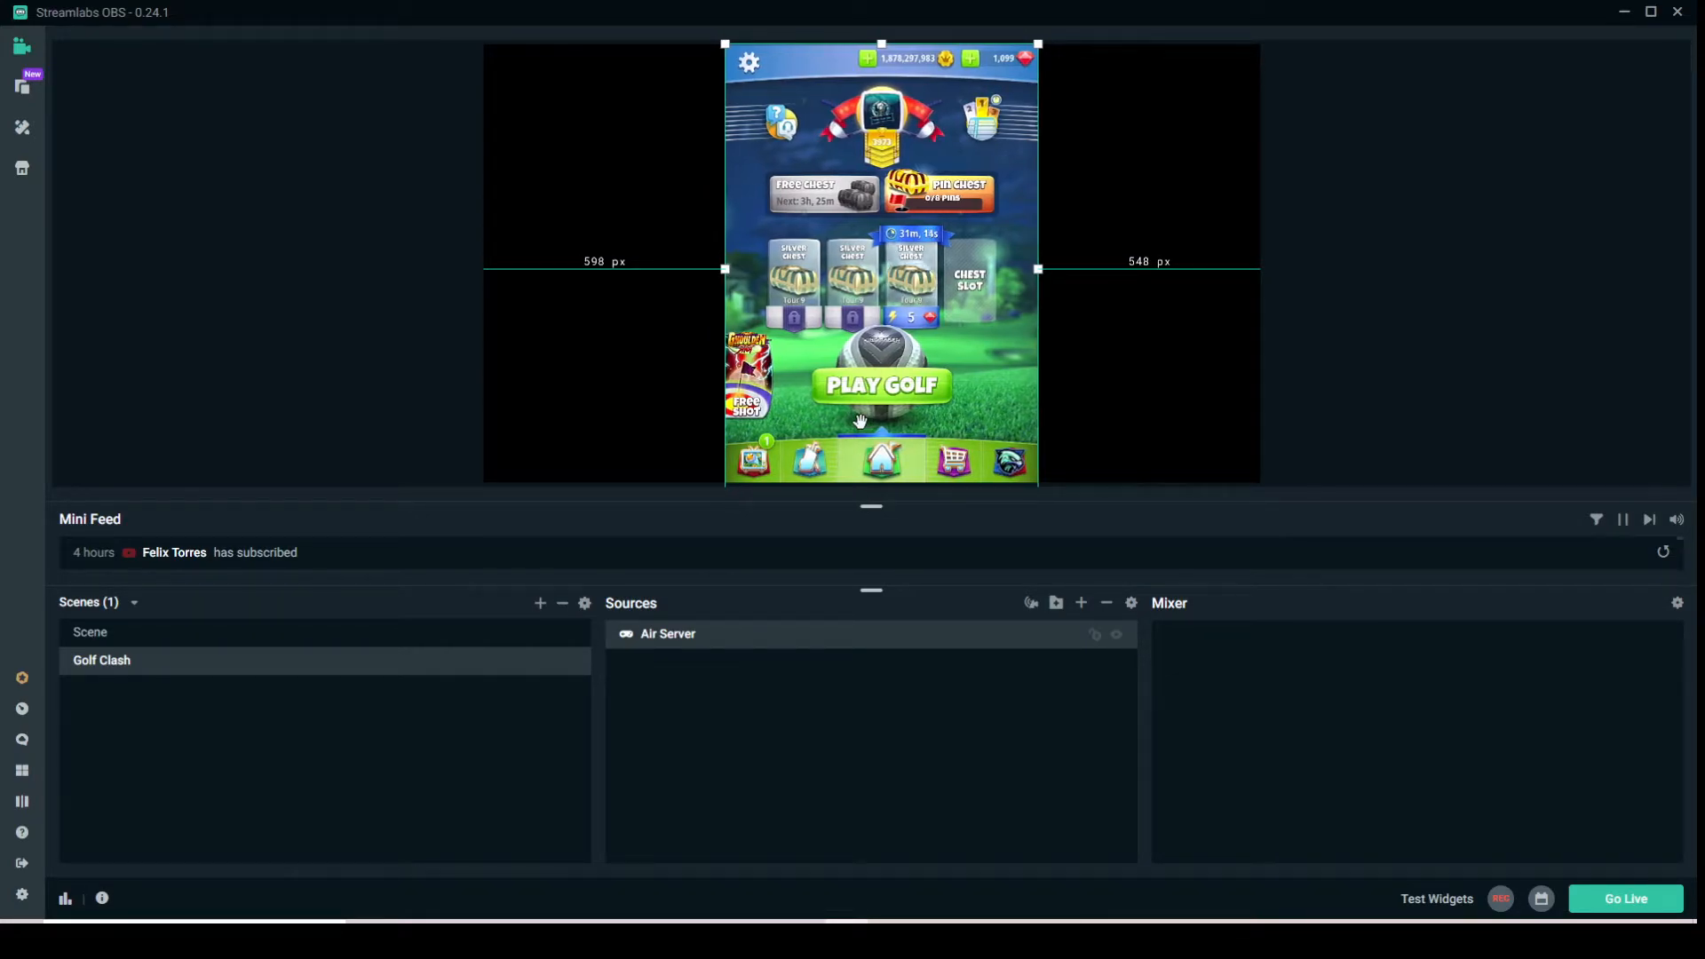
key("Left")
key("Left")
key("Left")
key("Left")
key("Left")
key("Left")
key("Left")
key("Left")
key("Left")
key("Left")
key("Left")
key("Left")
key("Left")
key("Left")
key("Left")
key("Left")
key("Left")
key("Left")
key("Left")
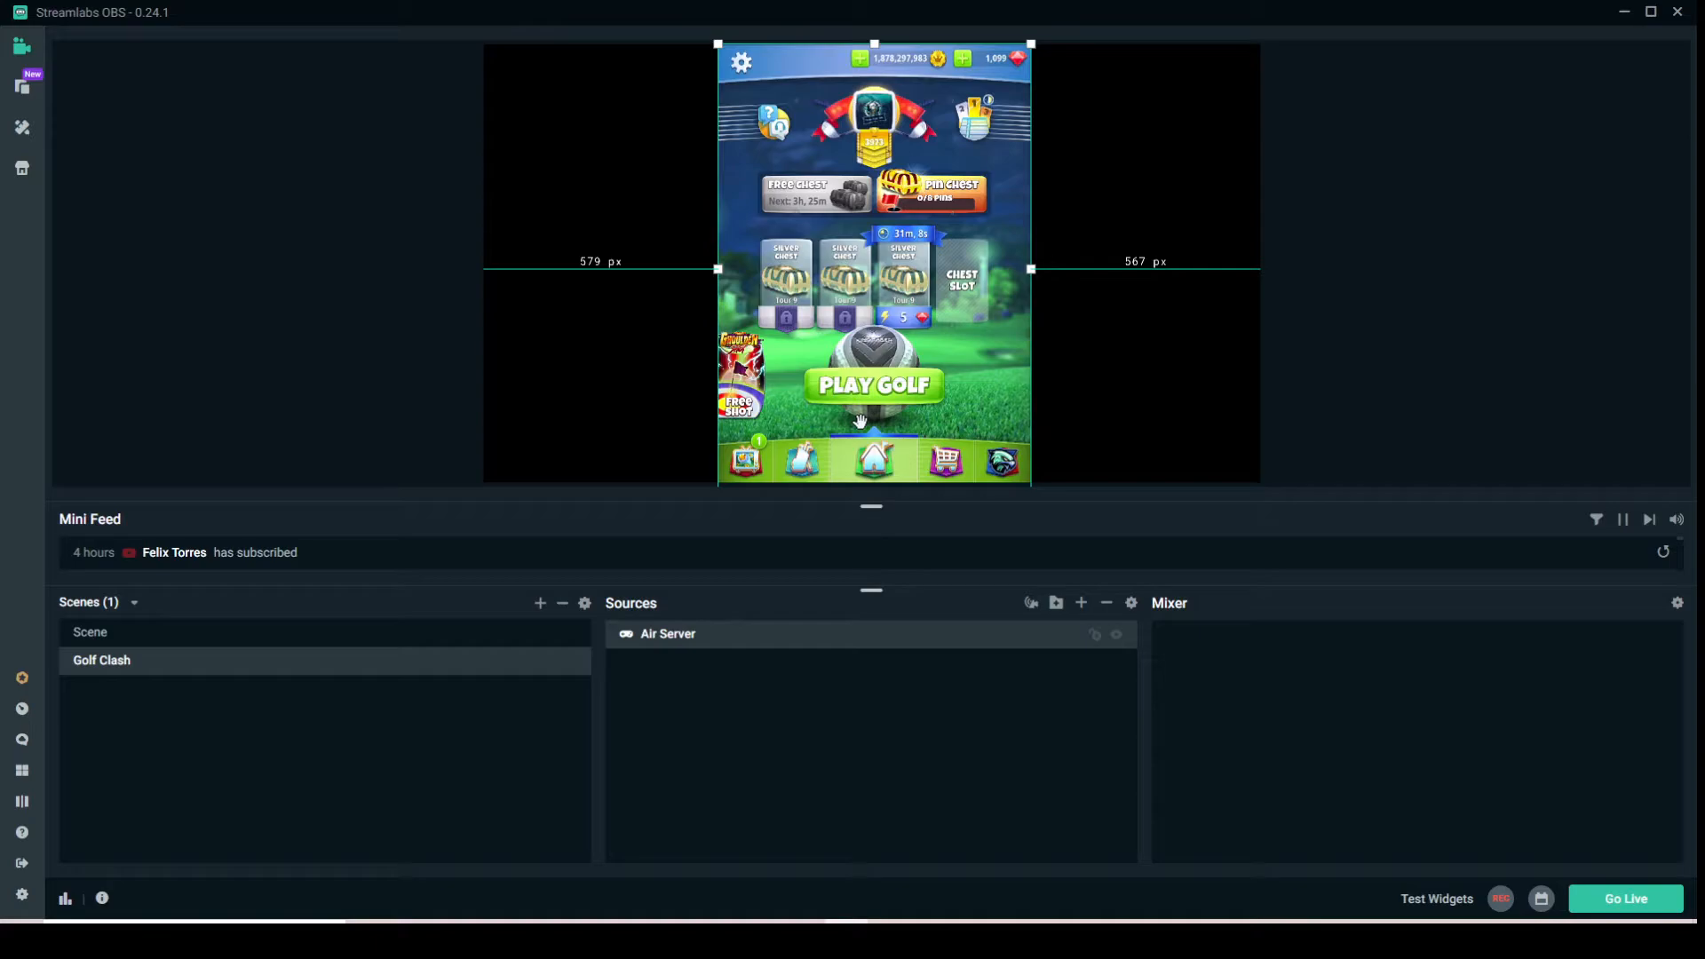
key("Left")
key("Left")
key("Left")
key("Left")
key("Left")
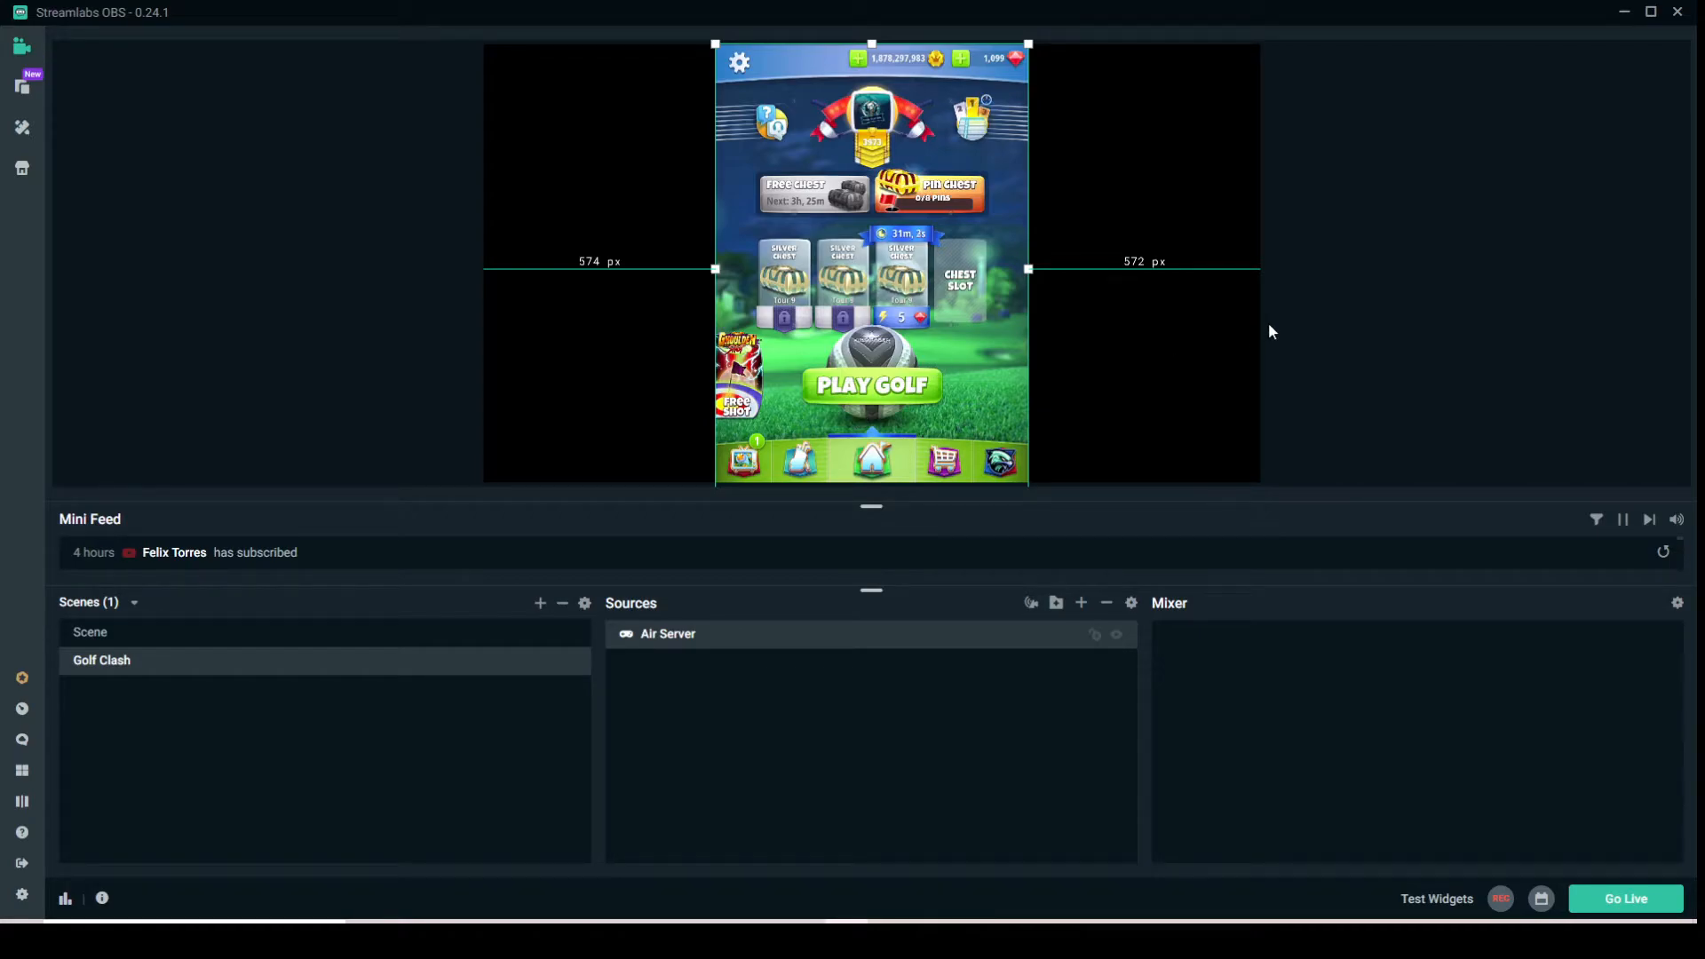
left_click(1187, 318)
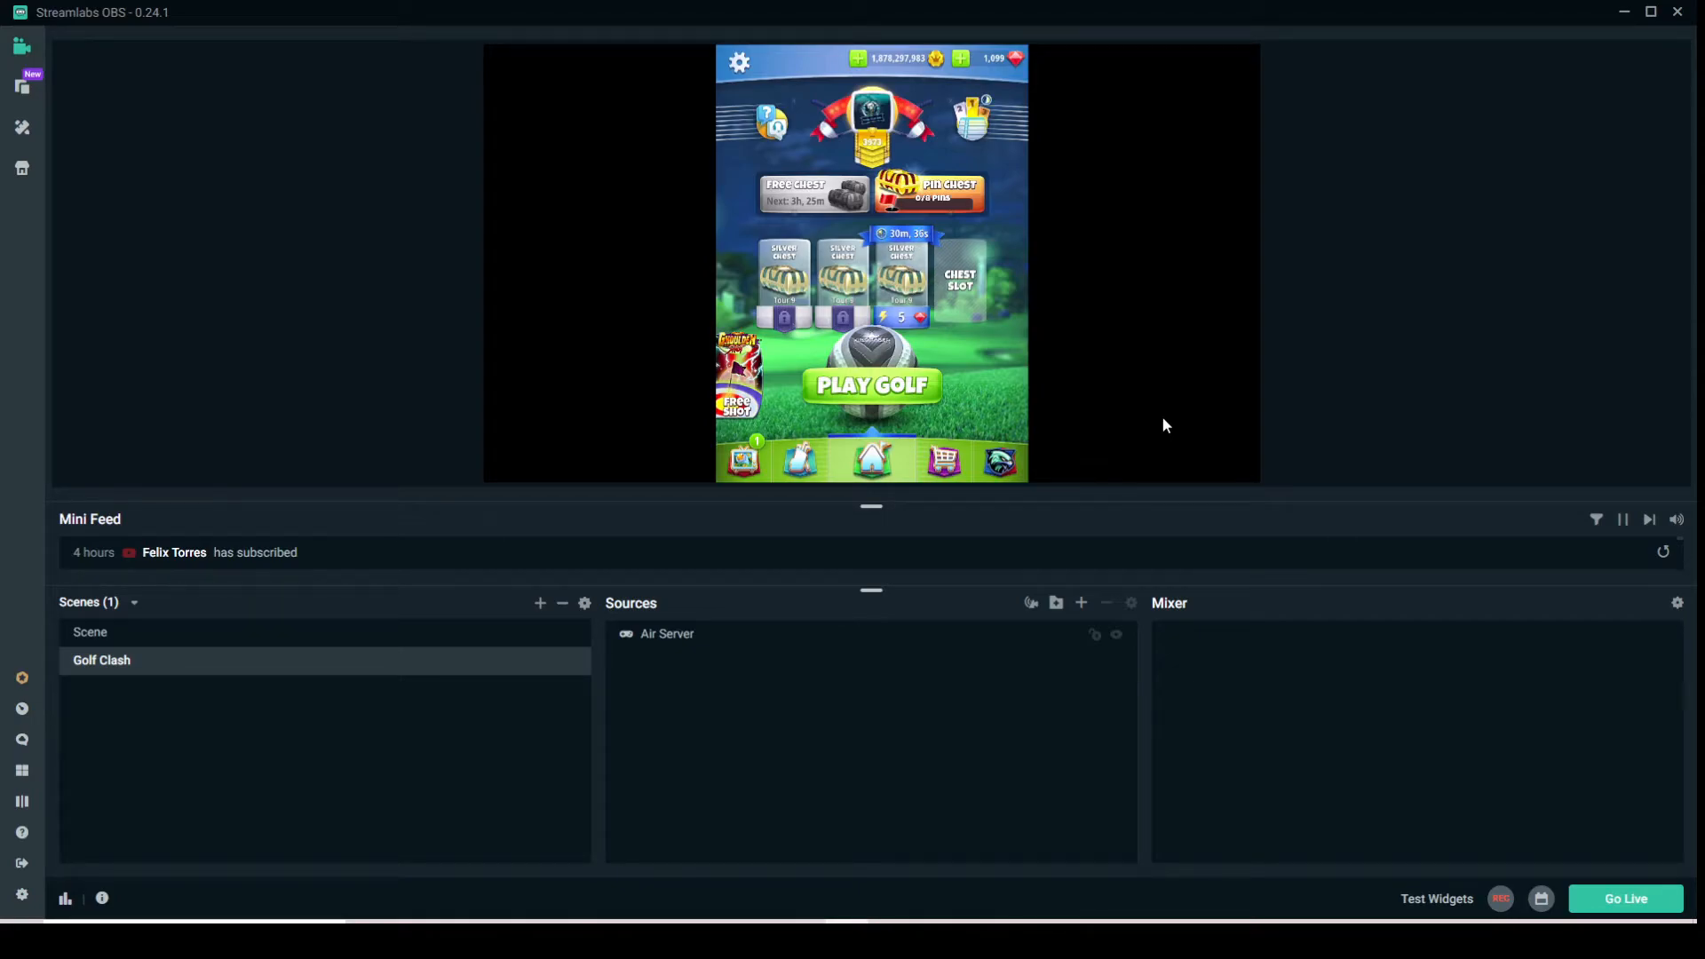
- Lock the Air Server source in place and try selecting the capture on the canvas to test the lock
left_click(666, 644)
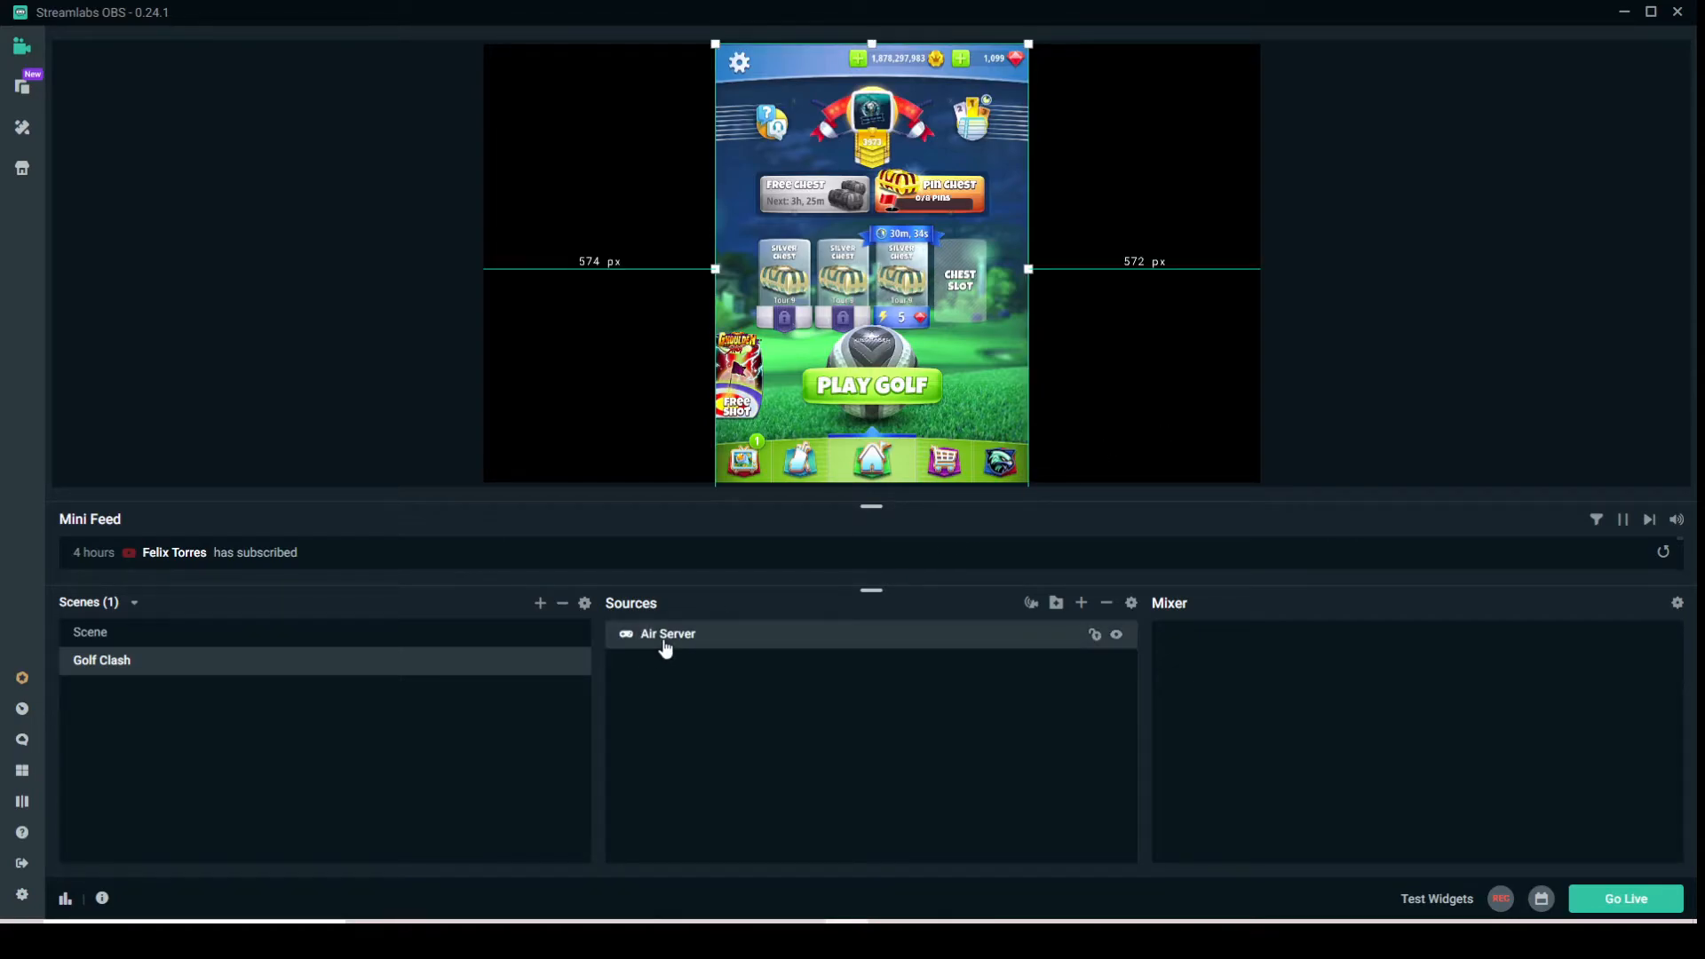
left_click(1098, 638)
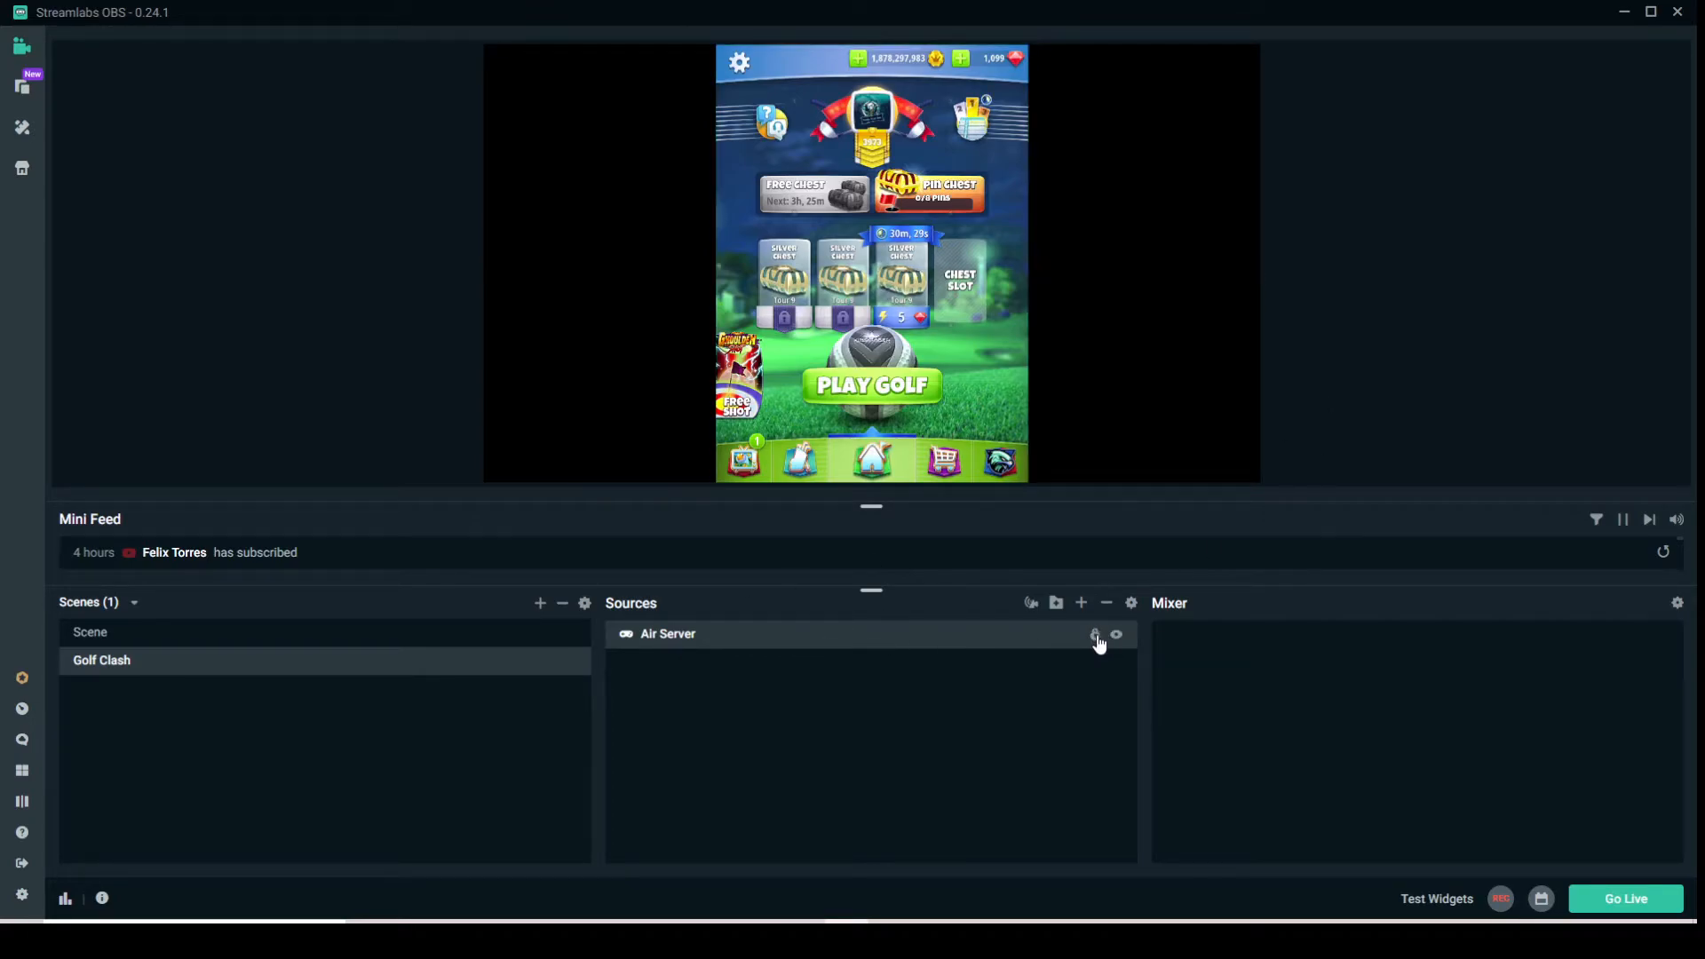
left_click(858, 215)
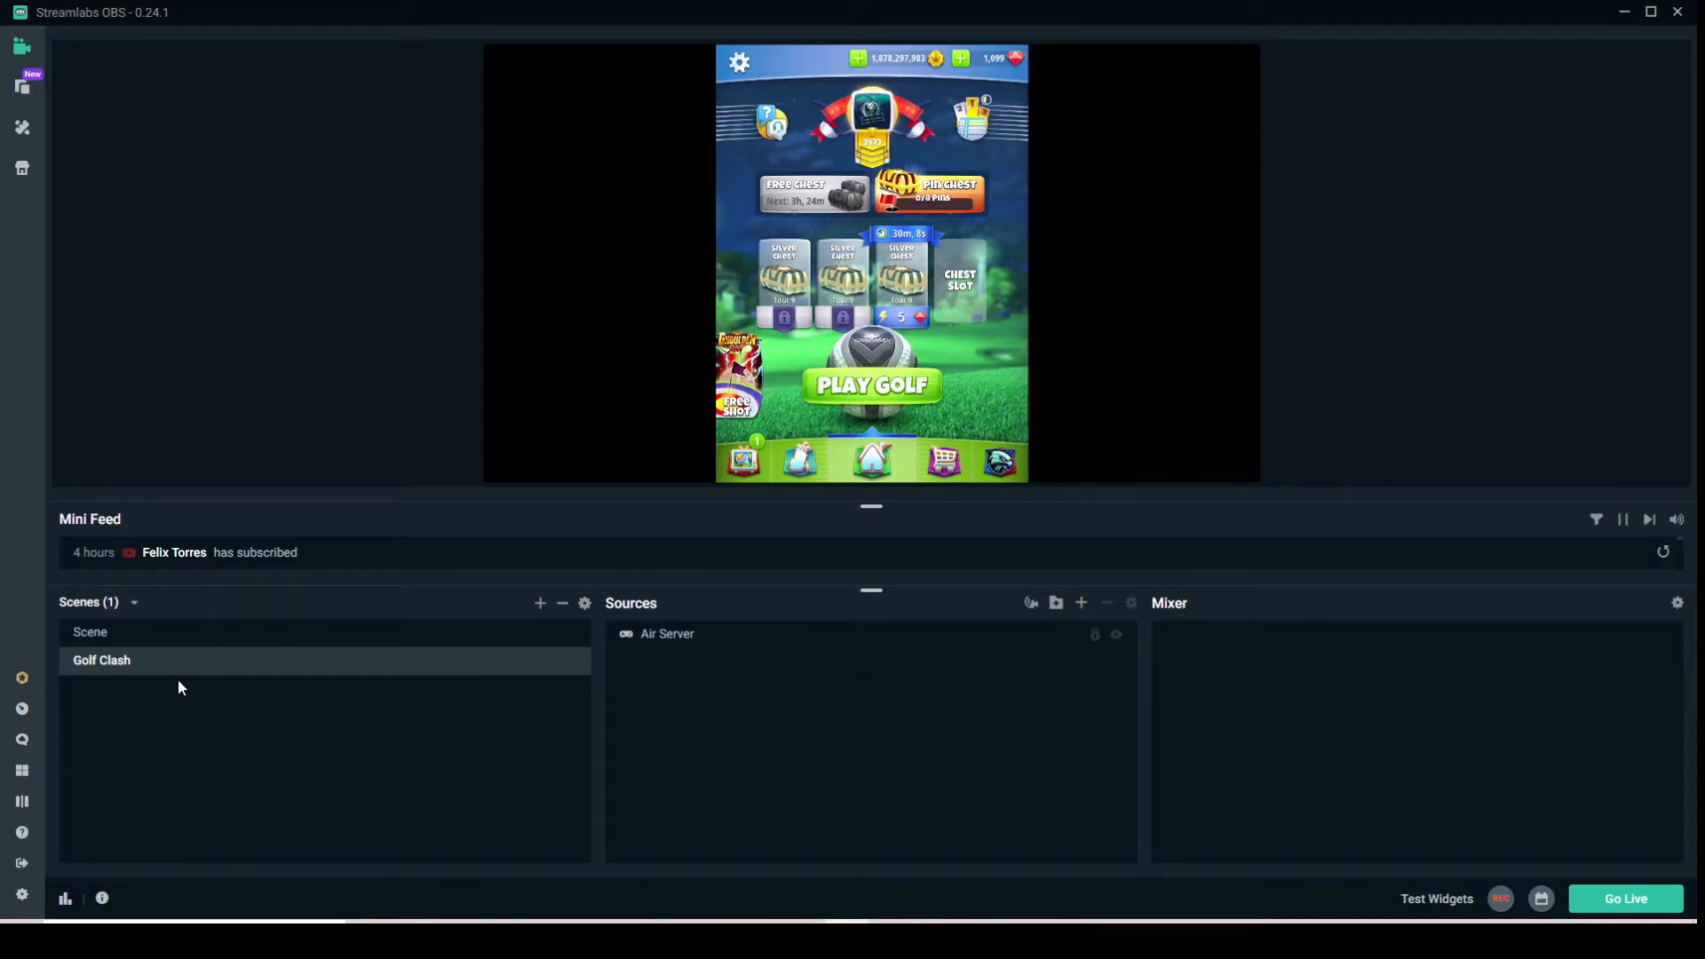
- Add a new Audio Output Capture source named Stream Audio instead of reusing the existing one
left_click(1082, 604)
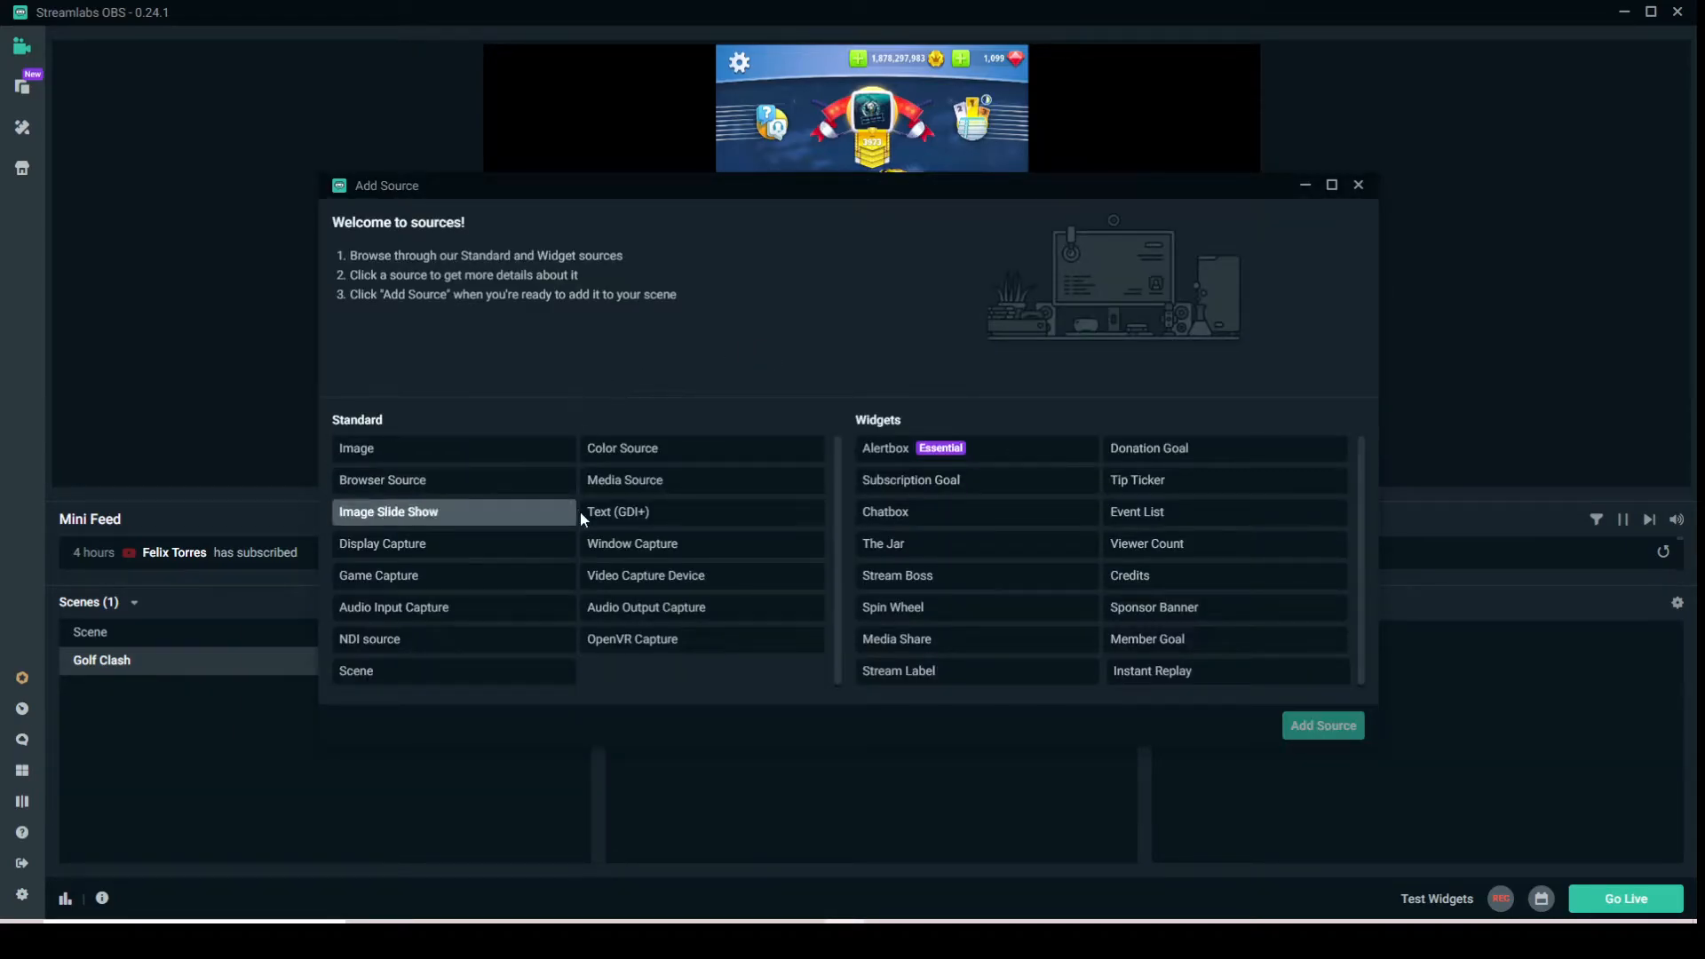
left_click(622, 611)
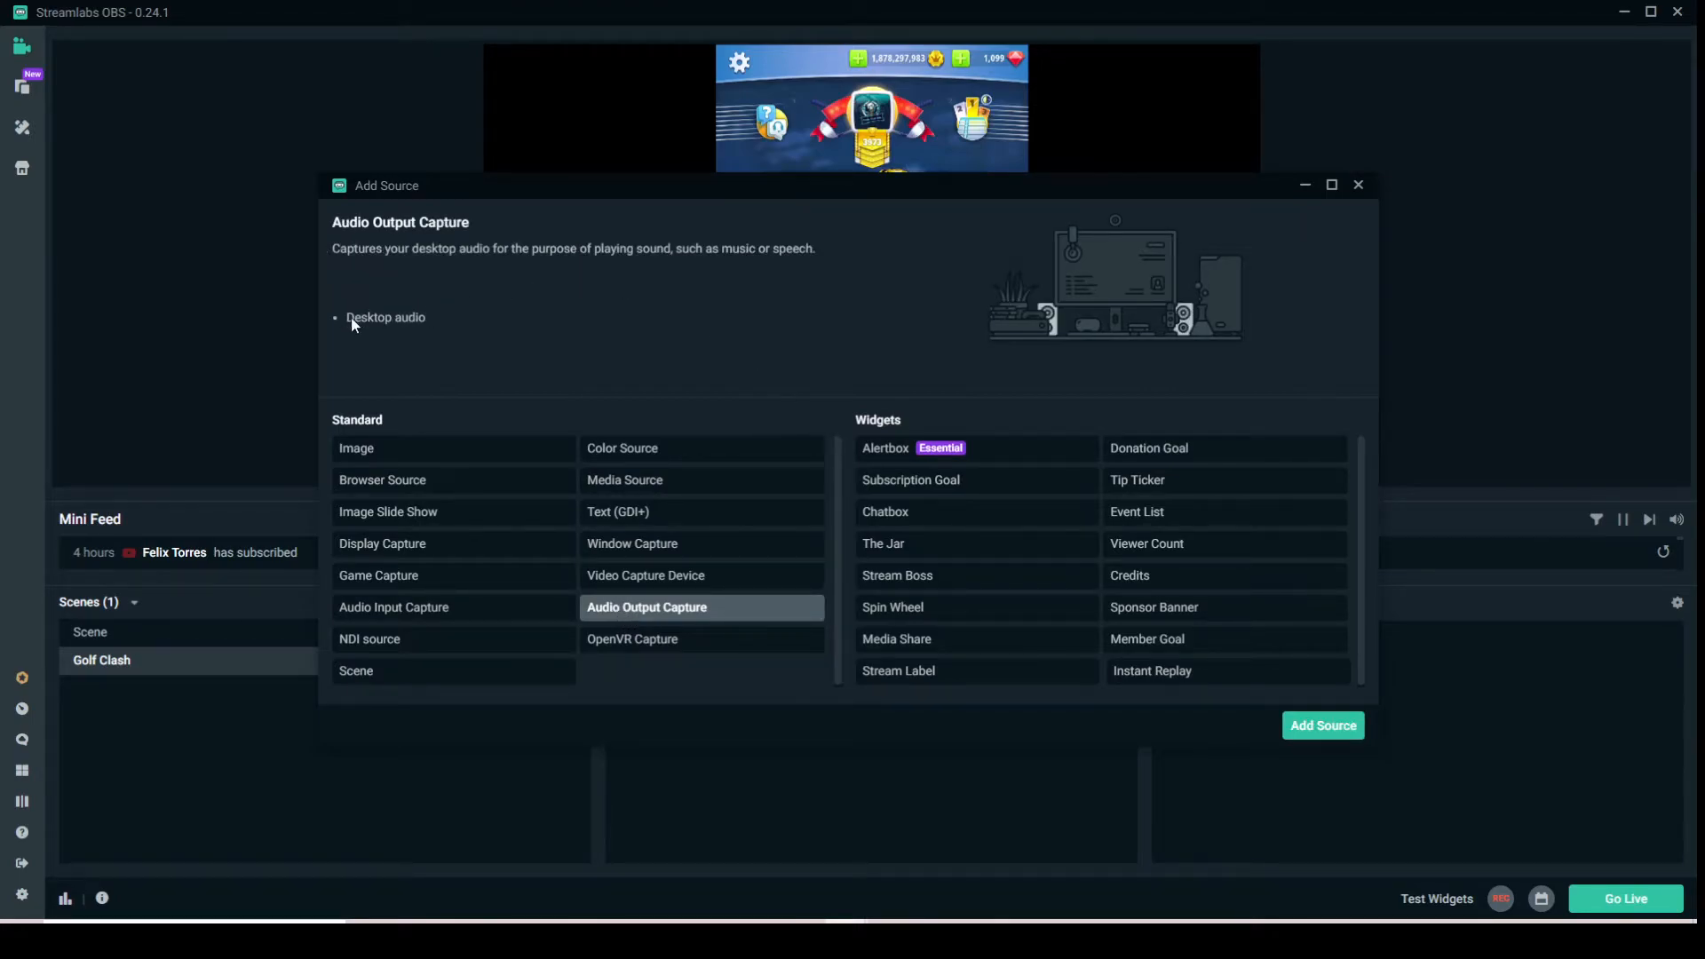
left_click(1323, 726)
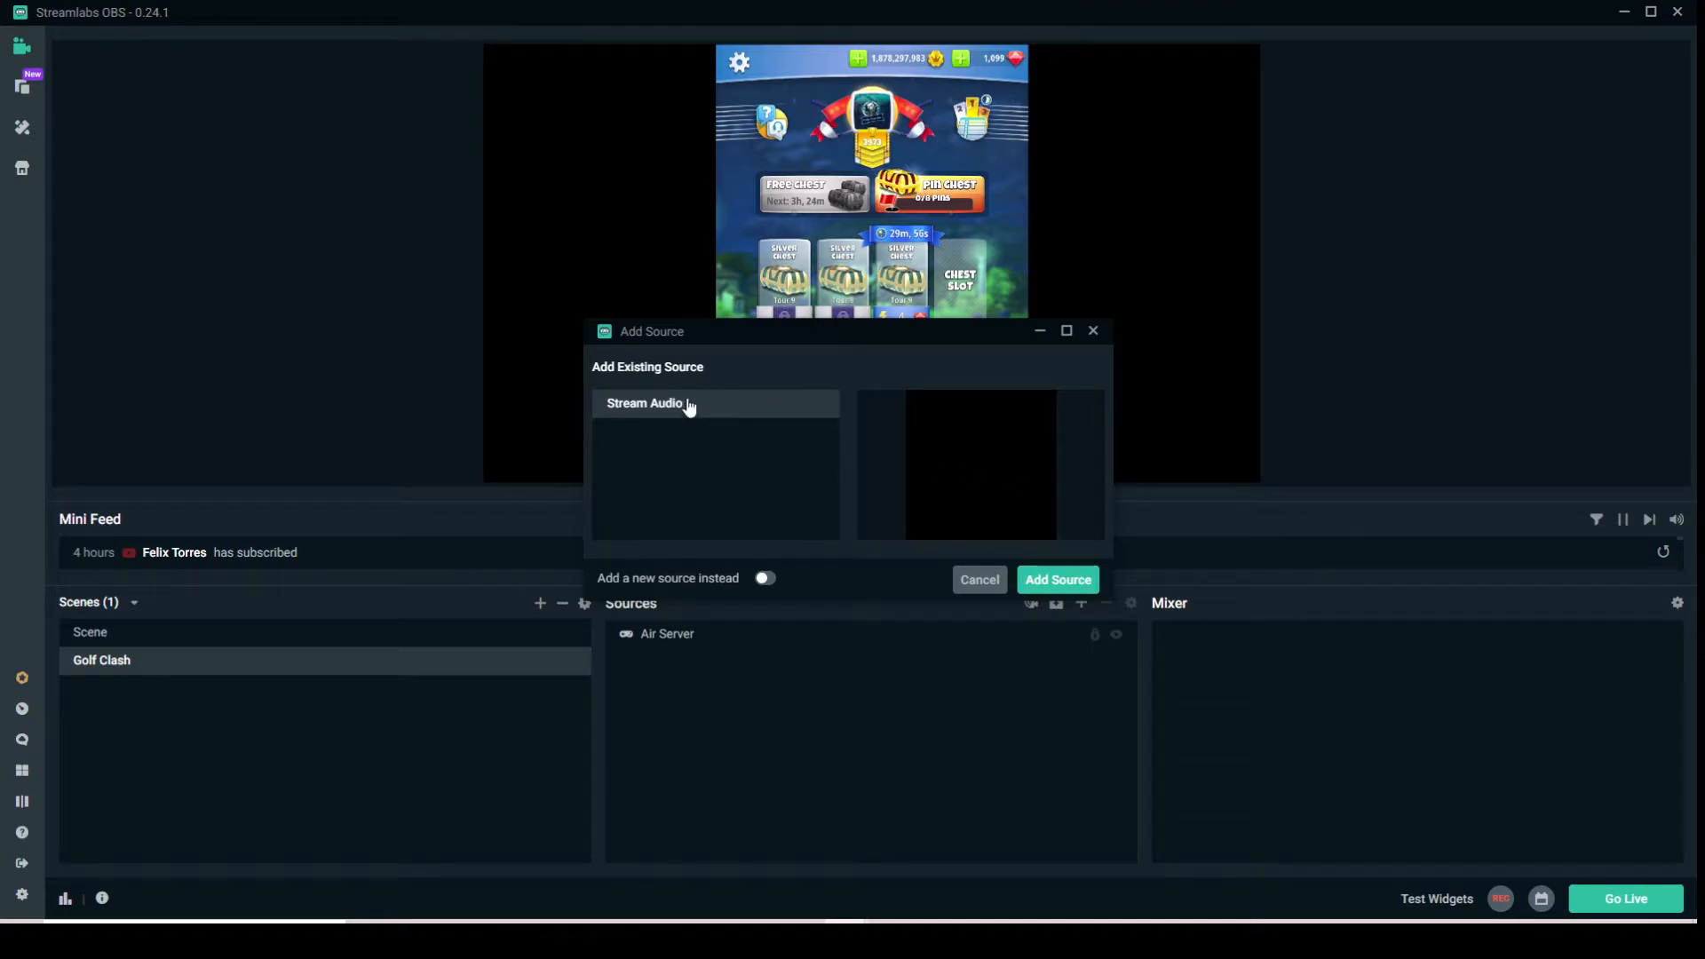
left_click(766, 579)
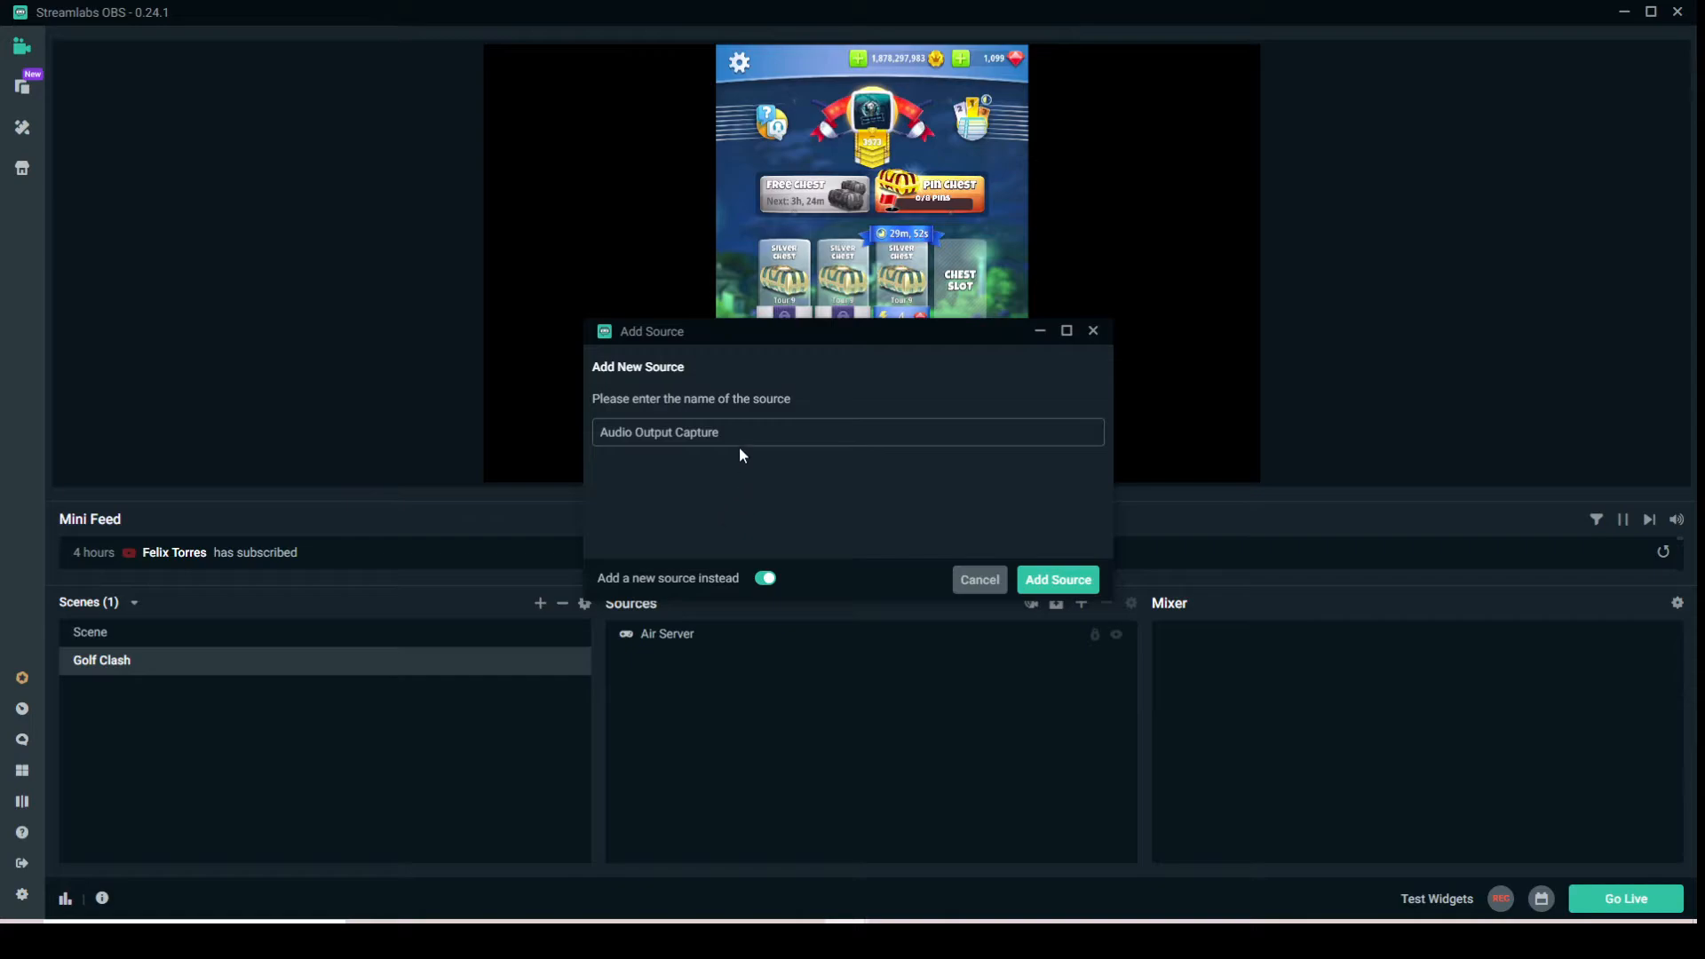
type("Str")
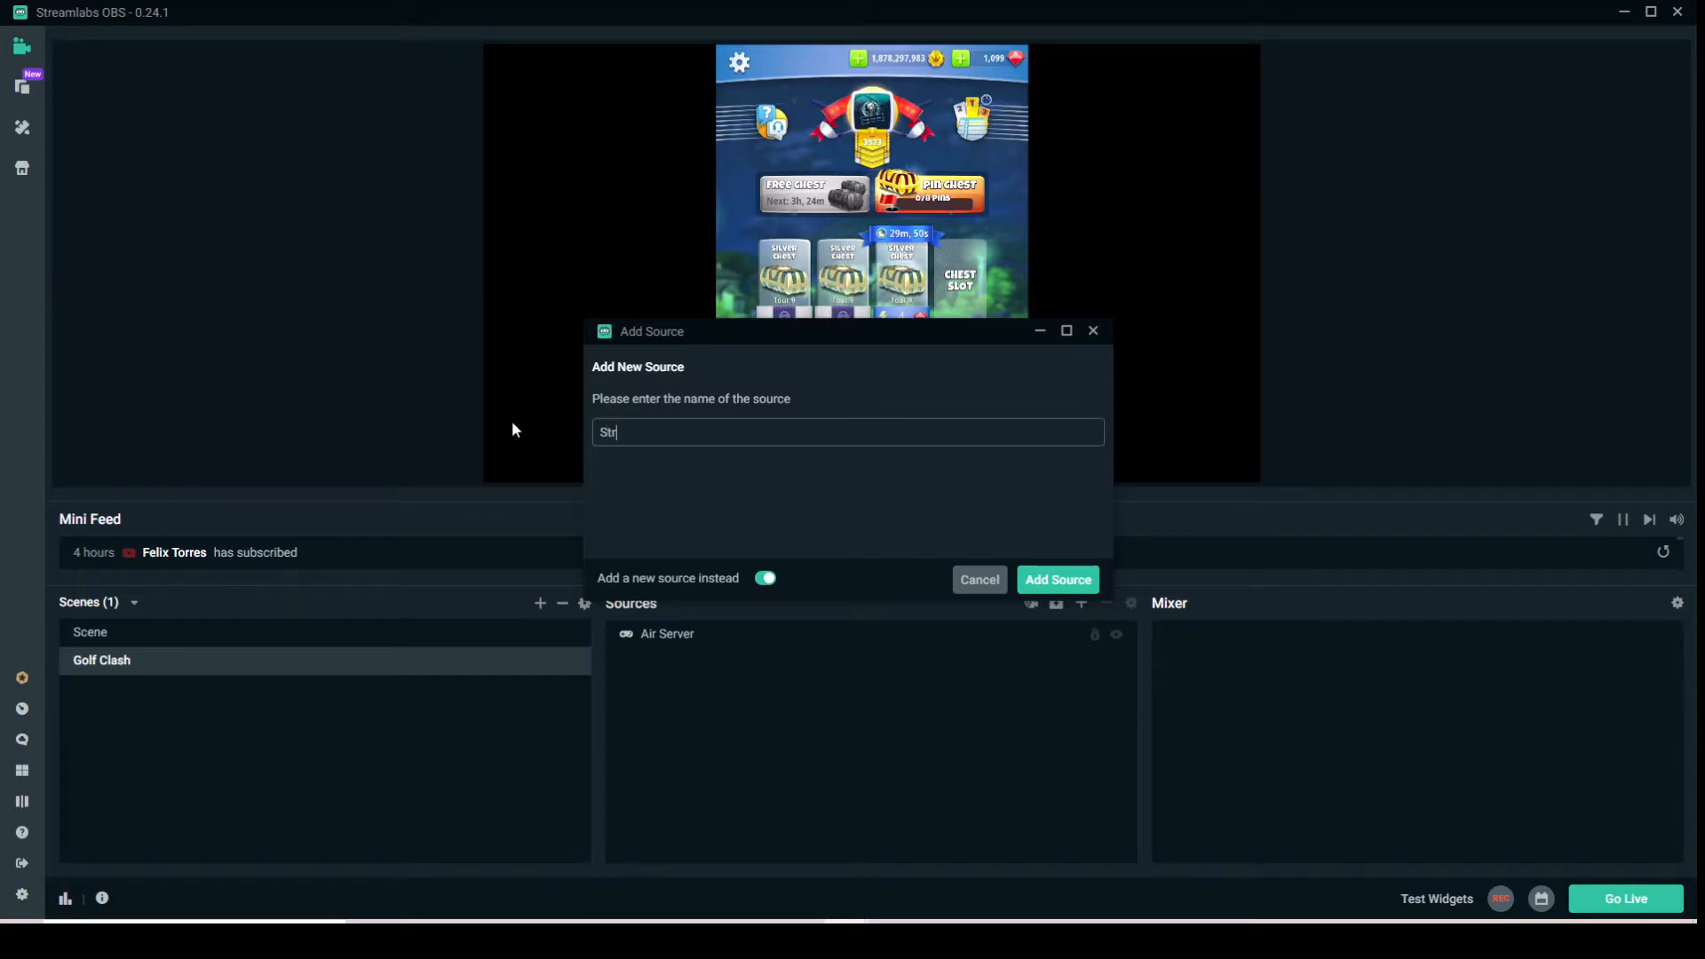
type("eam Aud")
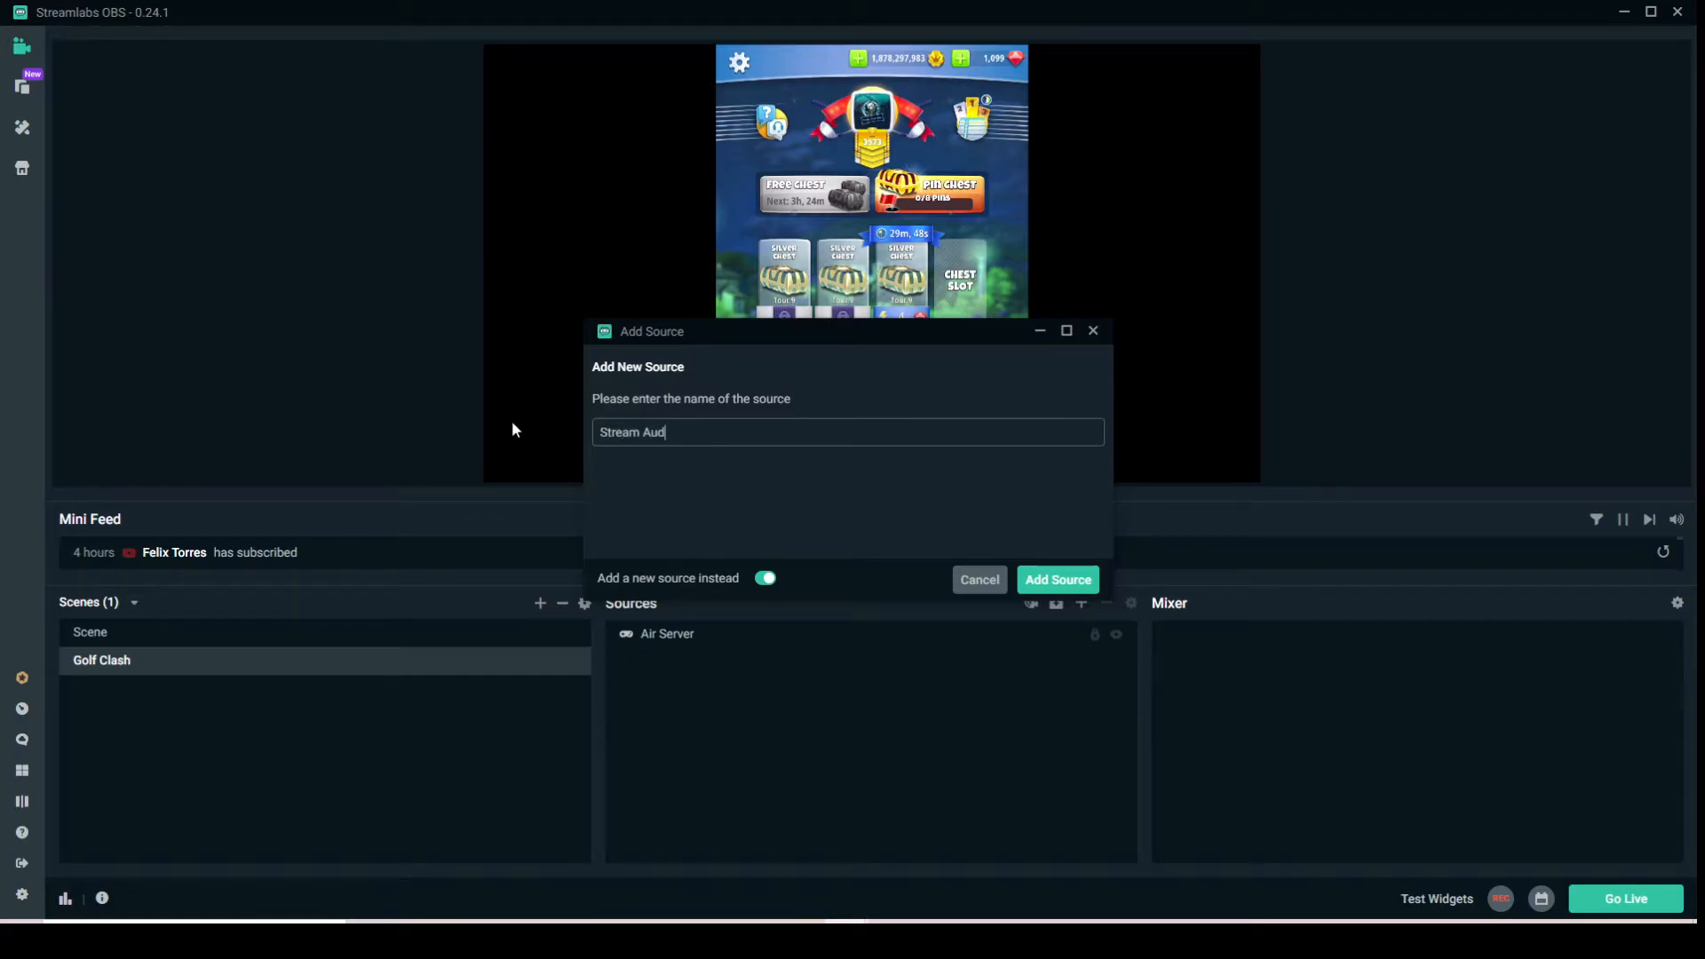
type("io")
left_click(1058, 579)
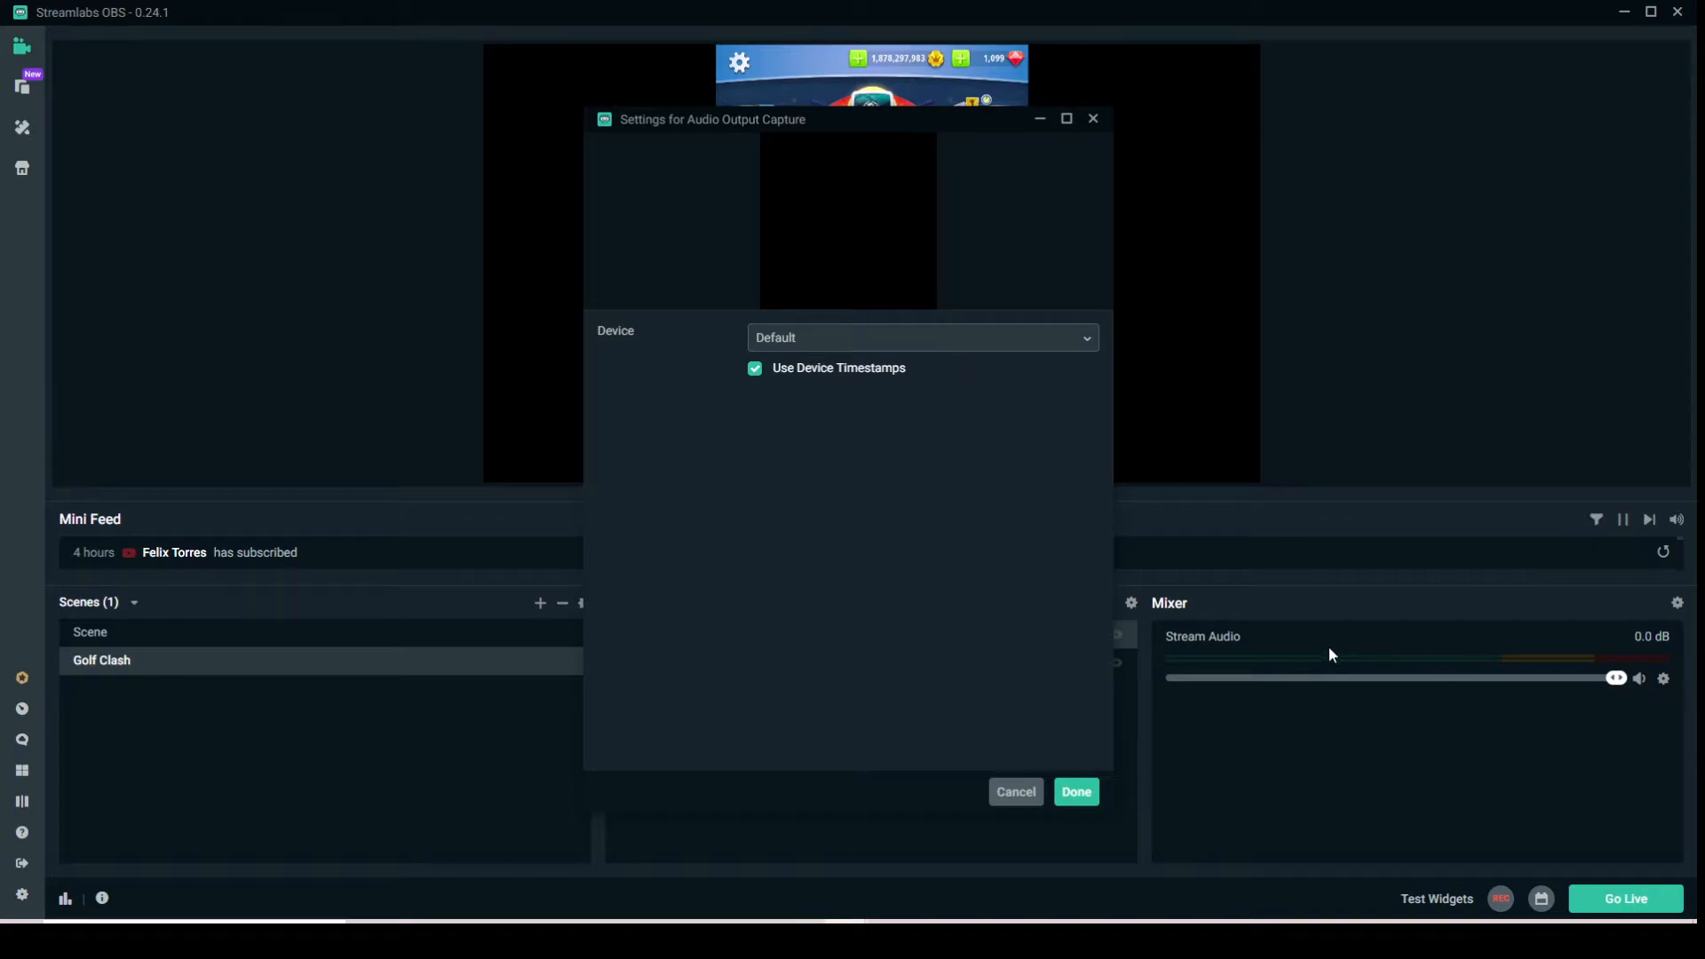
- Try the first C27F390 (NVIDIA High Definition Audio) entry as the Stream Audio device
left_click(960, 342)
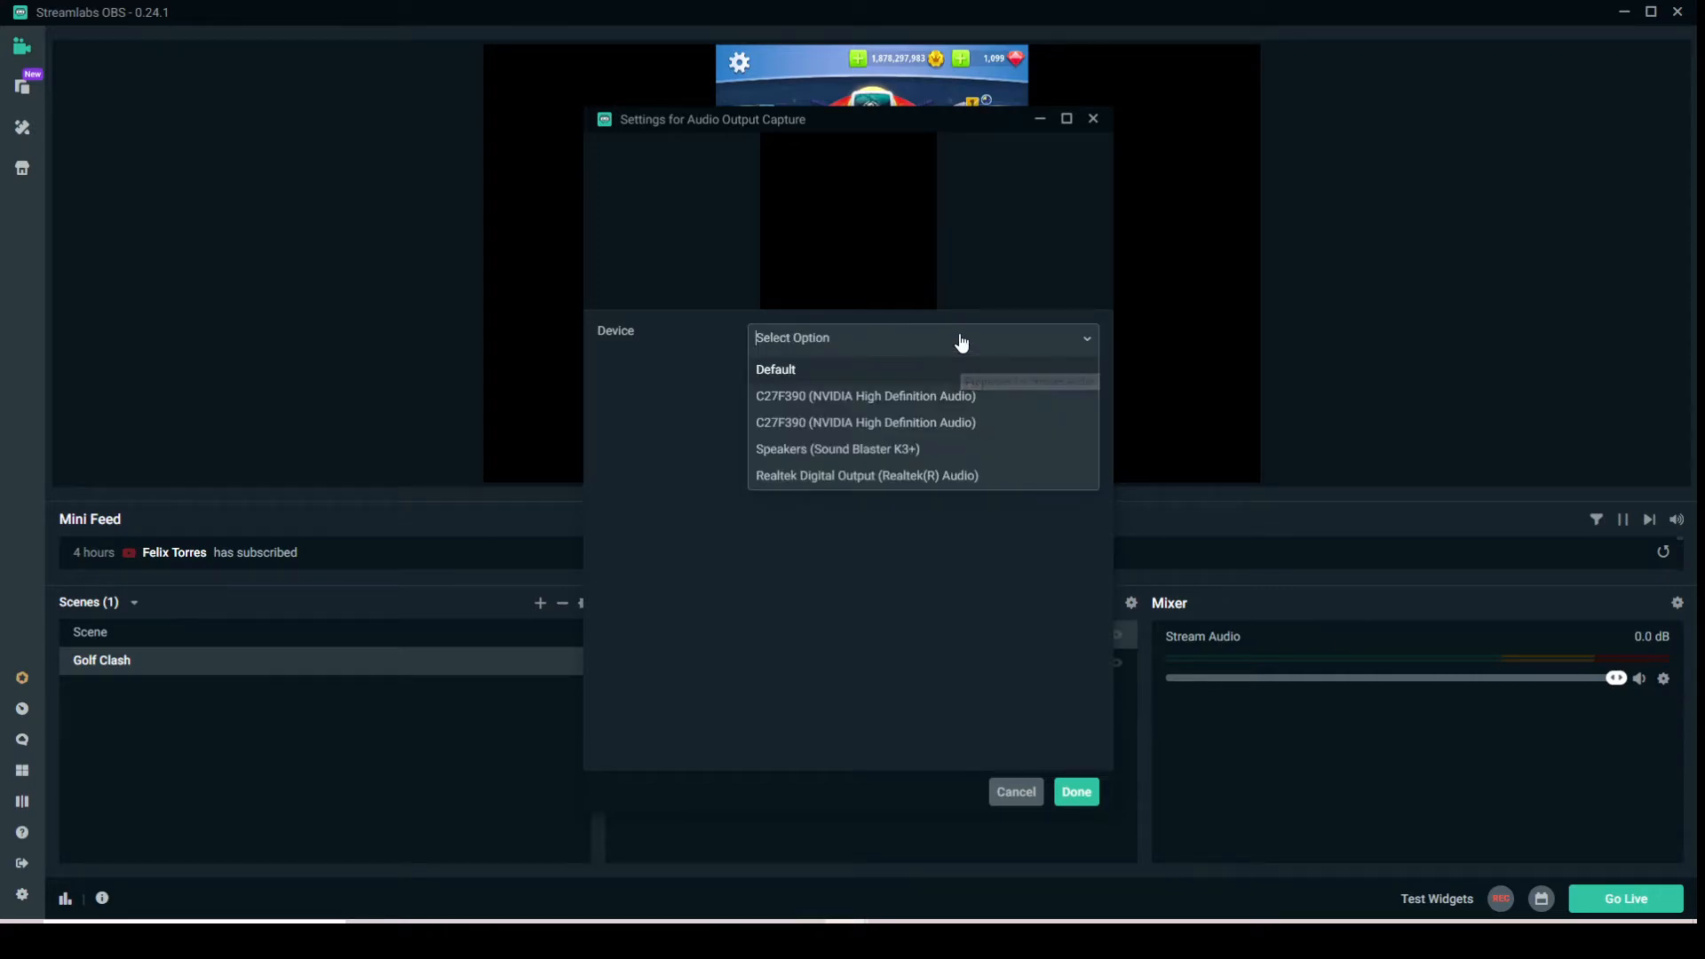
left_click(906, 397)
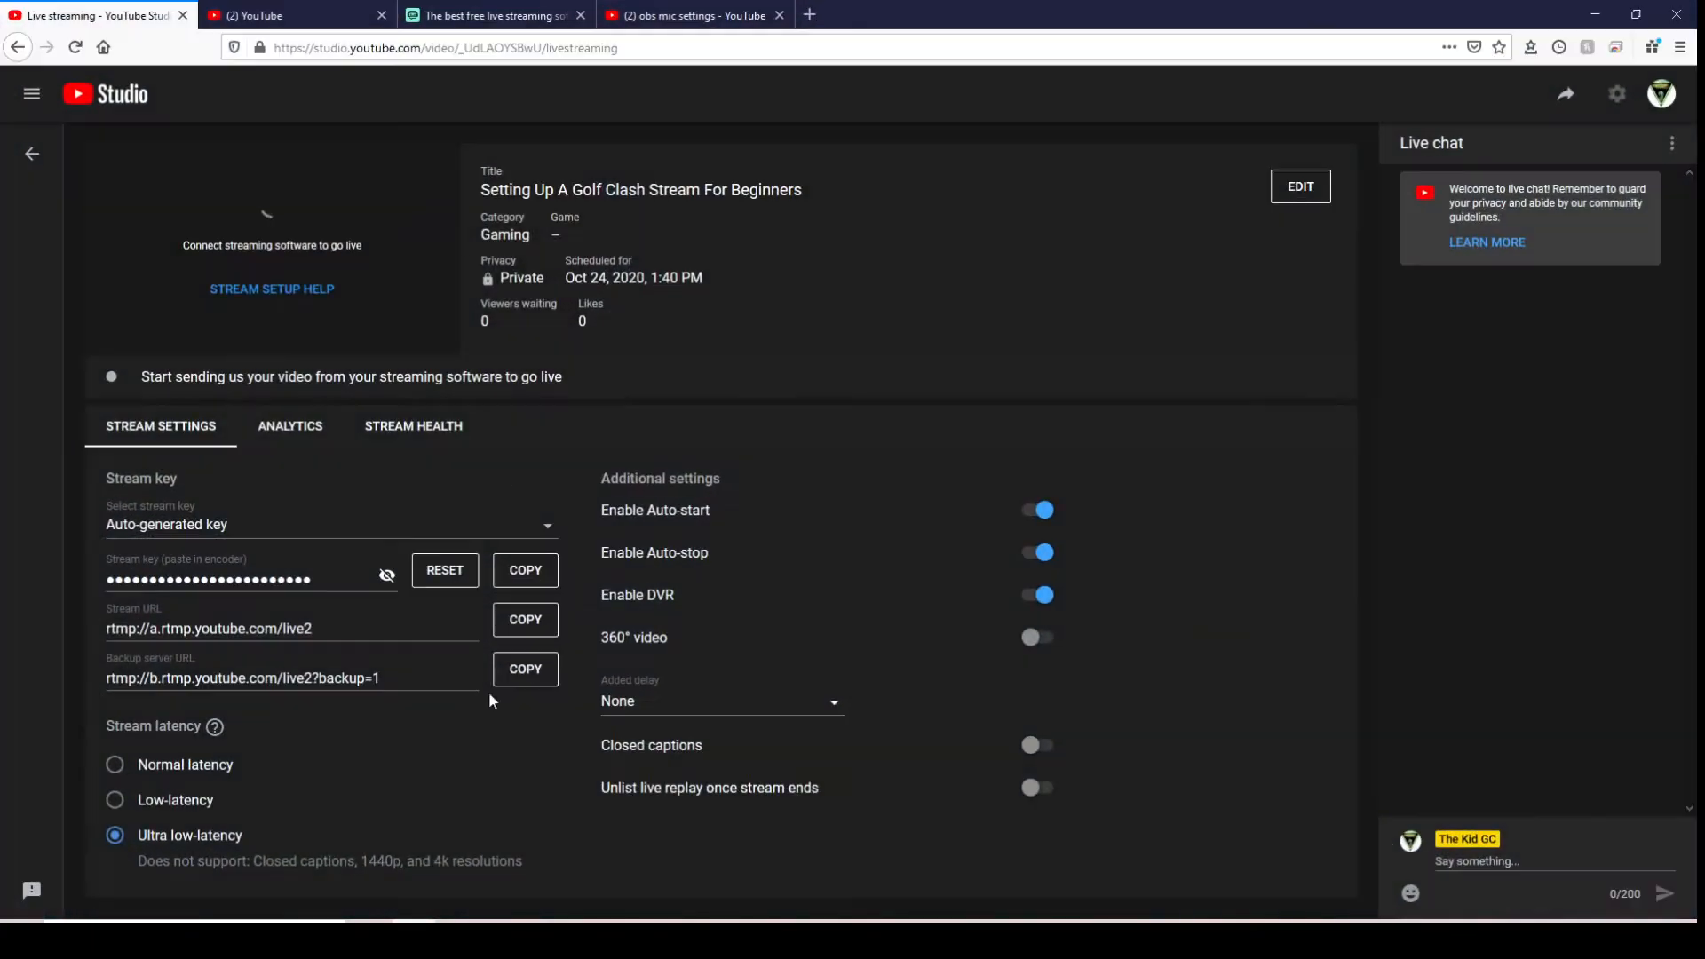
- Switch to the browser, play Krys Talk - Fly Away from the NCS playlist on YouTube as test audio, and return to Streamlabs OBS
left_click(342, 11)
left_click(688, 12)
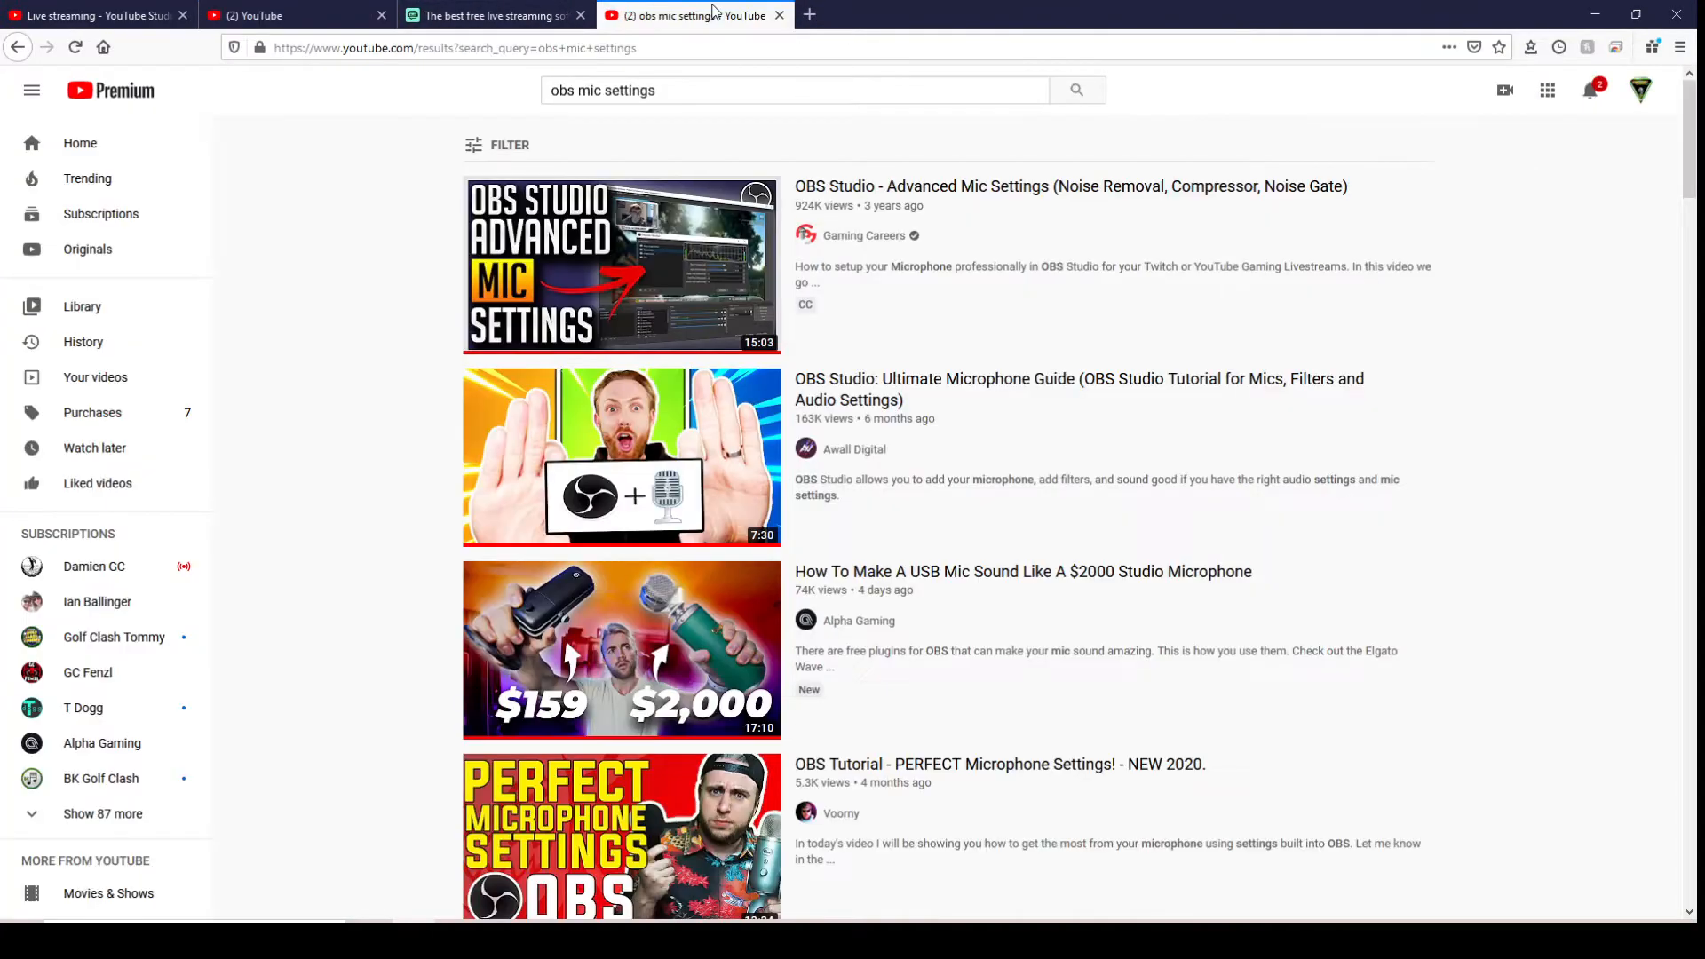
left_click(328, 13)
left_click(1431, 280)
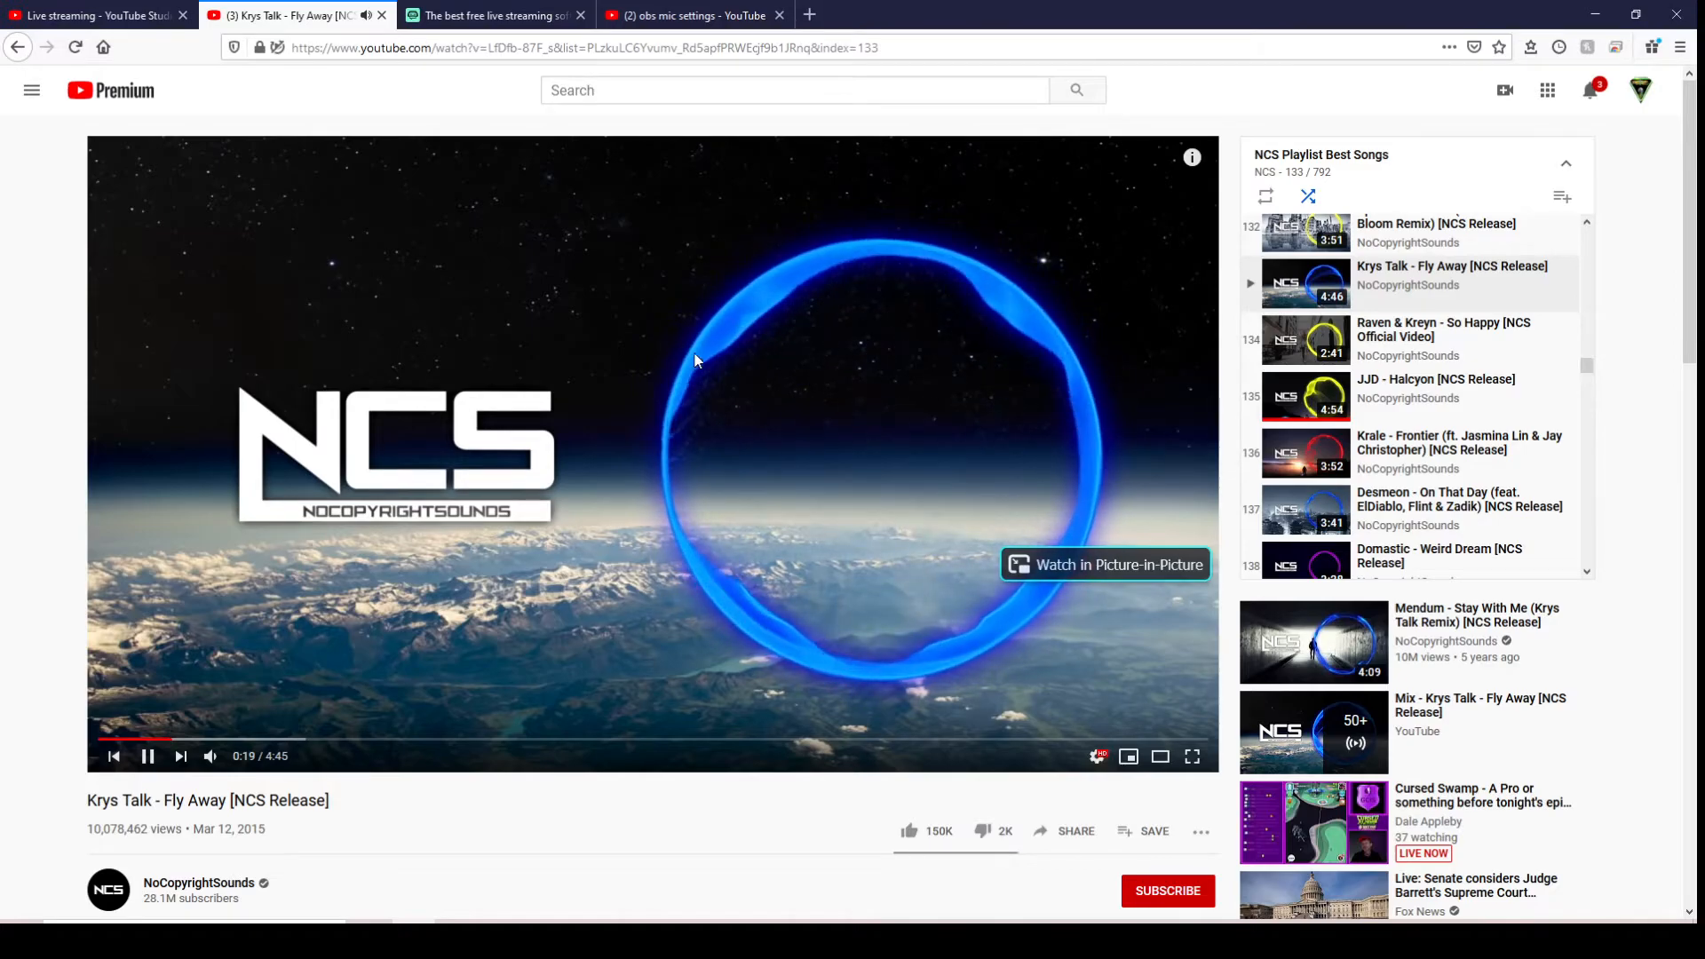
left_click(1608, 12)
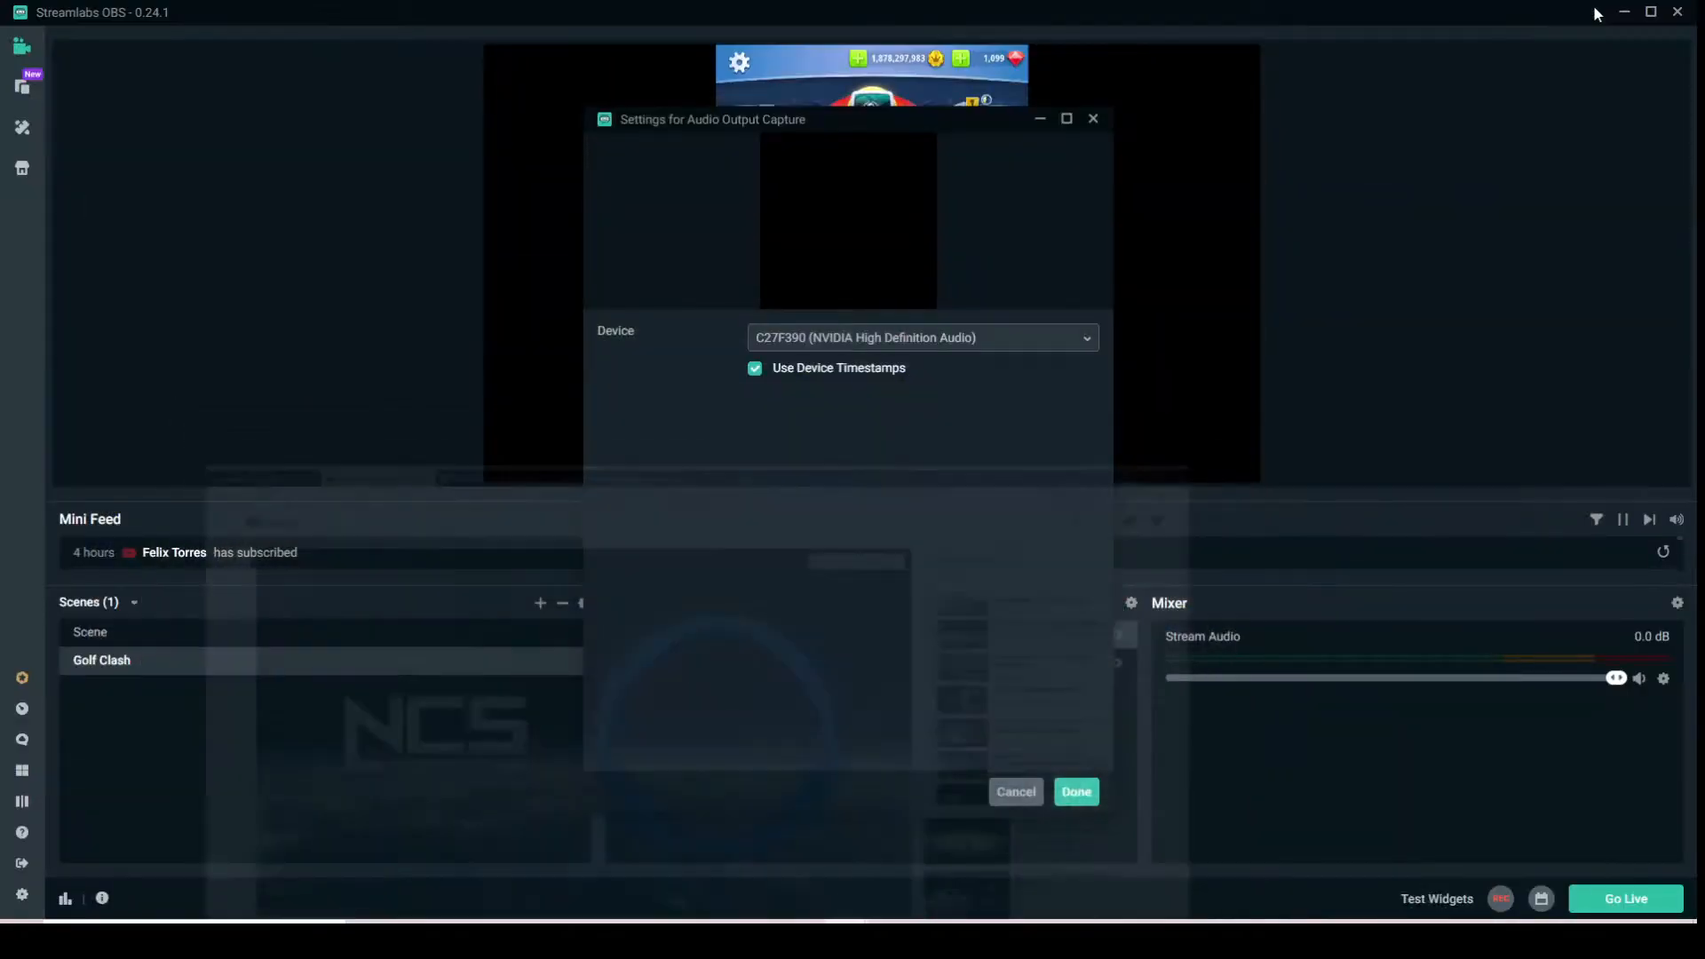
- Set the Stream Audio device to the second C27F390 (NVIDIA High Definition Audio) entry, finish, and keep its mixer volume at 0.0 dB
left_click(899, 339)
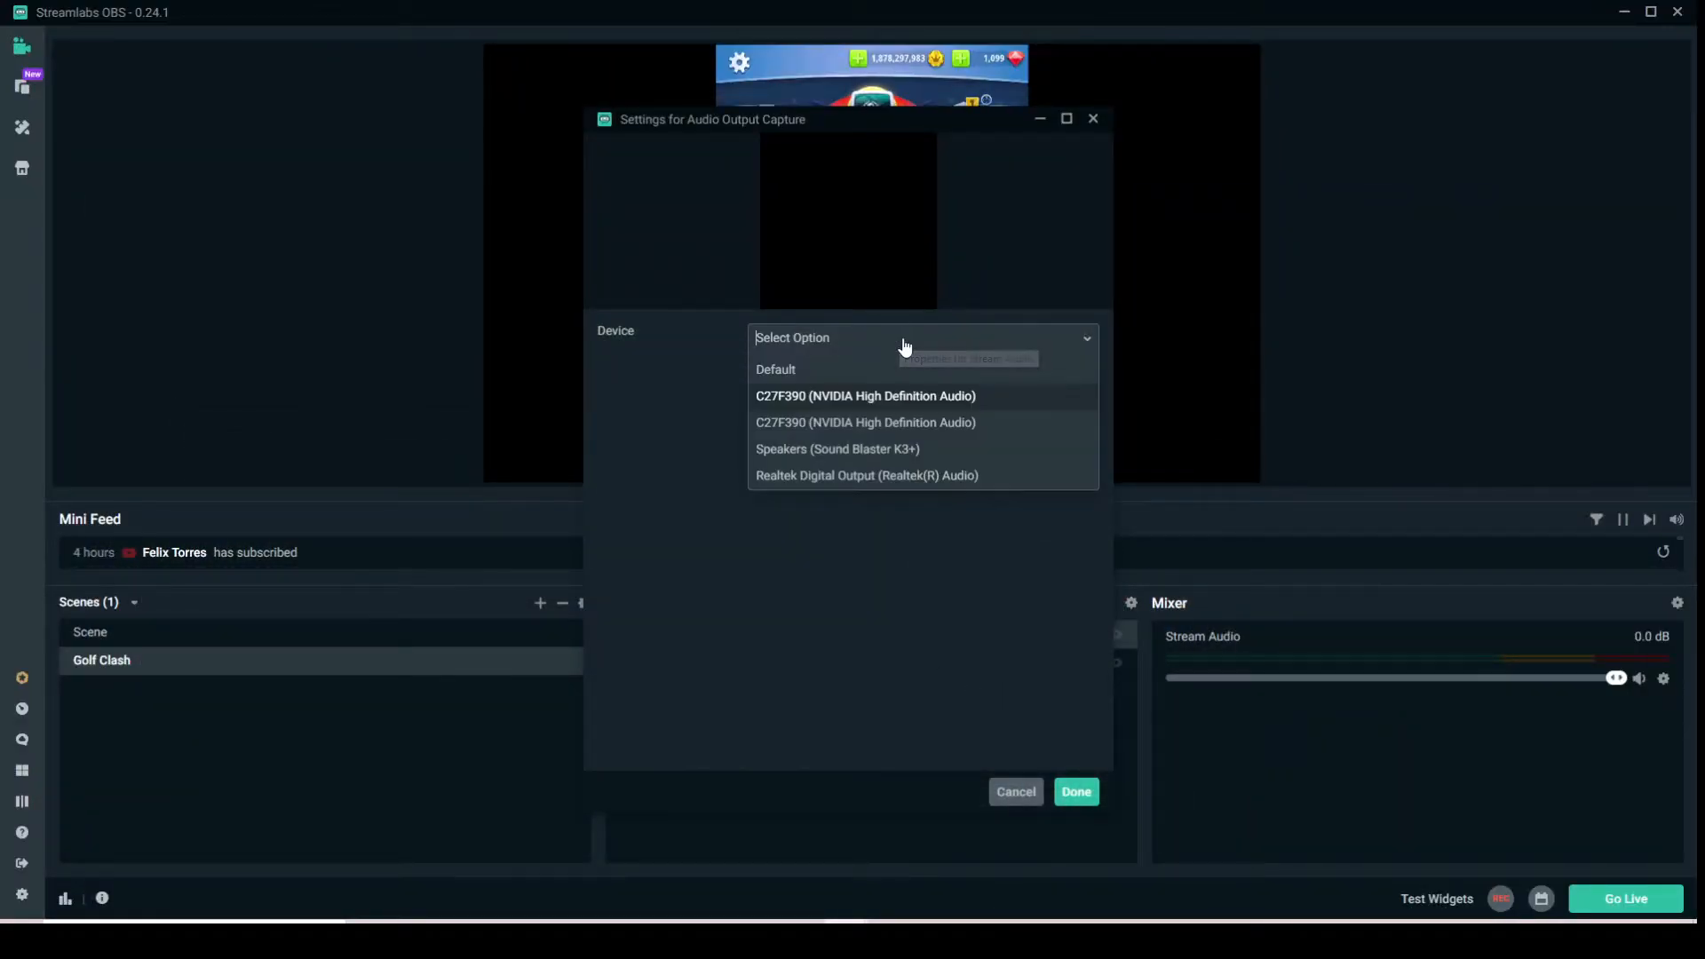
left_click(899, 424)
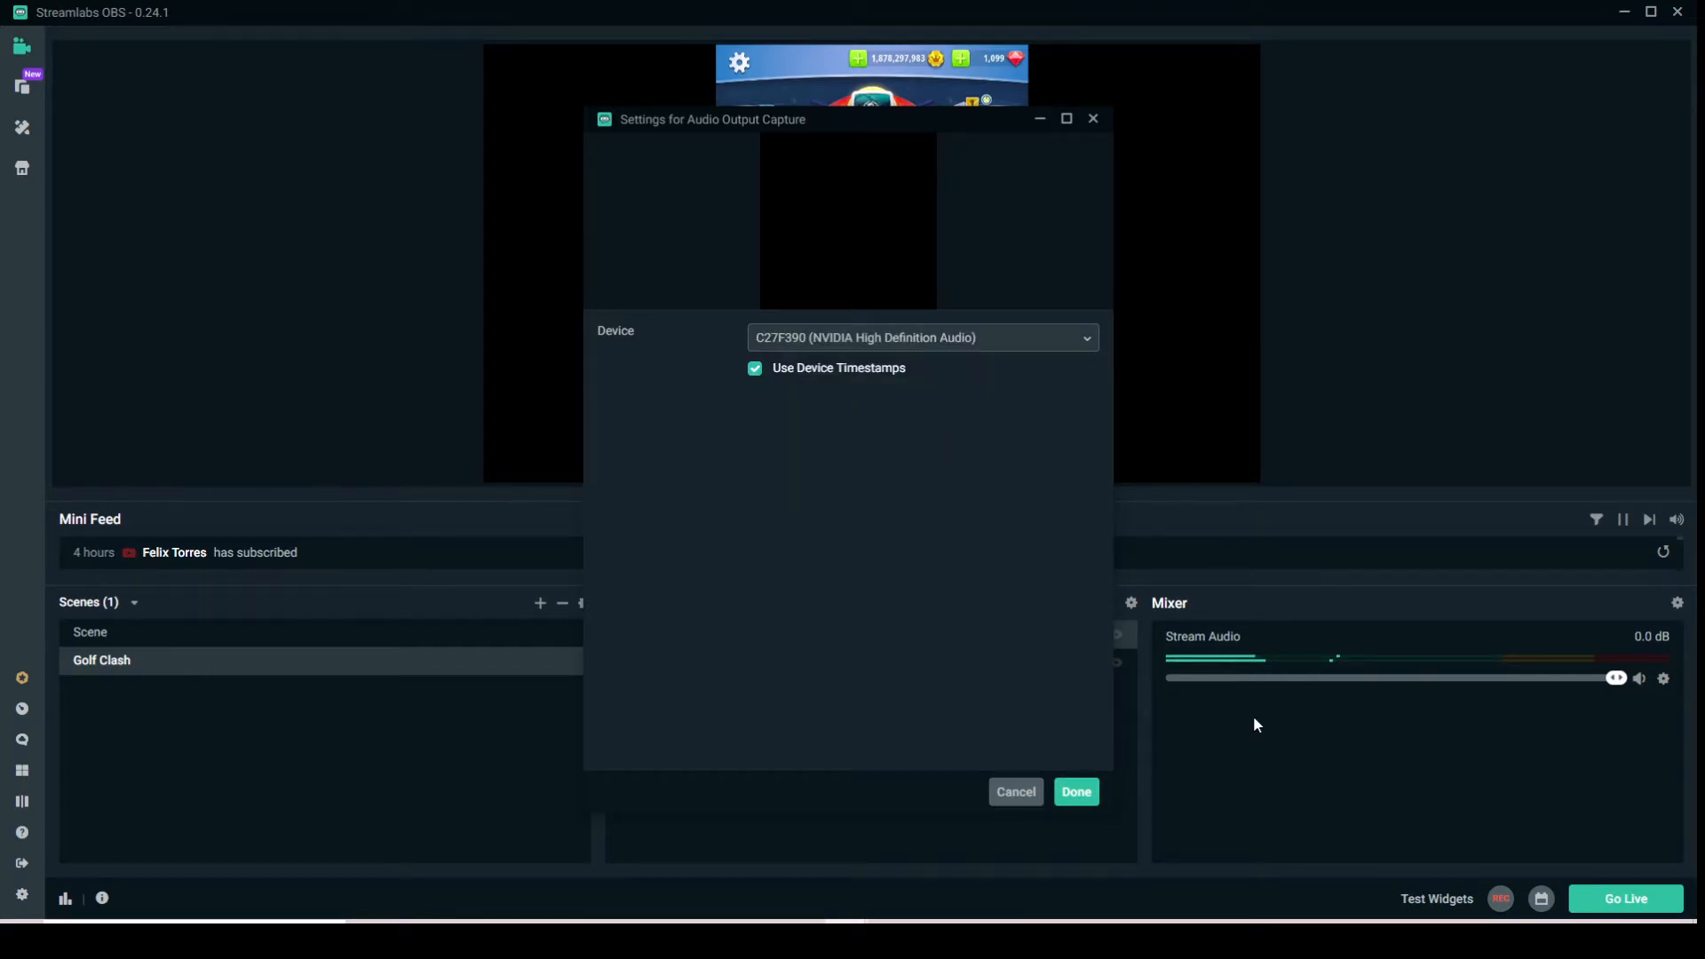
left_click(1064, 792)
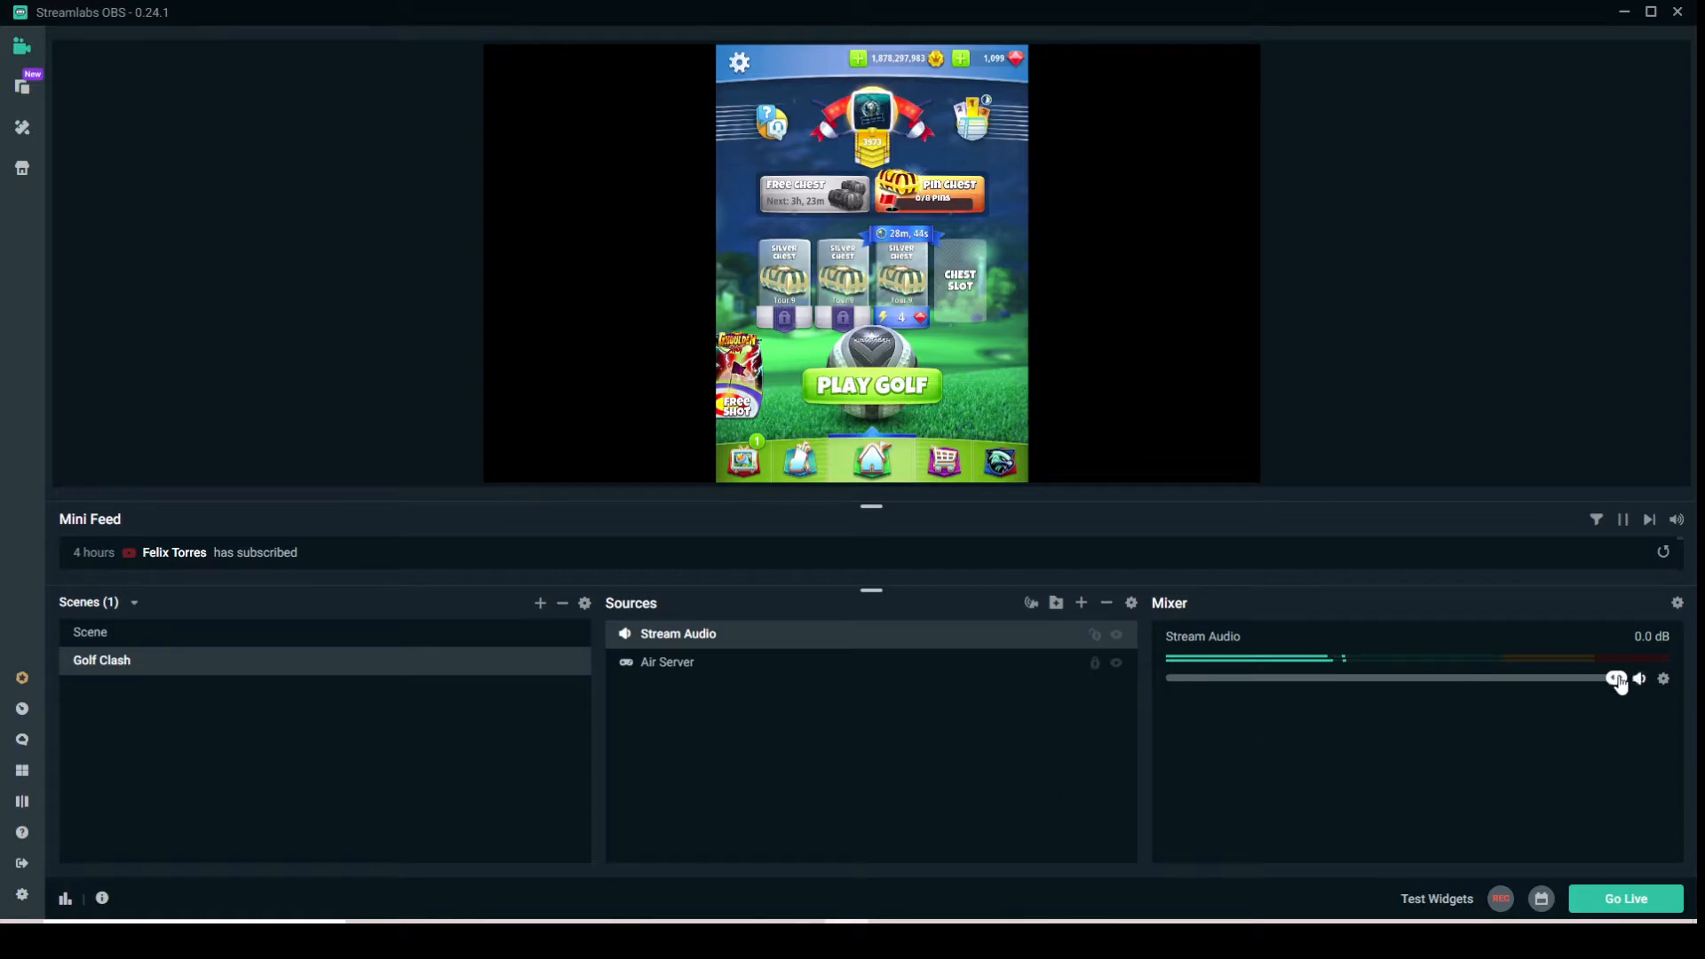
mouse_move(1616, 677)
left_mouse_down()
mouse_move(1364, 679)
mouse_move(1632, 678)
left_mouse_up()
- Add a new Audio Input Capture source named Stream Mic instead of reusing the existing one
left_click(1082, 604)
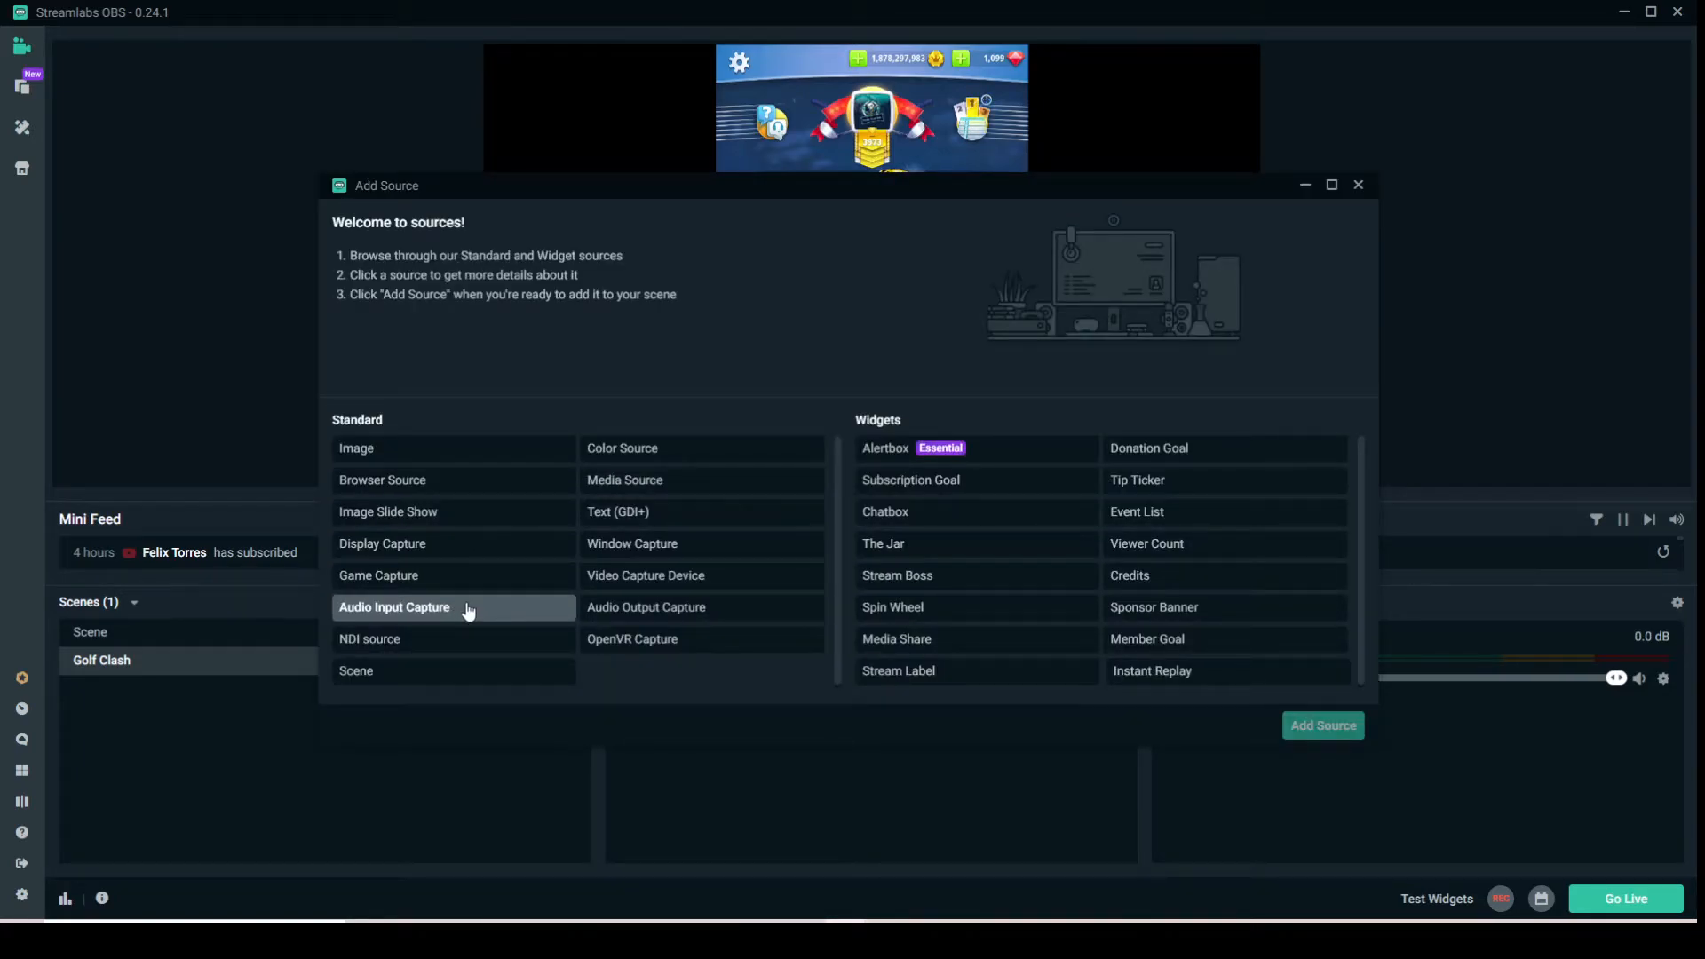
left_click(469, 611)
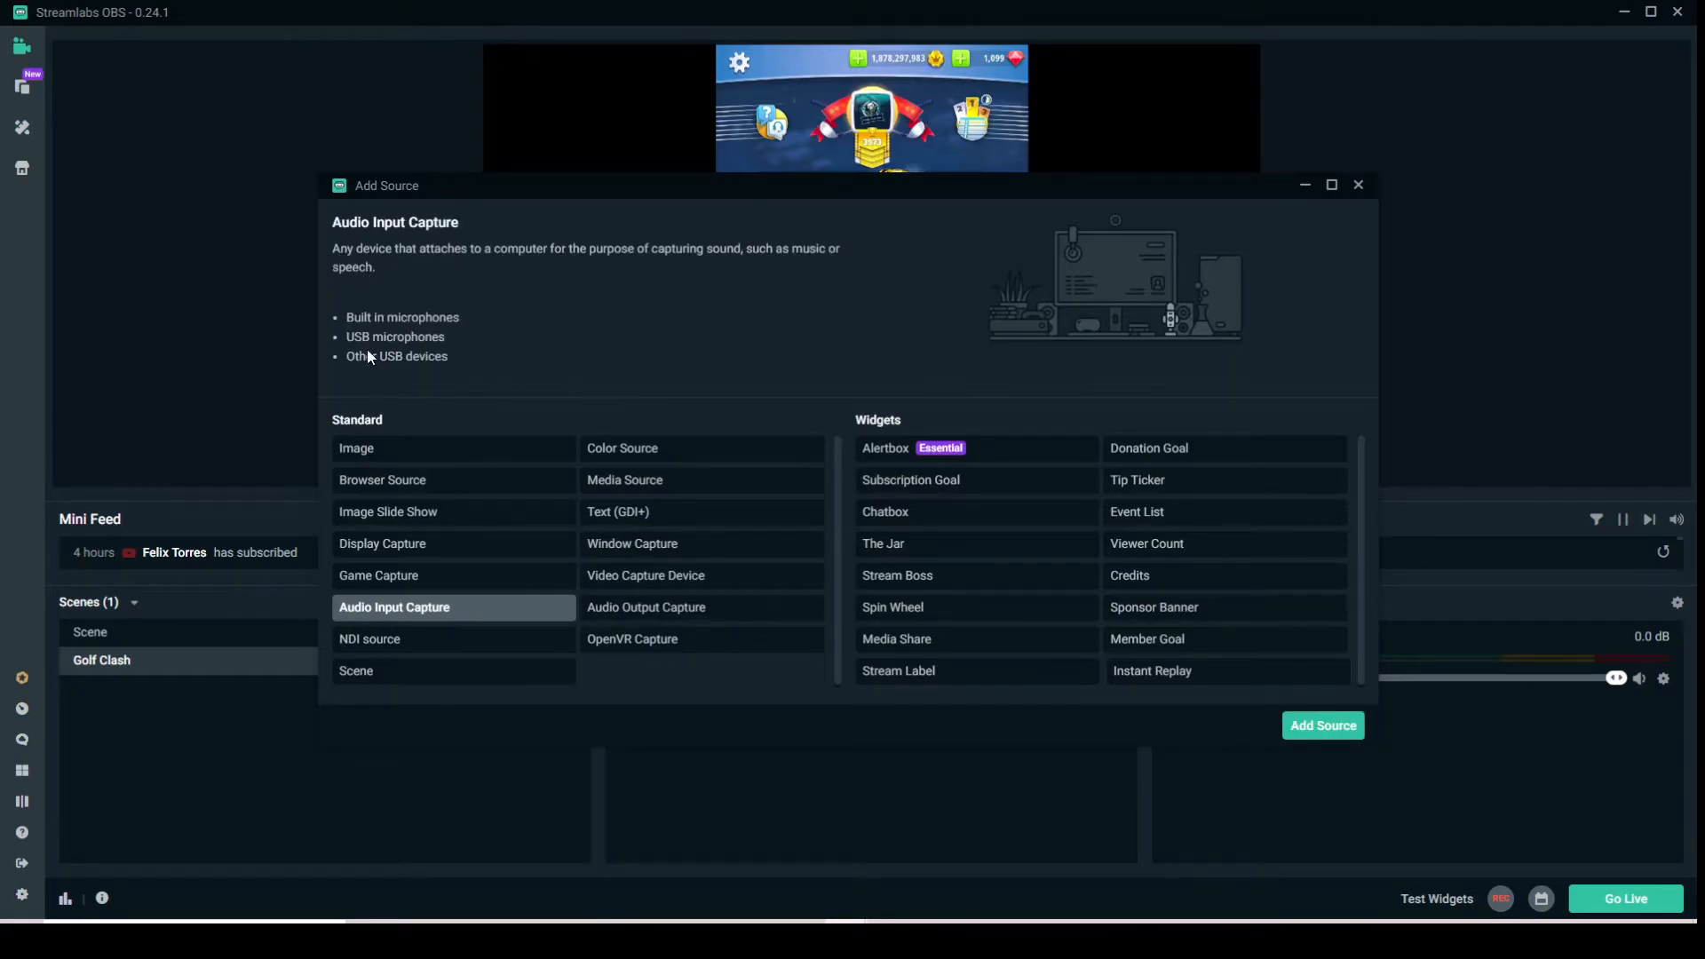
left_click(1322, 726)
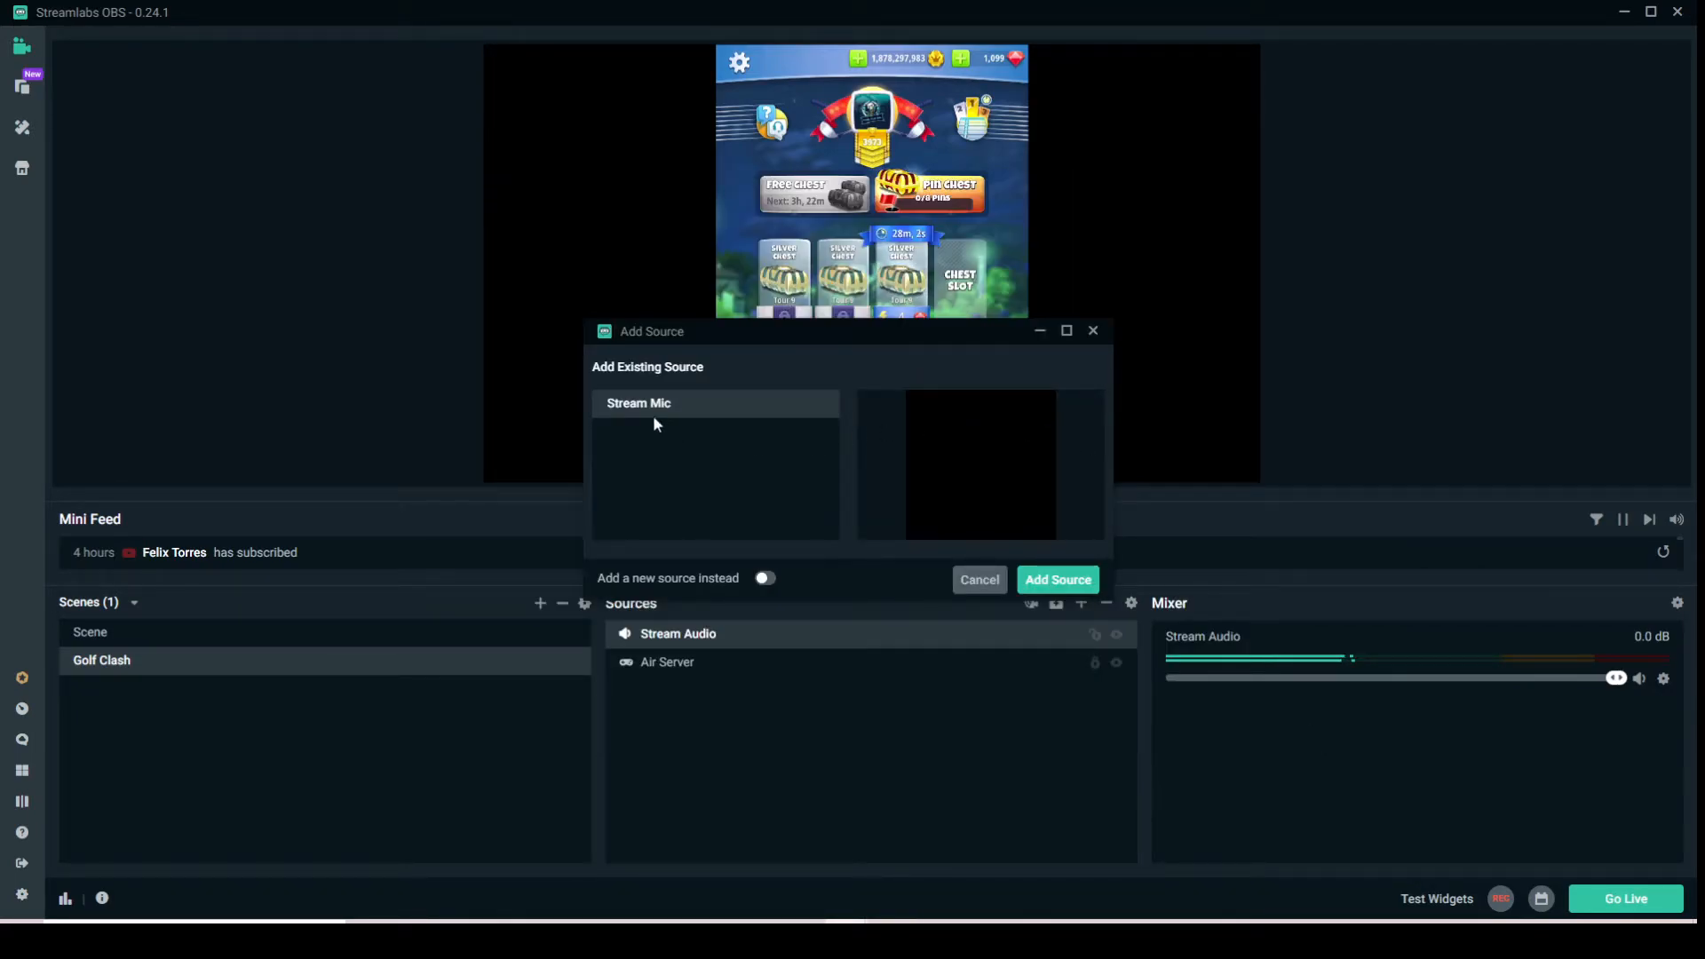
left_click(765, 580)
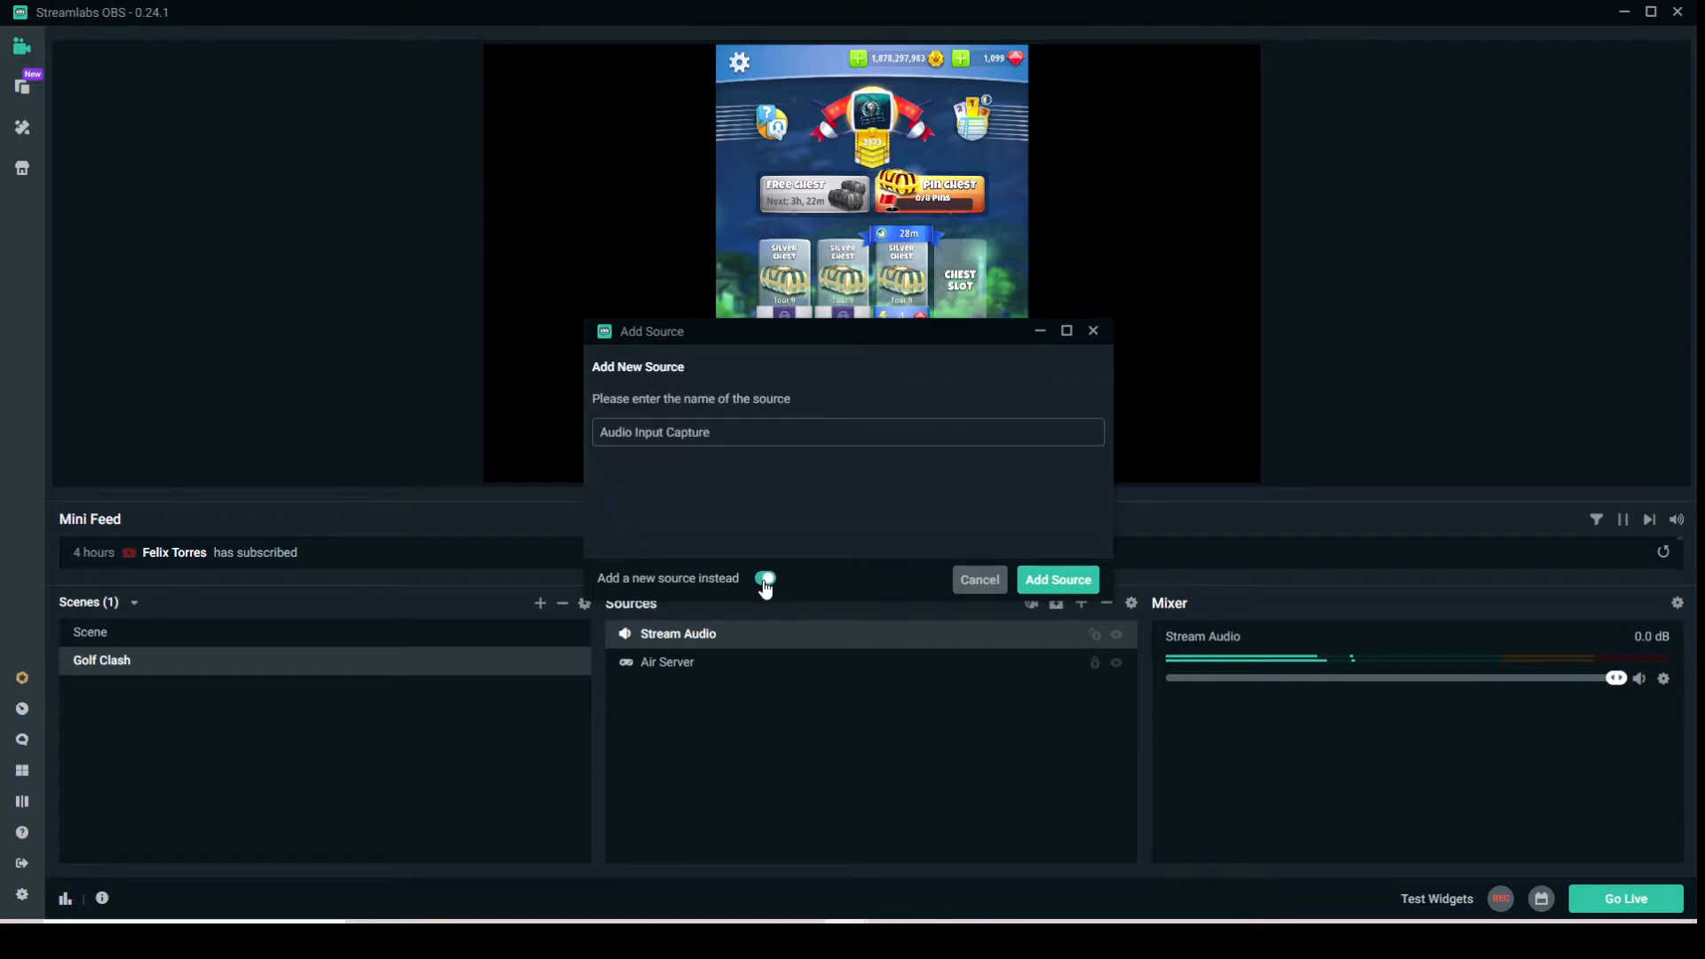
left_click_drag(712, 432, 503, 428)
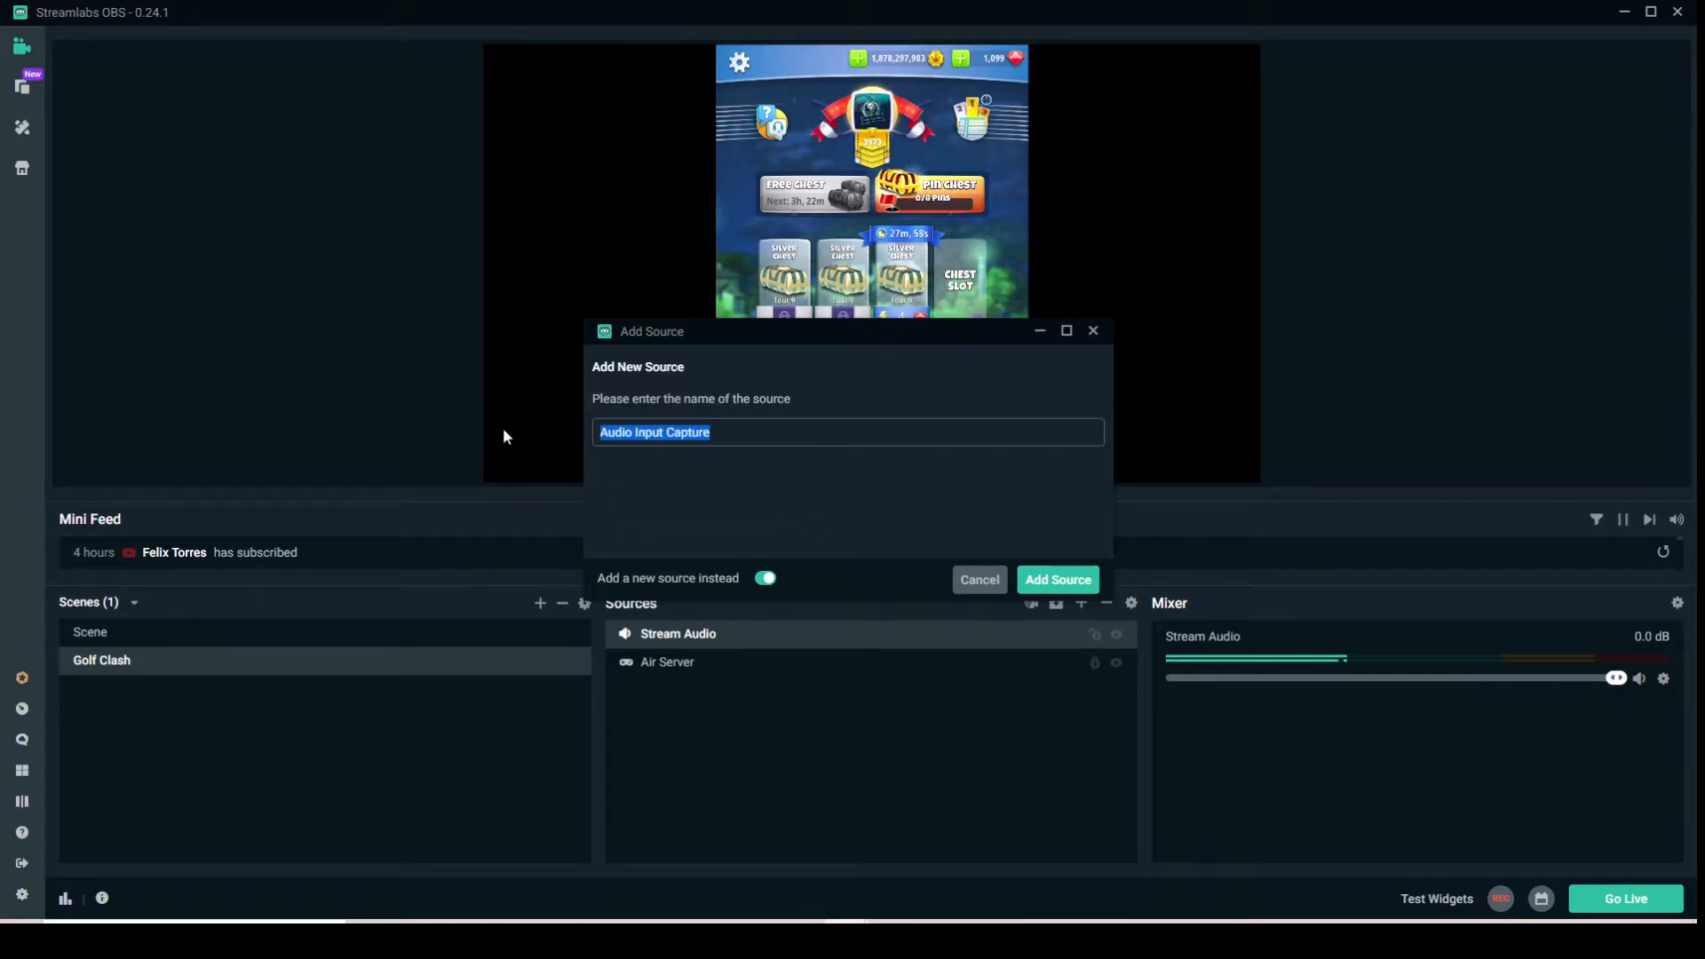
type("Stream Mic")
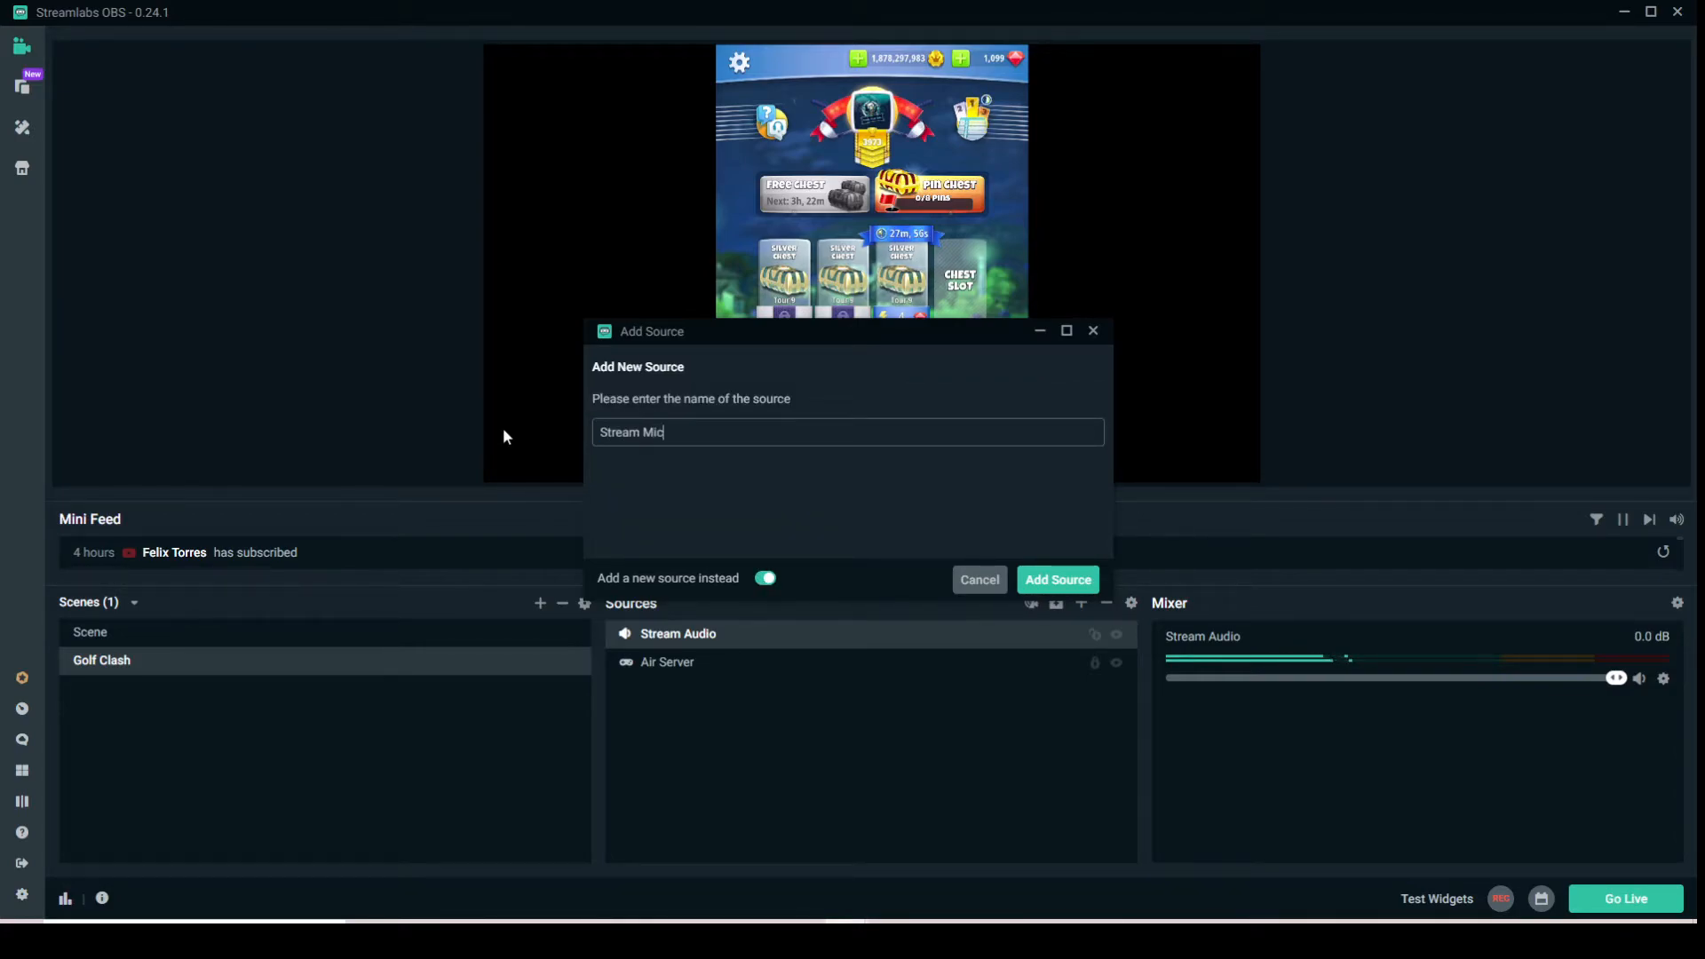
left_click(1048, 579)
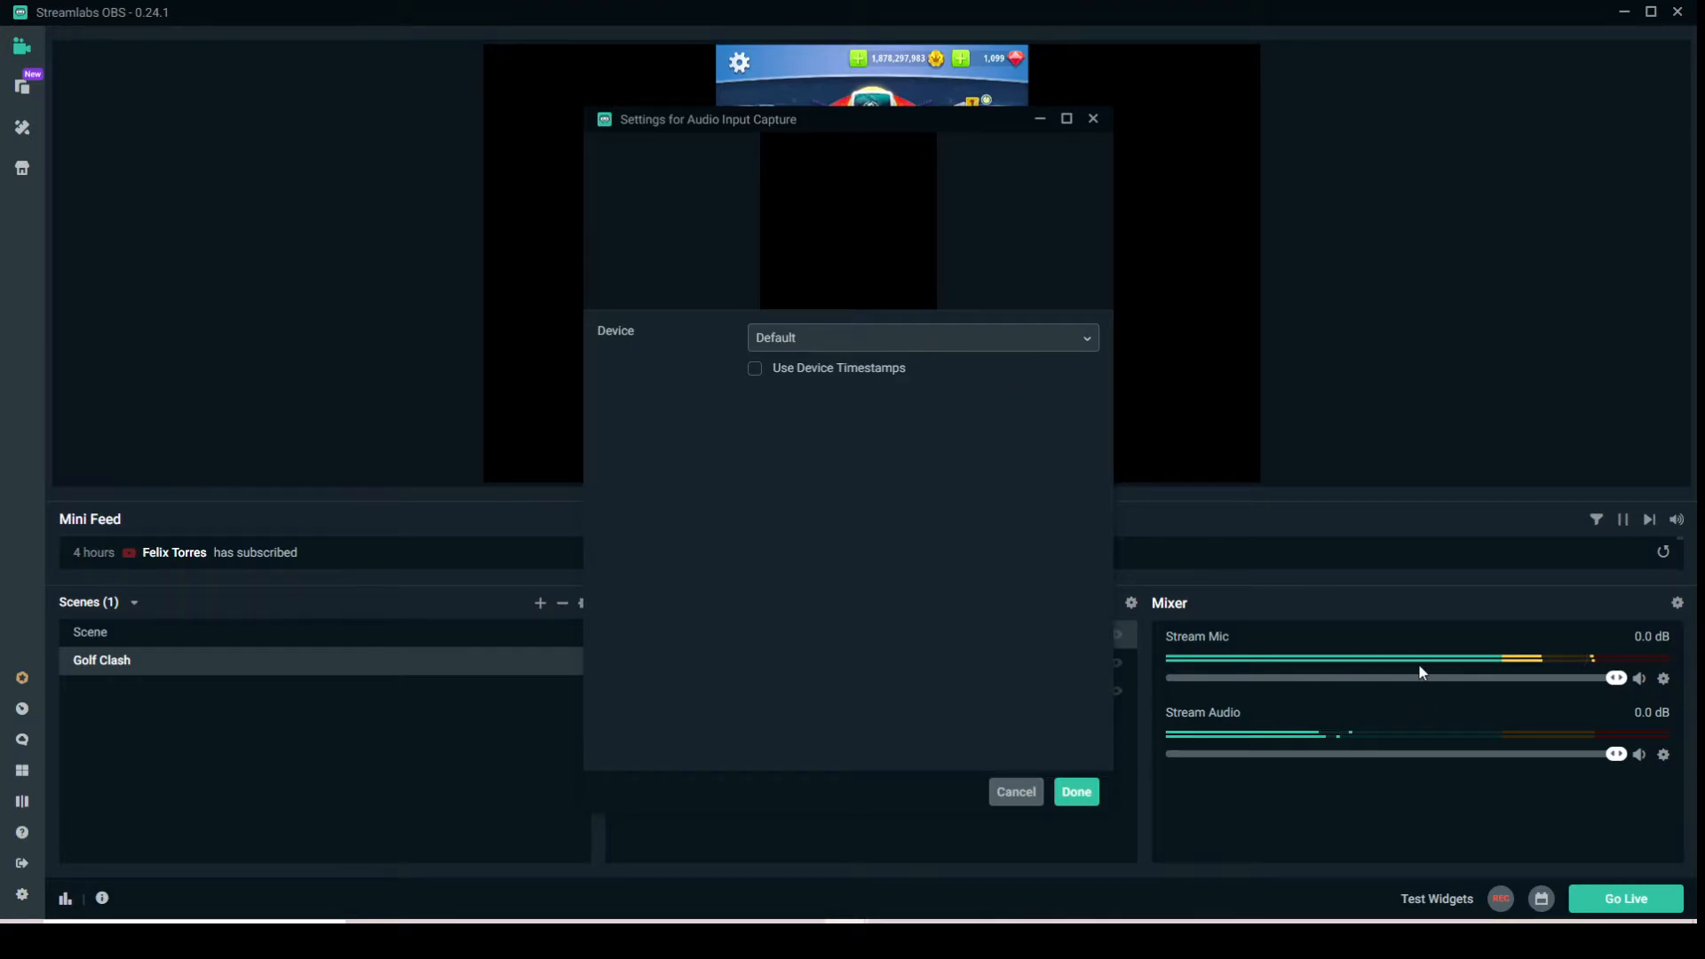
- Set the Stream Mic device to Microphone (Realtek Audio USB) and finish its settings
left_click(1090, 346)
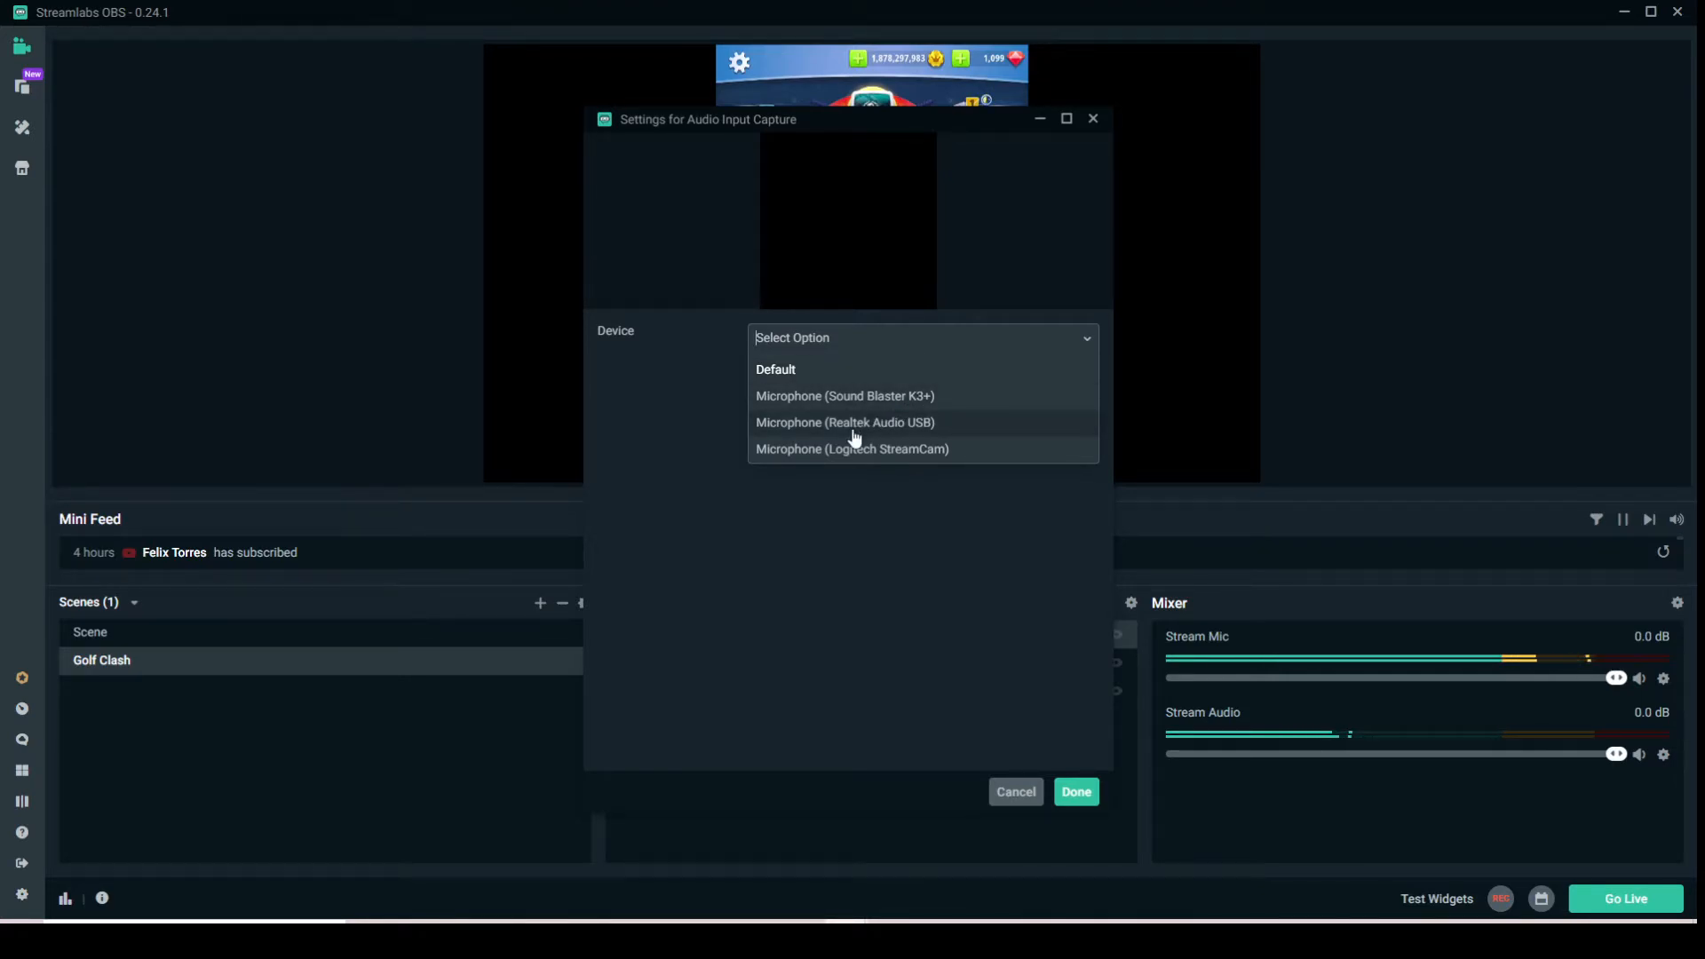
left_click(916, 424)
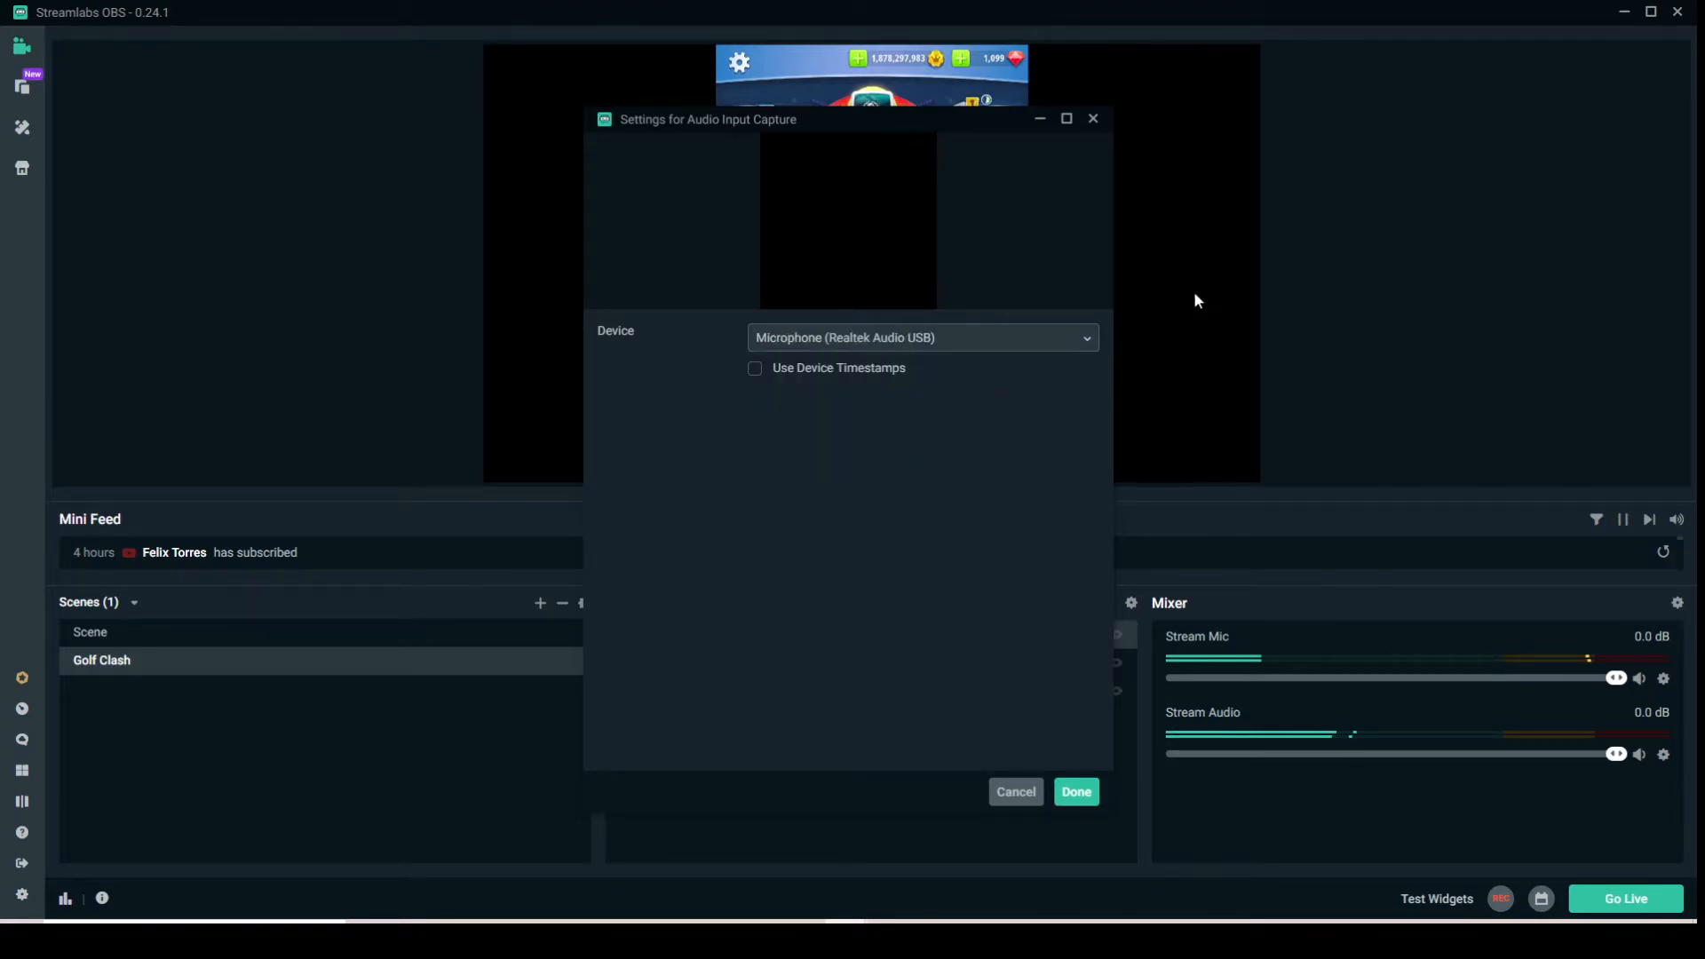
left_click(1075, 797)
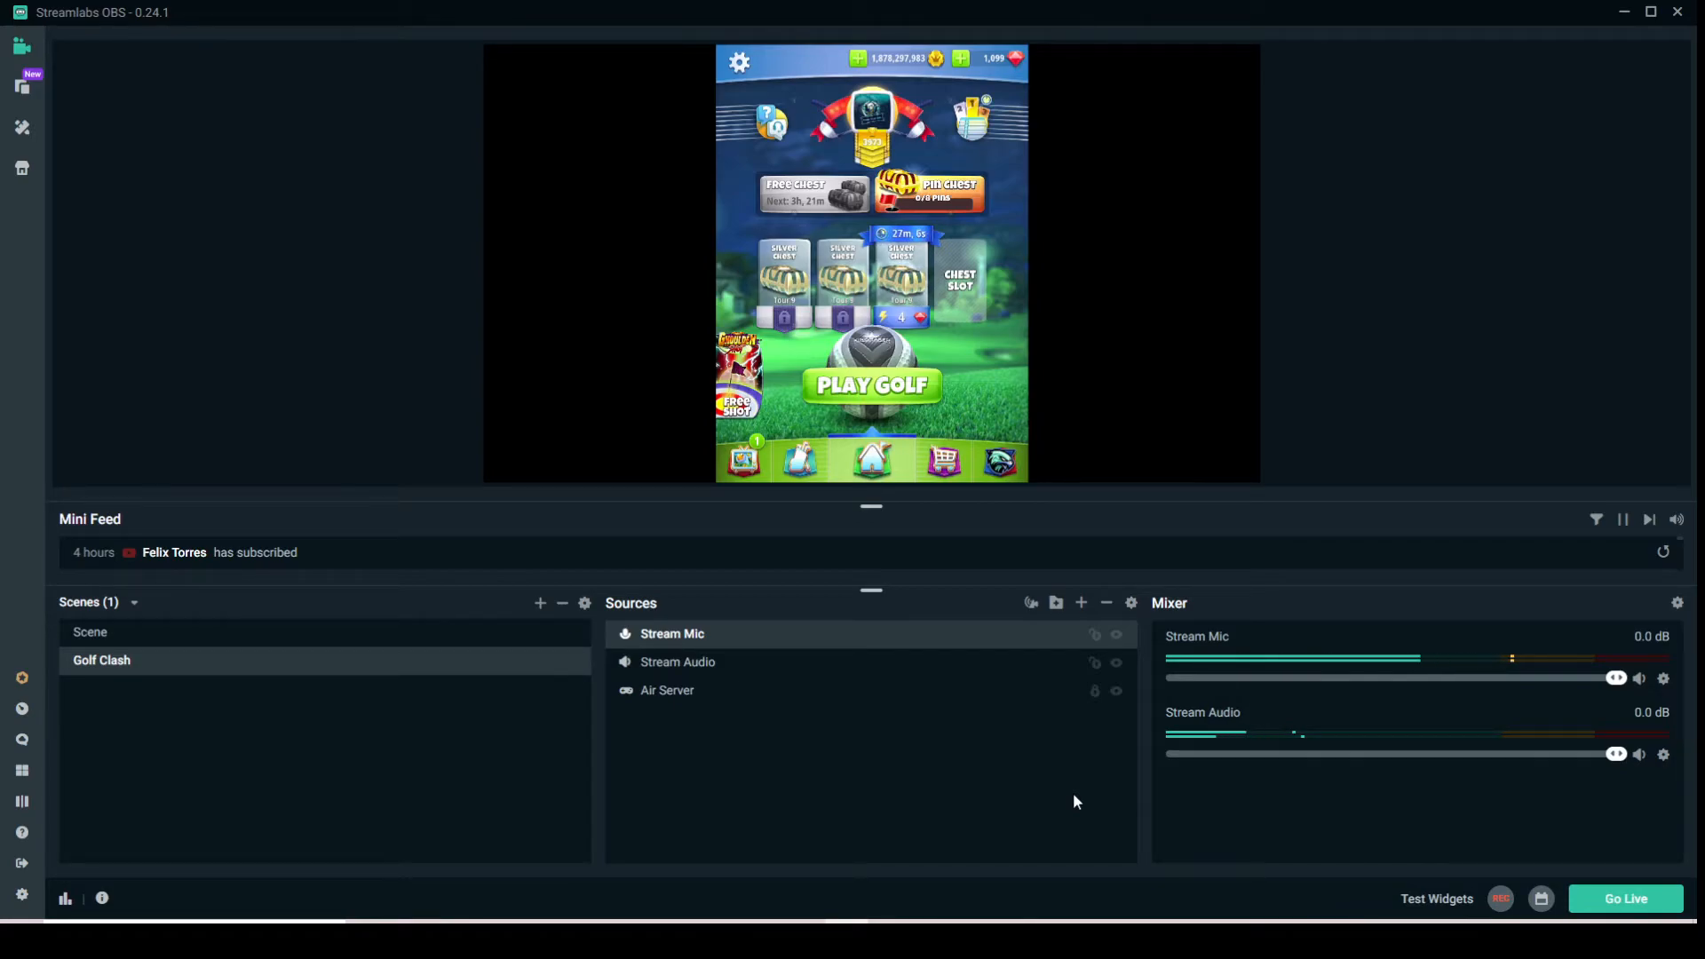
- Add a Noise Gate filter to the Stream Mic source with its default thresholds and close the source filters
right_click(876, 647)
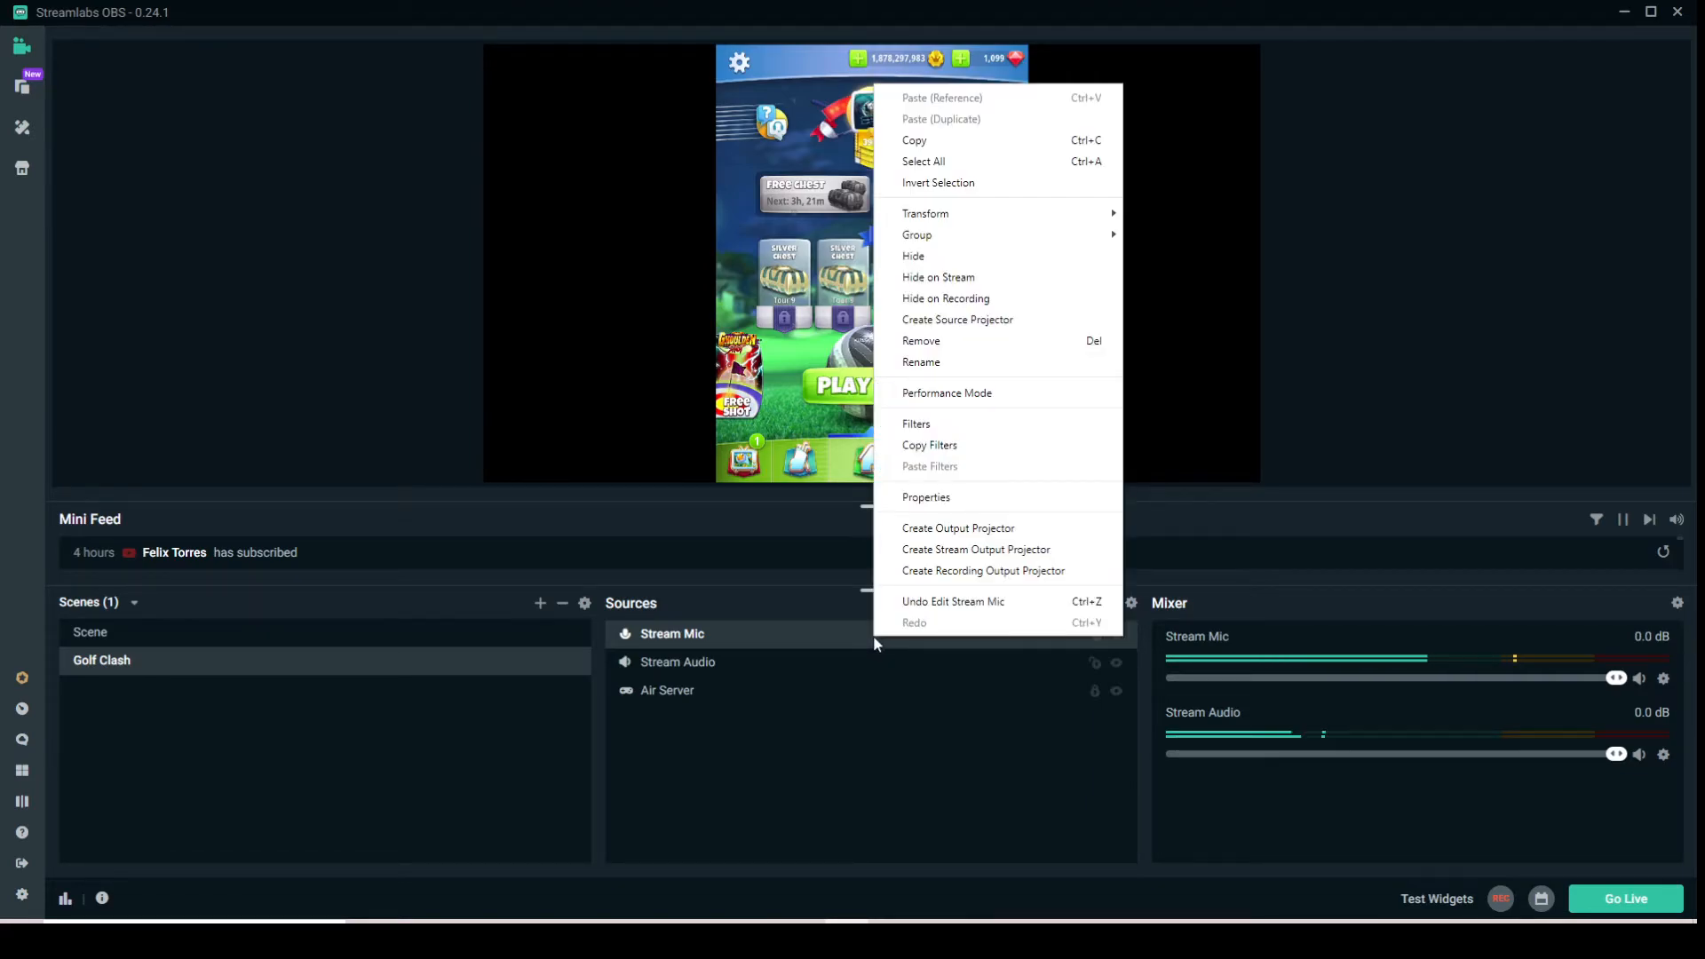
left_click(916, 424)
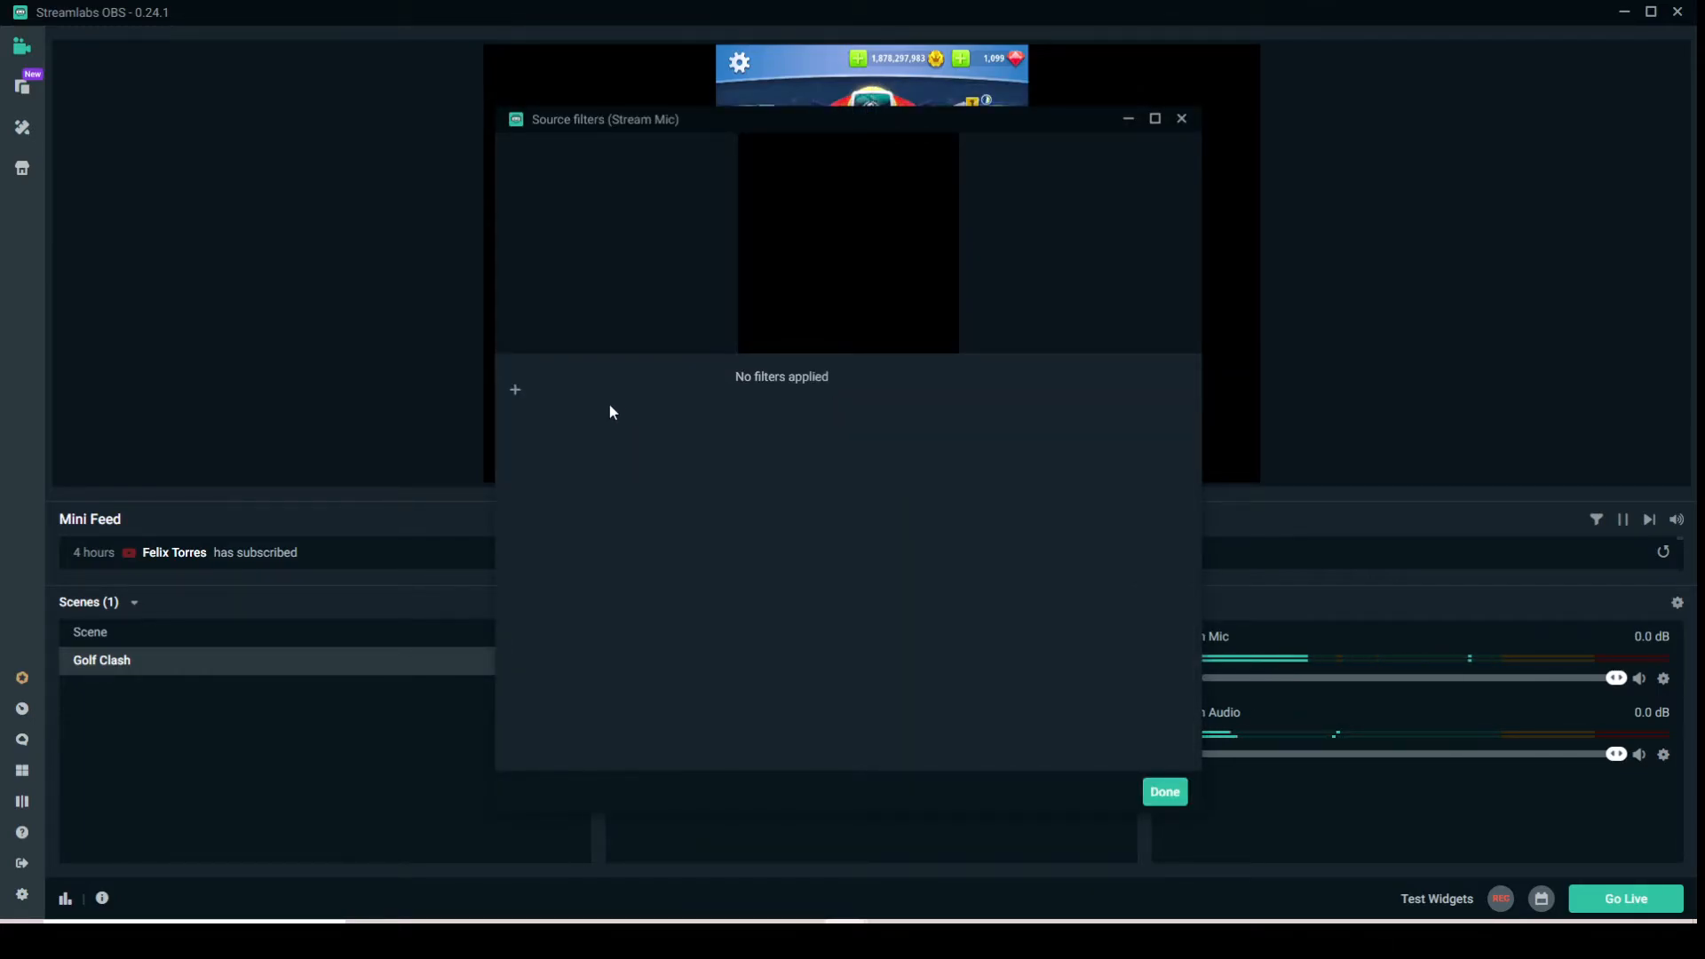
left_click(515, 390)
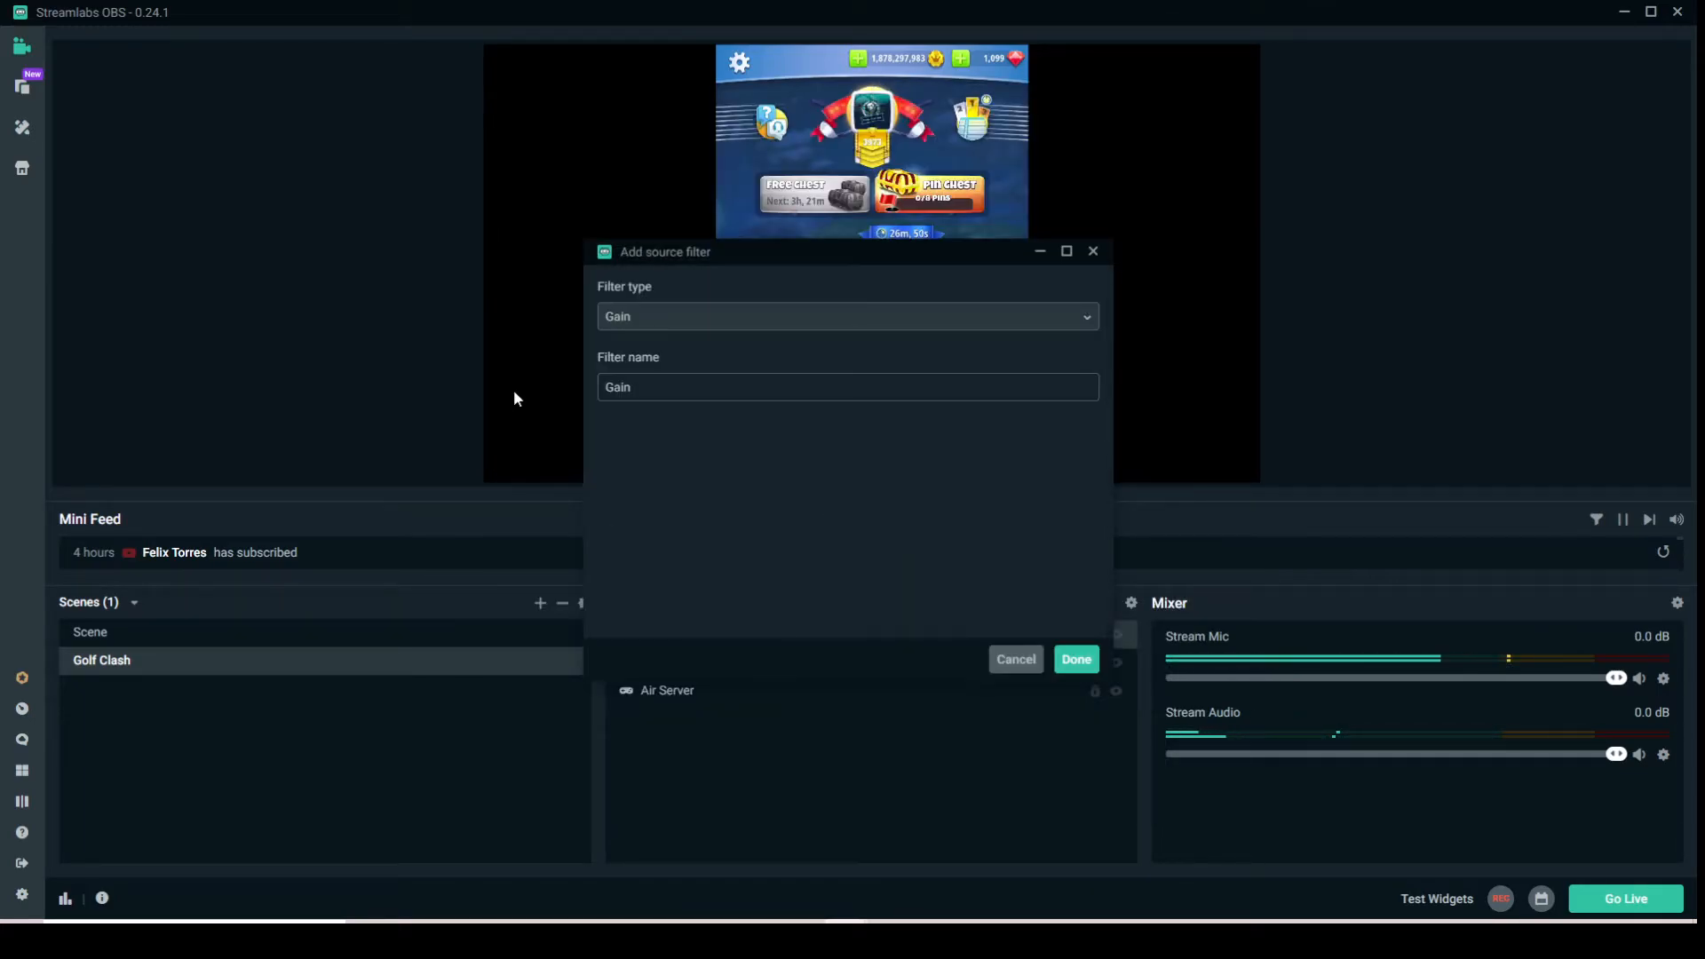
left_click(719, 321)
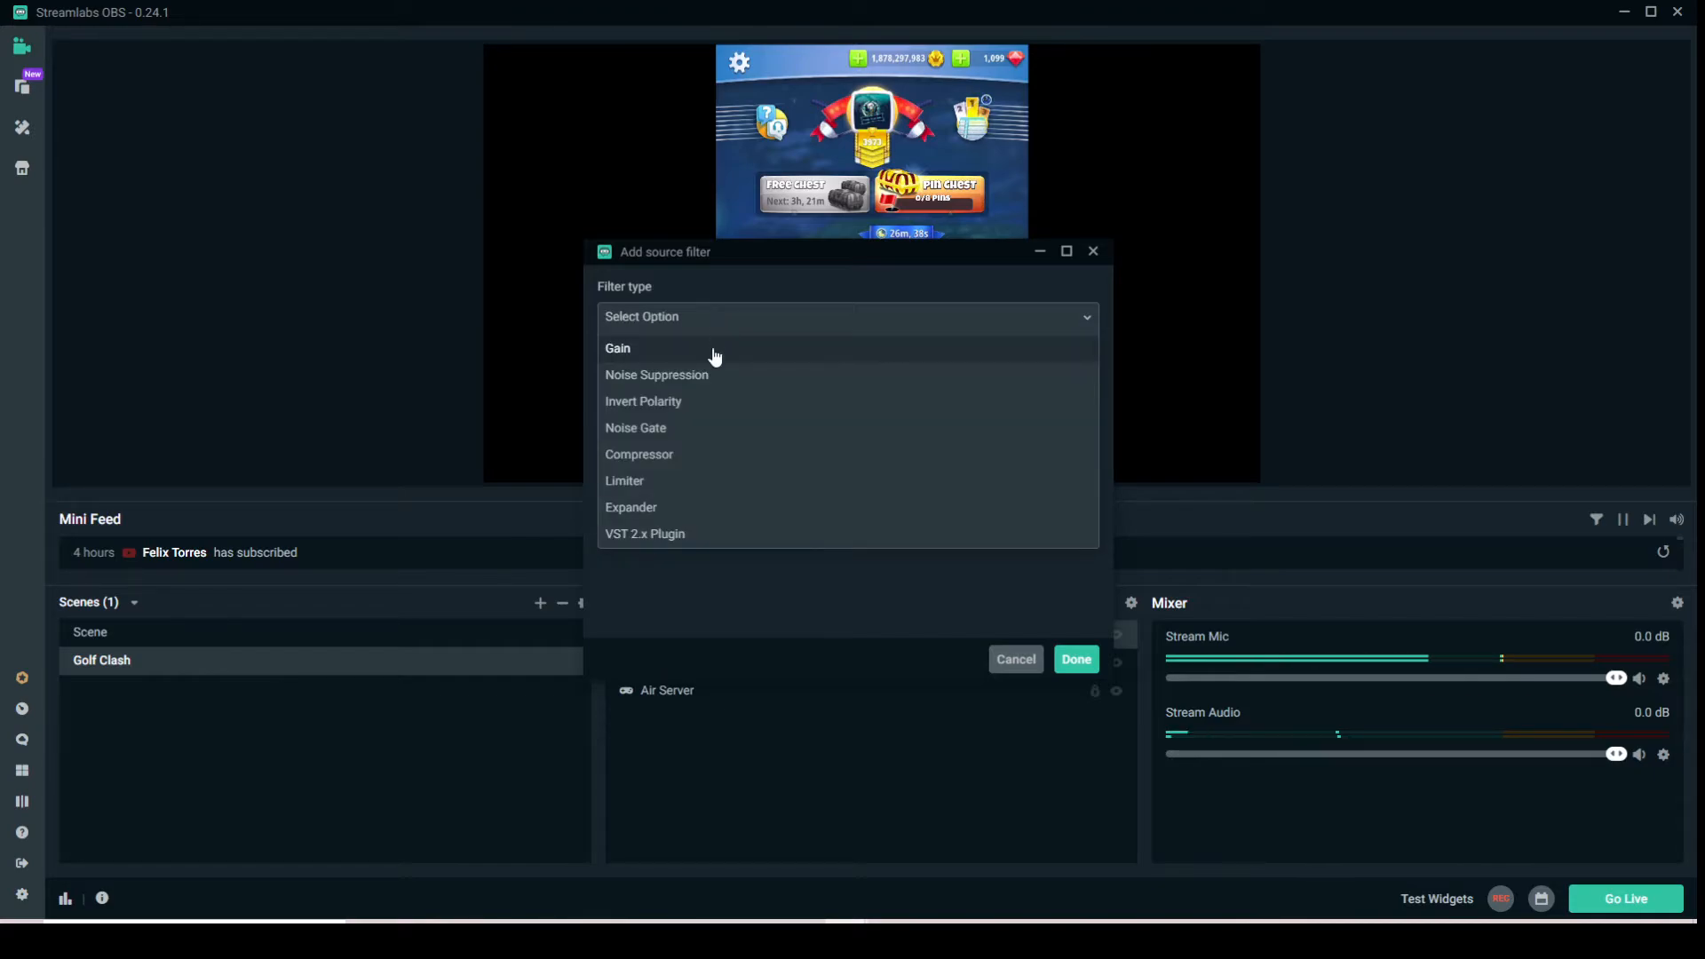
left_click(662, 435)
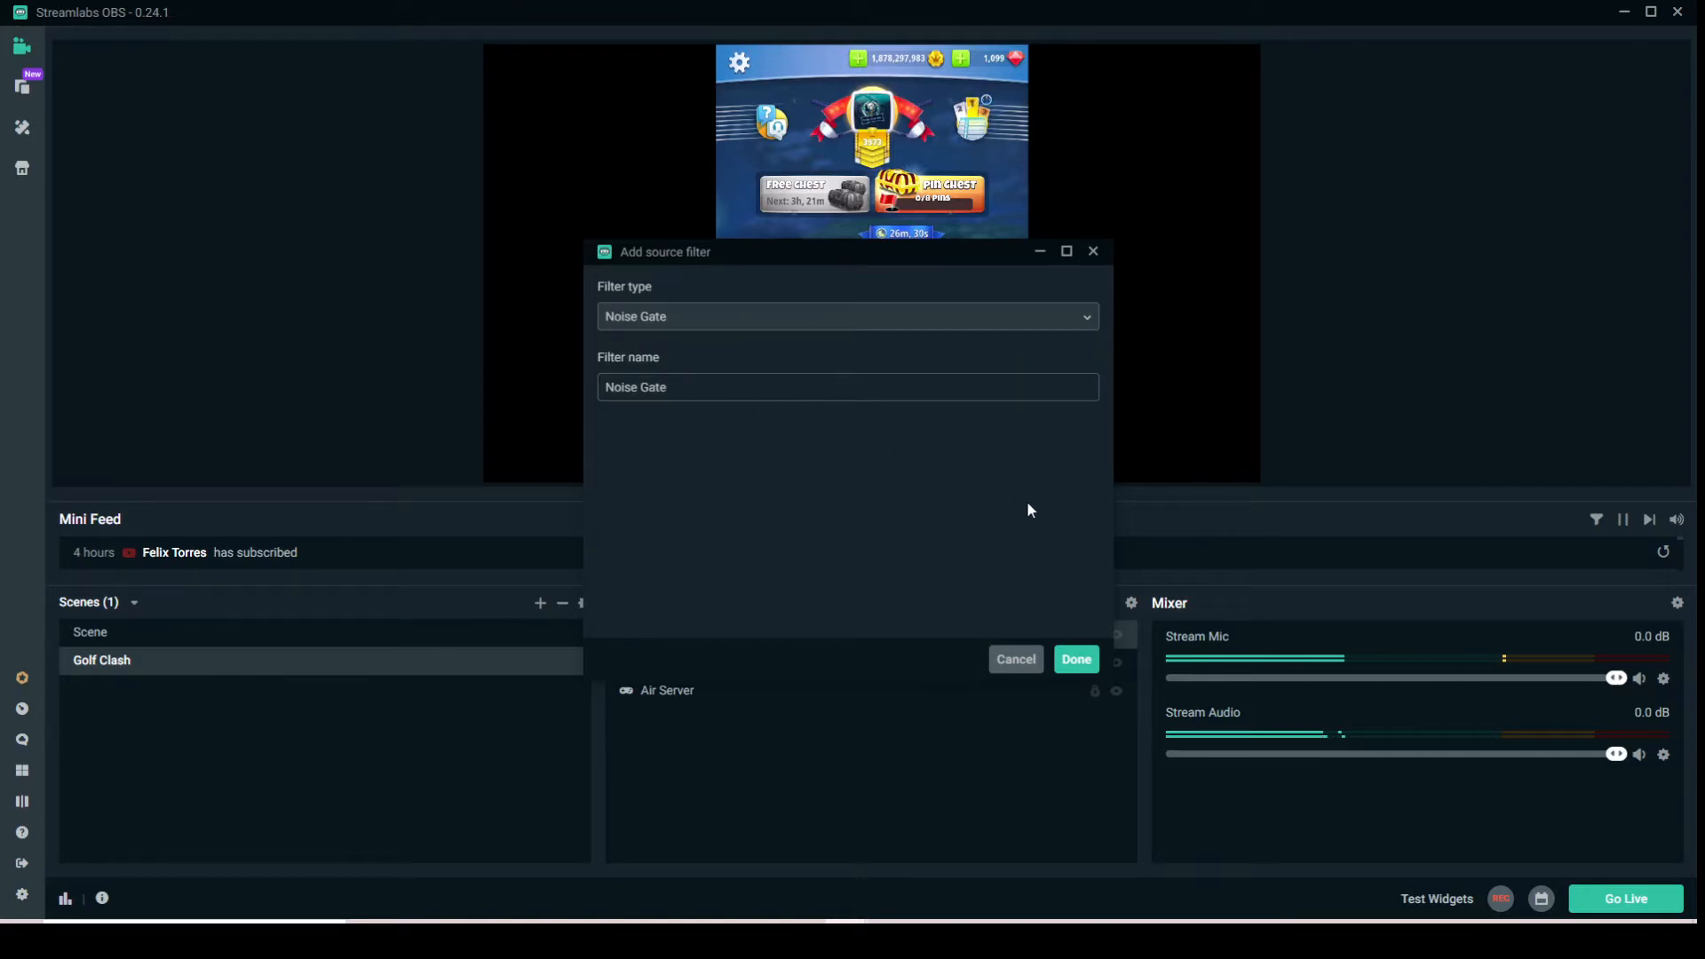
left_click(1068, 658)
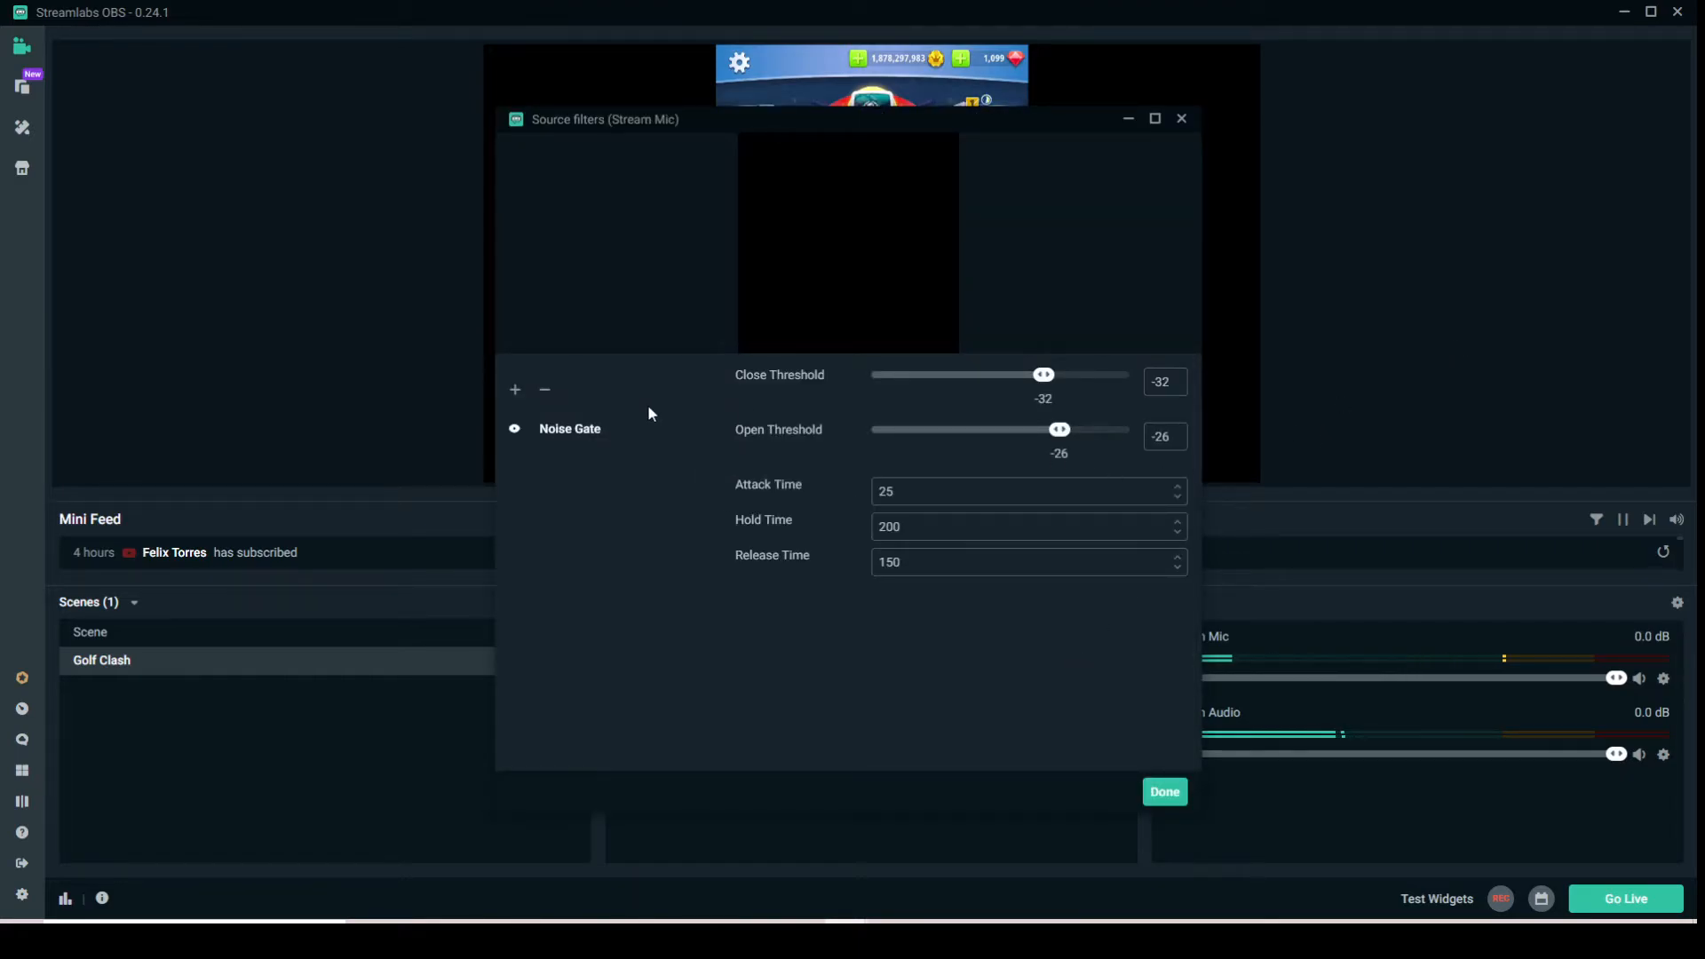
left_click_drag(977, 124, 844, 188)
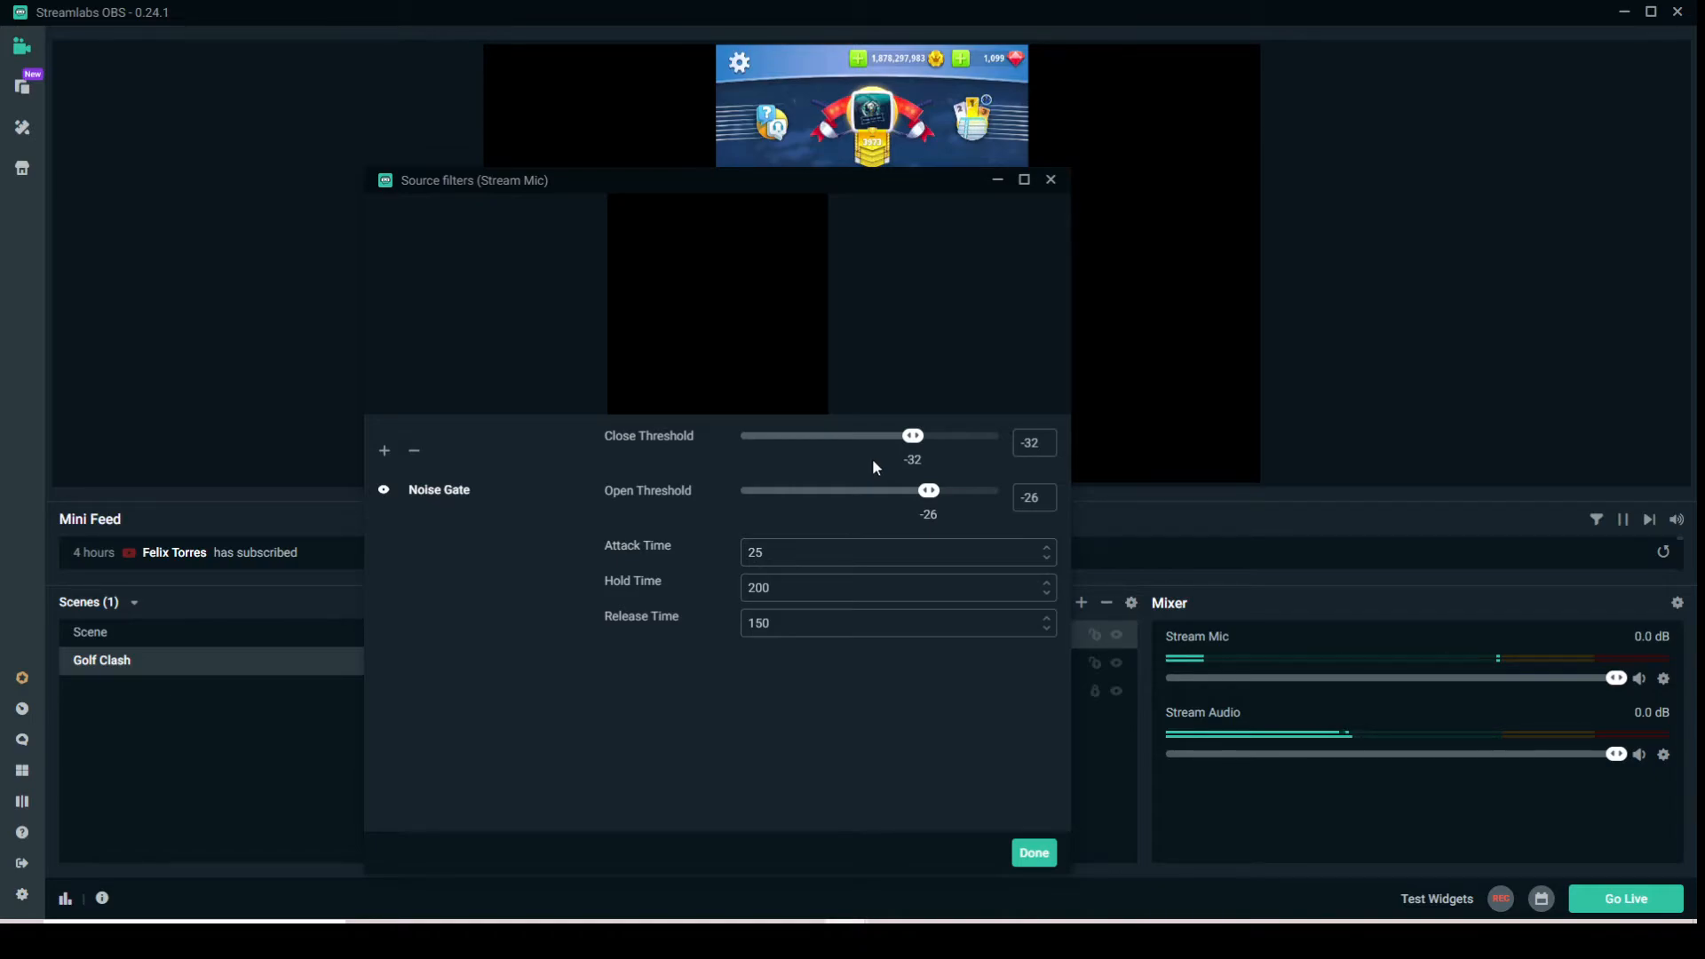
left_click(1051, 181)
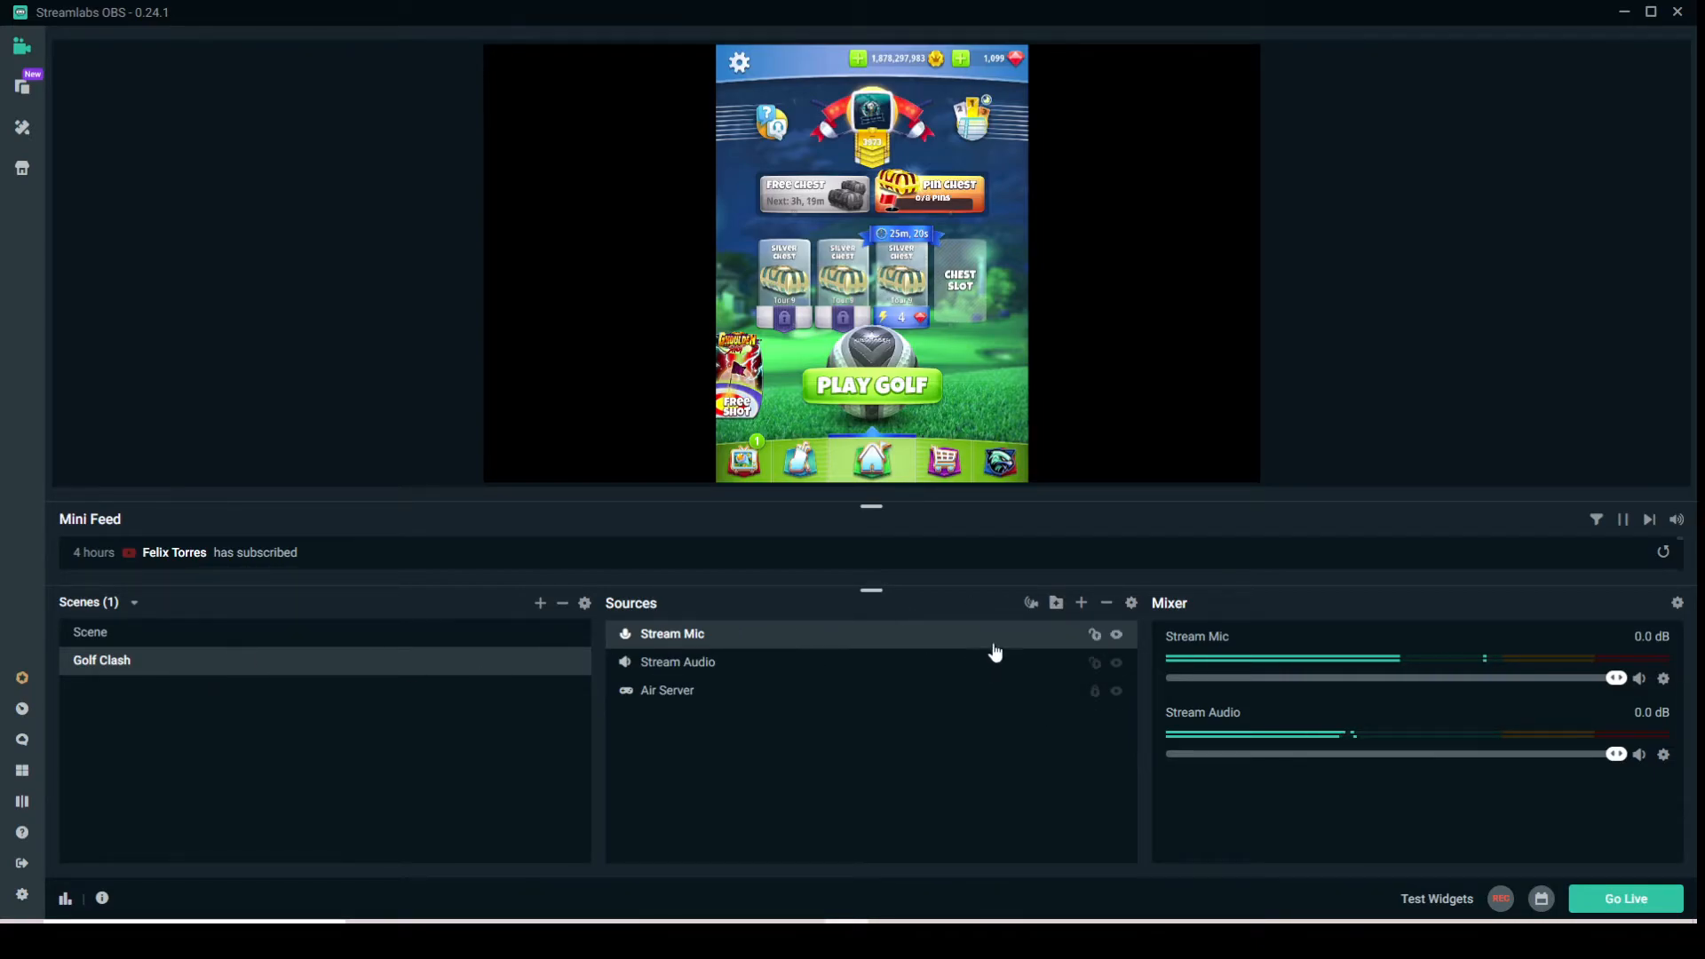
- Add a Video Capture Device source named Stream Cam, keeping Logitech StreamCam as the device with its default settings
left_click(1083, 606)
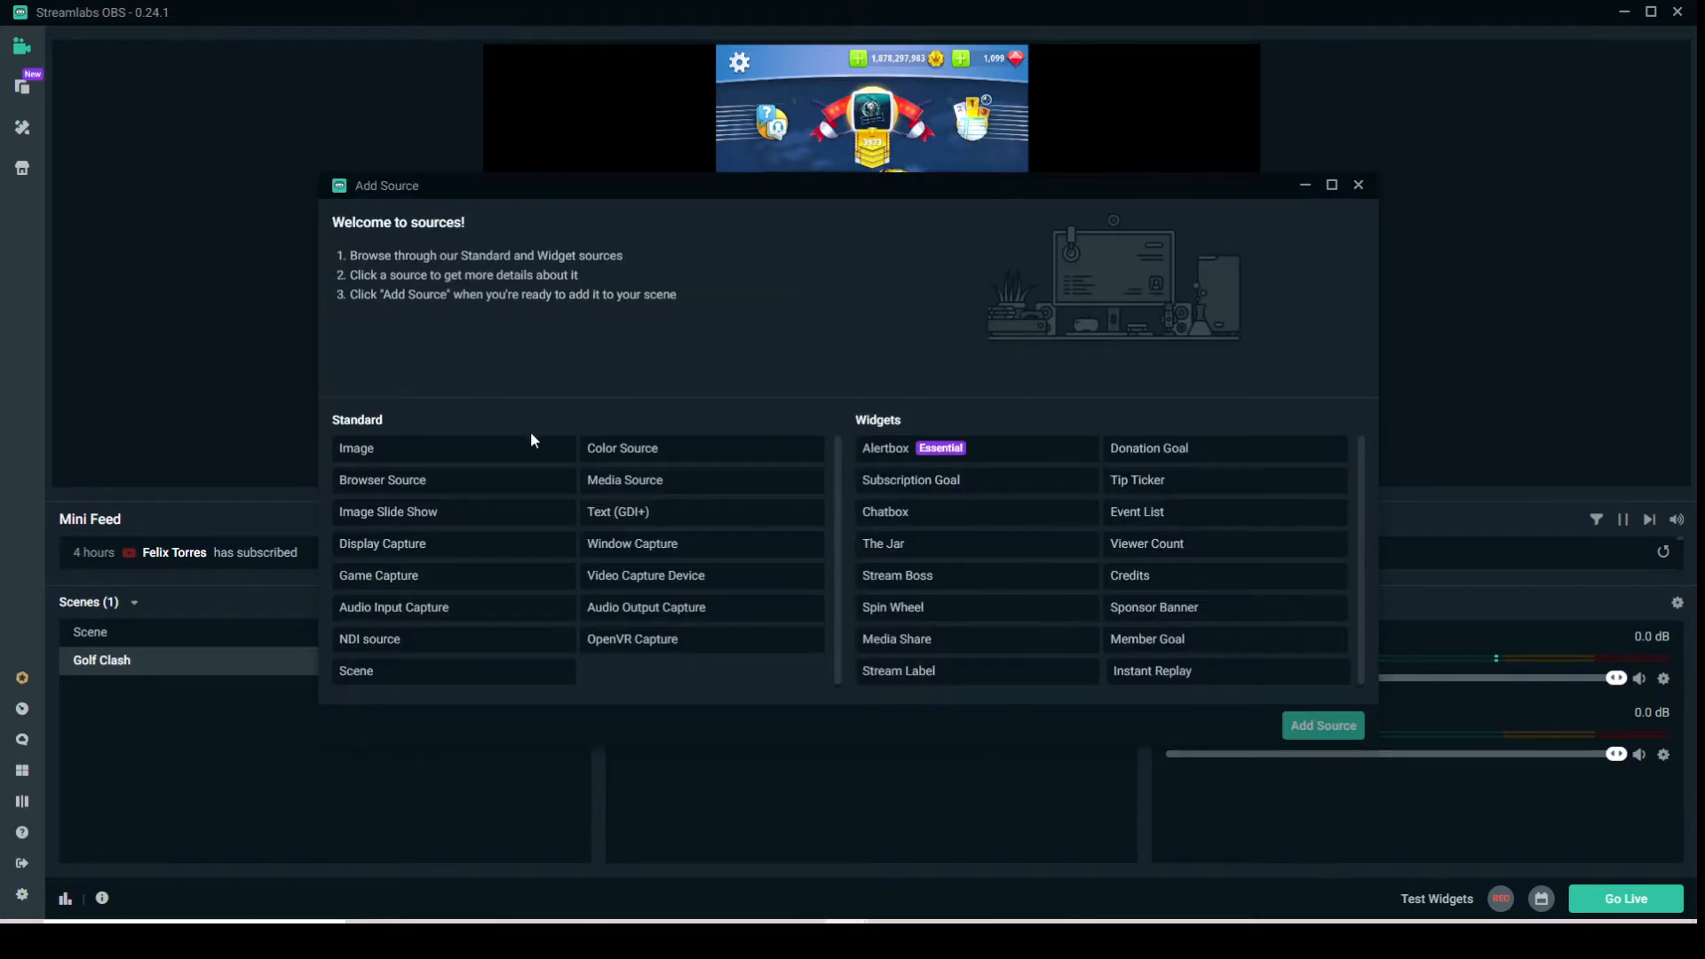
left_click(671, 577)
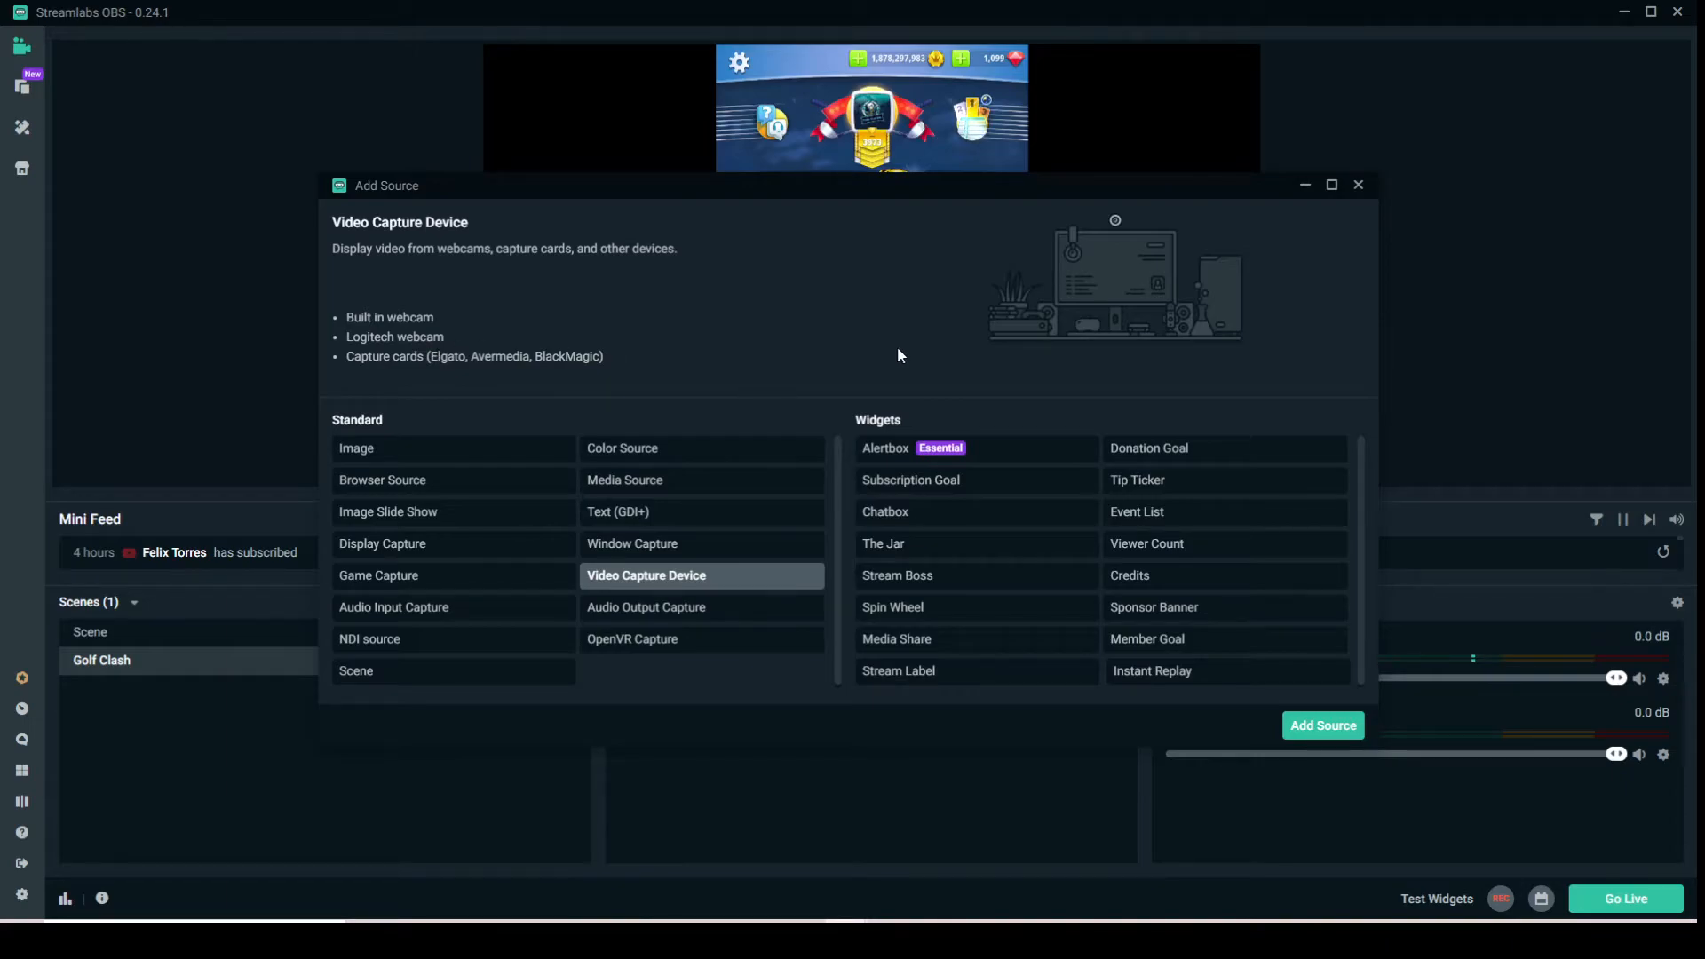
left_click(1306, 731)
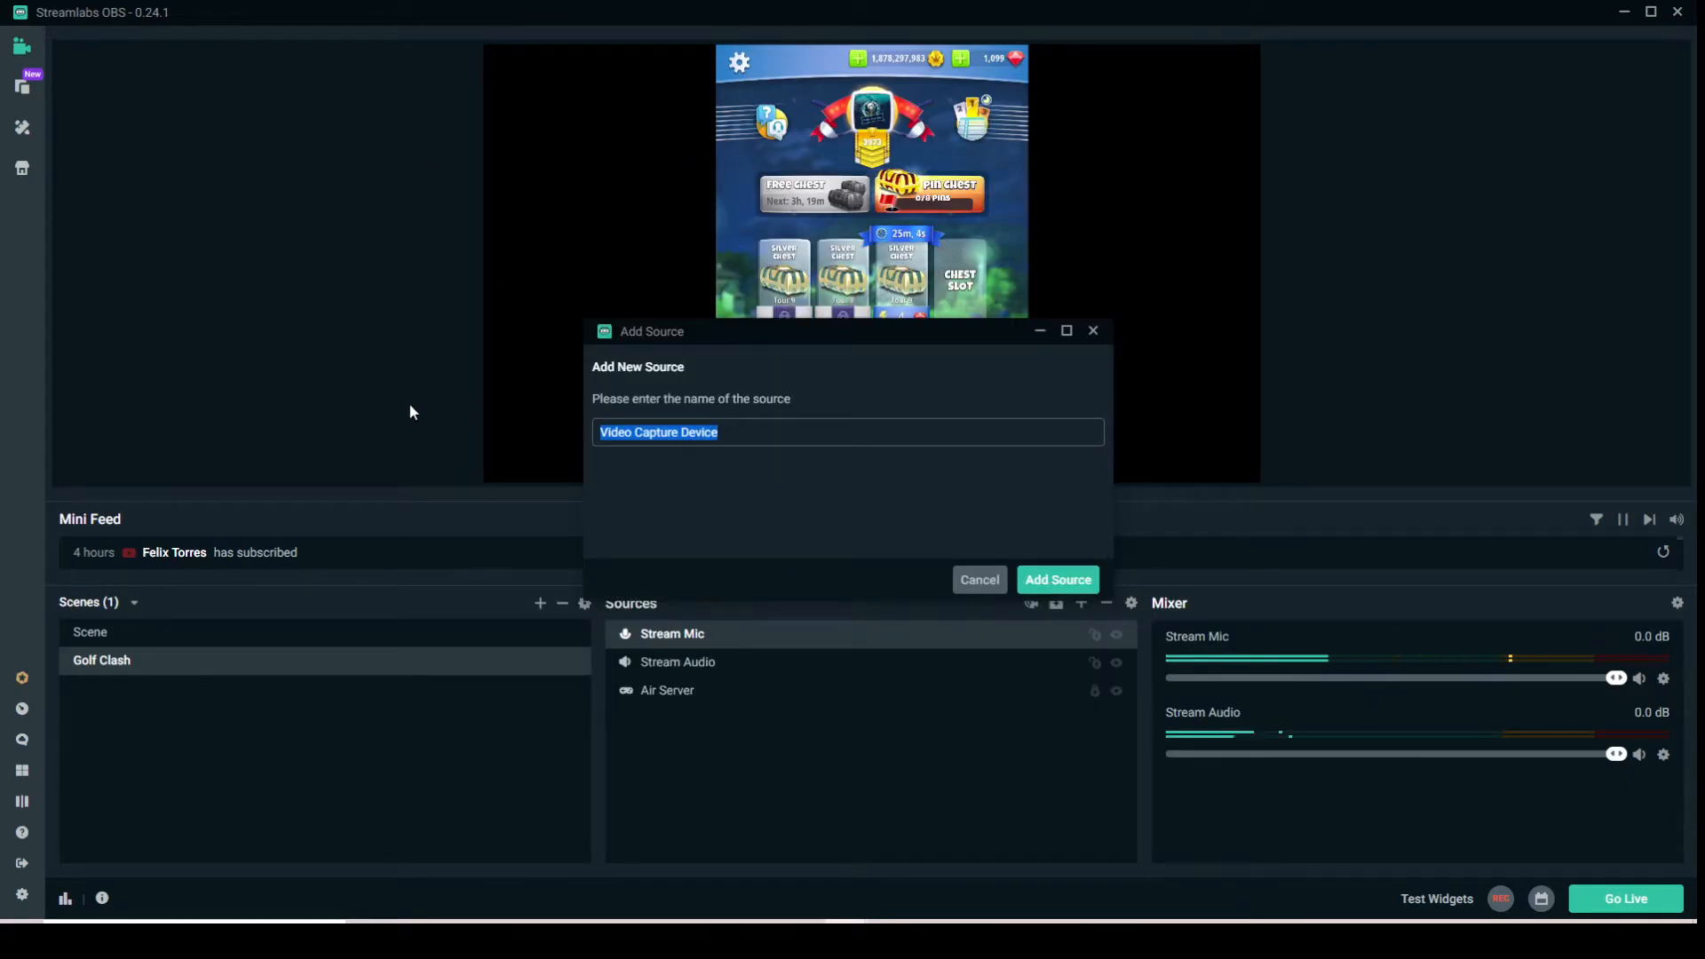
type("Stream Cam")
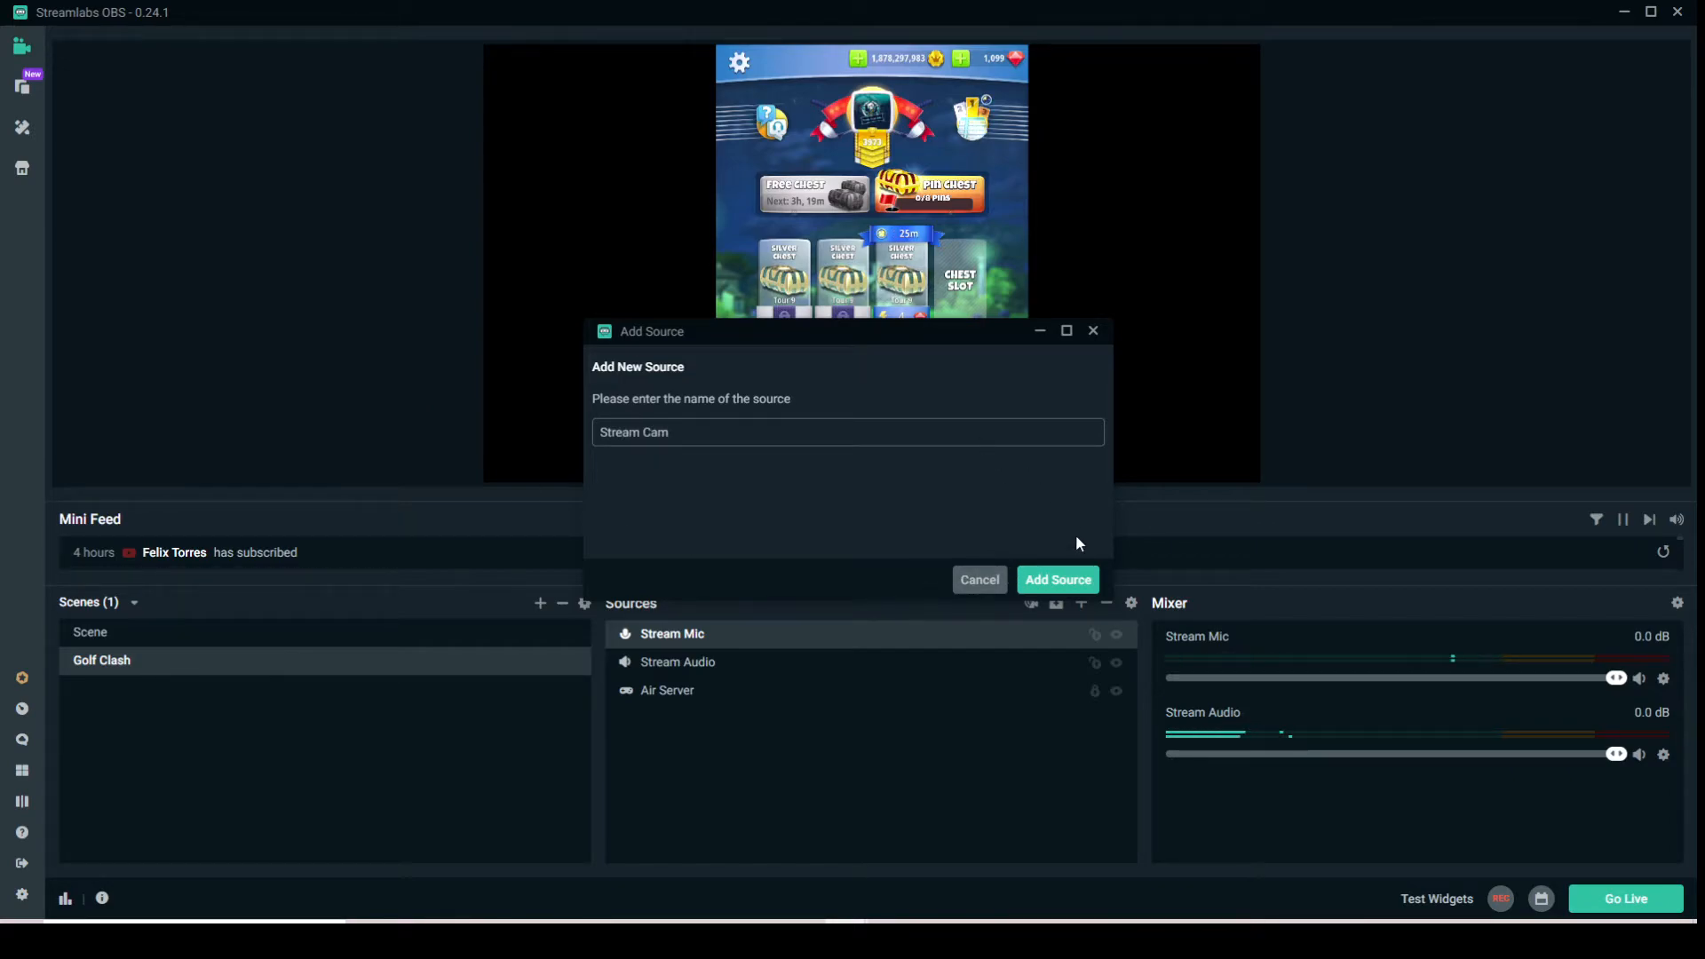
left_click(1056, 581)
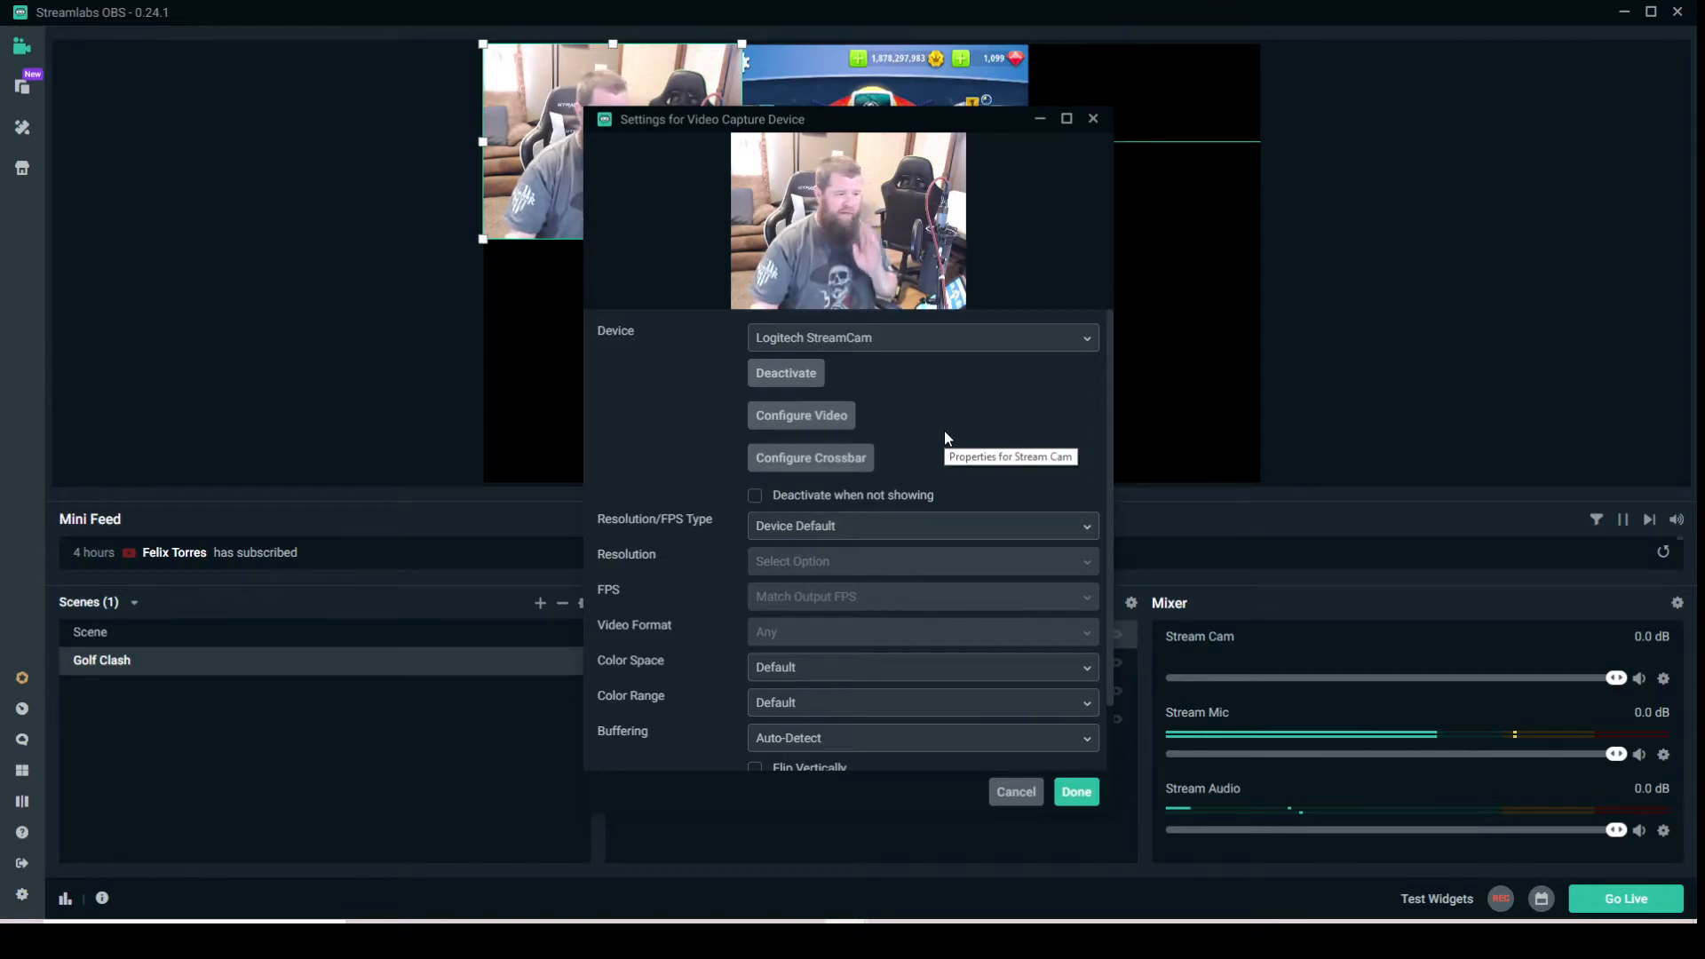
scroll(945, 429, "down", 2)
scroll(944, 430, "up", 2)
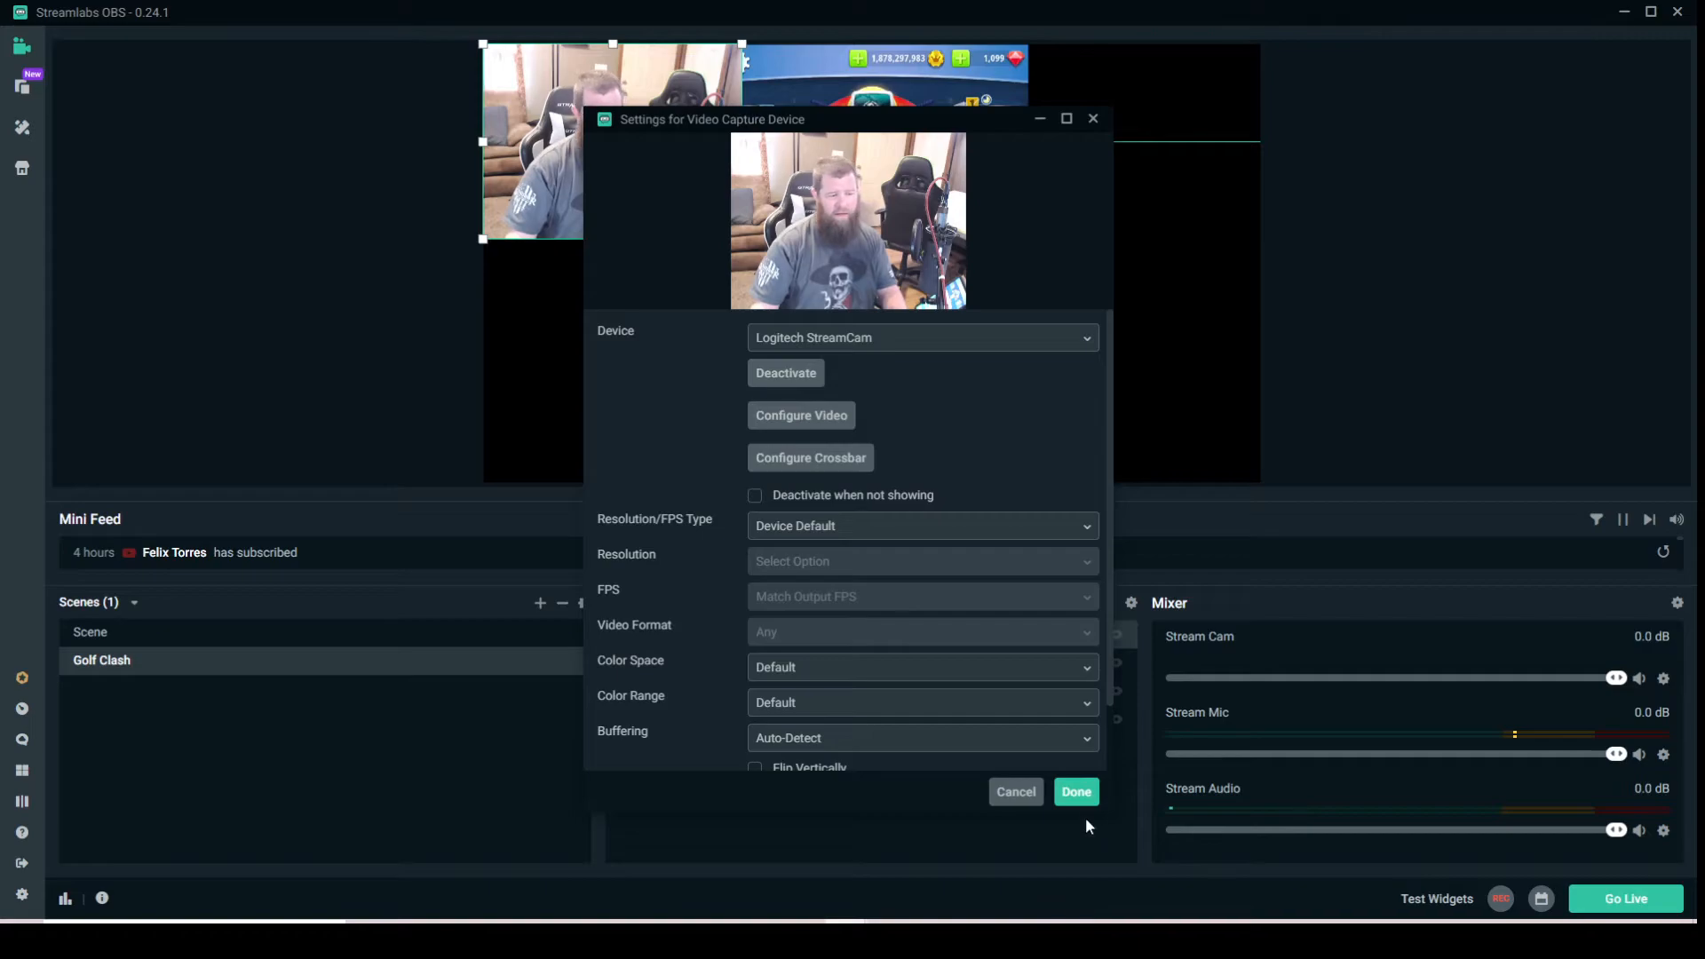
left_click(1076, 793)
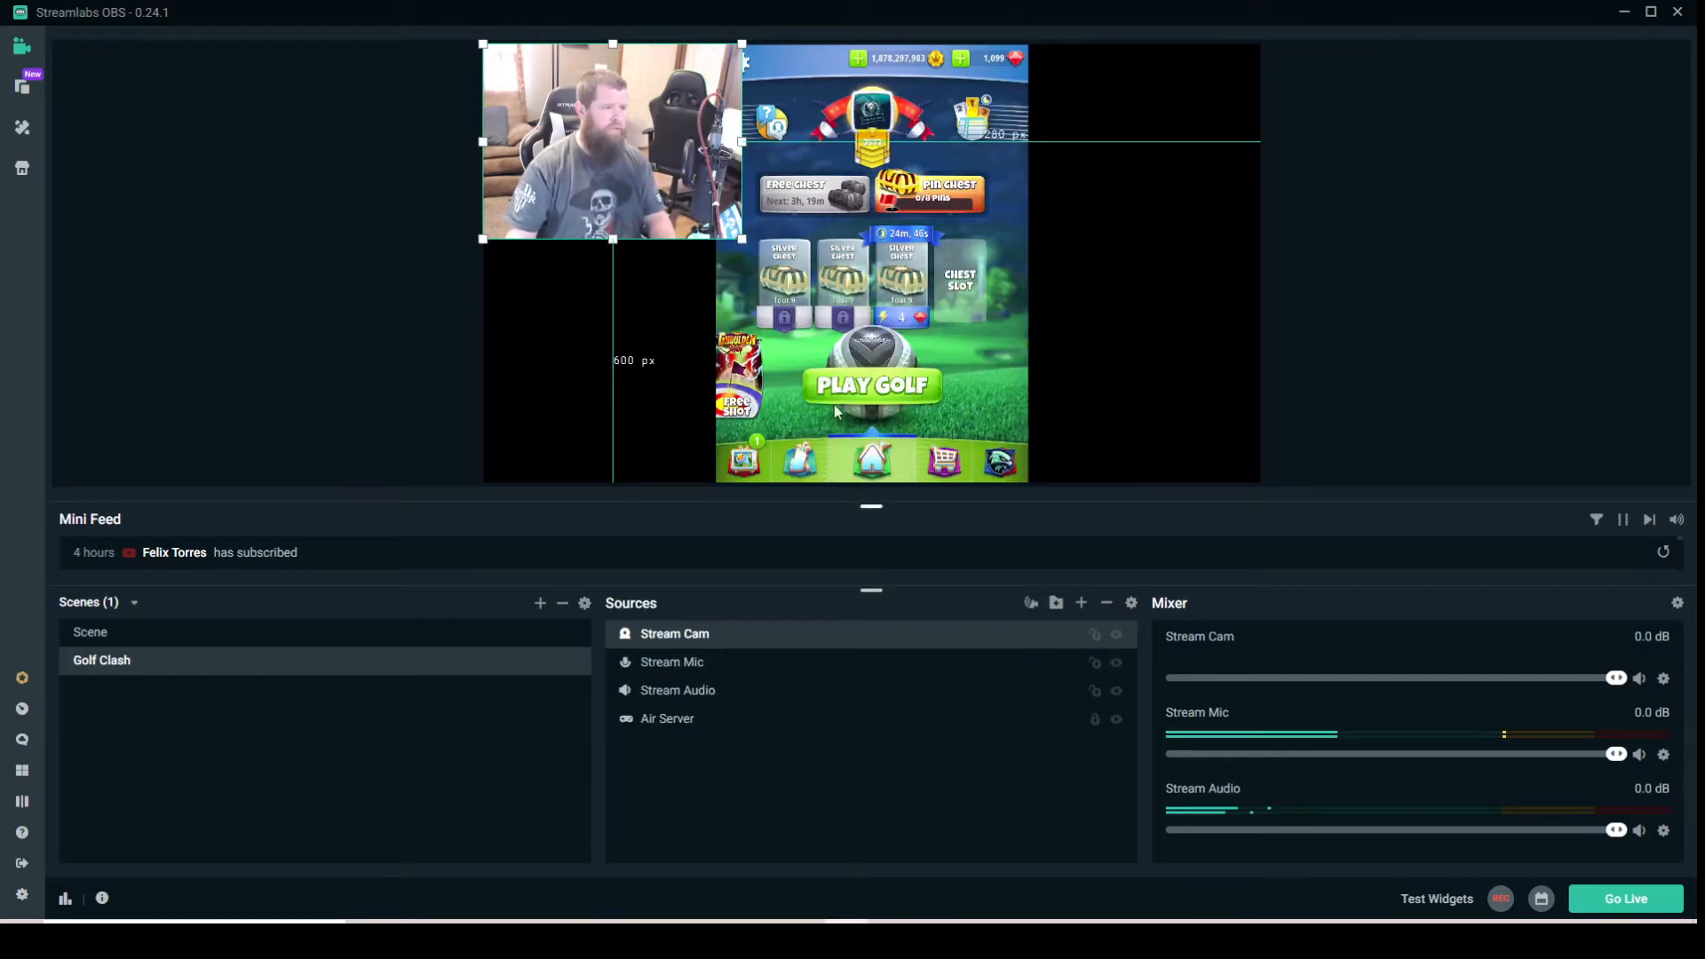
- Move the Stream Cam image inward from the canvas corner, enlarge it slightly and crop all four sides closely around the person
mouse_move(584, 151)
left_mouse_down()
mouse_move(673, 165)
mouse_move(699, 222)
mouse_move(591, 173)
left_mouse_up()
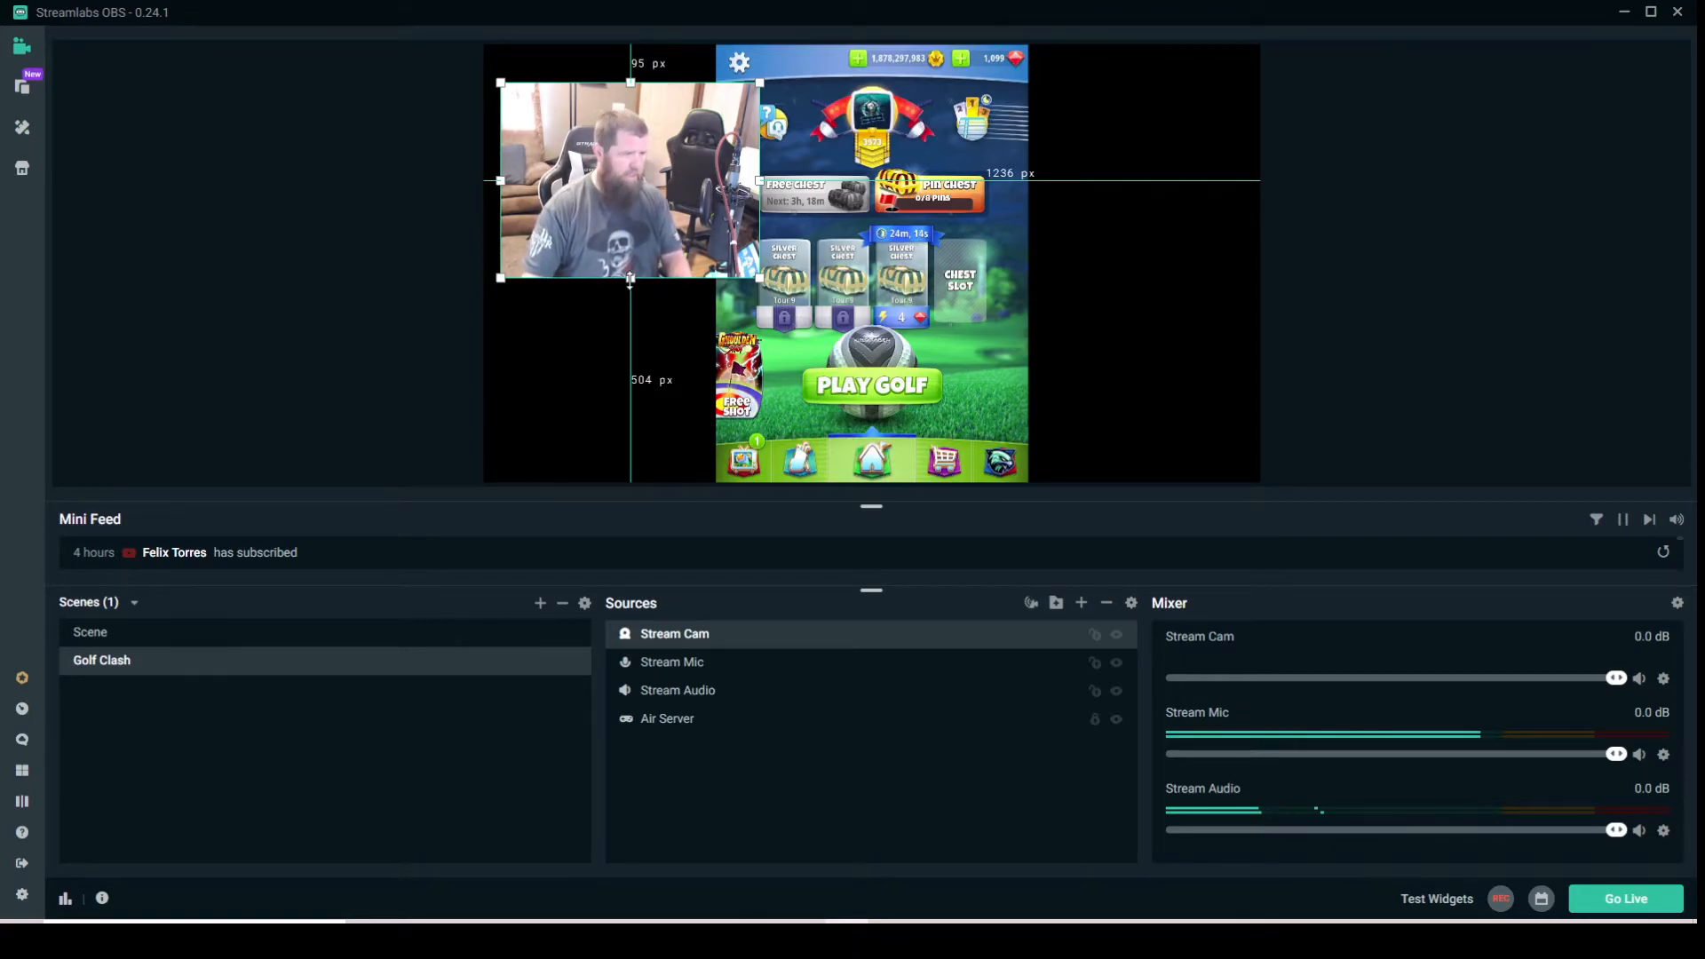
mouse_move(630, 280)
left_mouse_down()
mouse_move(631, 254)
mouse_move(630, 290)
left_mouse_up()
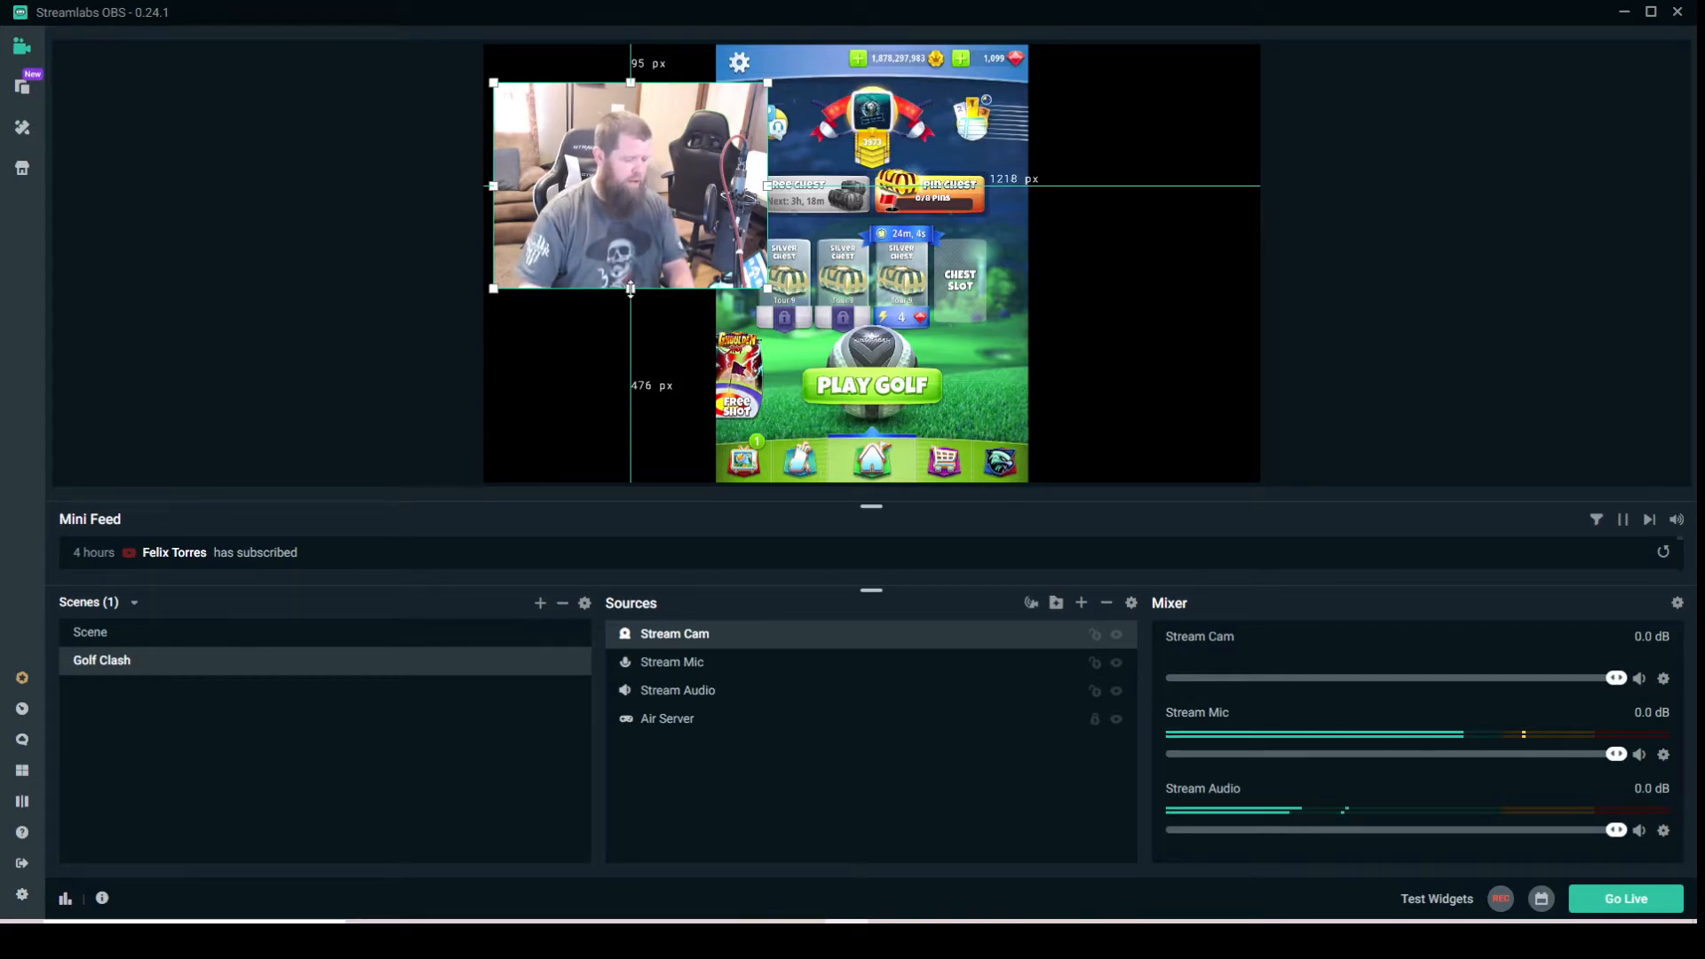
left_click_drag(631, 289, 632, 231)
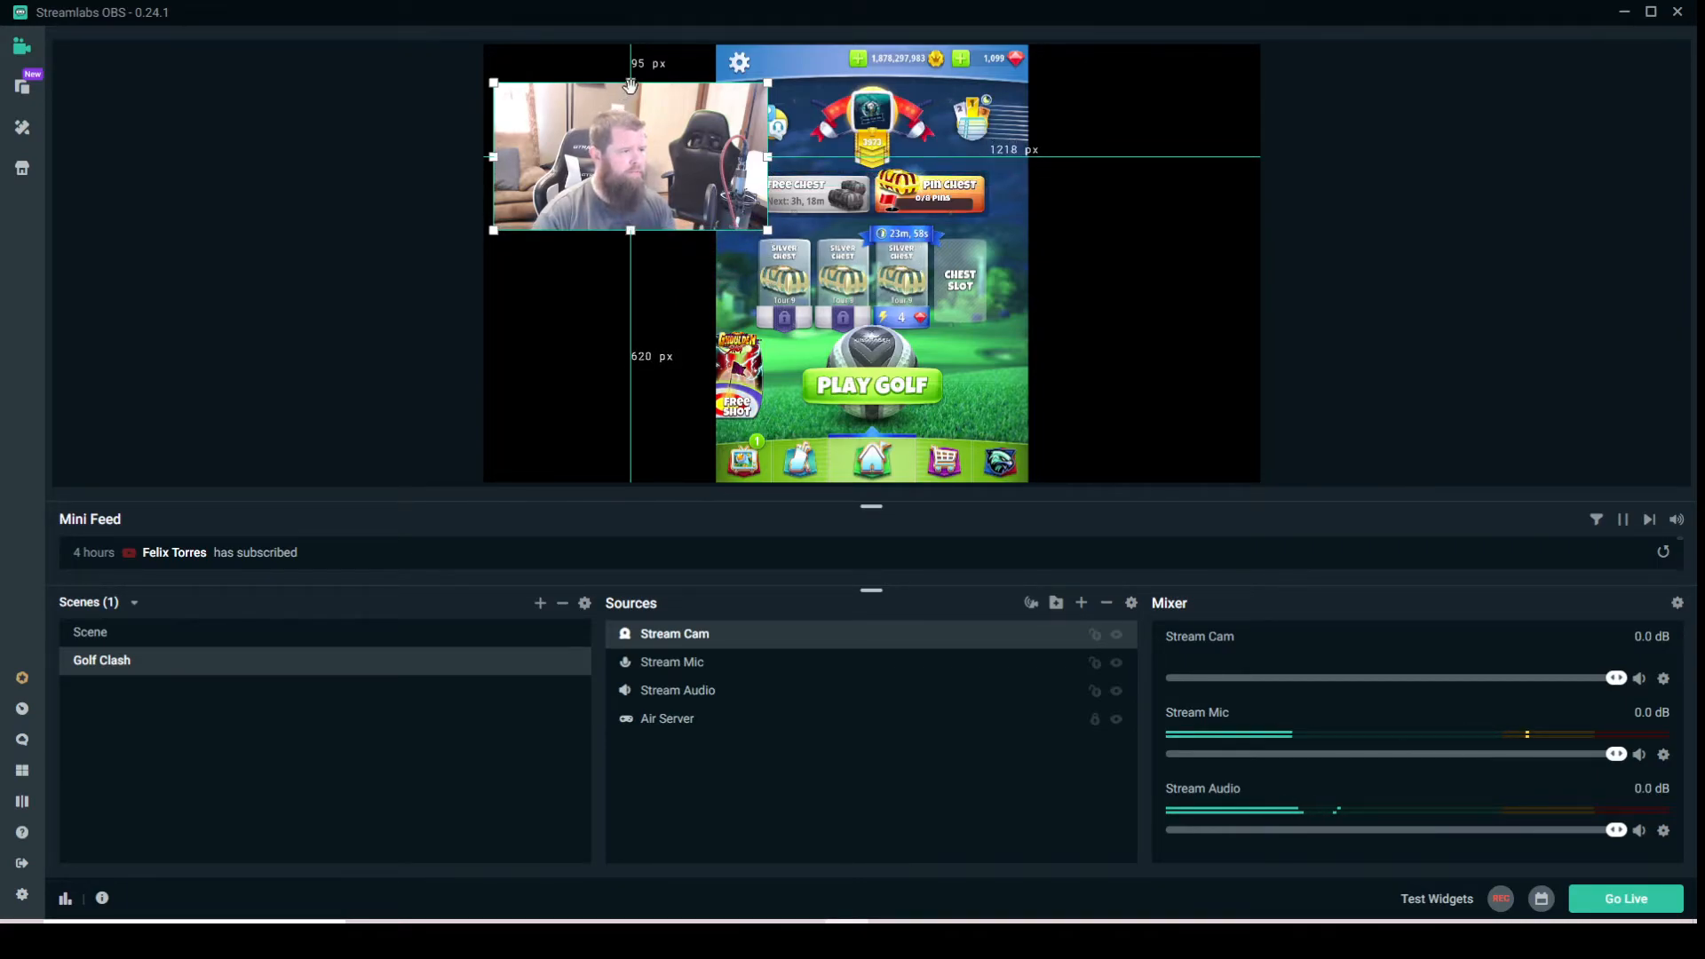
left_click_drag(629, 84, 631, 96)
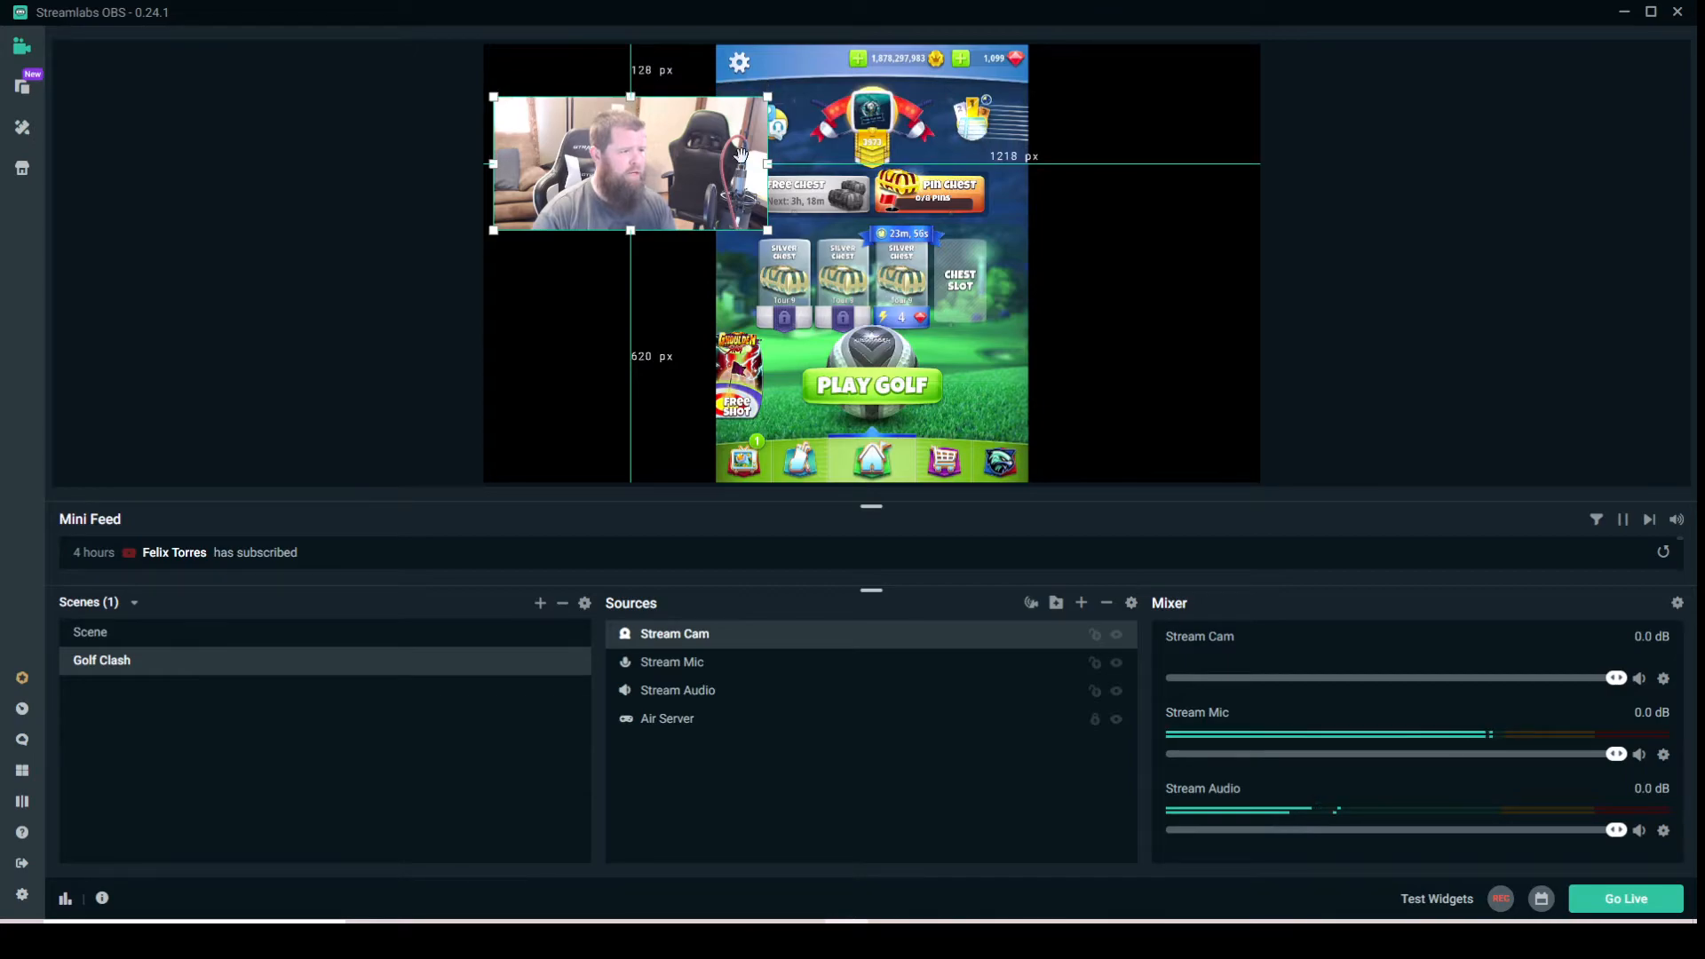
left_click_drag(767, 164, 695, 163)
left_click_drag(491, 163, 522, 164)
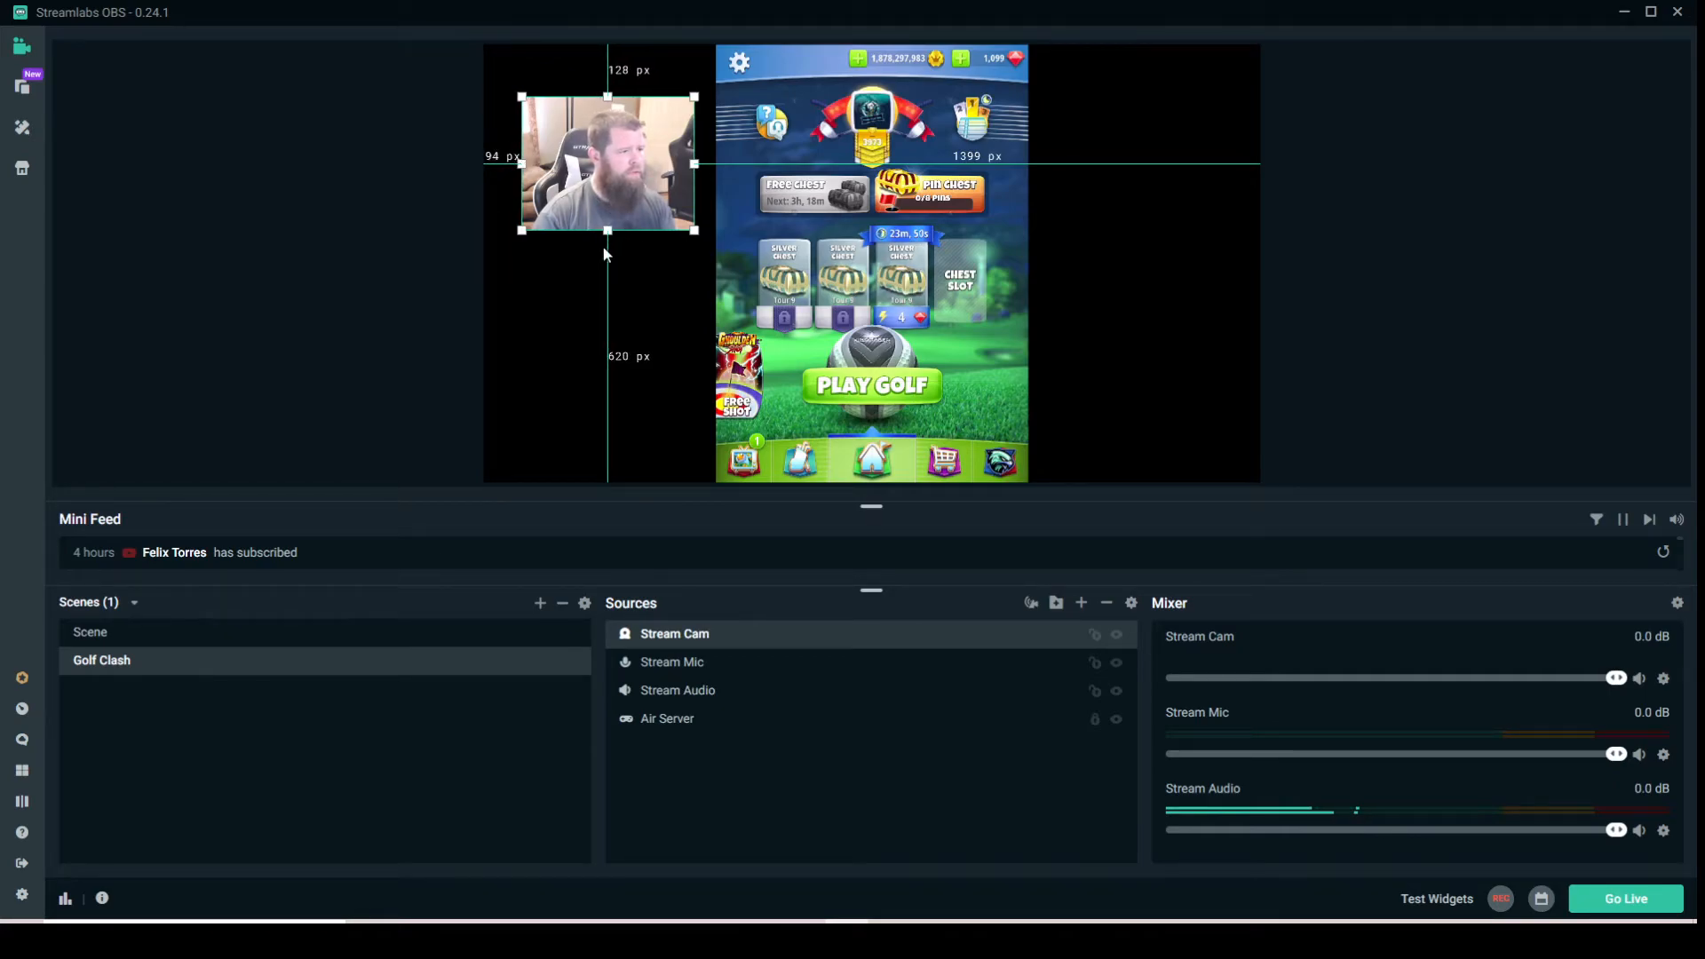
left_click_drag(609, 233, 615, 225)
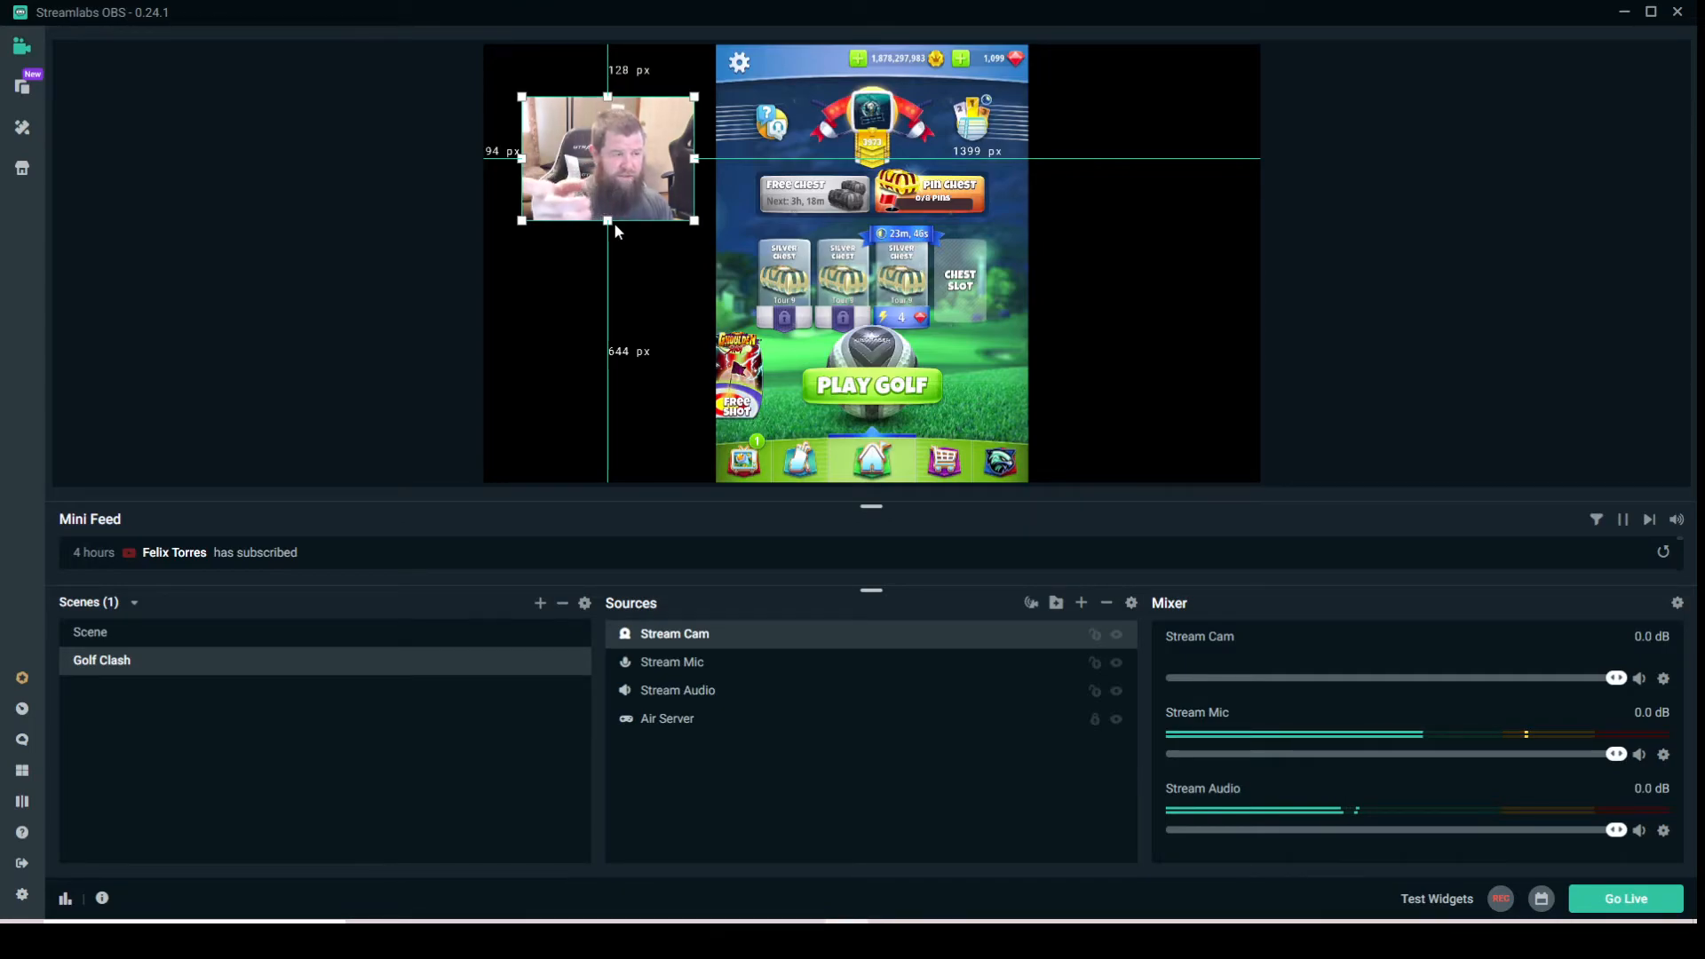
- Enlarge the cropped Stream Cam to about 360 px high, place it beside the game about 30 px below the canvas top, and deselect it
left_click_drag(650, 159, 625, 126)
left_click_drag(669, 187, 699, 207)
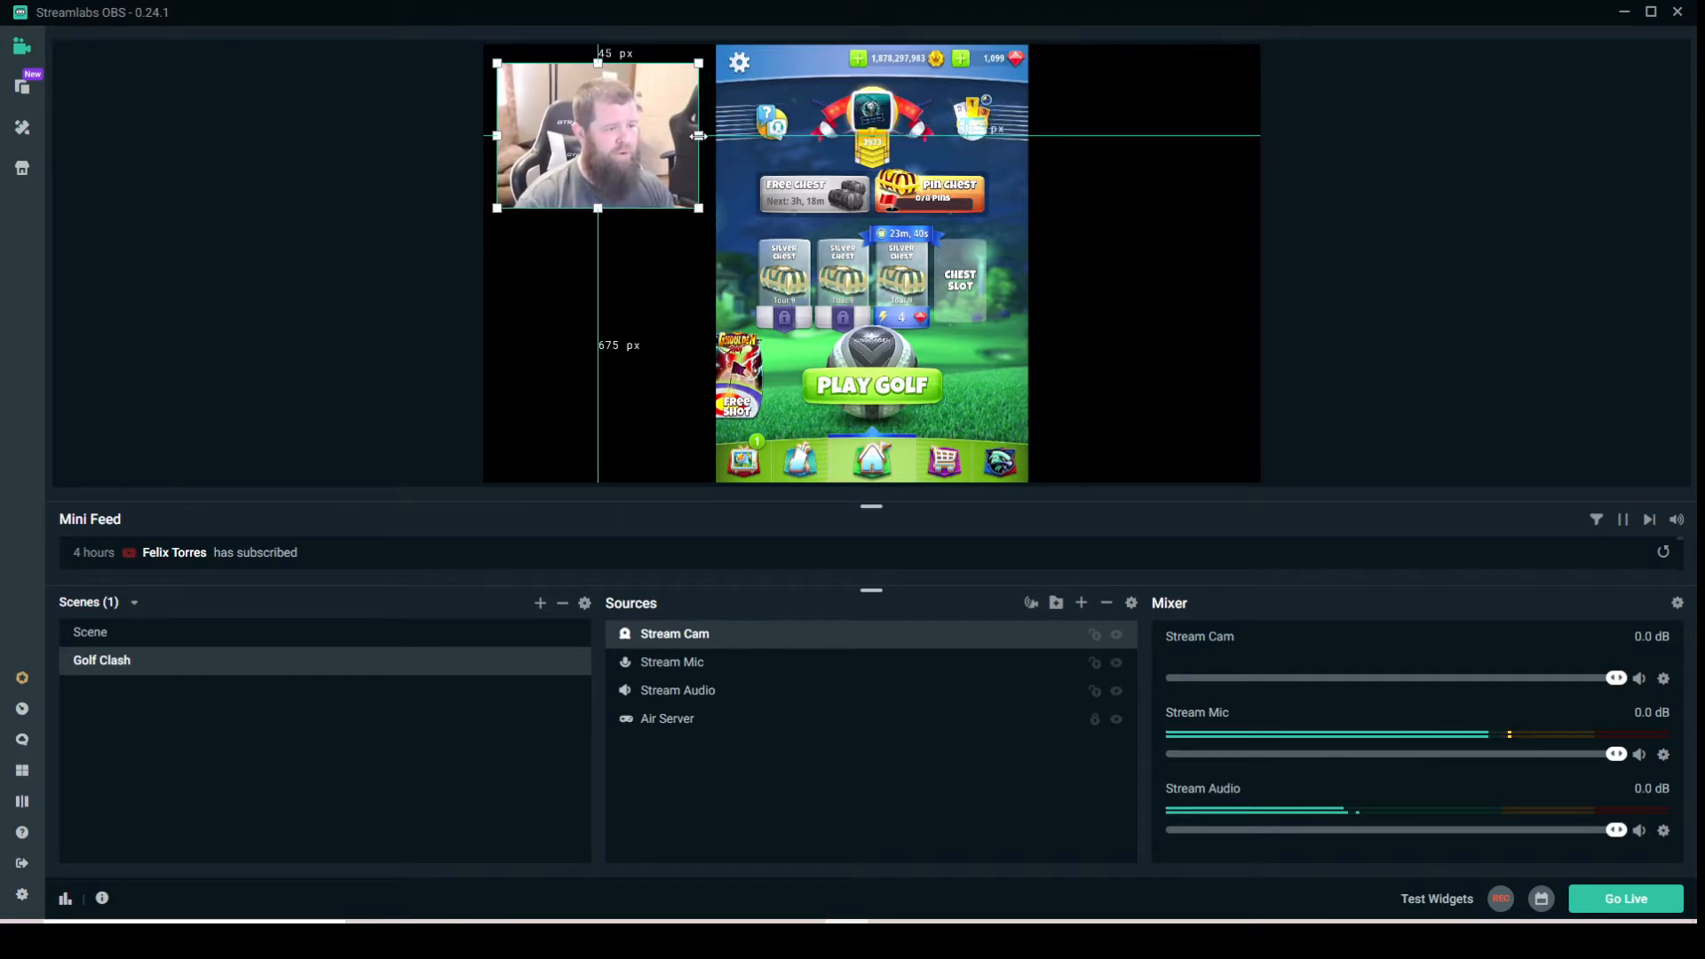
left_click_drag(699, 136, 595, 133)
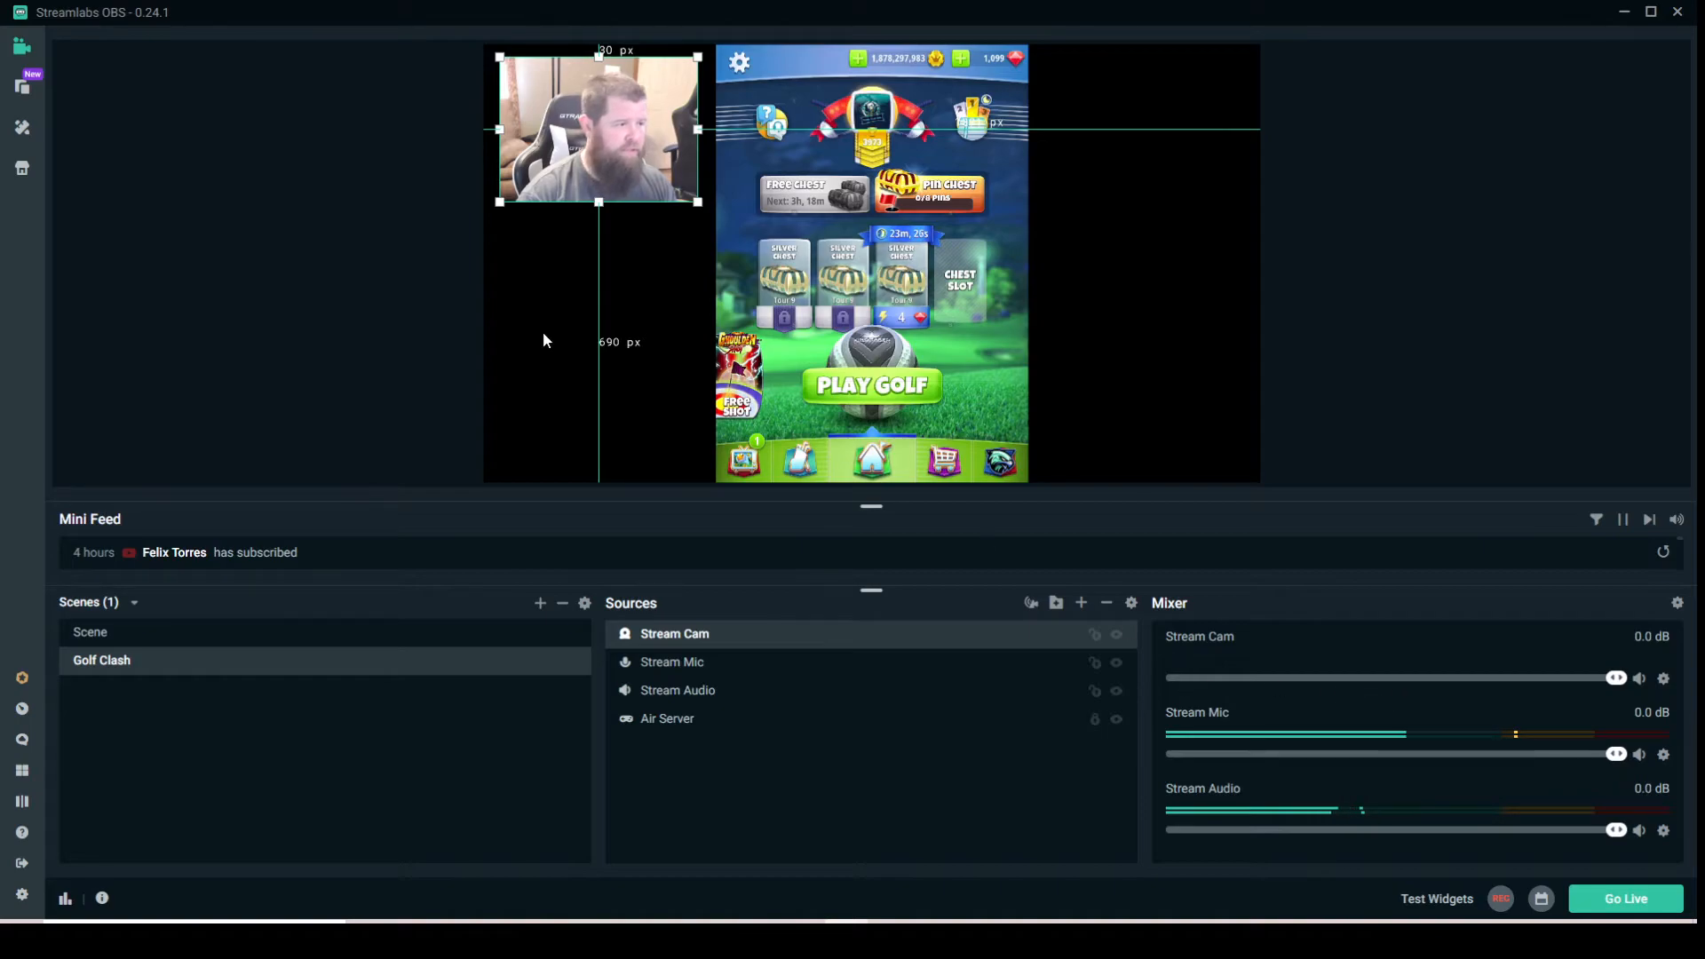
left_click(1063, 264)
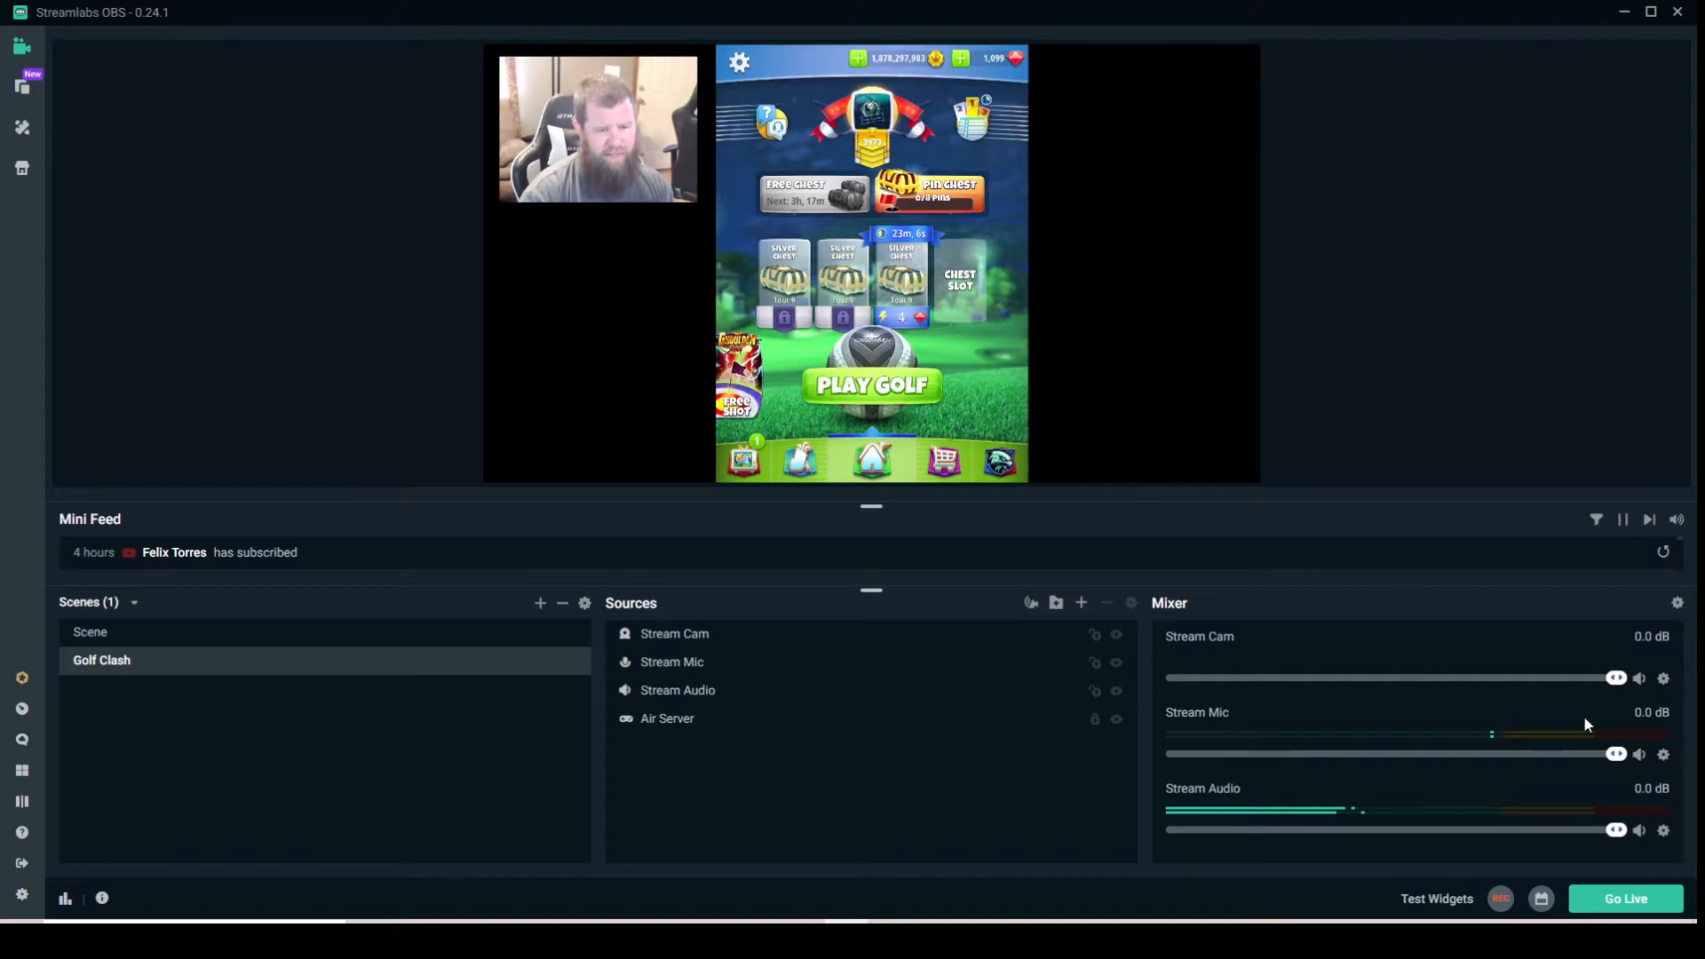
- Lower the Stream Cam mixer volume to -Inf dB and select the Stream Mic source
left_click_drag(1616, 679, 1059, 679)
left_click(1058, 672)
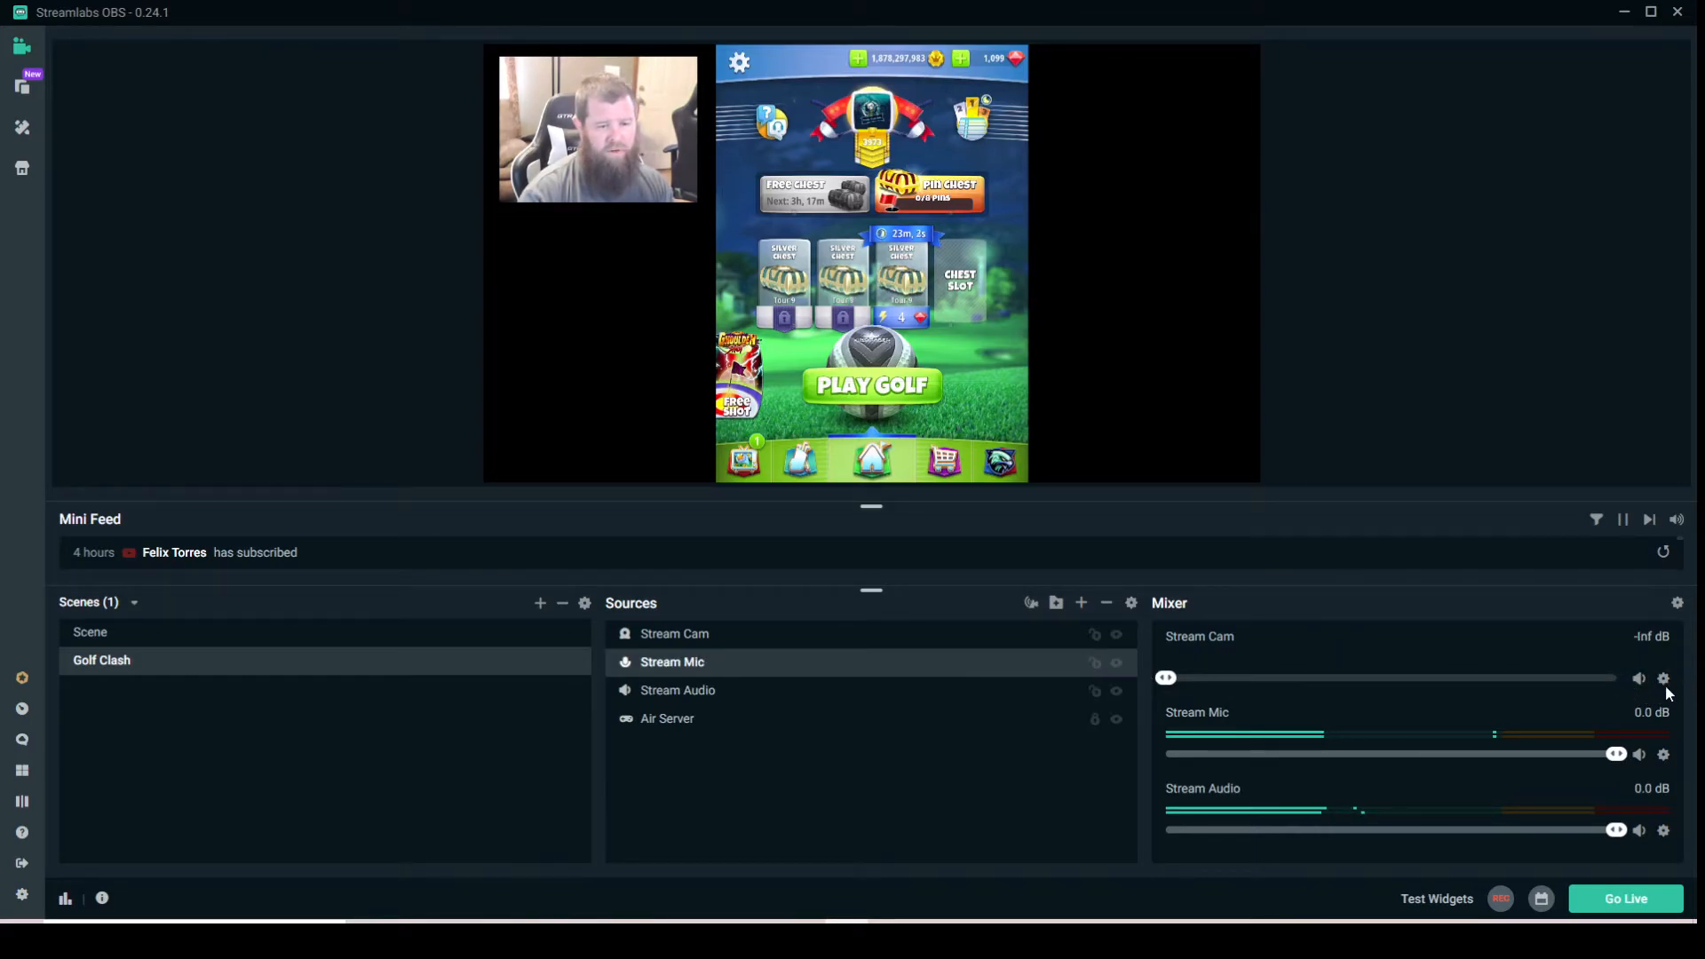
- Hide the Stream Cam channel from the mixer
right_click(1660, 686)
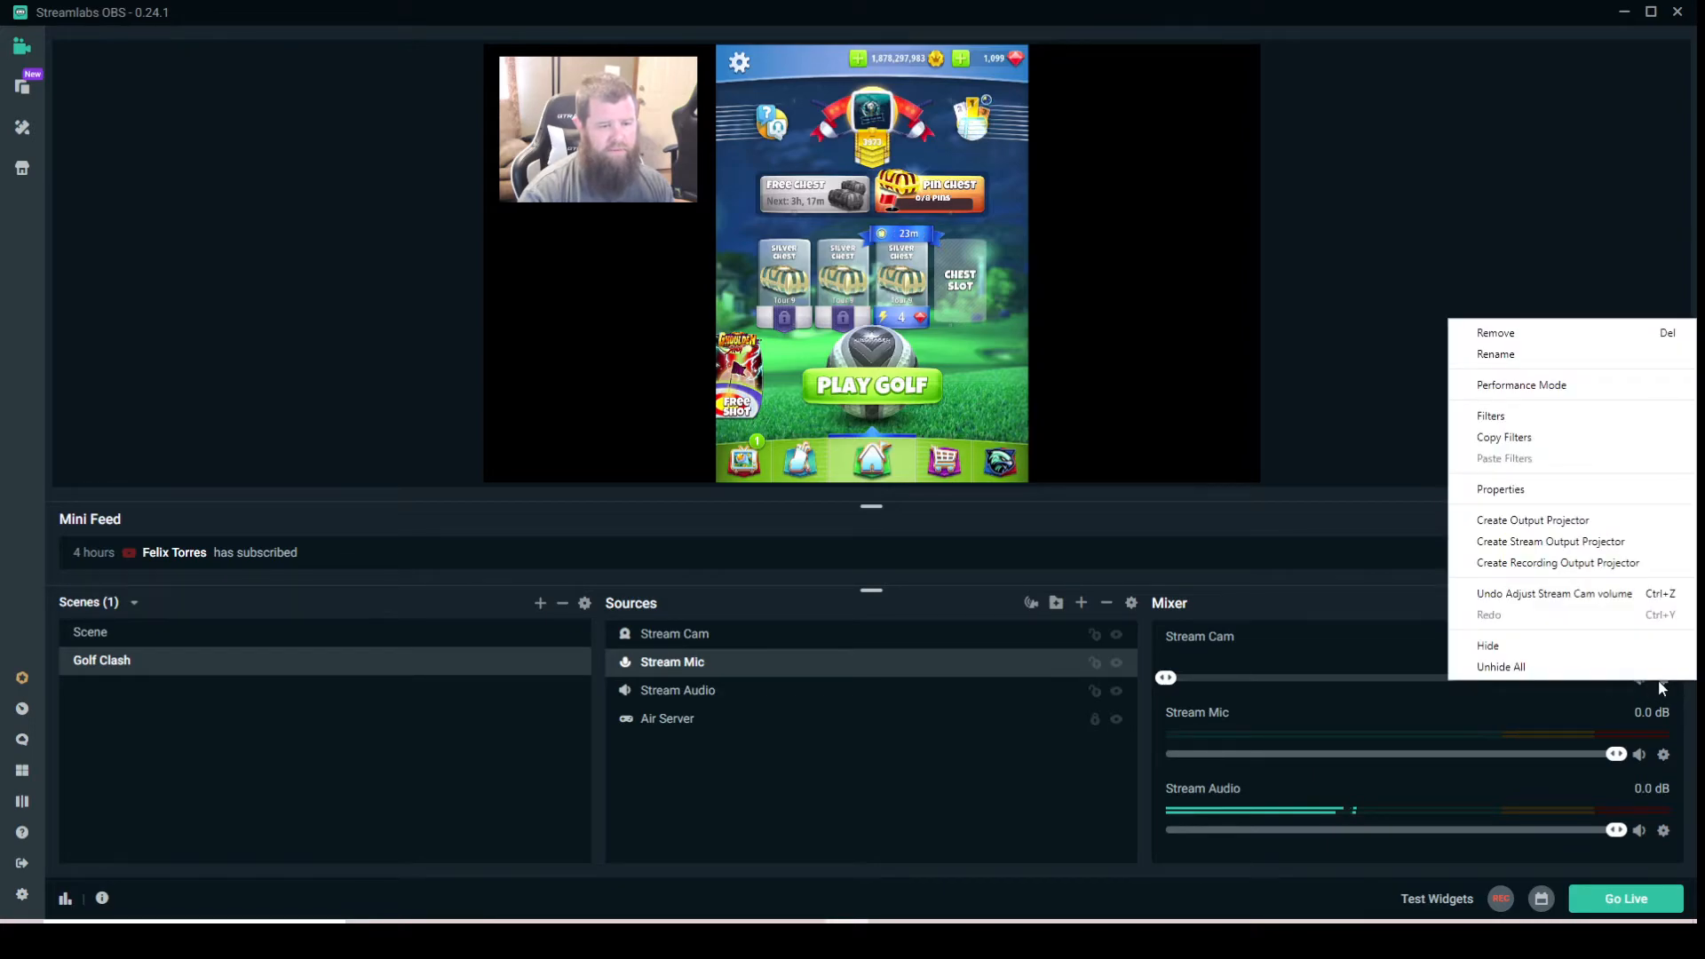
left_click(1512, 645)
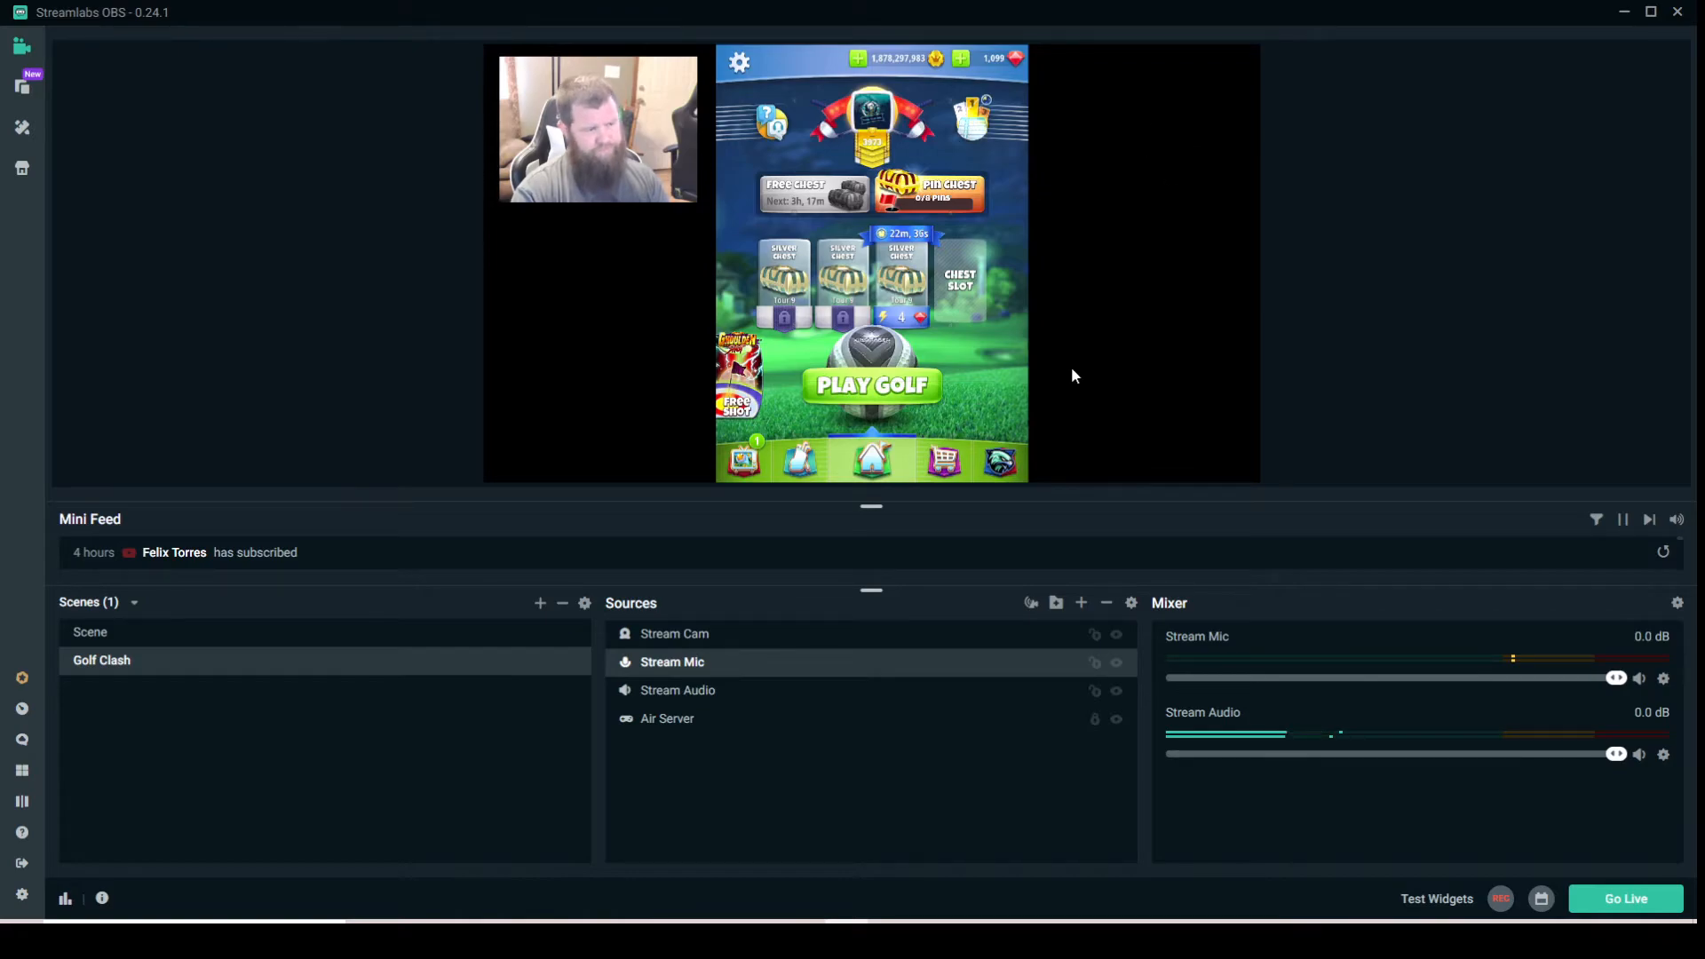
- Add an Image source named My Logo to the Golf Clash scene
left_click(1083, 605)
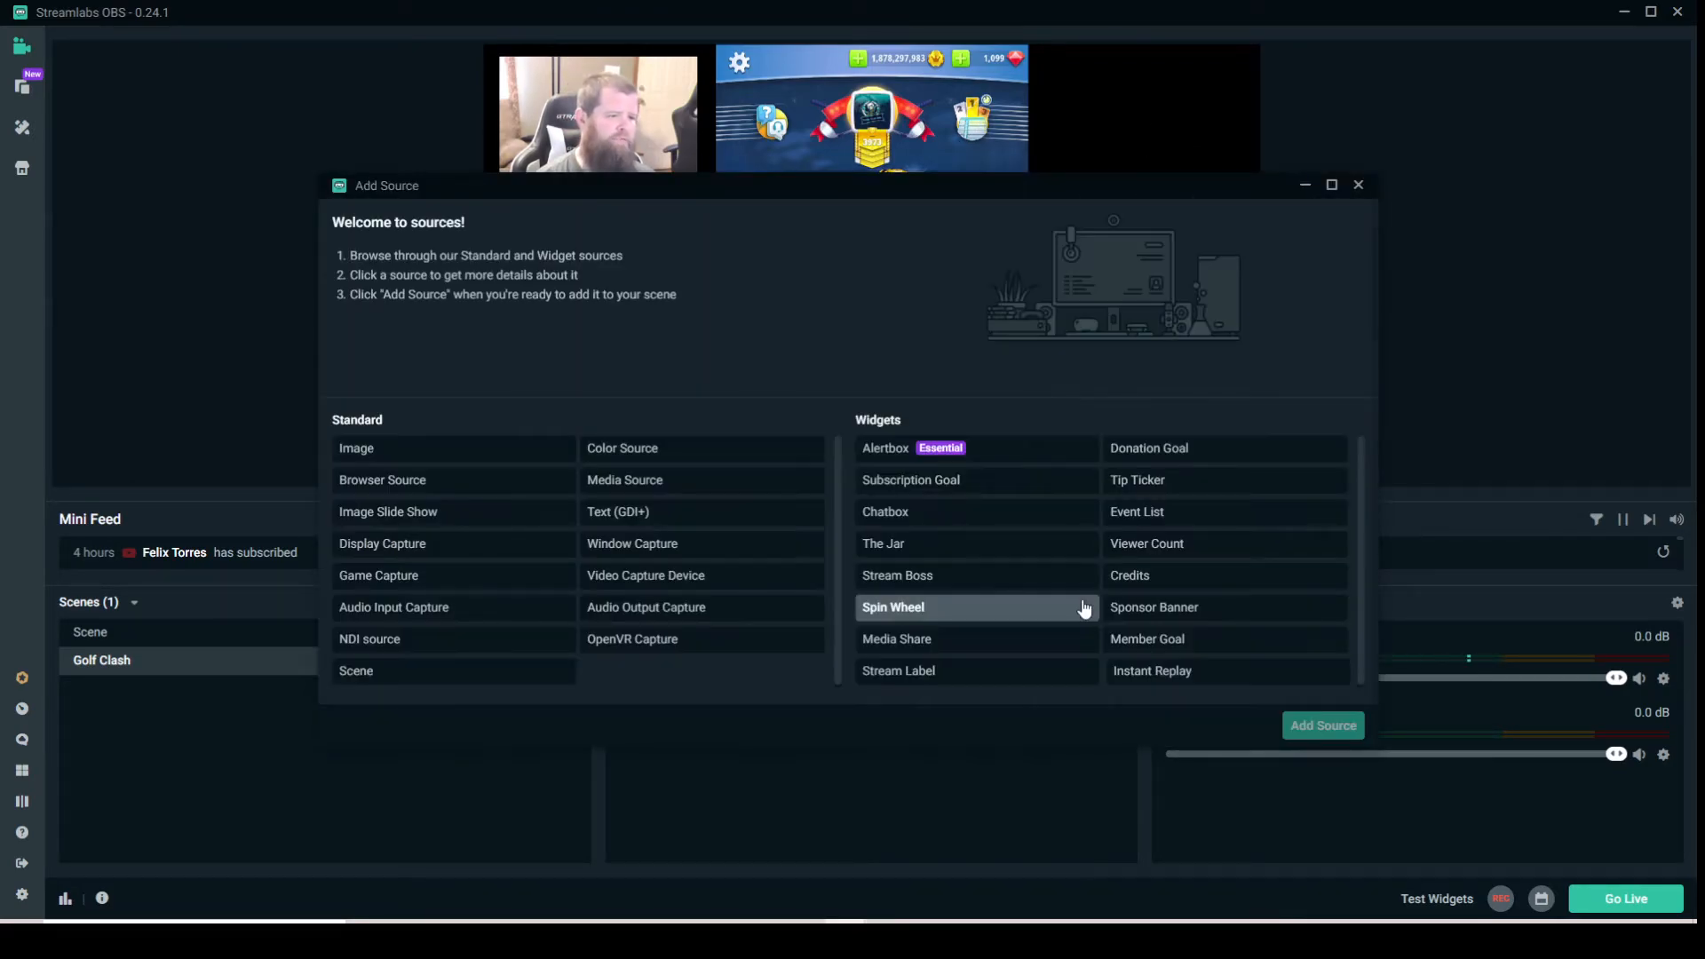
left_click(417, 450)
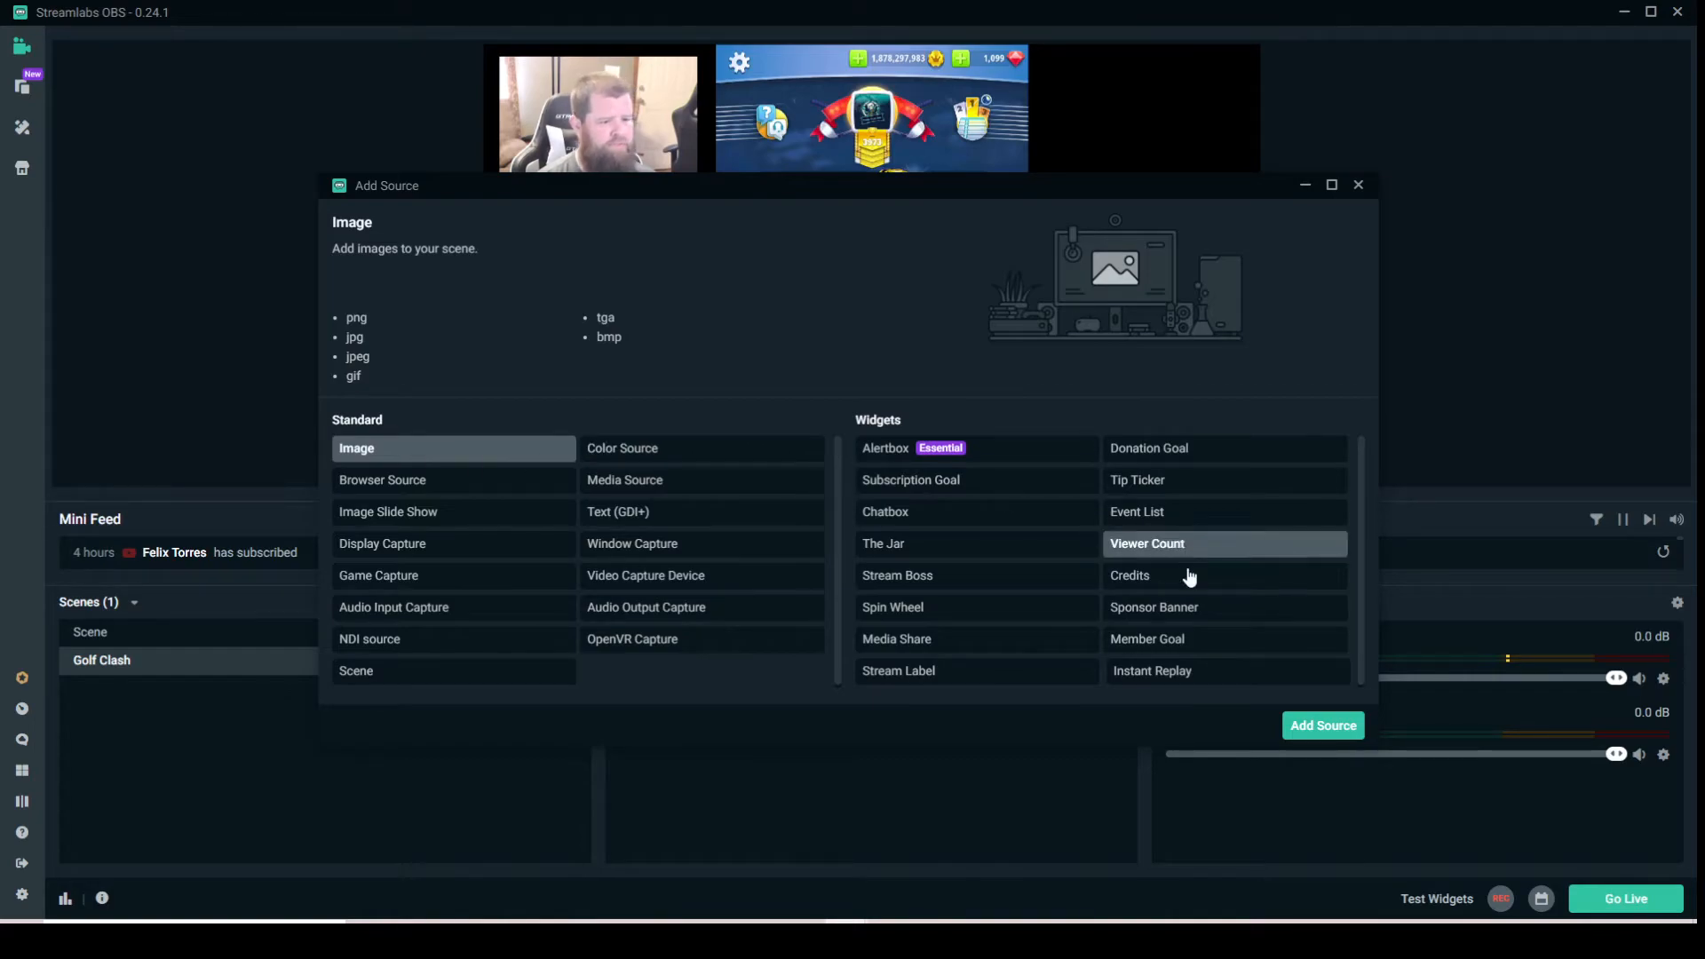
left_click(1302, 723)
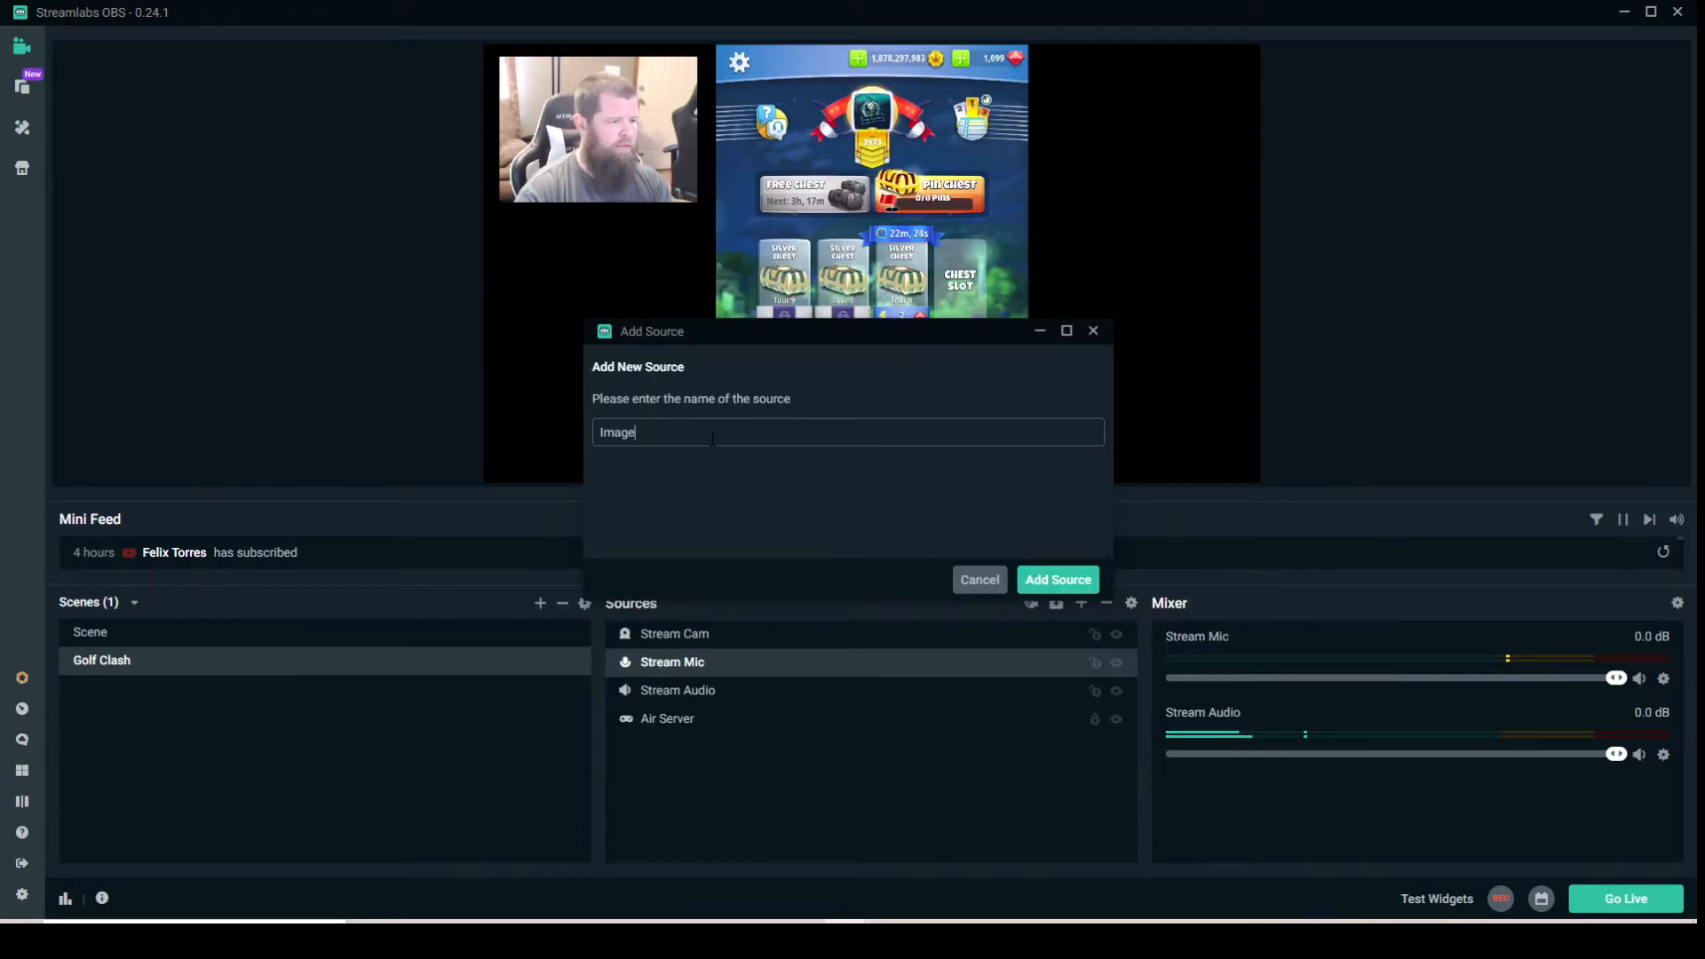
left_click_drag(712, 439, 487, 430)
type("My logo")
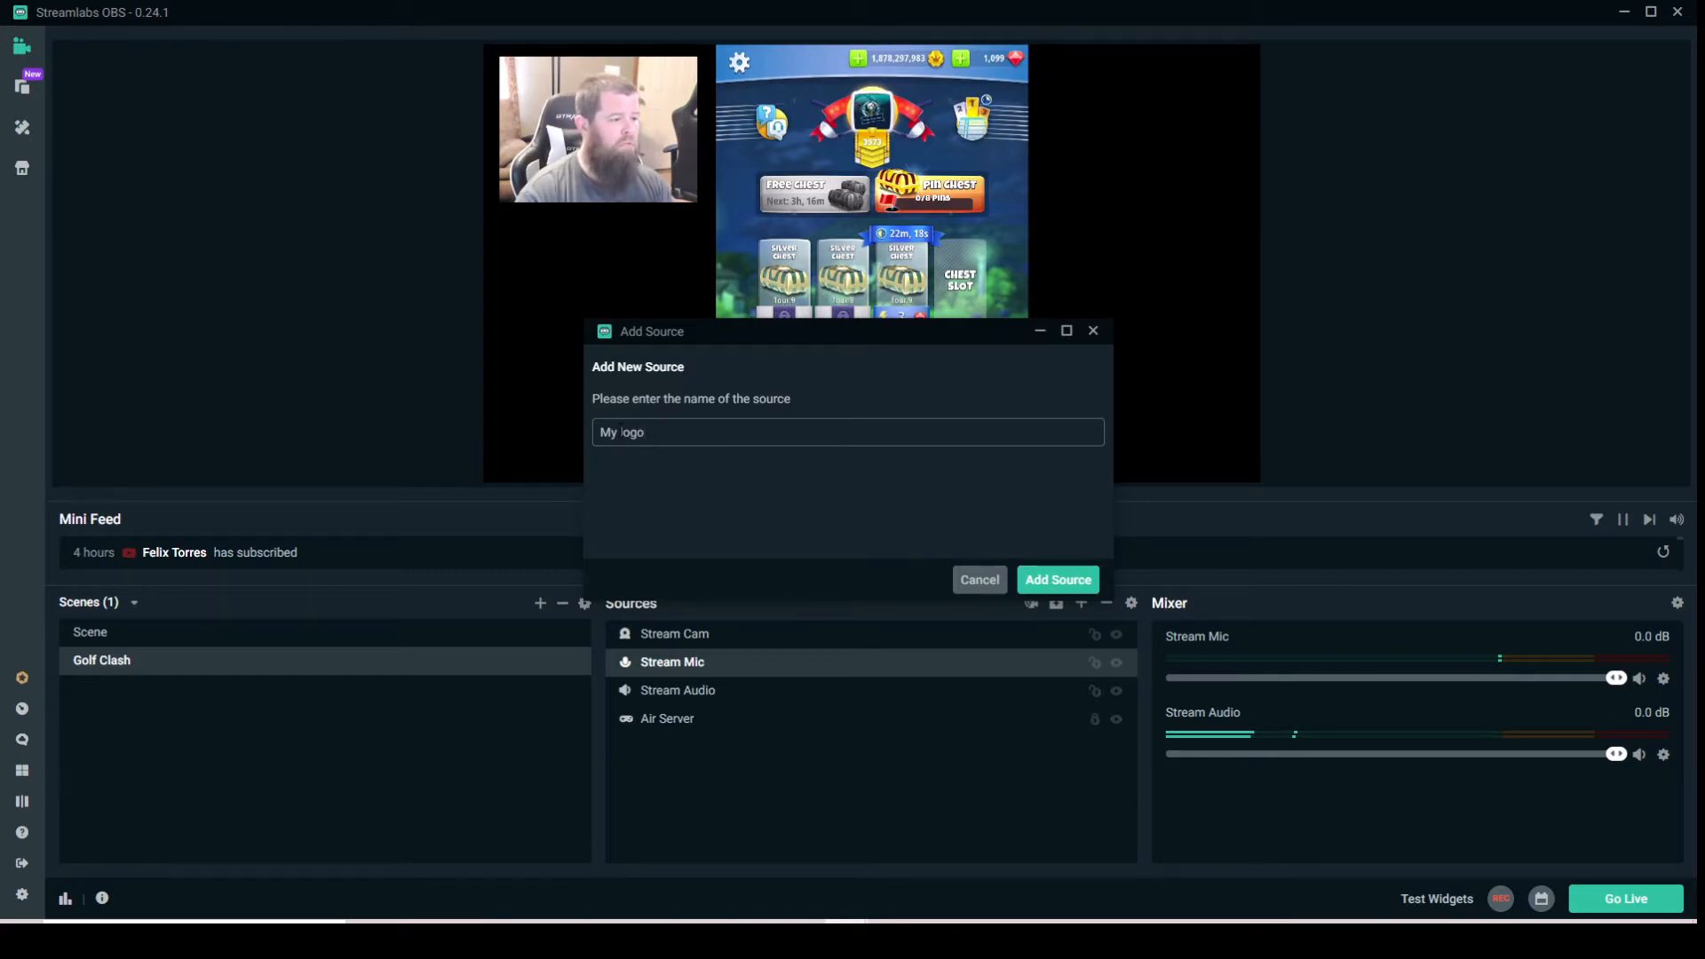
type("L")
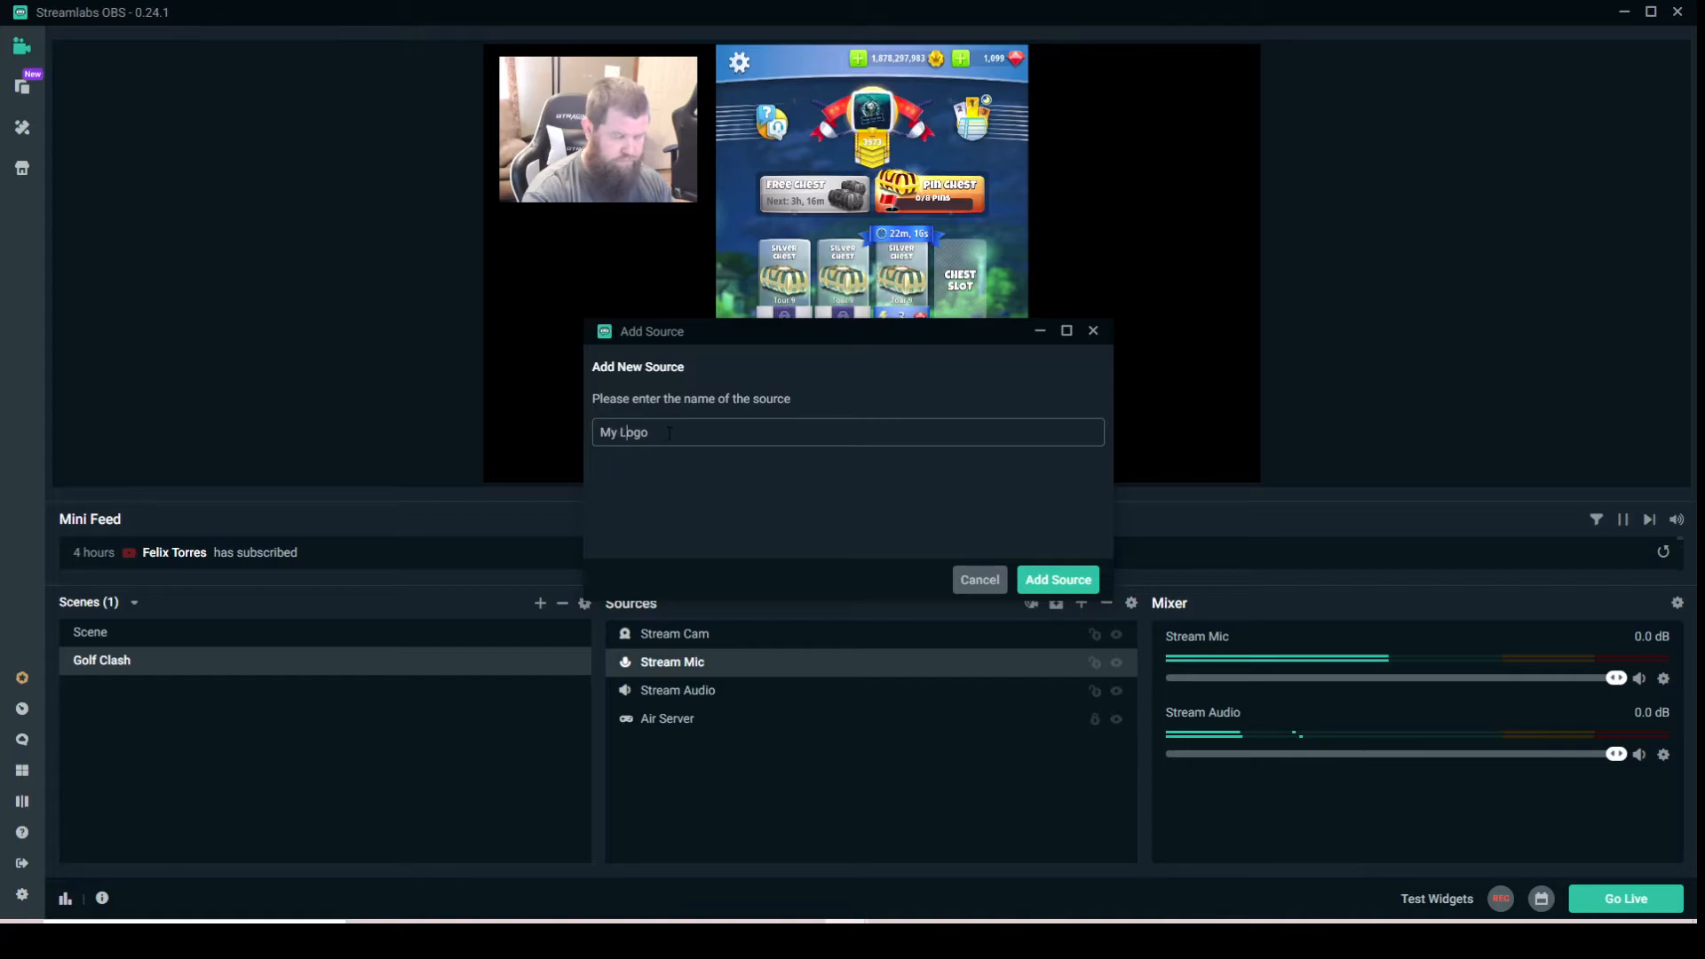
left_click(670, 433)
left_click(1055, 580)
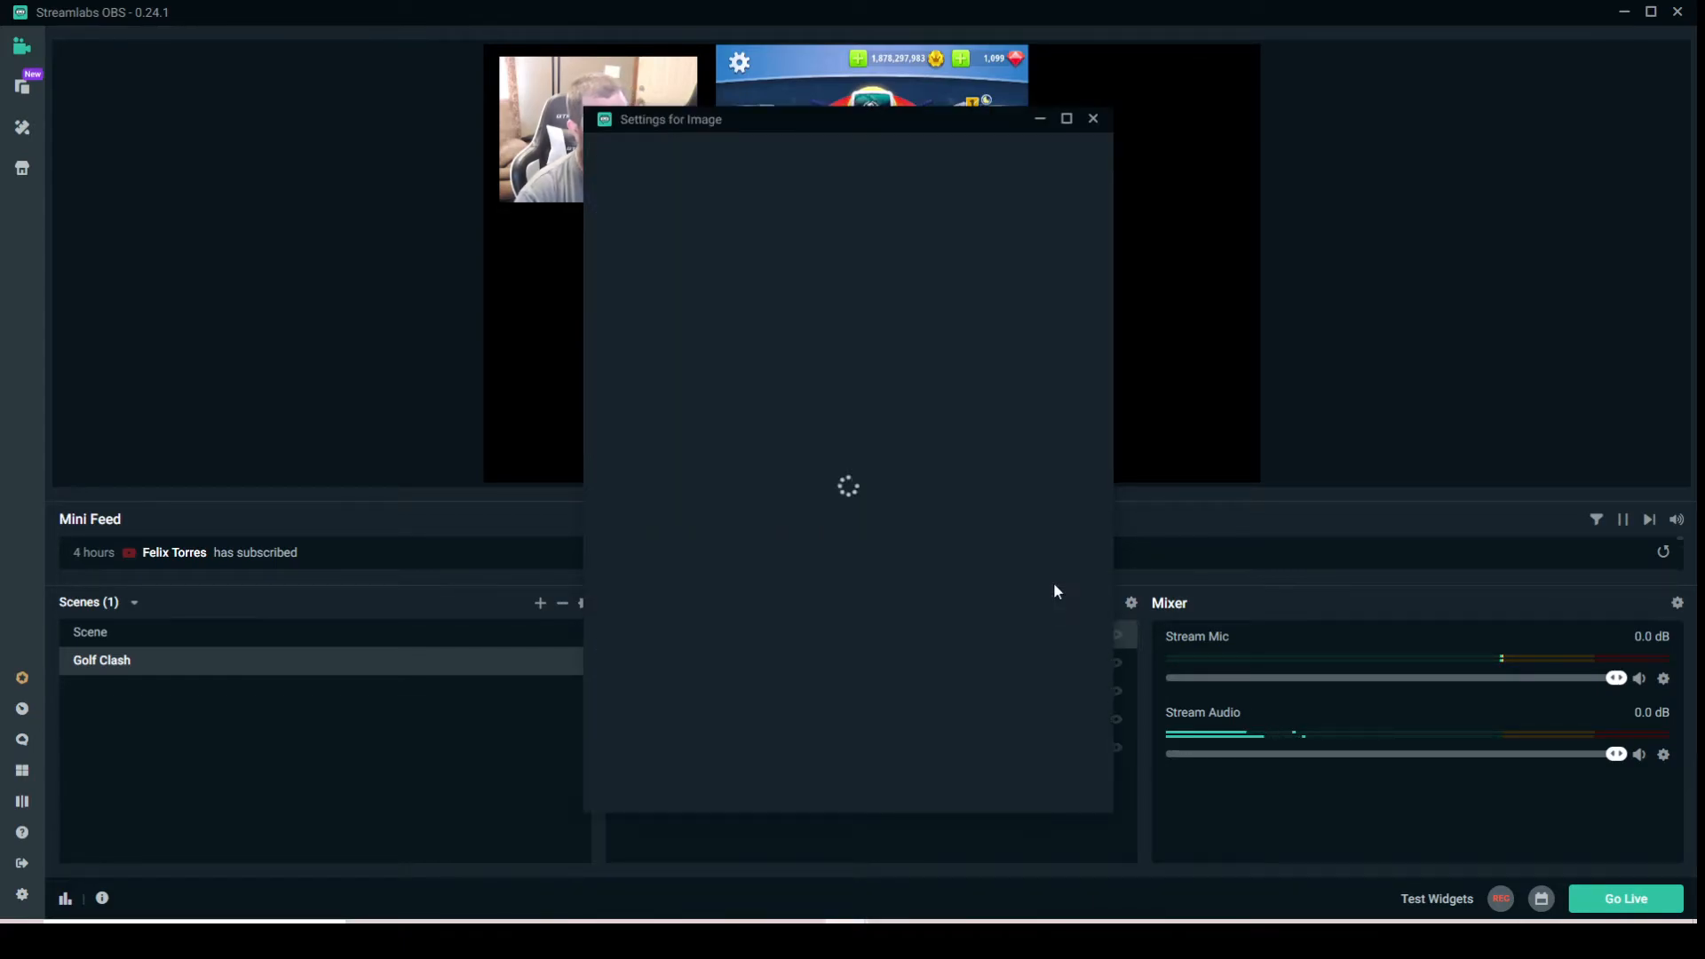
- Load The Kid 10.png from the Kid Stream Stuff folder as the My Logo image and finish its settings
left_click(1067, 346)
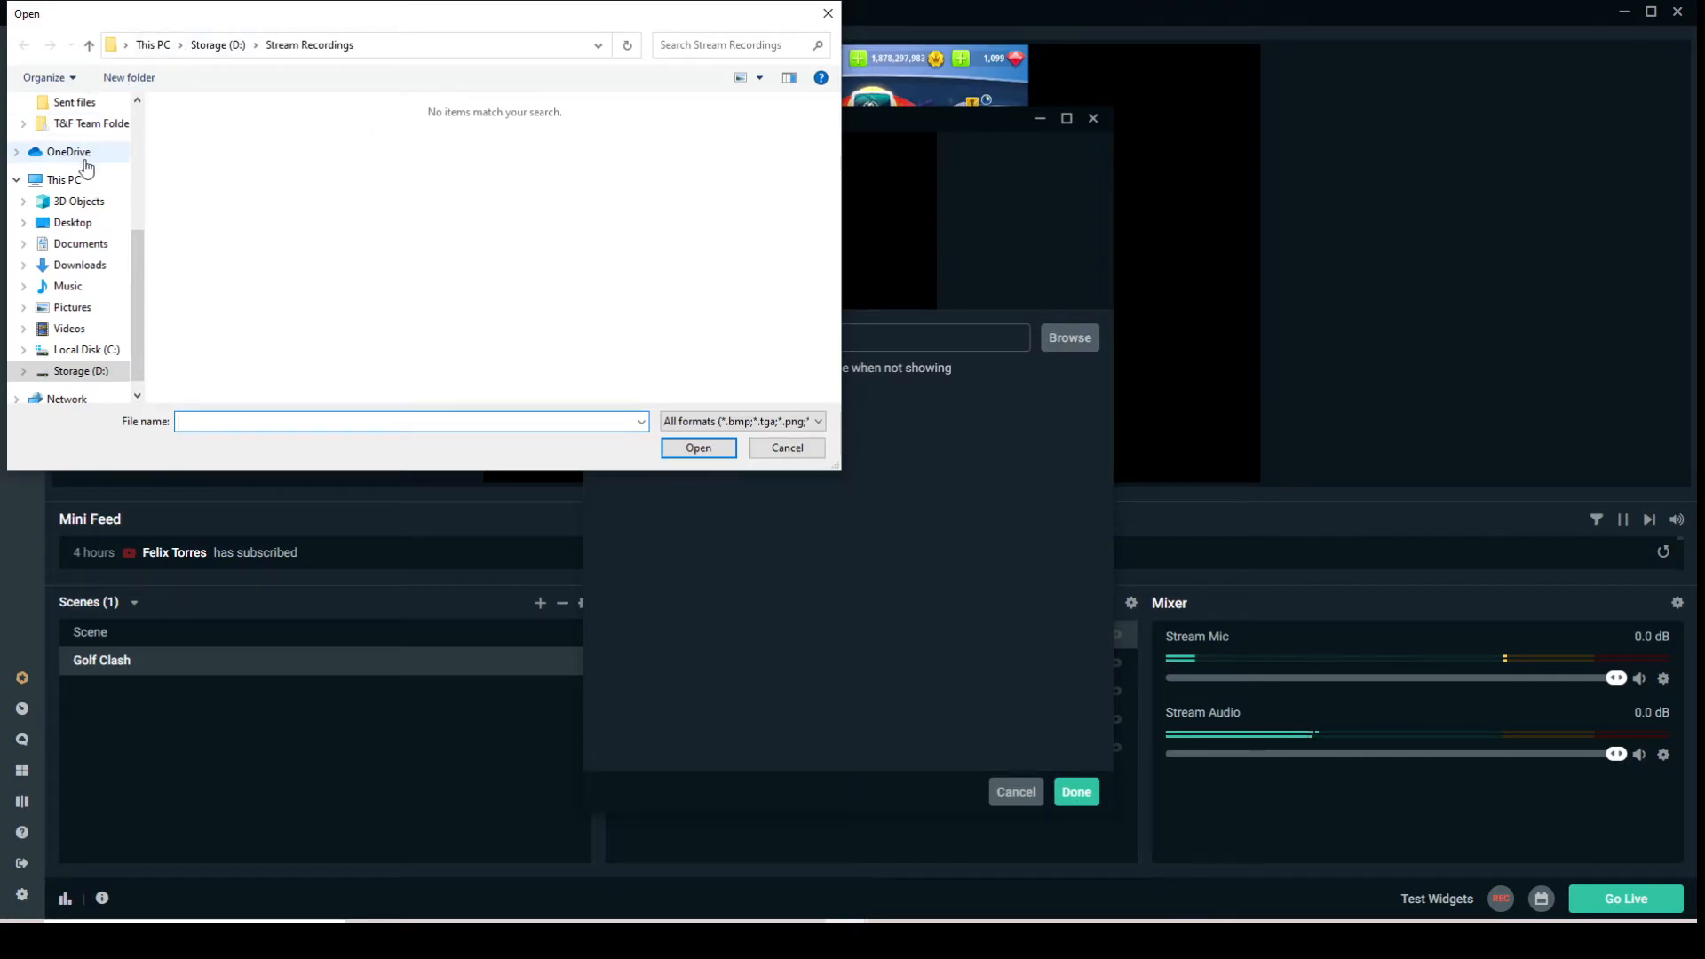
scroll(80, 168, "up", 4)
scroll(93, 175, "up", 1)
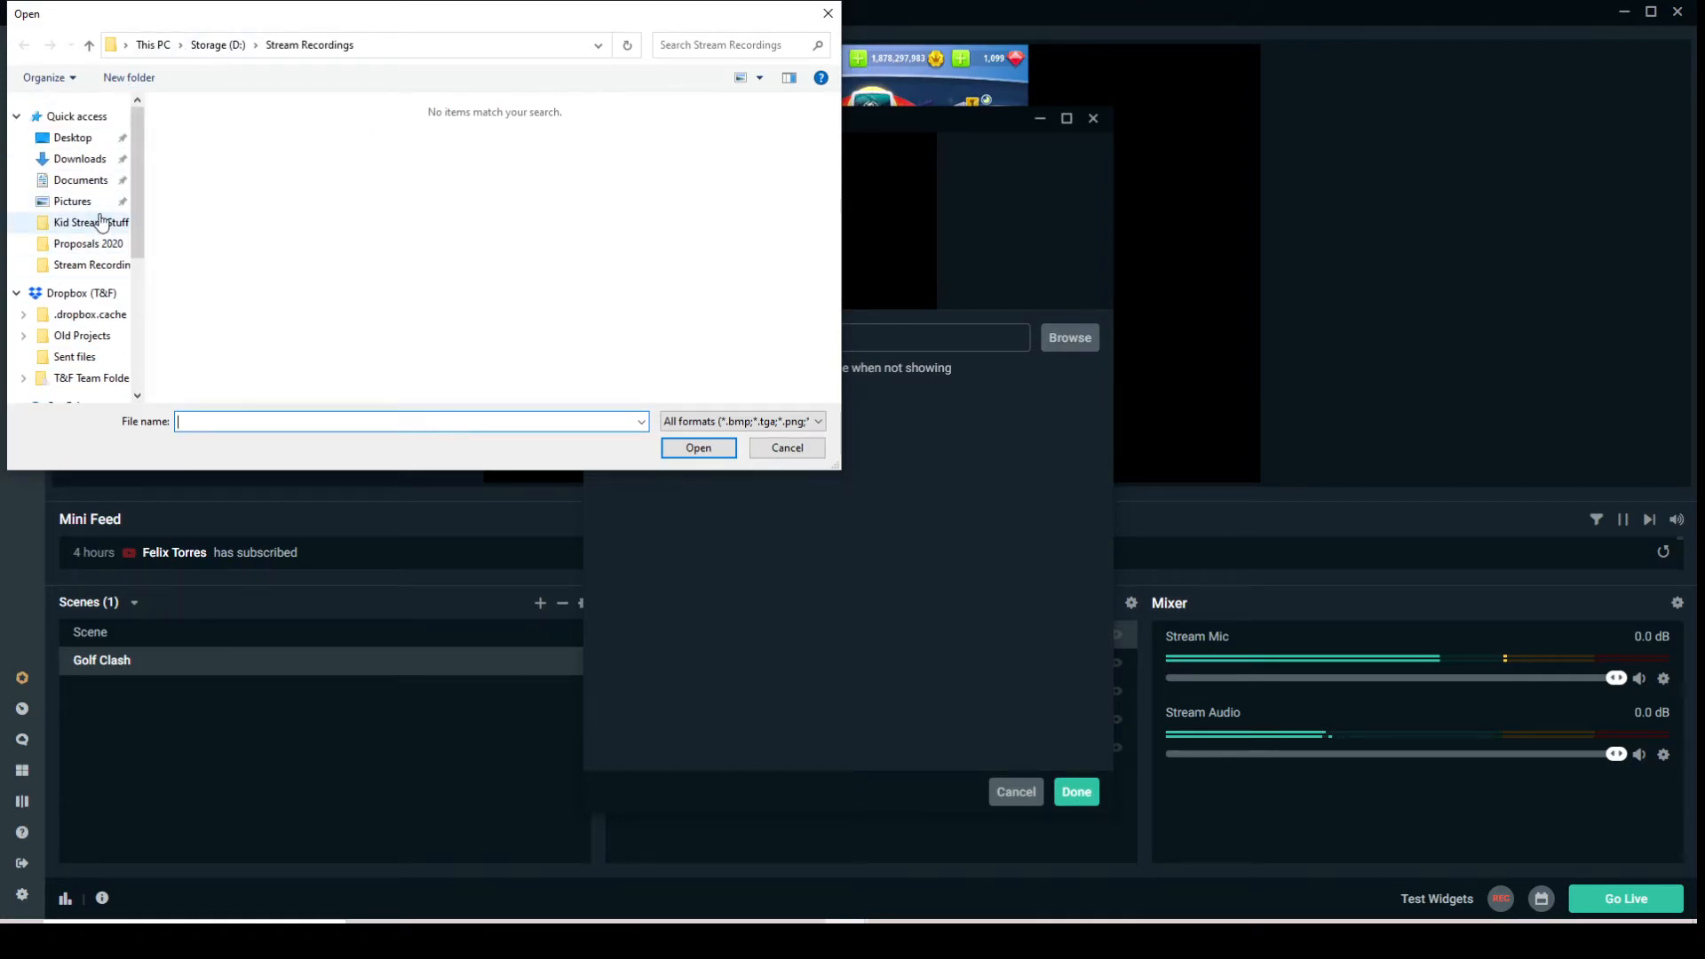
left_click(99, 222)
scroll(296, 135, "down", 3)
left_click(689, 335)
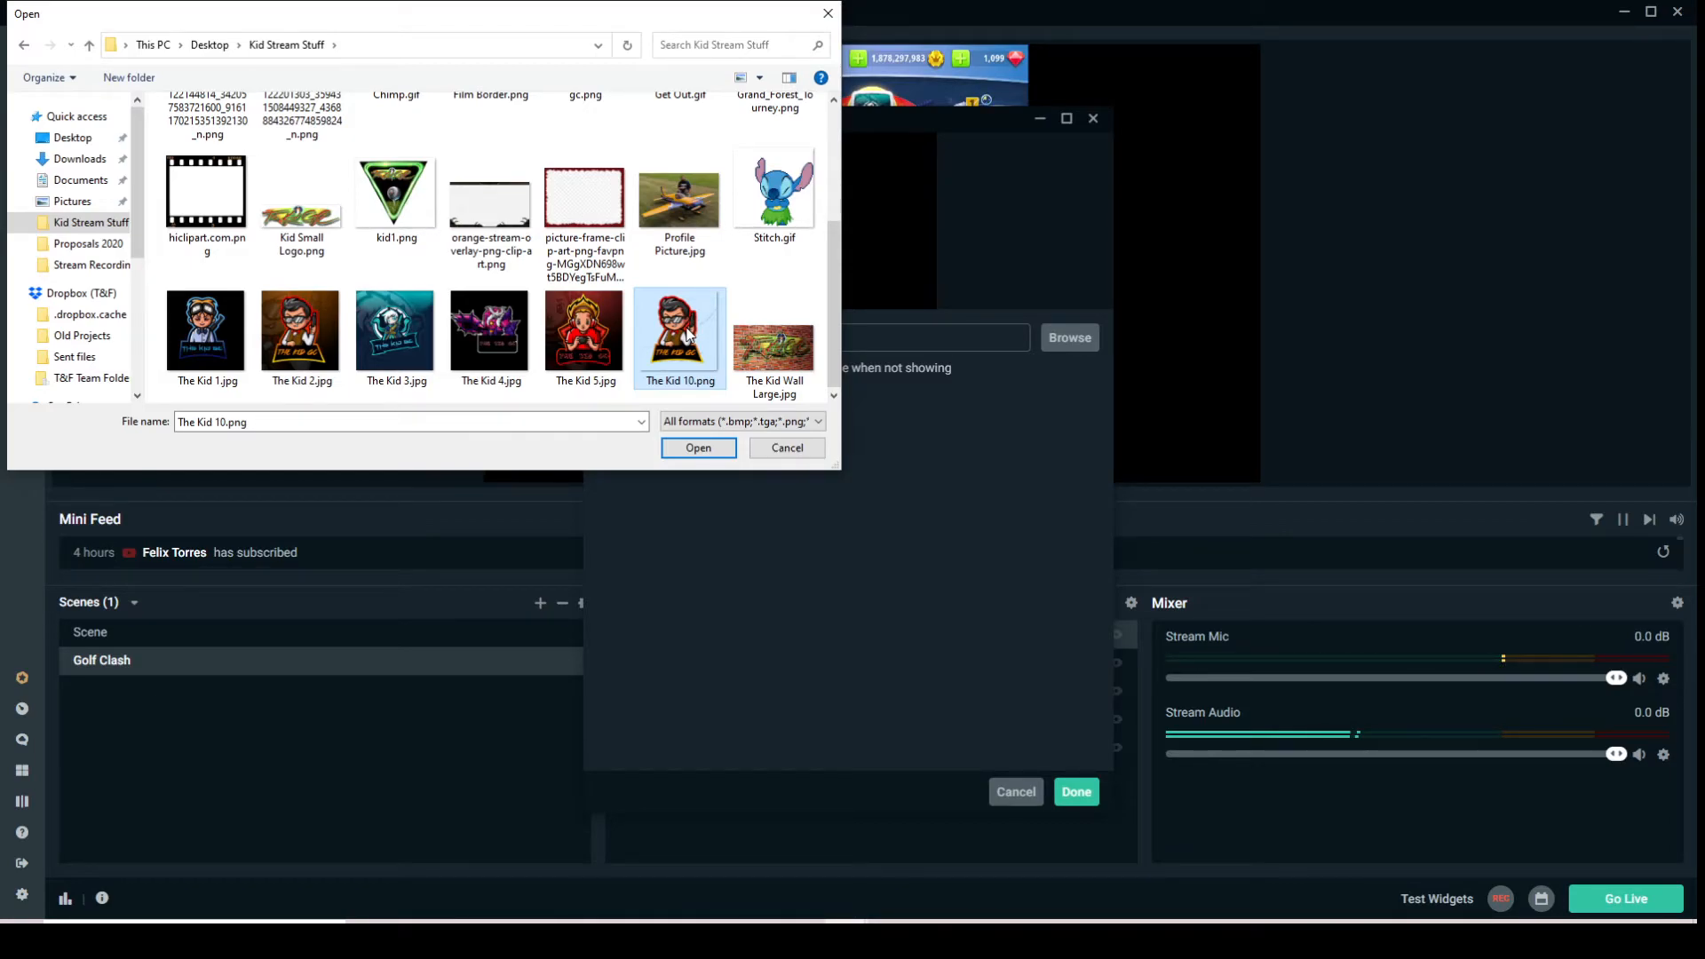
left_click(698, 448)
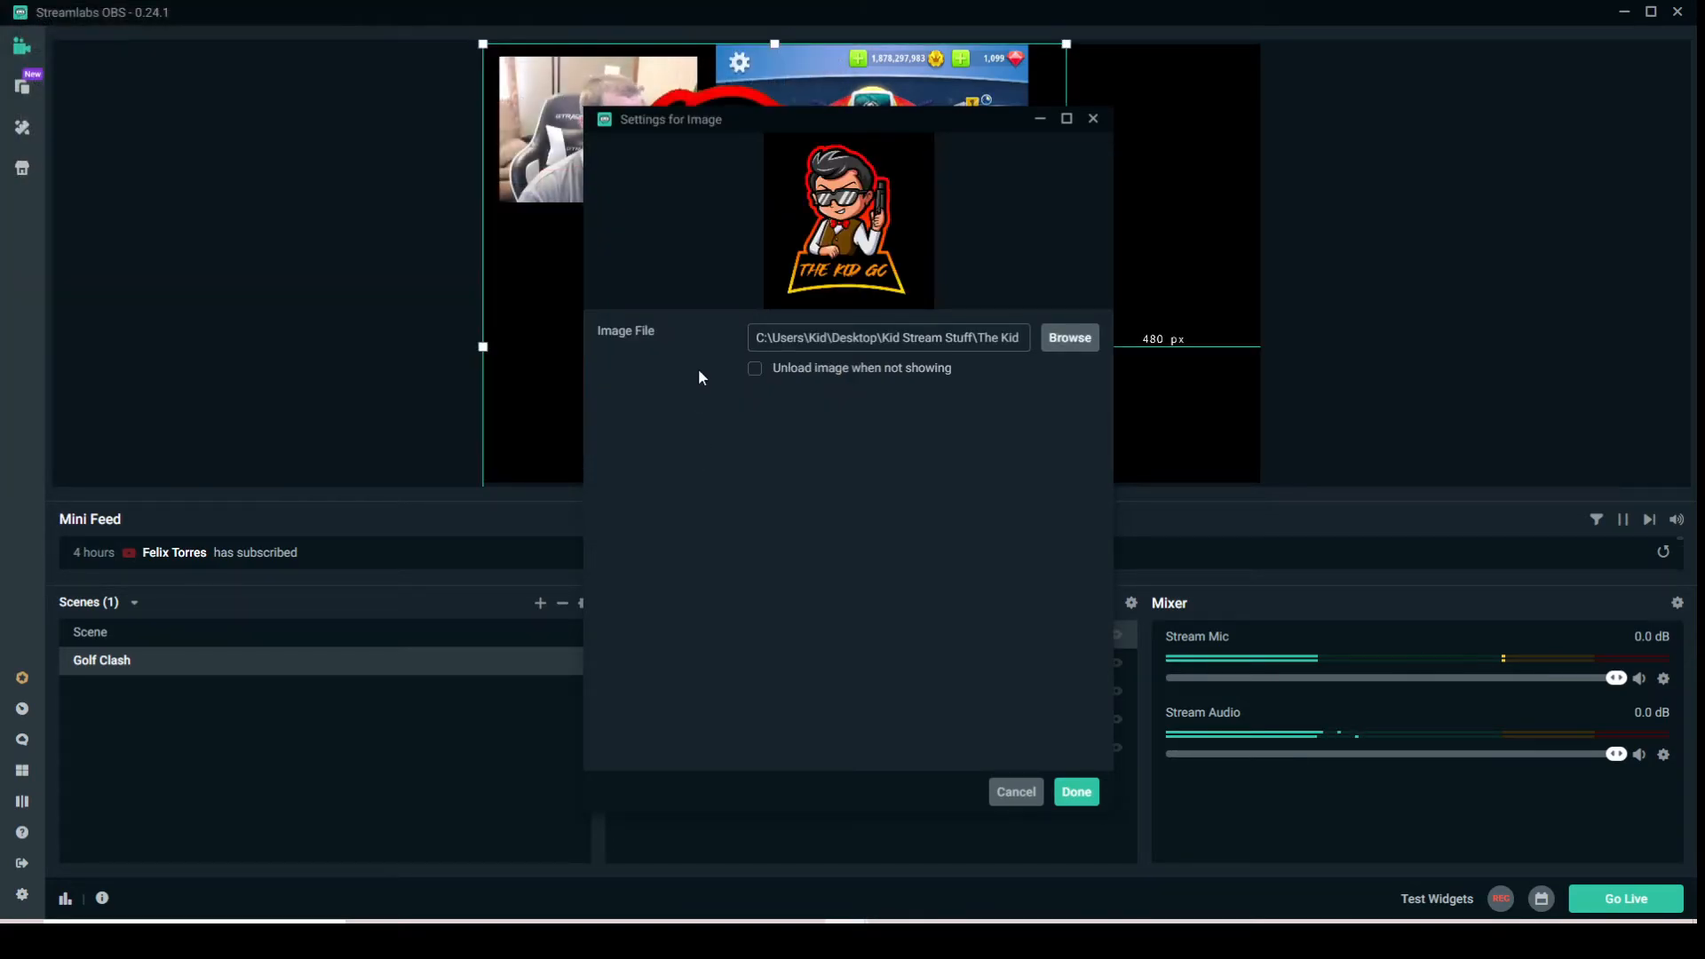
left_click(1076, 791)
- Shrink the logo and place it beside the game at the canvas top, about 1375 px from the left edge and 490 px above the bottom
mouse_move(766, 234)
left_mouse_down()
mouse_move(875, 248)
mouse_move(788, 227)
left_mouse_up()
left_click_drag(550, 80, 736, 182)
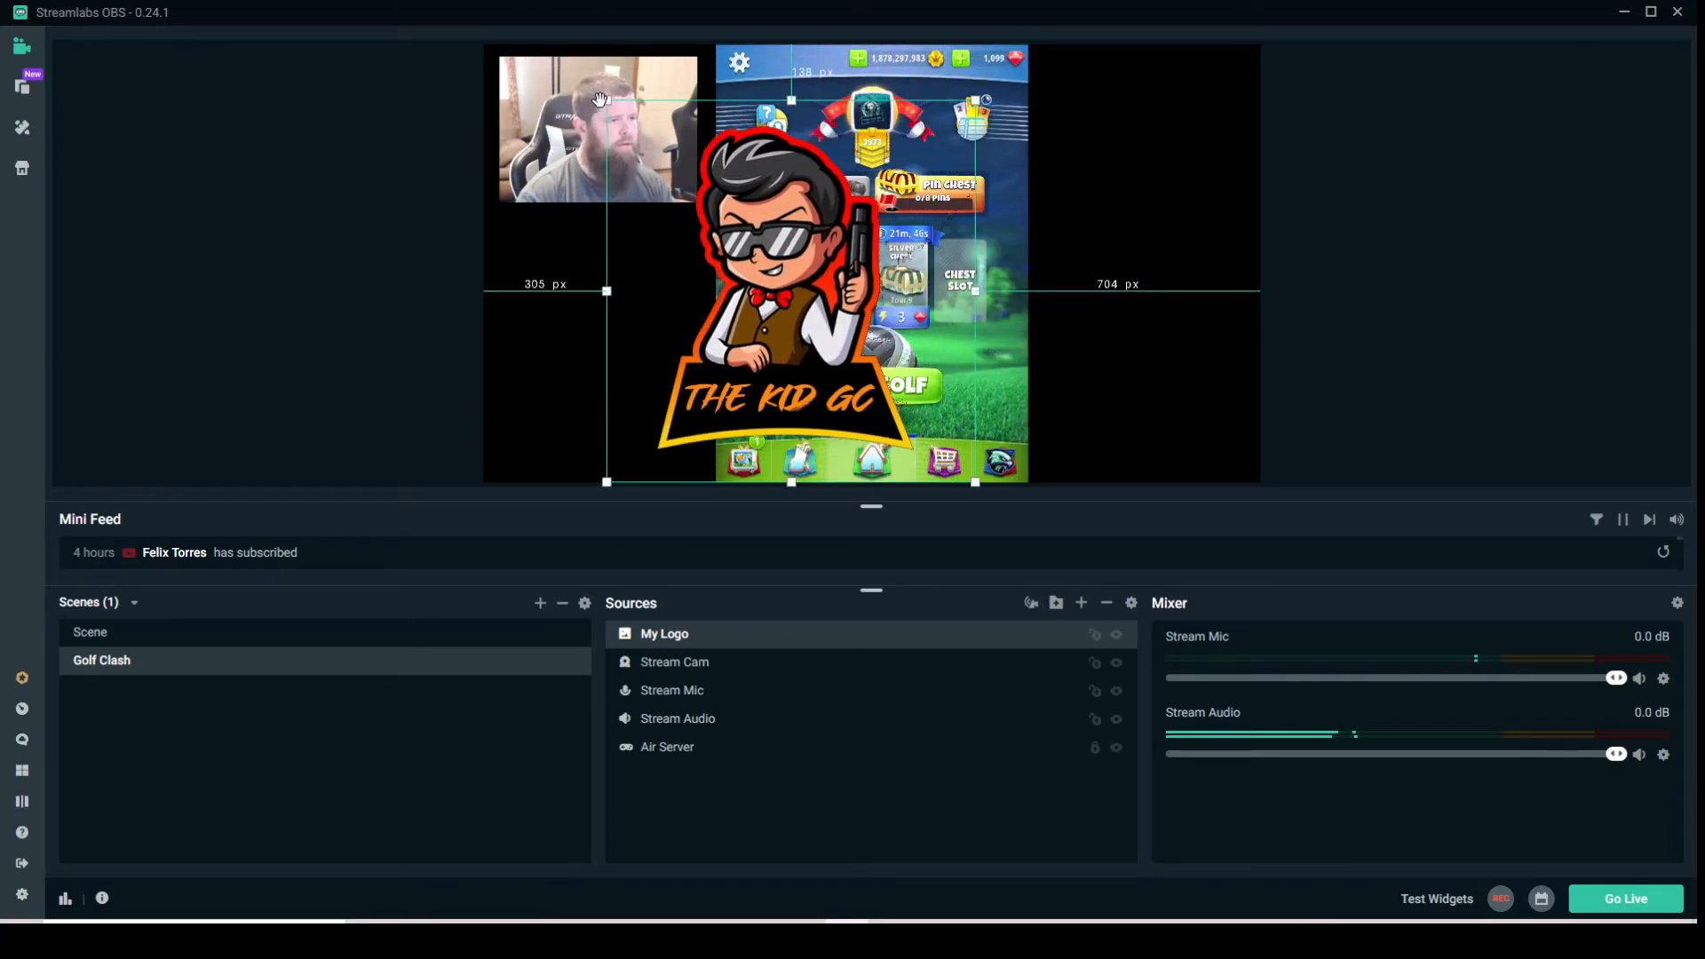
left_click_drag(609, 99, 746, 244)
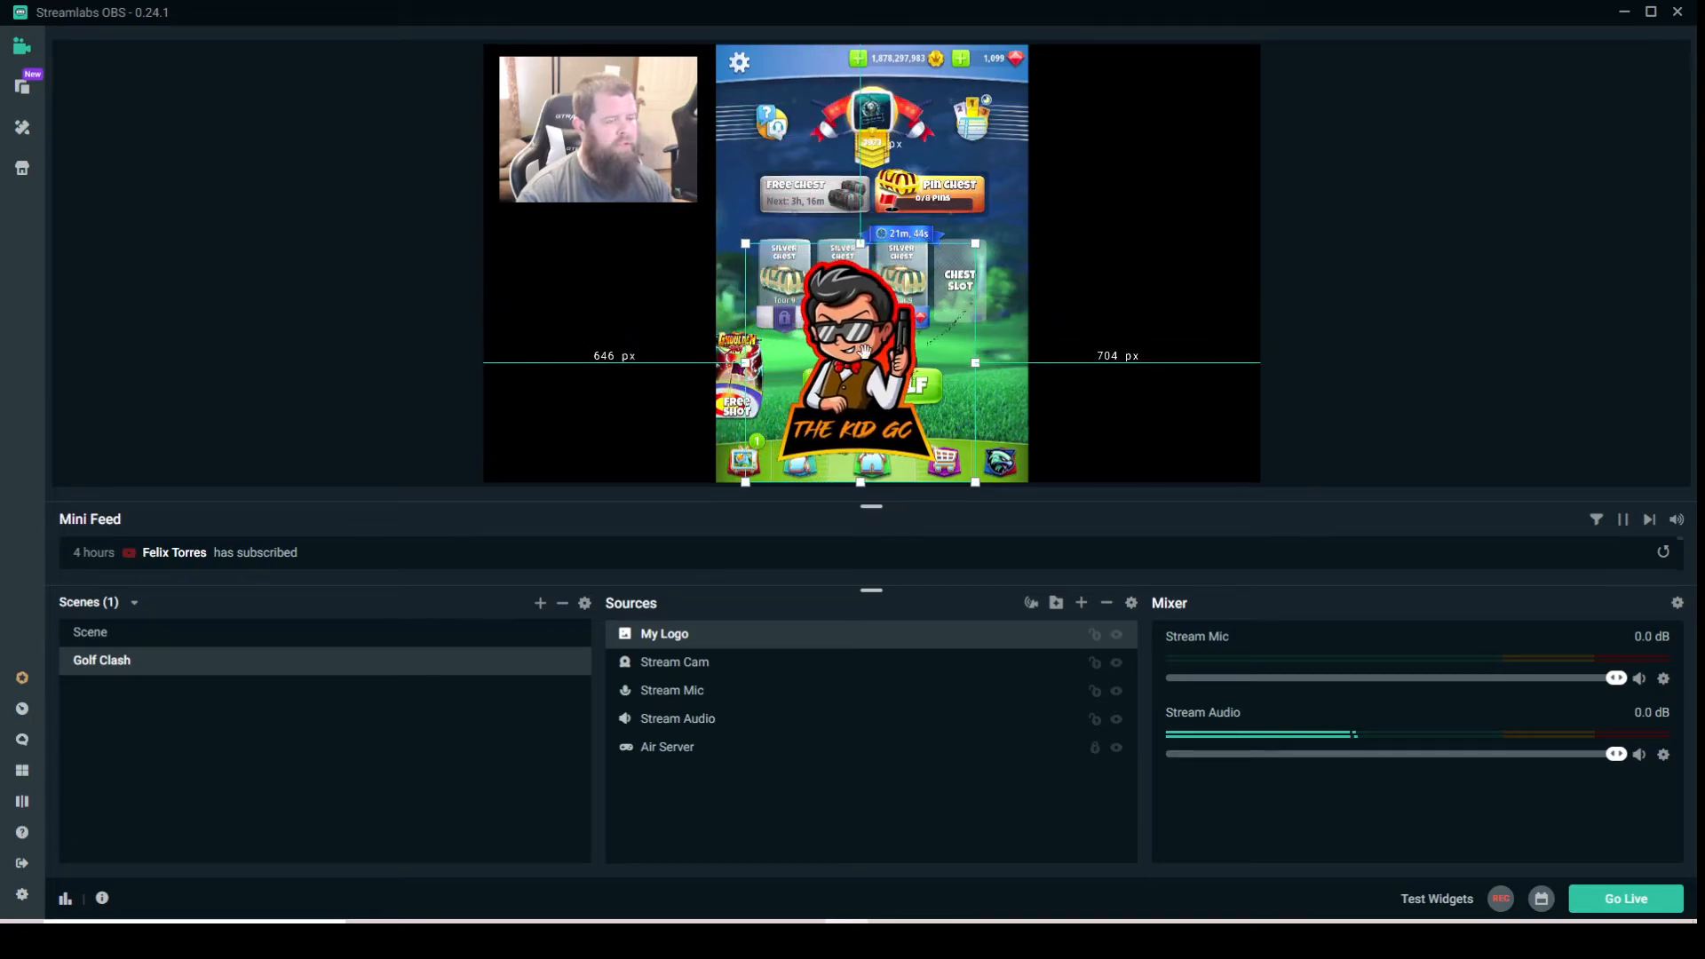
left_click_drag(831, 372, 1137, 177)
left_click(1382, 140)
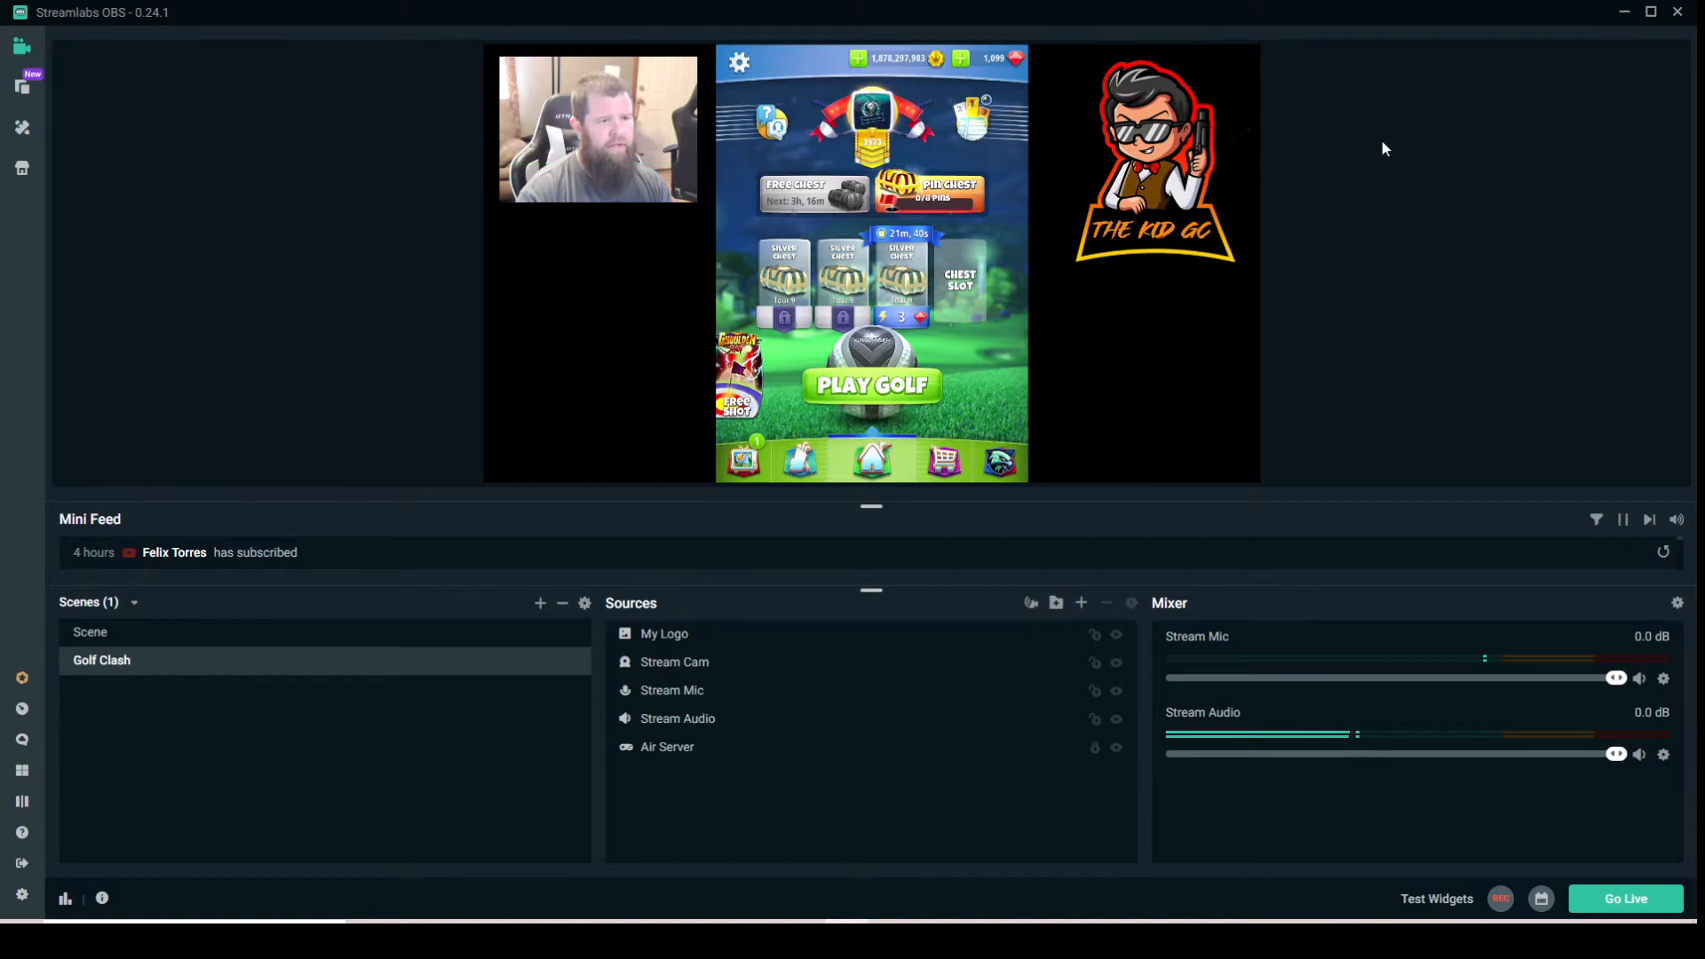
left_click(1165, 158)
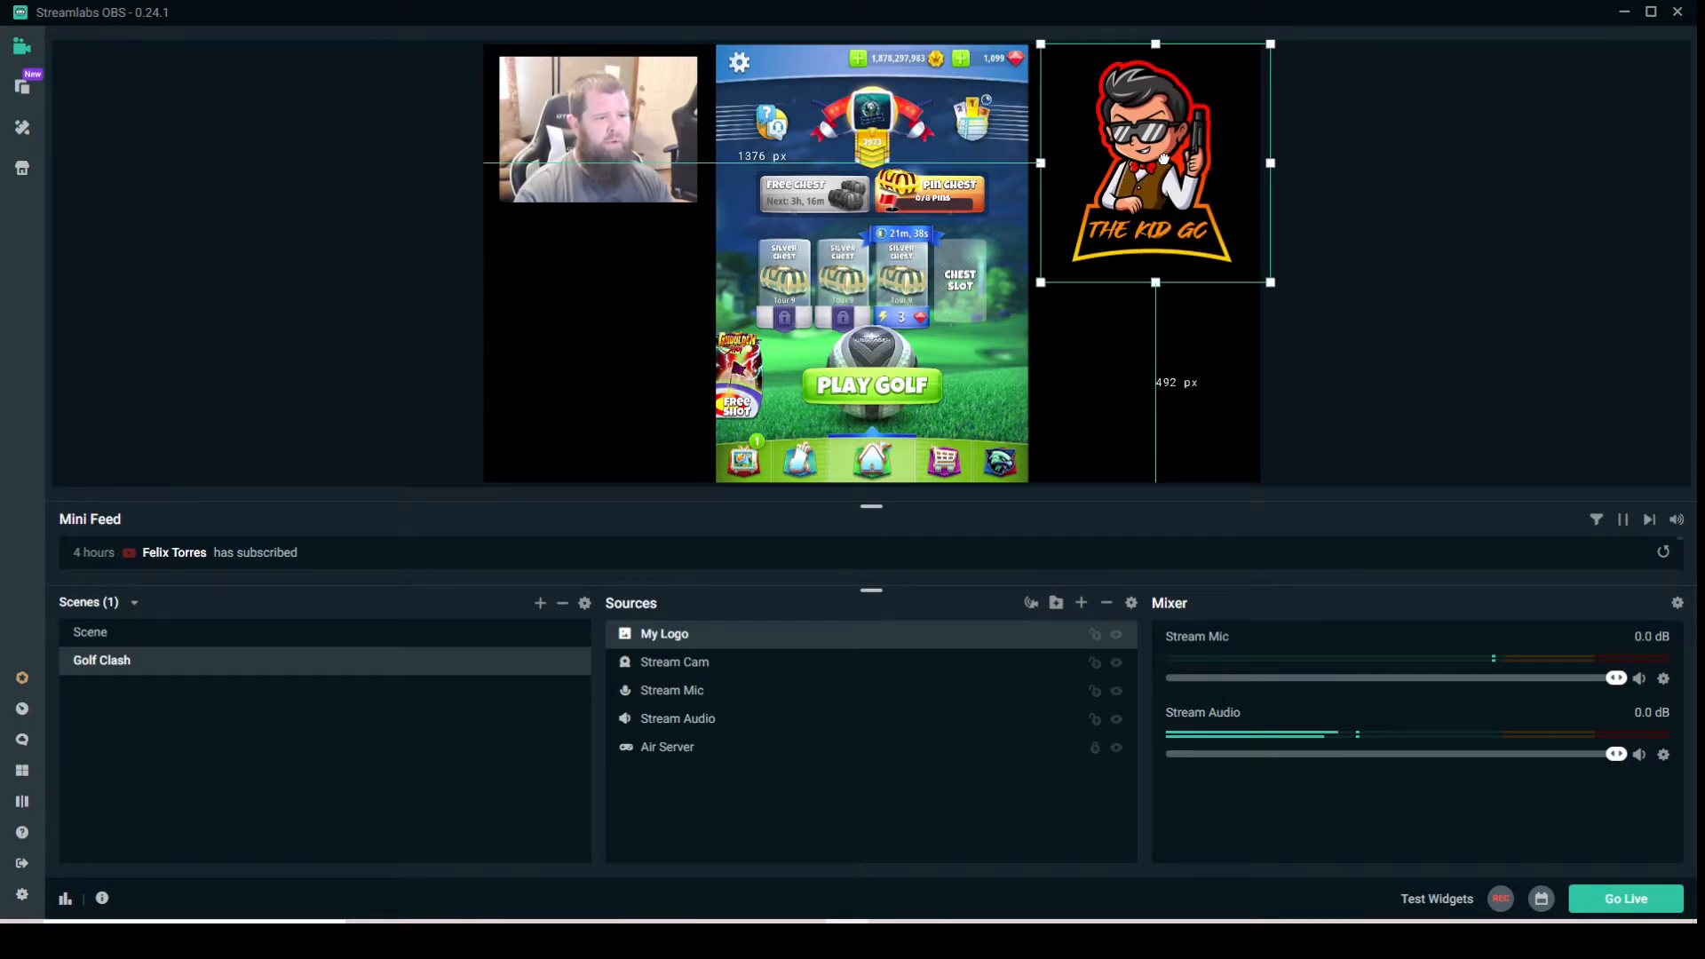
left_click(1334, 160)
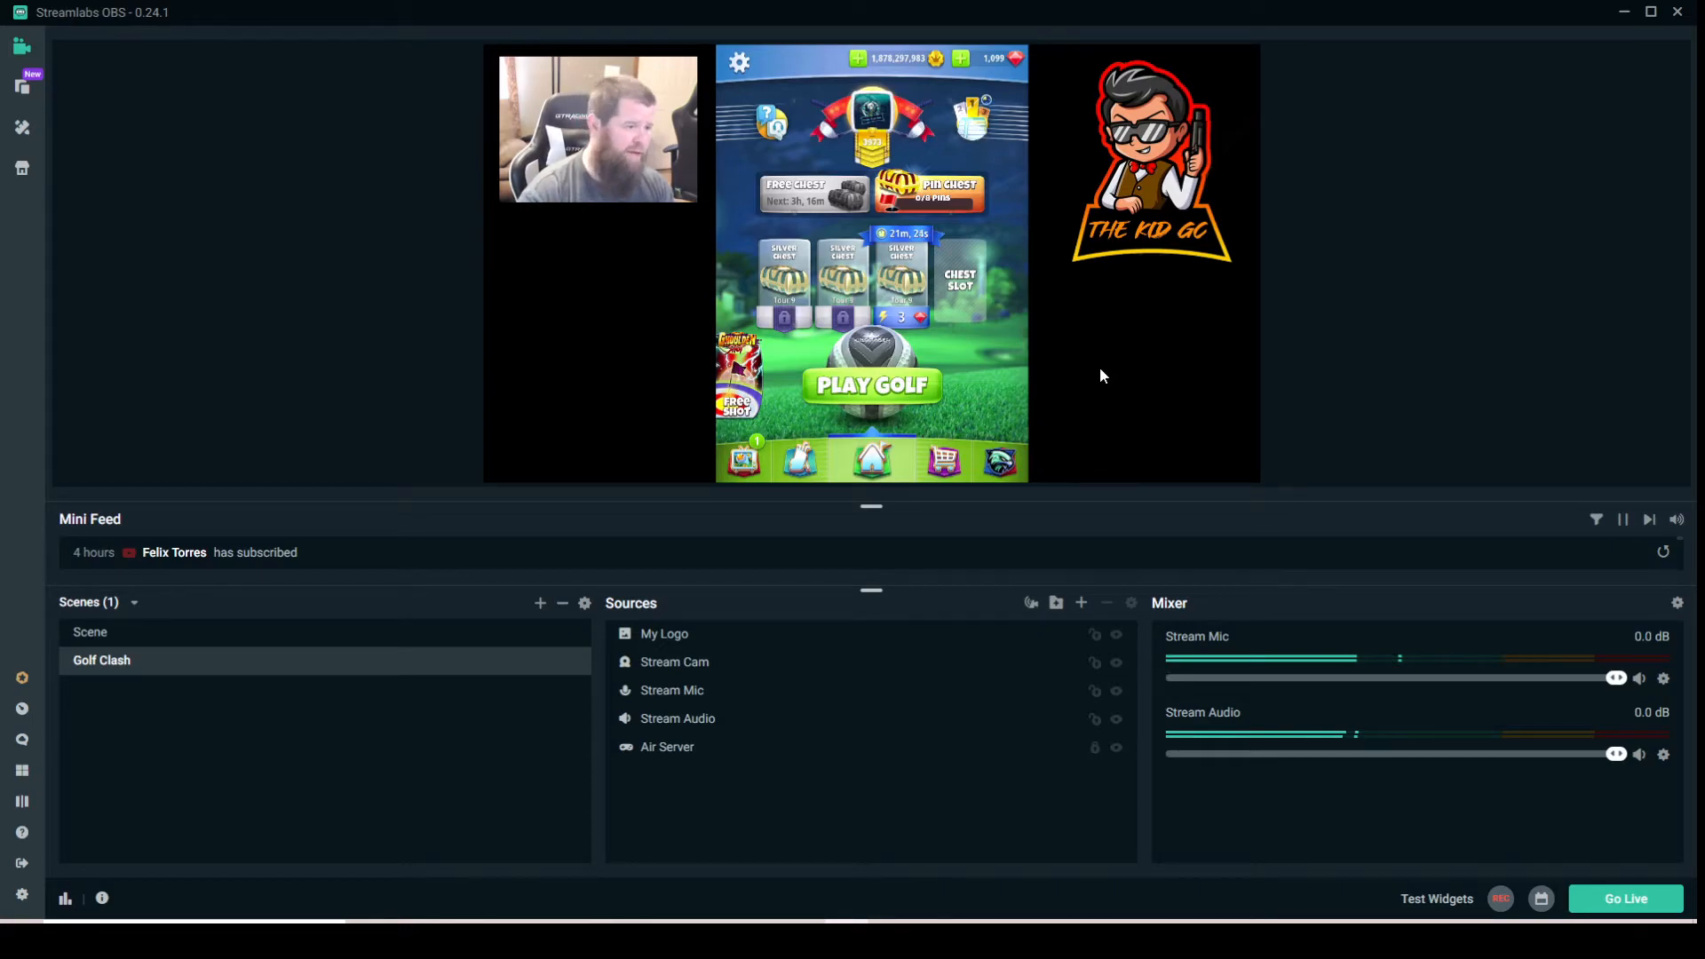
- Lock the My Logo and Stream Cam sources against movement on the canvas
left_click(1082, 604)
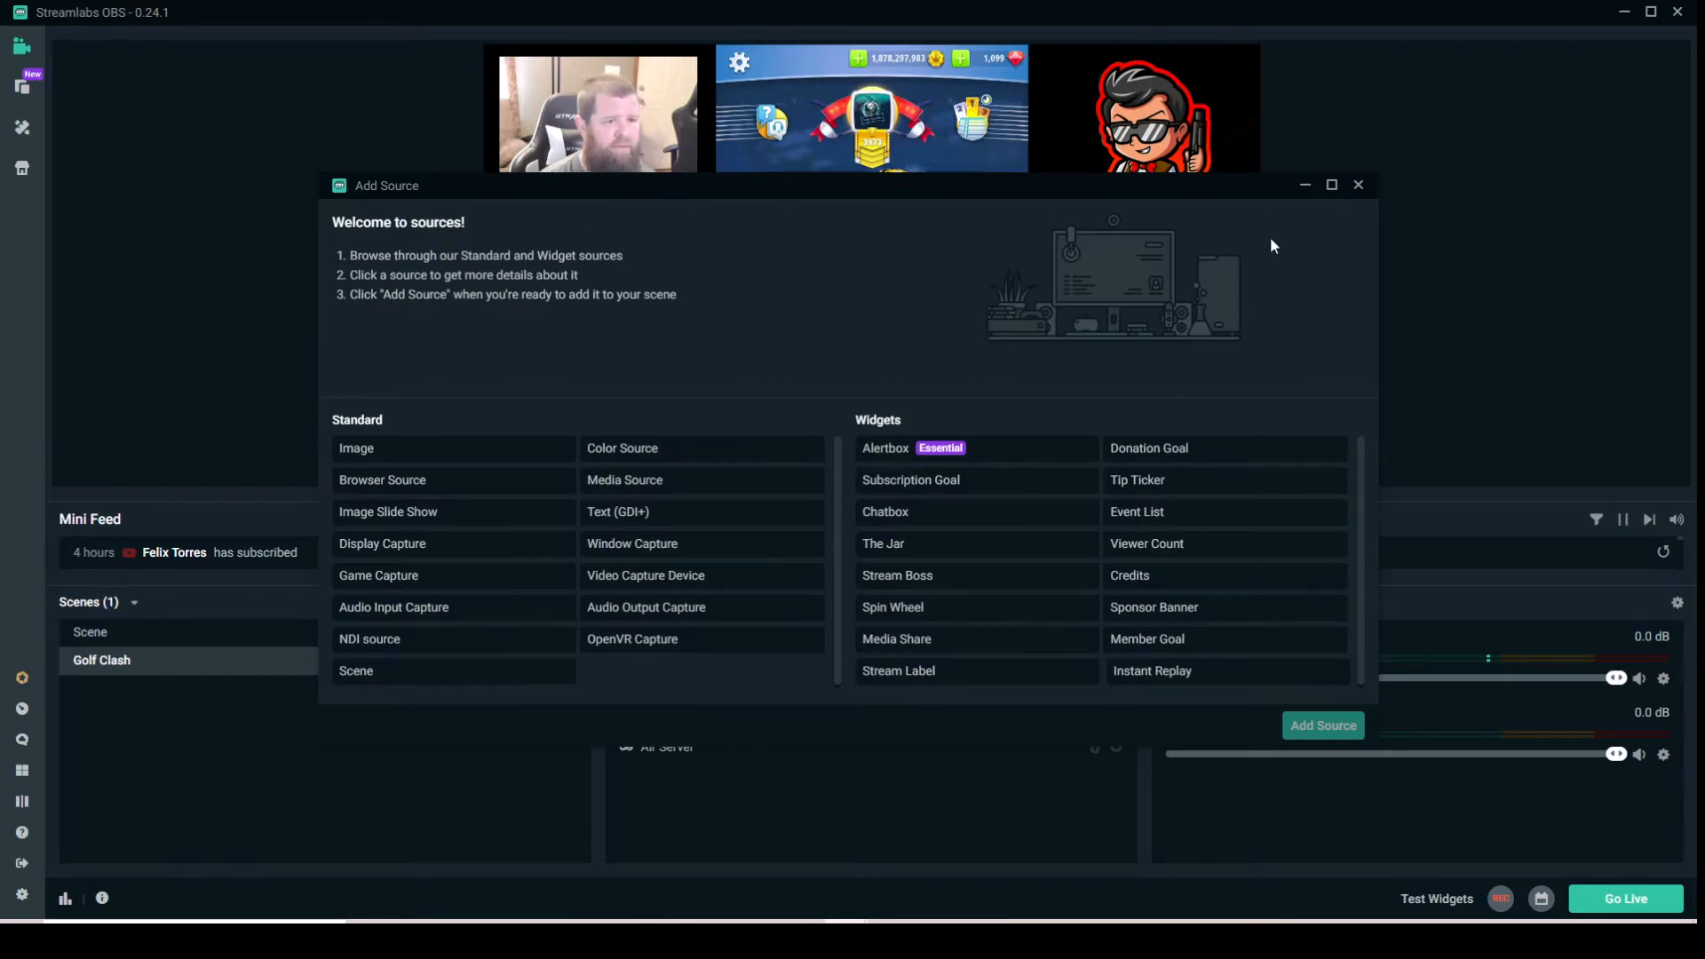
left_click(1357, 184)
left_click(1225, 249)
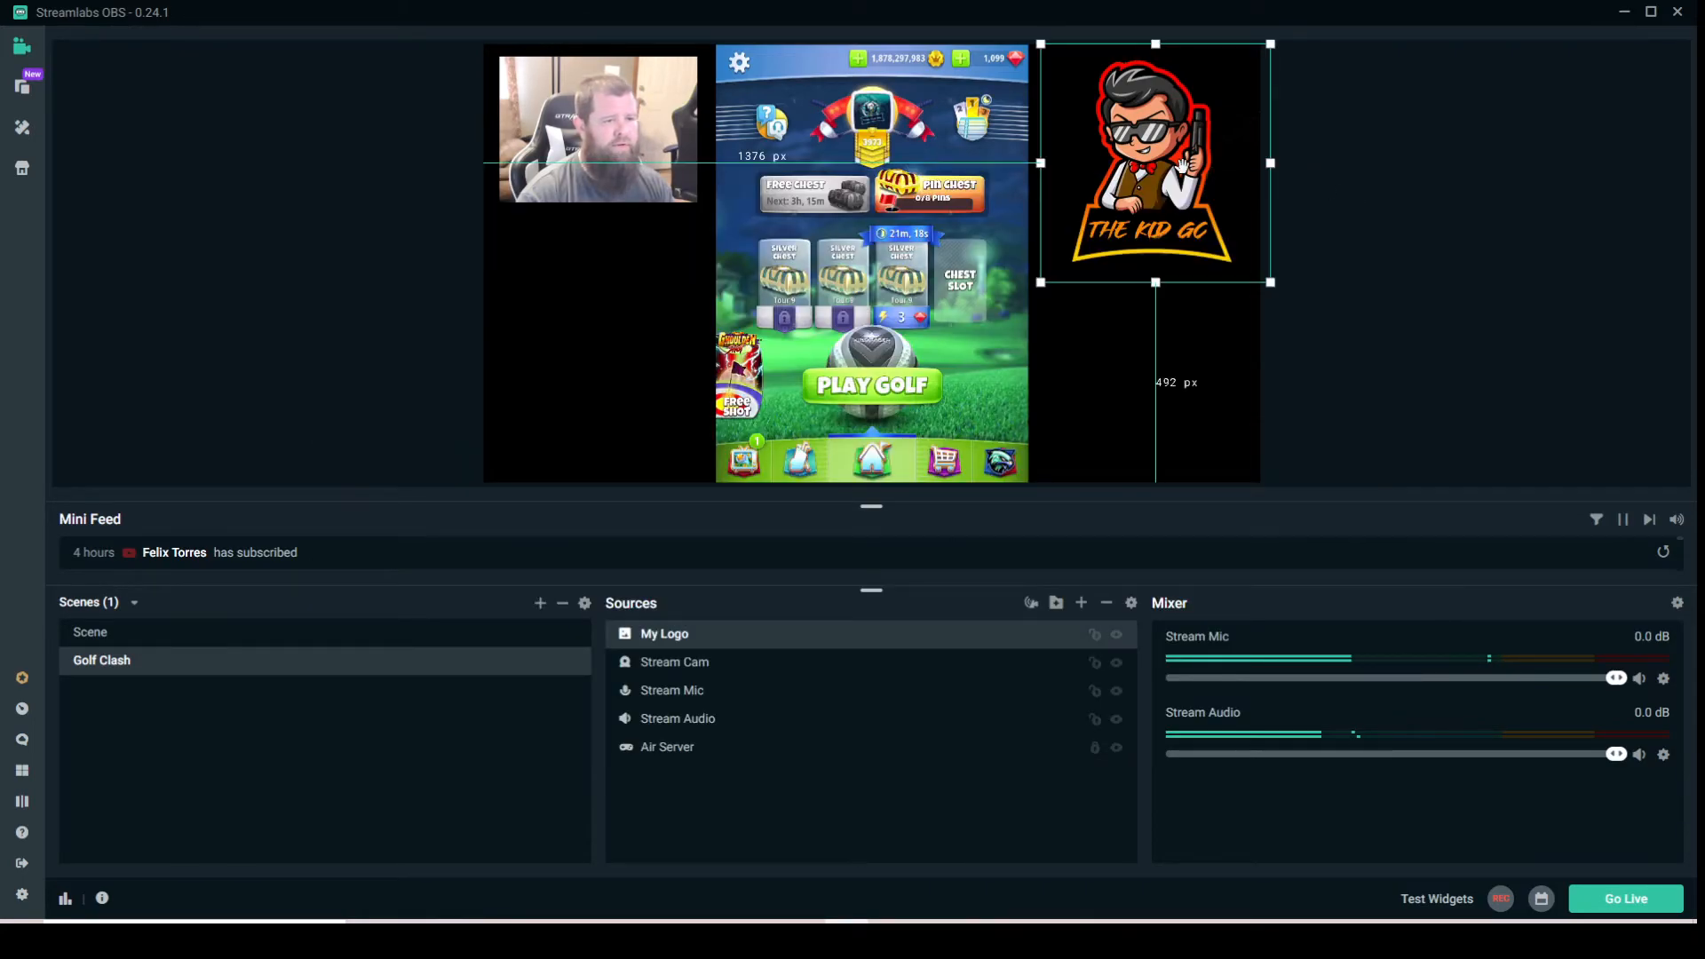
left_click(1096, 636)
left_click(1126, 148)
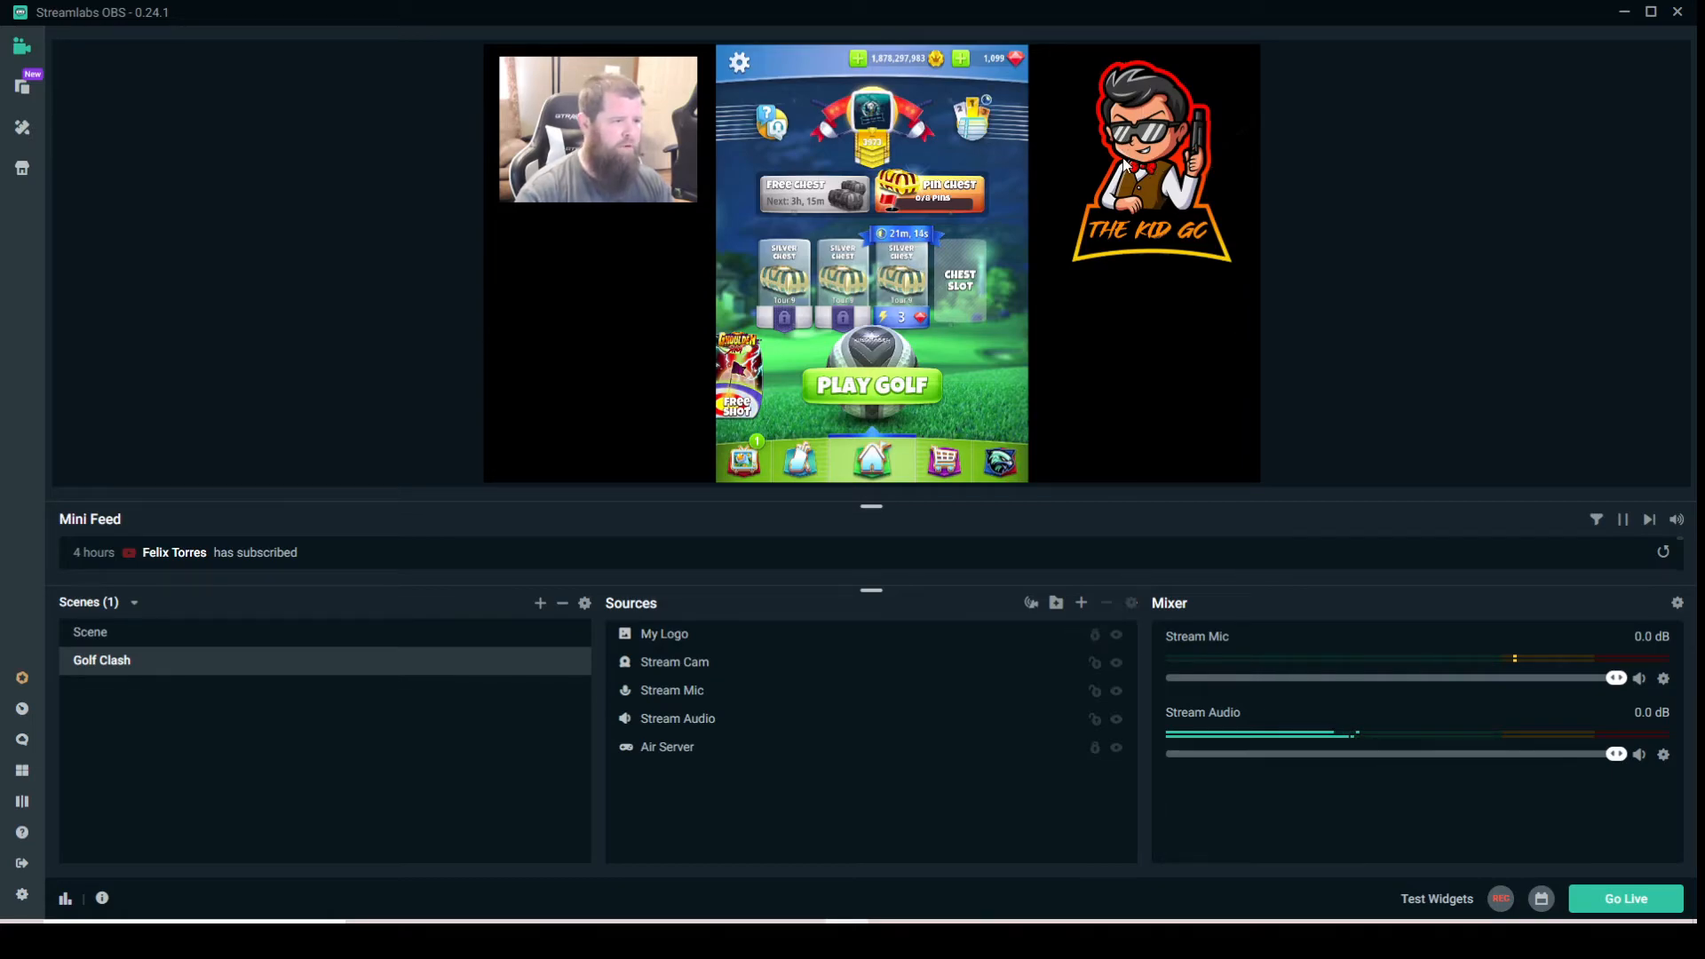
left_click(578, 113)
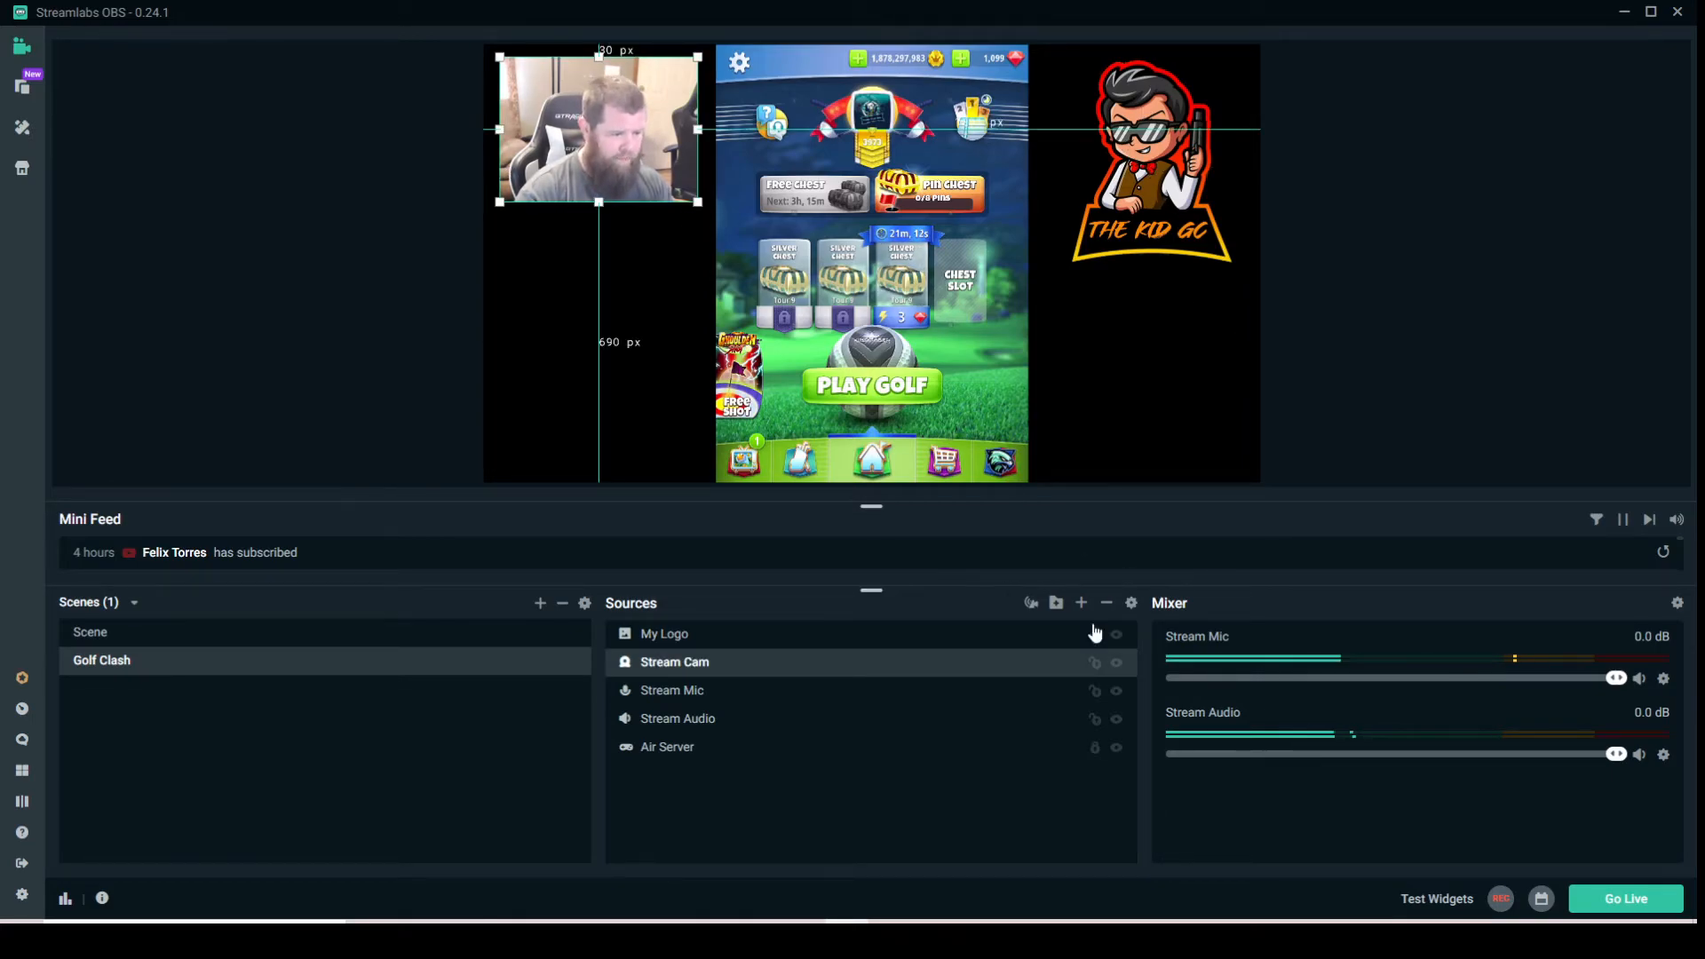
left_click(1117, 664)
left_click(1118, 663)
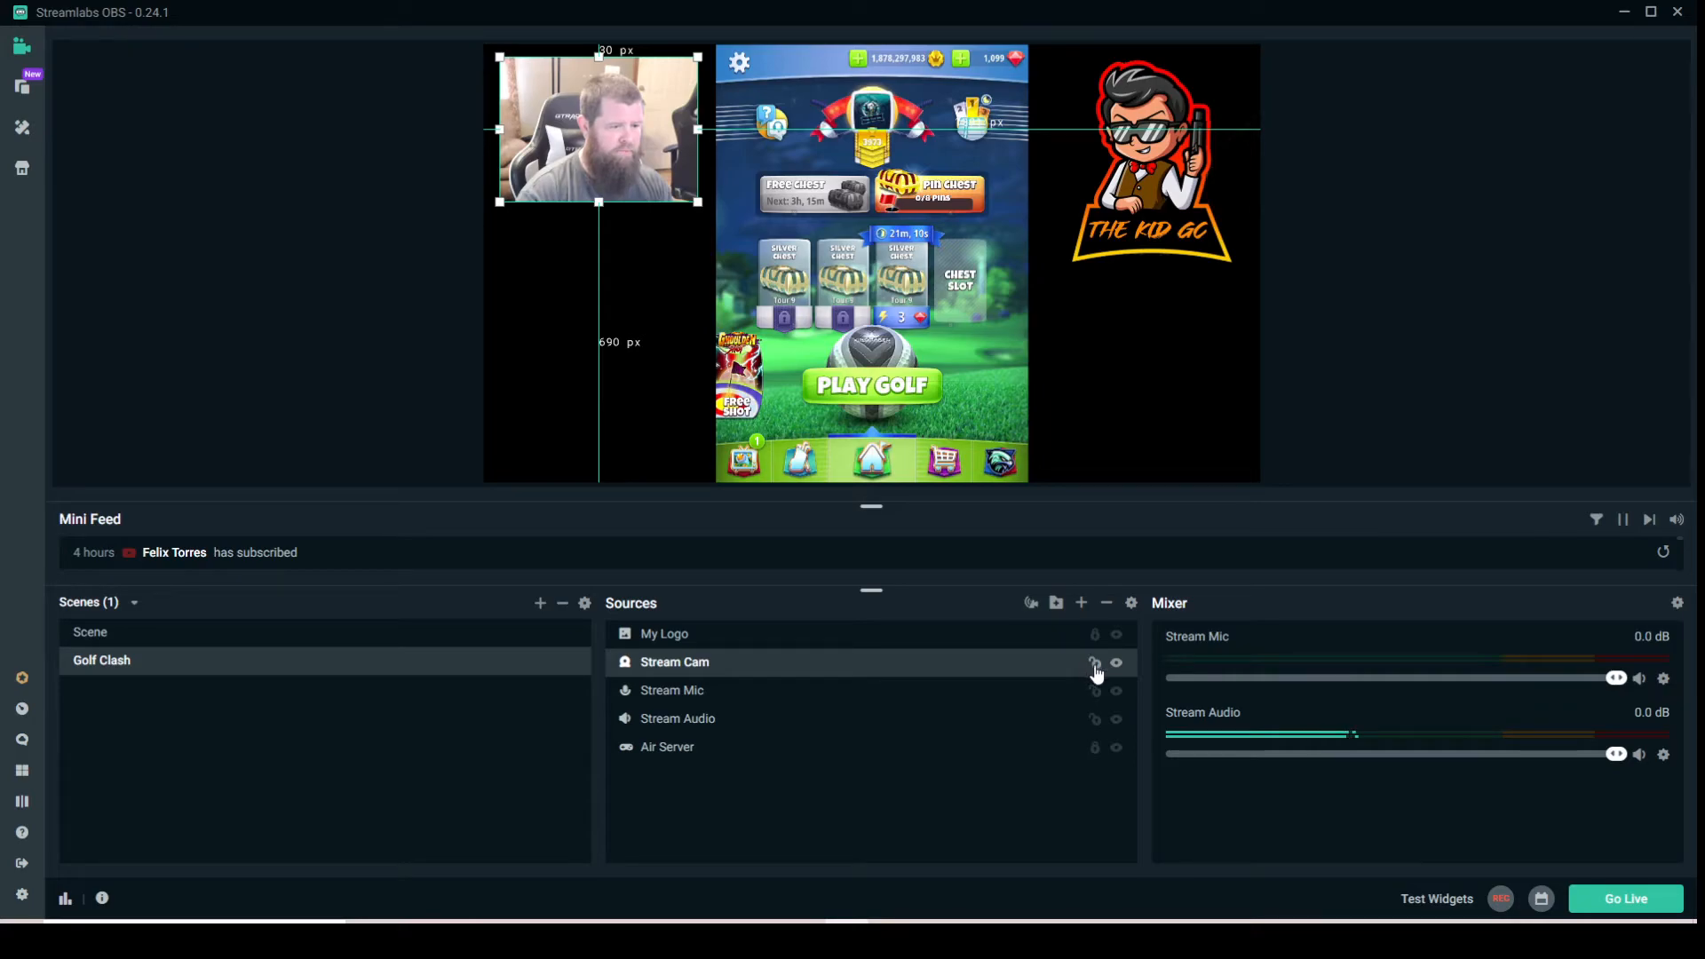
left_click(1095, 664)
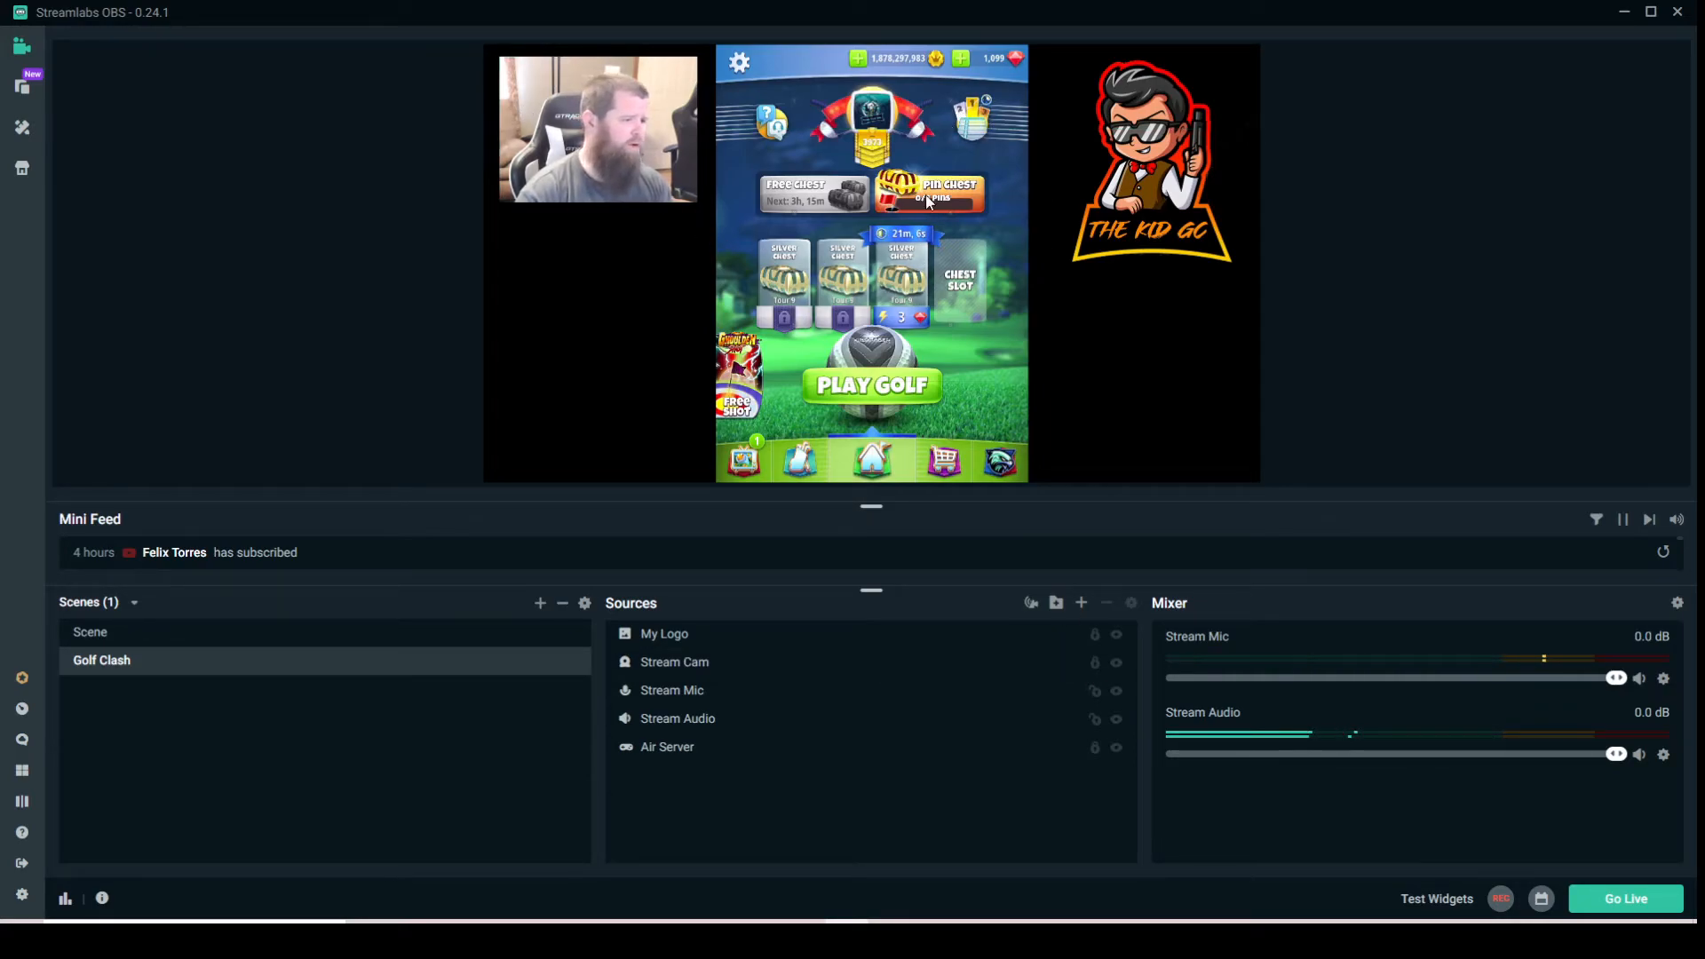
- Add another Image source as a new source instead of reusing My Logo, and name it Background
left_click(1081, 604)
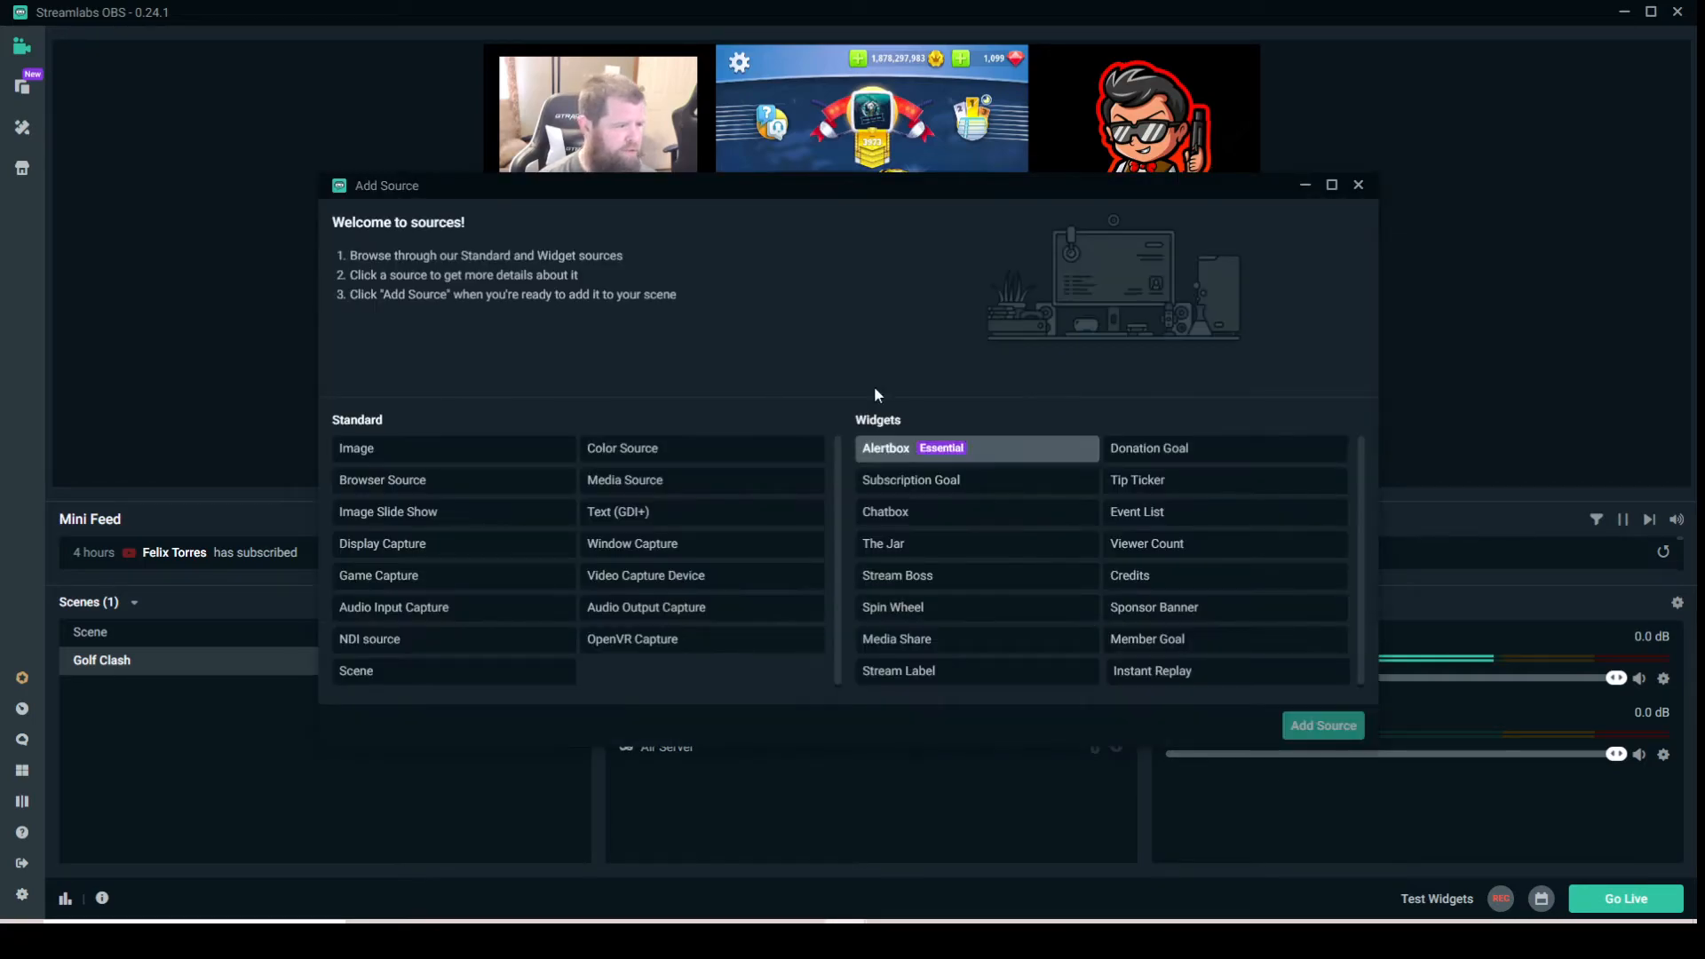
left_click(396, 455)
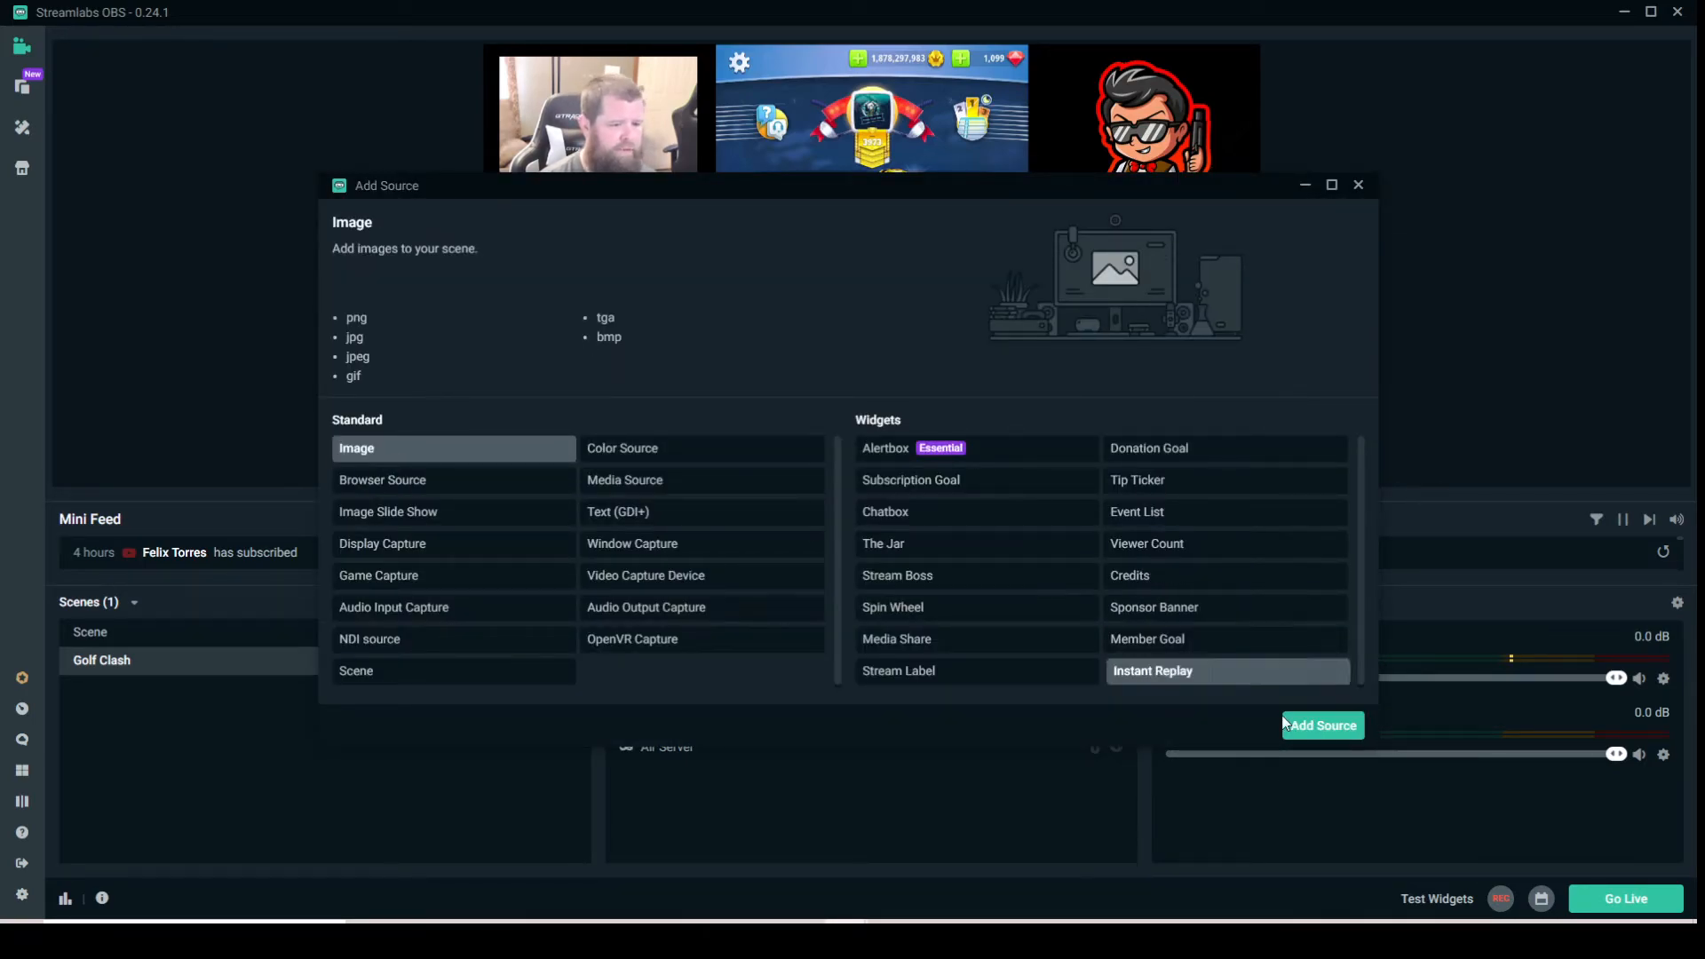
left_click(1322, 726)
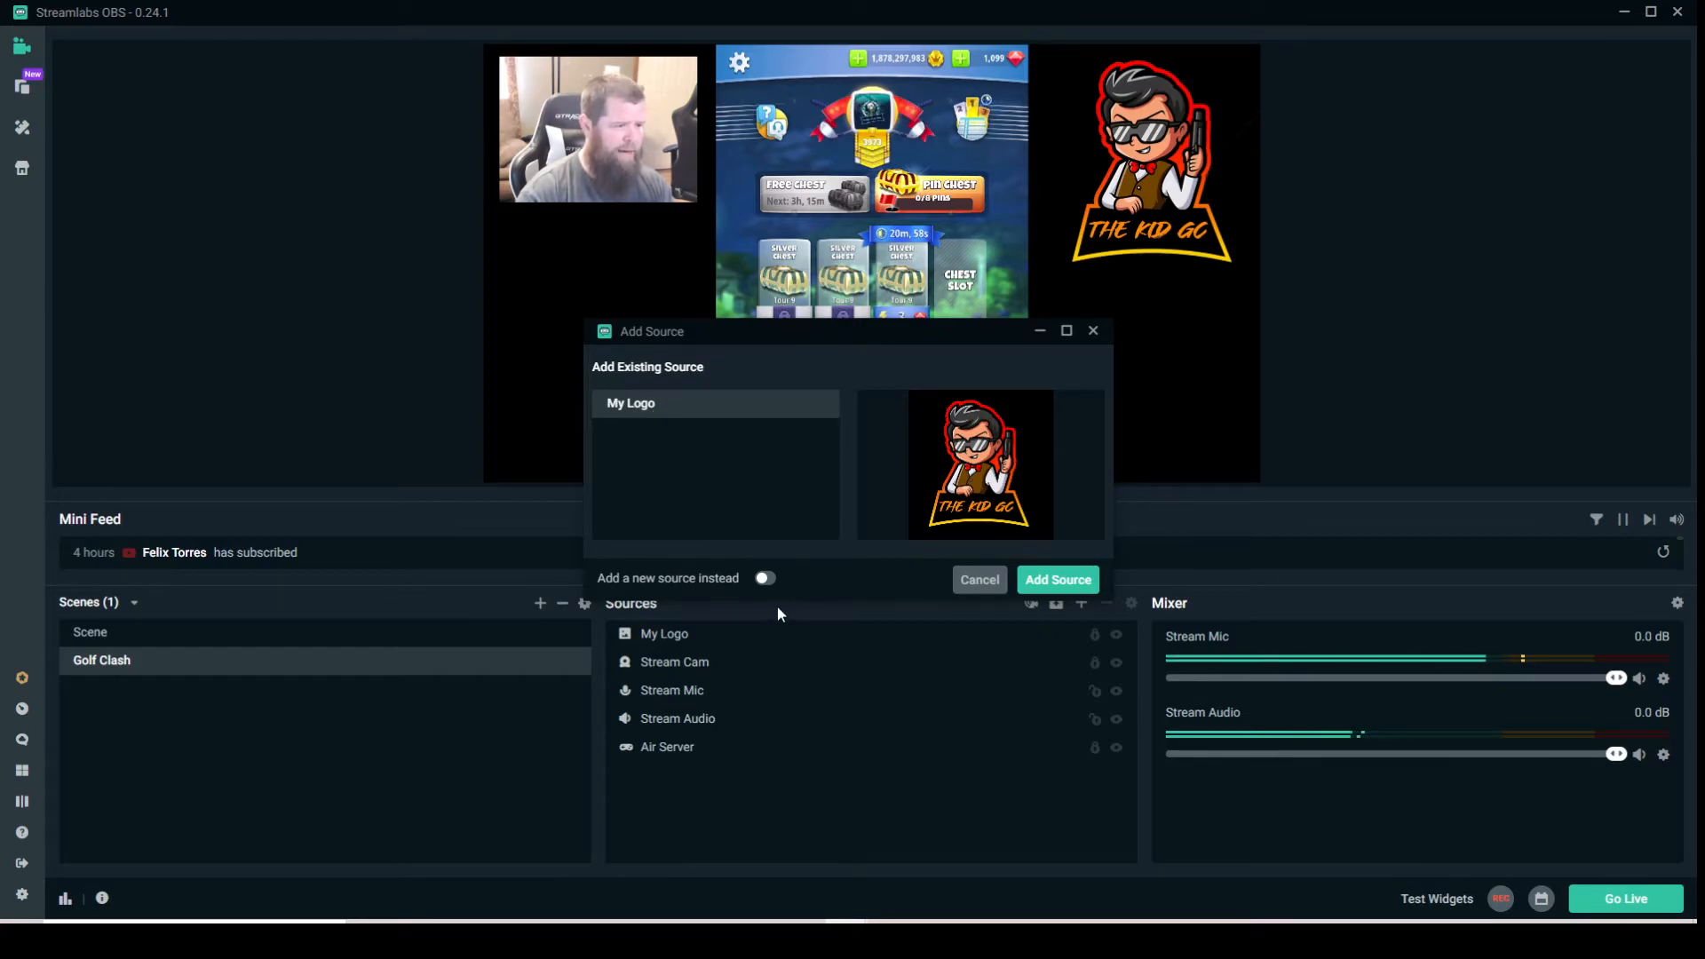
left_click(765, 579)
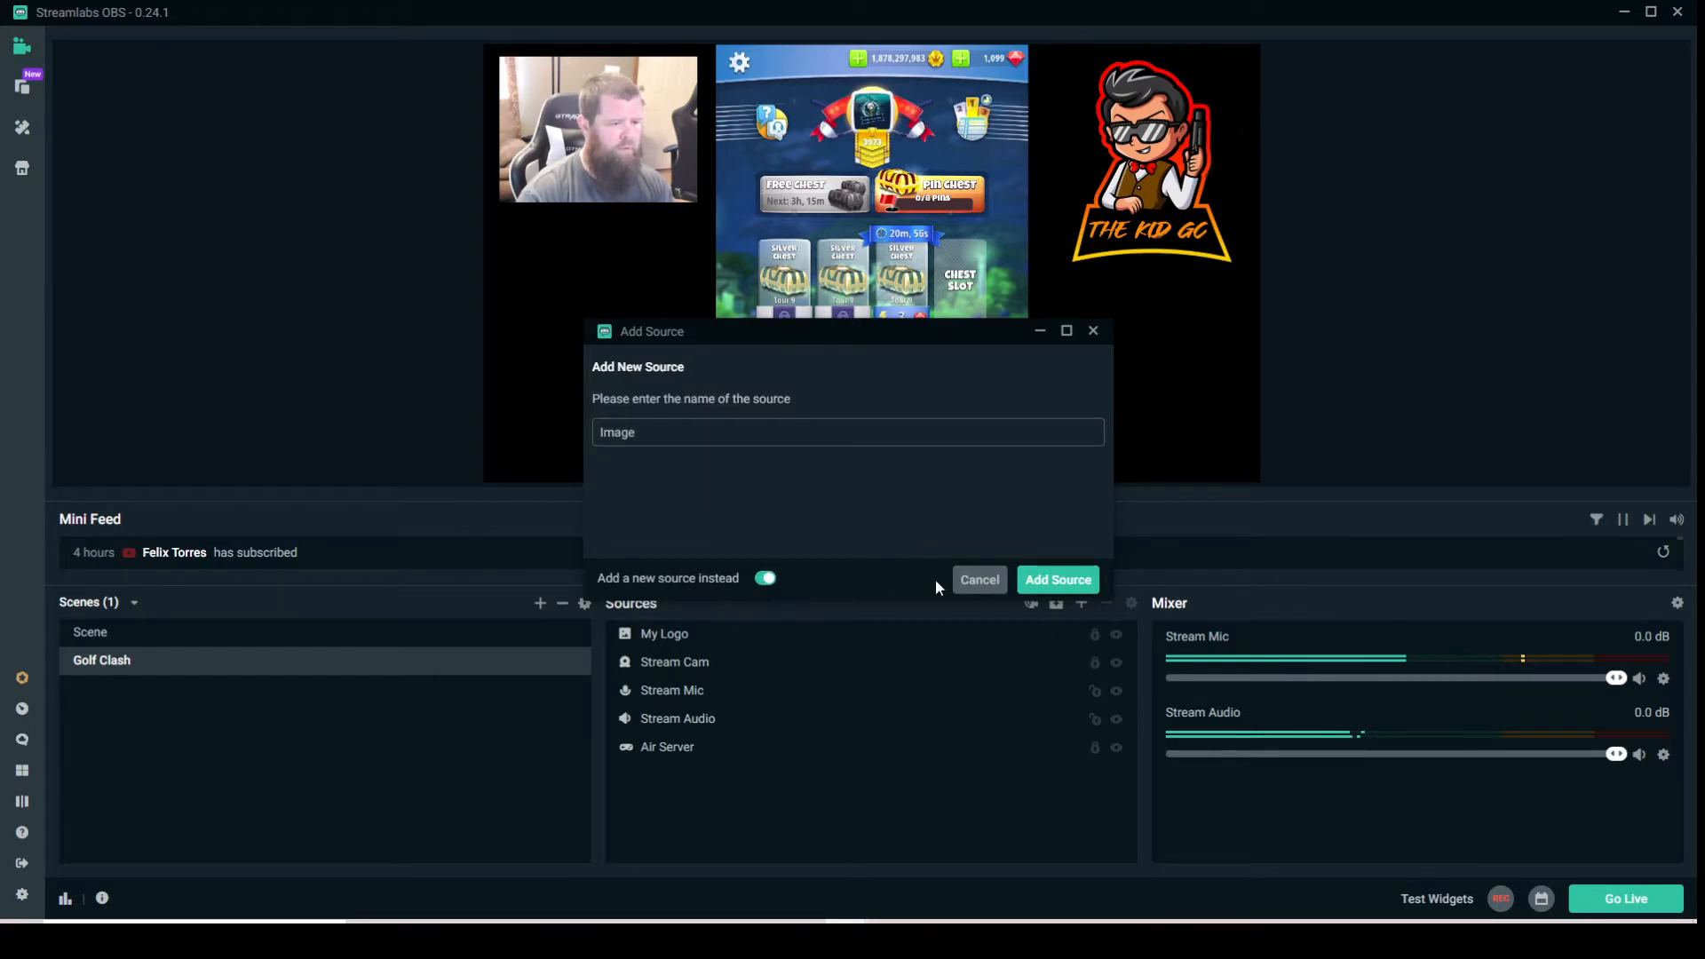
type("Ba")
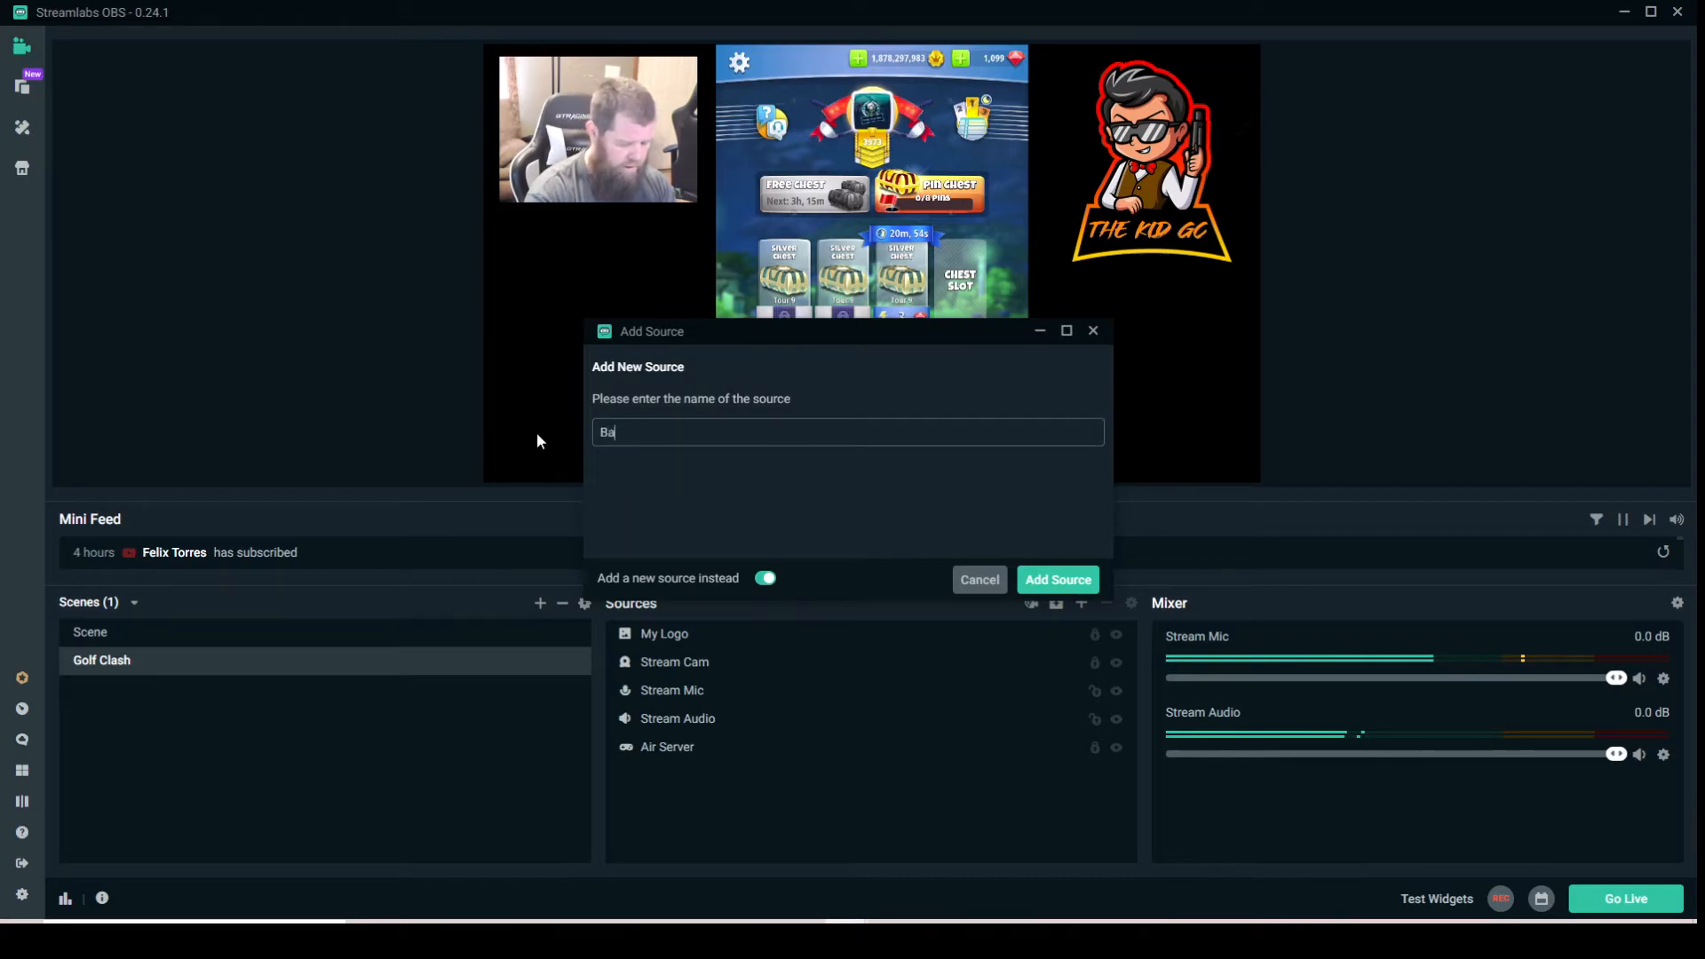
type("ckground")
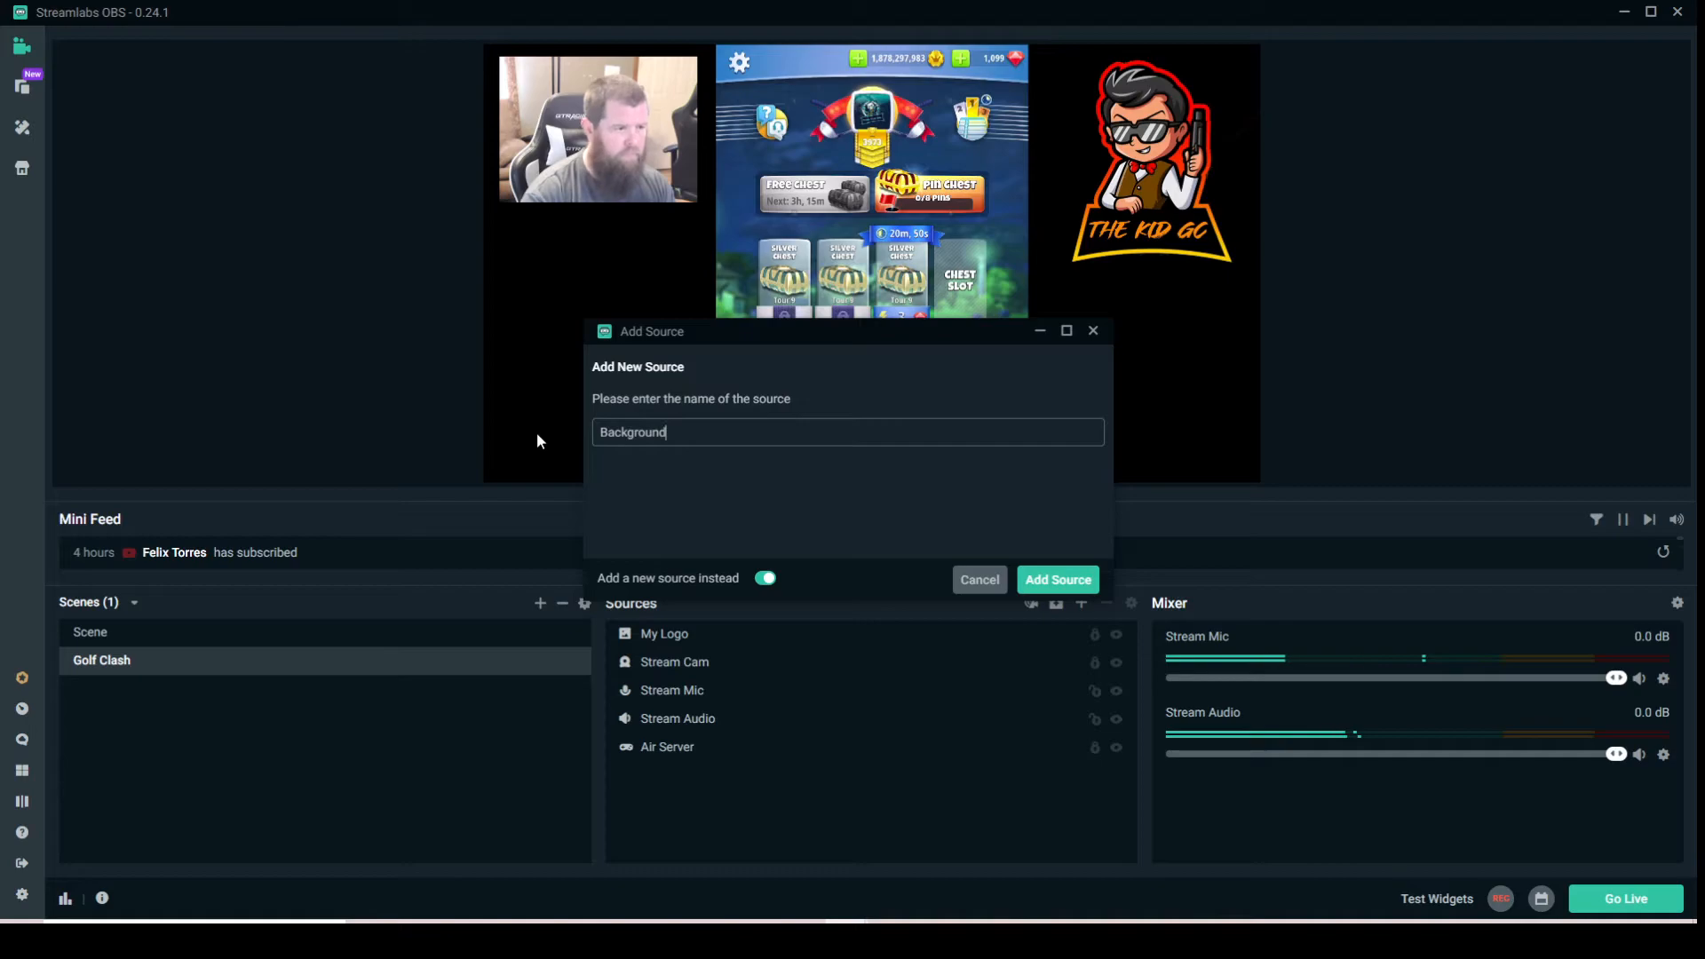
- Open the Kid Stuff folder on the Desktop while choosing the image file for the Background source
left_click(1081, 344)
scroll(590, 231, "down", 3)
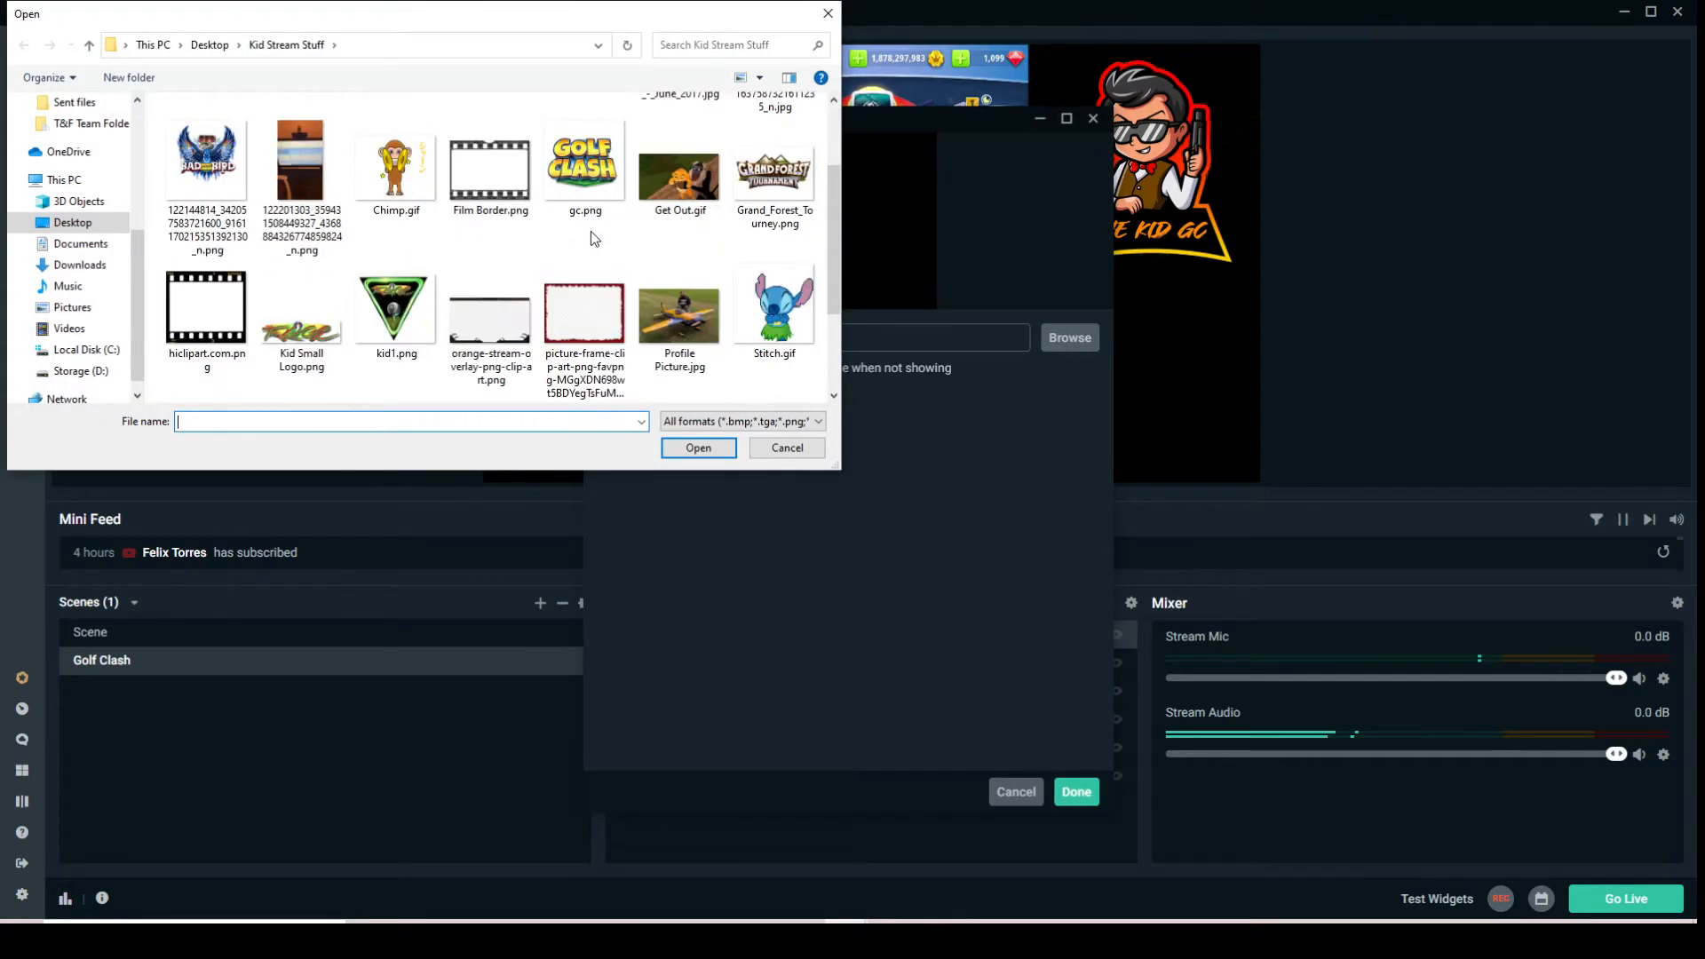
scroll(594, 232, "up", 3)
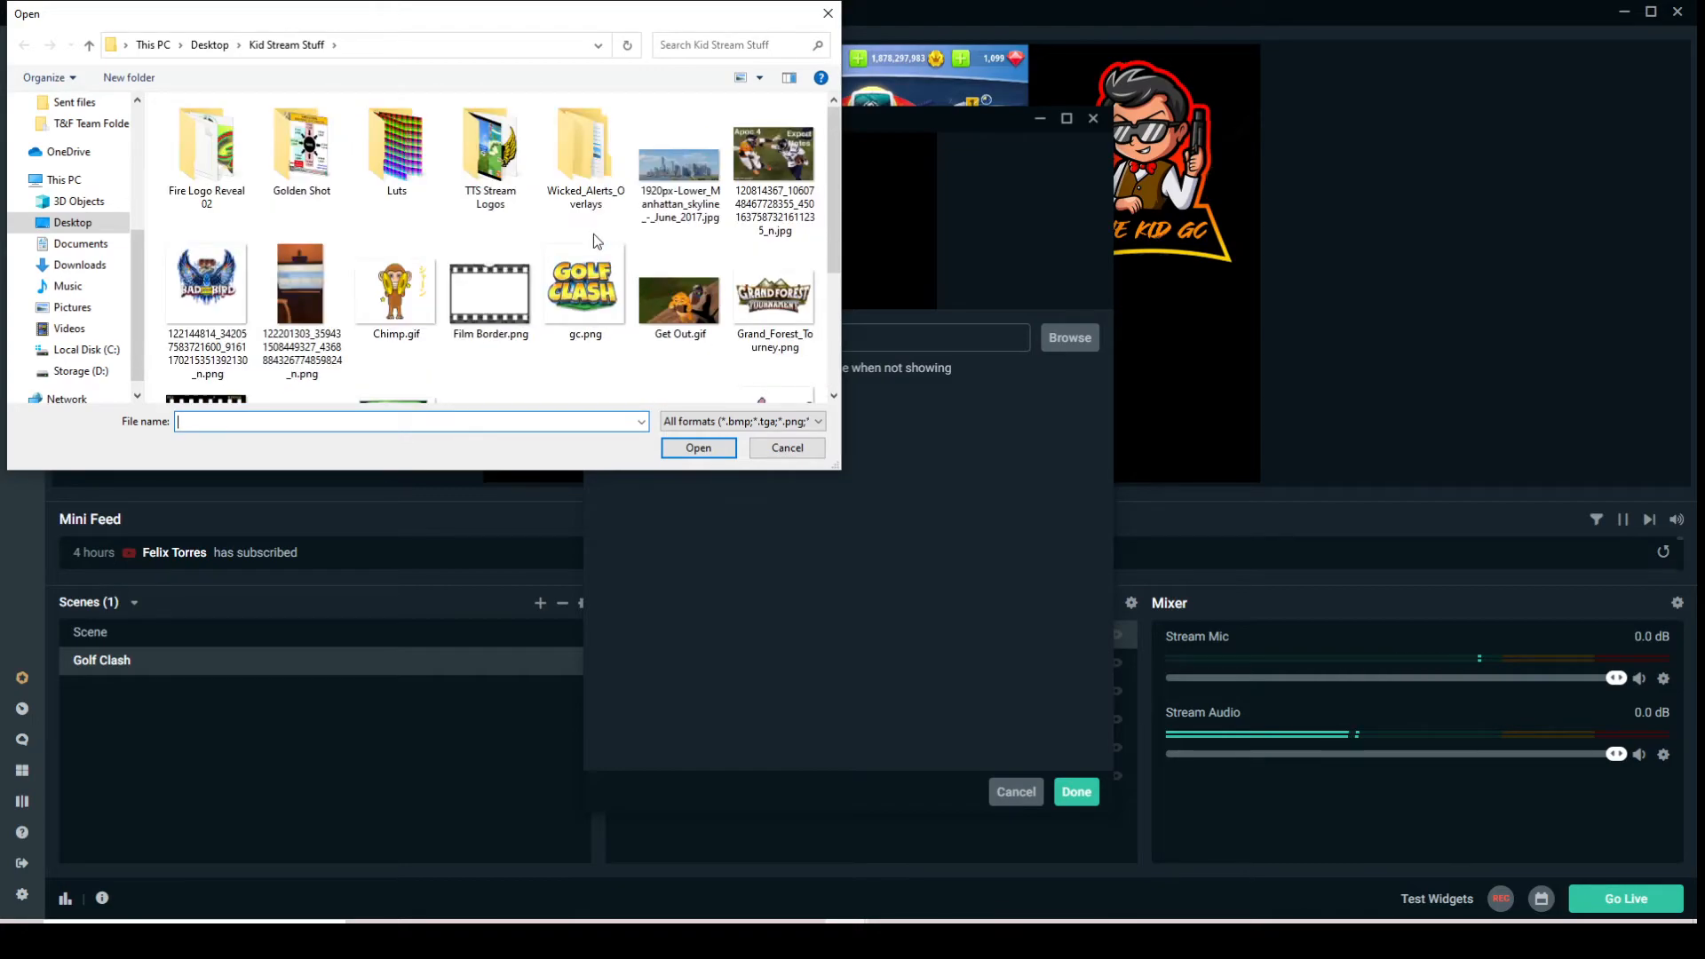
left_click(206, 44)
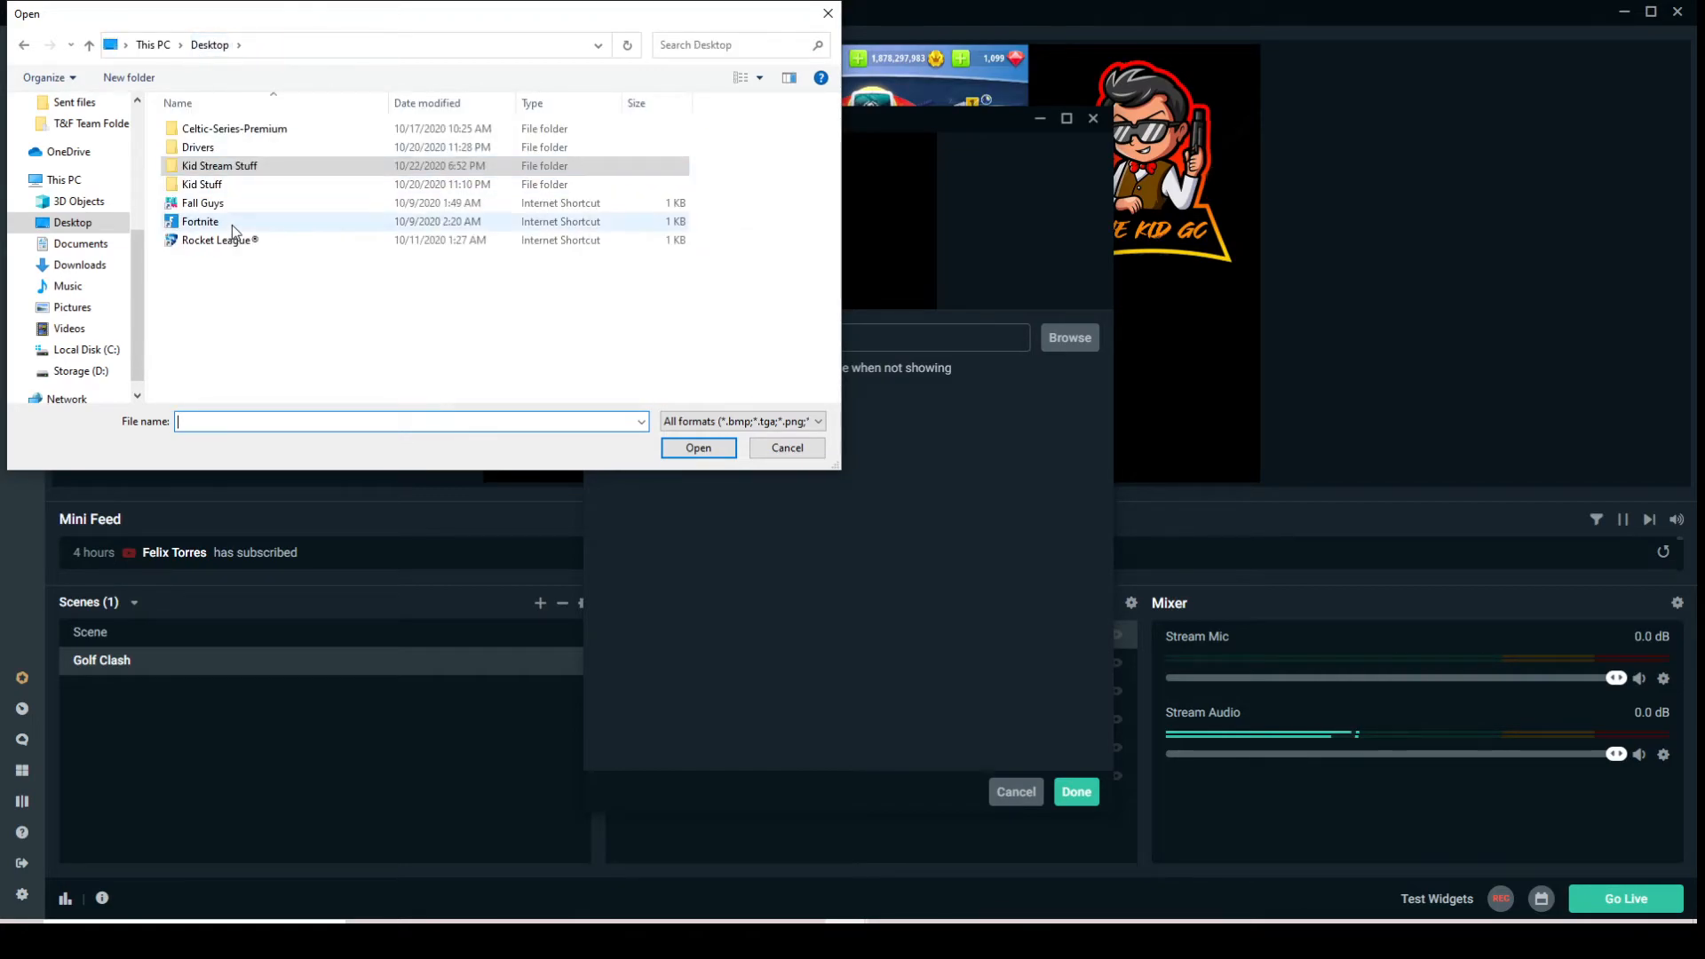
left_click(222, 188)
left_click(679, 421)
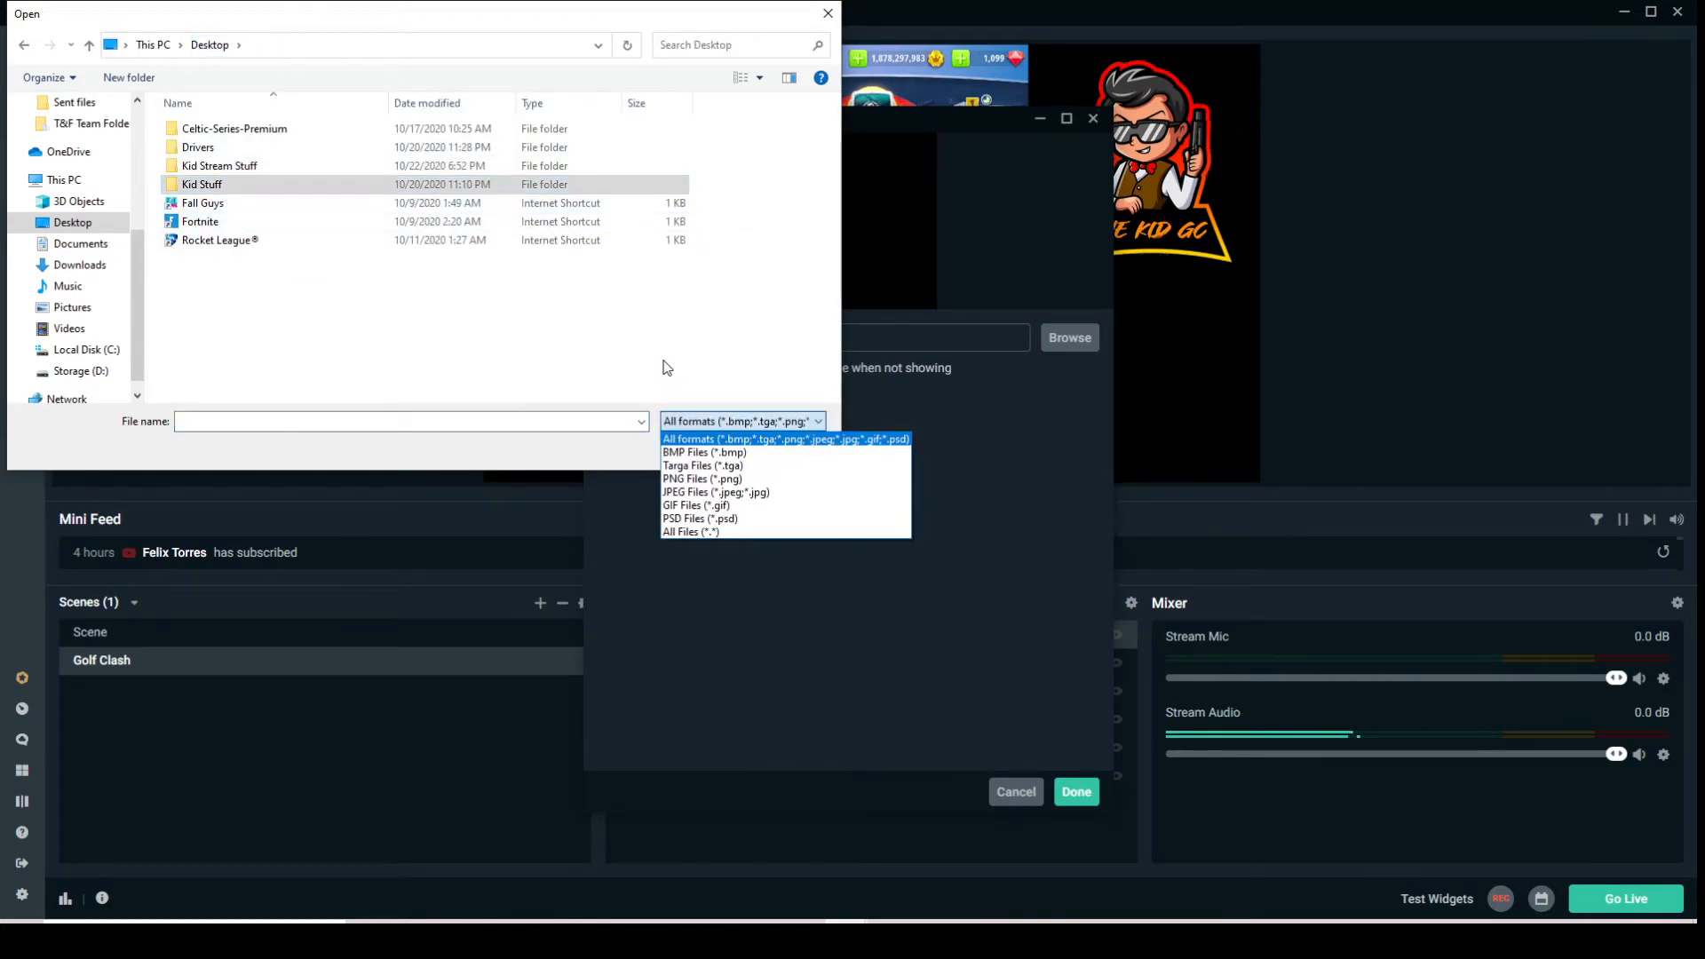
left_click(671, 389)
left_click(686, 450)
- Load the golf course picture bg-slider-2019_img-hole5-4-1920by1200-web.jpg as the Background image and finish its settings
scroll(614, 302, "down", 3)
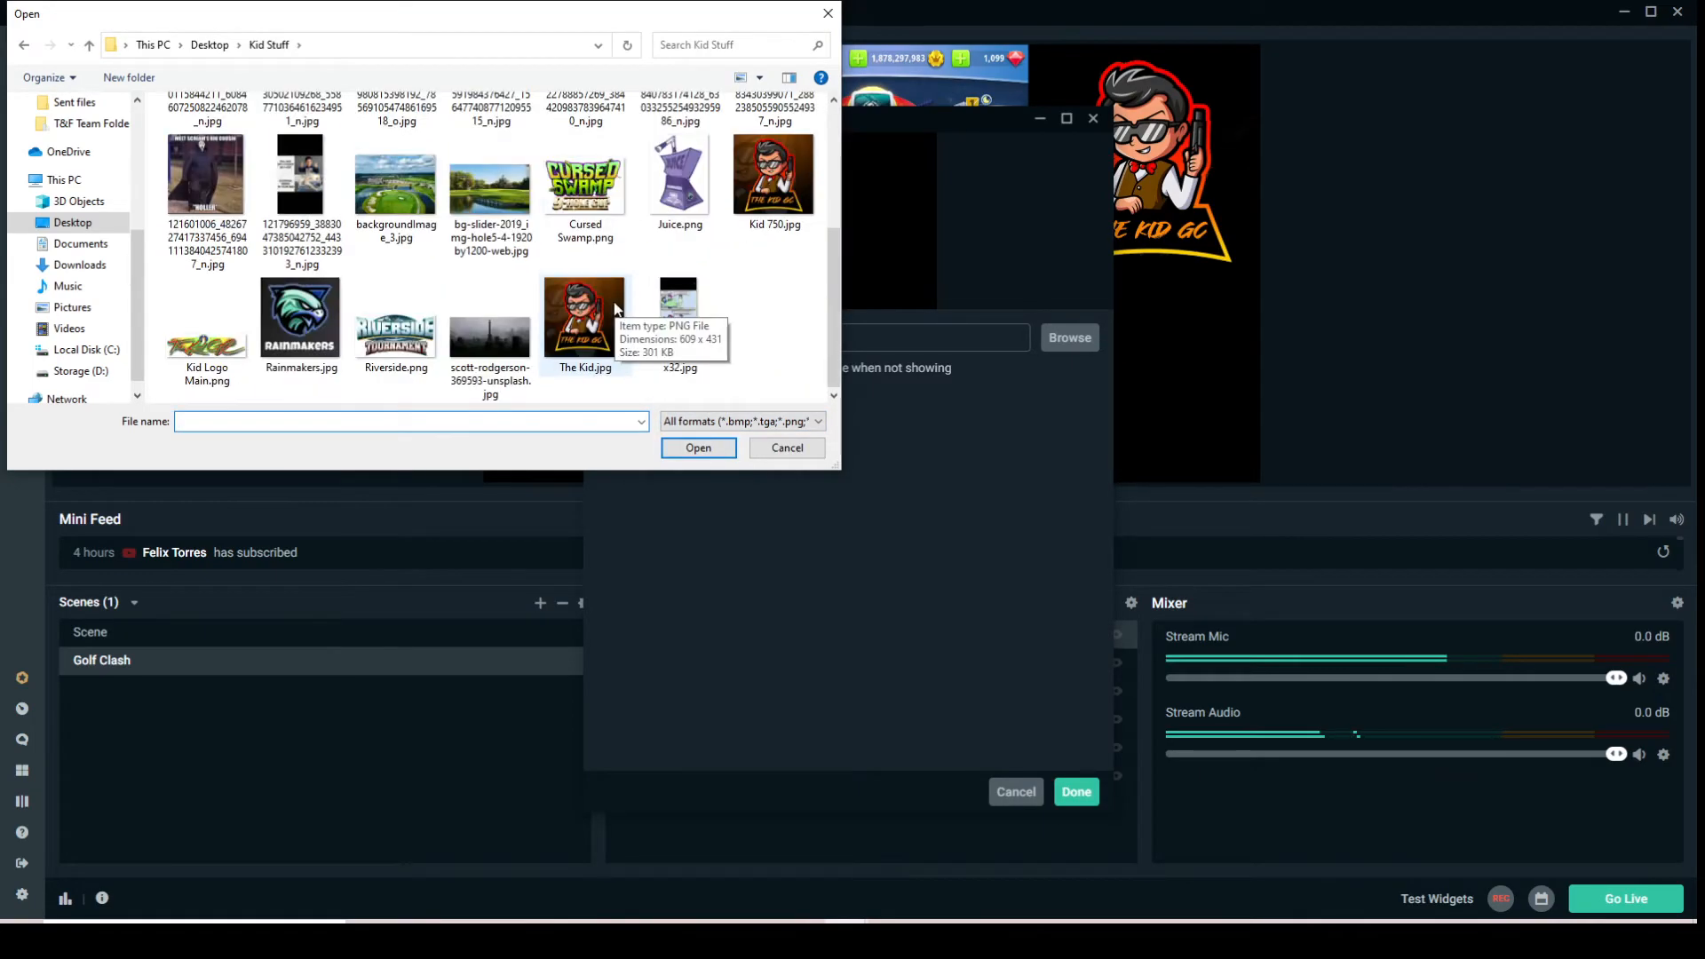
scroll(614, 302, "up", 3)
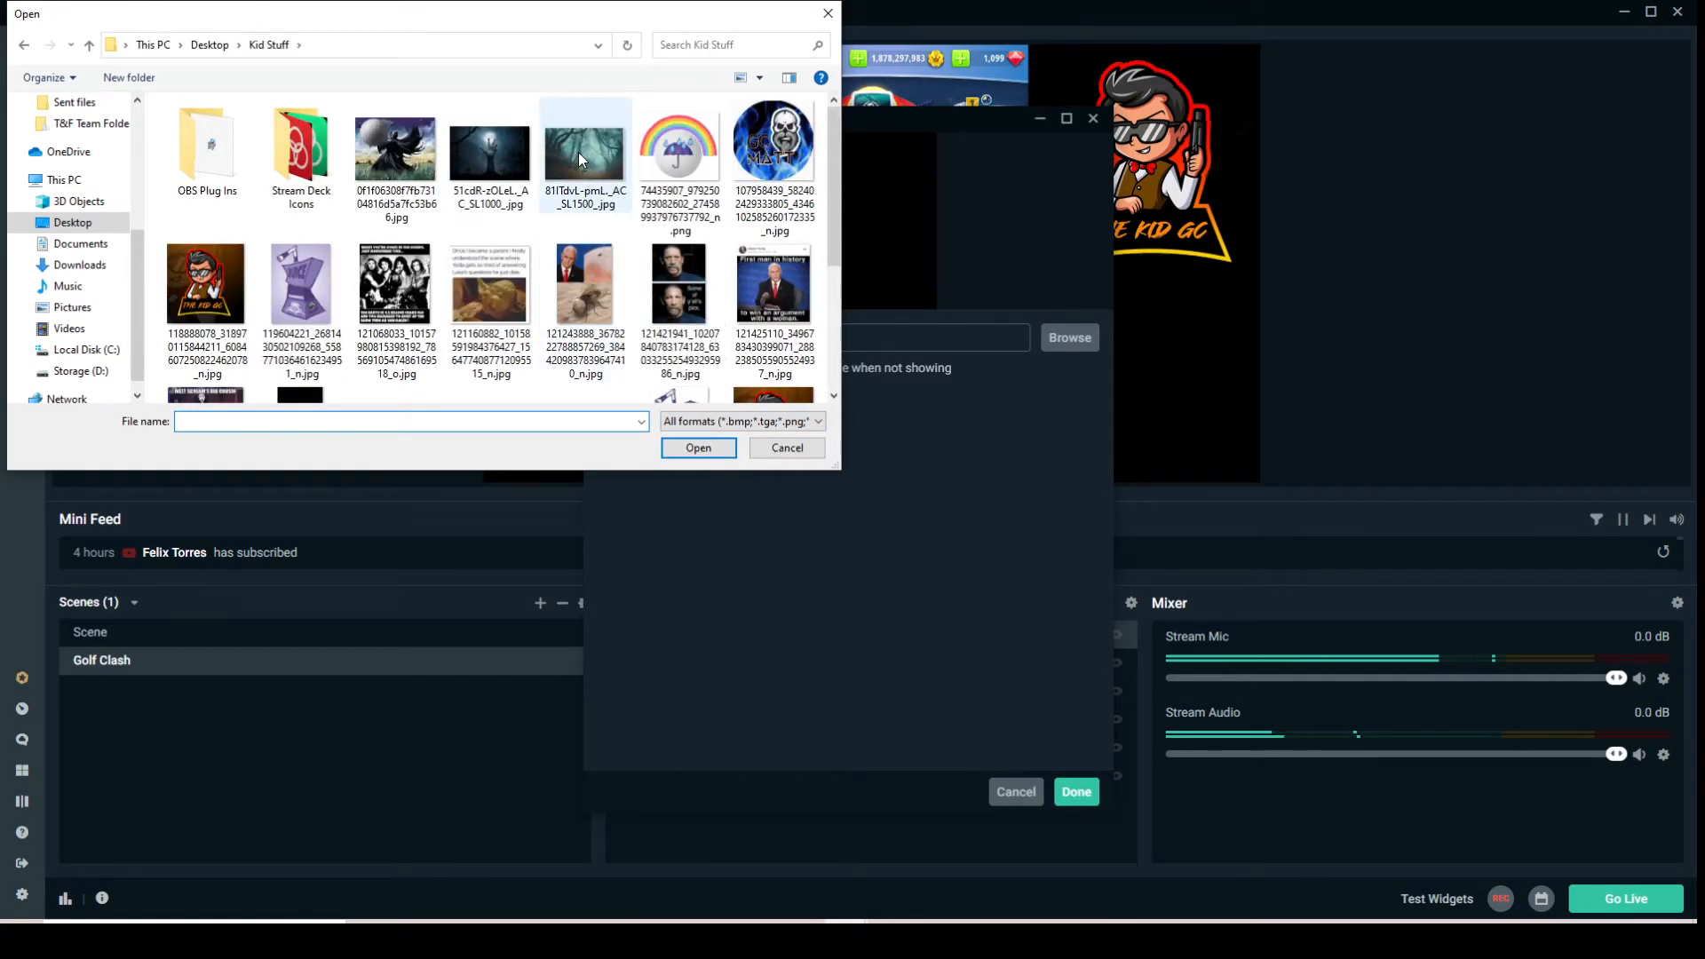
scroll(601, 186, "down", 2)
left_click(491, 326)
left_click(699, 447)
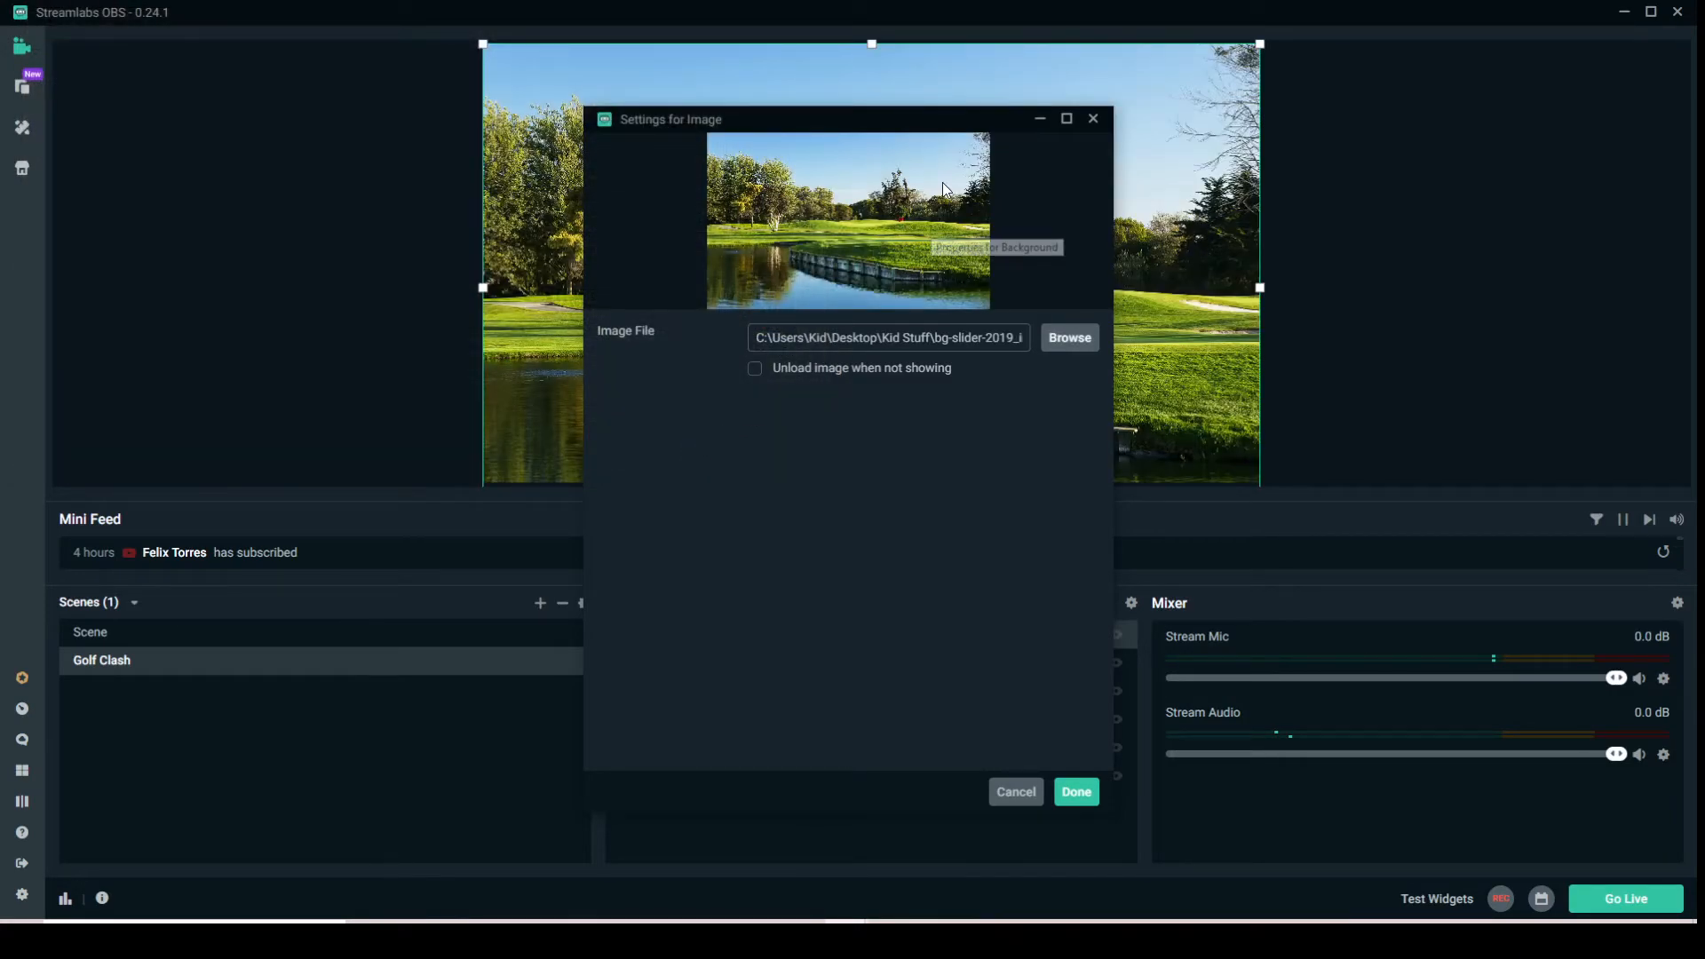
left_click(1076, 791)
- Move the golf course image up to fill the canvas and place Background below Air Server in the source order
left_click_drag(925, 365, 908, 245)
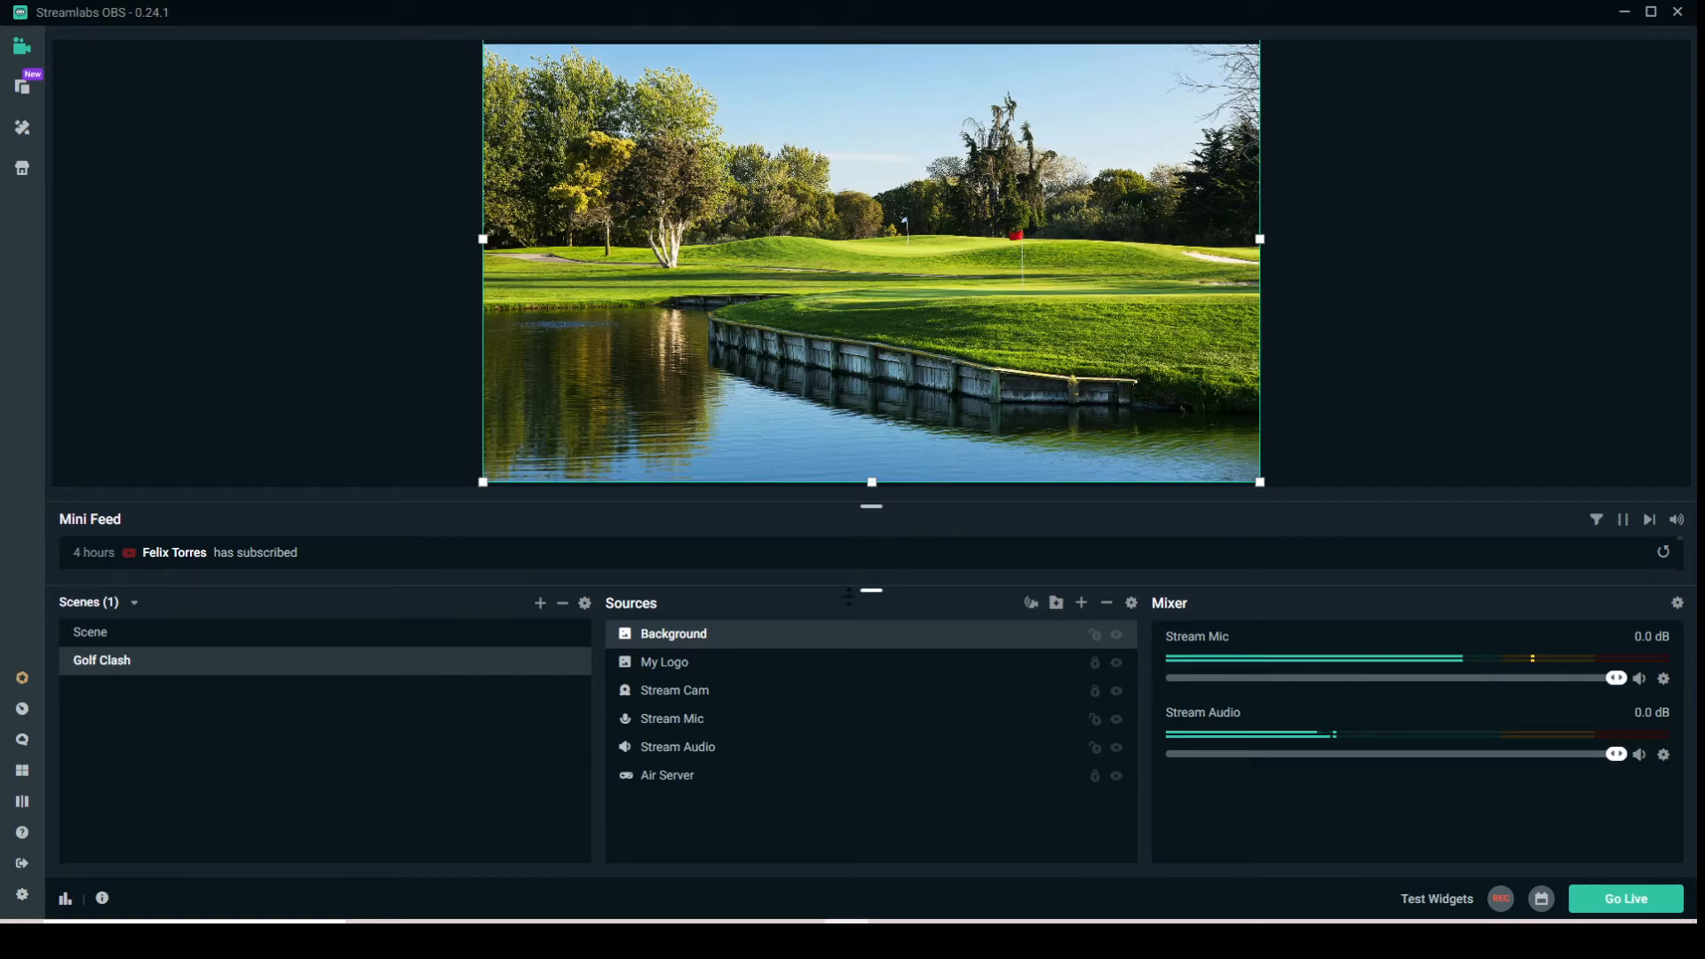
left_click_drag(788, 641, 780, 784)
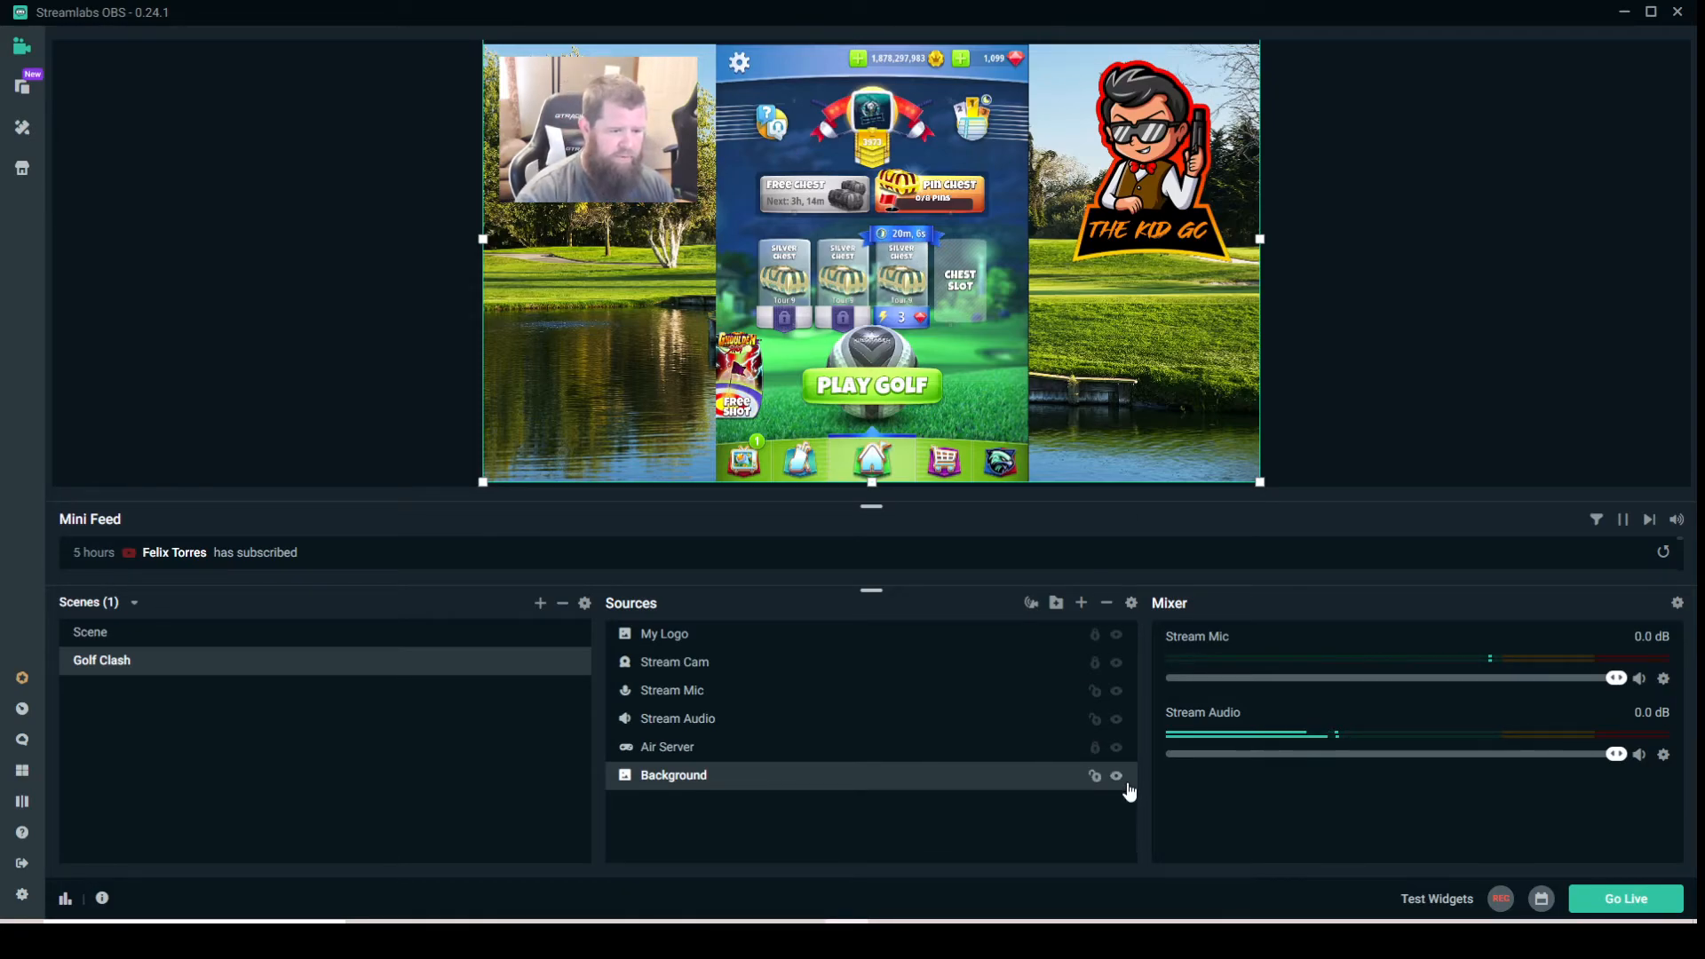
- Lock the Background, Stream Audio and Stream Mic sources
left_click(1096, 777)
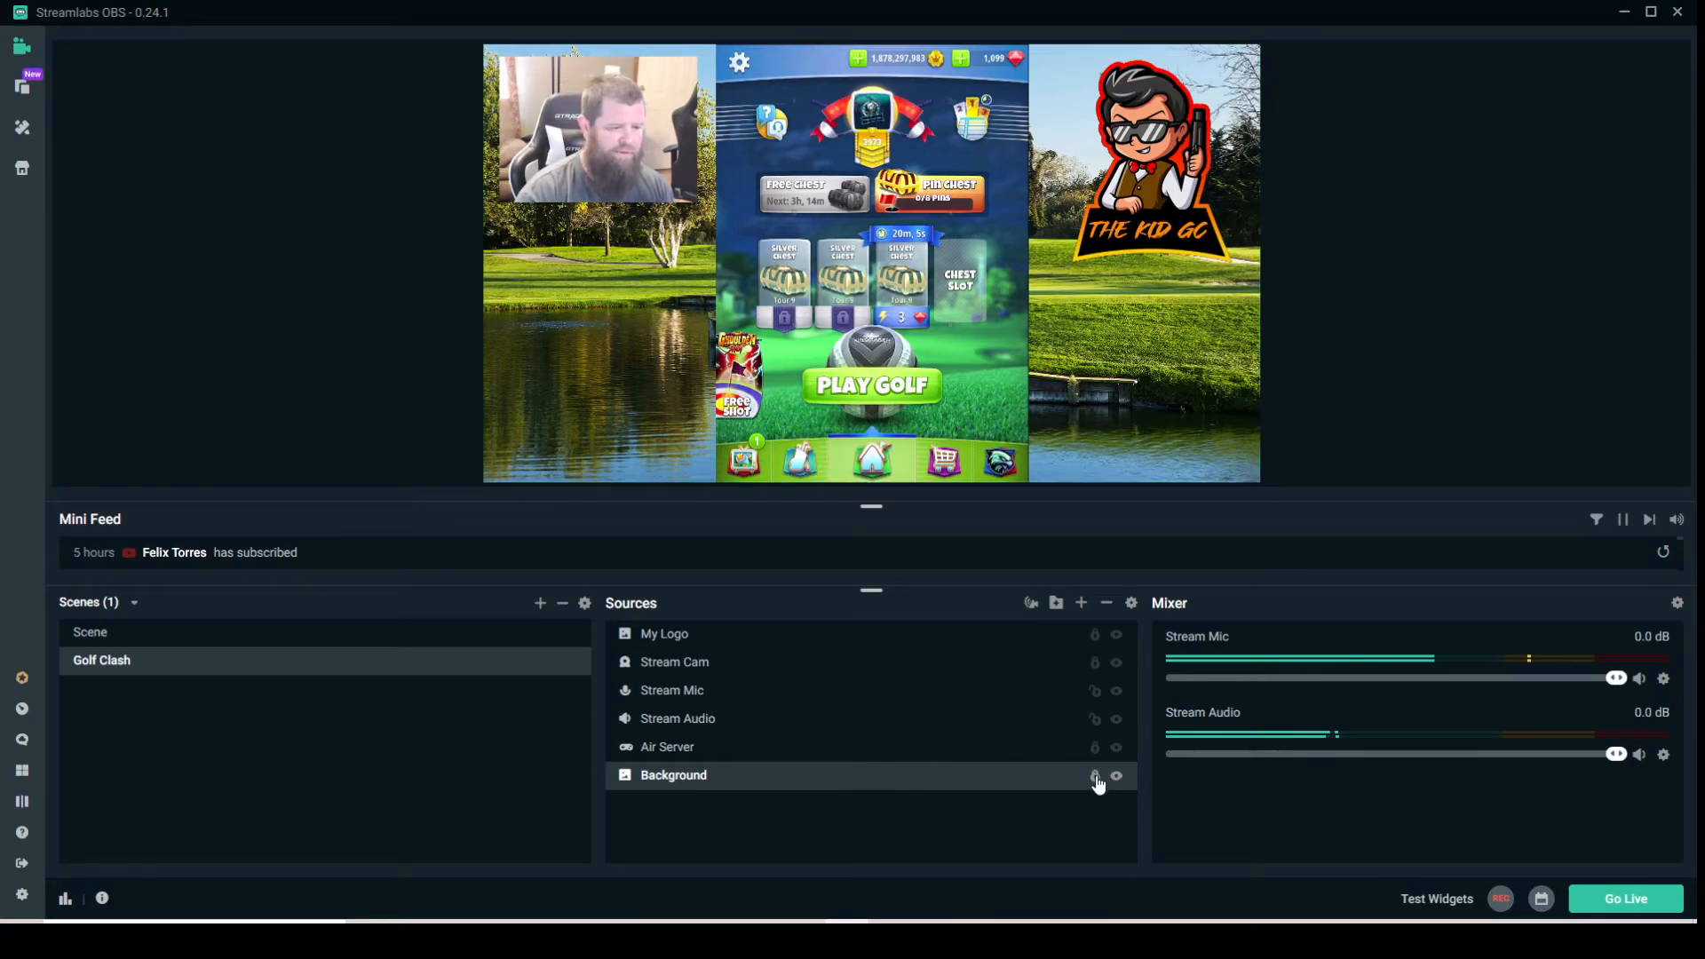
left_click(1096, 720)
left_click(1097, 691)
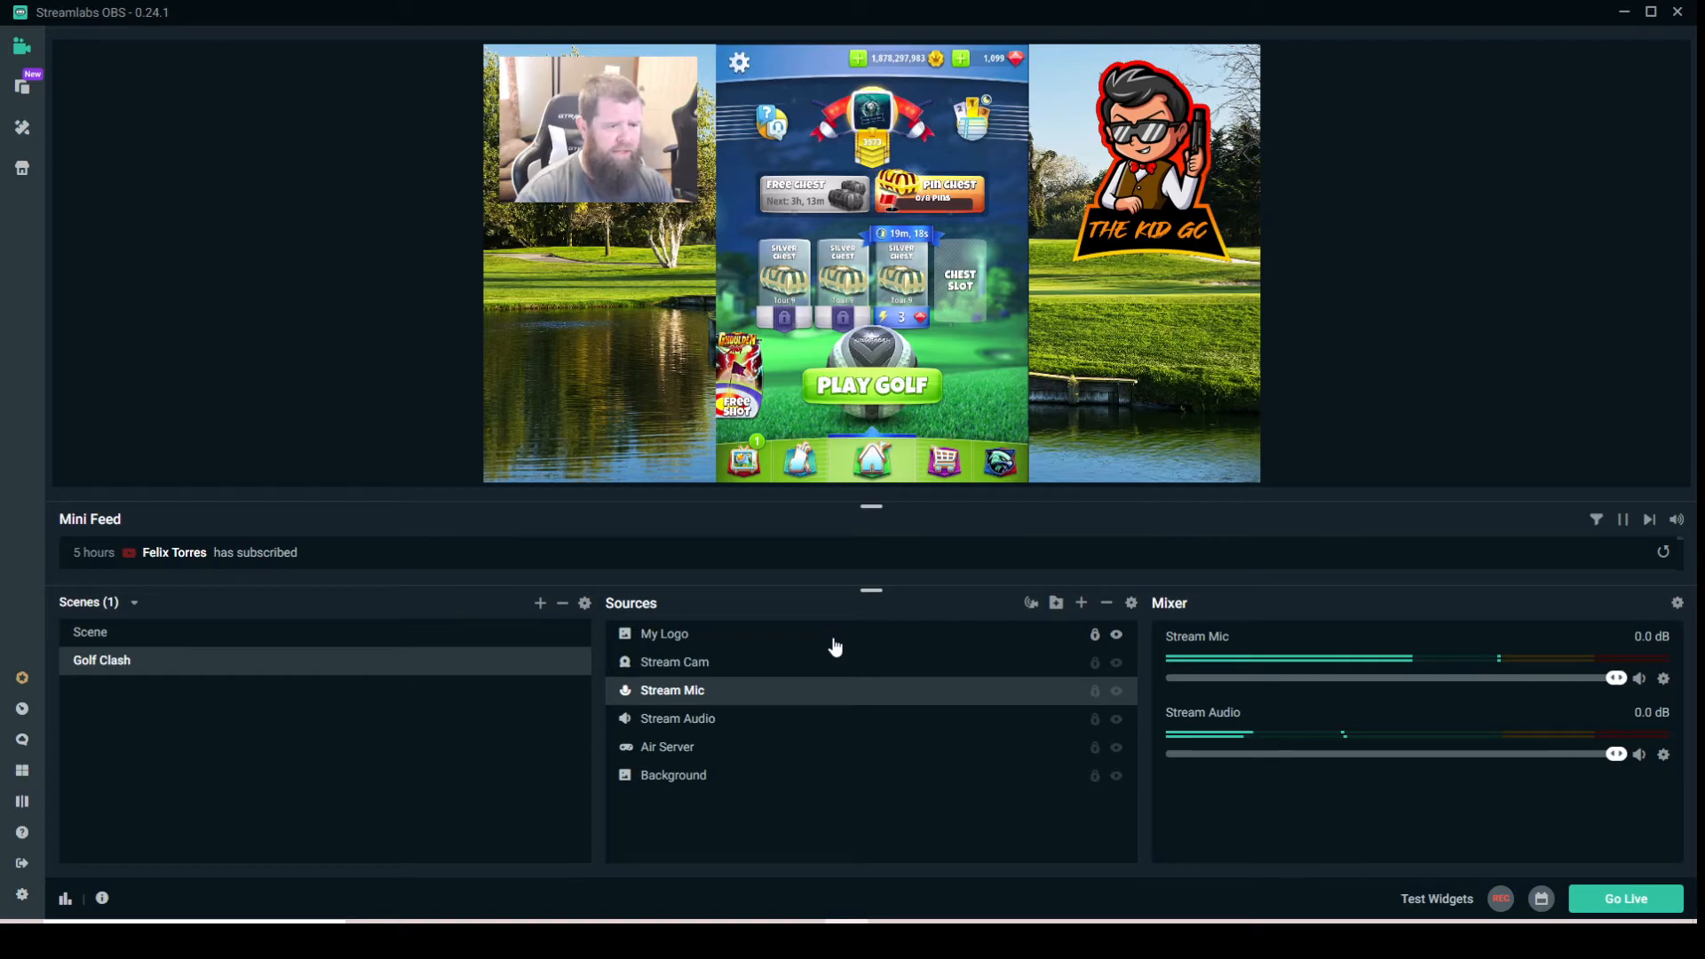
- Add a Media Source named BOOM! to the Golf Clash scene
left_click(1080, 604)
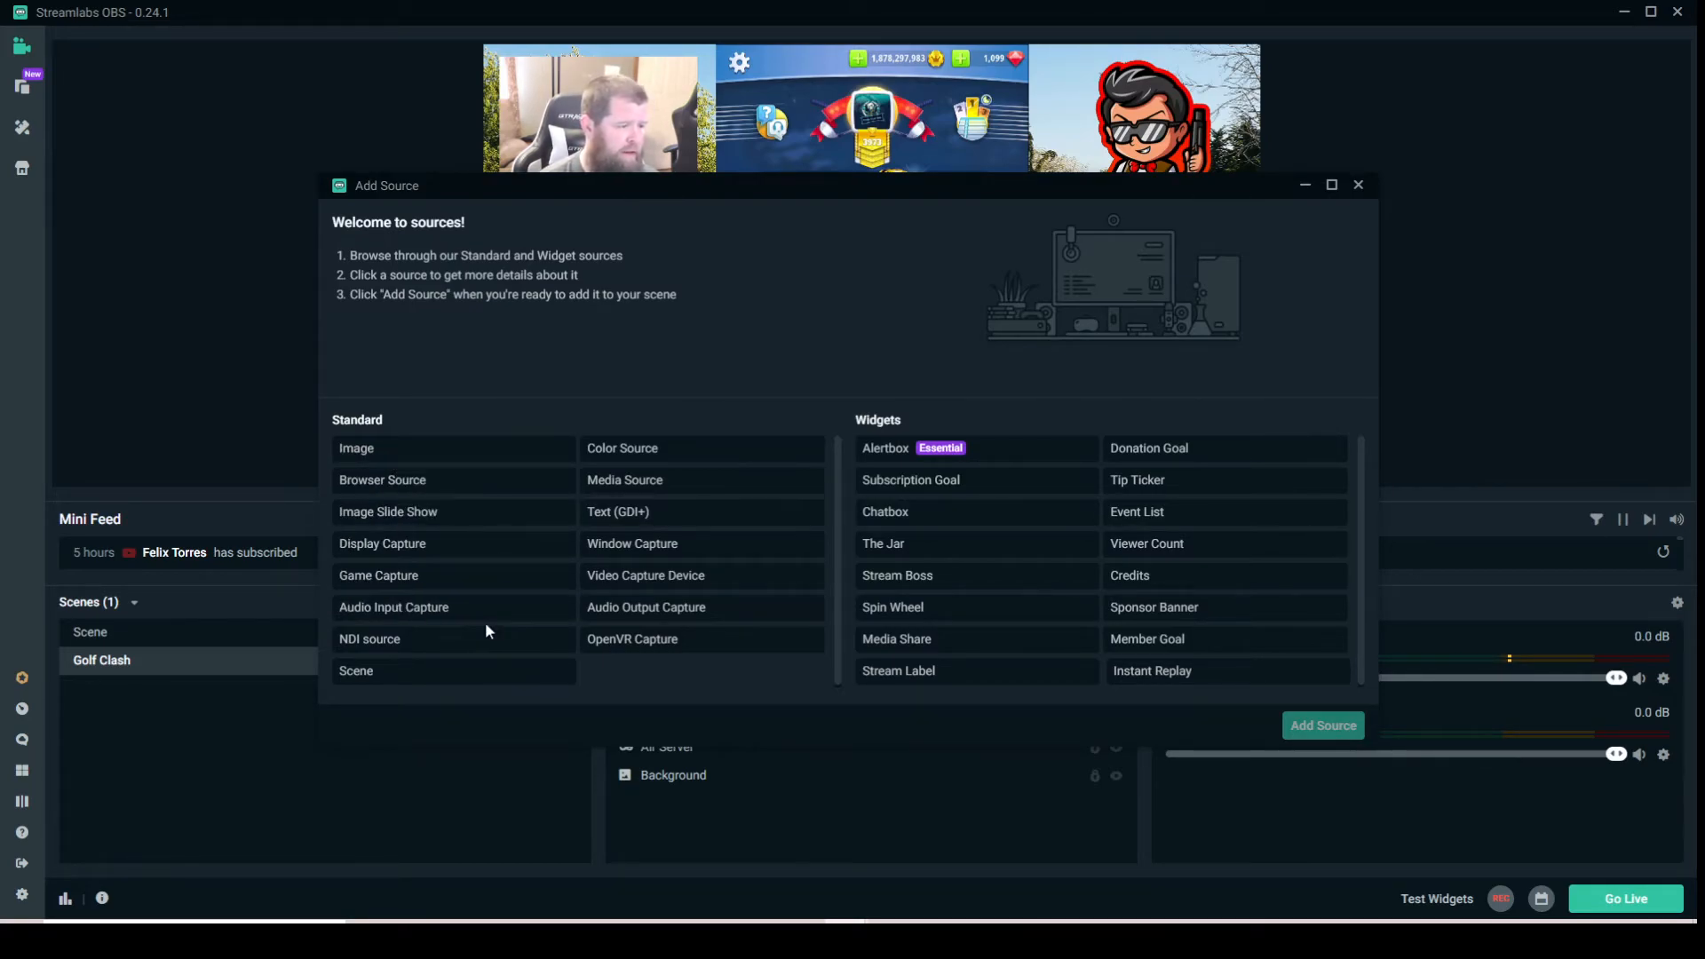
left_click(666, 491)
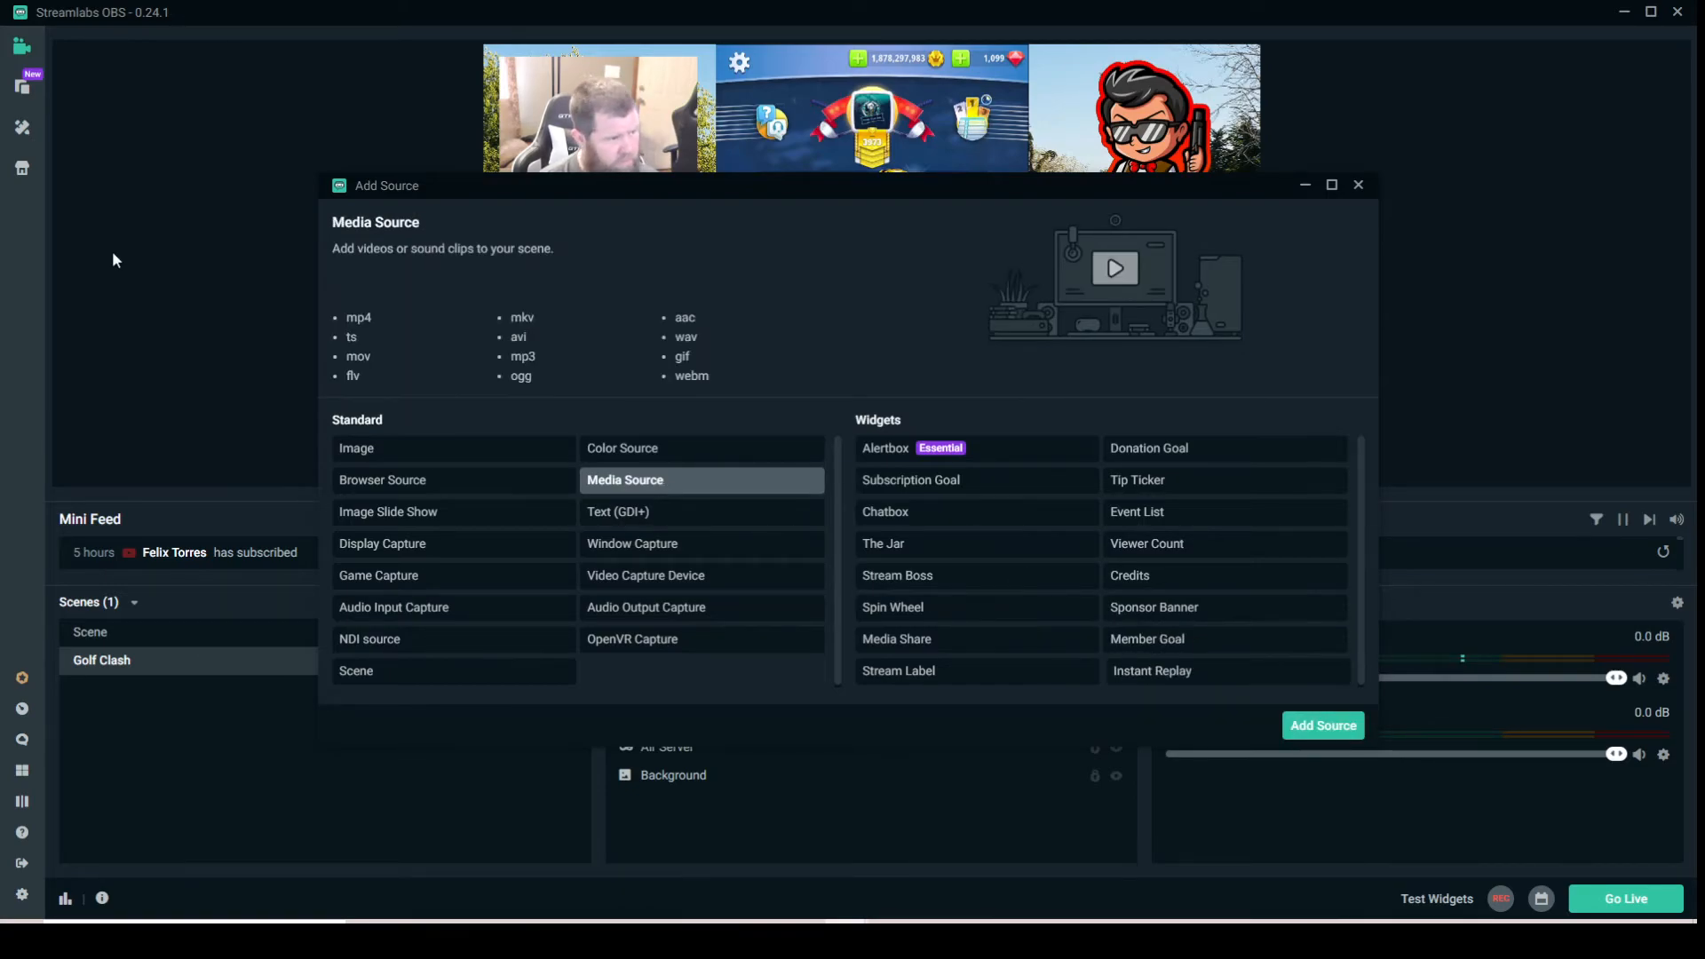
left_click(1322, 725)
left_click_drag(737, 433, 583, 434)
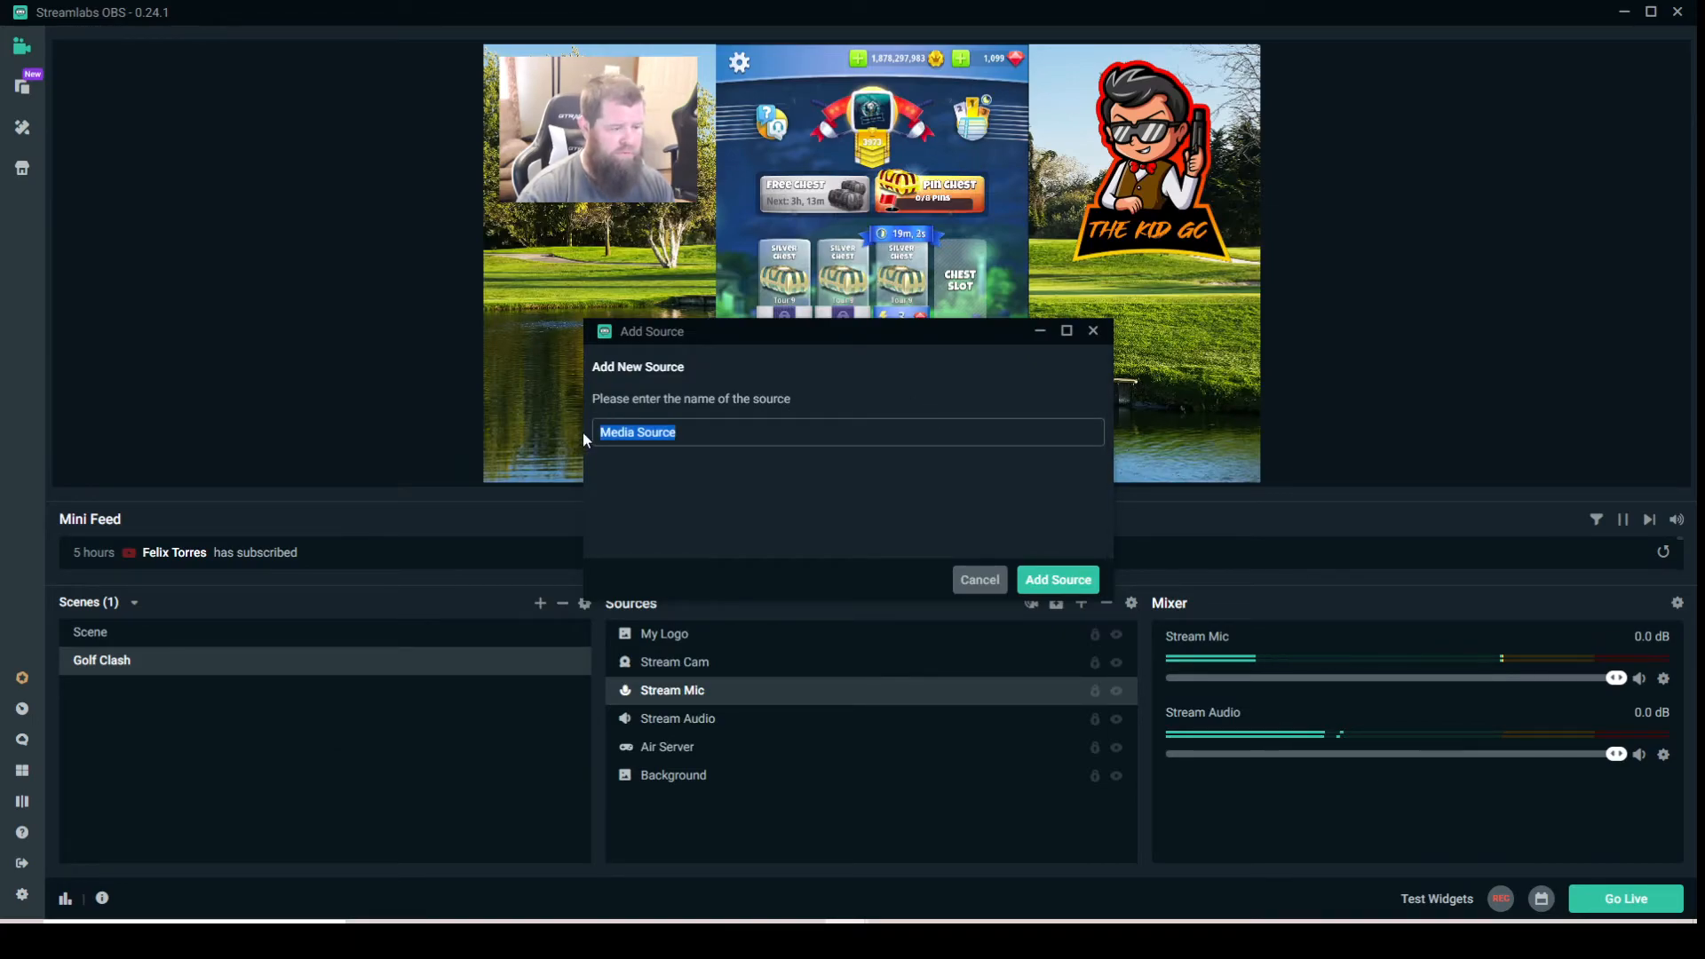
type("BOOM!")
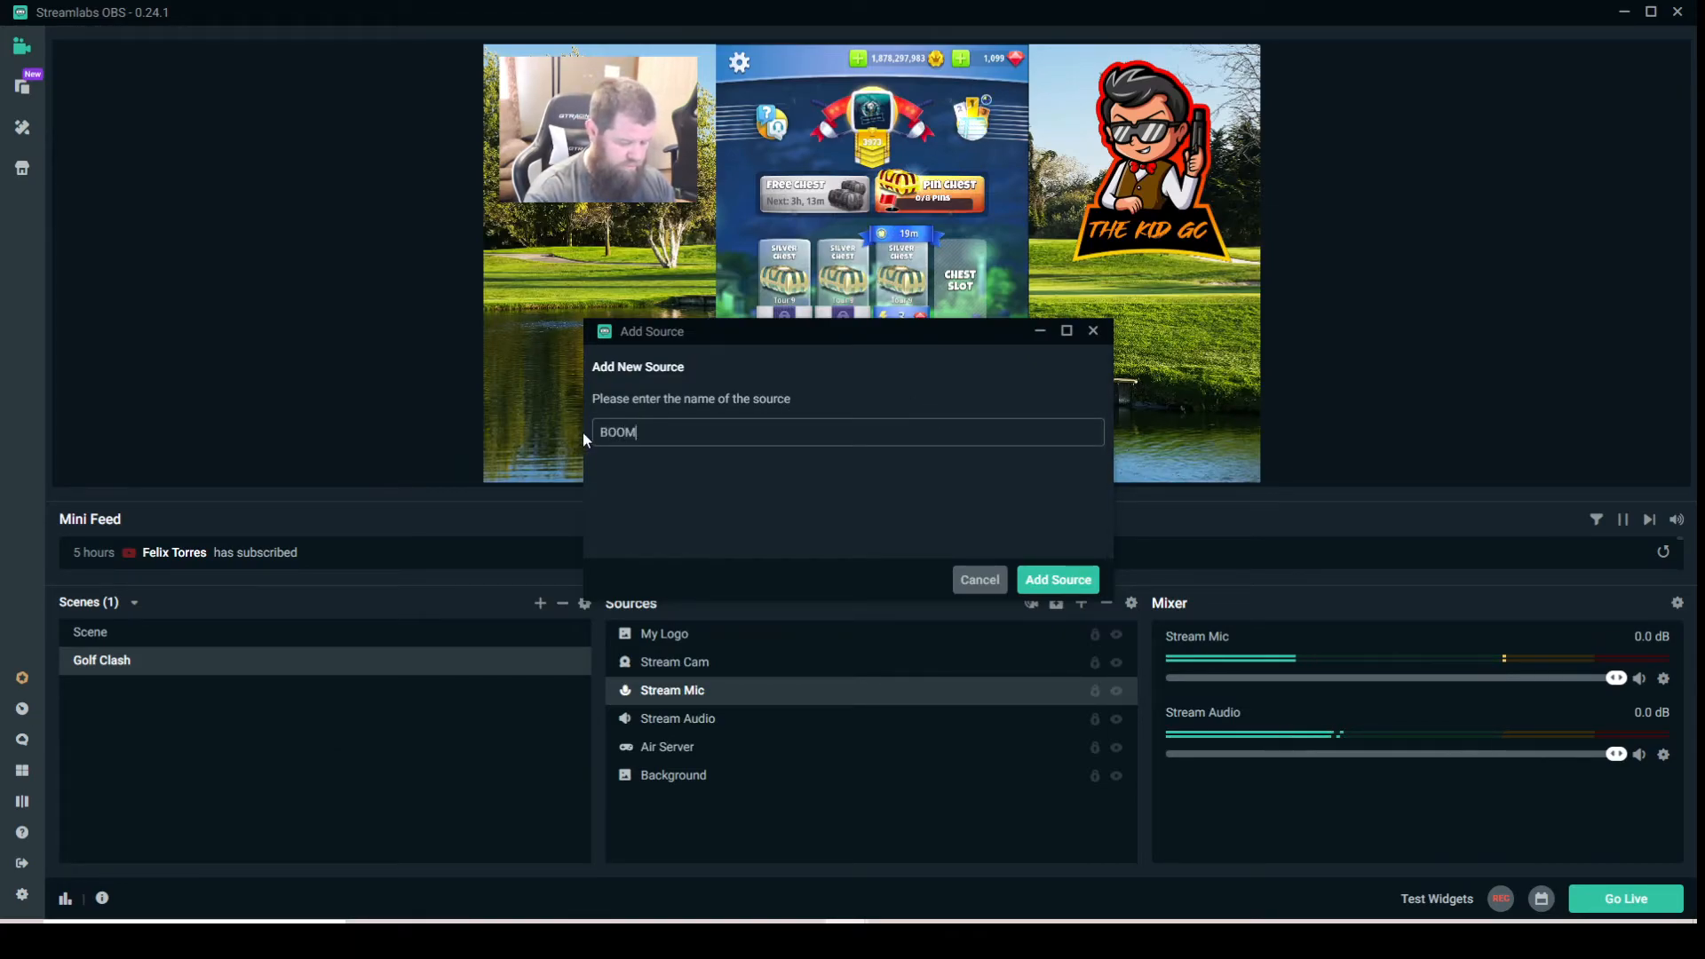
left_click(1052, 585)
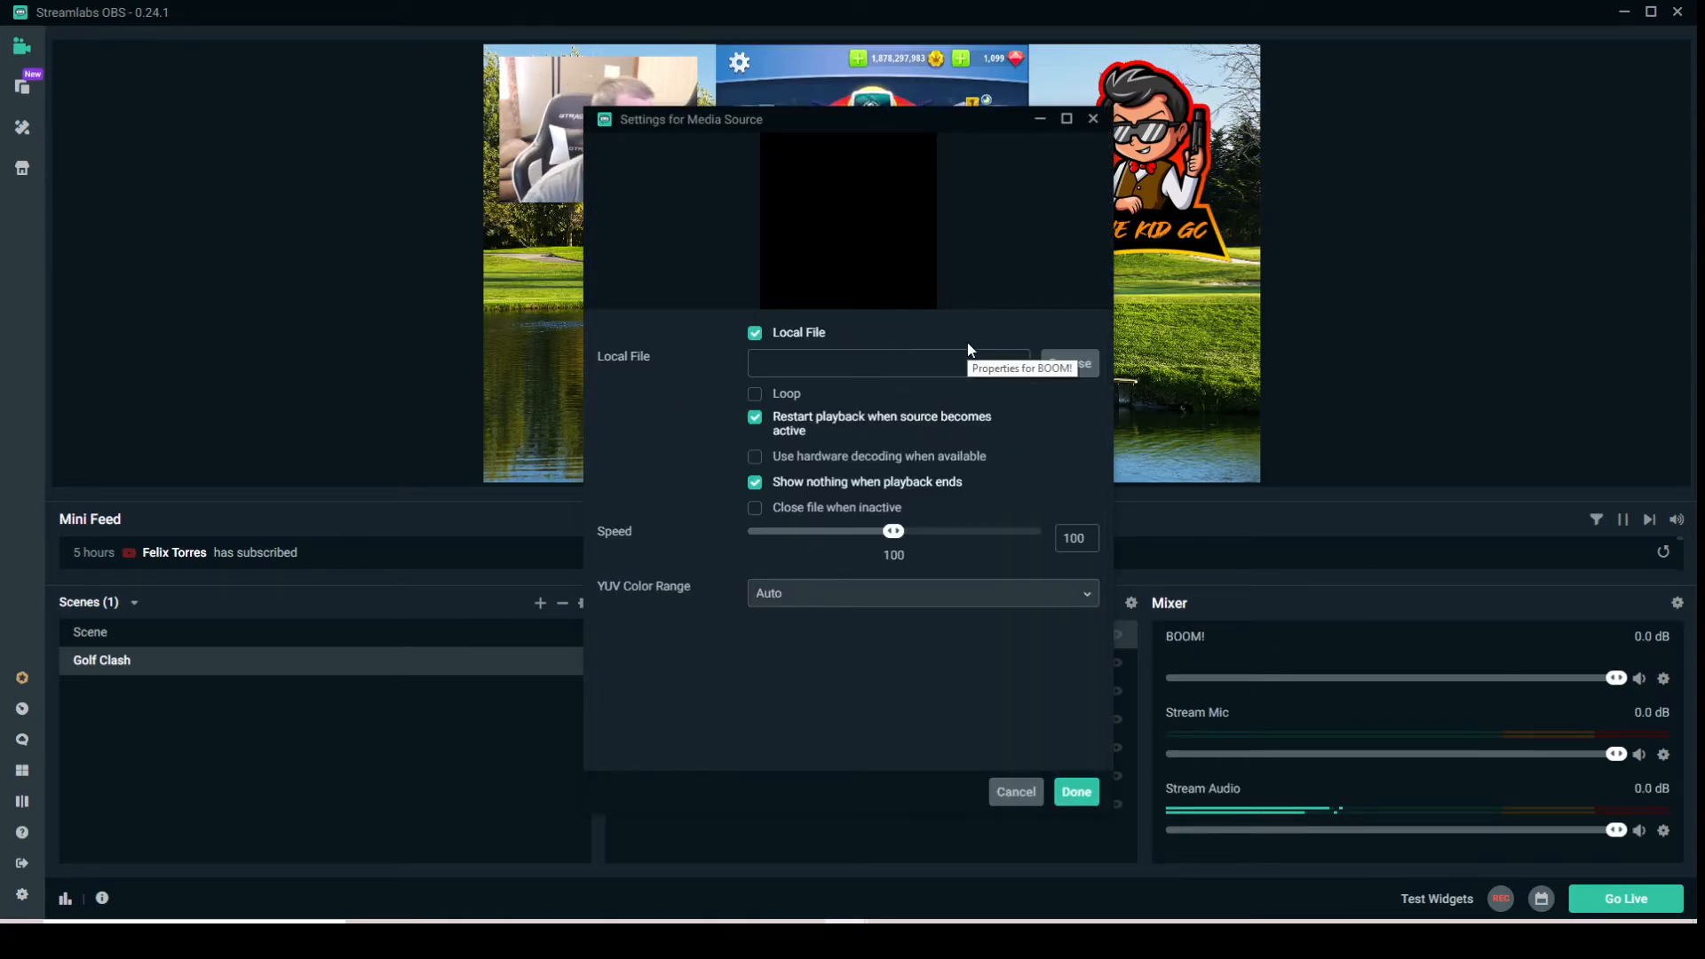
- Turn on Loop for BOOM! and load the short Free Green Screen Explosion Effect video from the Kid Stream Stuff folder
left_click(756, 394)
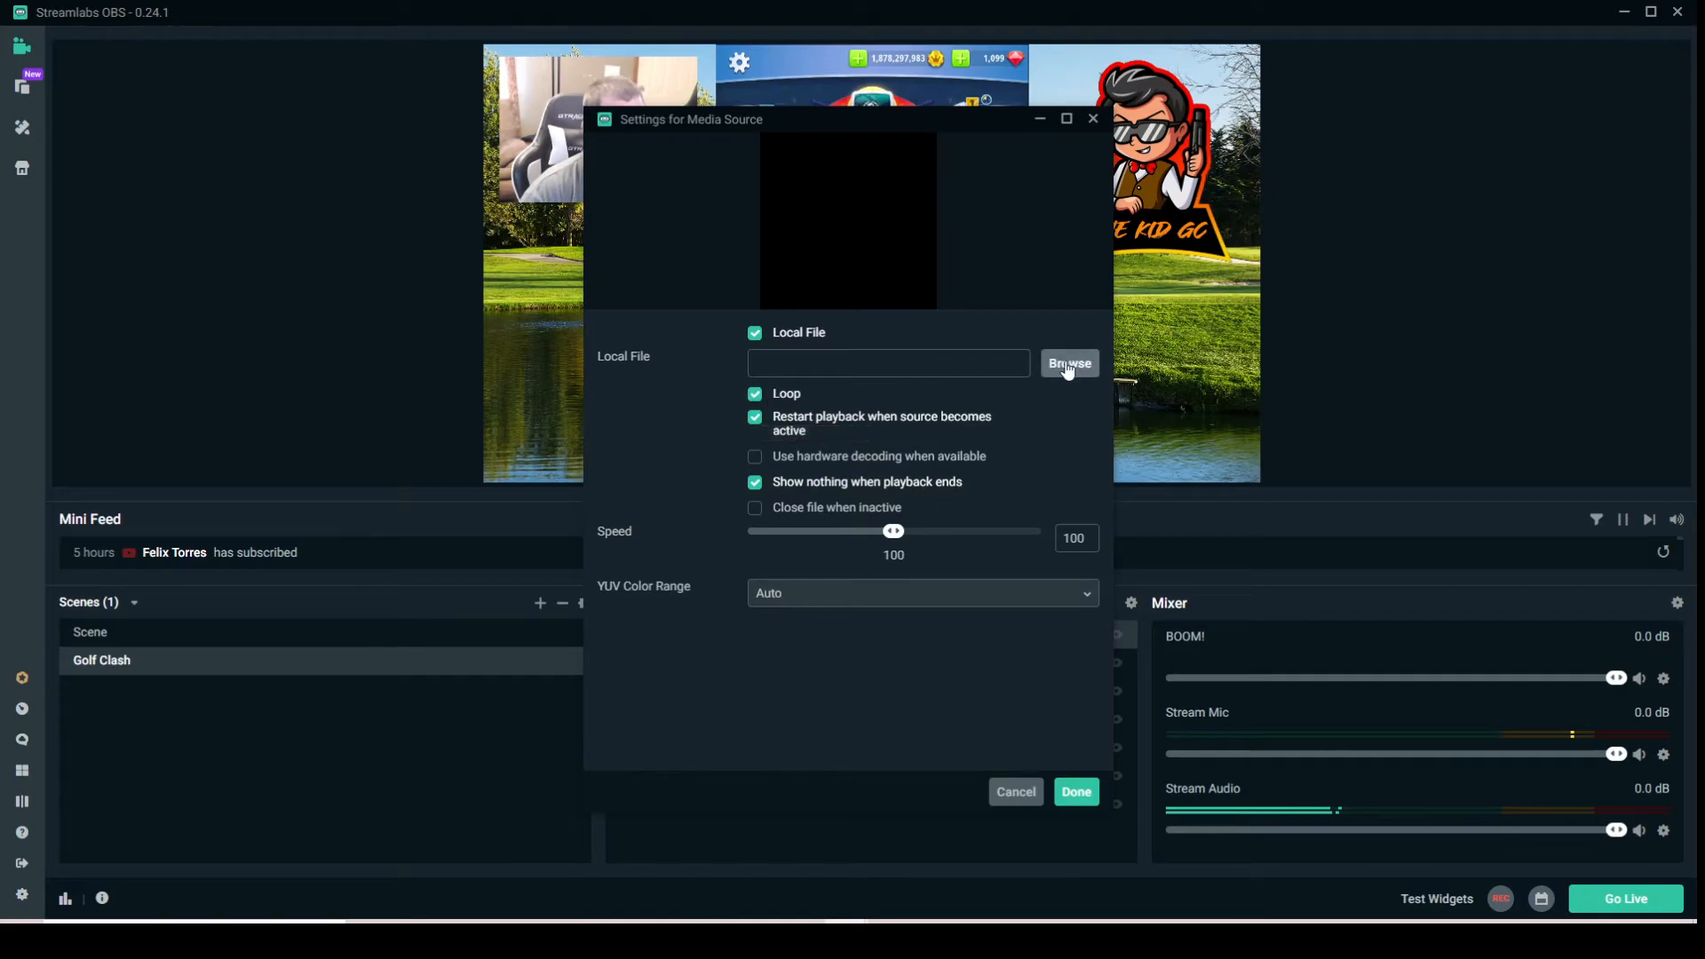
left_click(1068, 367)
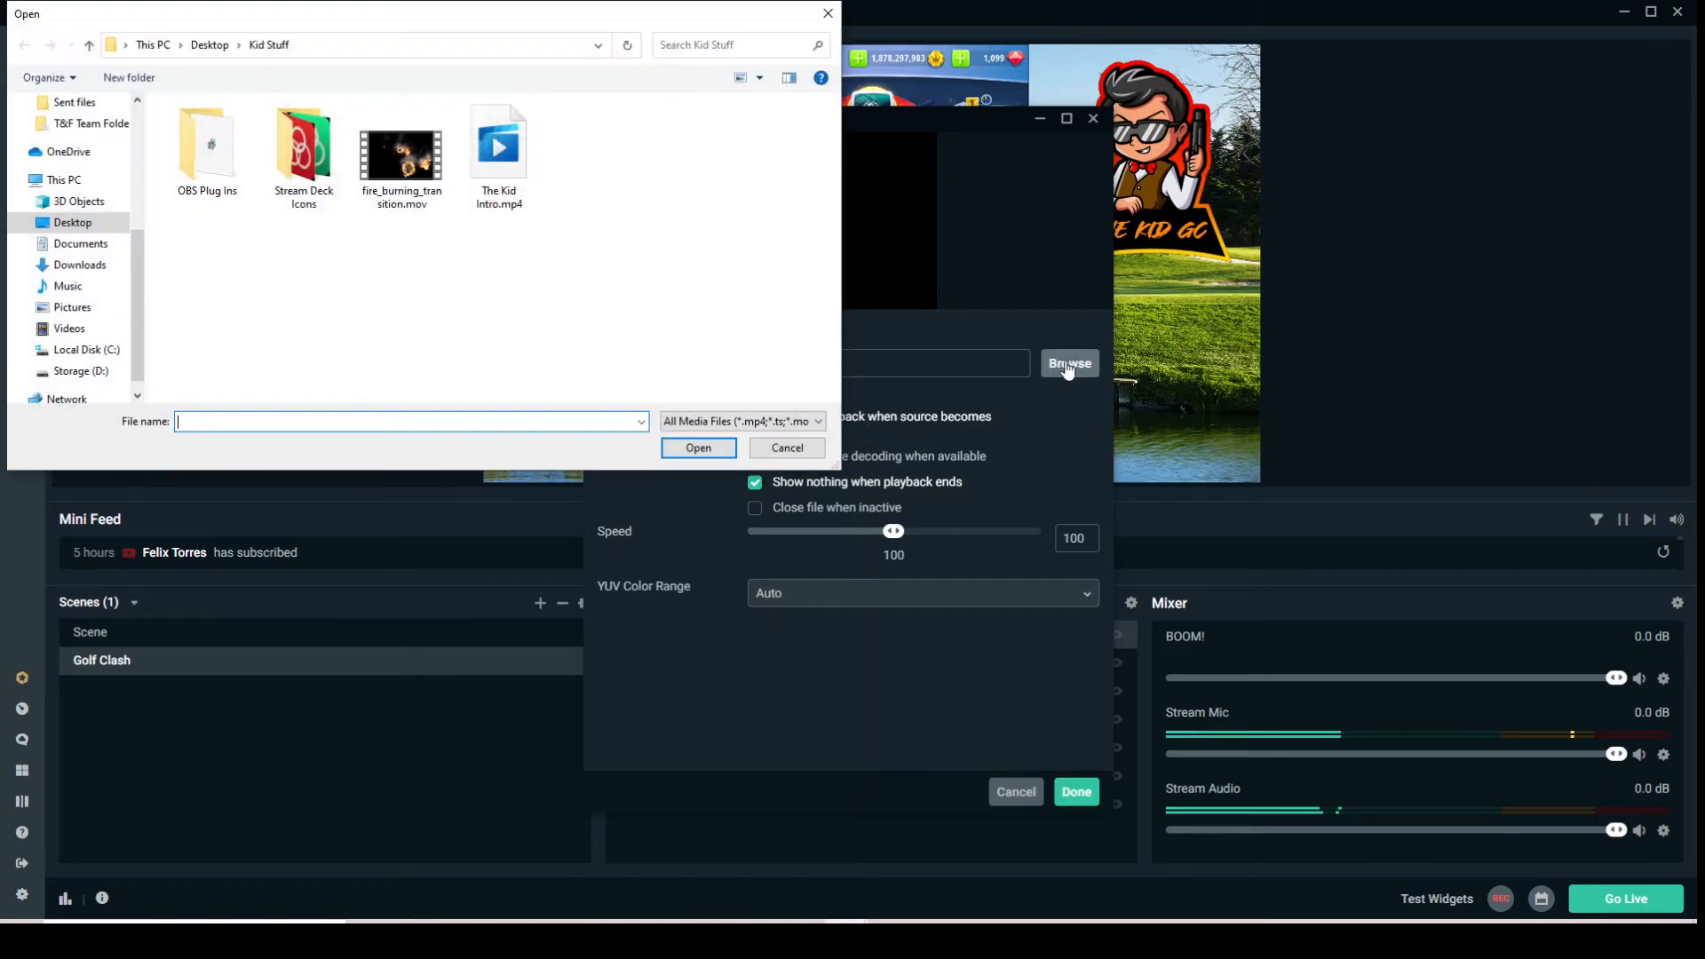
left_click(210, 46)
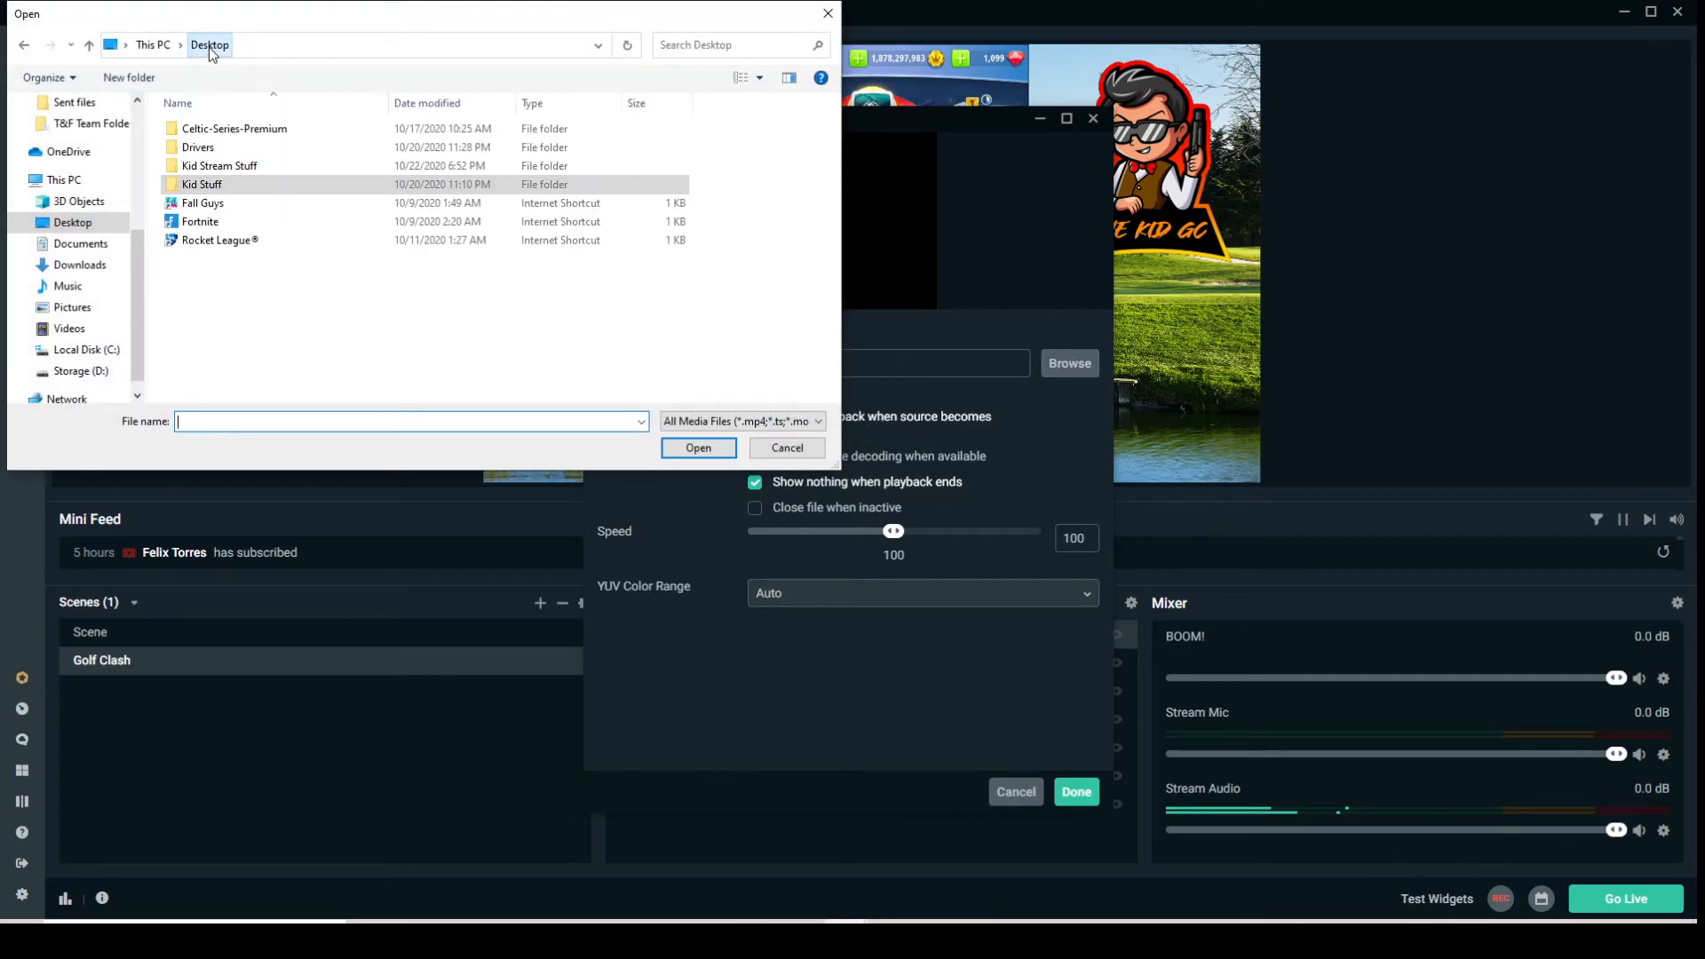
double_click(213, 169)
left_click(778, 163)
left_click(696, 451)
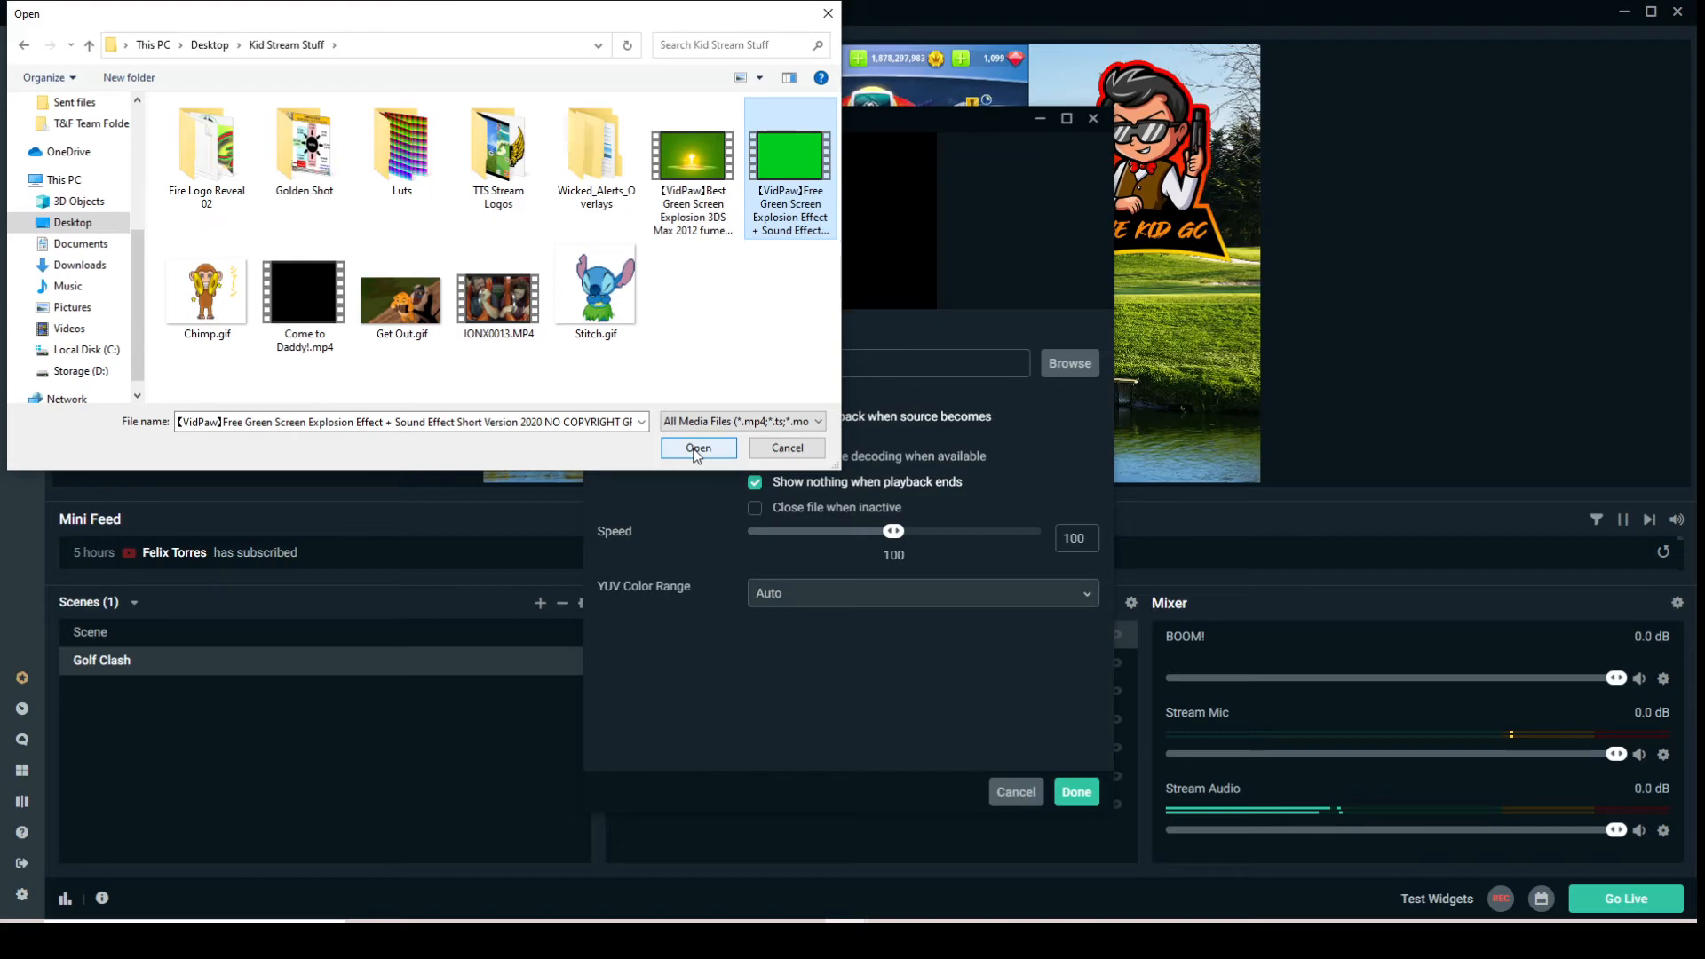
left_click(698, 449)
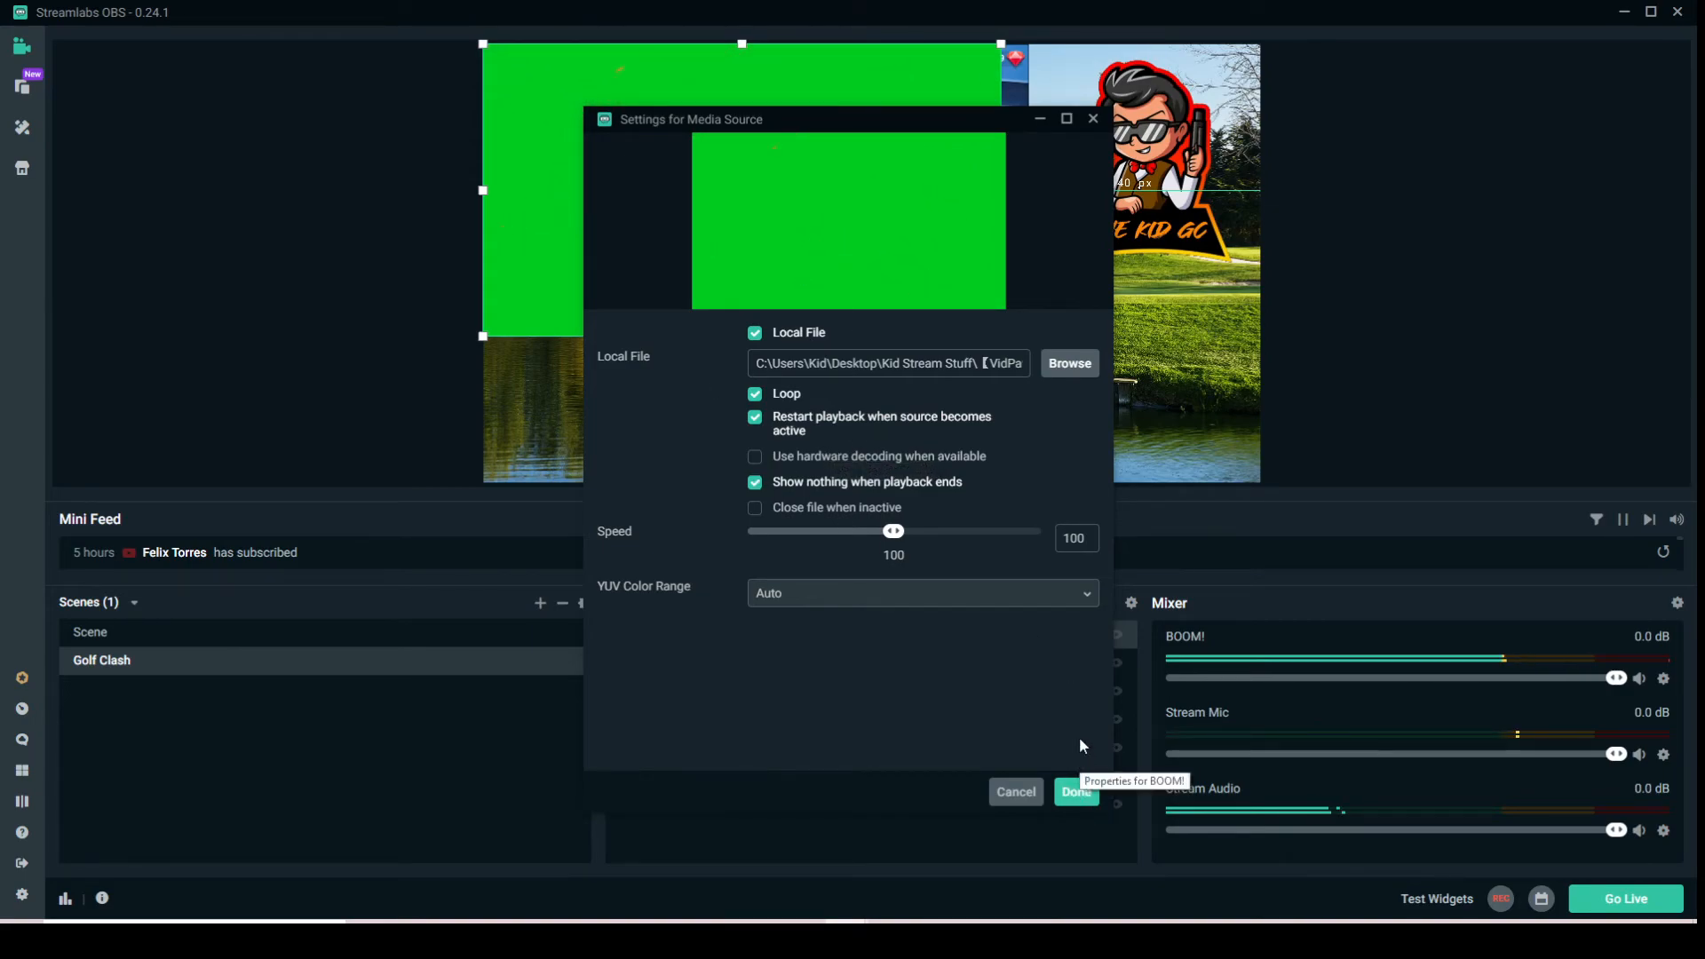
left_click(1078, 792)
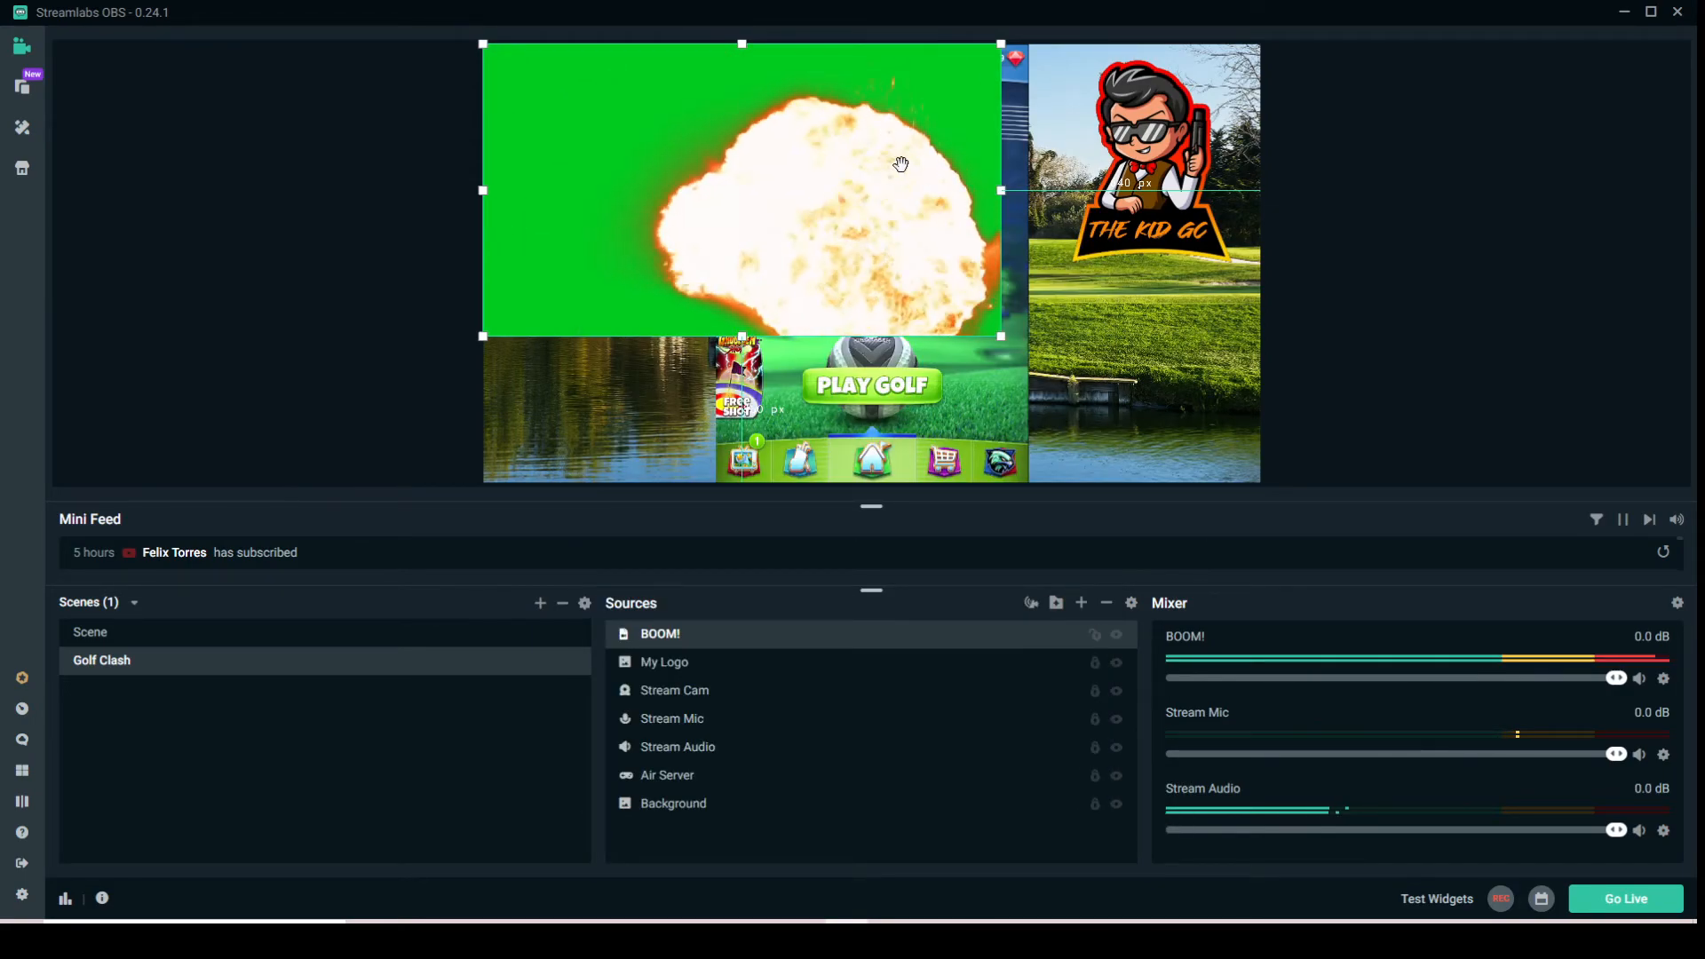
- Enlarge the BOOM! clip to the full canvas height, shift it partly past the canvas's left edge, and lock it
left_click_drag(859, 214, 920, 279)
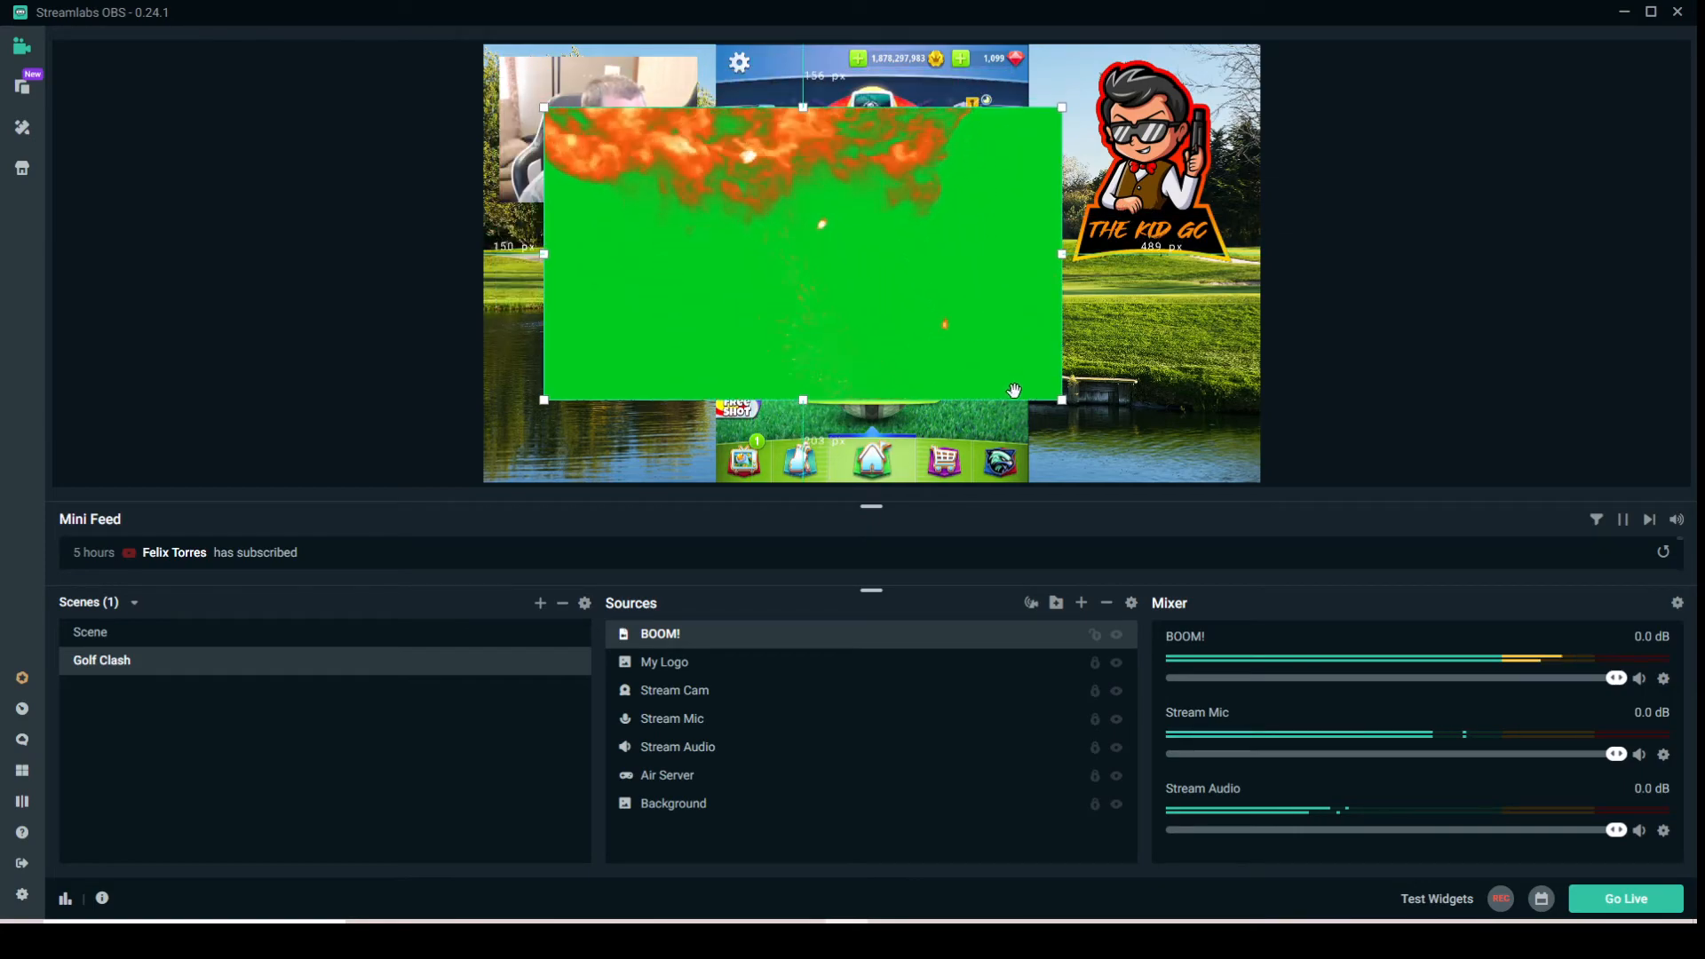
left_click_drag(1061, 399, 1213, 484)
left_click_drag(1030, 383, 969, 319)
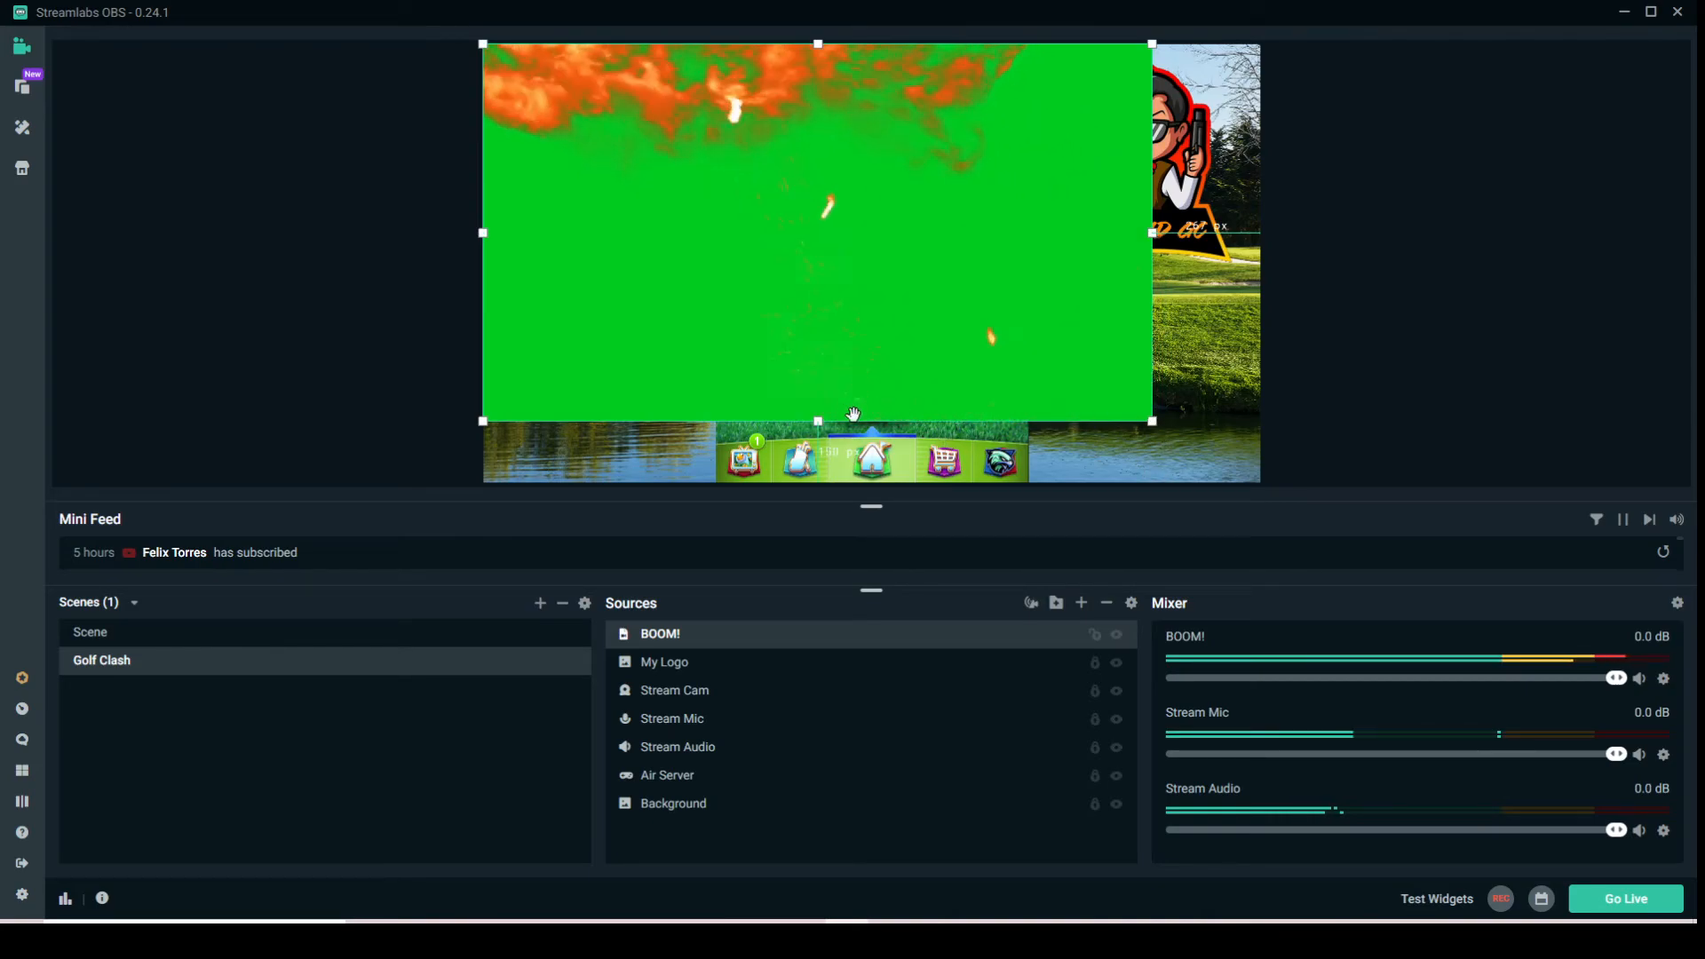
left_click_drag(1154, 421, 1261, 485)
left_click_drag(1048, 296, 919, 313)
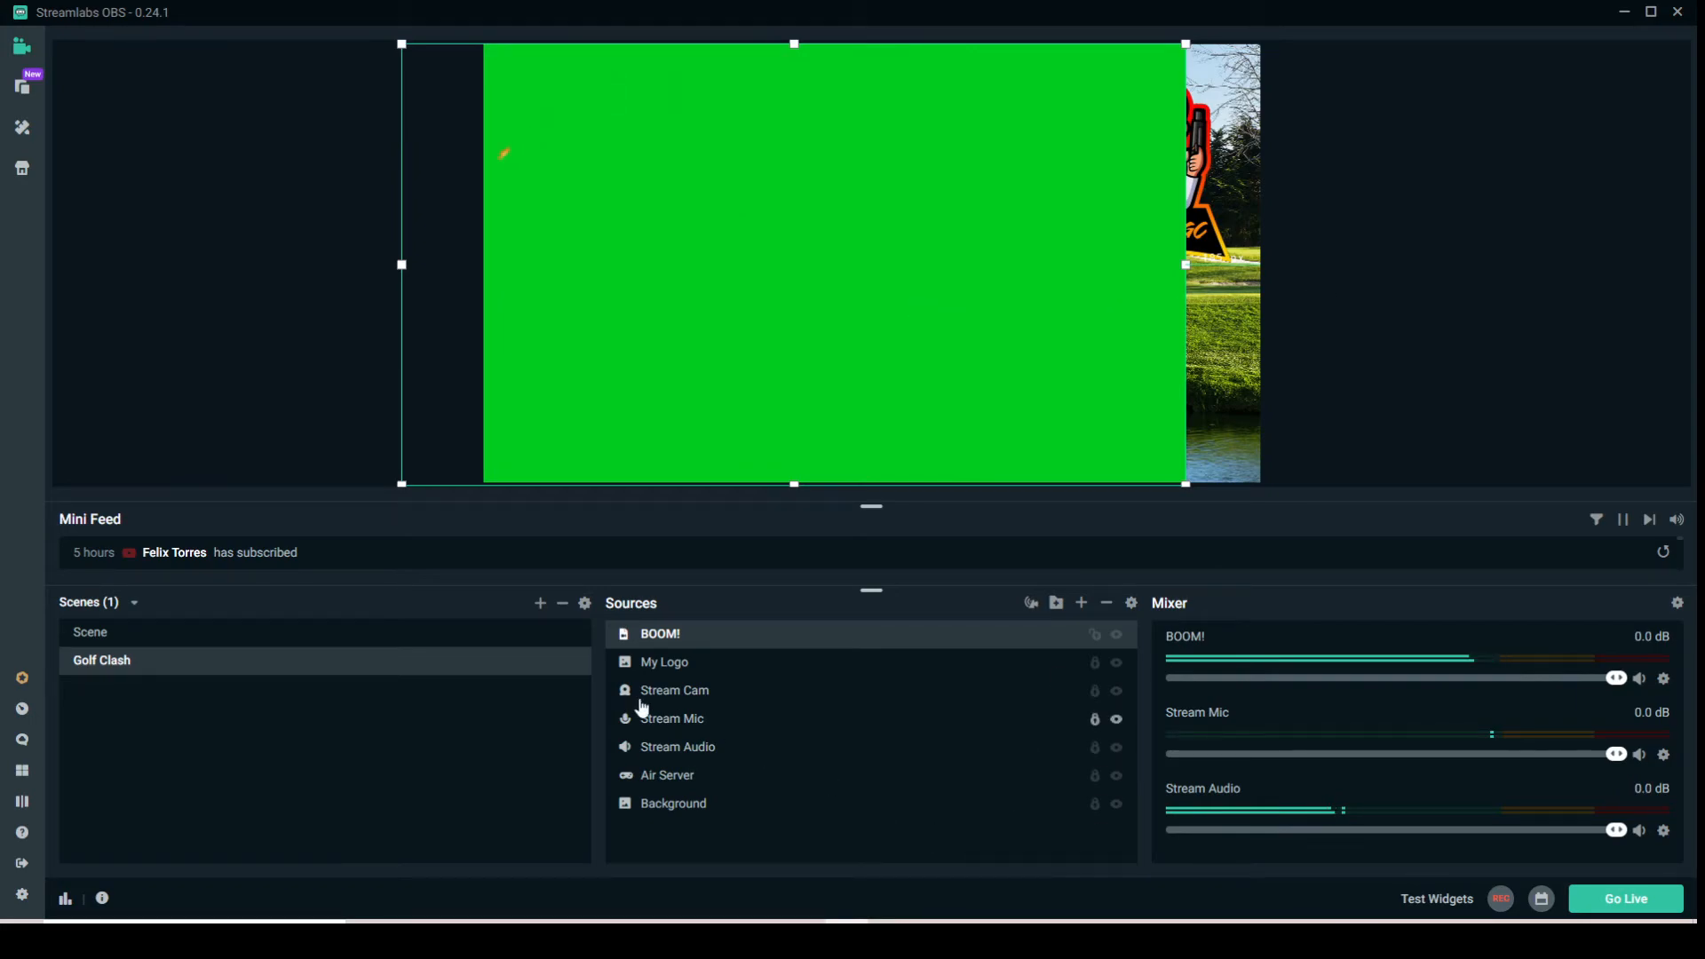
left_click(1098, 635)
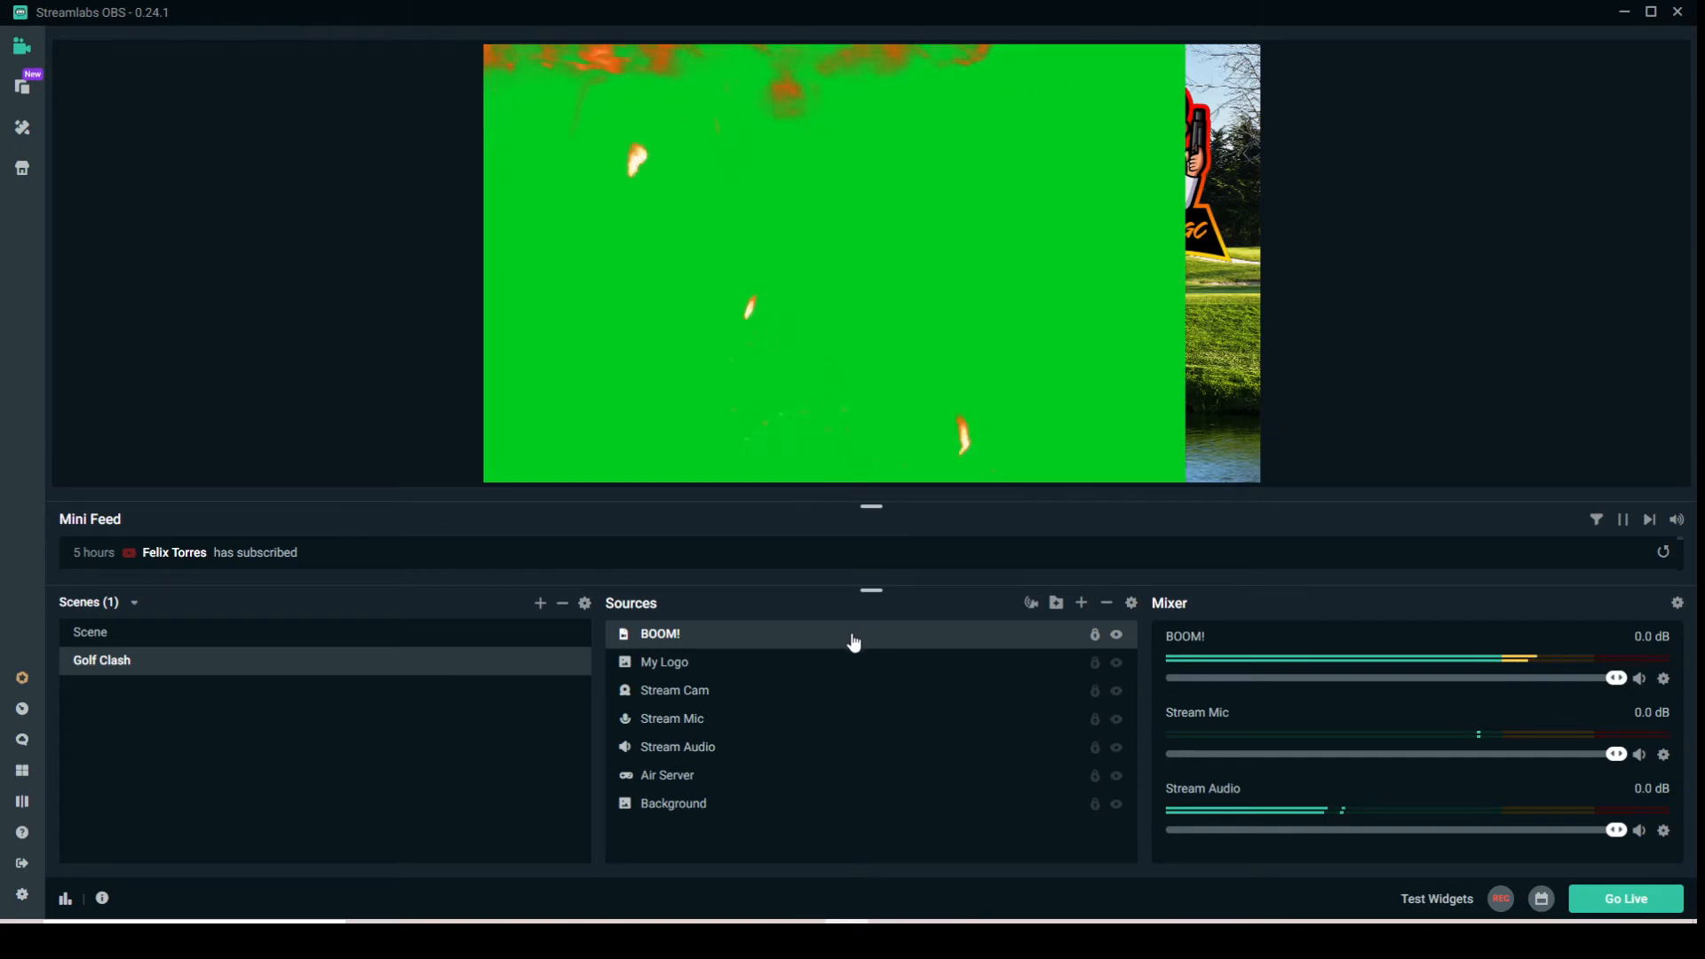
- Add a Chroma Key filter with the Green key colour type to the BOOM! source, keeping its default values
right_click(851, 633)
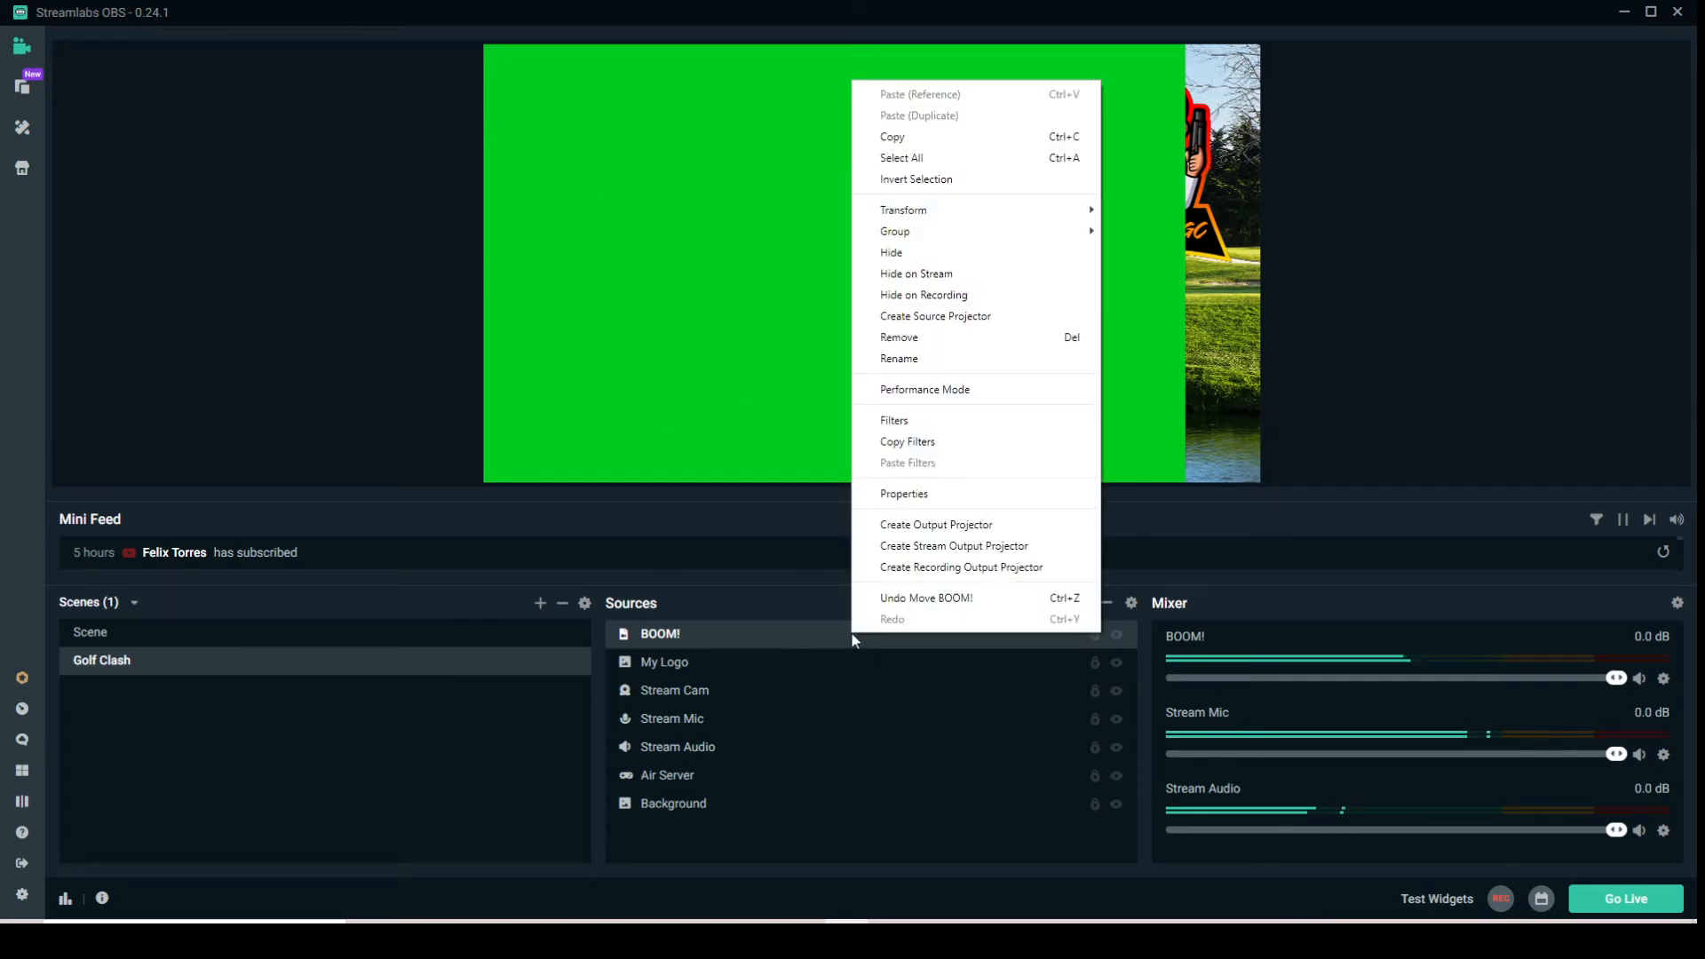
left_click(906, 420)
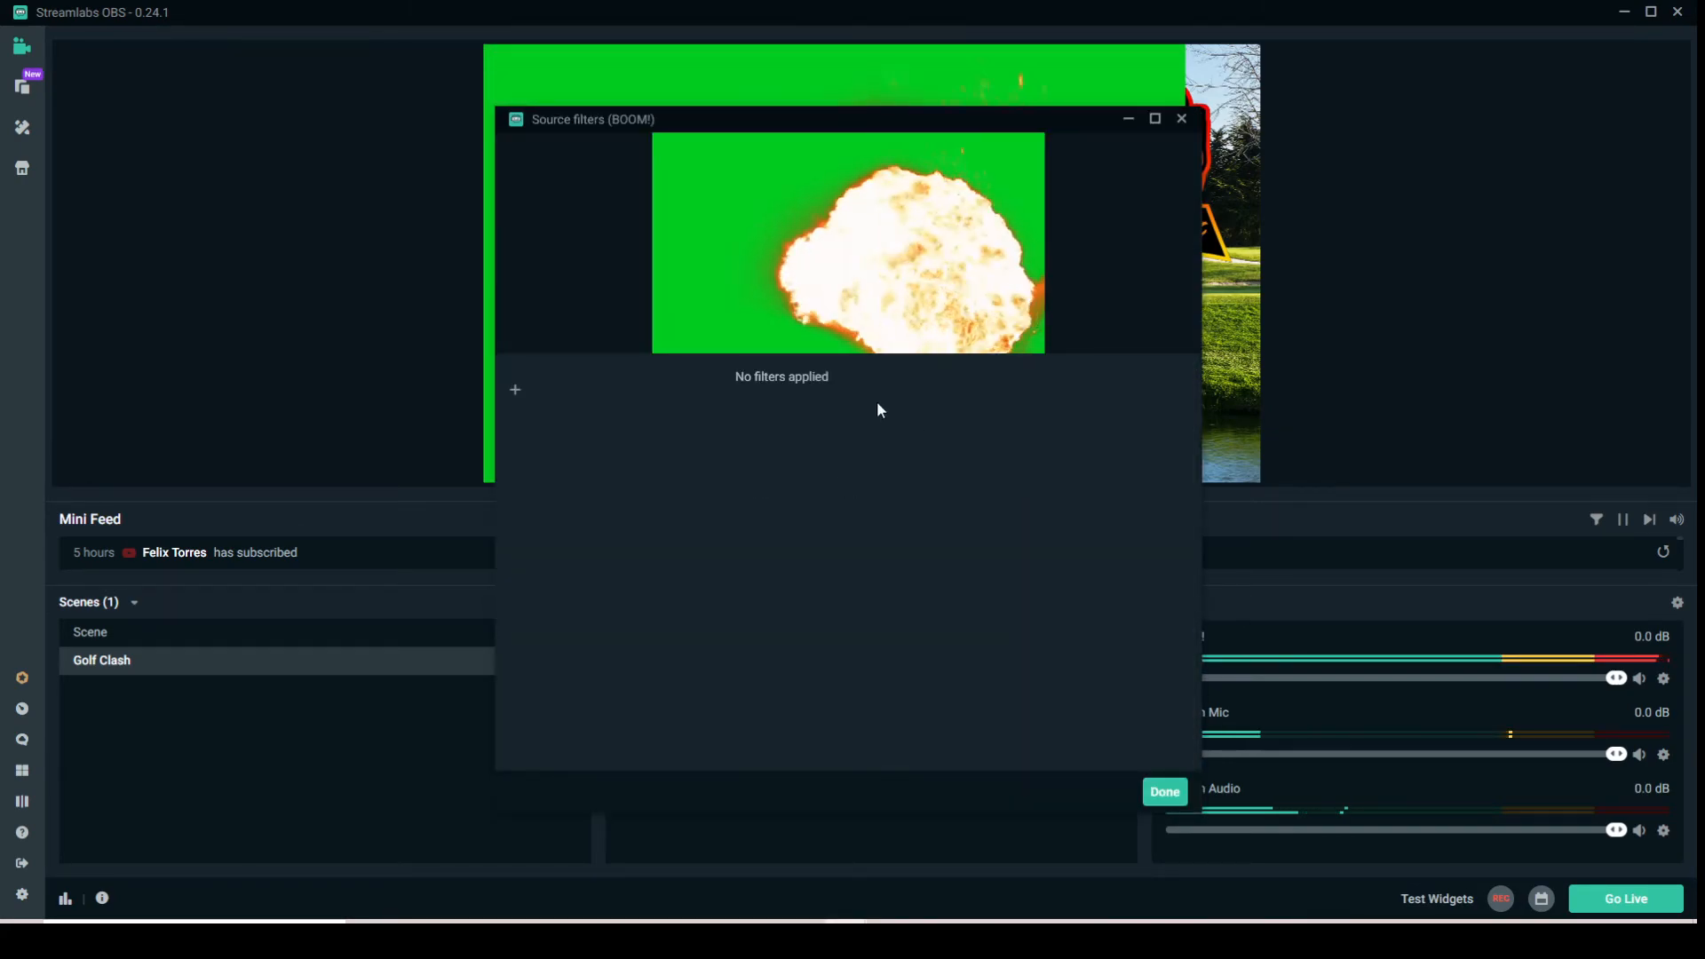
left_click(516, 391)
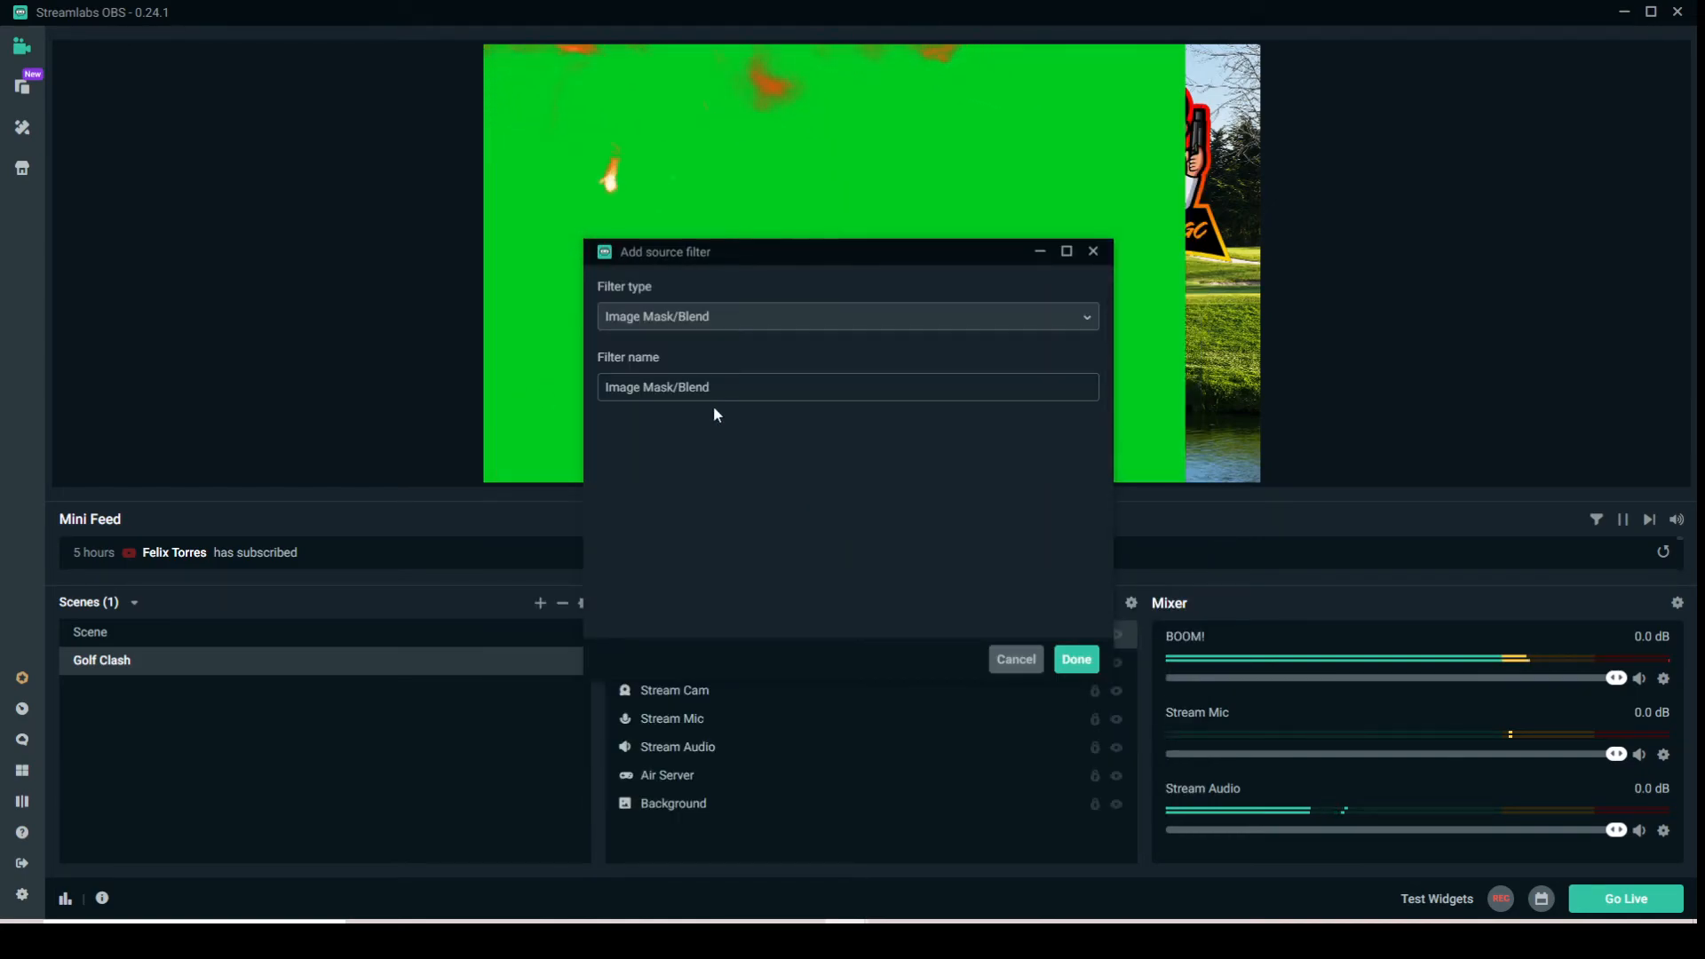
left_click(737, 321)
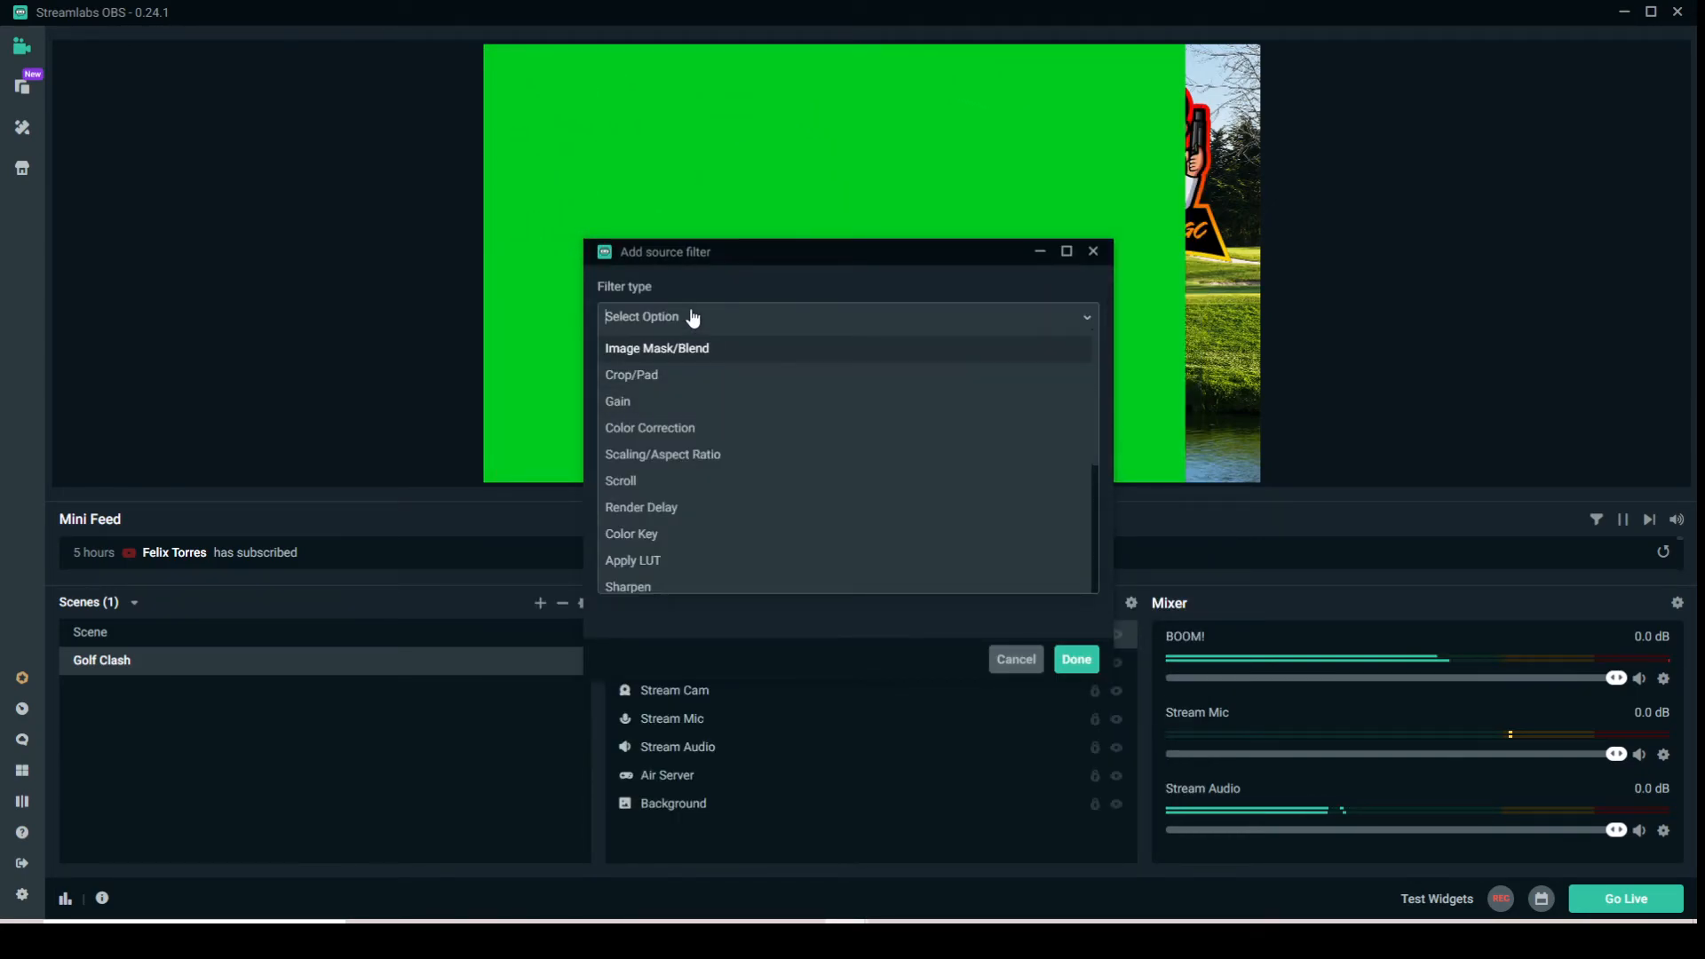
scroll(727, 429, "down", 3)
scroll(683, 468, "down", 2)
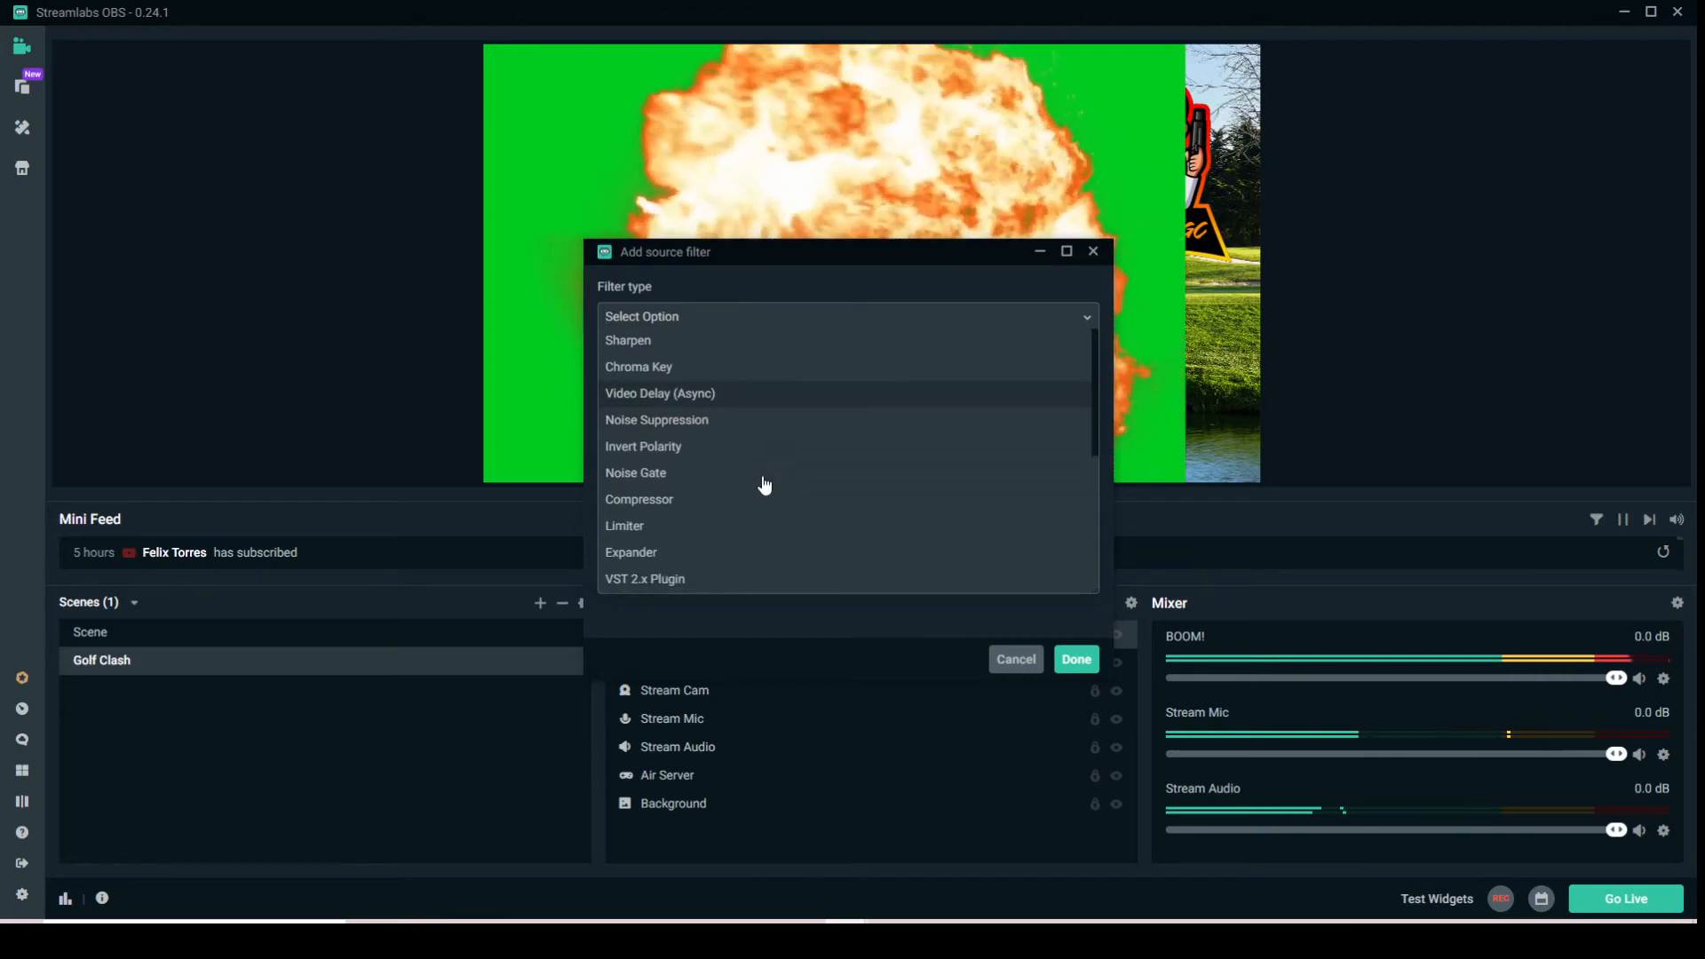
left_click(651, 367)
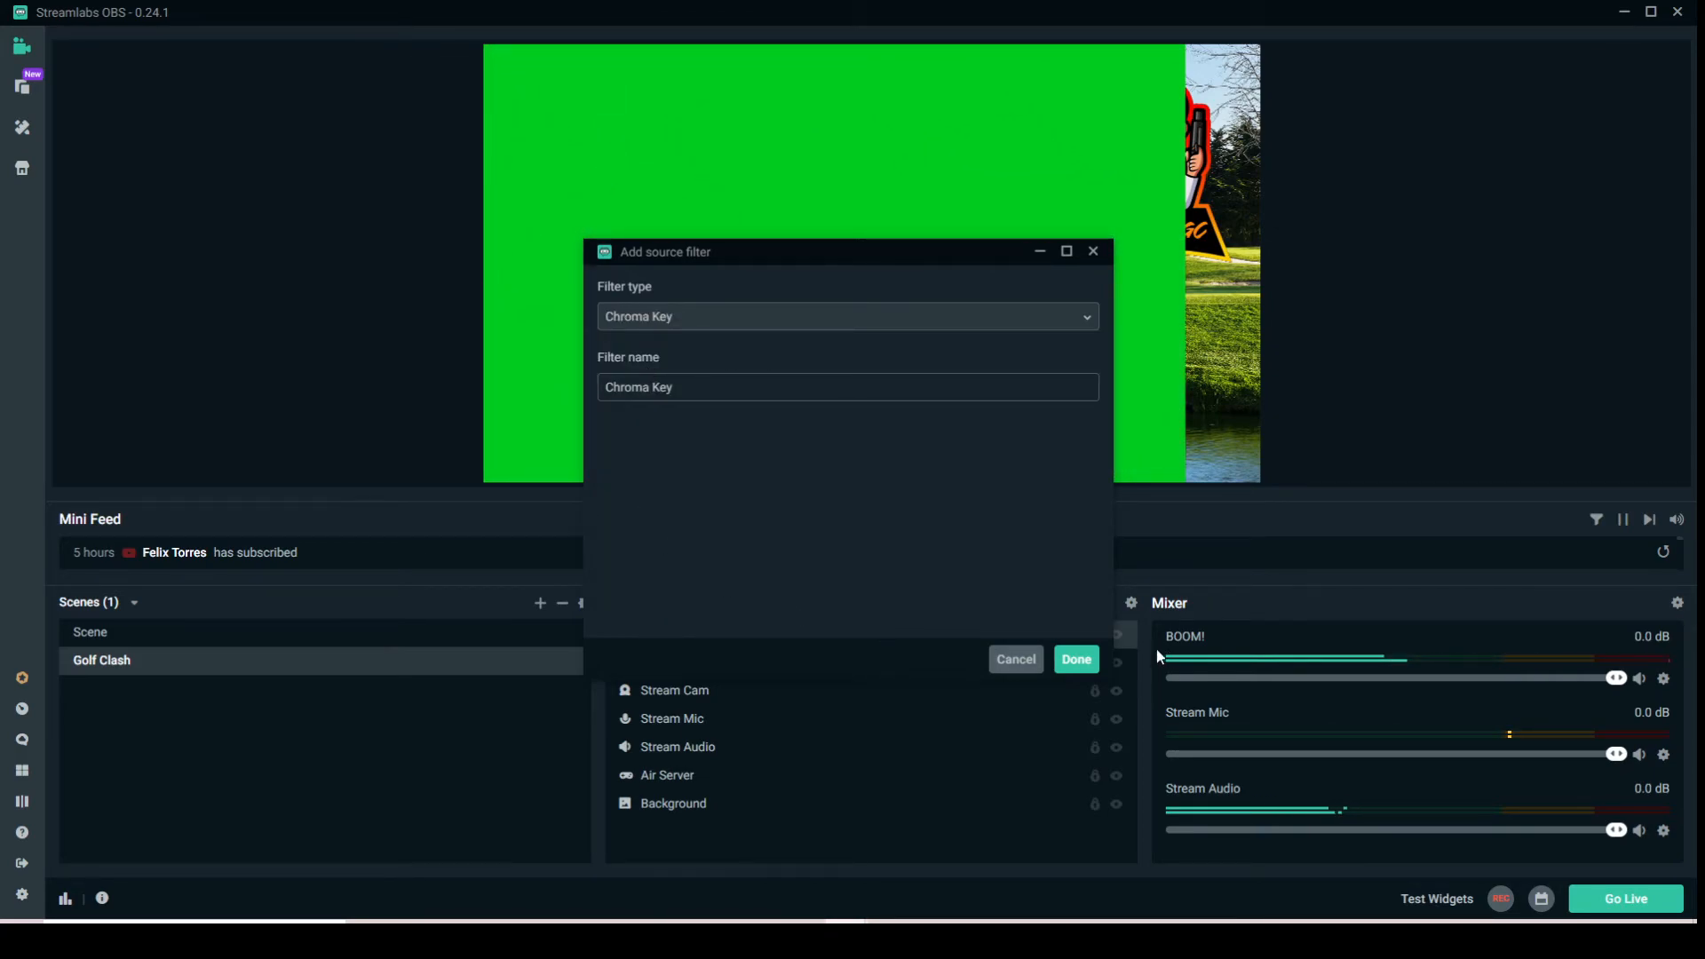
left_click(1076, 659)
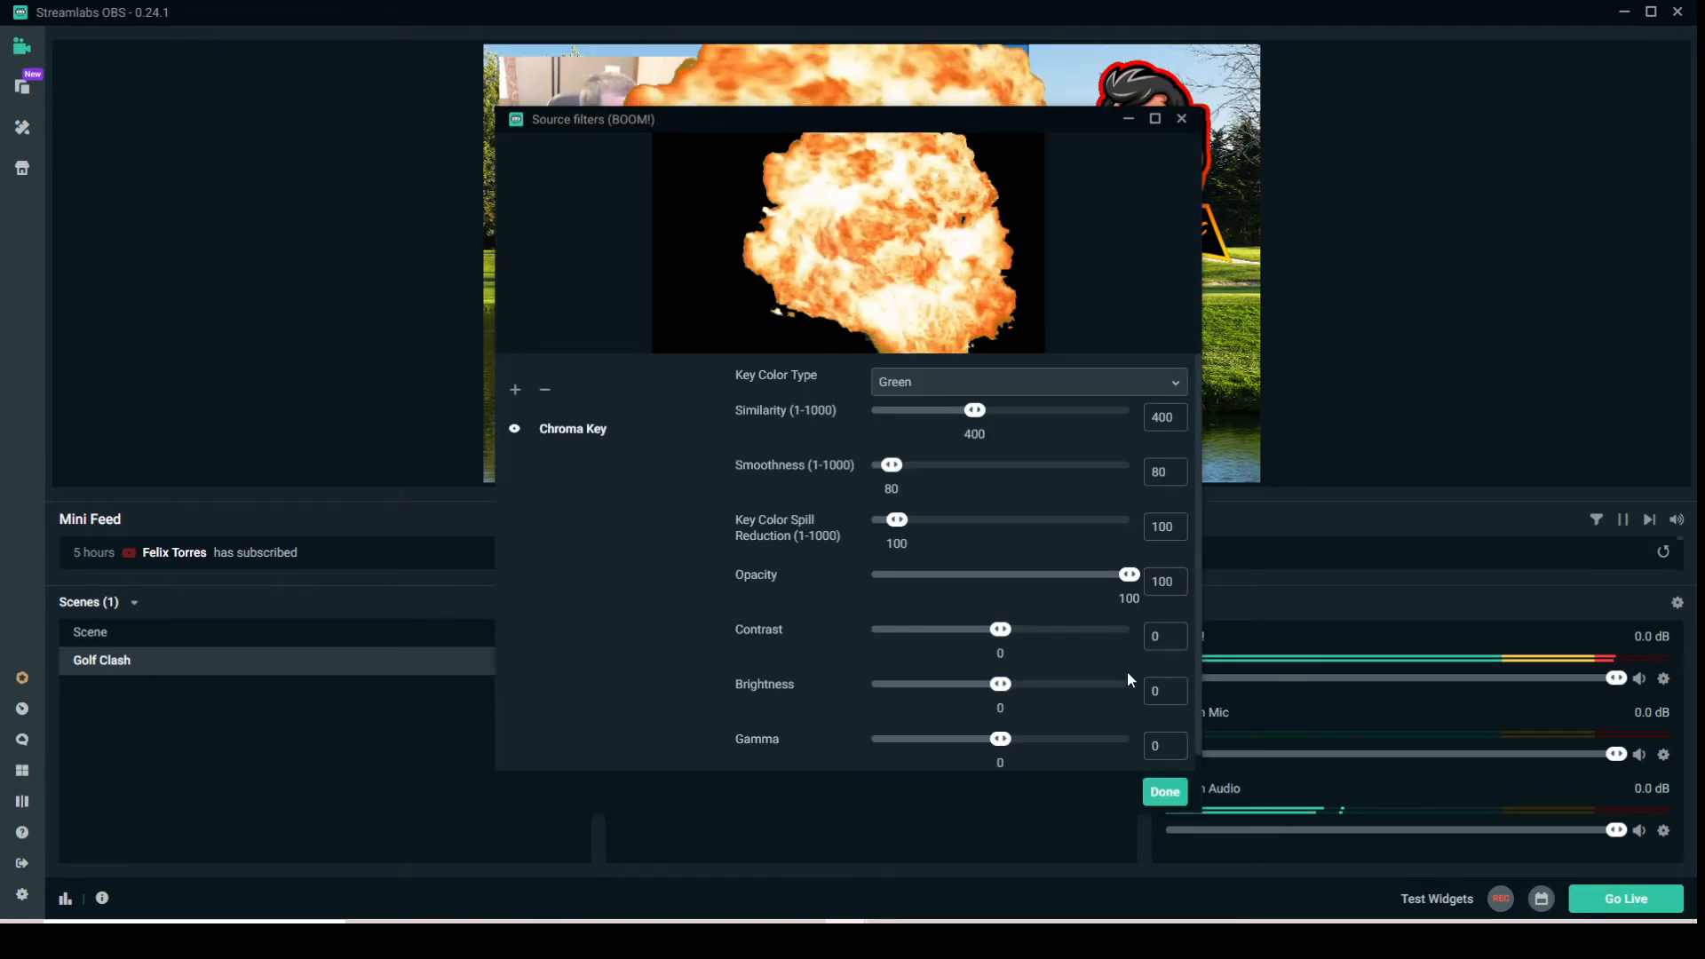
left_click(1164, 791)
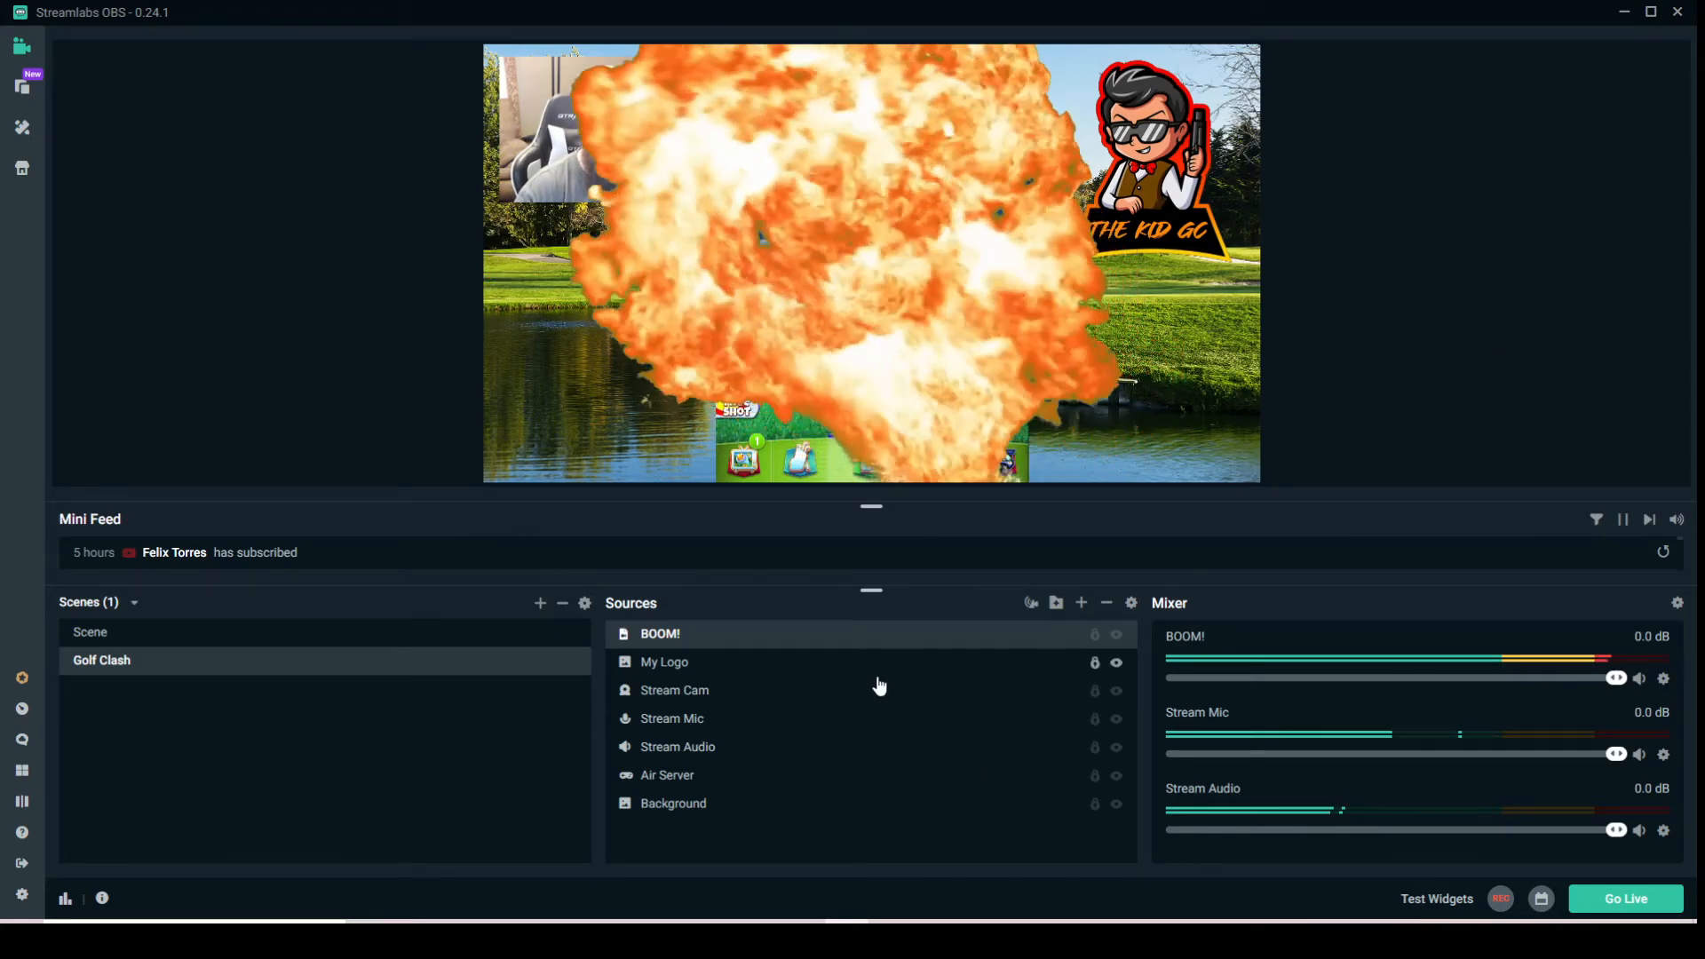
- Turn off Loop in the BOOM! media source's settings
right_click(955, 643)
left_click(1022, 494)
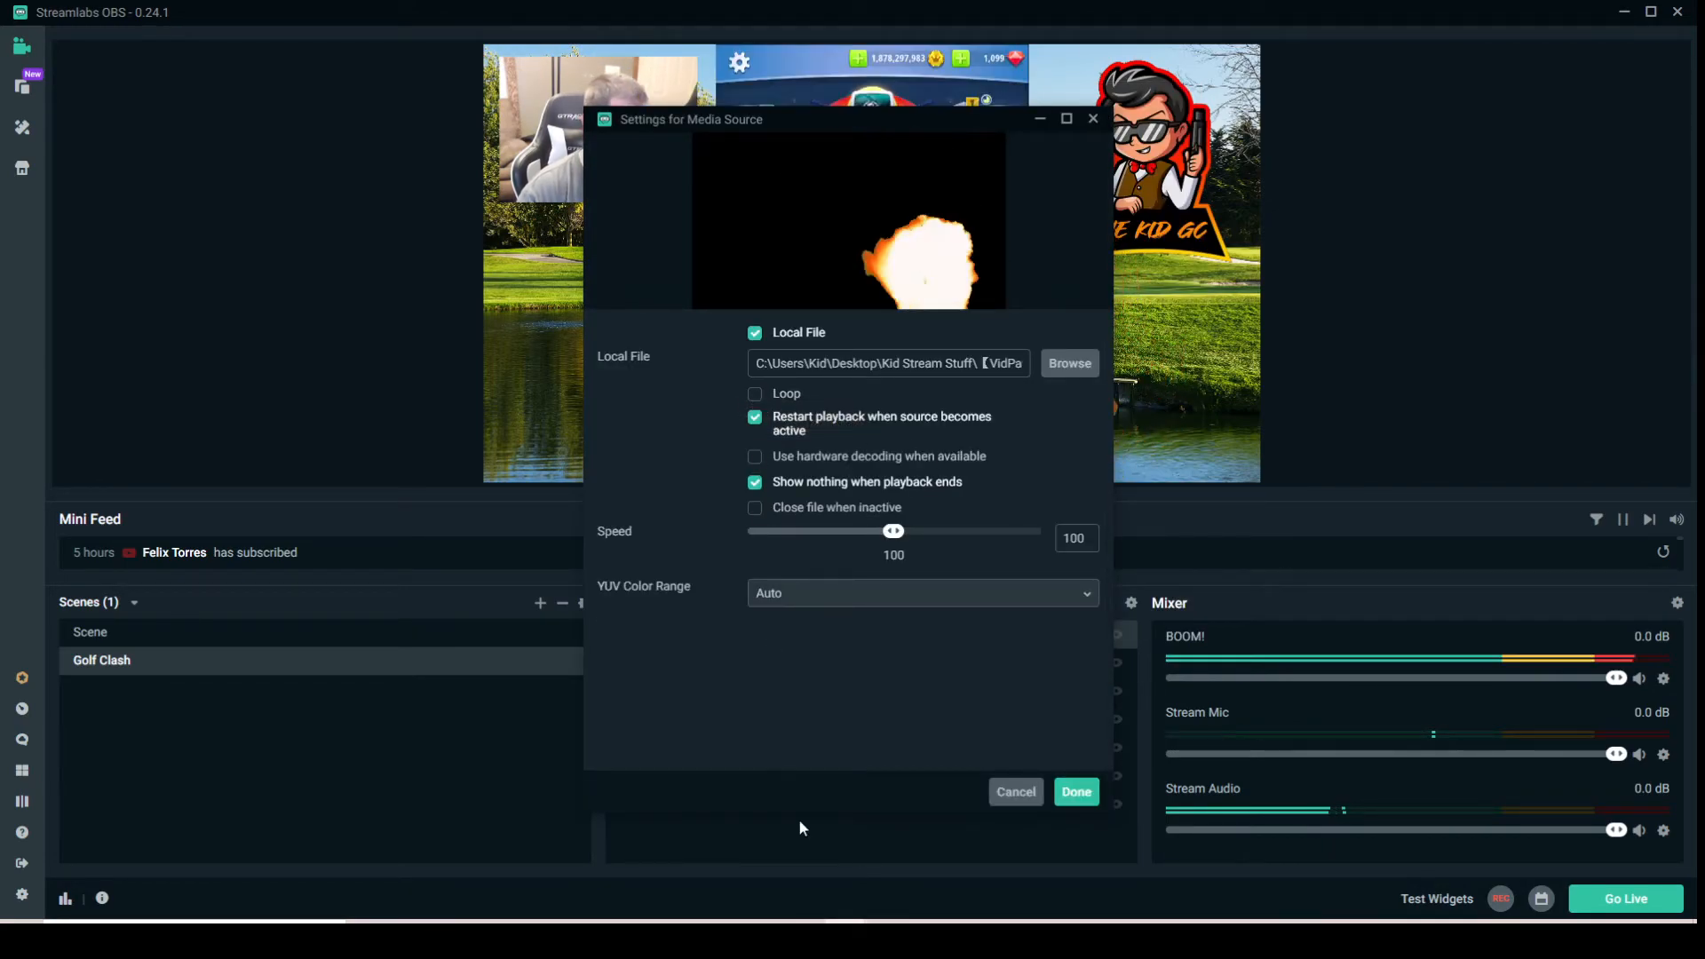
left_click(1076, 792)
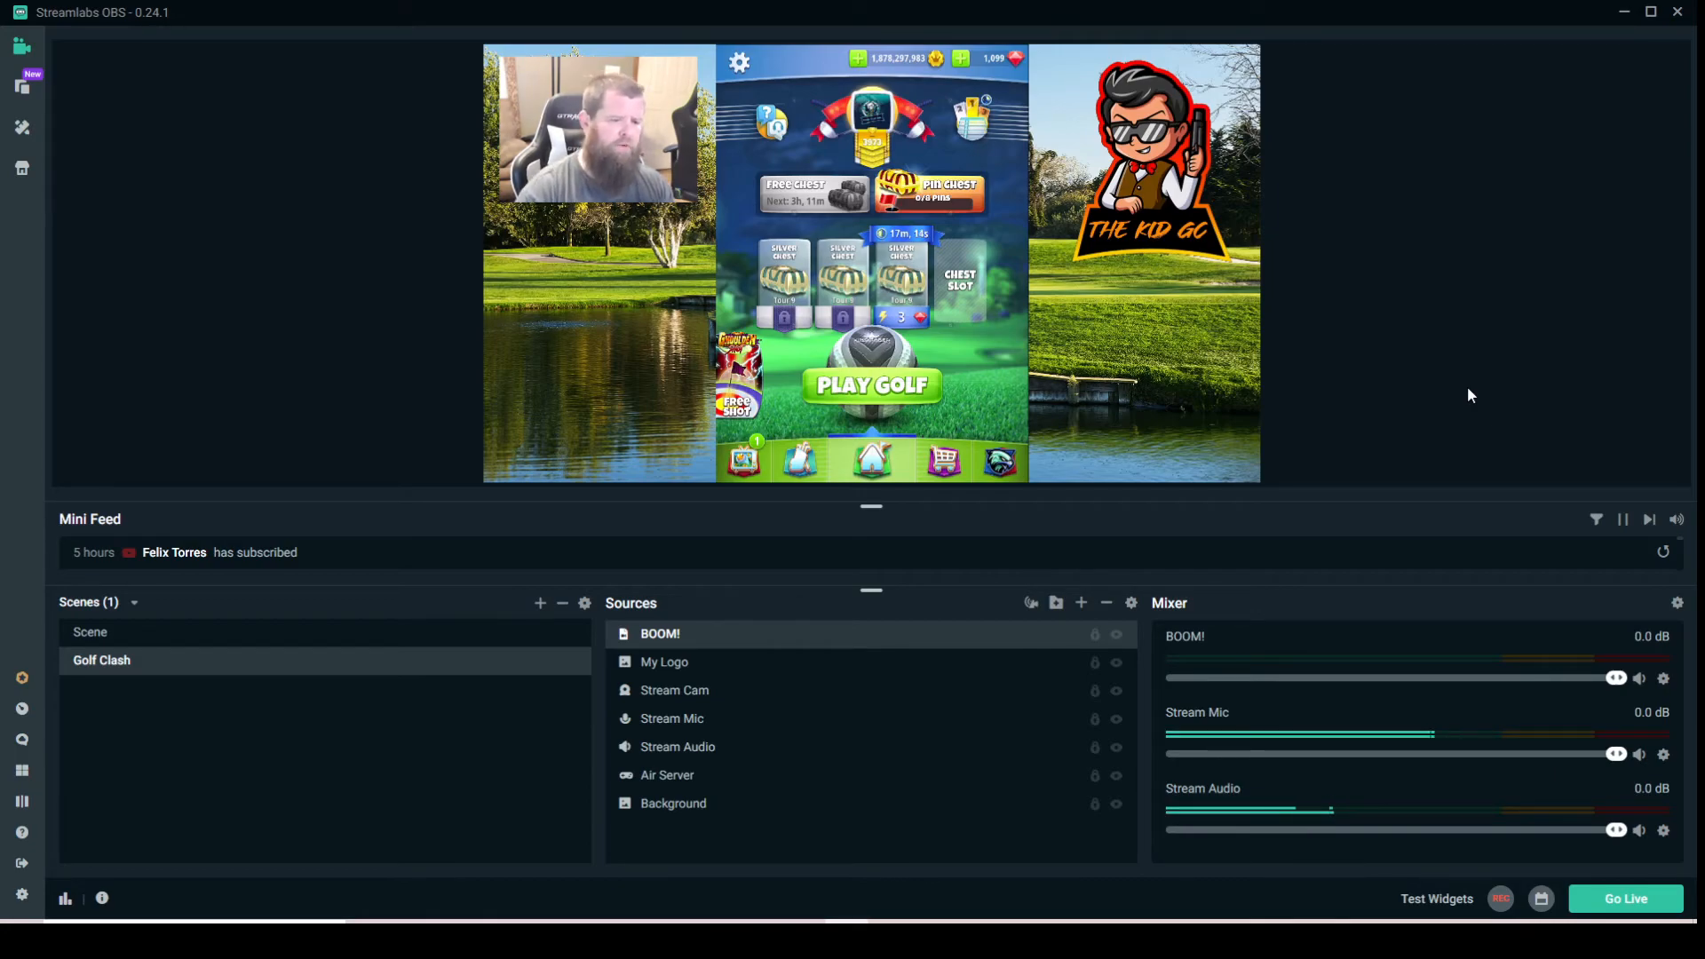
- Hide the BOOM! source, show it once to test the explosion, and hide it again
left_click(1118, 637)
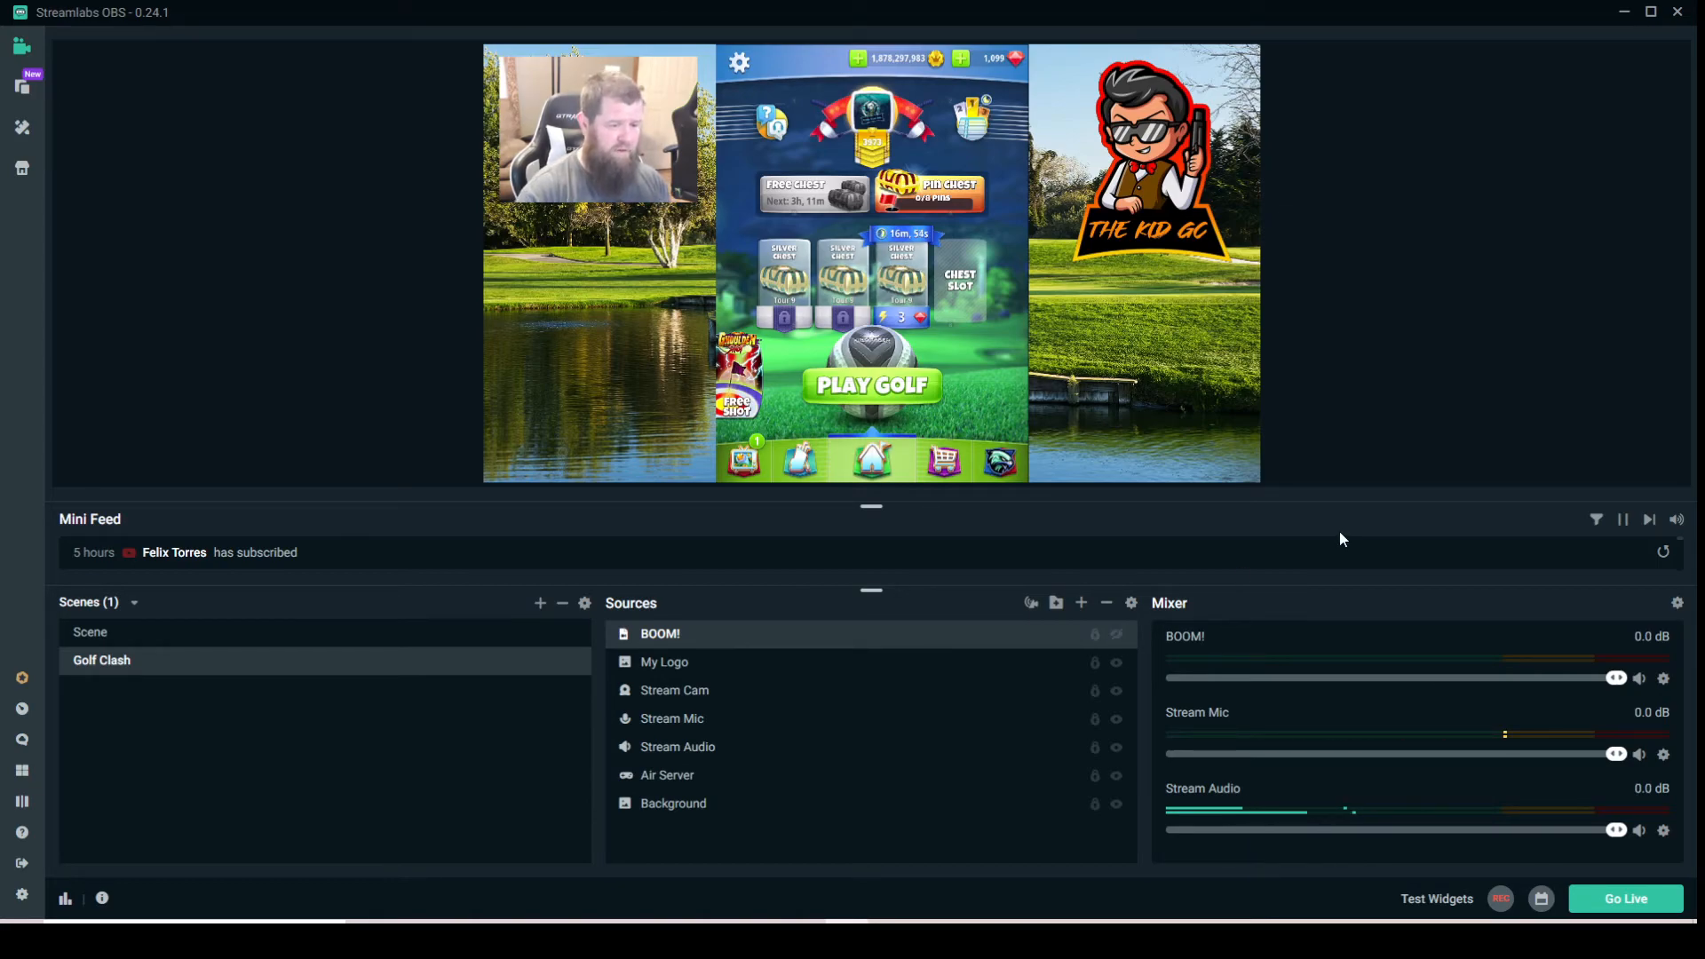
left_click(1118, 635)
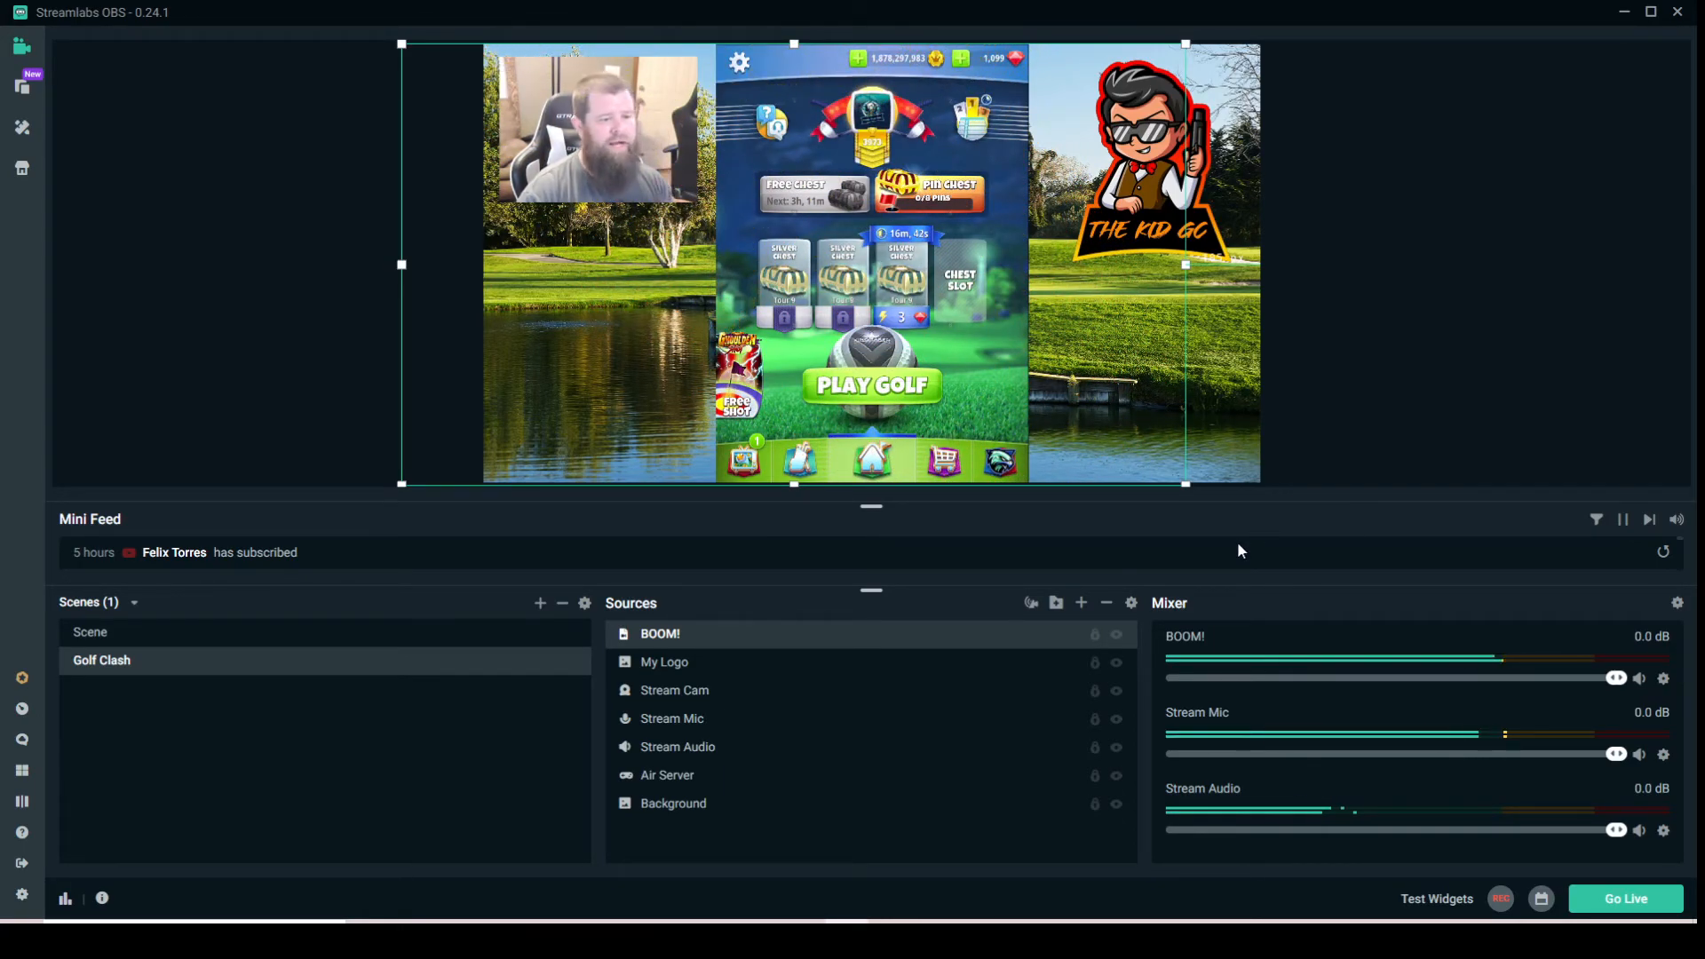
left_click(1118, 637)
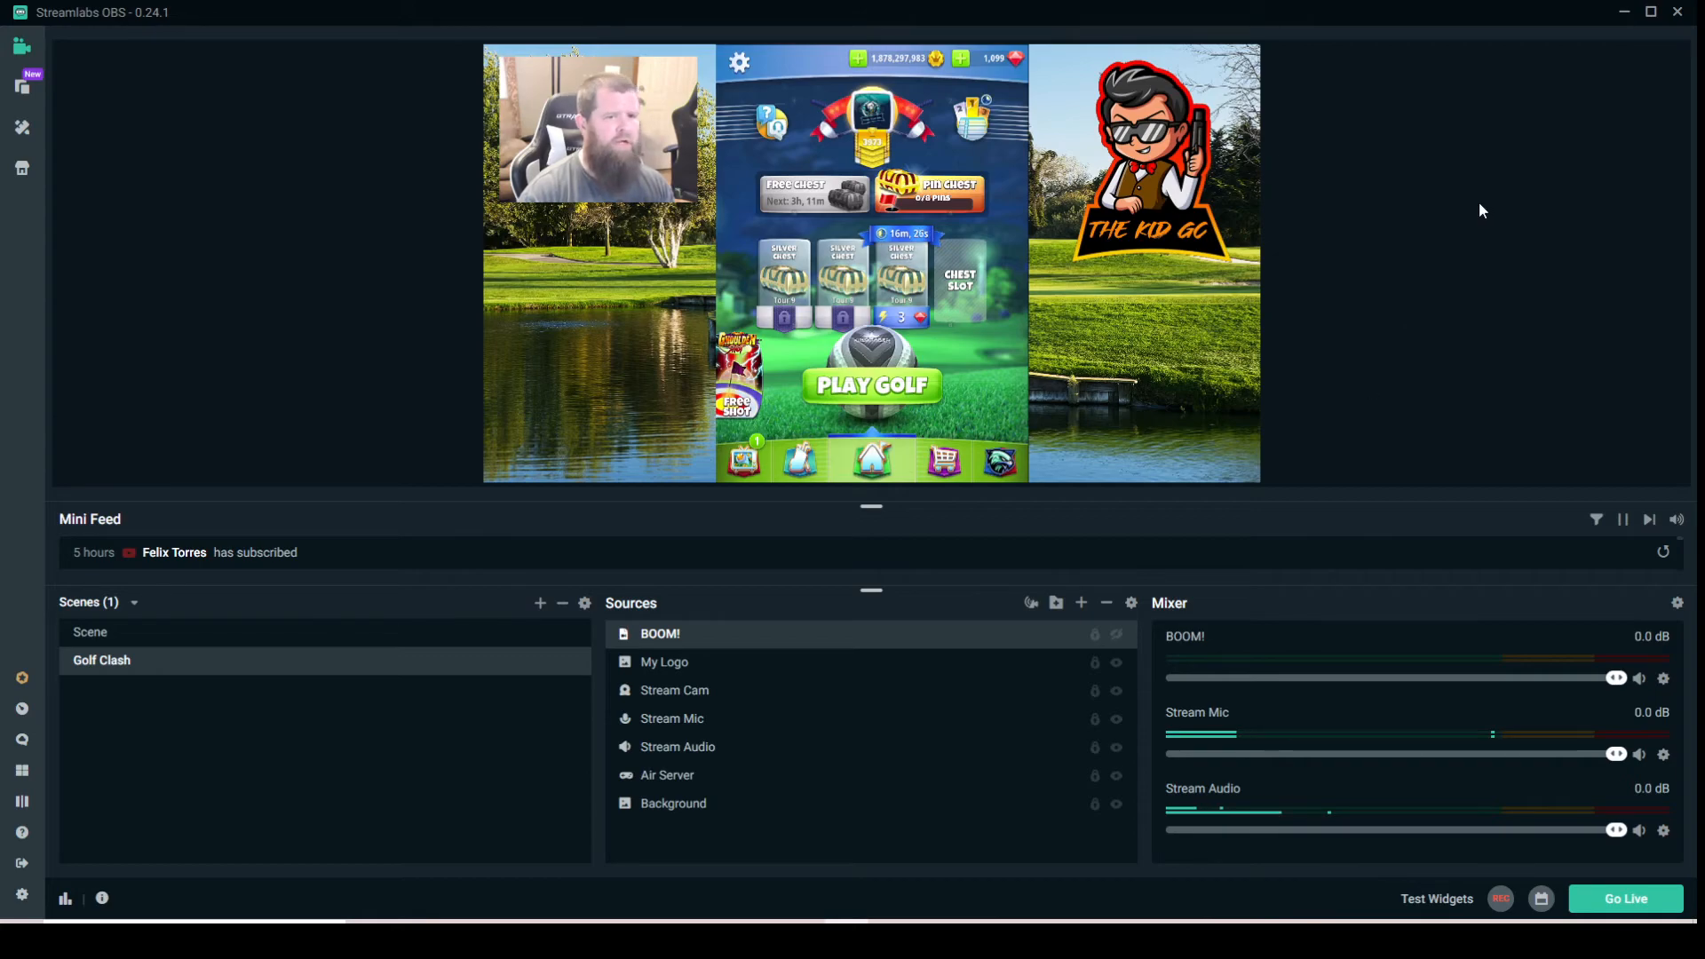
- Switch to the YouTube Studio live streaming page in Firefox and pop out the live chat into its own window
left_click(1623, 14)
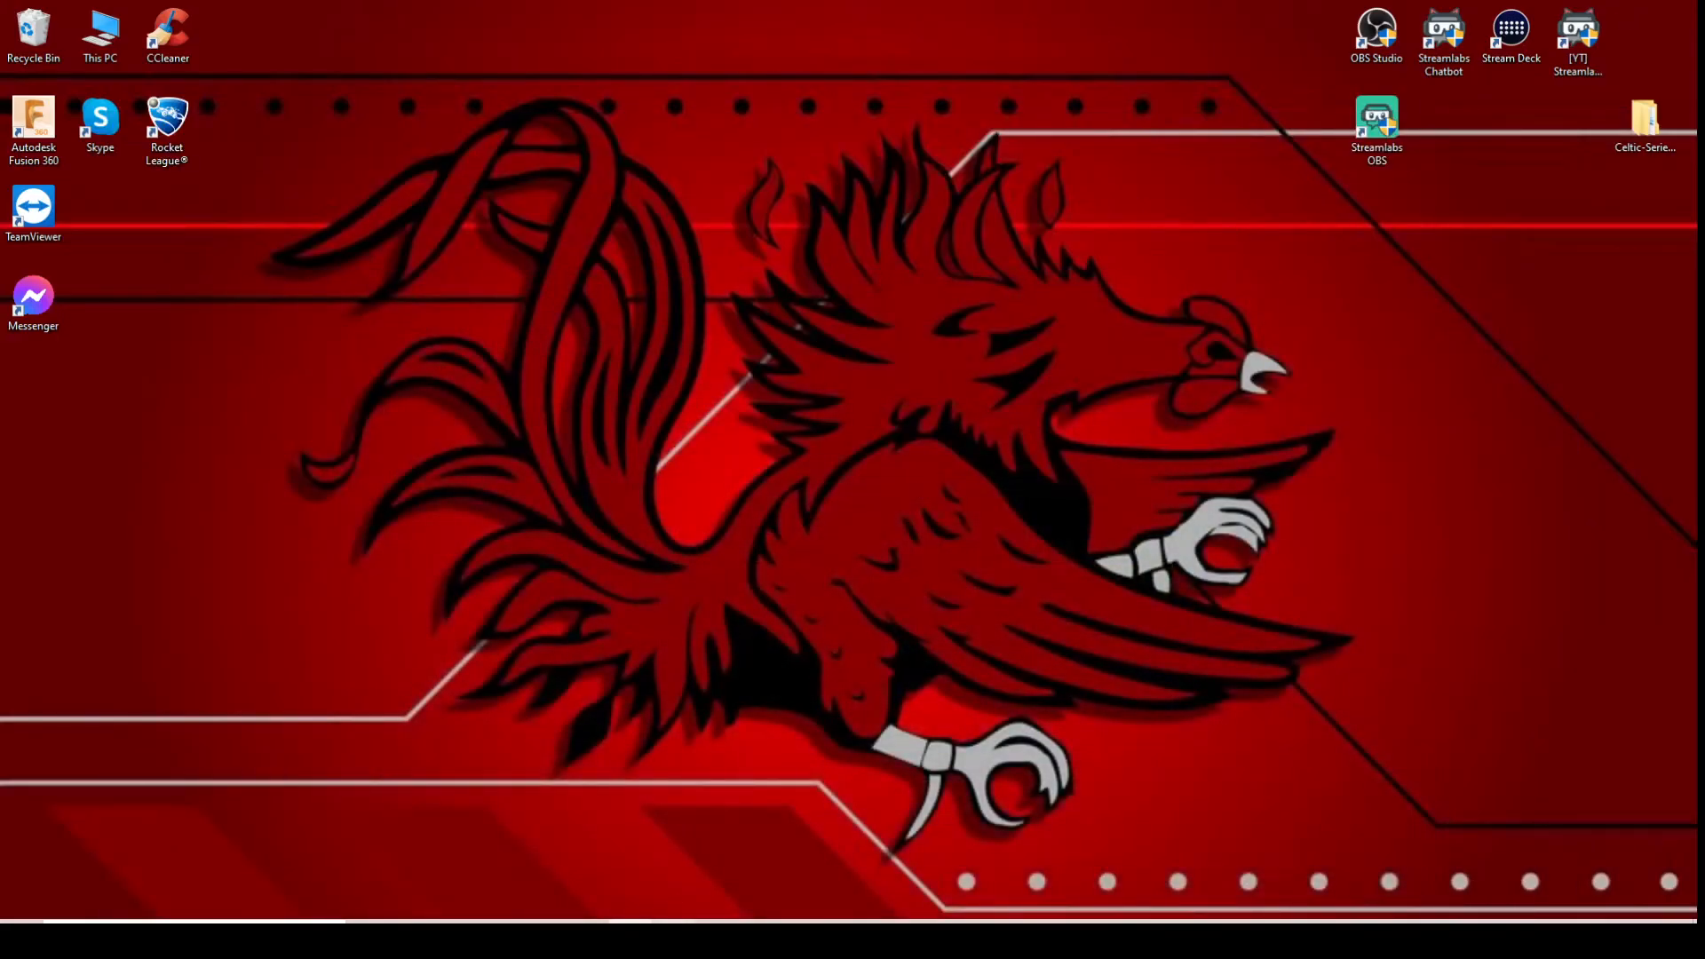
left_click(414, 940)
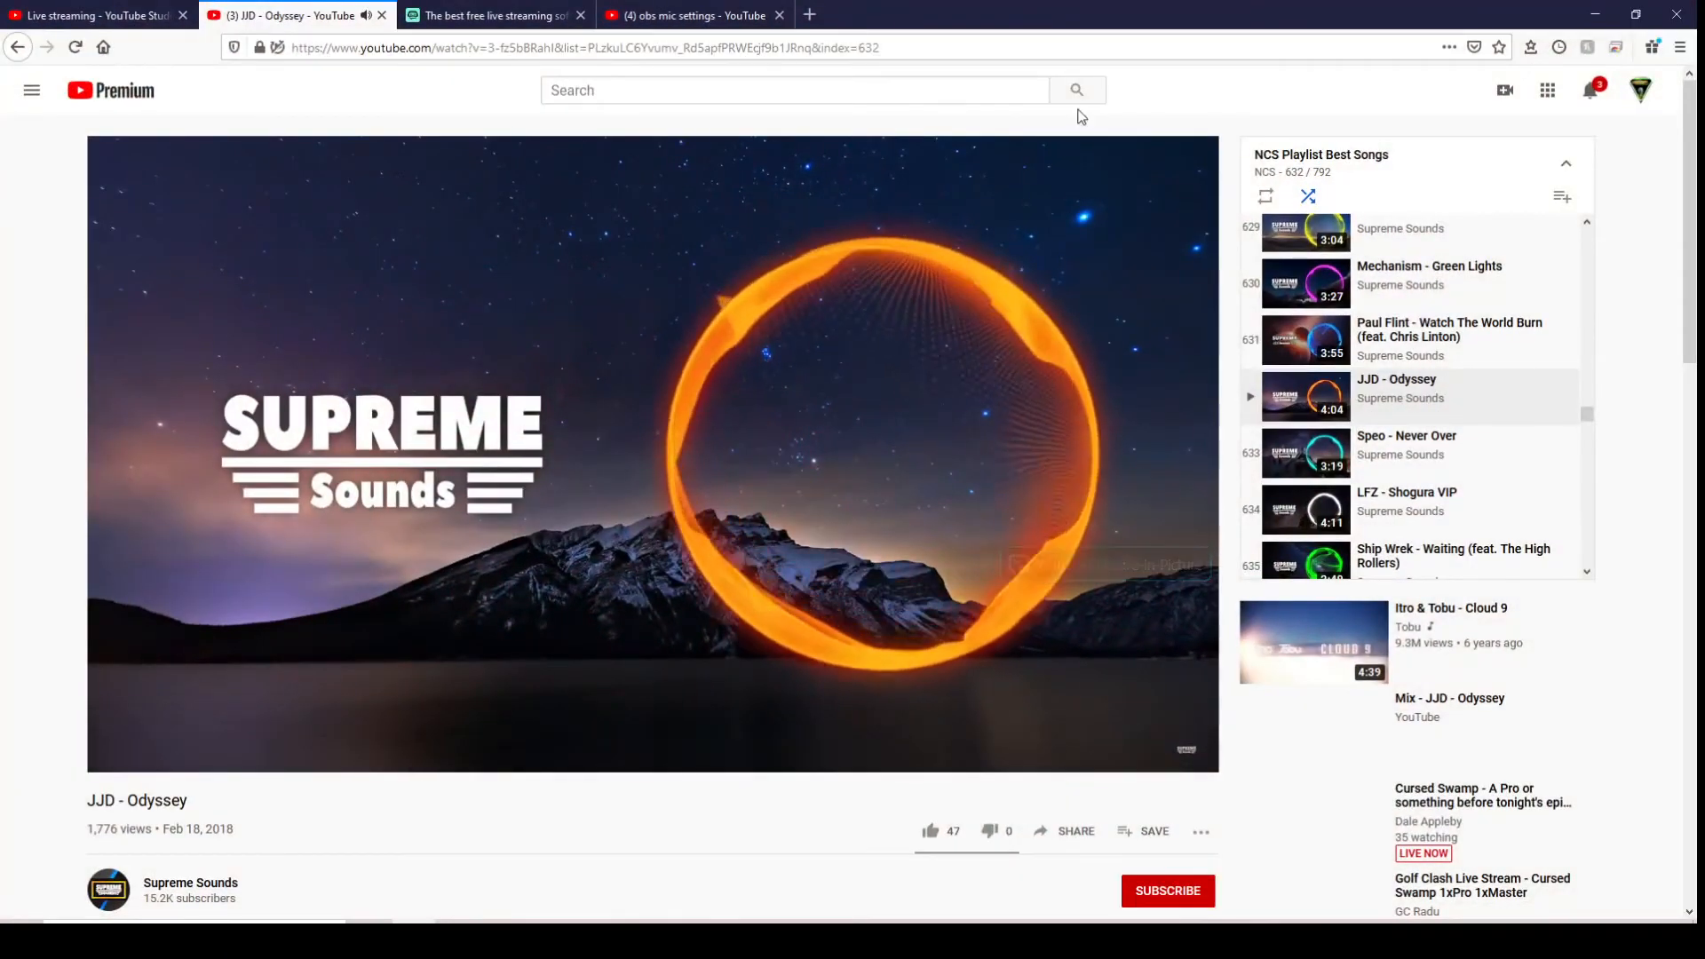
left_click(104, 14)
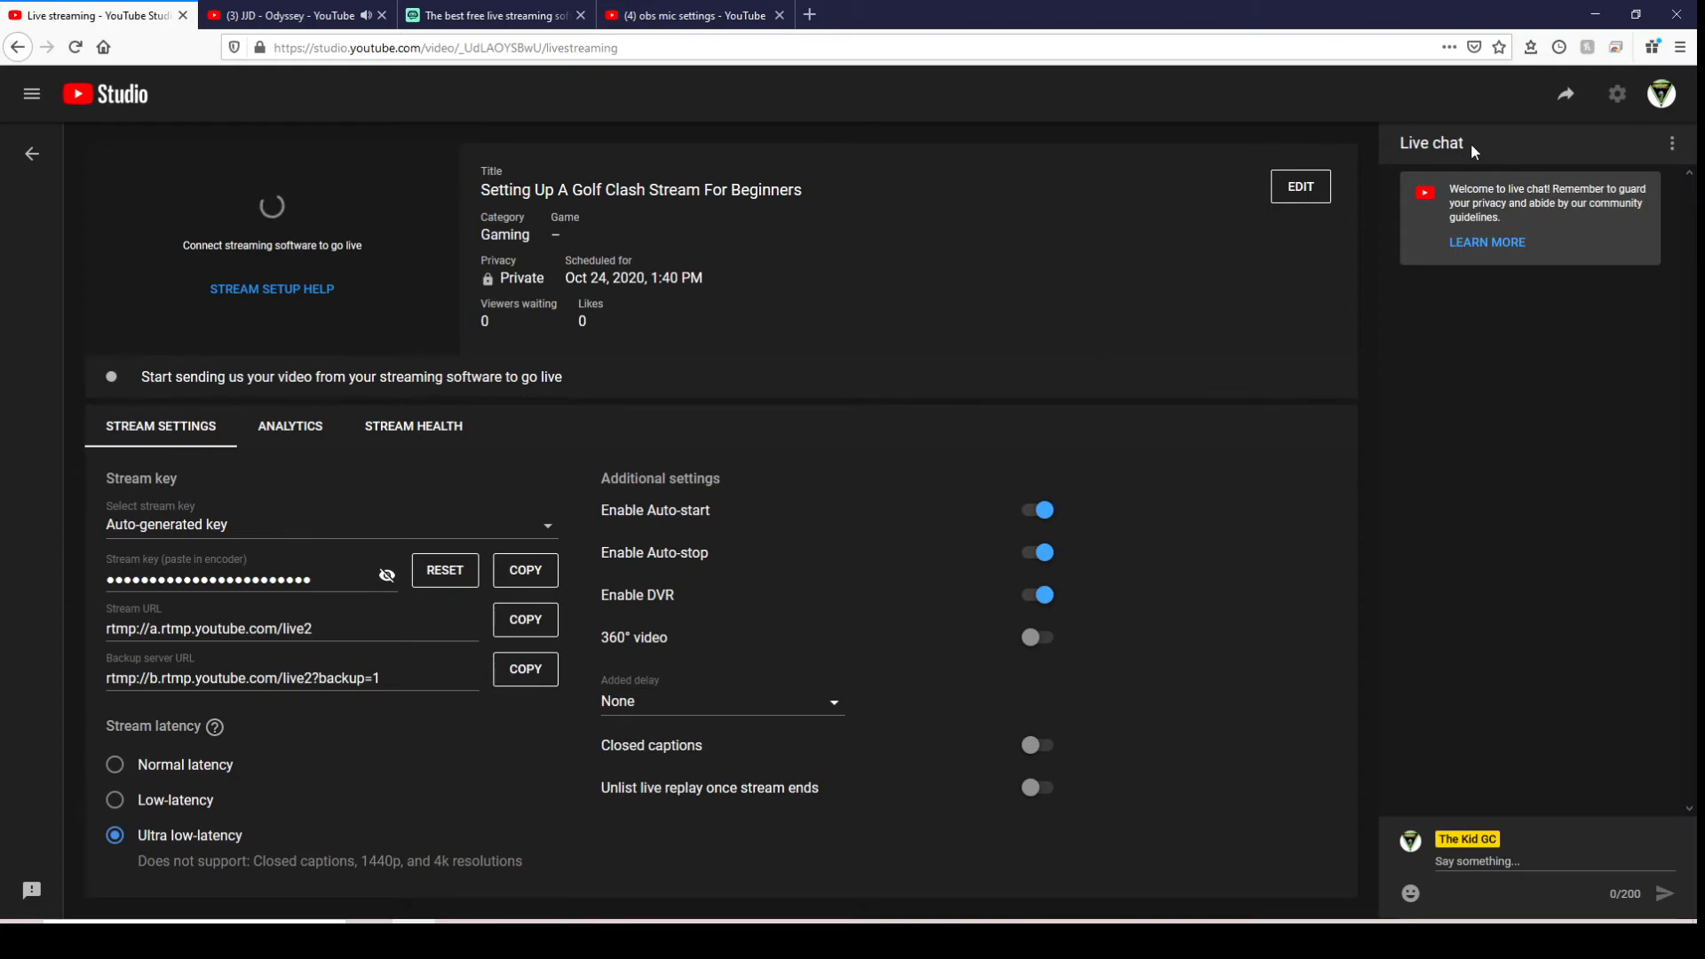
left_click(1673, 146)
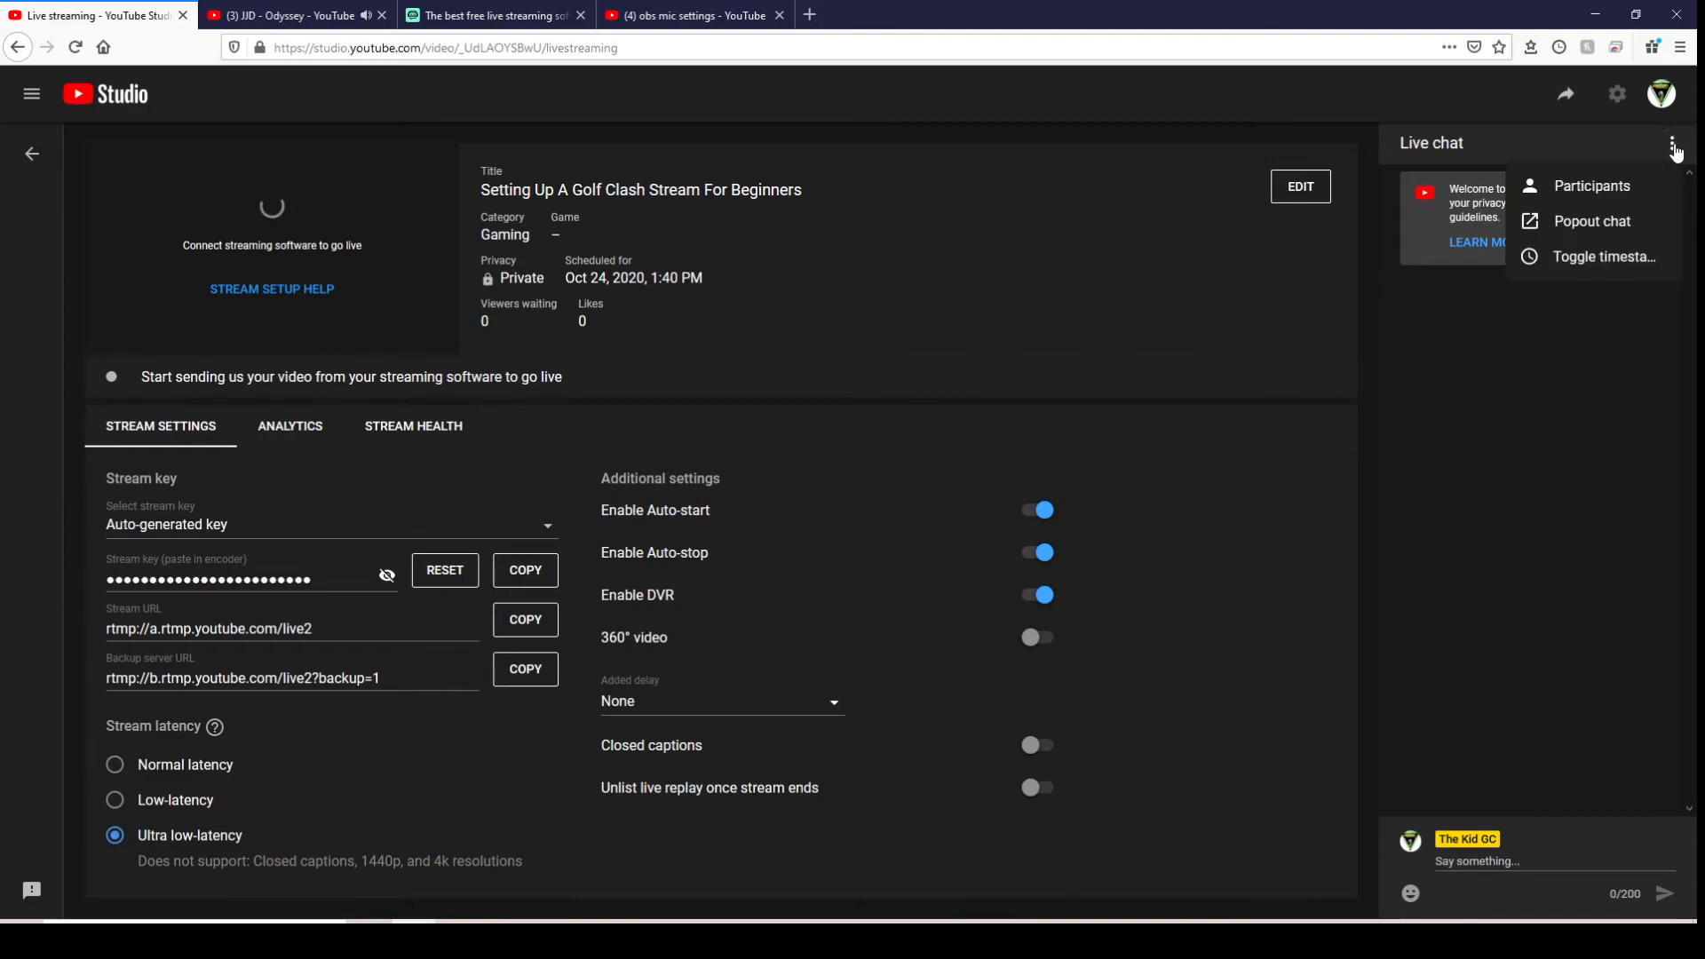
left_click(1567, 228)
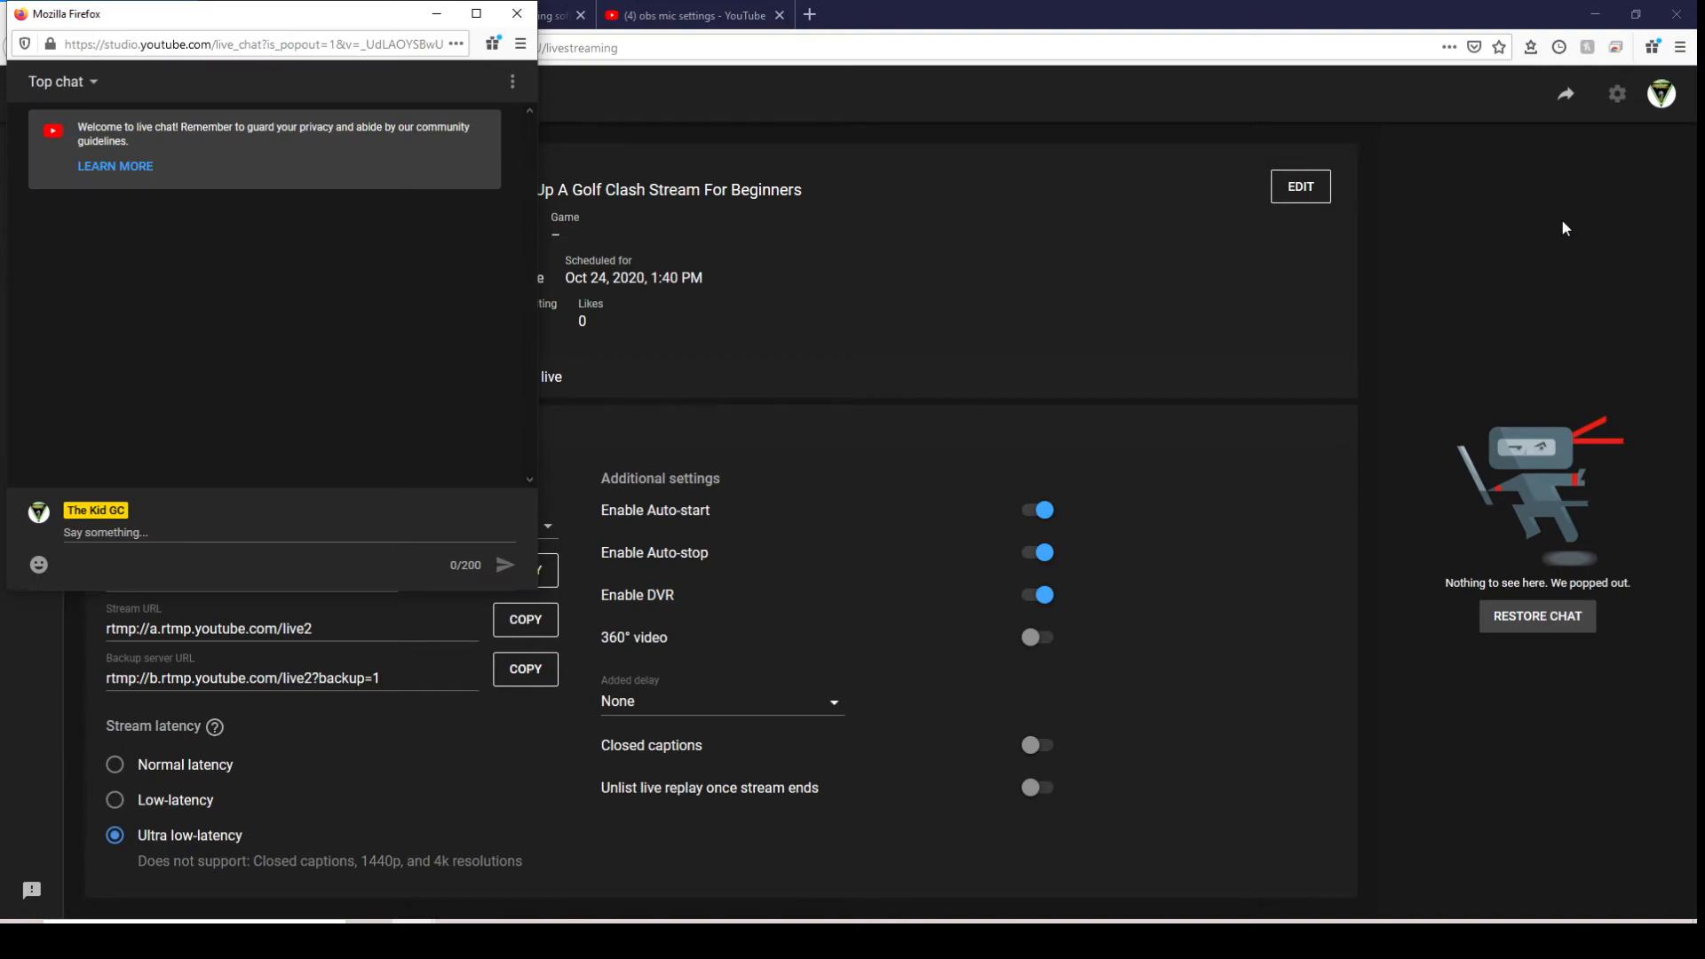
- Bring up Streamlabs OBS and fit the popped-out chat window into the empty area beside the canvas, at about the preview's height
left_click(1595, 13)
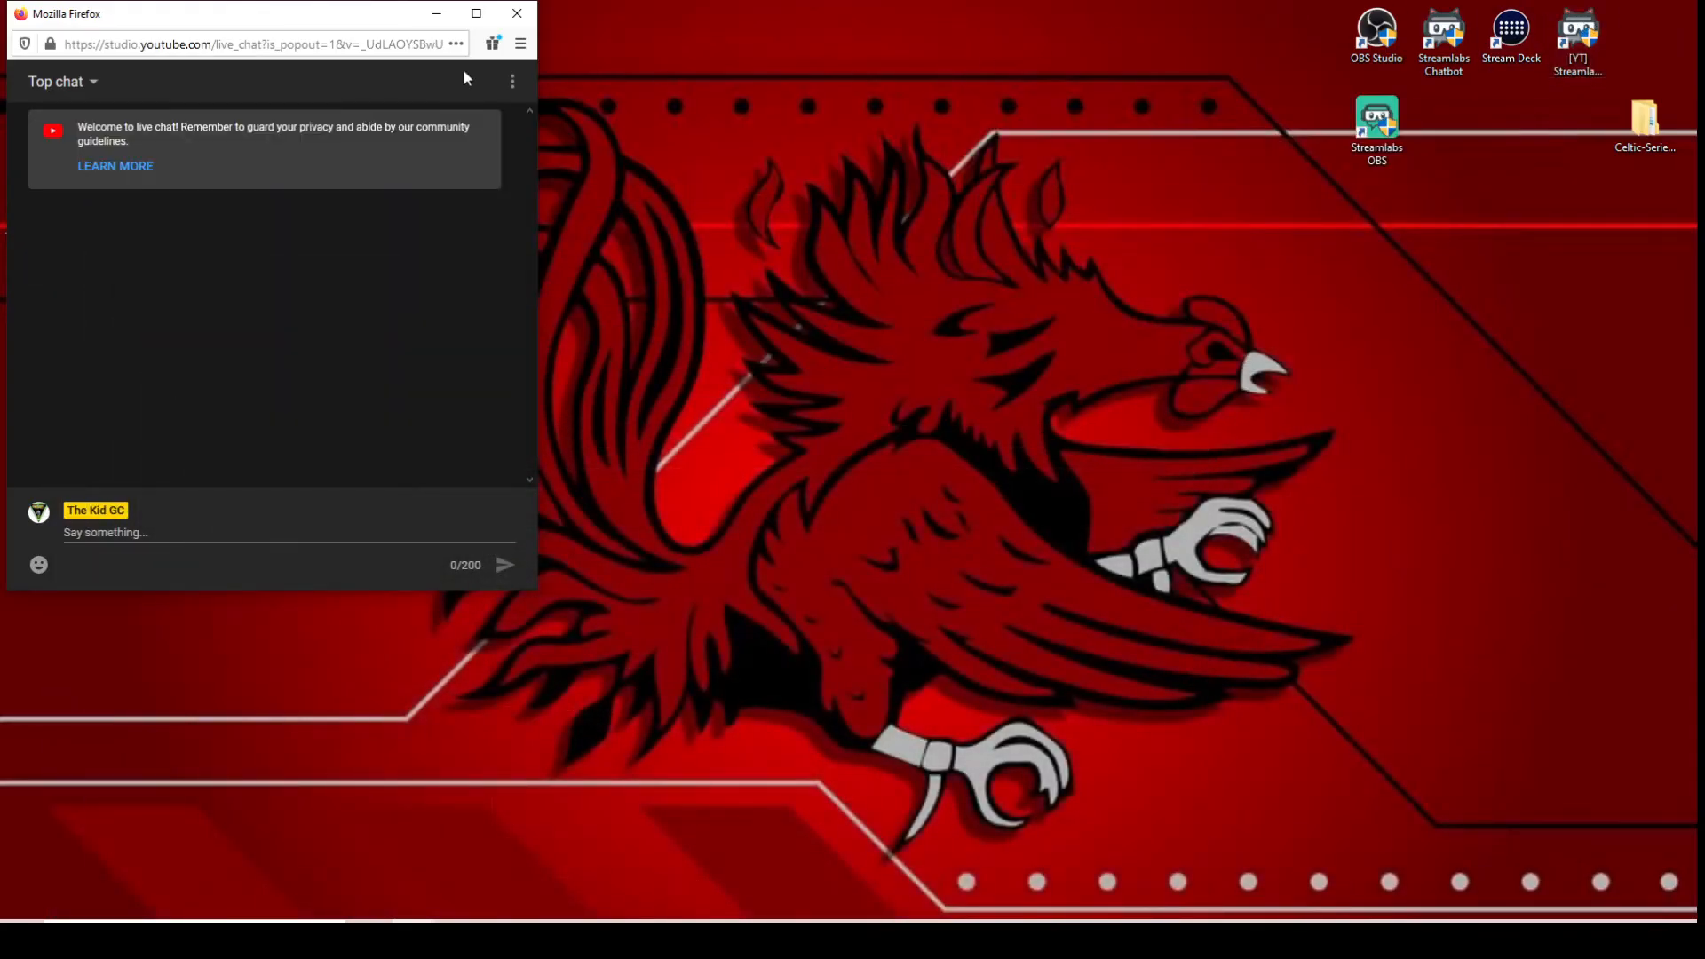
left_click_drag(185, 6, 994, 158)
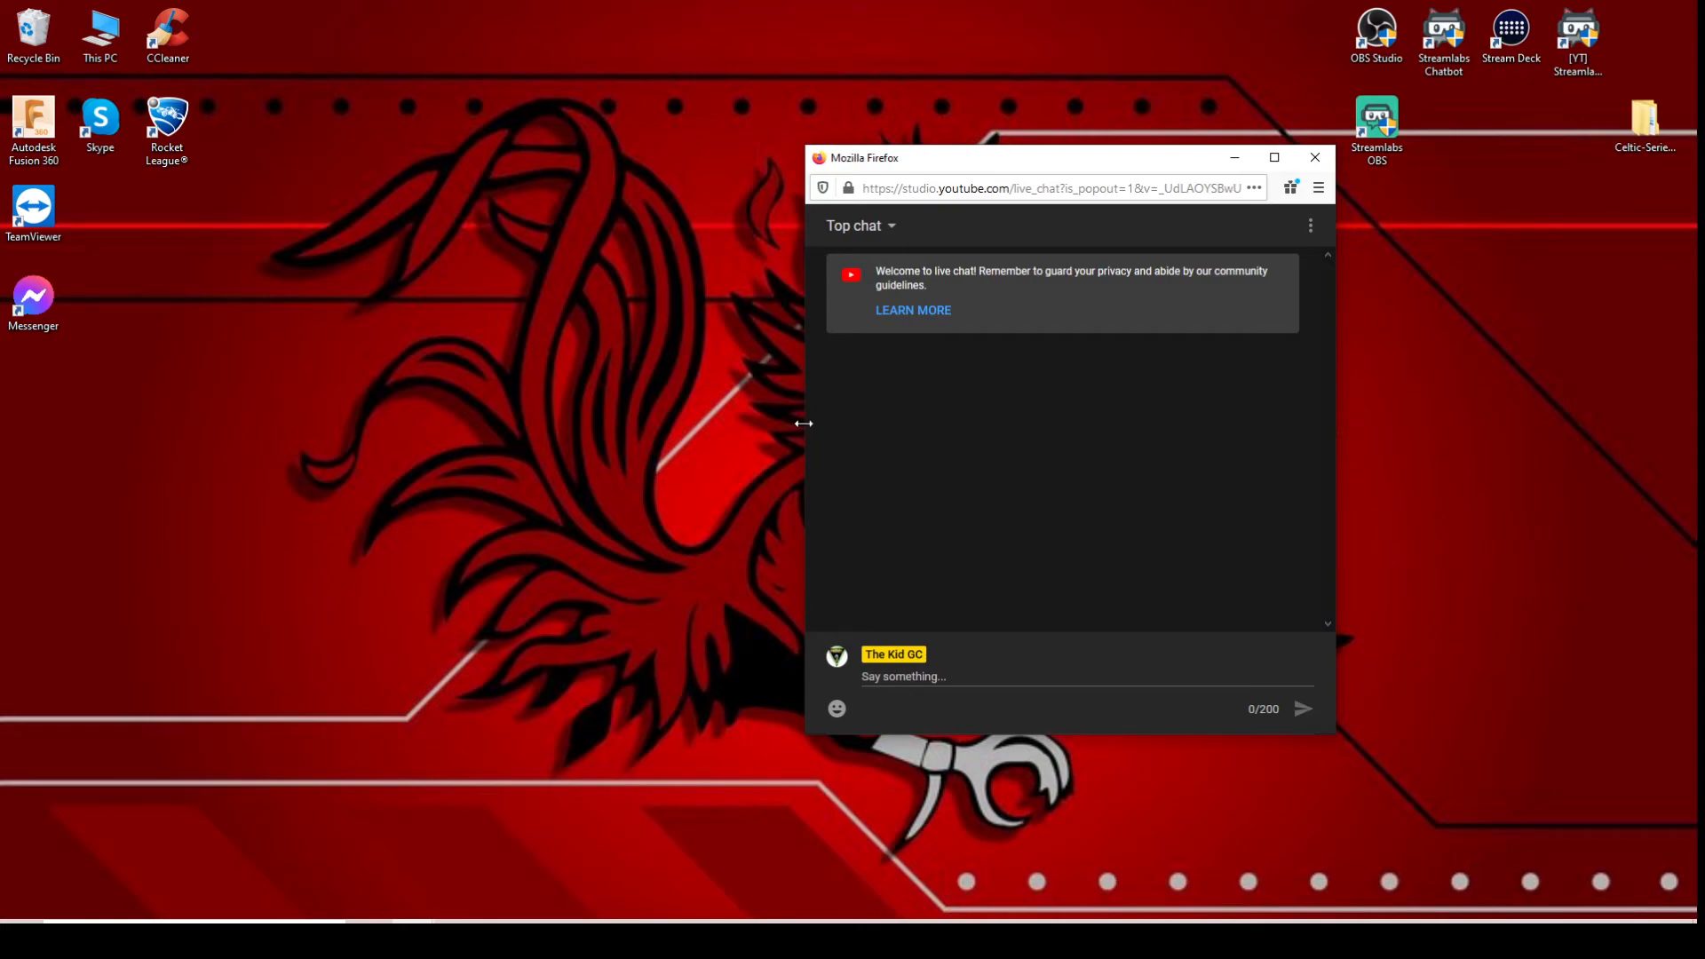
left_click_drag(806, 426, 1028, 426)
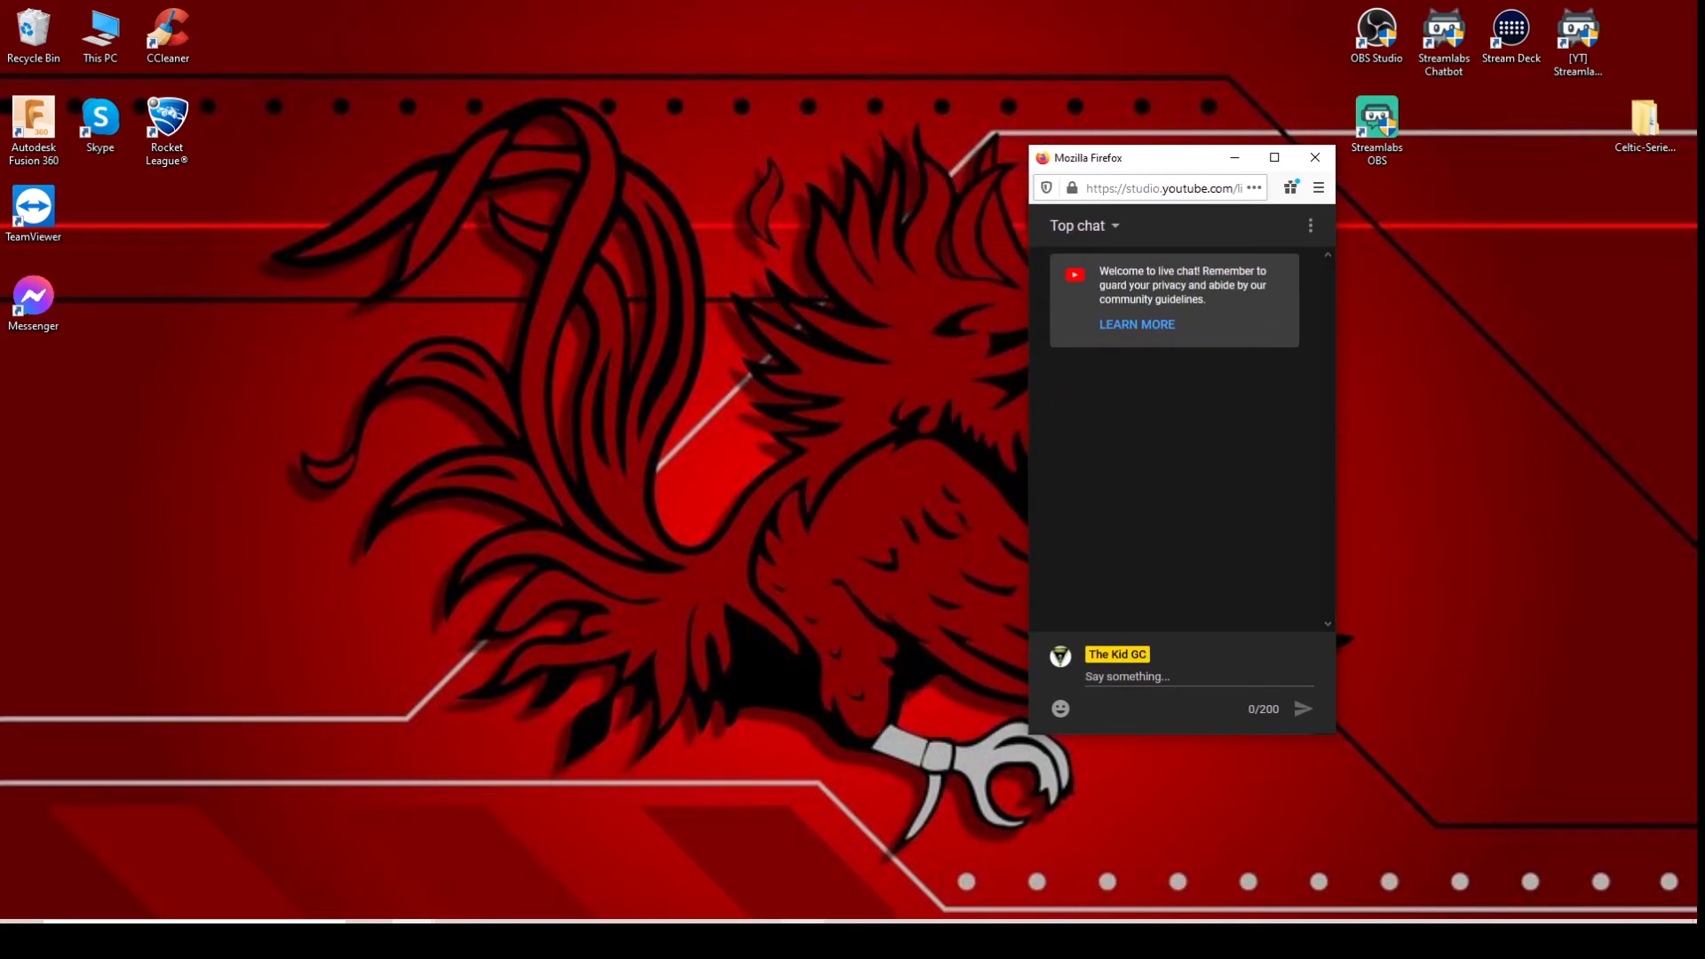
left_click(847, 922)
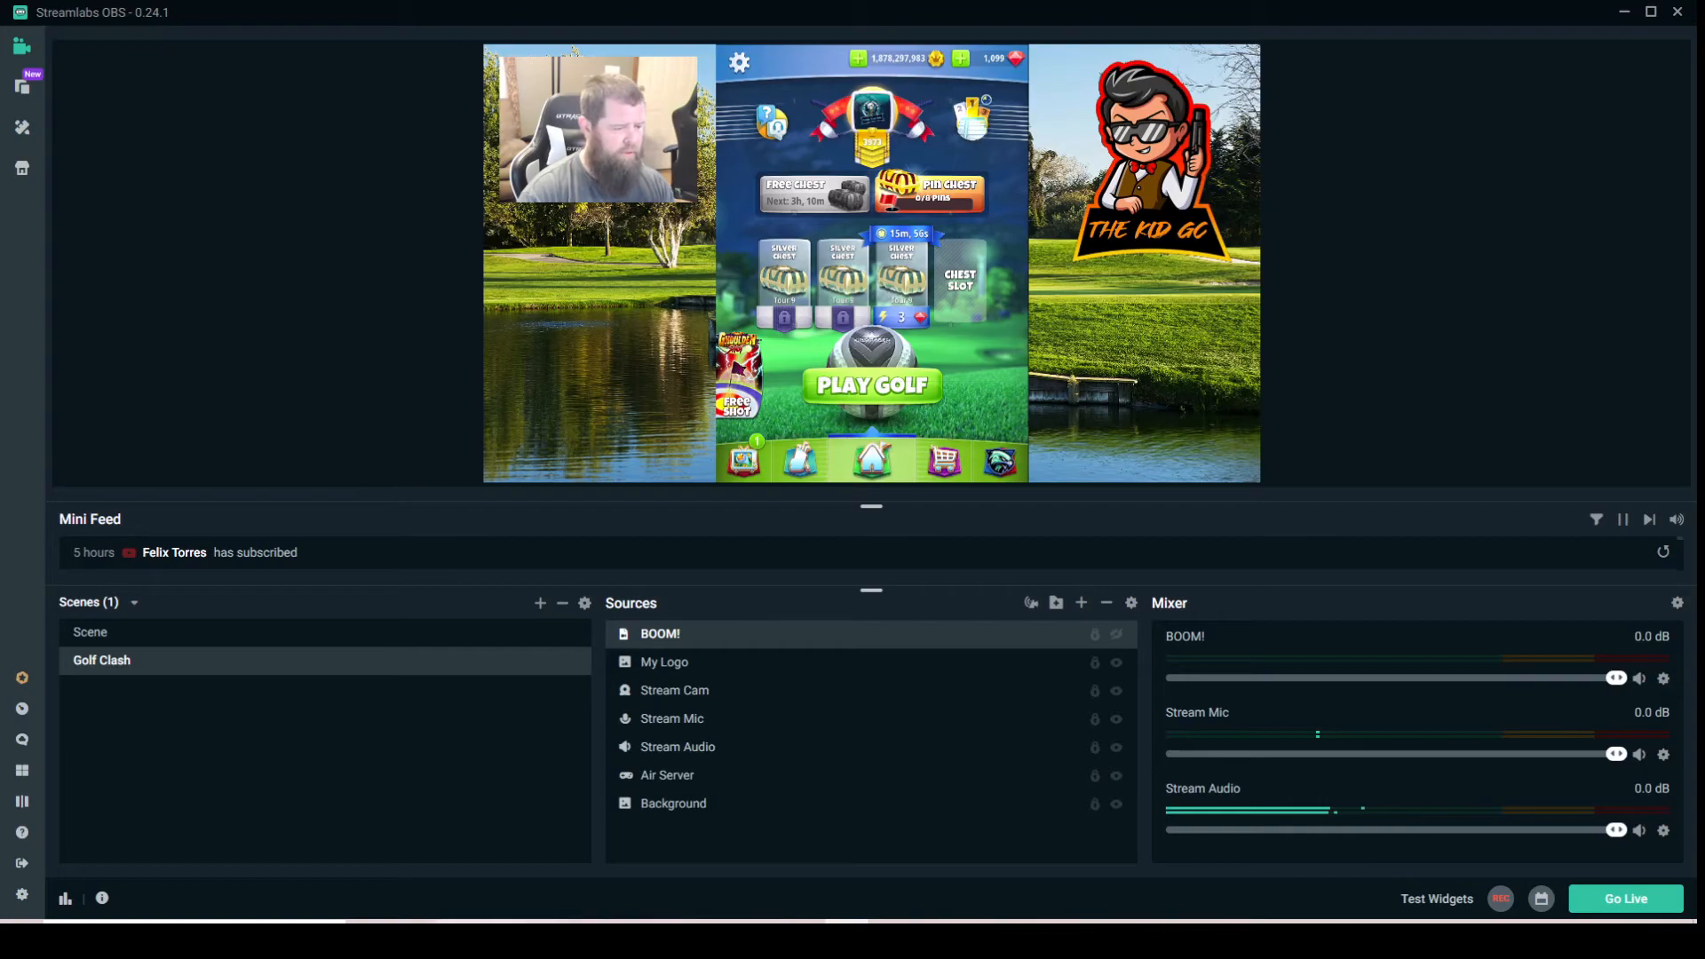
mouse_move(413, 922)
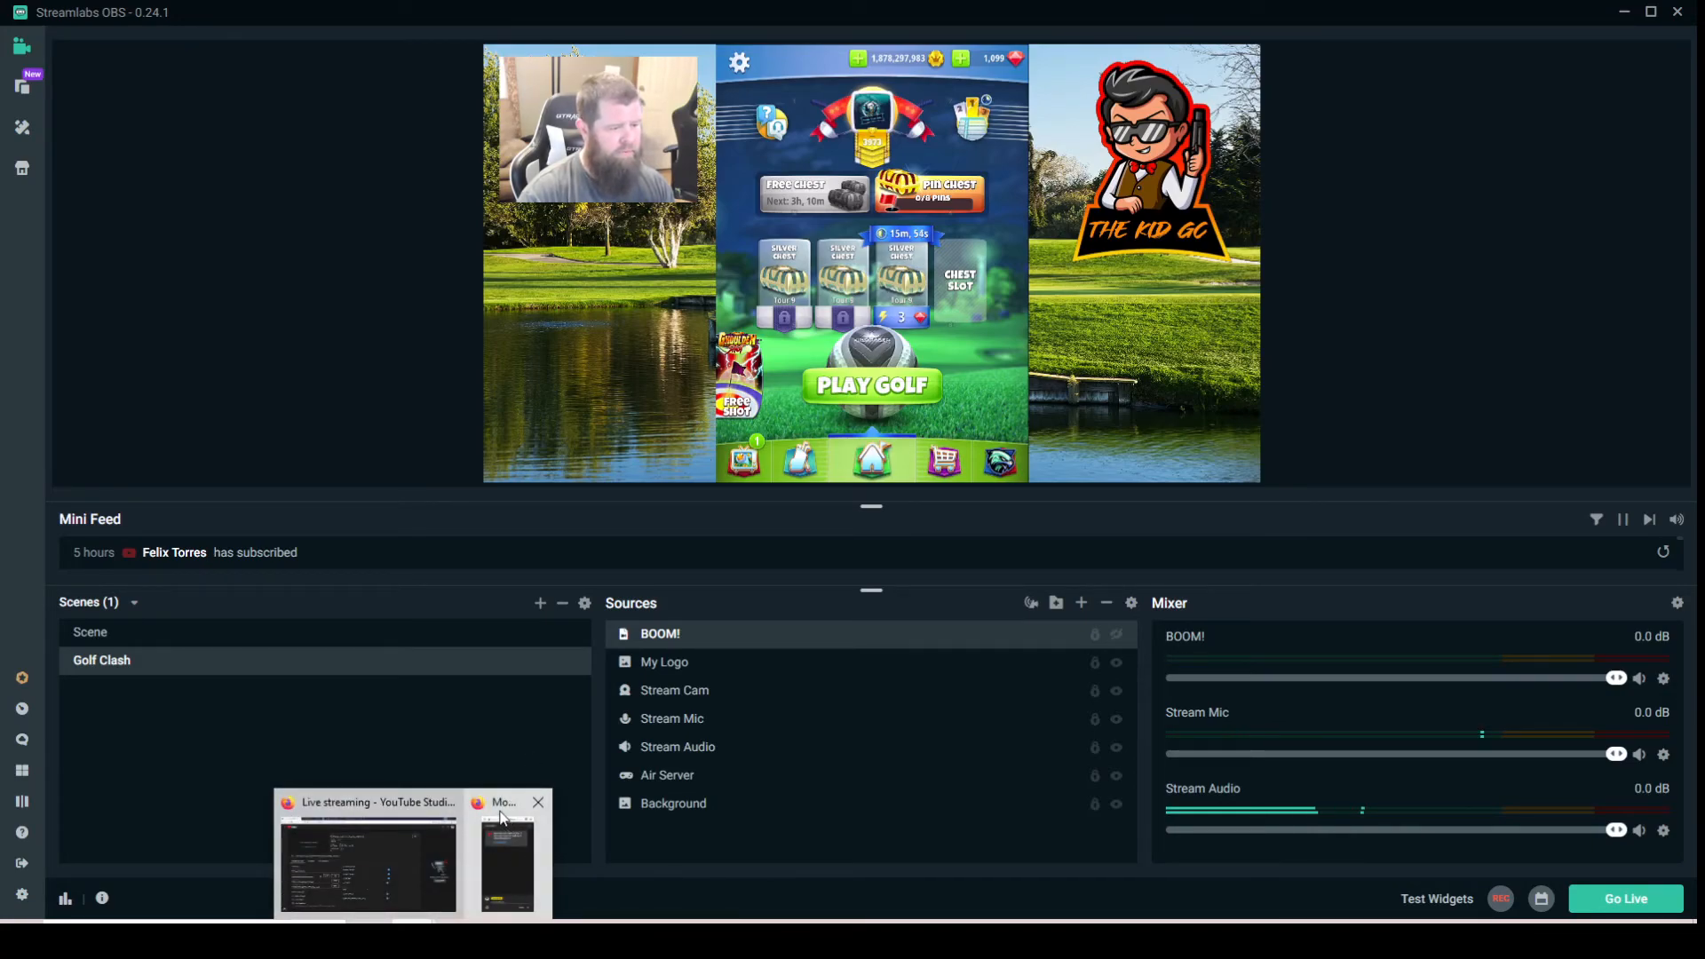
left_click(512, 845)
left_click_drag(1166, 160, 1485, 55)
left_click_drag(1521, 630, 1541, 487)
left_click_drag(1347, 409, 1256, 408)
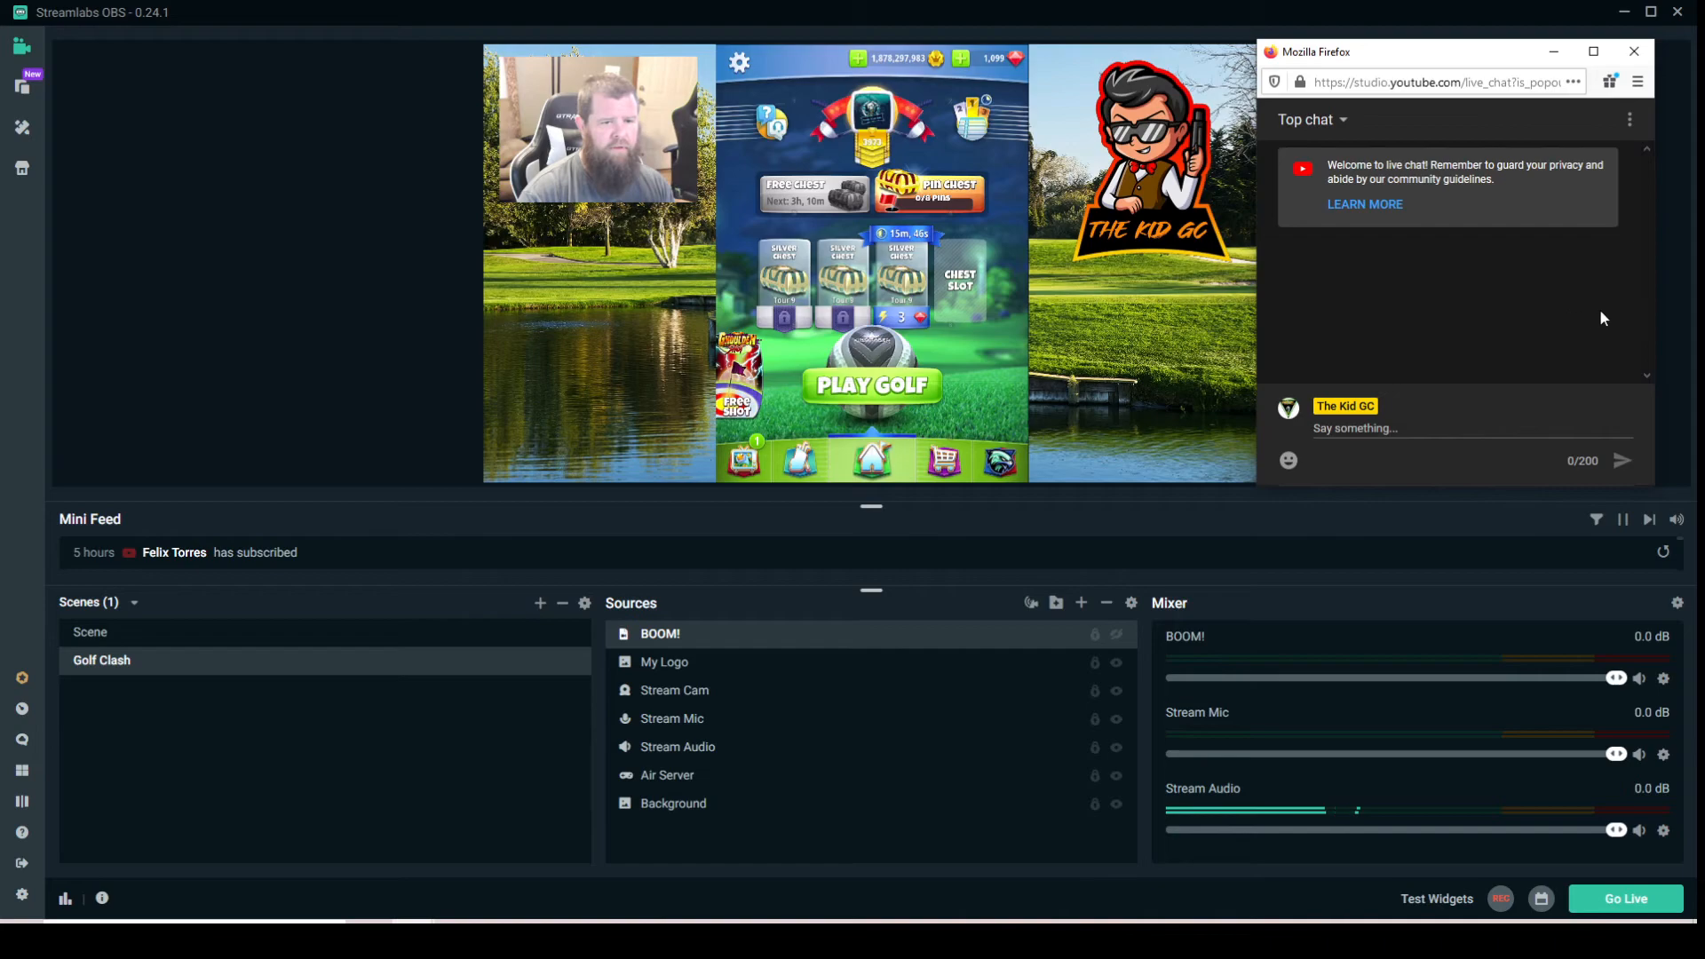
left_click_drag(1655, 300, 1688, 302)
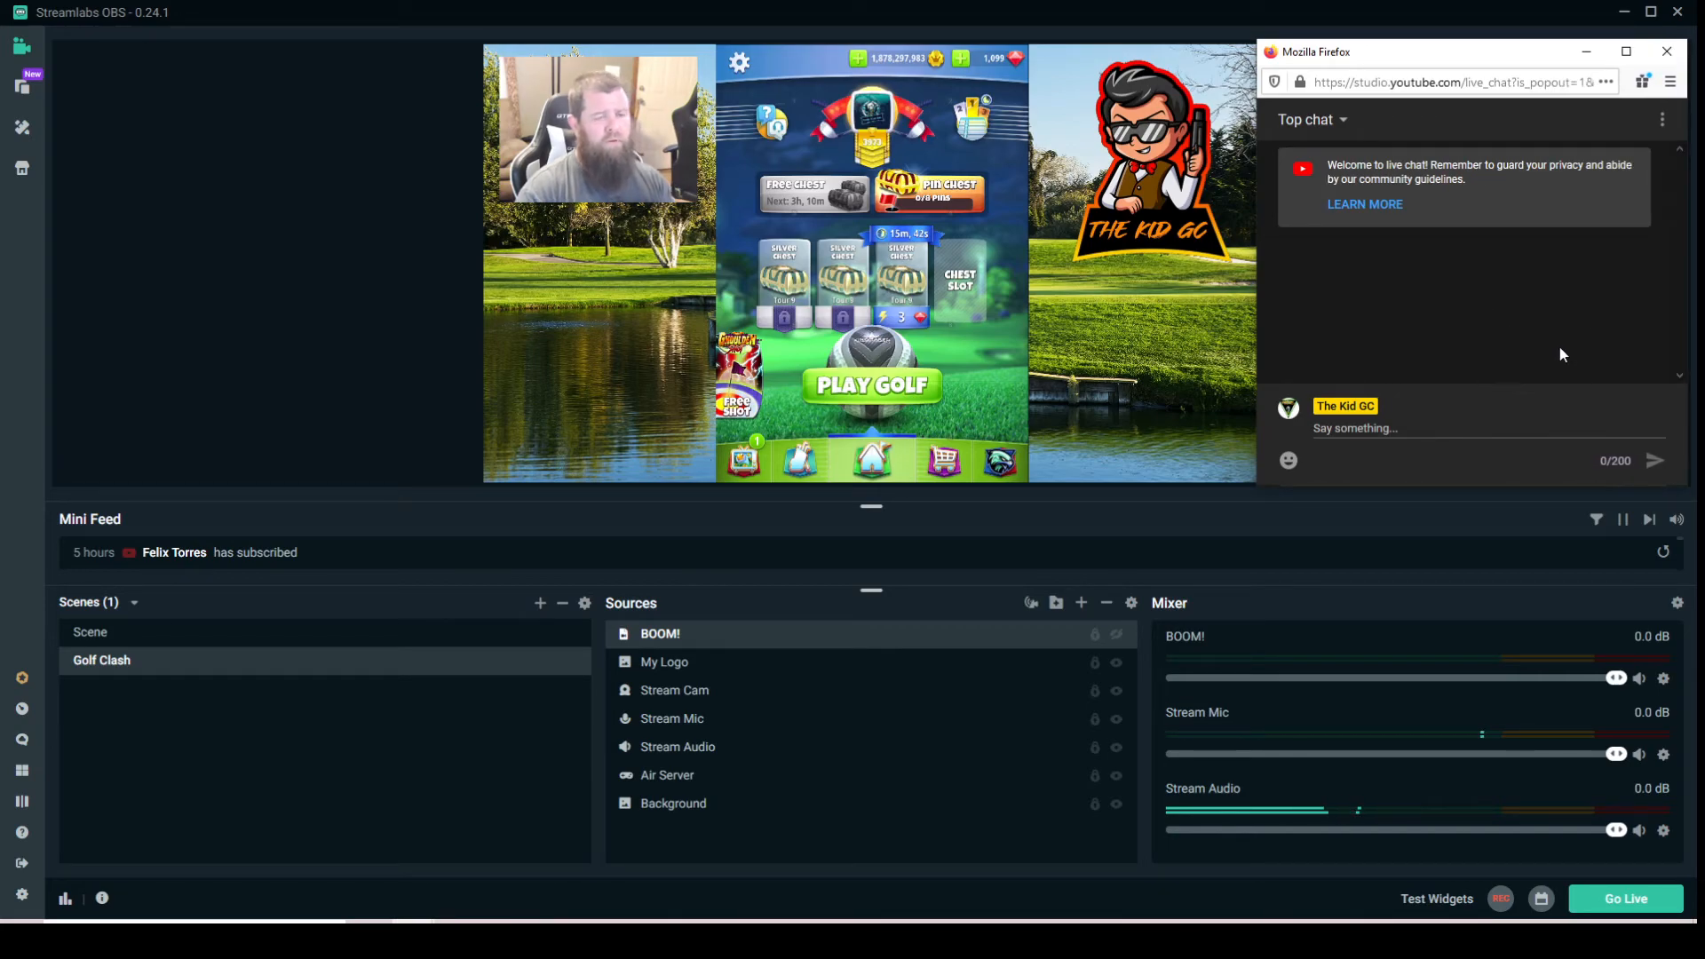
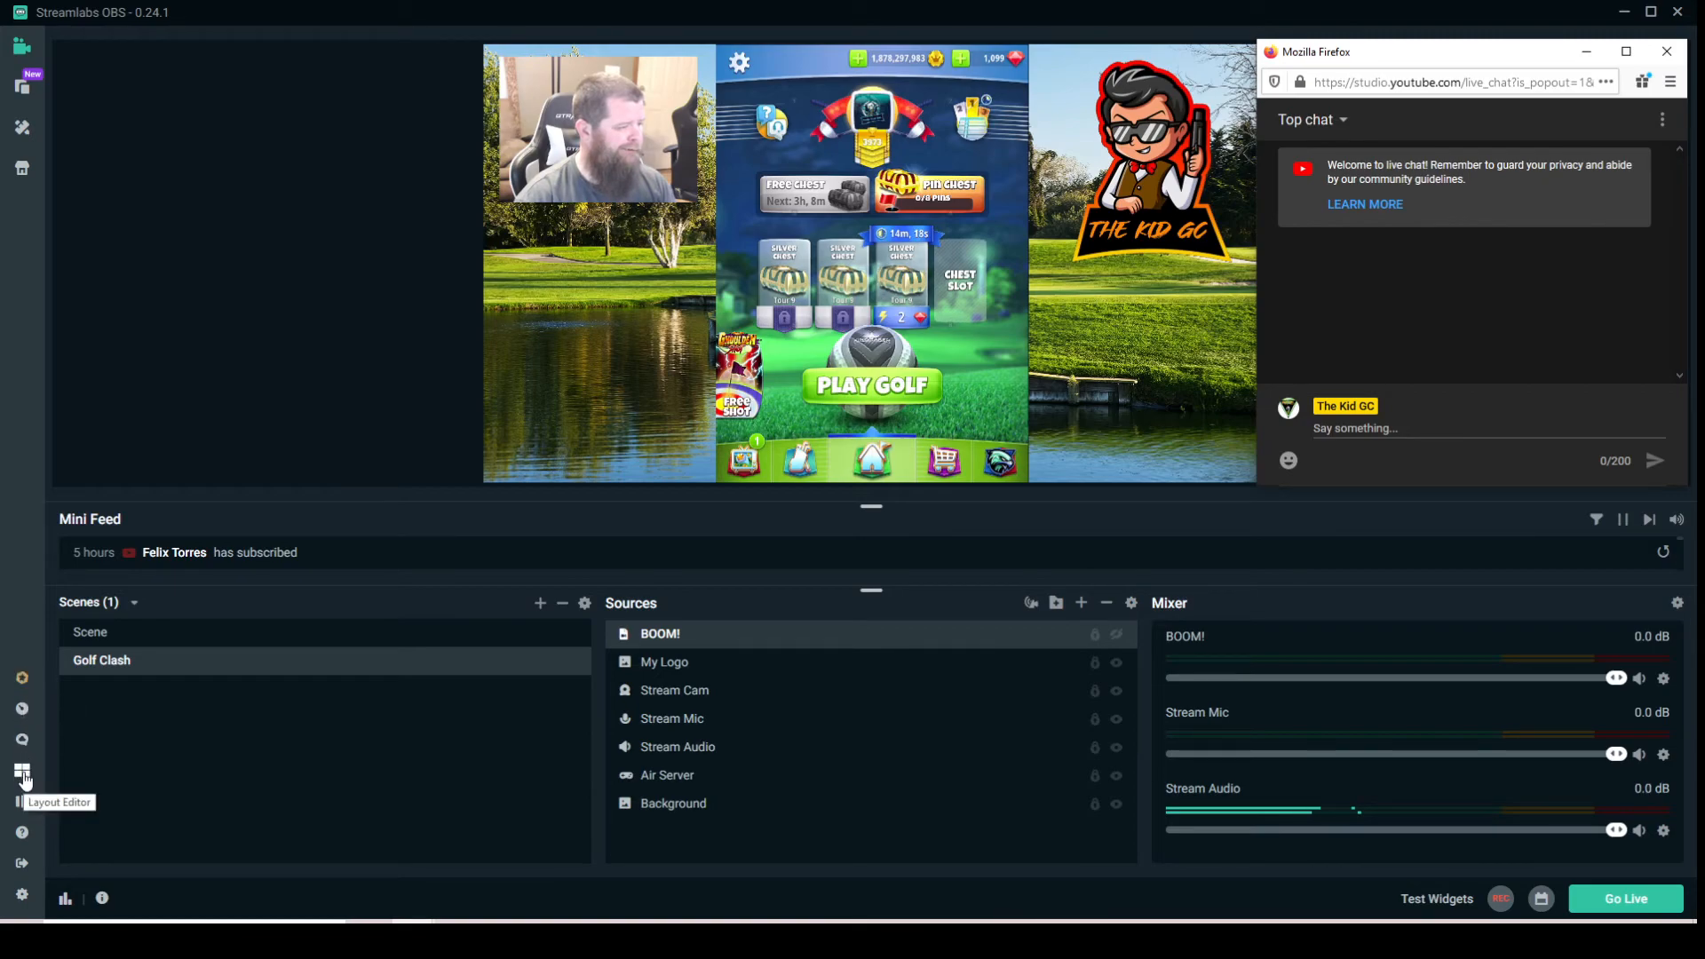
left_click(22, 895)
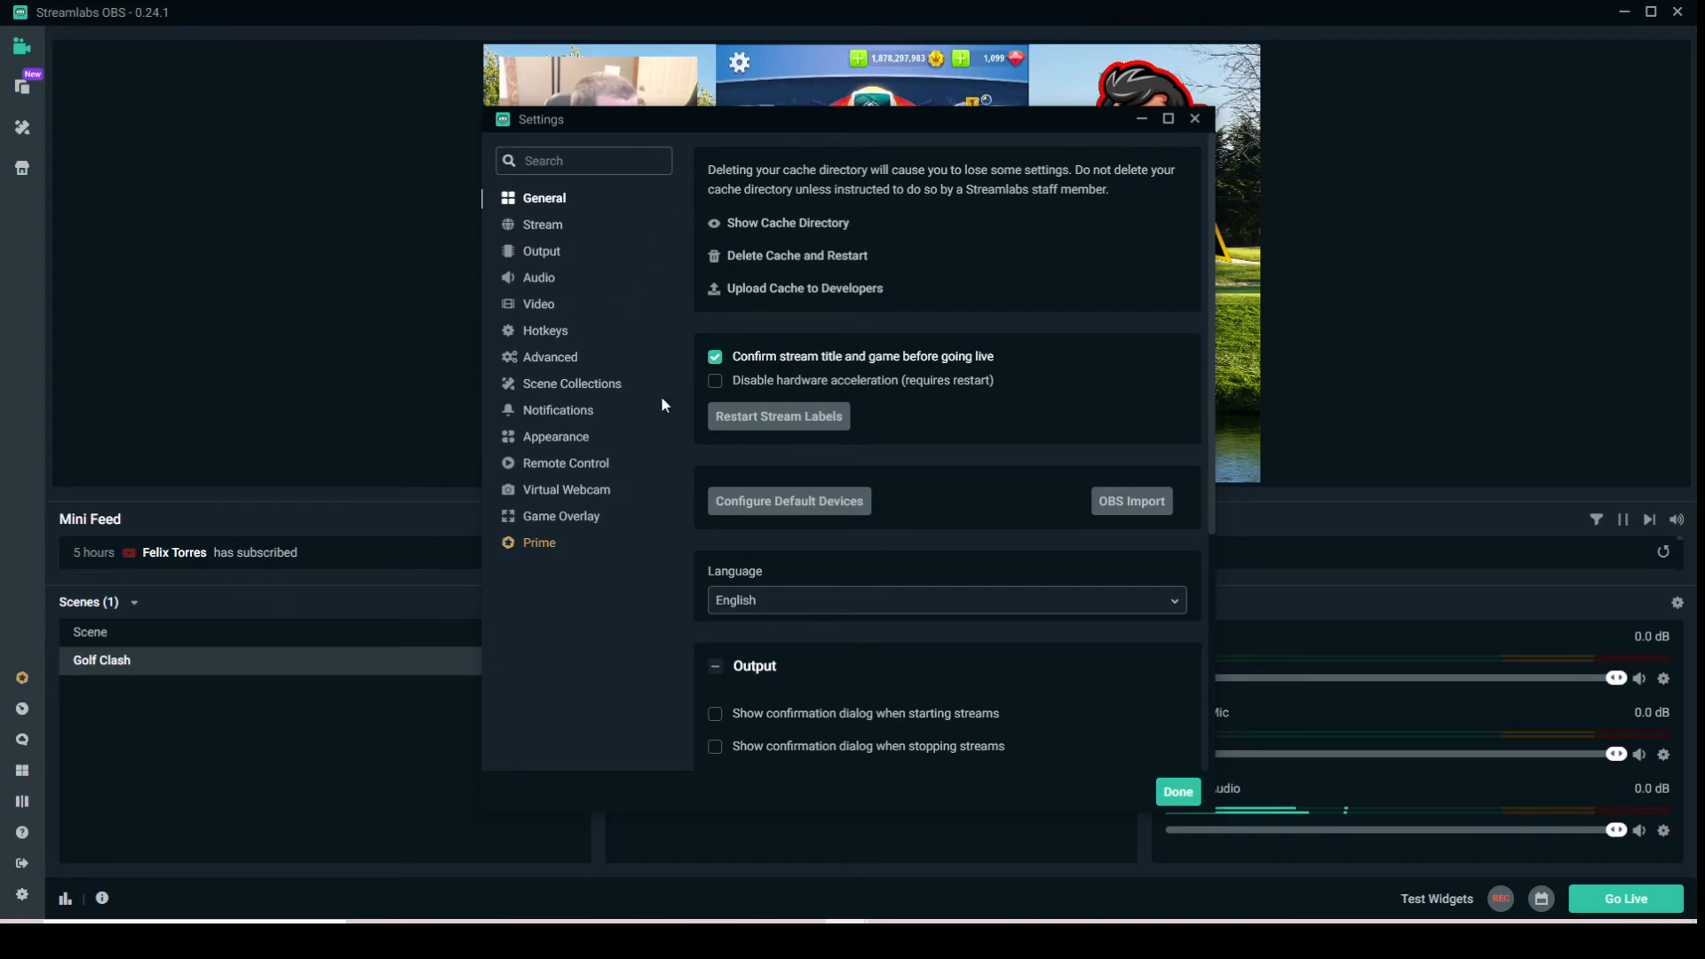
left_click(1196, 119)
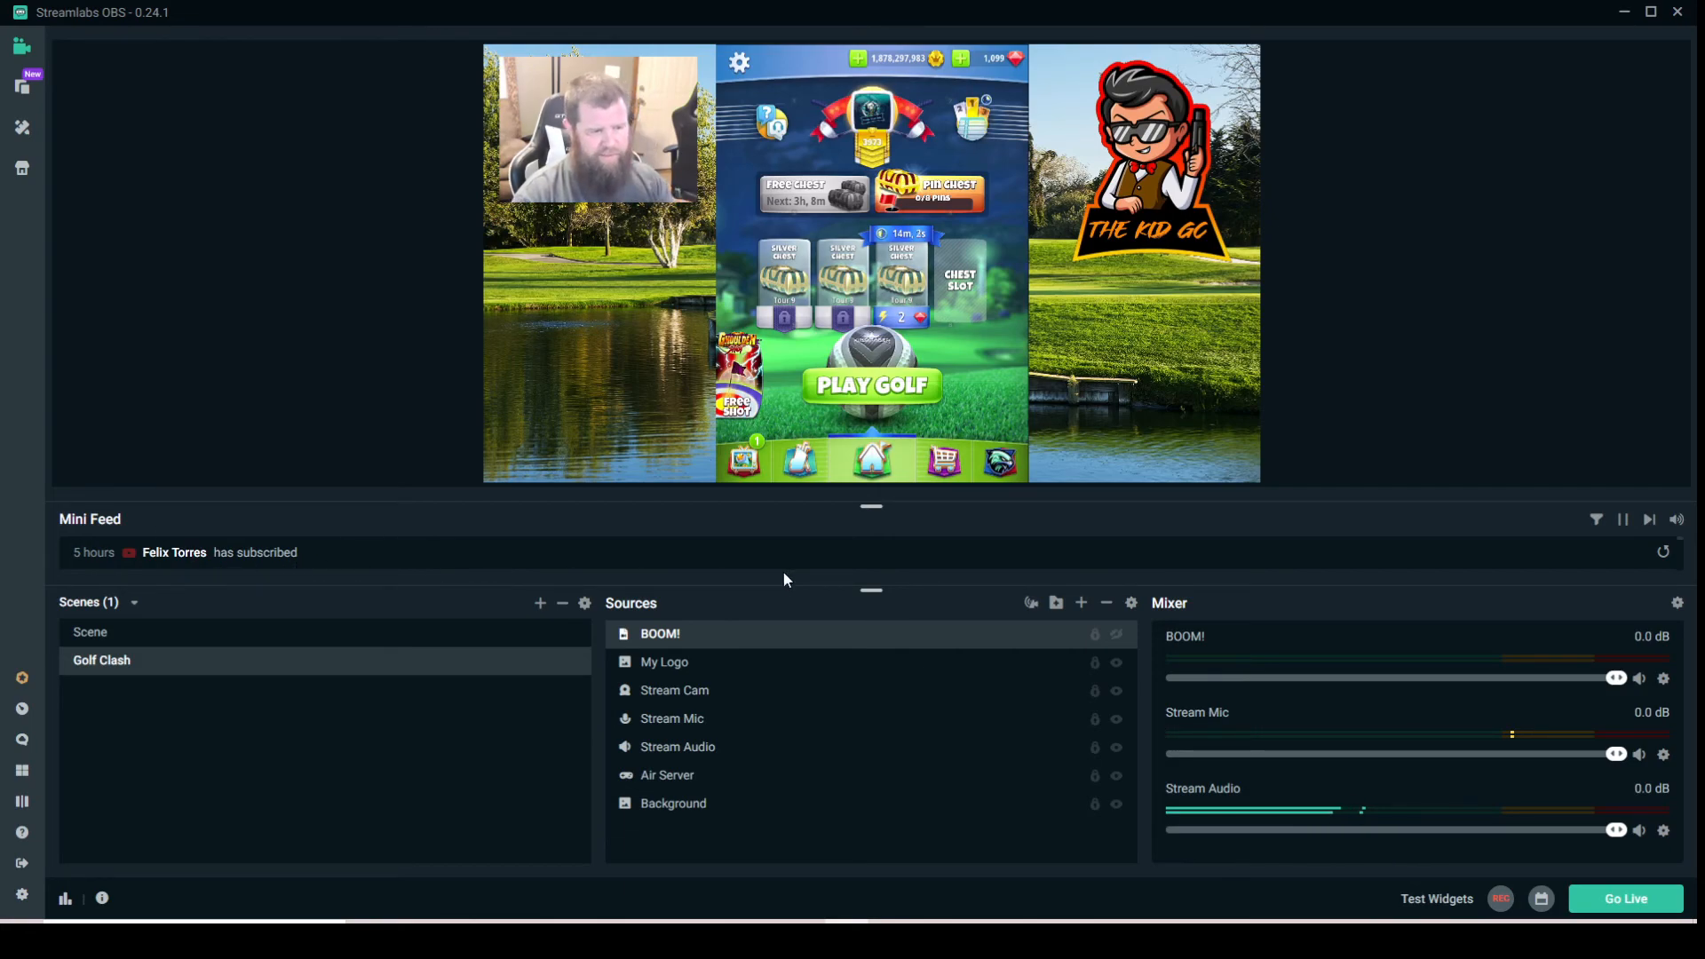
- Add an Alertbox widget source to the Golf Clash scene, keeping the name Alertbox
left_click(1083, 606)
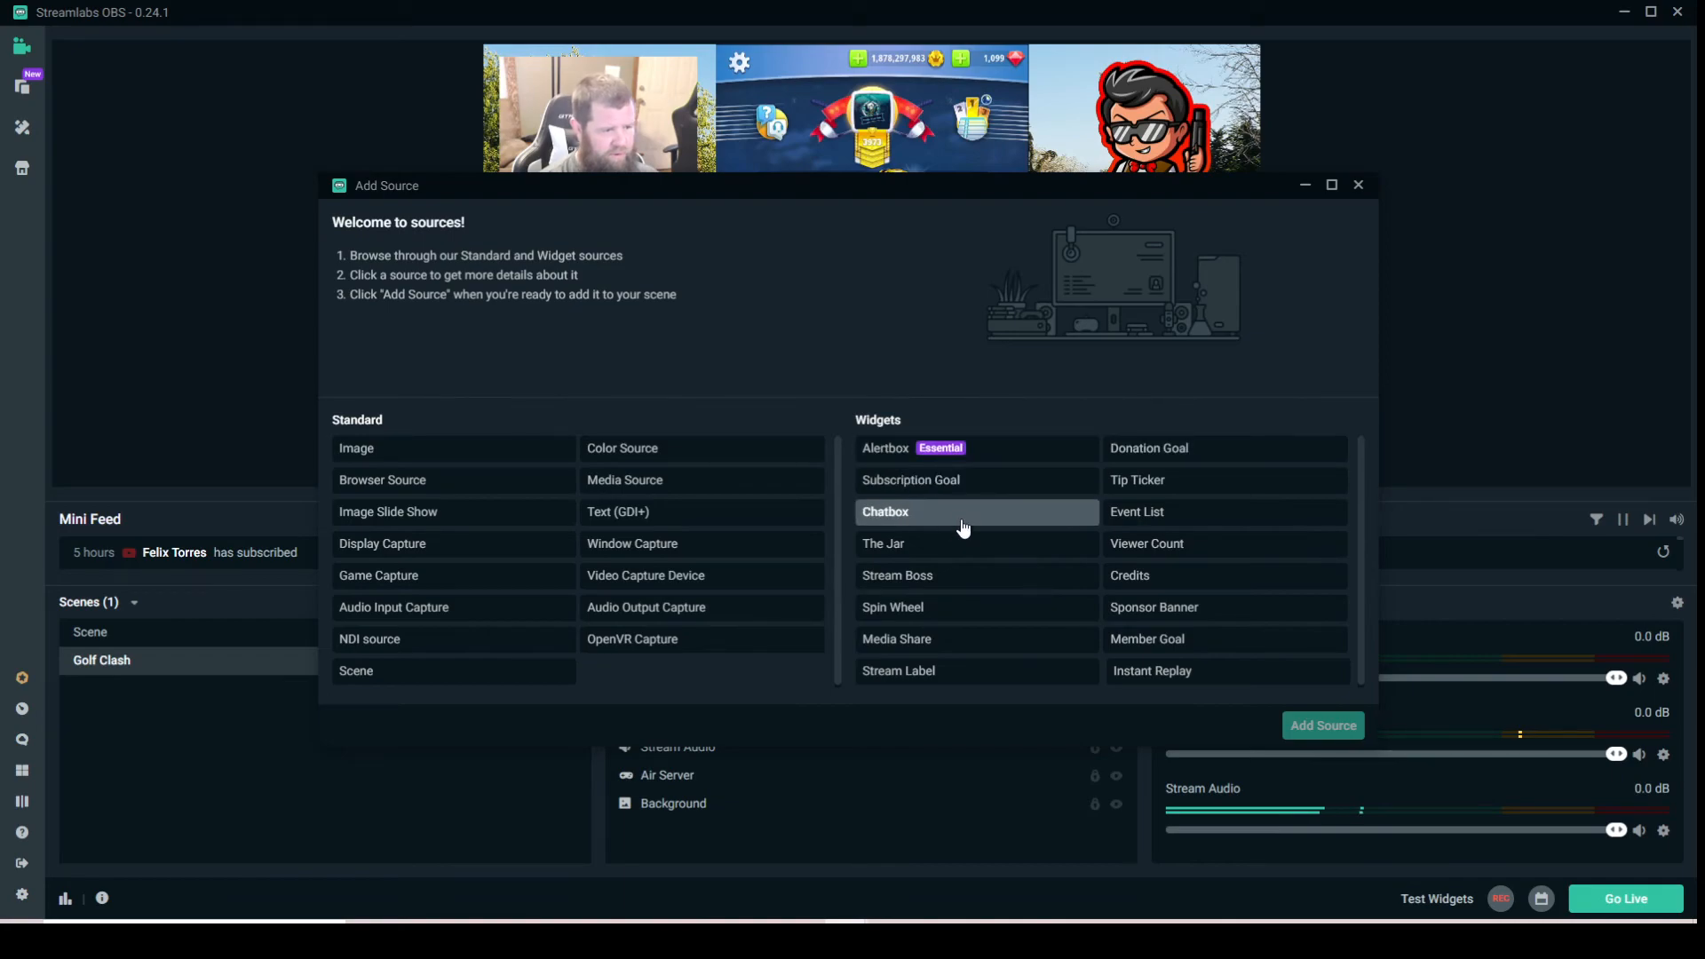
left_click(887, 451)
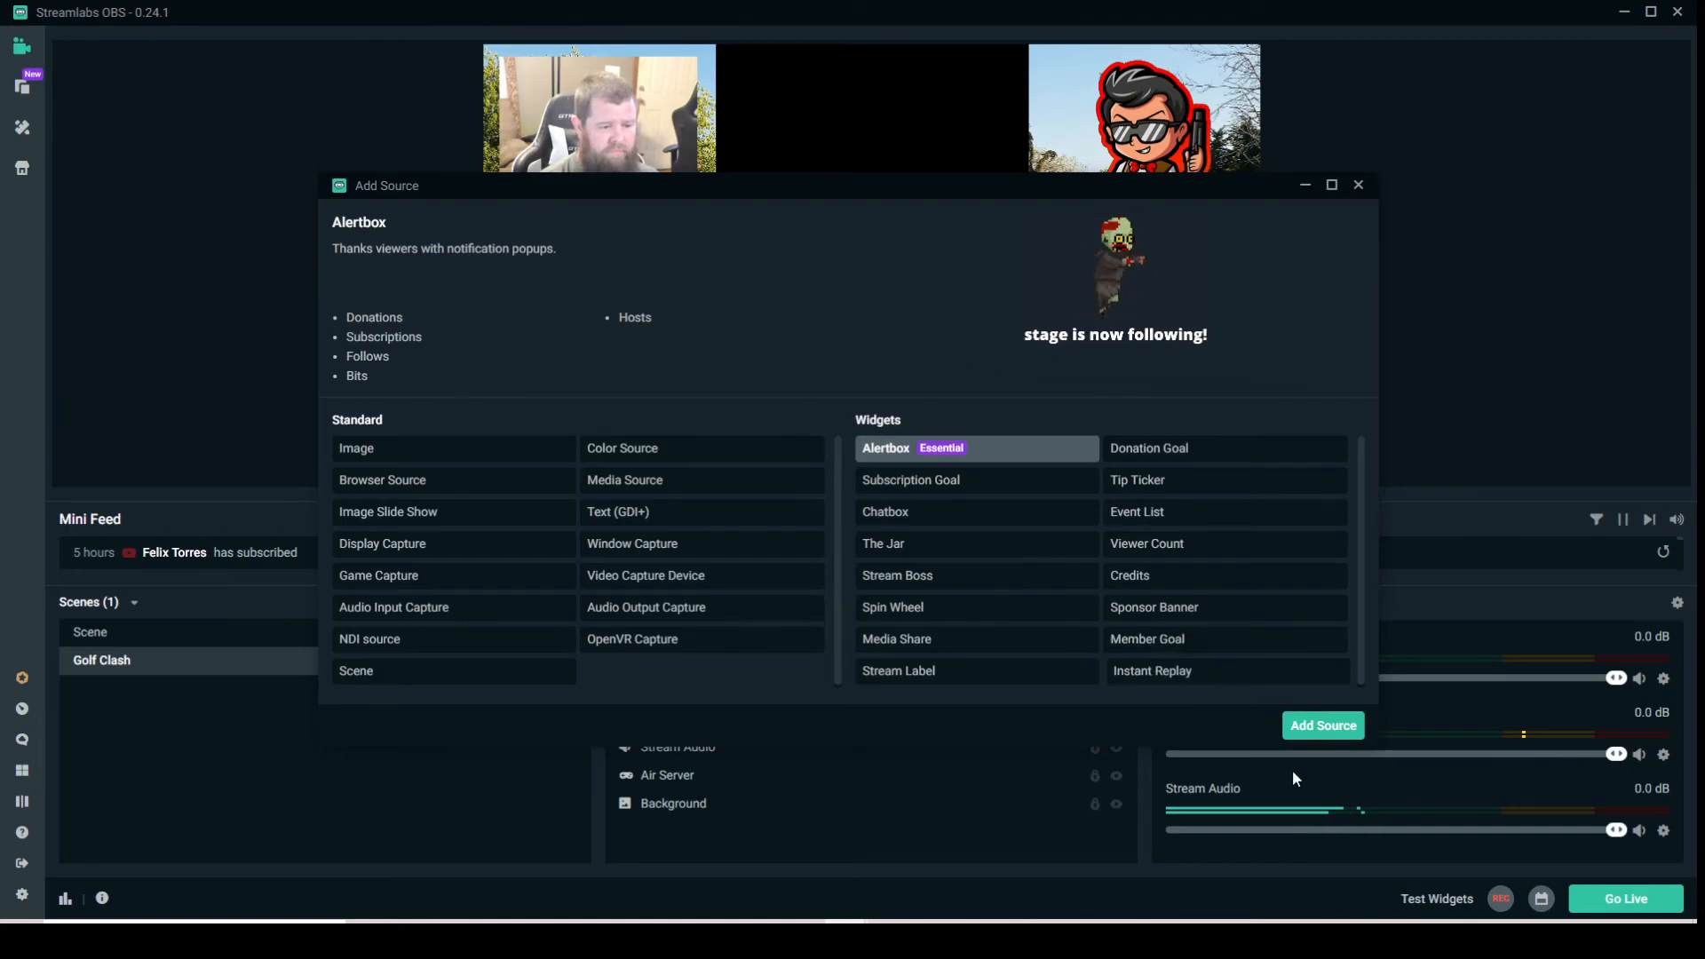
left_click(1322, 727)
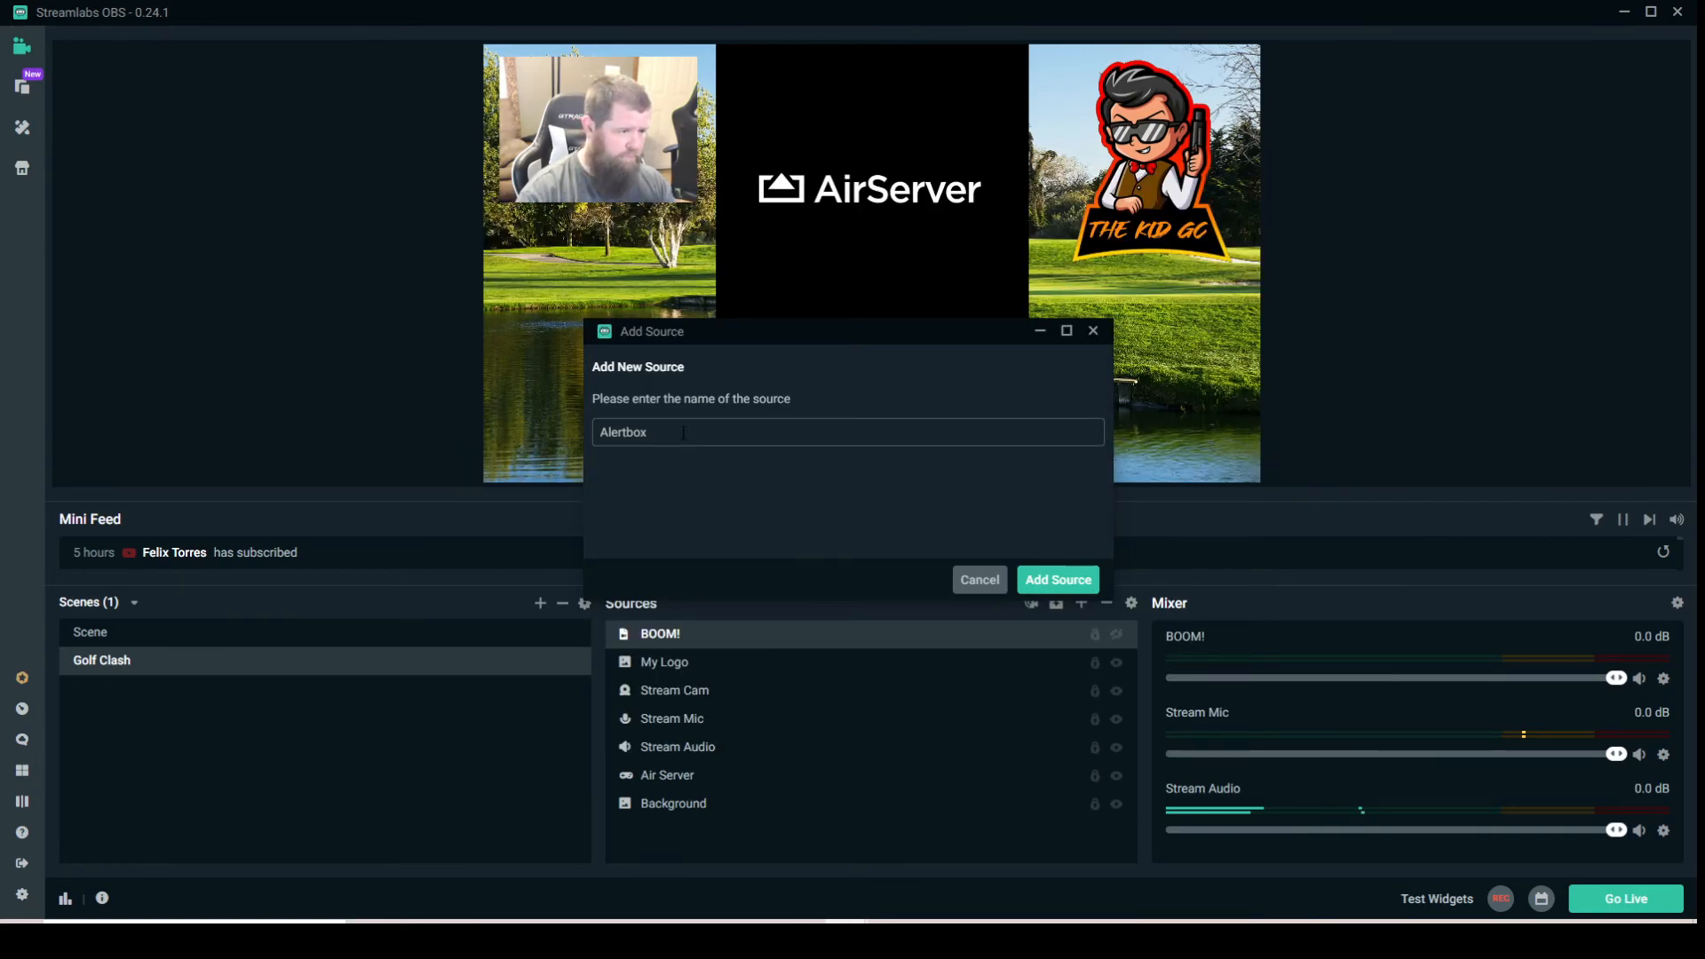
left_click(1051, 586)
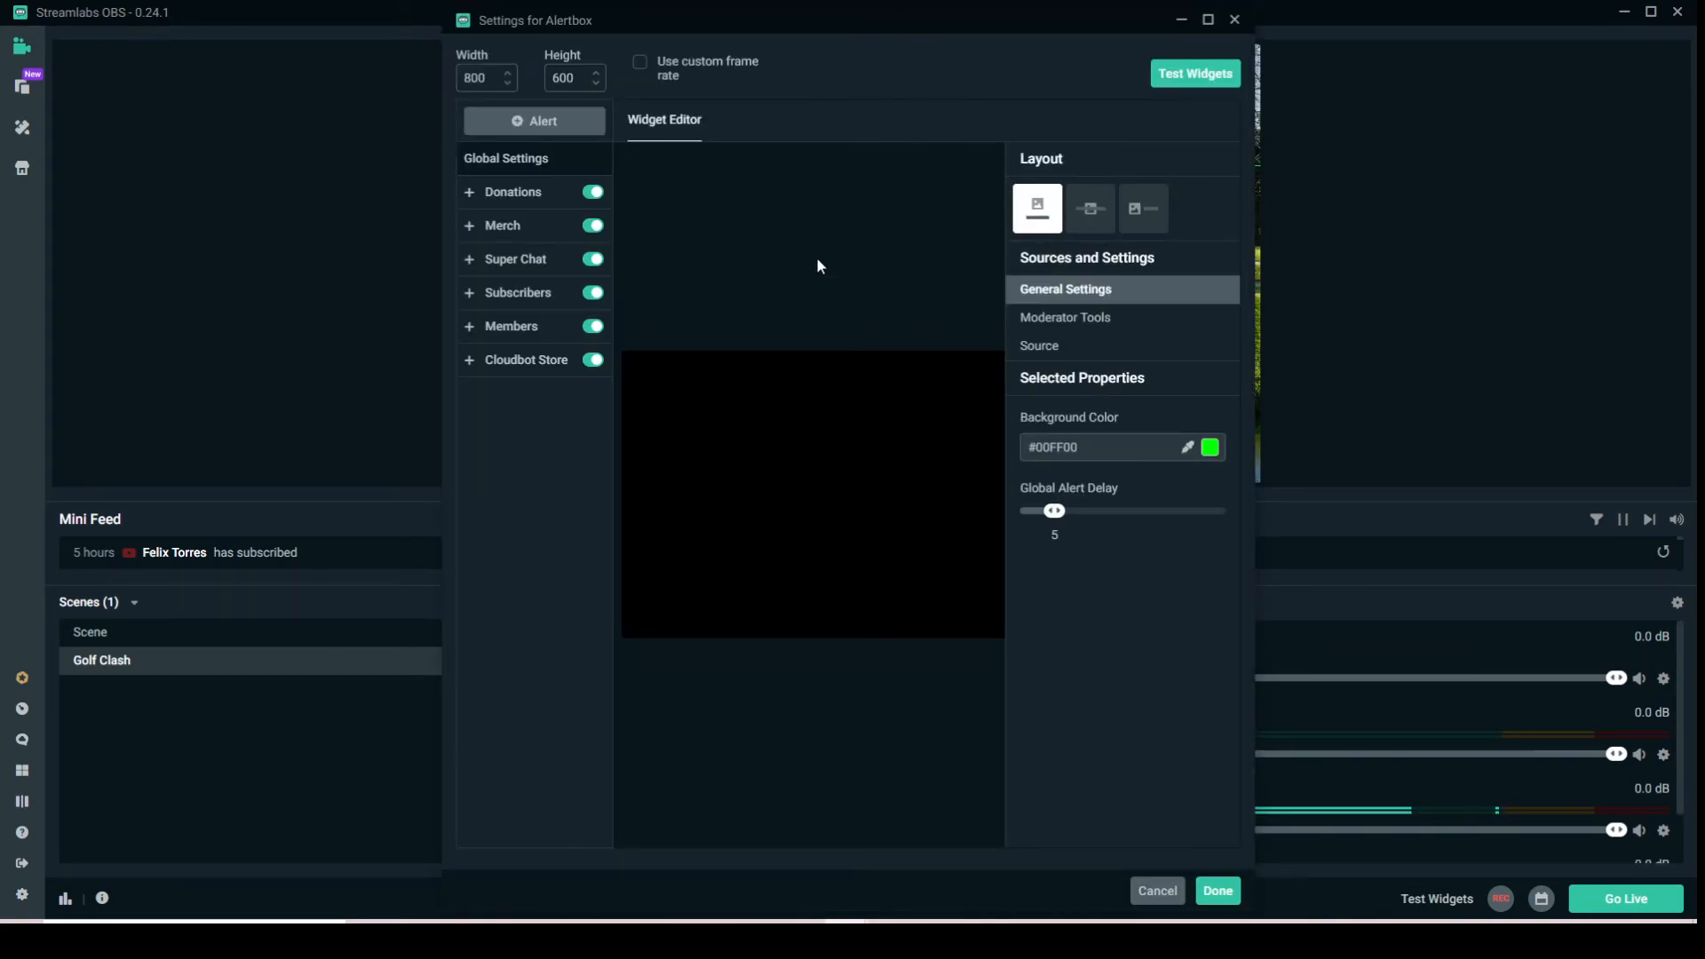
- Look at the Alertbox's Donations alert settings and move its settings window clear of the main window
left_click_drag(797, 18, 1220, 18)
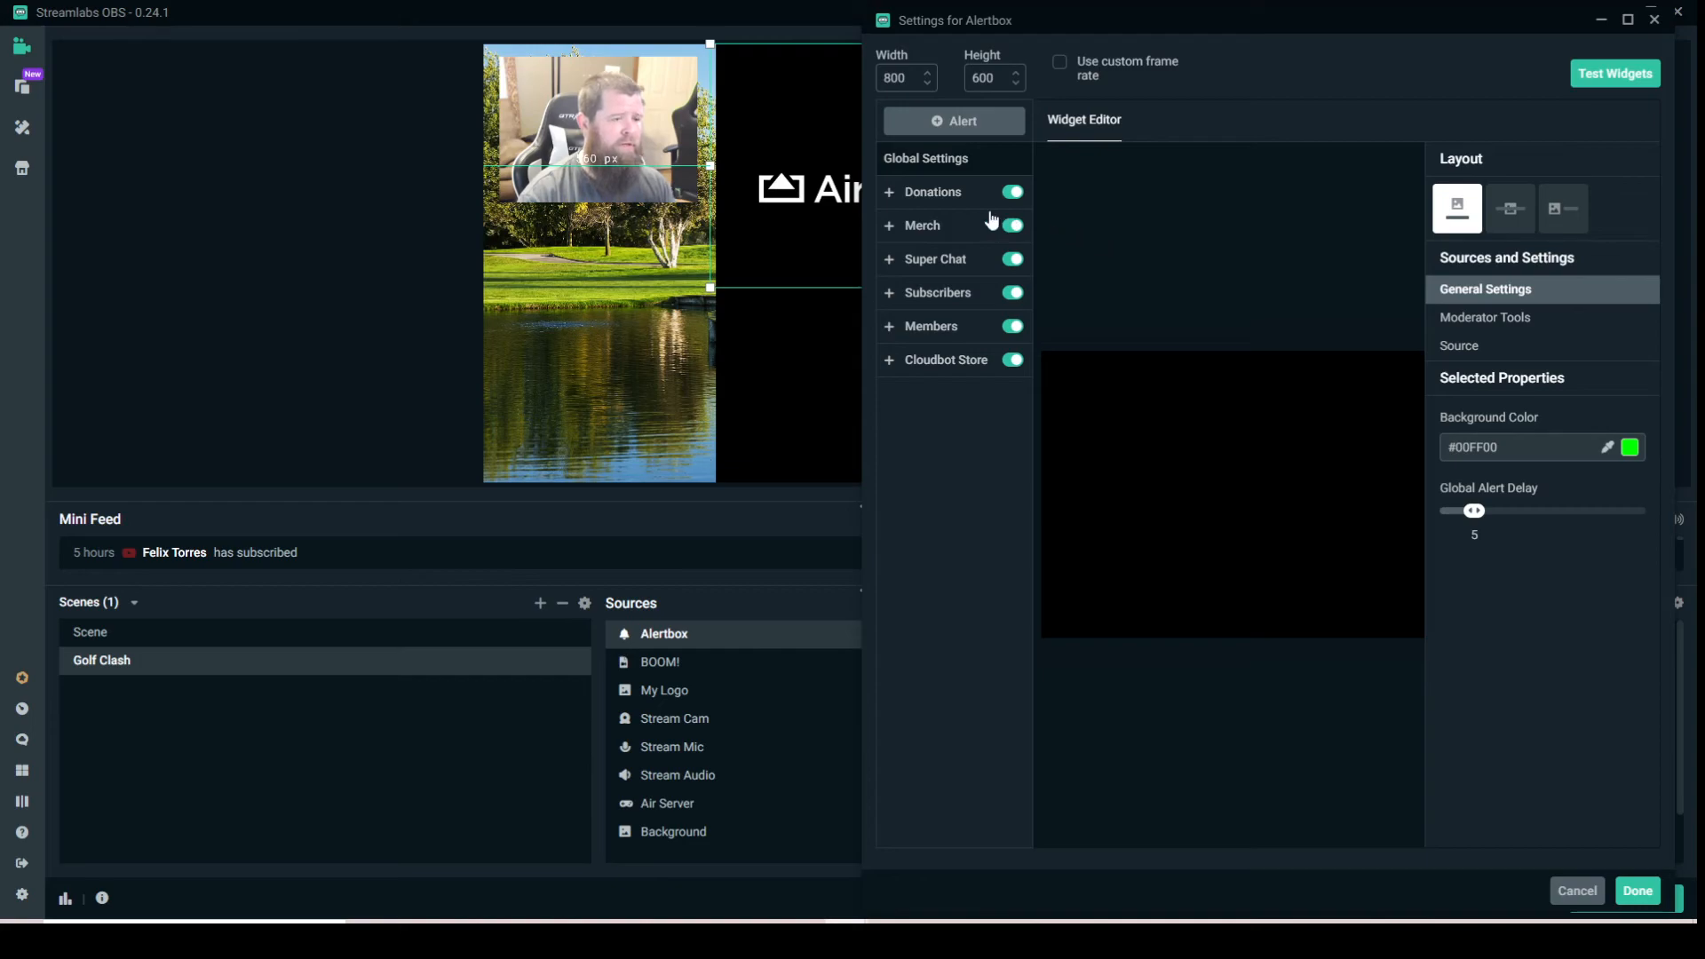
left_click(897, 195)
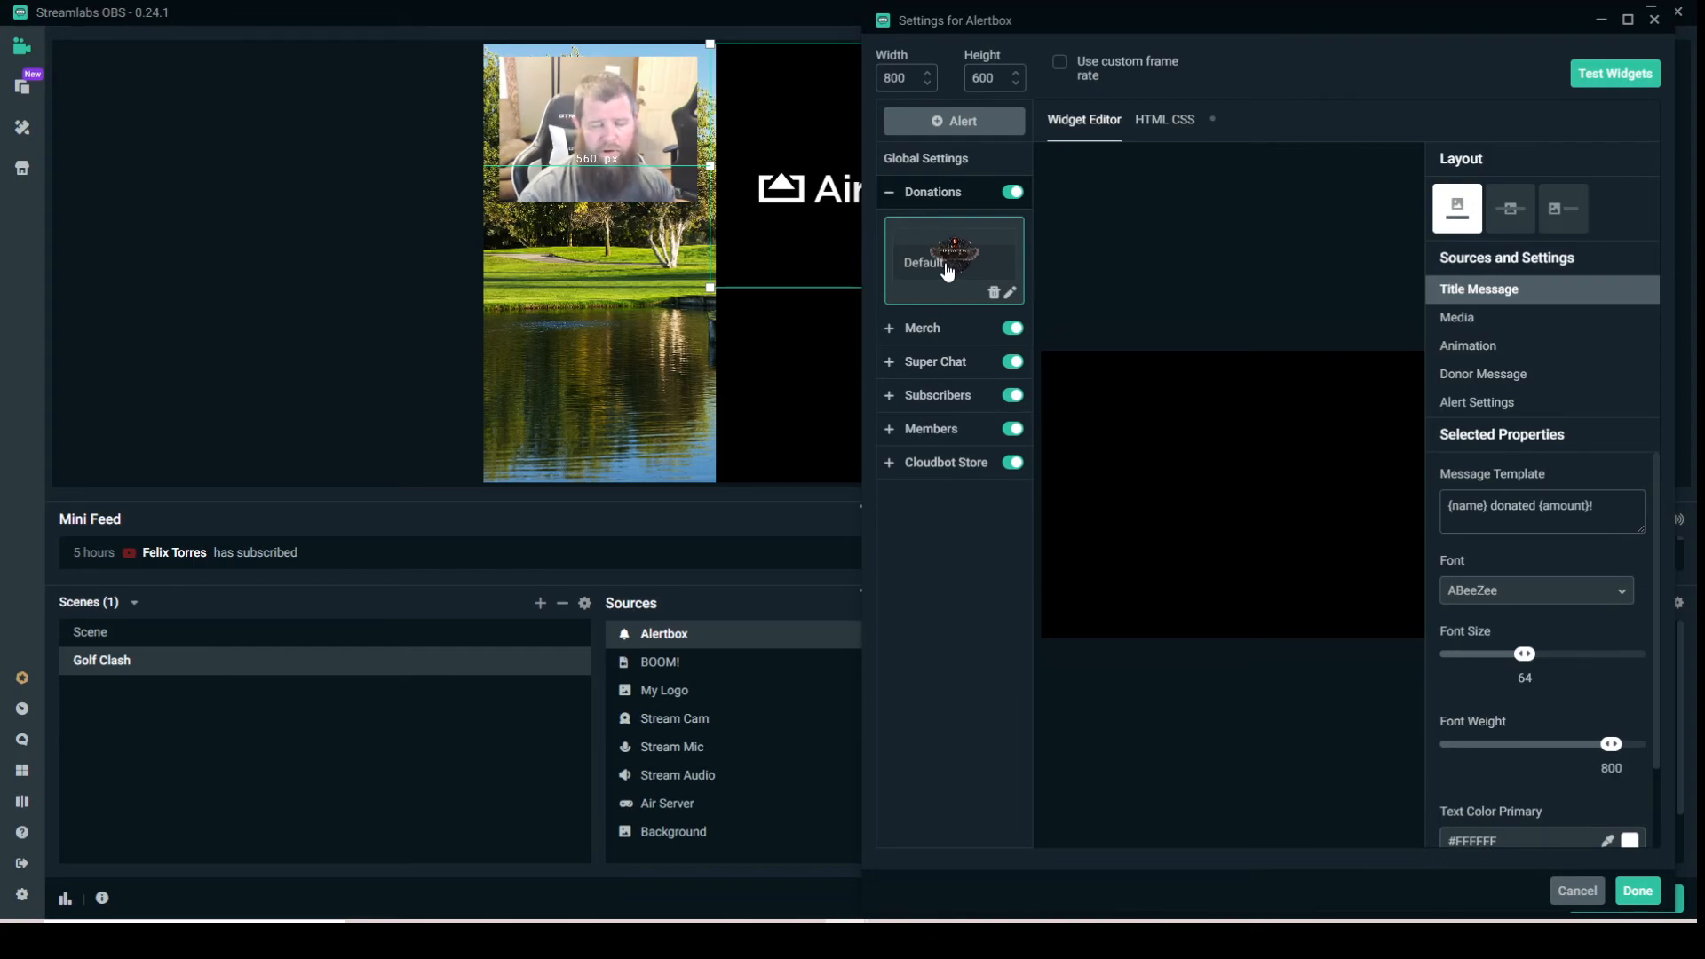
left_click(890, 194)
left_click_drag(1170, 14, 1700, 27)
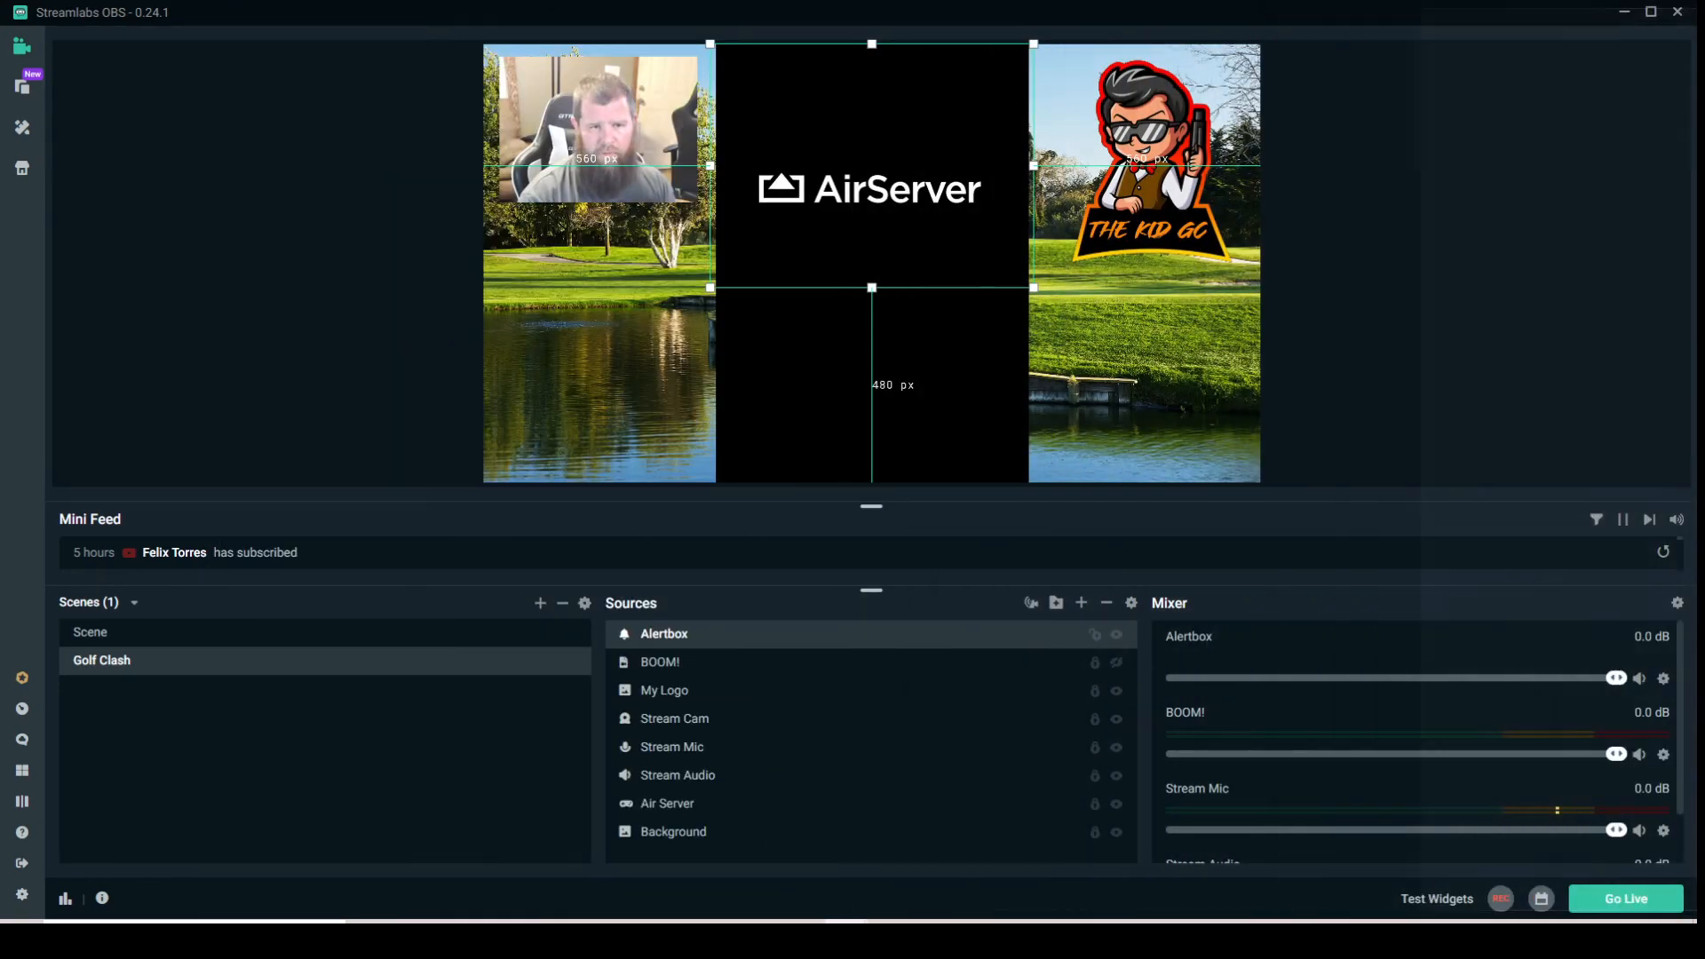
- Move the Alertbox down over the game capture, about 219 px below the canvas's upper edge
left_click(1419, 897)
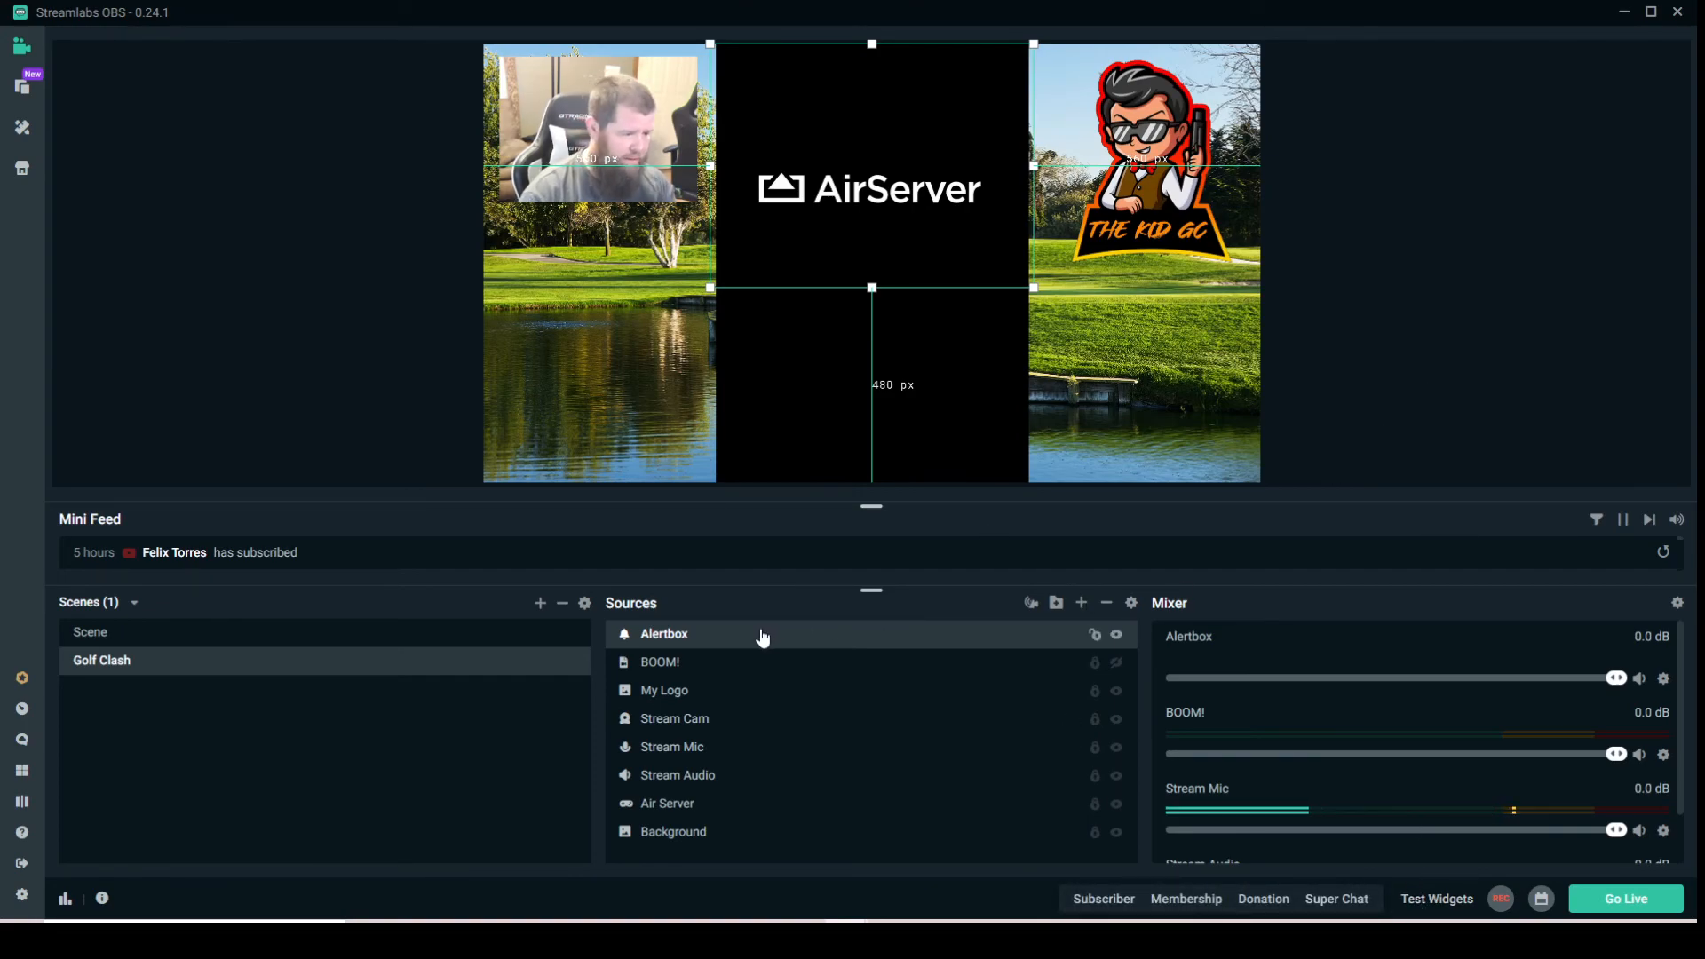
left_click_drag(876, 228, 881, 324)
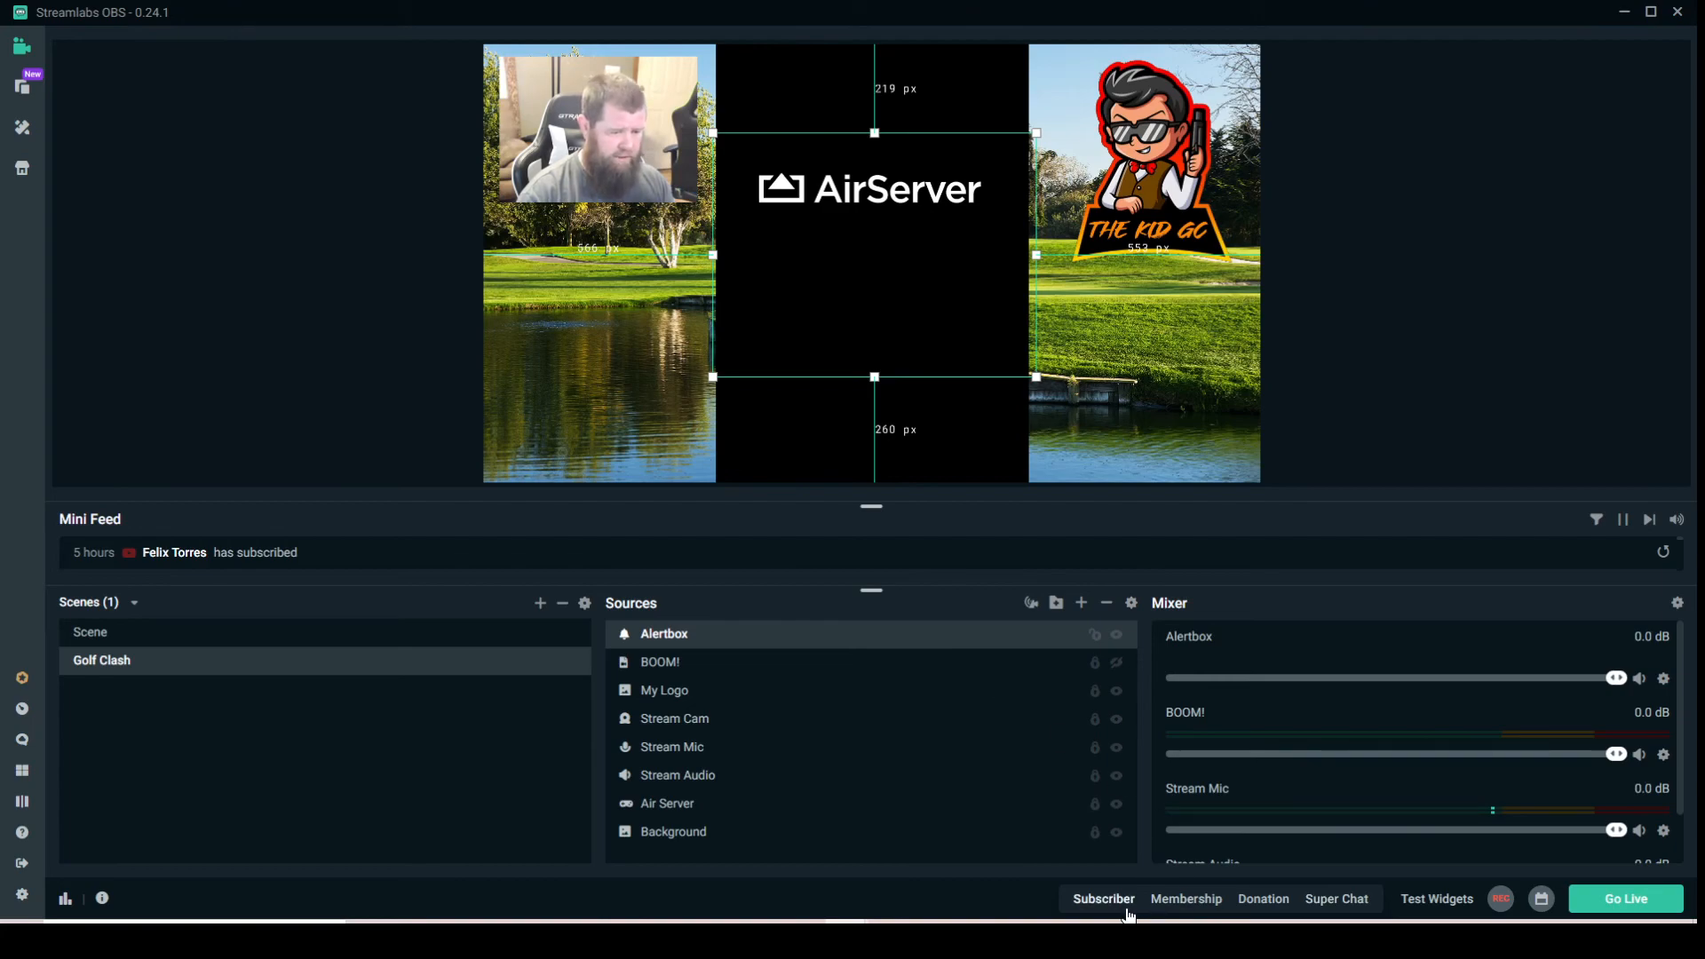
- Trigger the Subscriber, Membership, Donation and Super Chat test alerts in turn to preview the Alertbox
left_click(1432, 903)
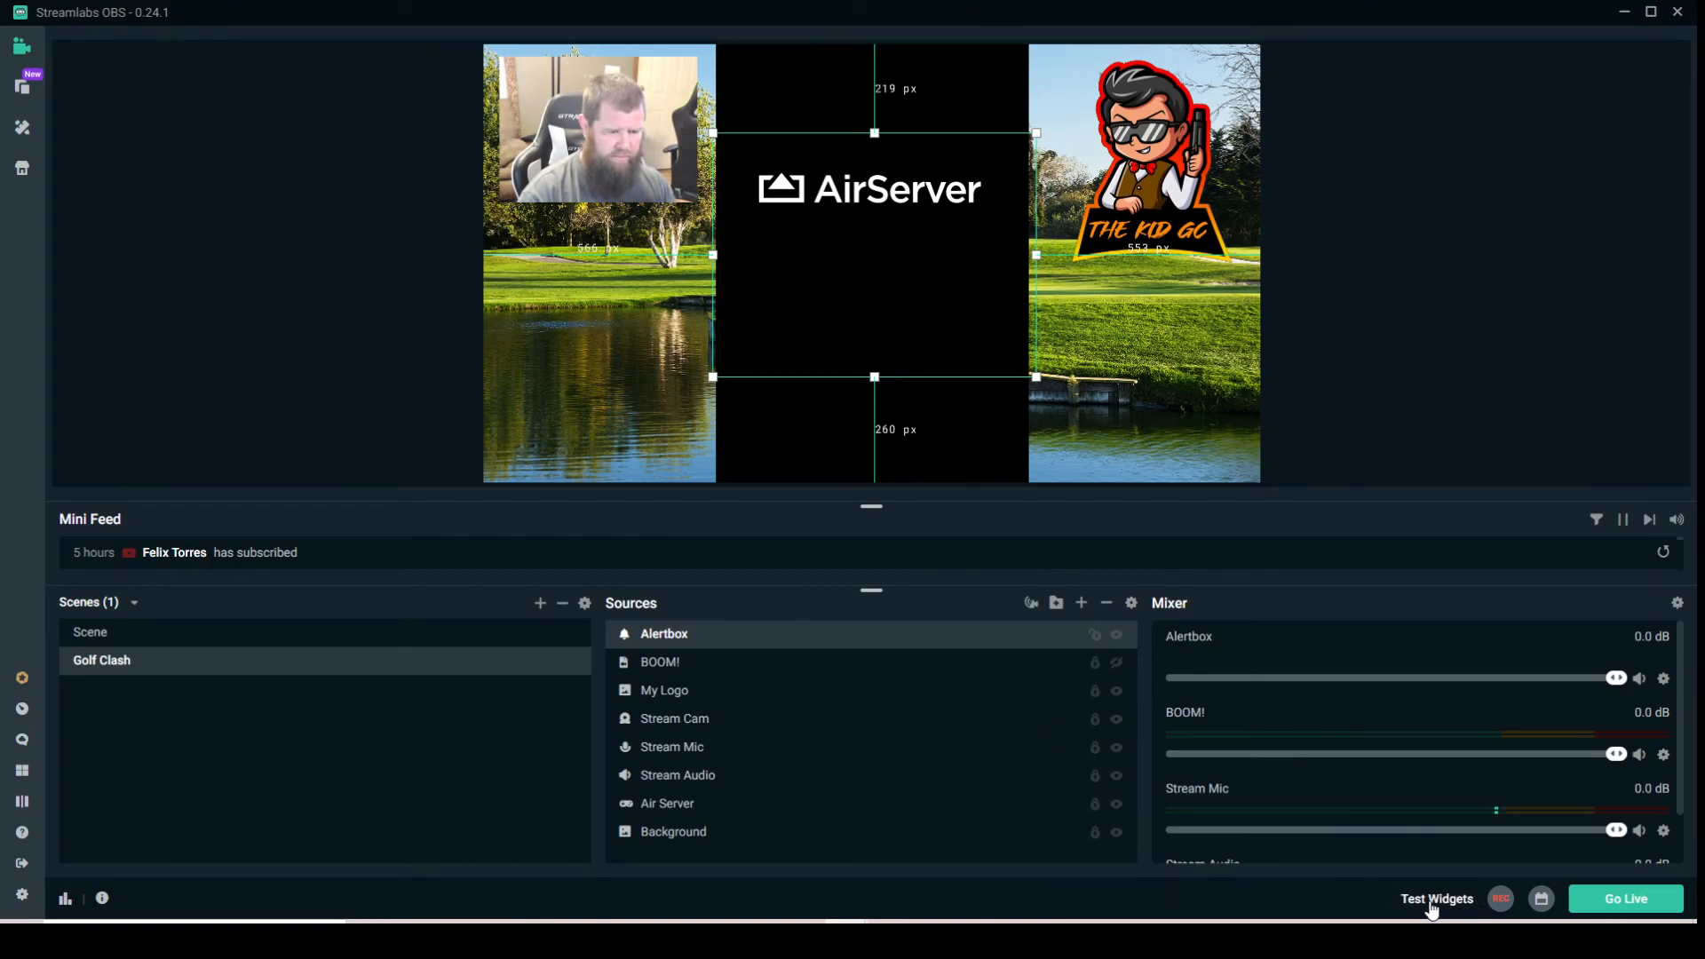
left_click(1432, 904)
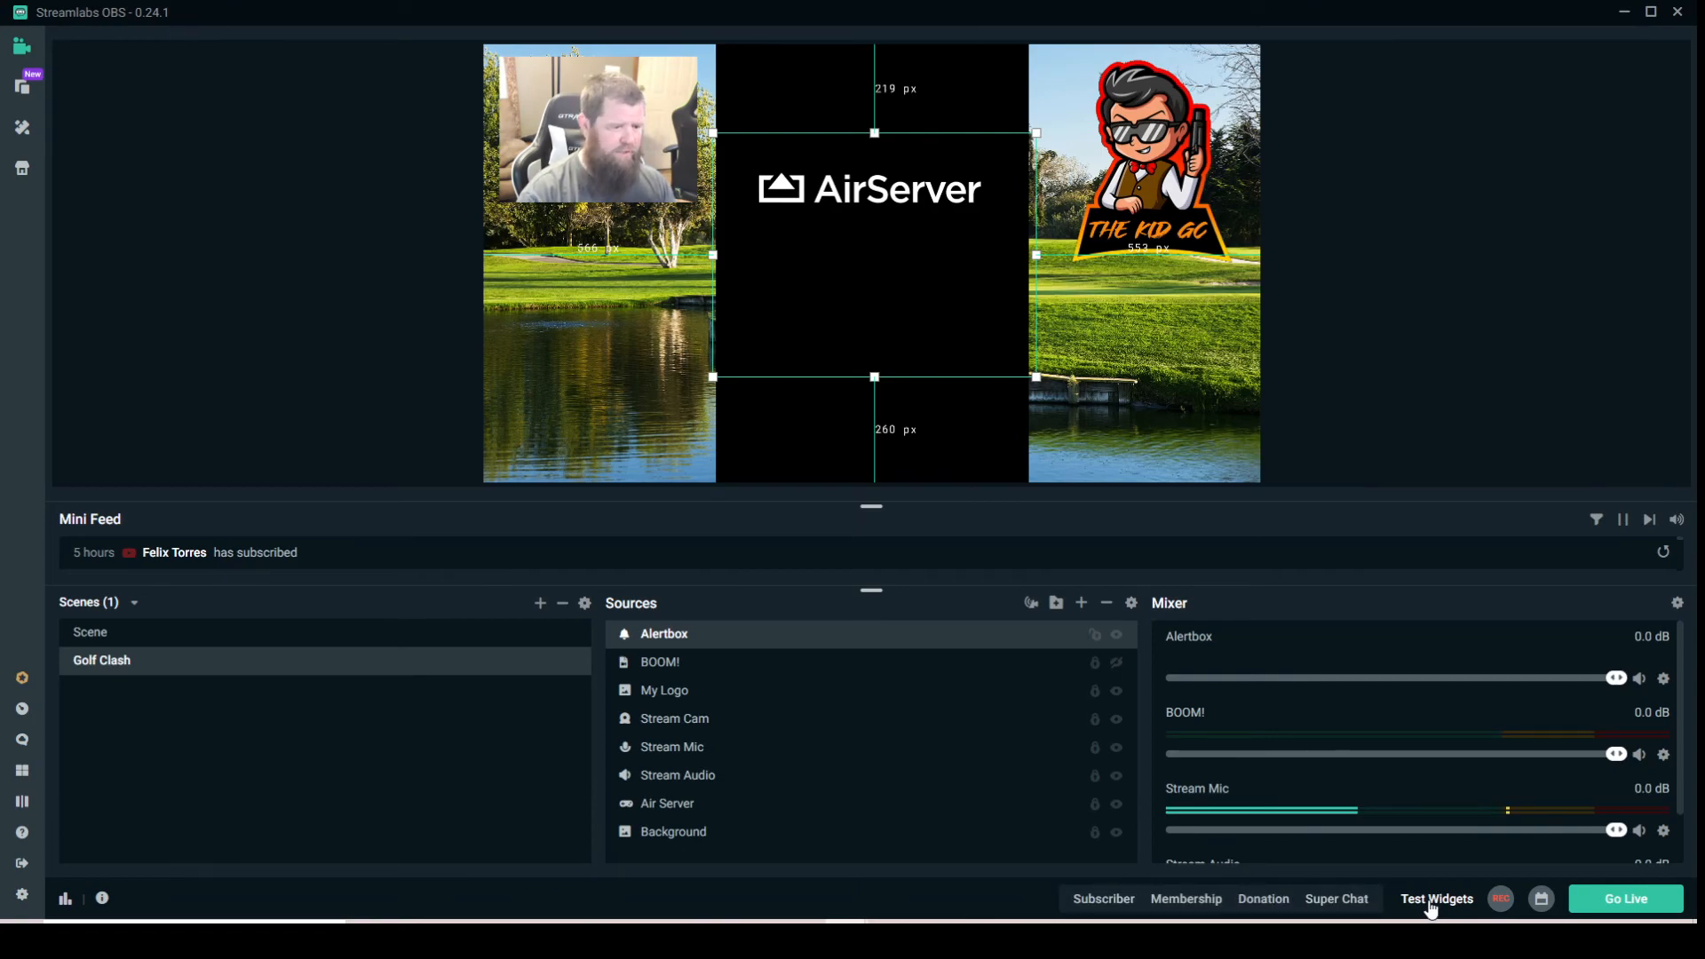
left_click(1093, 902)
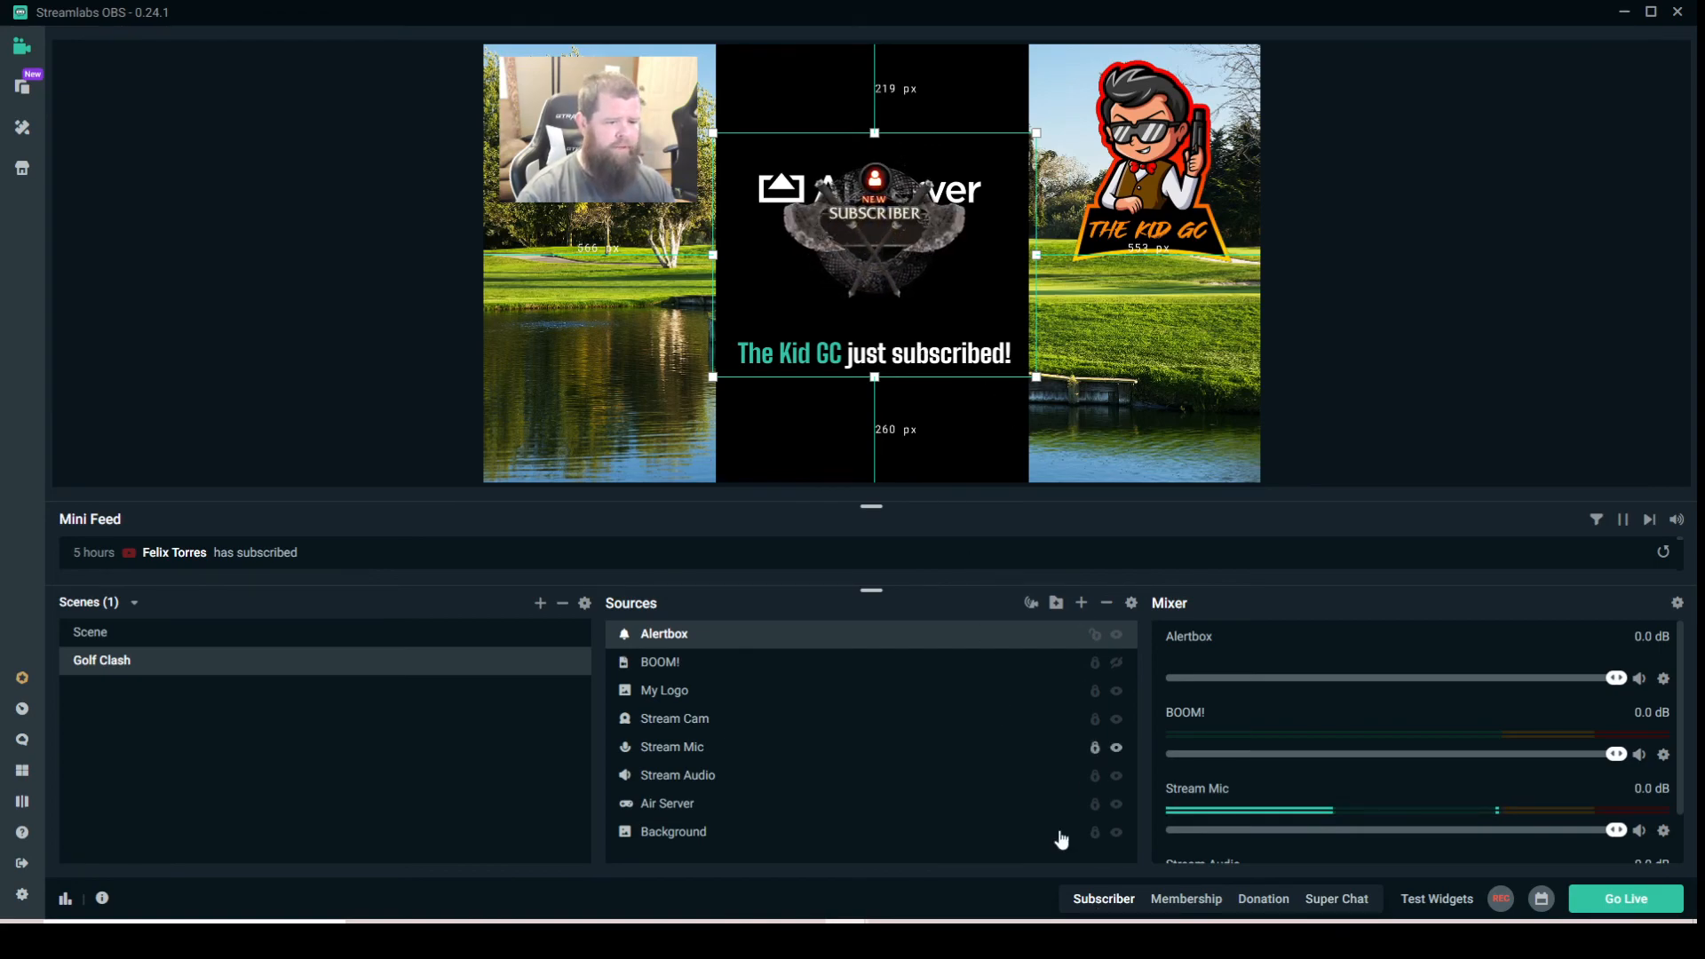
left_click(1195, 906)
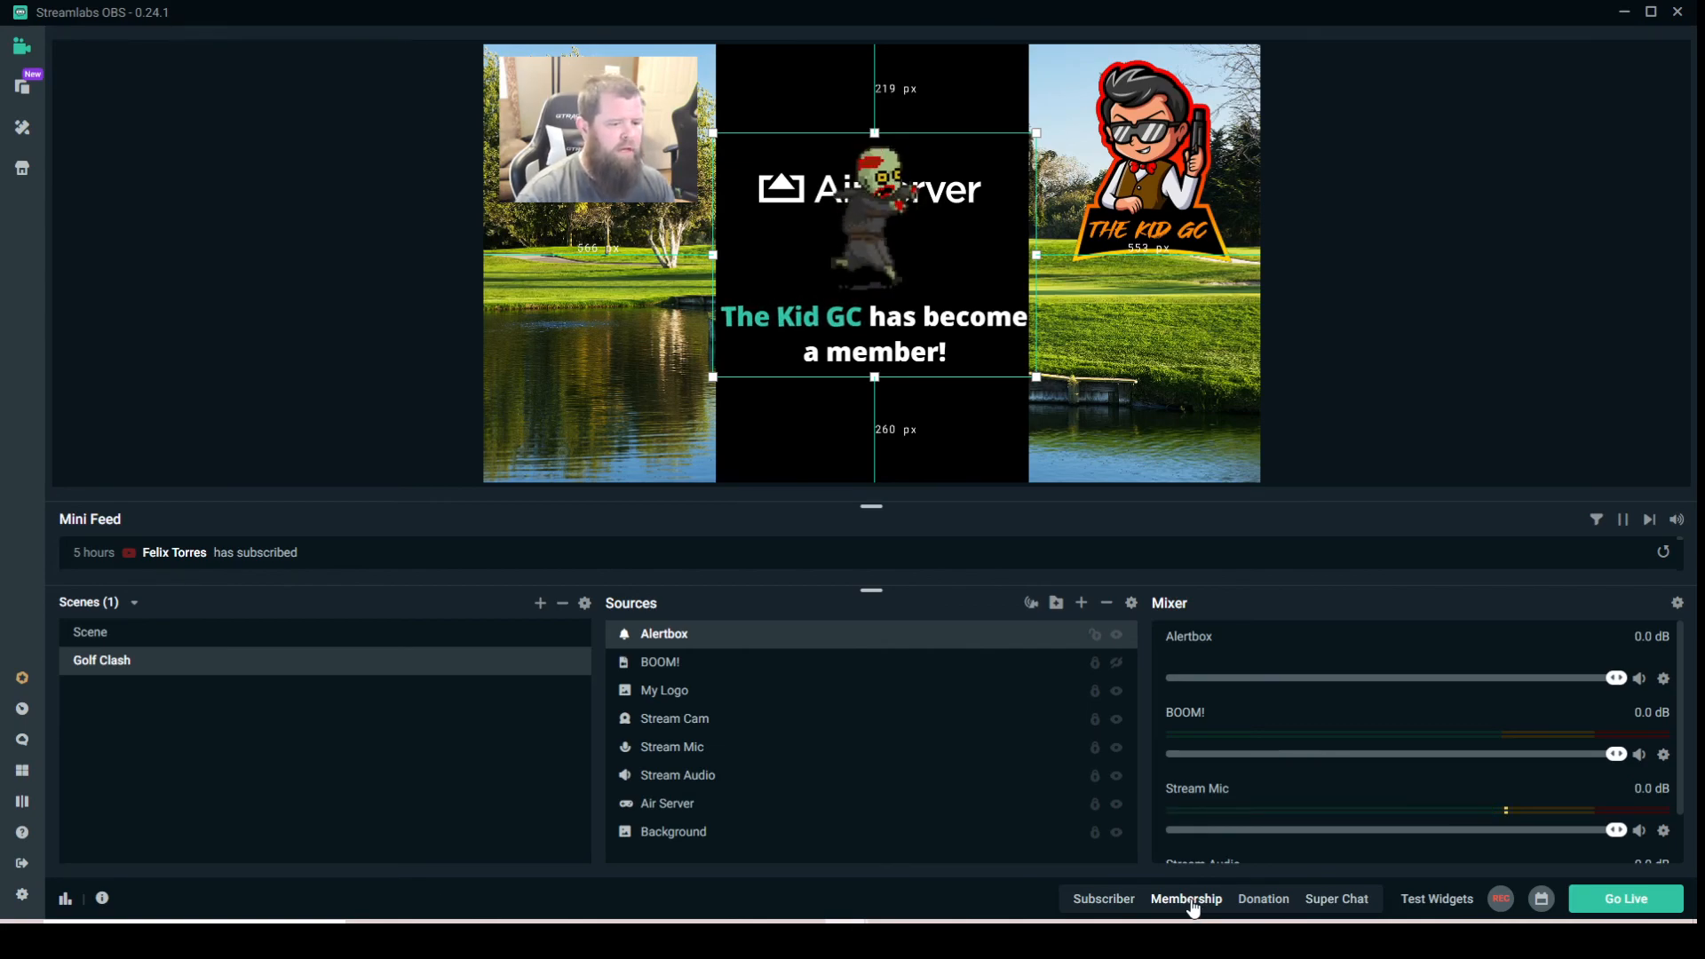
left_click(1262, 901)
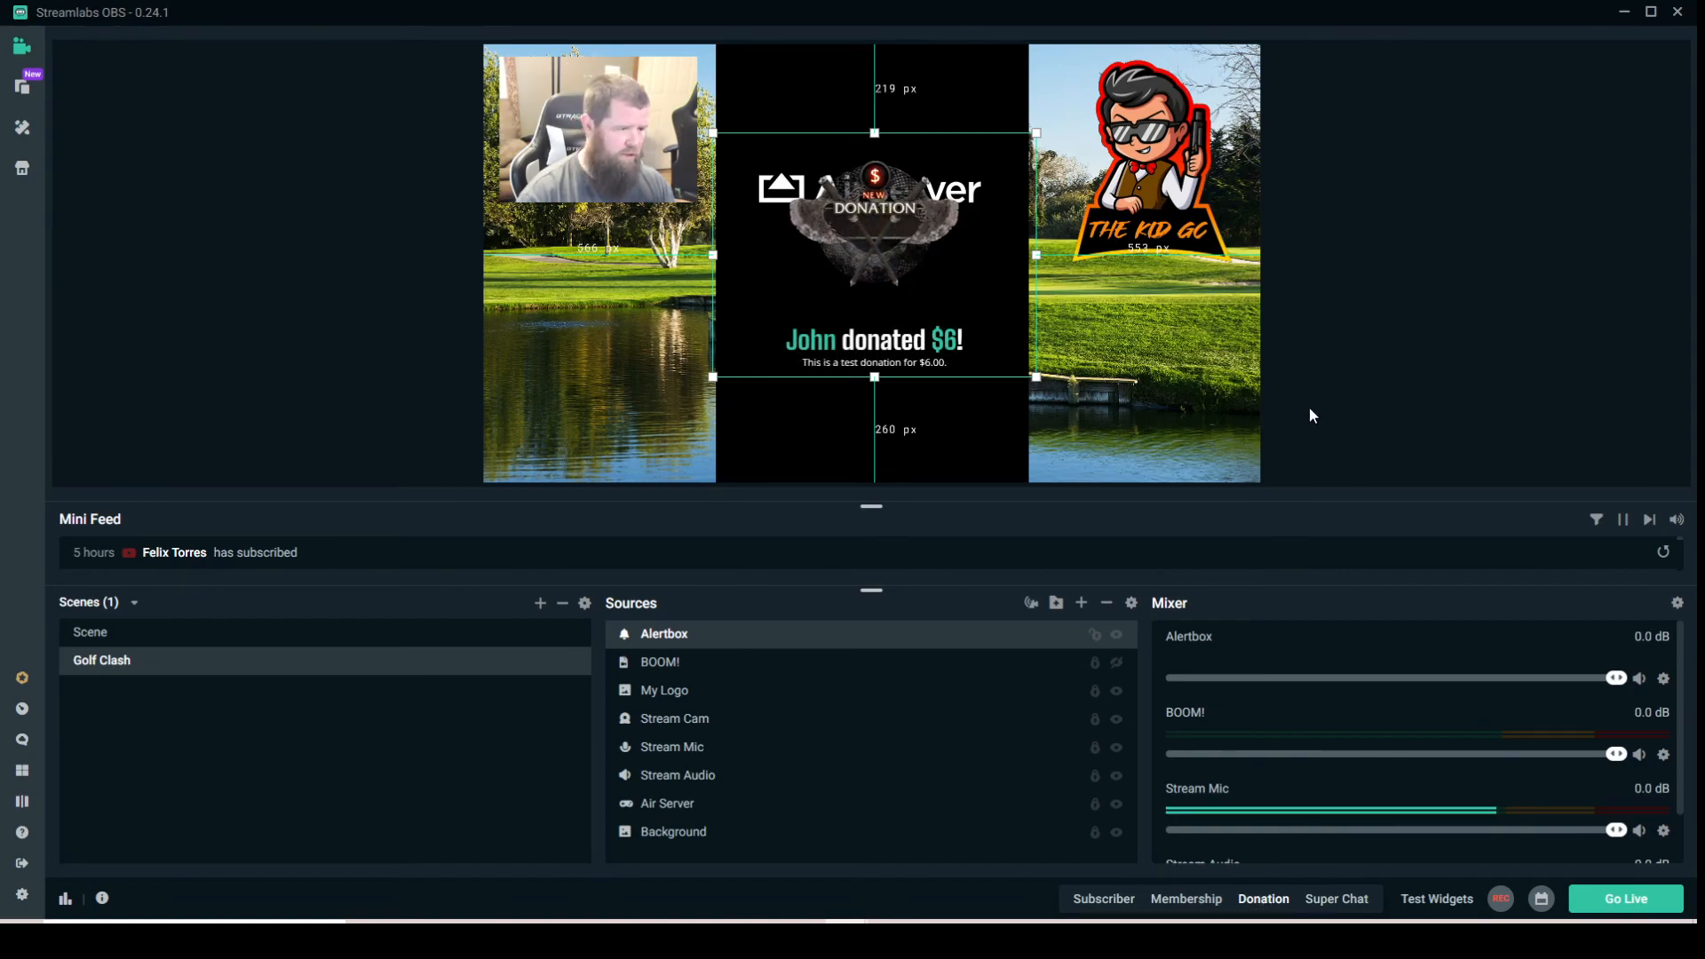
left_click(1334, 899)
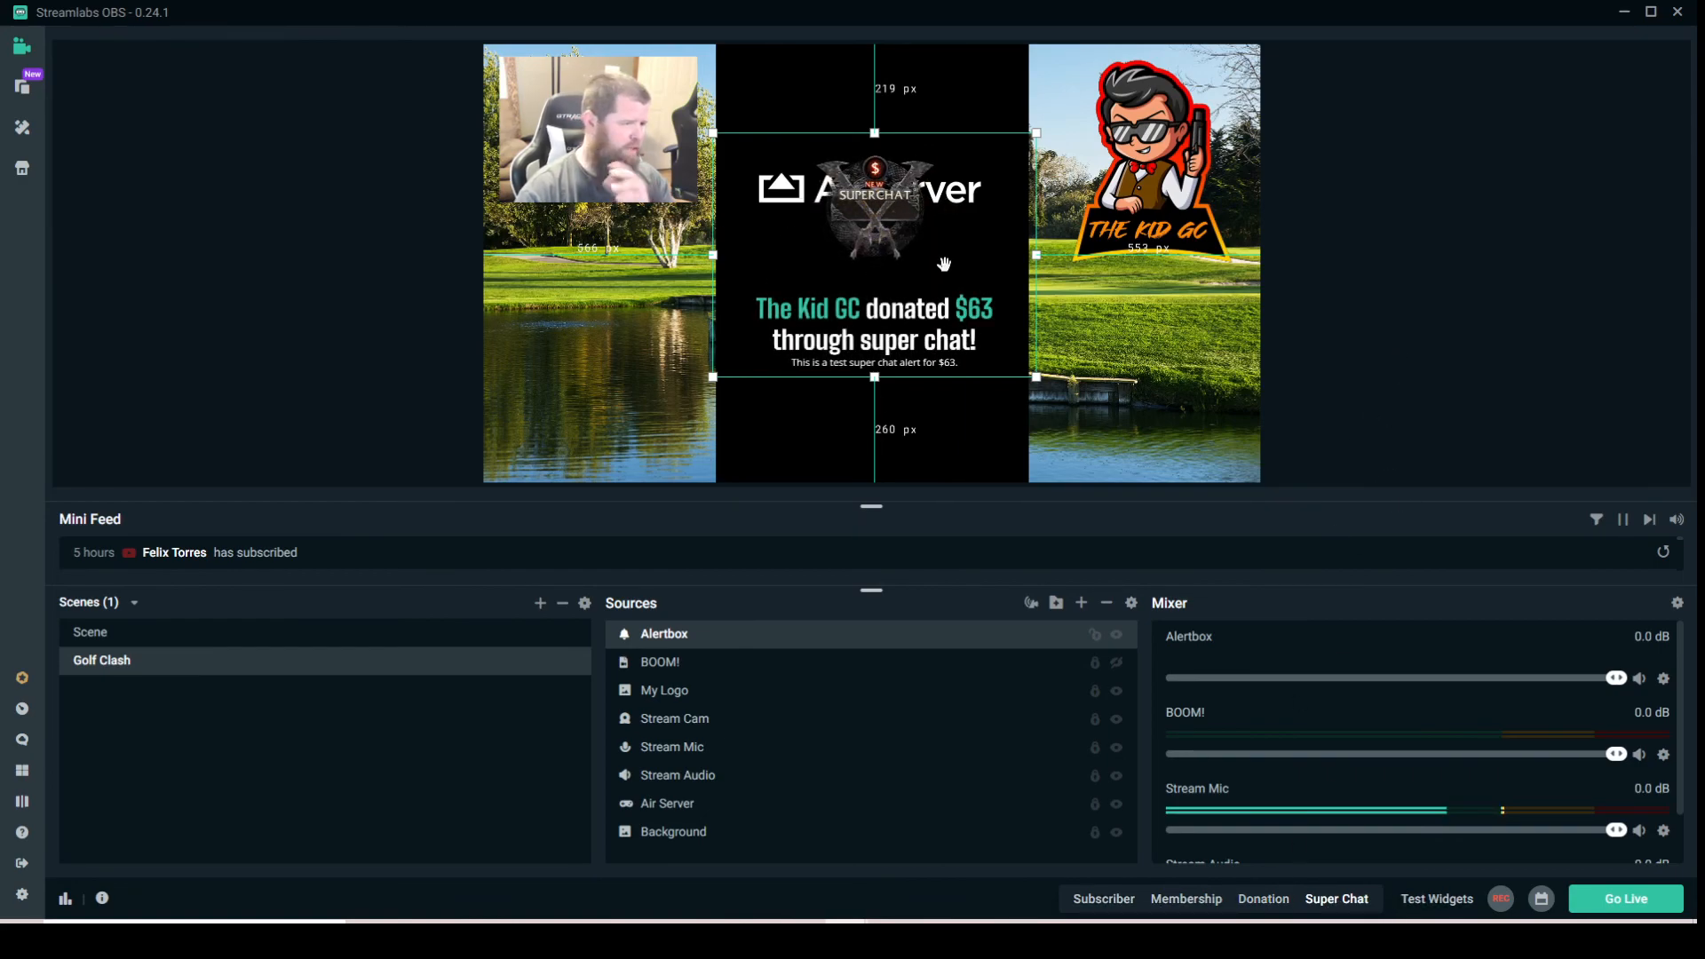
- Enlarge the Alertbox slightly from its lower corner, ending about 256 px above the canvas's lower edge, and lock the source
mouse_move(1037, 378)
left_mouse_down()
mouse_move(1115, 426)
mouse_move(1037, 378)
left_mouse_up()
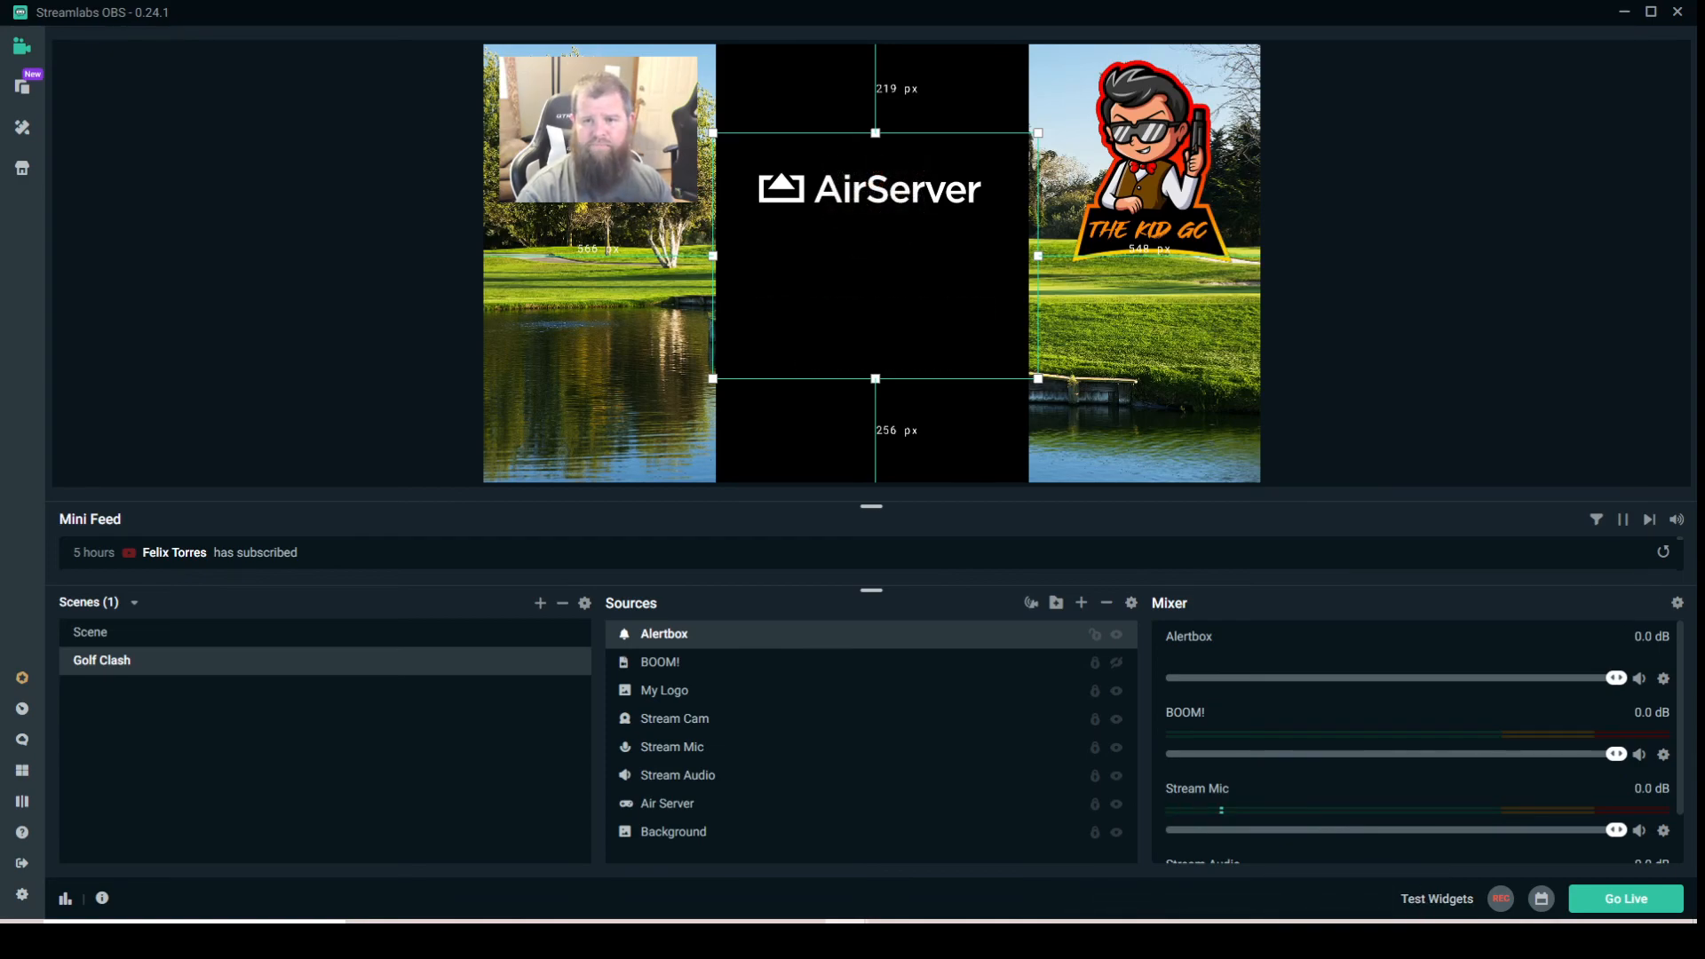
left_click(1451, 132)
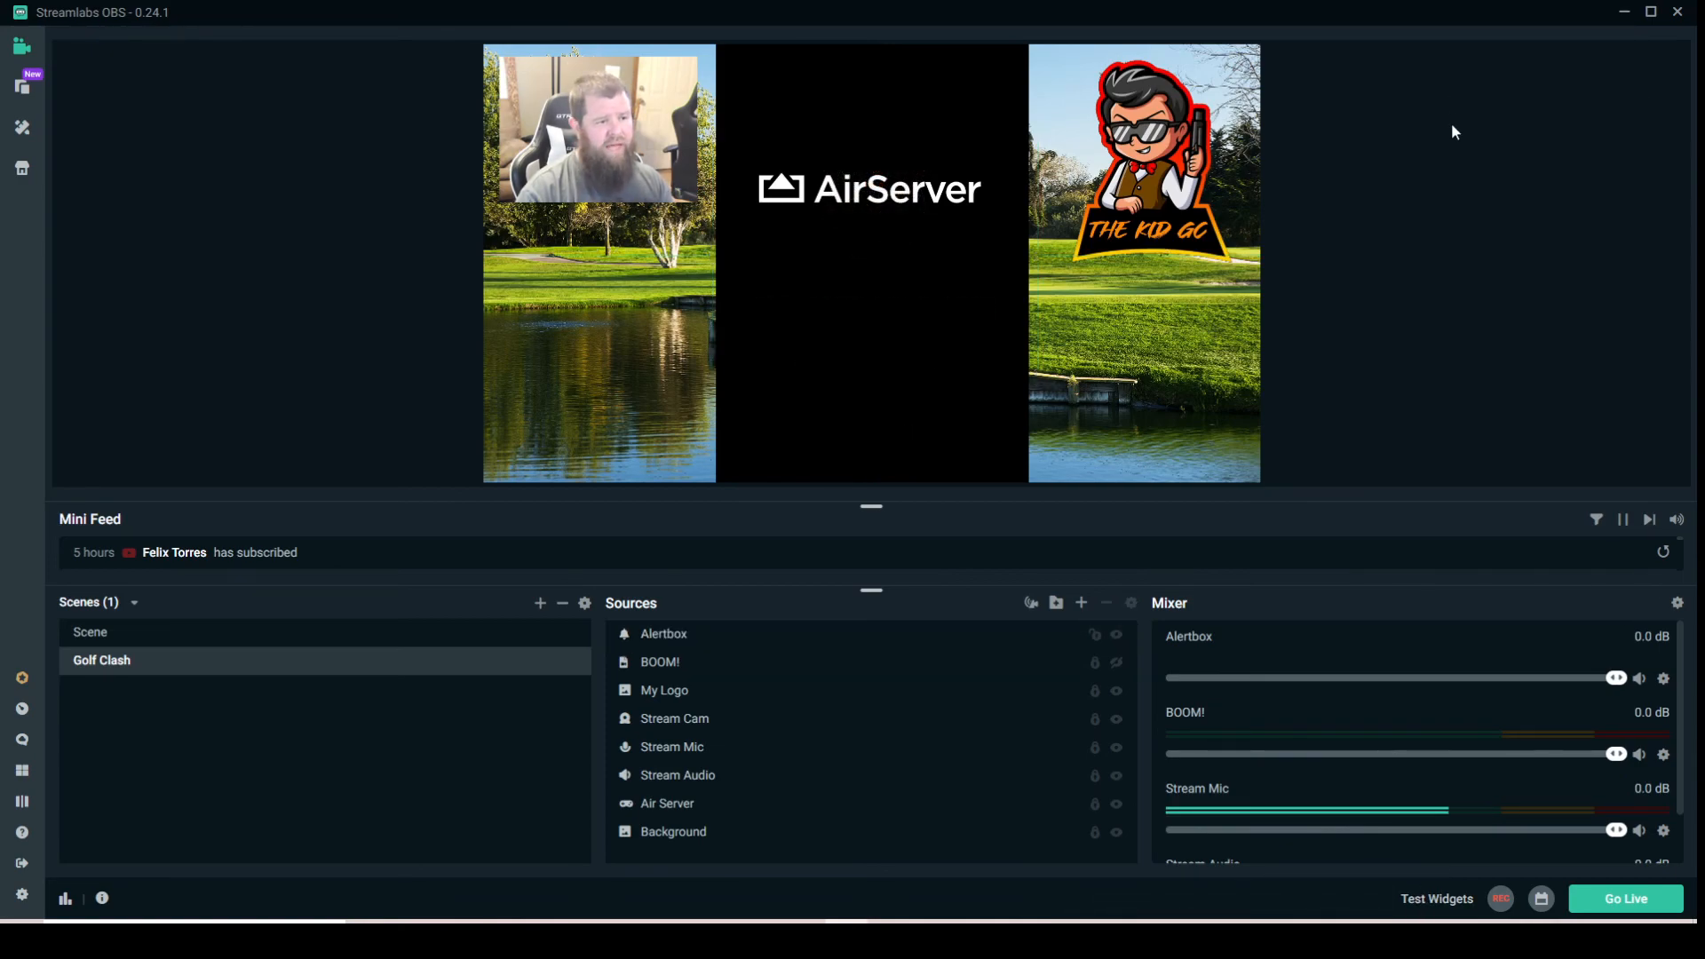
left_click(1091, 634)
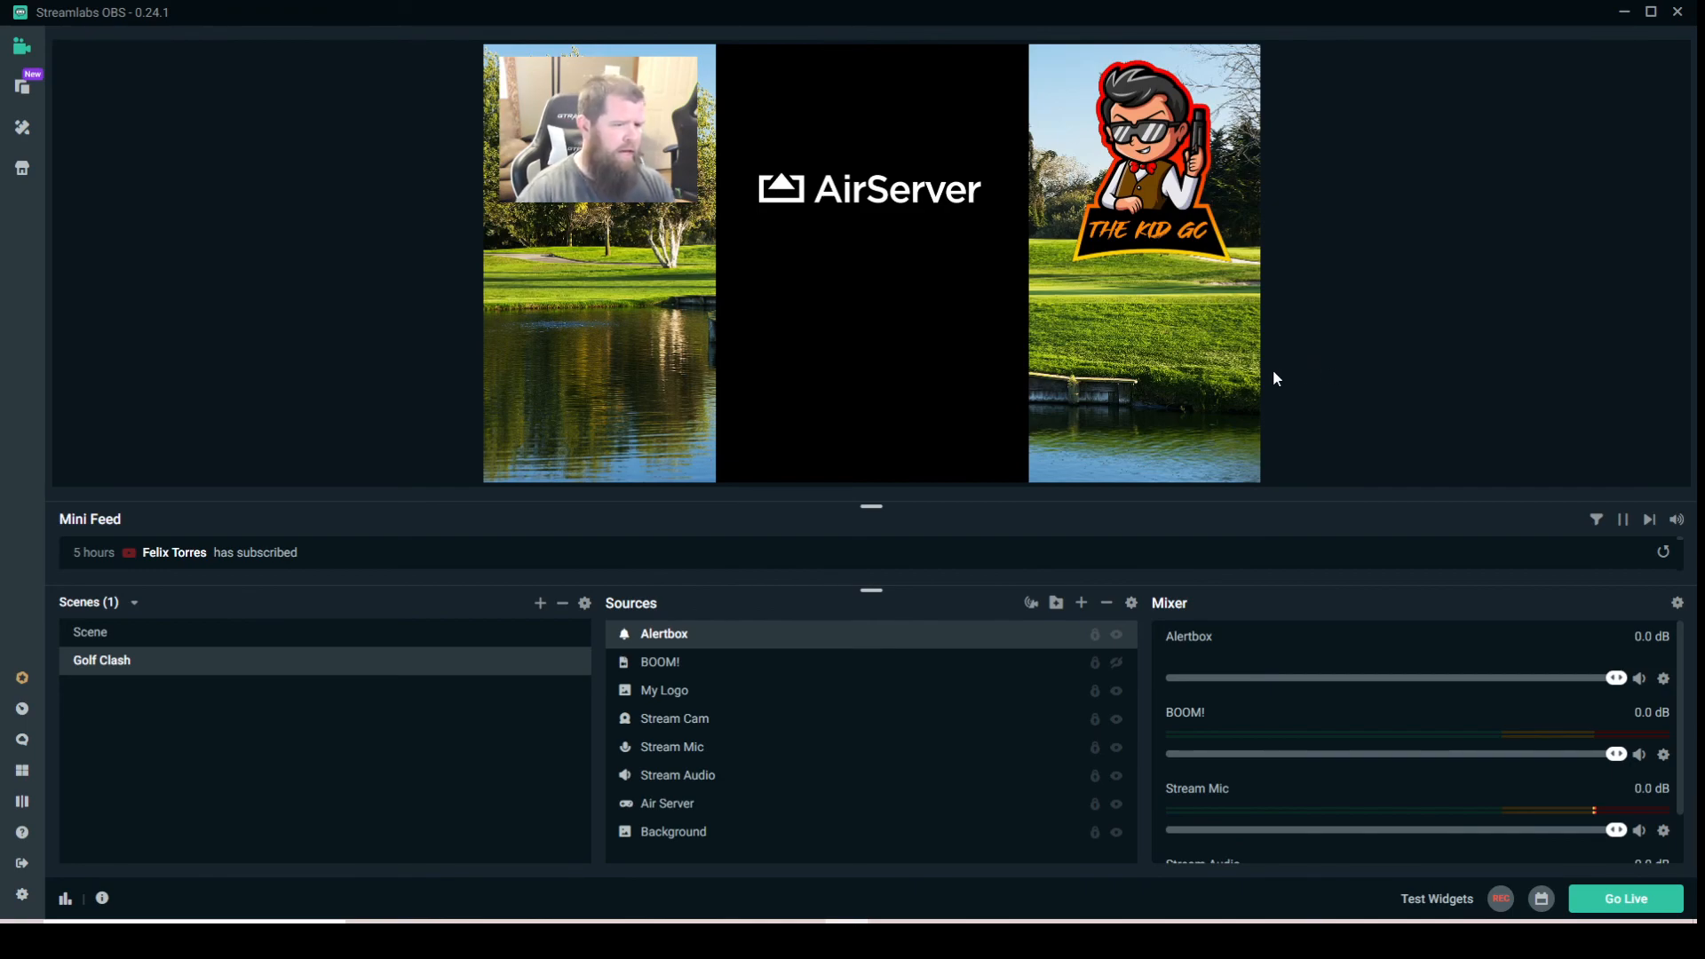
- Switch to Firefox, look through the YouTube search results for "obs mic settings", and return to Streamlabs OBS
mouse_move(413, 921)
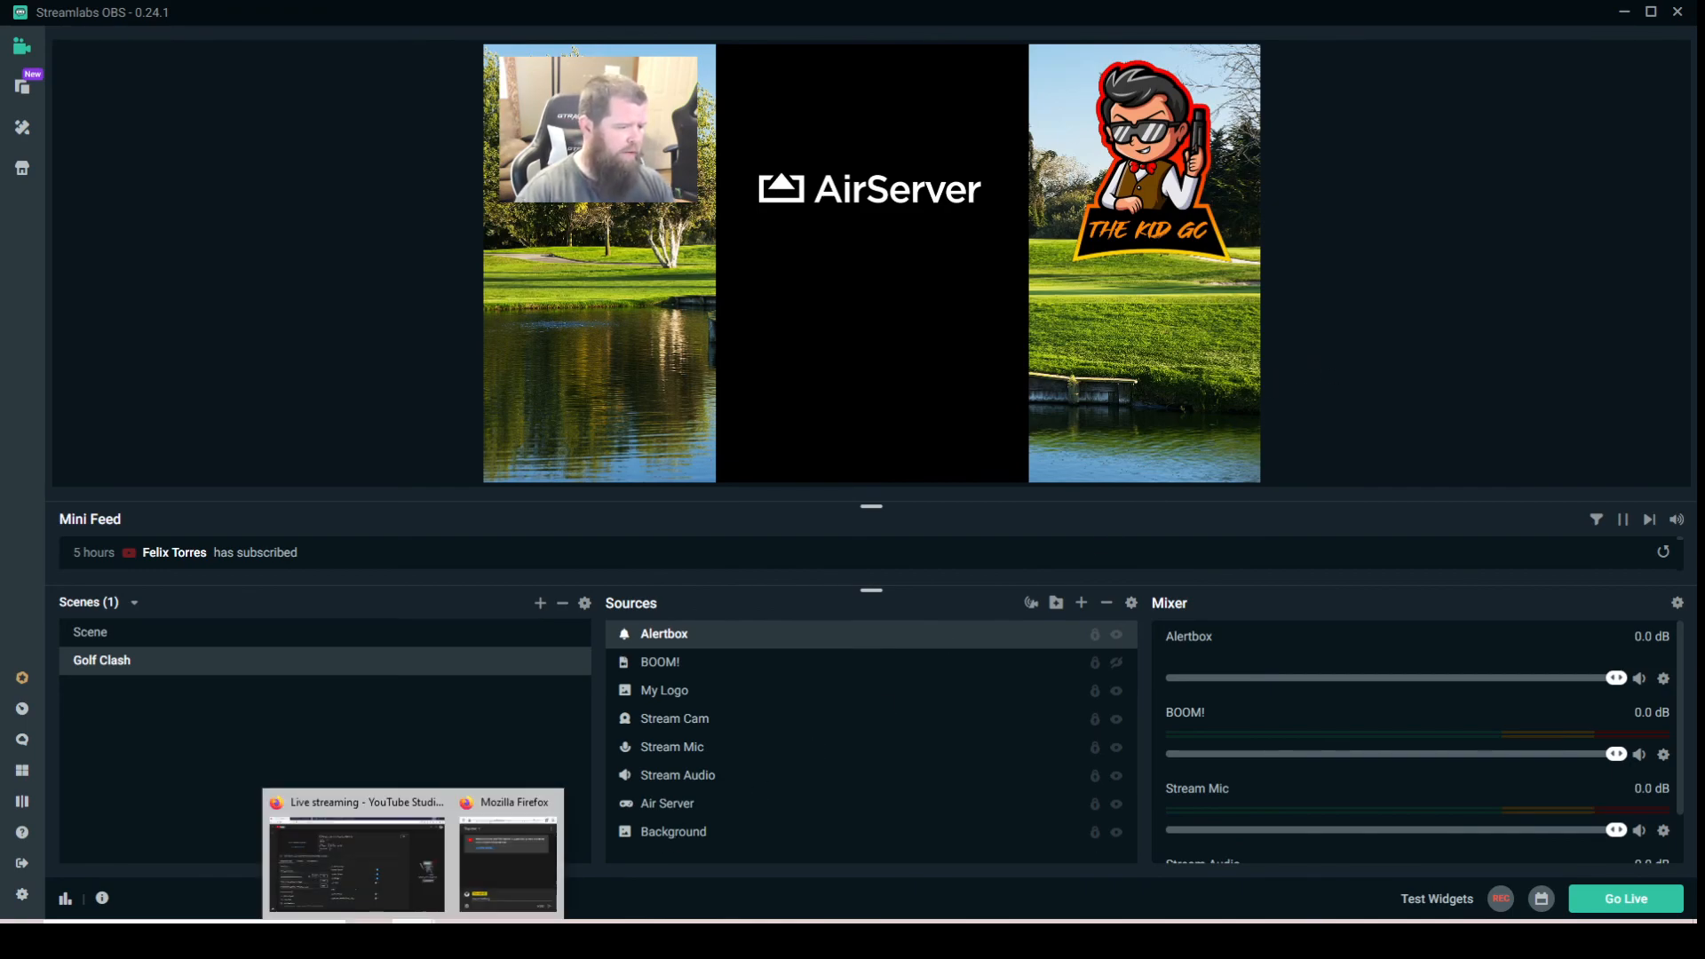
left_click(352, 802)
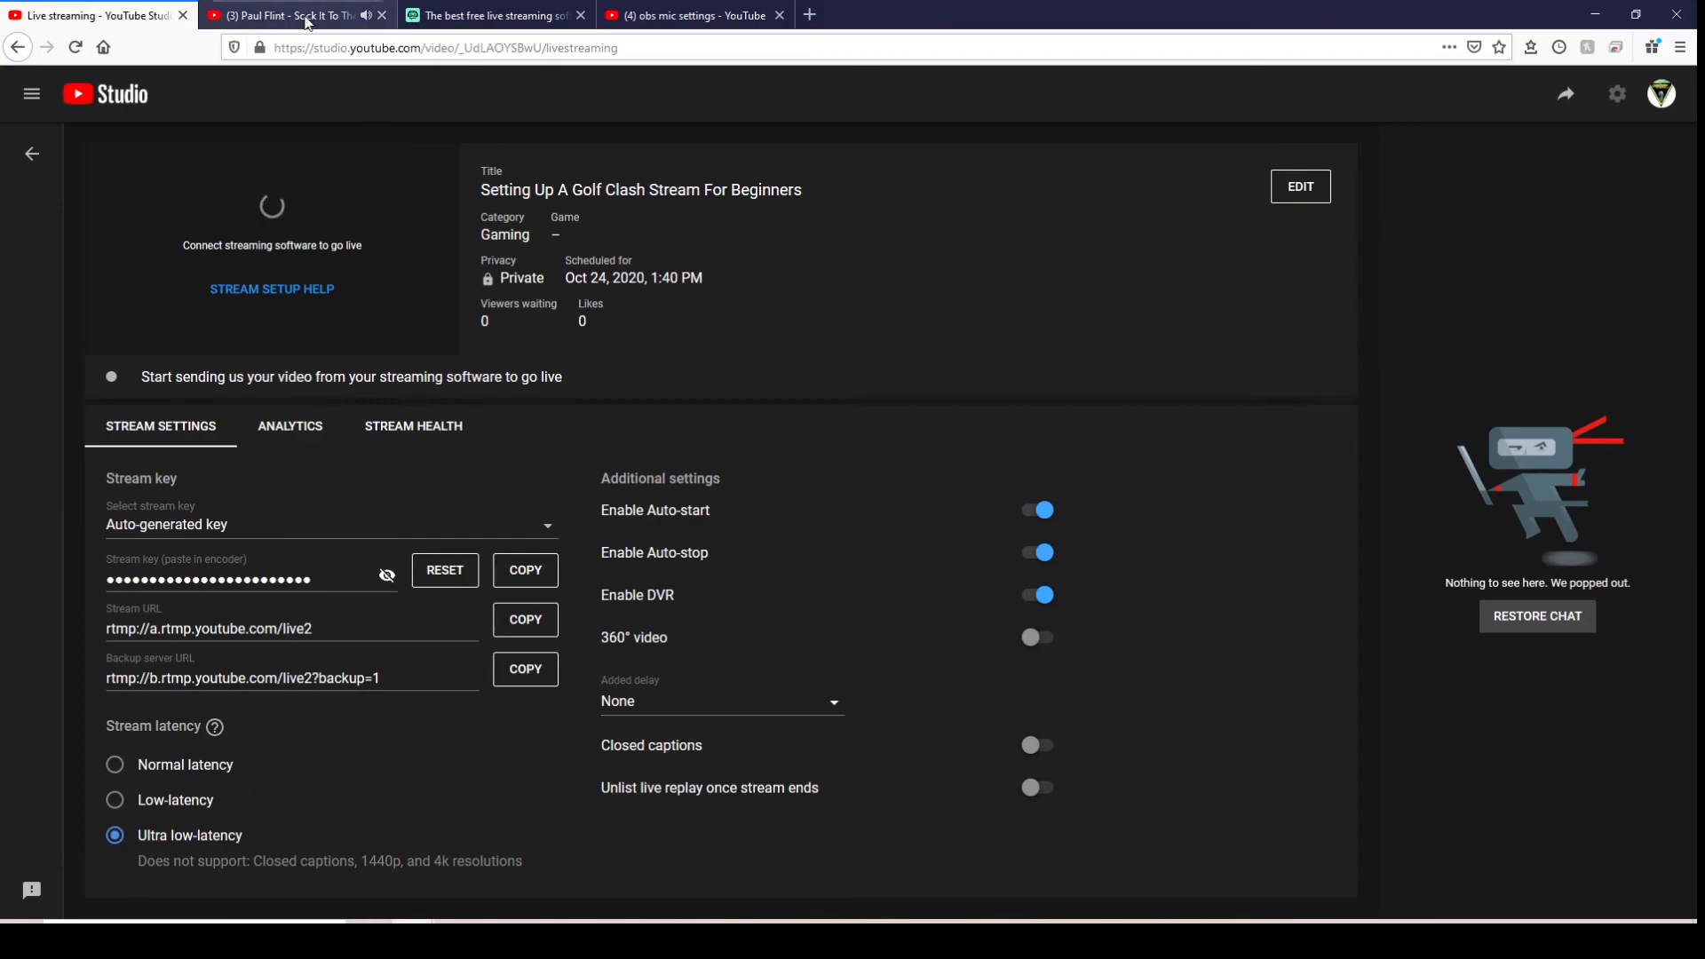
left_click(715, 17)
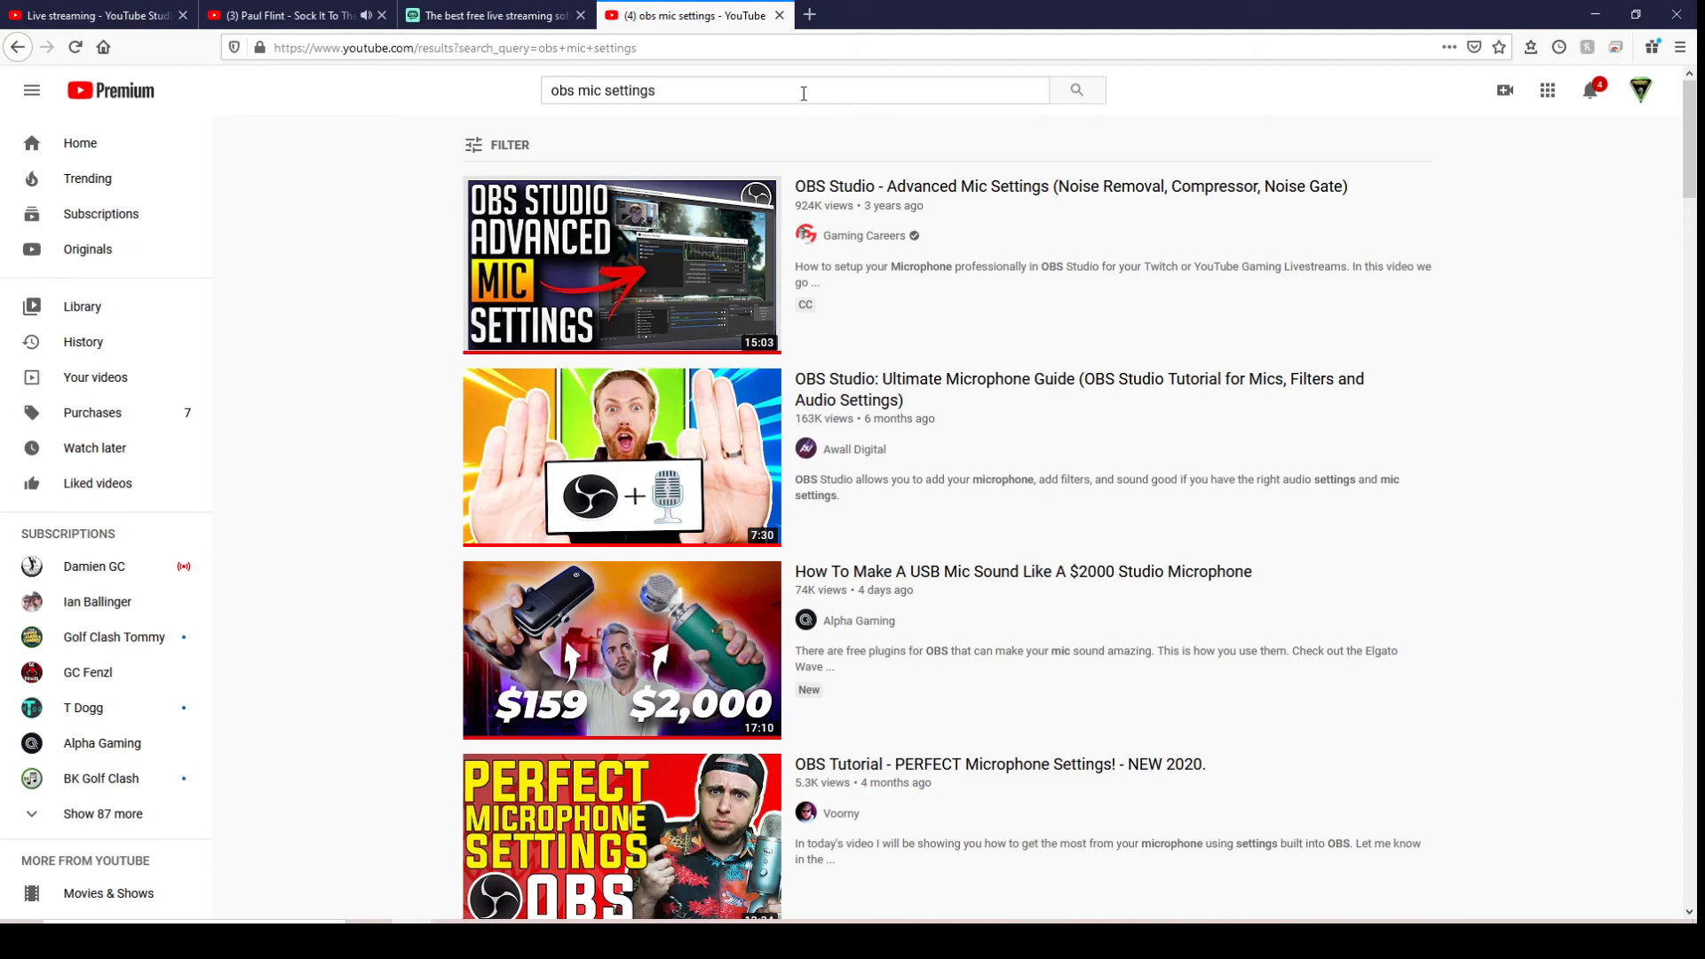
scroll(1039, 392, "down", 3)
scroll(1041, 426, "down", 5)
scroll(1041, 428, "up", 4)
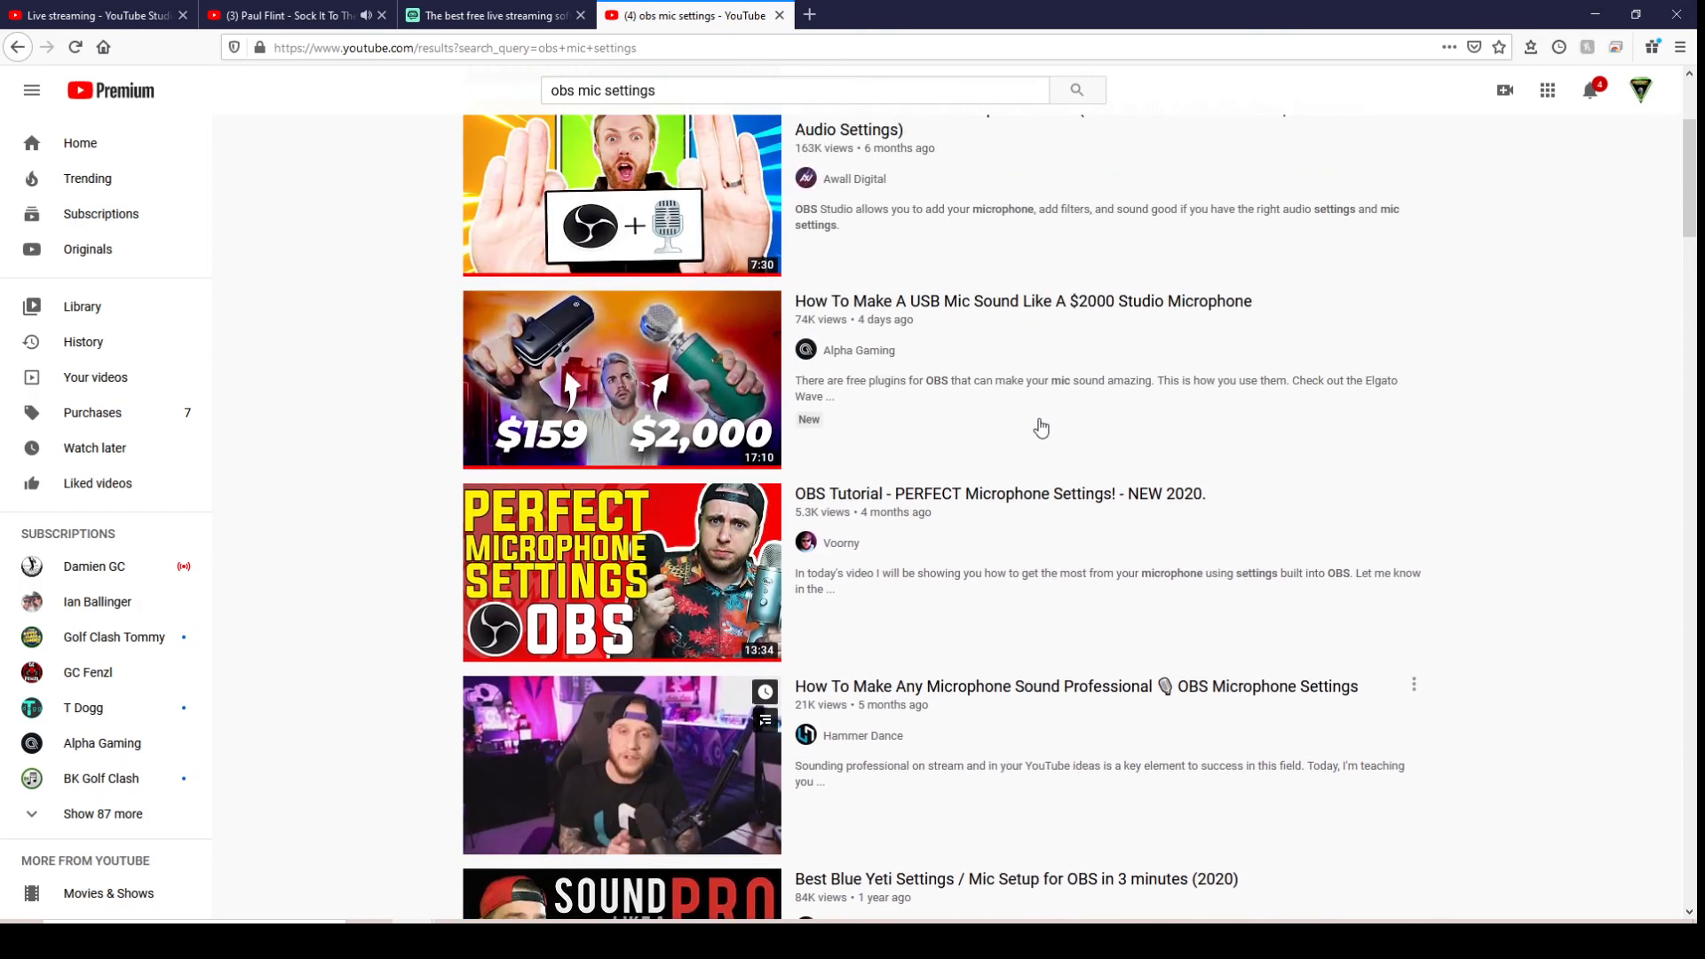
scroll(1041, 428, "up", 3)
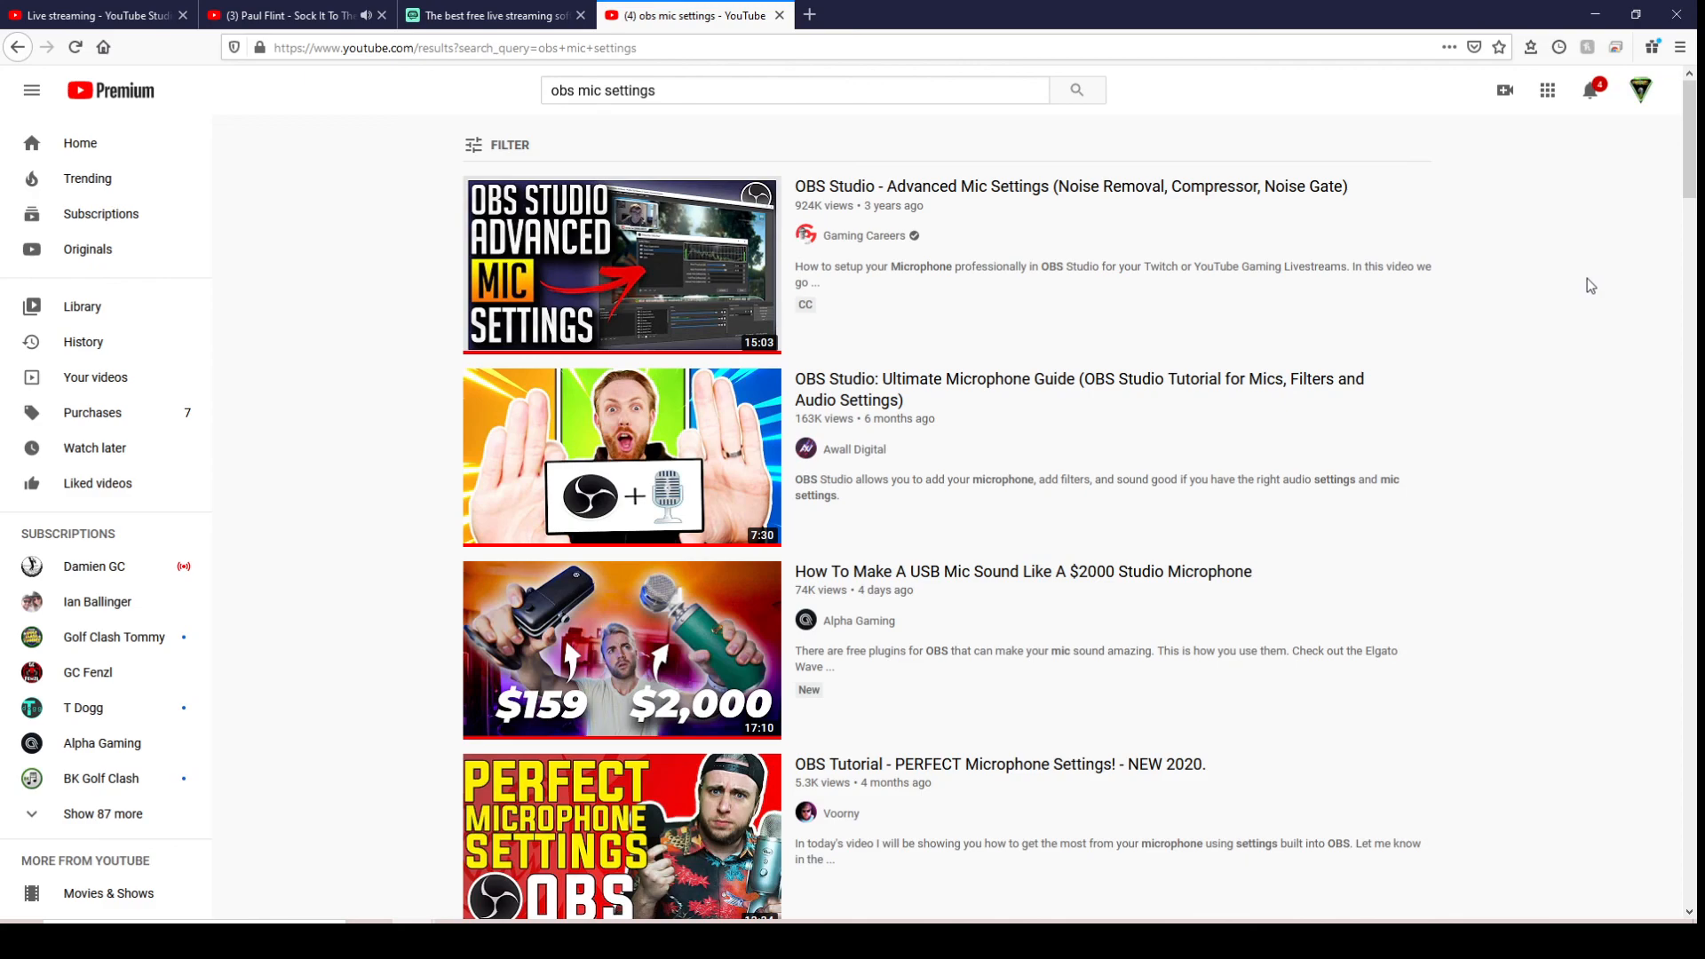
left_click(1596, 16)
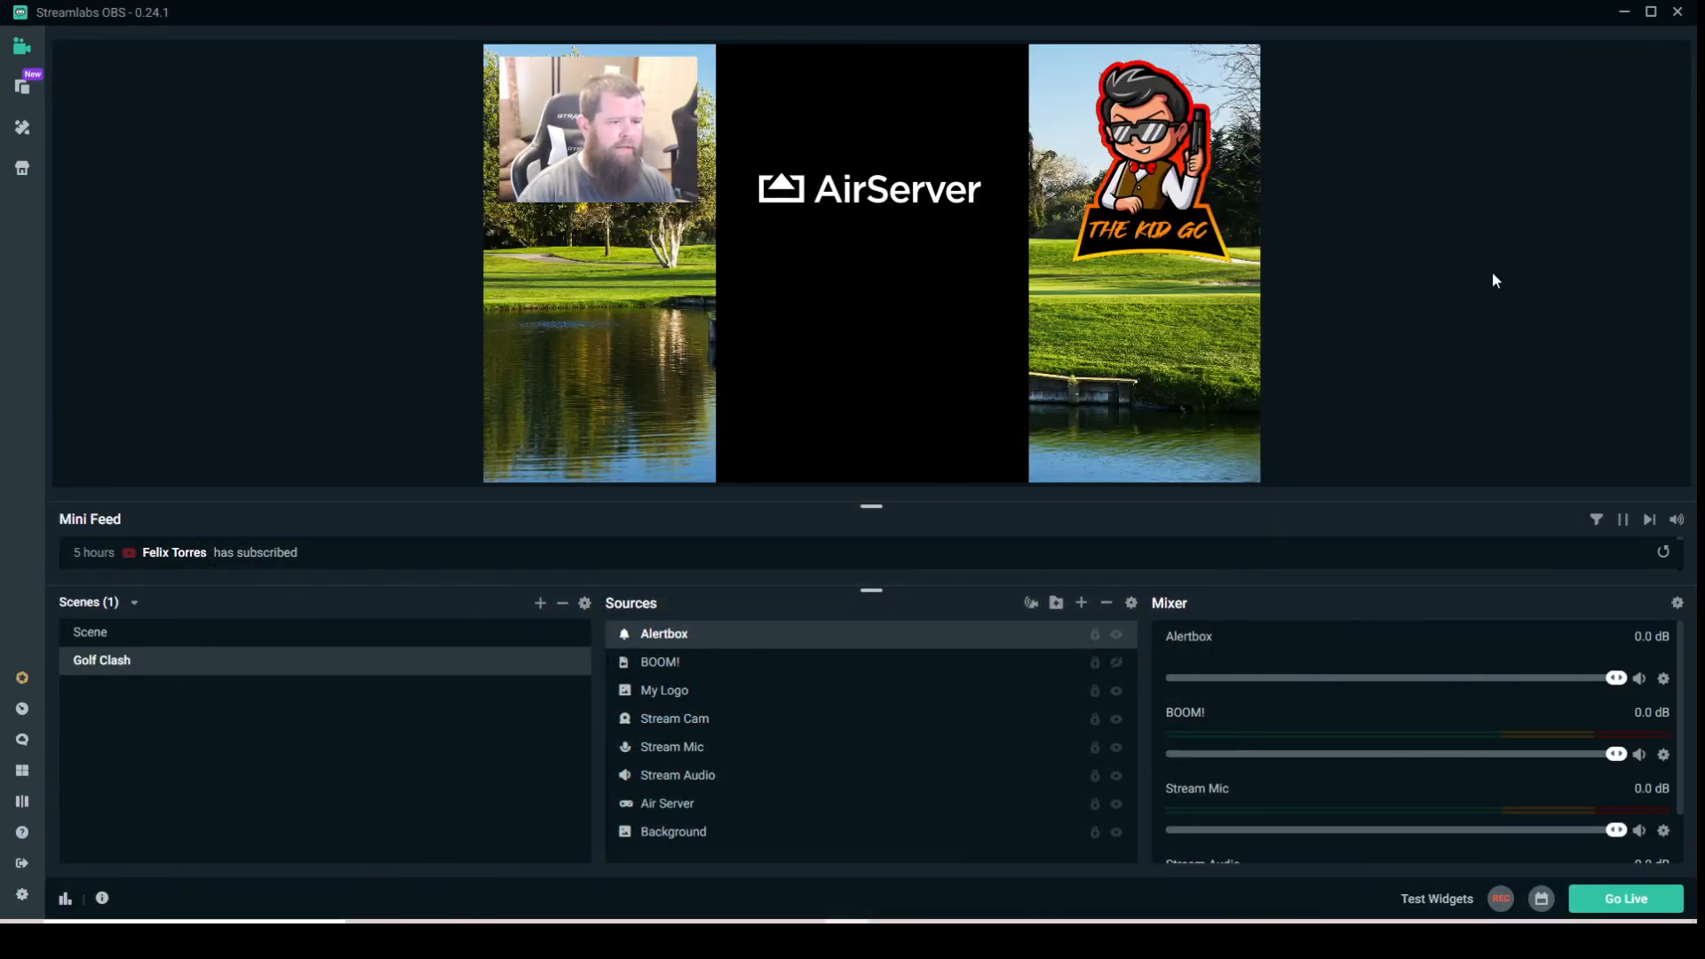